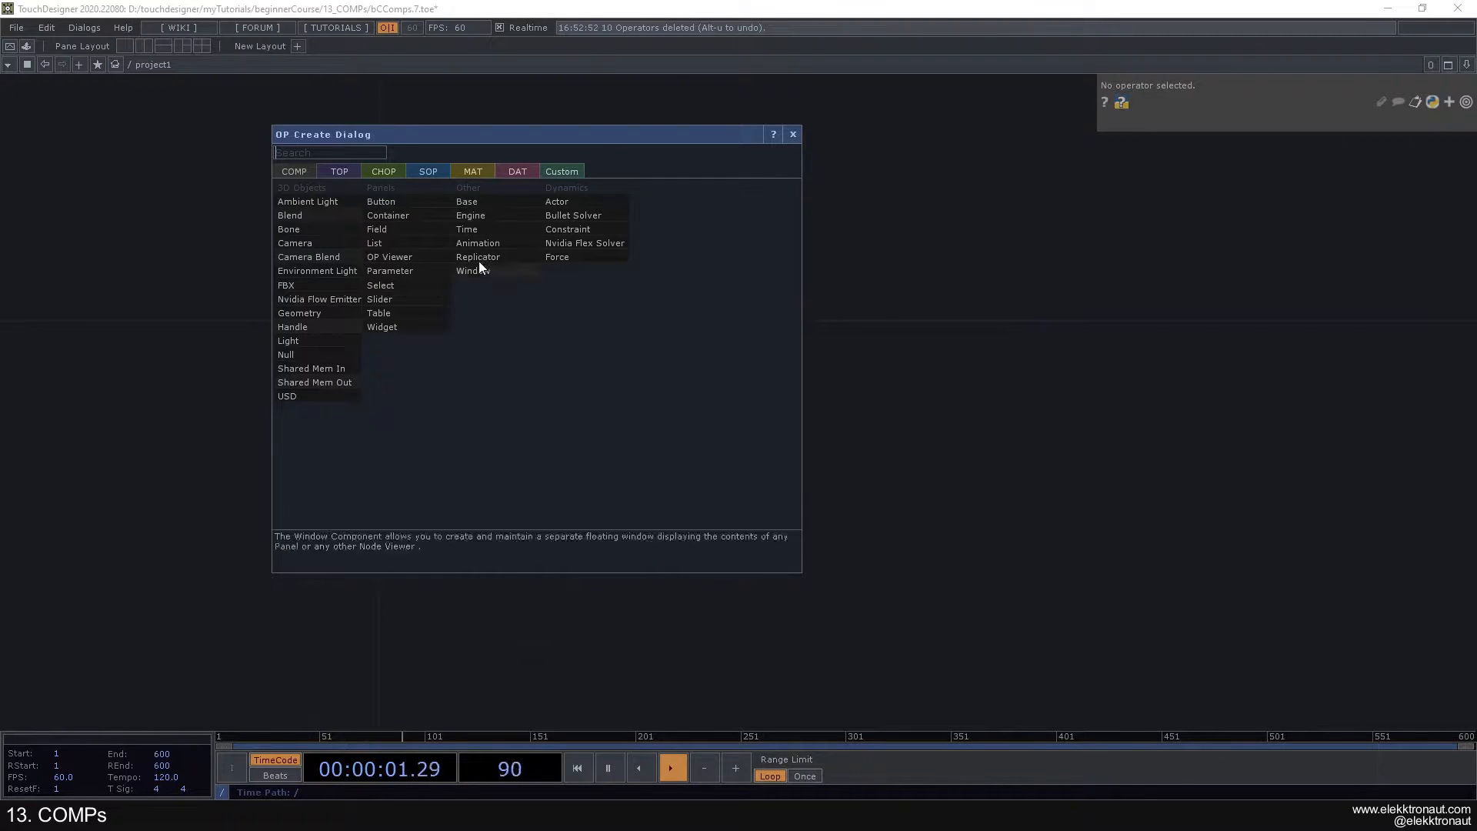
- Add a Base component to the project1 network
{"action": "left_click", "coordinate": [483, 202]}
{"action": "left_click", "coordinate": [372, 303]}
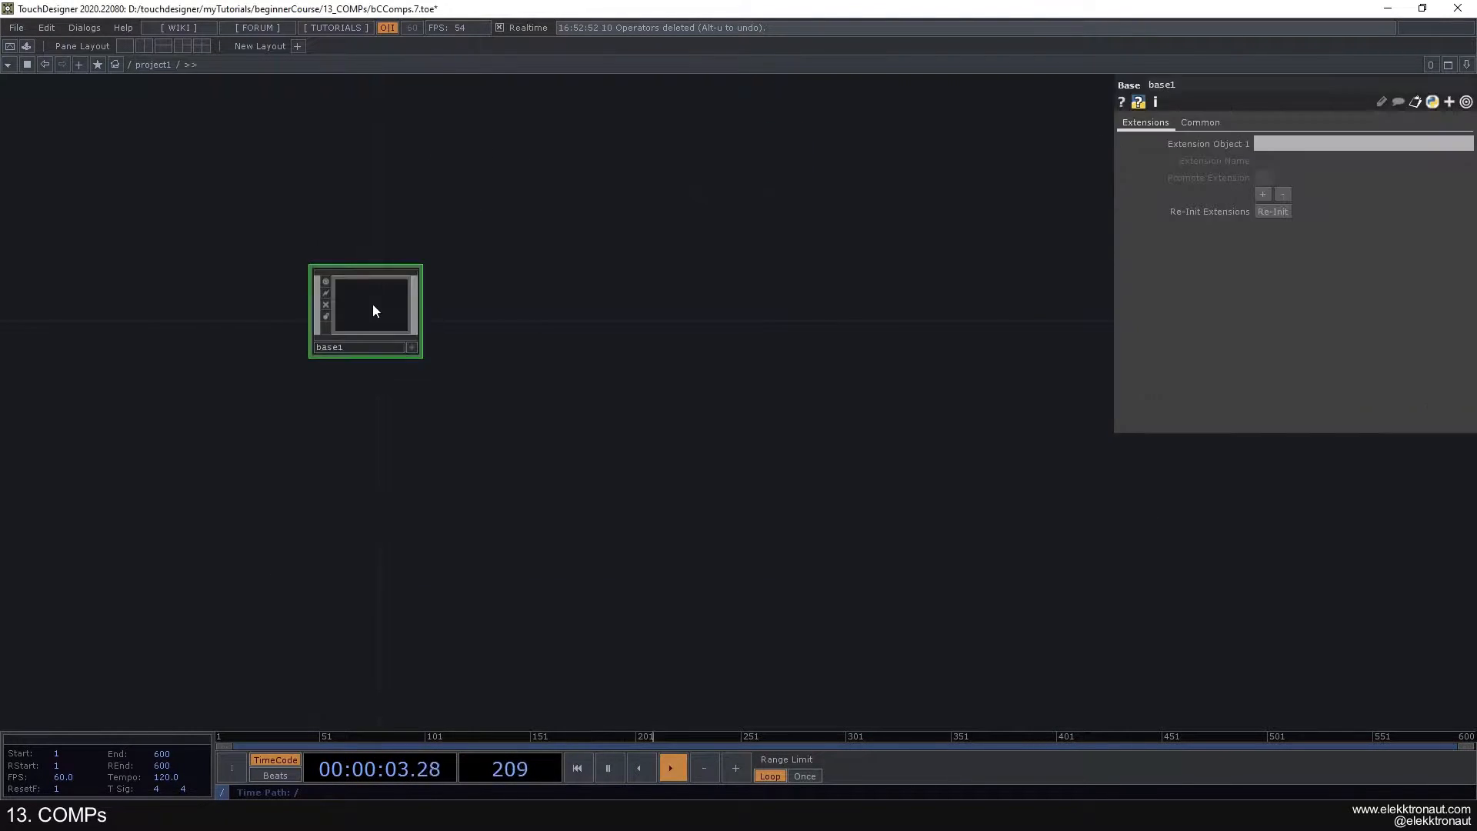
{"action": "scroll", "coordinate": [373, 308], "scroll_direction": "up", "scroll_amount": 2}
{"action": "left_click_drag", "start_coordinate": [634, 294], "coordinate": [765, 259]}
{"action": "scroll", "coordinate": [638, 283], "scroll_direction": "down", "scroll_amount": 4}
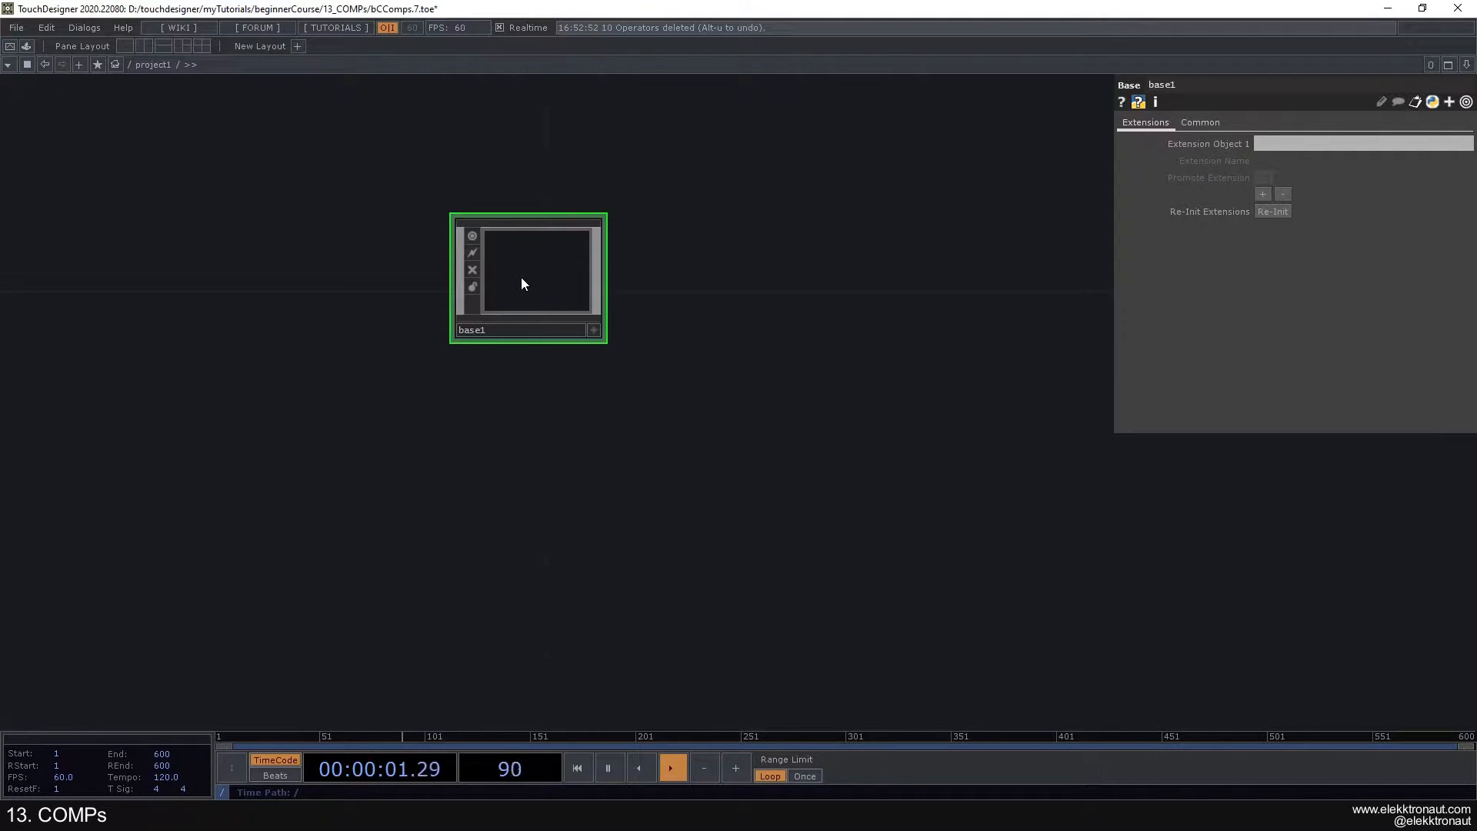
- Add a Container component beside the Base component
{"action": "left_click_drag", "start_coordinate": [662, 291], "coordinate": [600, 296]}
{"action": "key", "text": "Tab"}
{"action": "left_click", "coordinate": [529, 147]}
{"action": "left_click", "coordinate": [676, 272]}
{"action": "scroll", "coordinate": [676, 273], "scroll_direction": "up", "scroll_amount": 3}
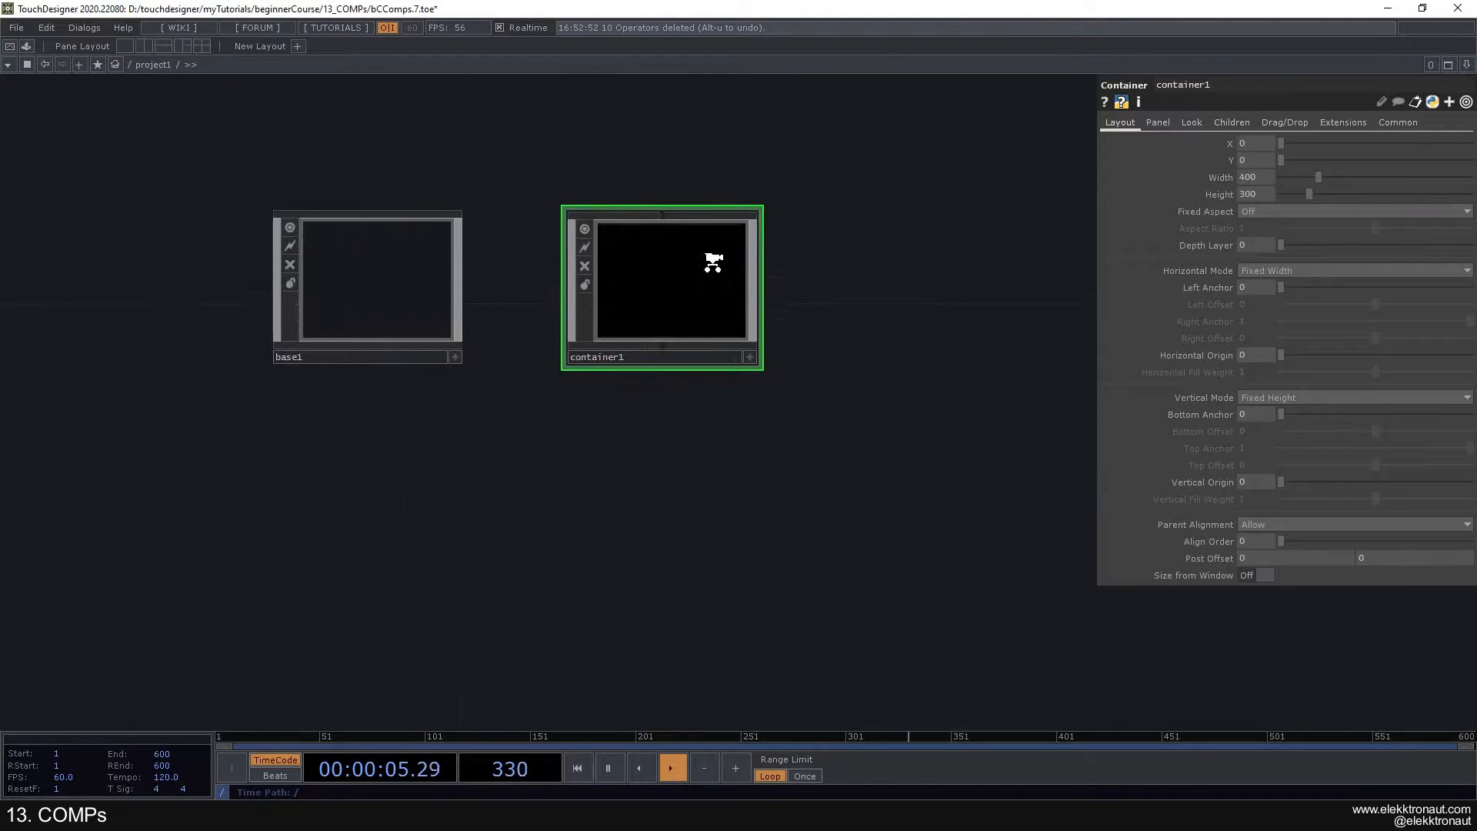
- Move the Base component farther from the Container and compare the parameters of the two components
{"action": "left_click", "coordinate": [416, 272]}
{"action": "left_click", "coordinate": [696, 277]}
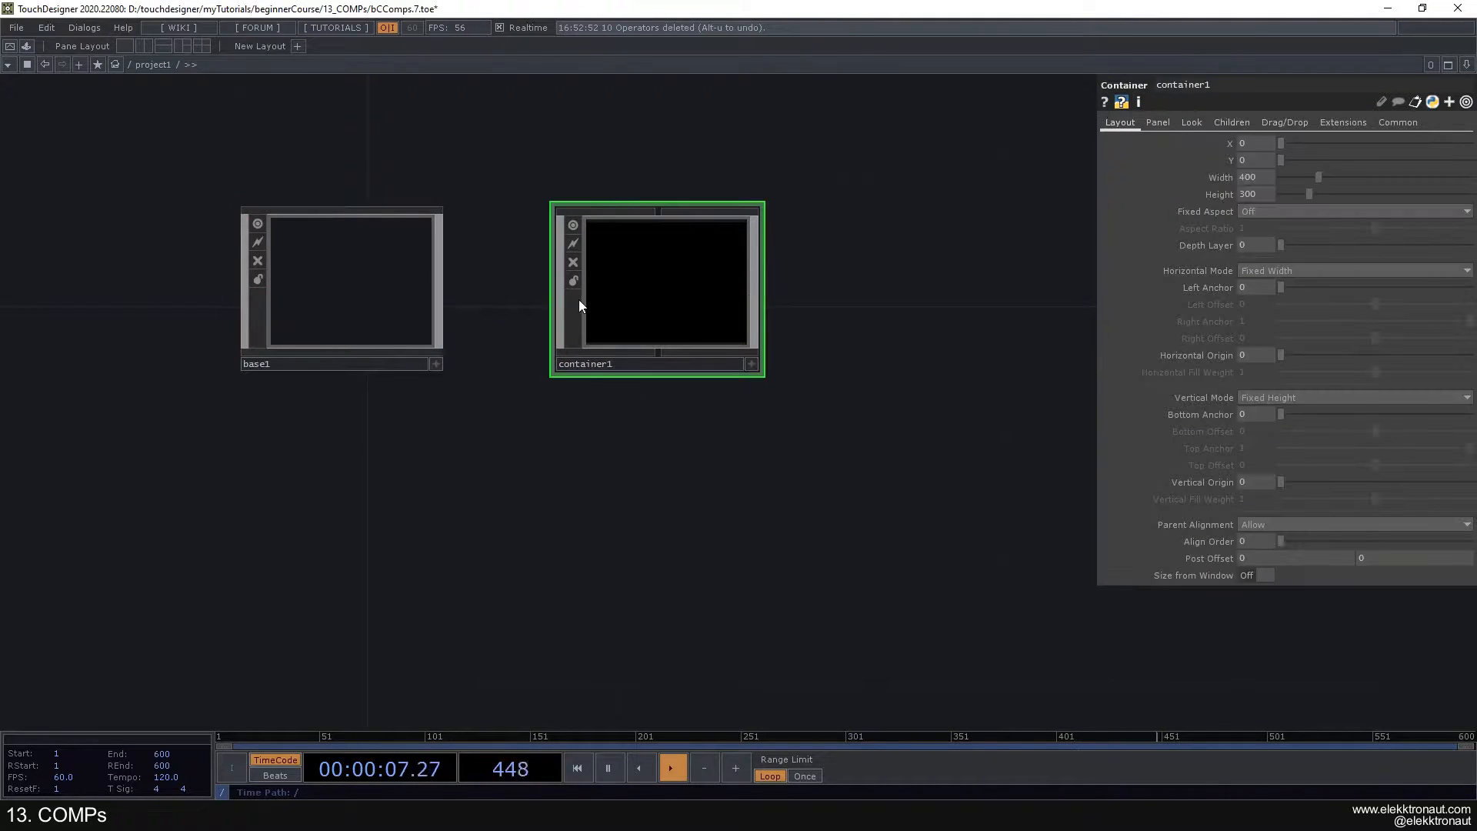
{"action": "scroll", "coordinate": [642, 301], "scroll_direction": "up", "scroll_amount": 2}
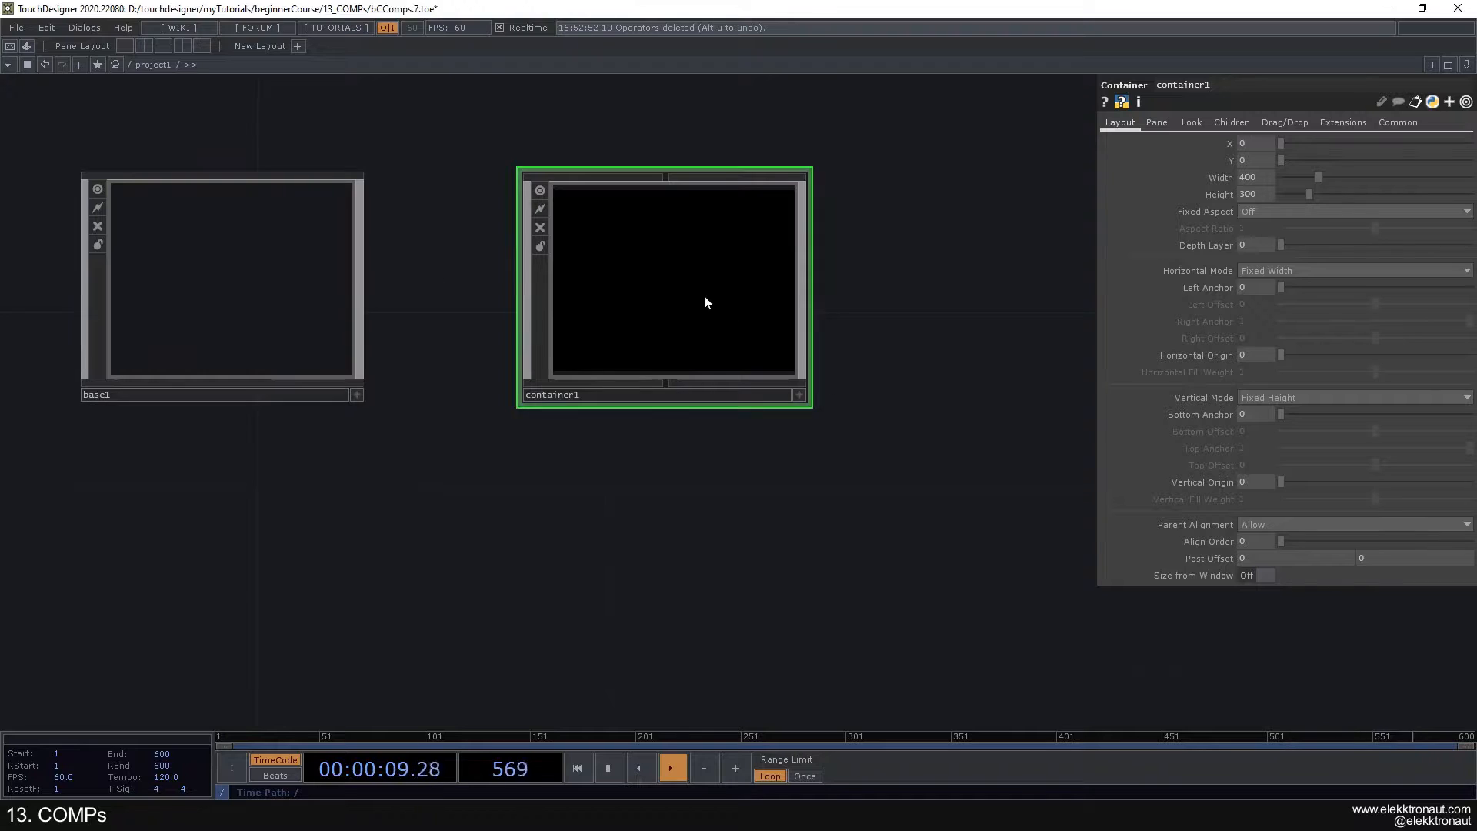
{"action": "scroll", "coordinate": [431, 327], "scroll_direction": "down", "scroll_amount": 3}
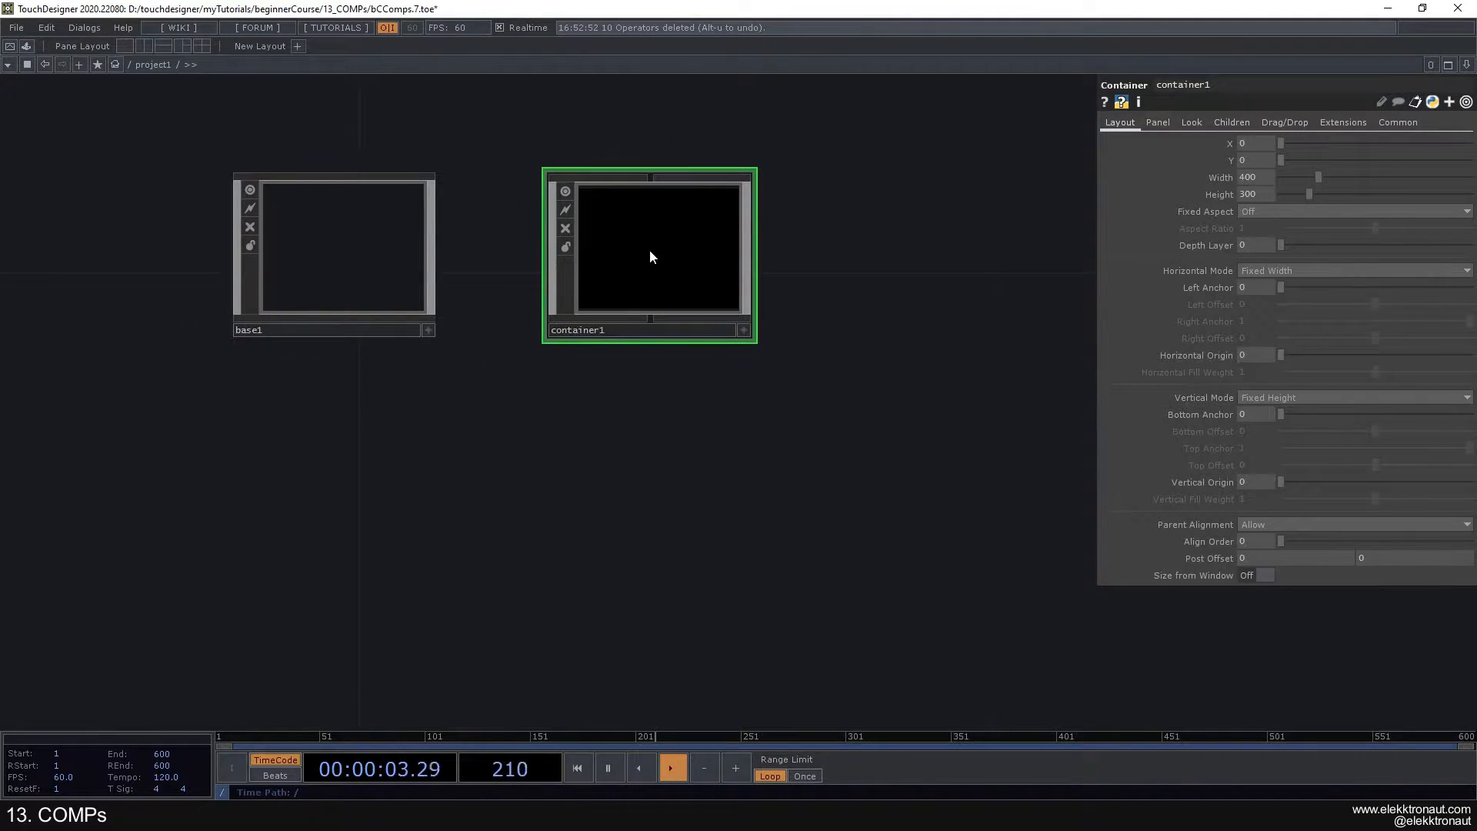
{"action": "left_click_drag", "start_coordinate": [377, 285], "coordinate": [266, 269]}
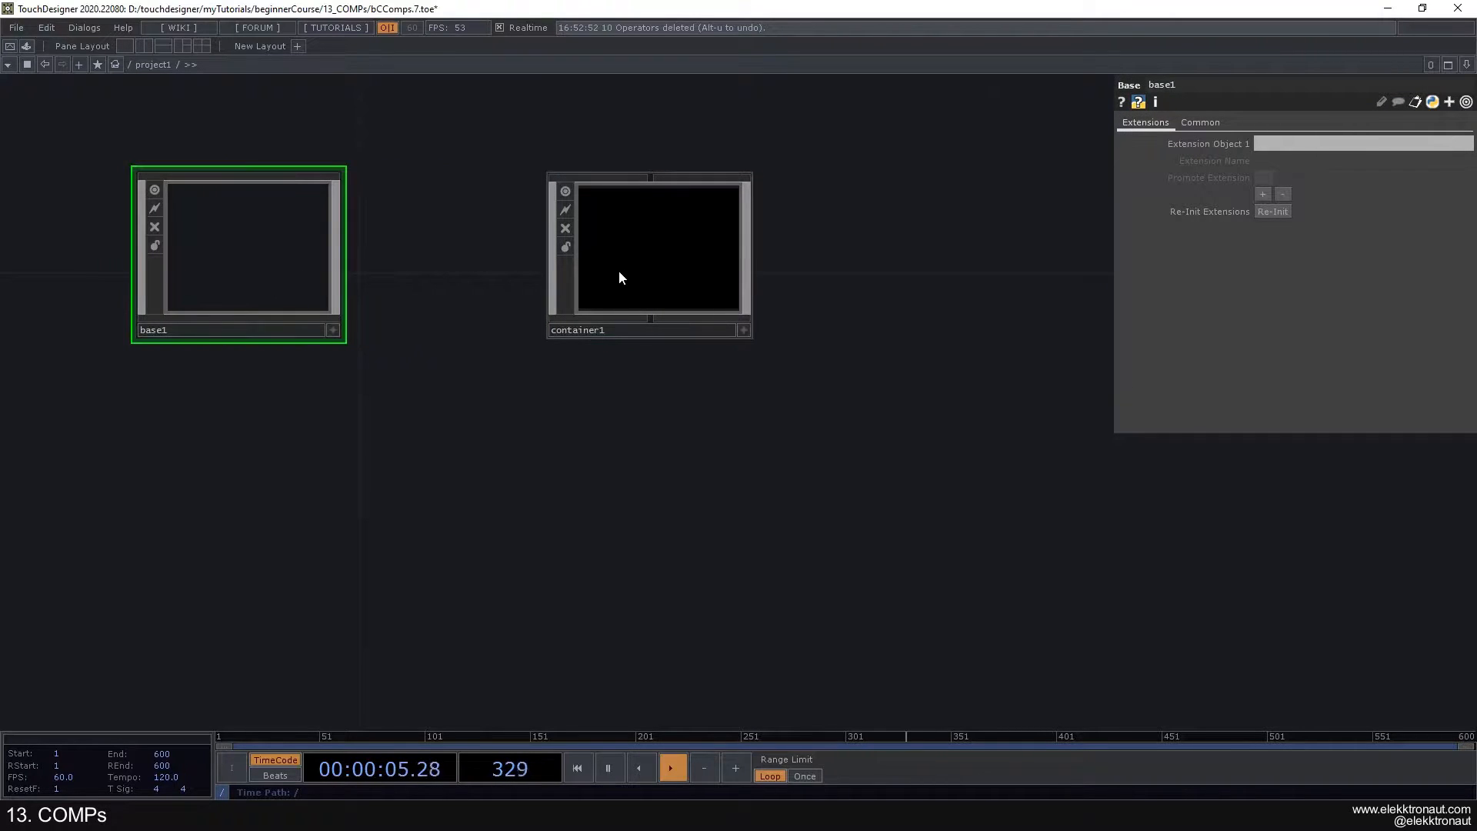
{"action": "left_click", "coordinate": [618, 270]}
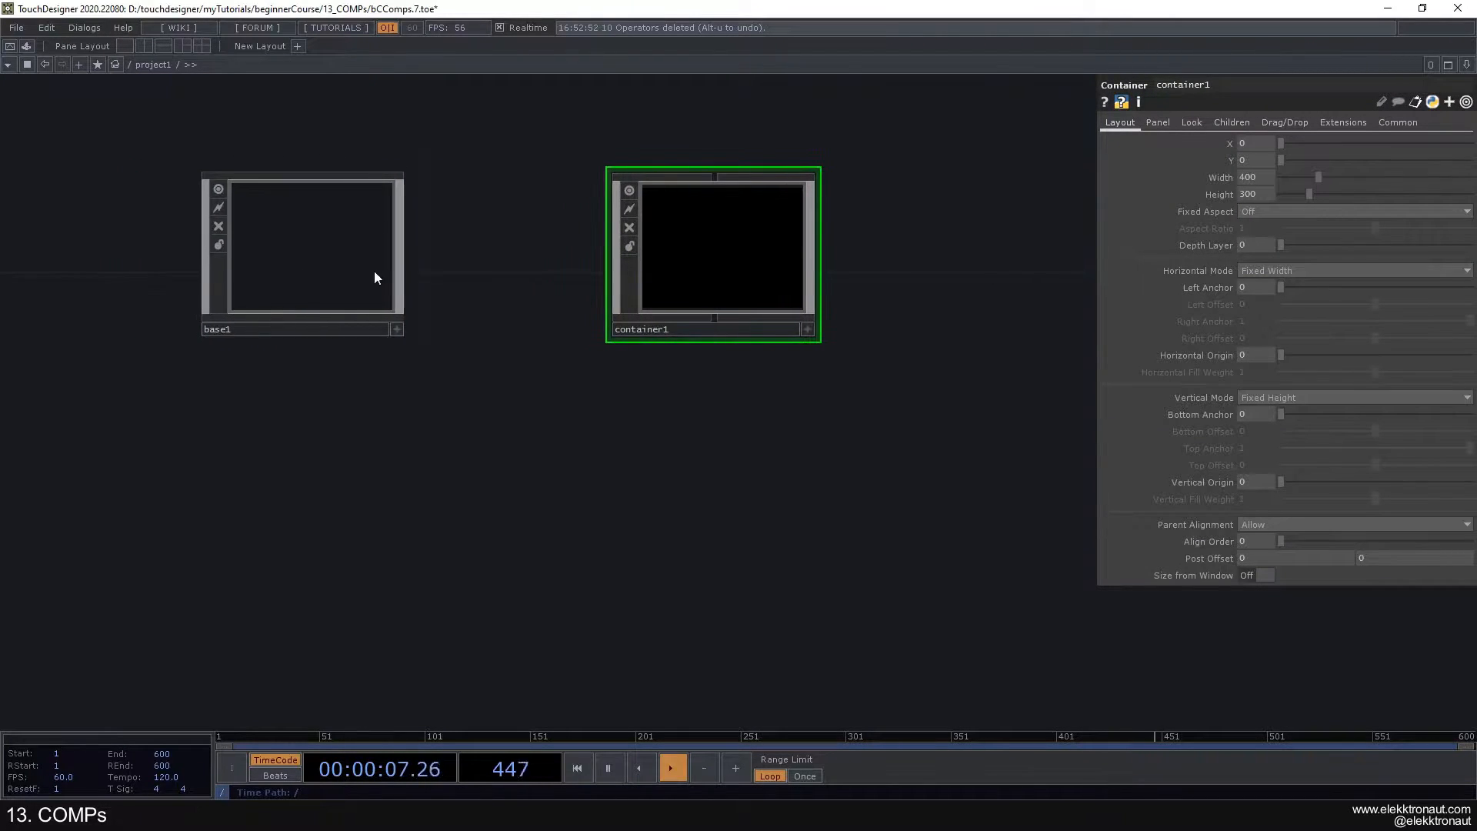
{"action": "left_click", "coordinate": [388, 278]}
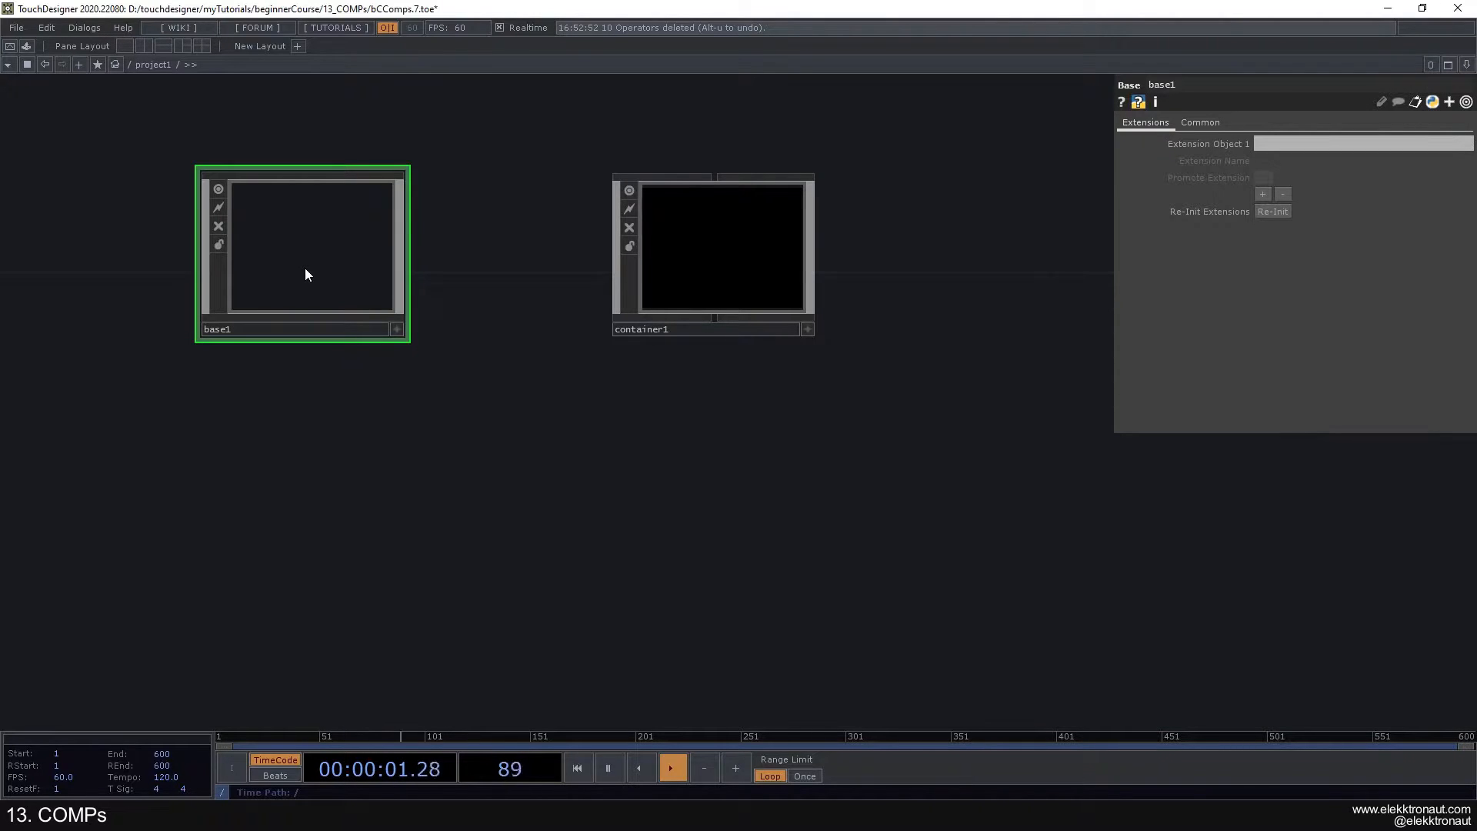
- Review the commands available for the Base component without applying any
{"action": "right_click", "coordinate": [336, 251]}
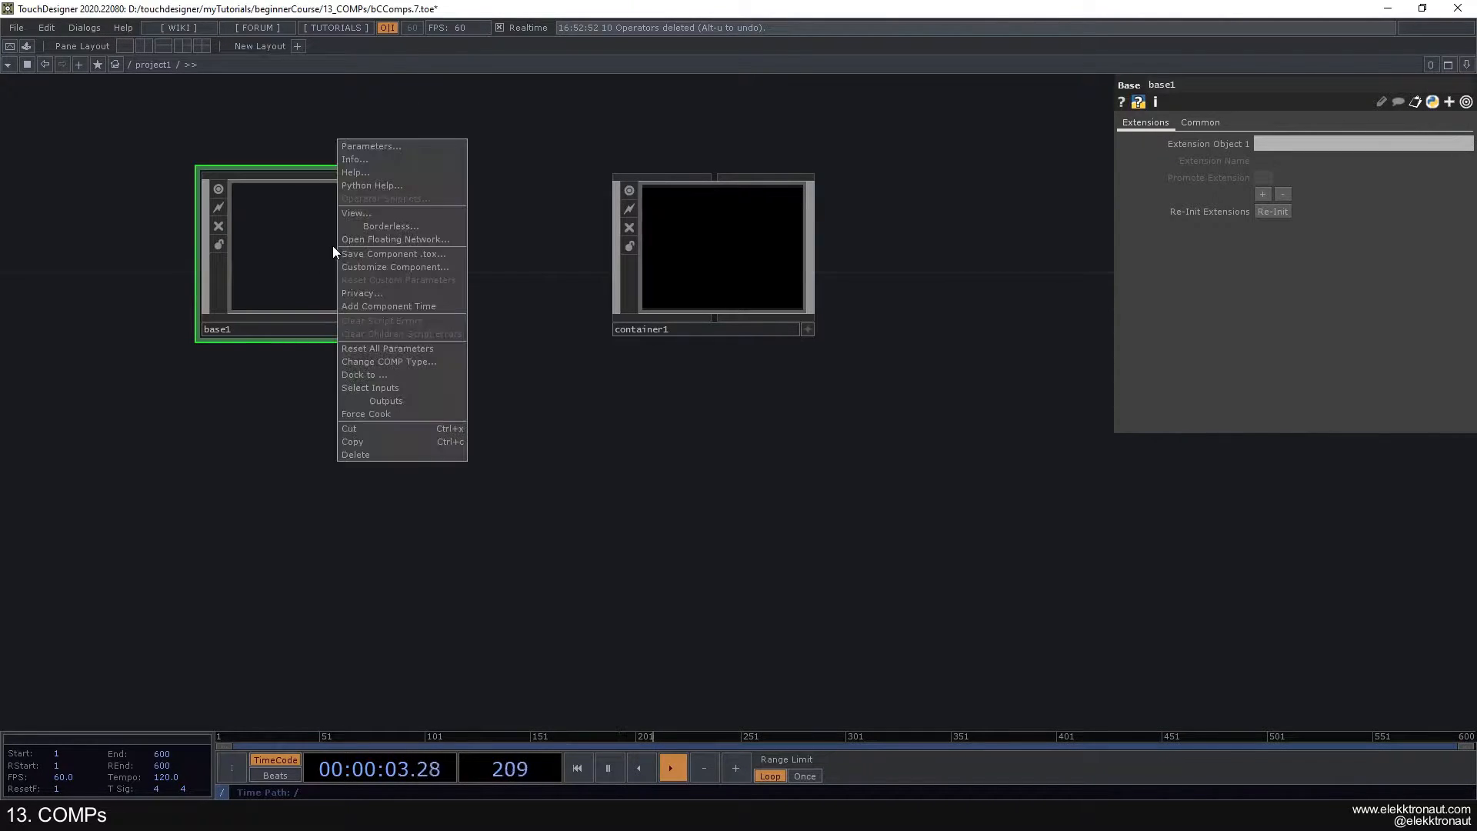
{"action": "left_click", "coordinate": [250, 275]}
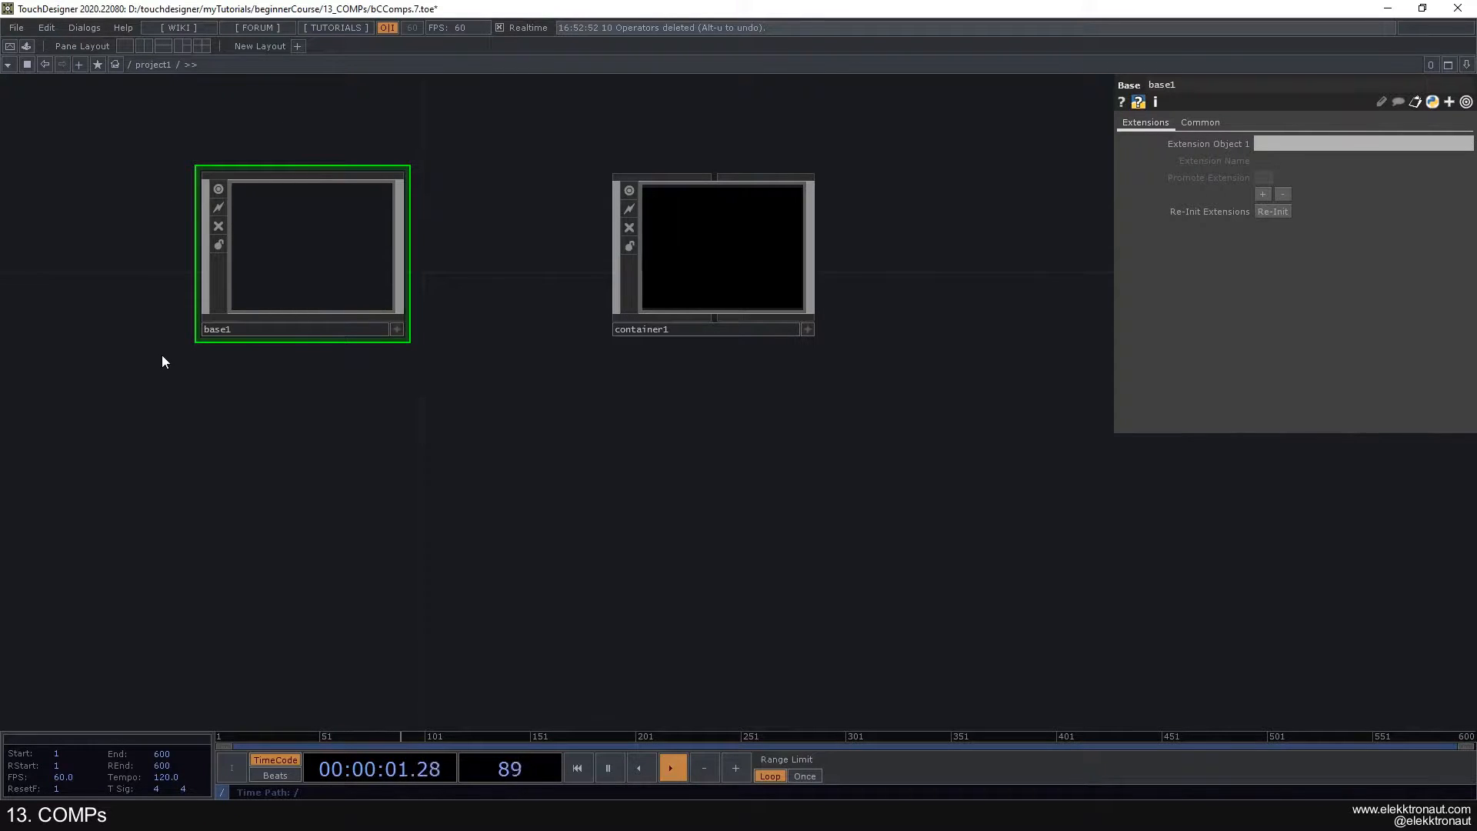
{"action": "left_click_drag", "start_coordinate": [511, 301], "coordinate": [479, 344]}
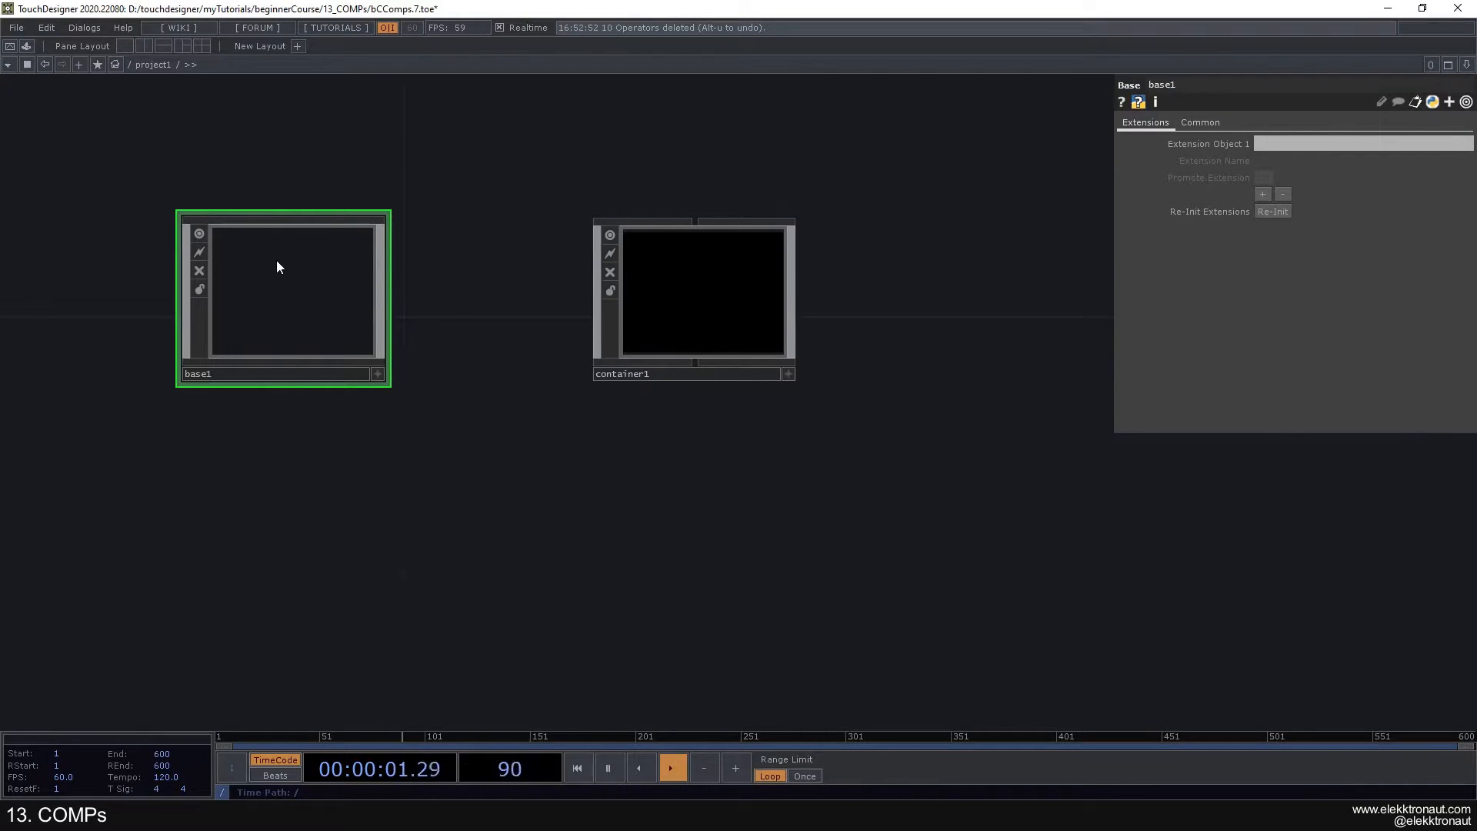
{"action": "left_click_drag", "start_coordinate": [524, 320], "coordinate": [427, 333]}
- Set the Container component's width to 1920 and height to 1080
{"action": "left_click", "coordinate": [580, 312]}
{"action": "left_click_drag", "start_coordinate": [528, 333], "coordinate": [672, 344]}
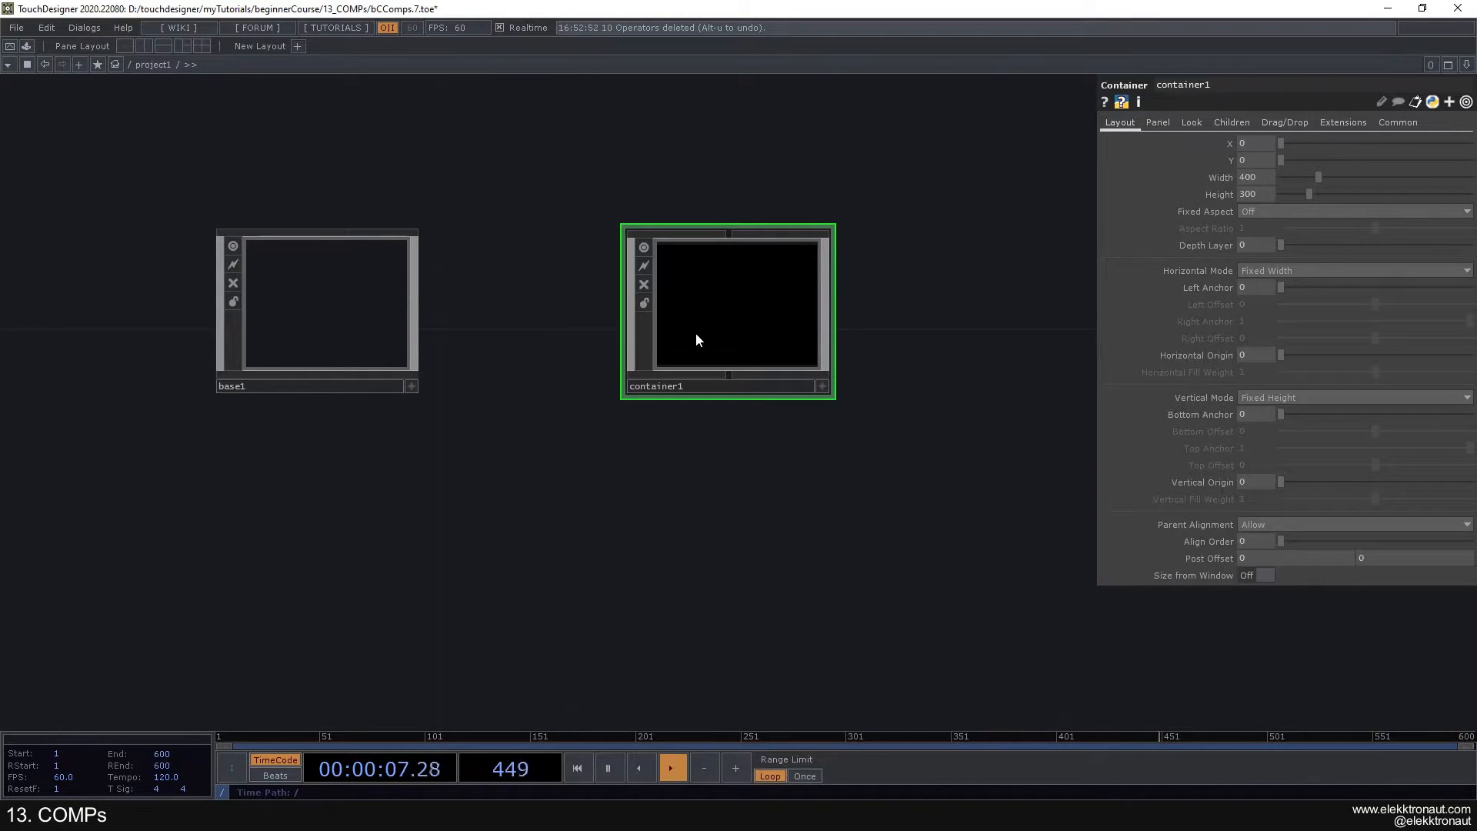
{"action": "scroll", "coordinate": [691, 331], "scroll_direction": "up", "scroll_amount": 2}
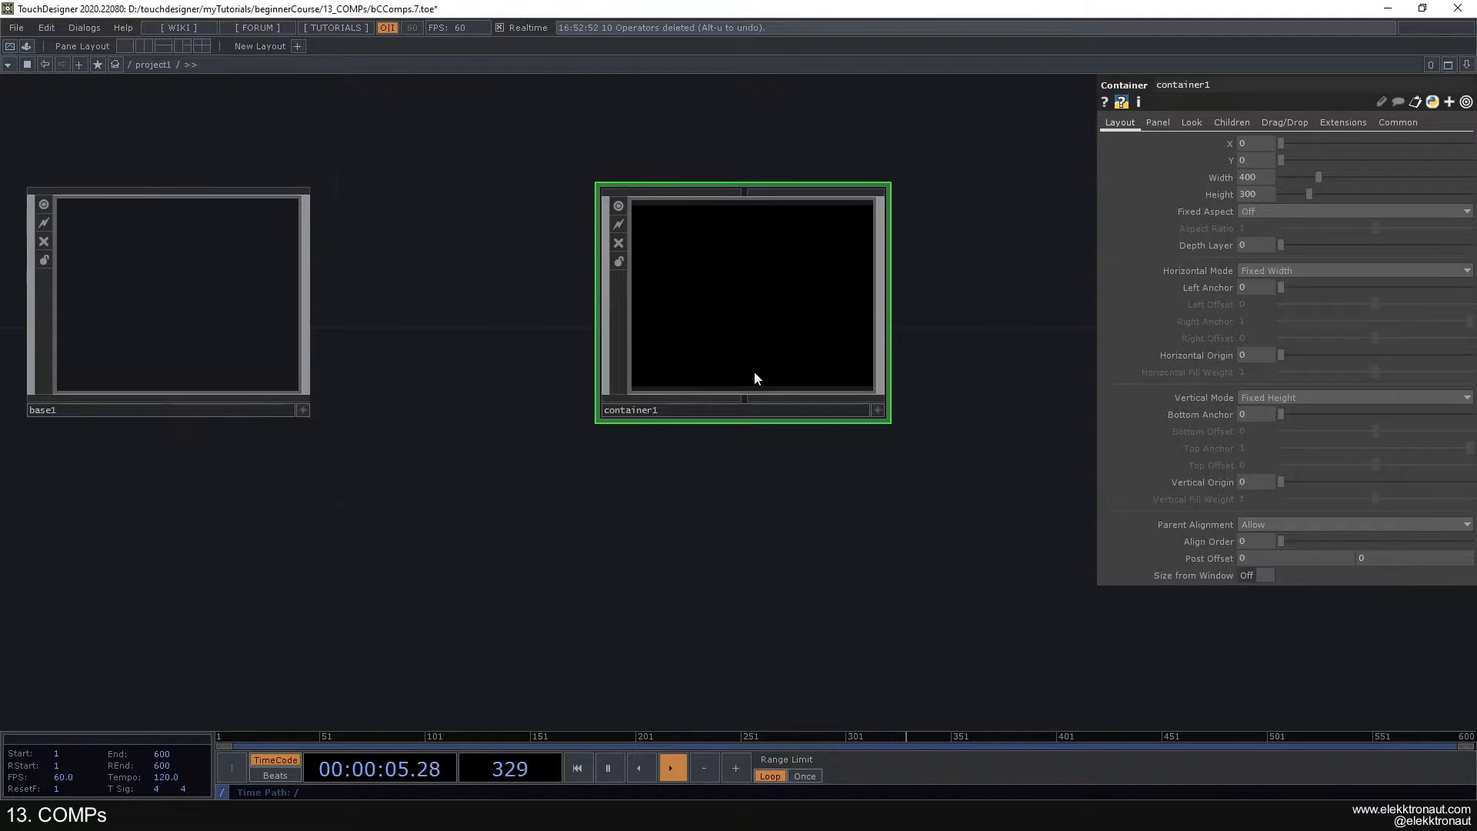
{"action": "type", "text": "1920"}
{"action": "key", "text": "Tab"}
{"action": "type", "text": "1080"}
{"action": "scroll", "coordinate": [886, 319], "scroll_direction": "up", "scroll_amount": 3}
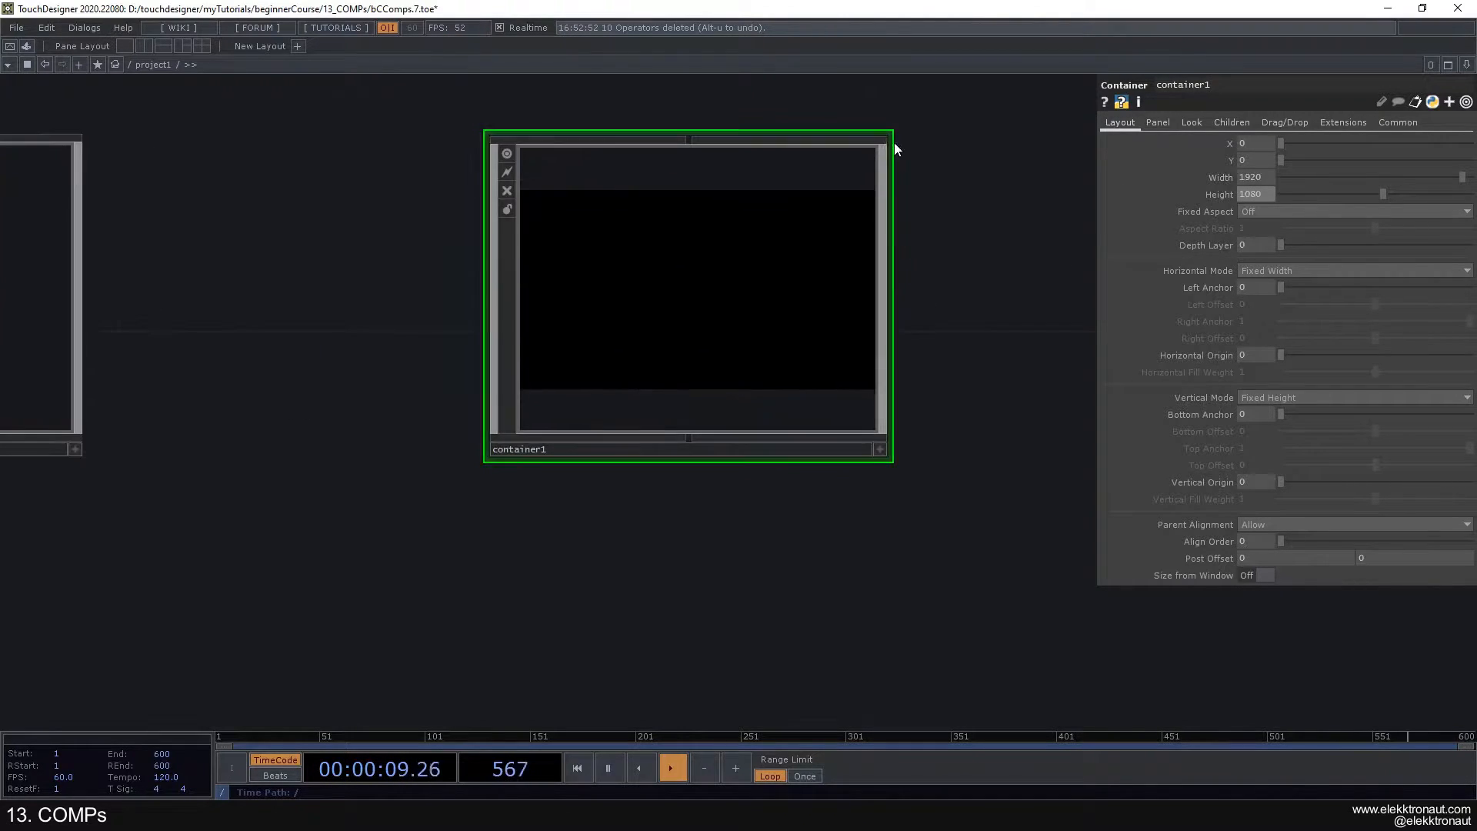
- Shrink the Container's node to fit its widescreen viewer, undoing and redoing the last parameter change
{"action": "left_click_drag", "start_coordinate": [892, 136], "coordinate": [886, 182]}
{"action": "key", "text": "ctrl+z"}
{"action": "key", "text": "ctrl+y"}
{"action": "scroll", "coordinate": [670, 254], "scroll_direction": "down", "scroll_amount": 1}
{"action": "scroll", "coordinate": [671, 254], "scroll_direction": "down", "scroll_amount": 4}
{"action": "scroll", "coordinate": [681, 283], "scroll_direction": "up", "scroll_amount": 3}
{"action": "scroll", "coordinate": [741, 275], "scroll_direction": "down", "scroll_amount": 3}
{"action": "left_click_drag", "start_coordinate": [891, 228], "coordinate": [818, 216]}
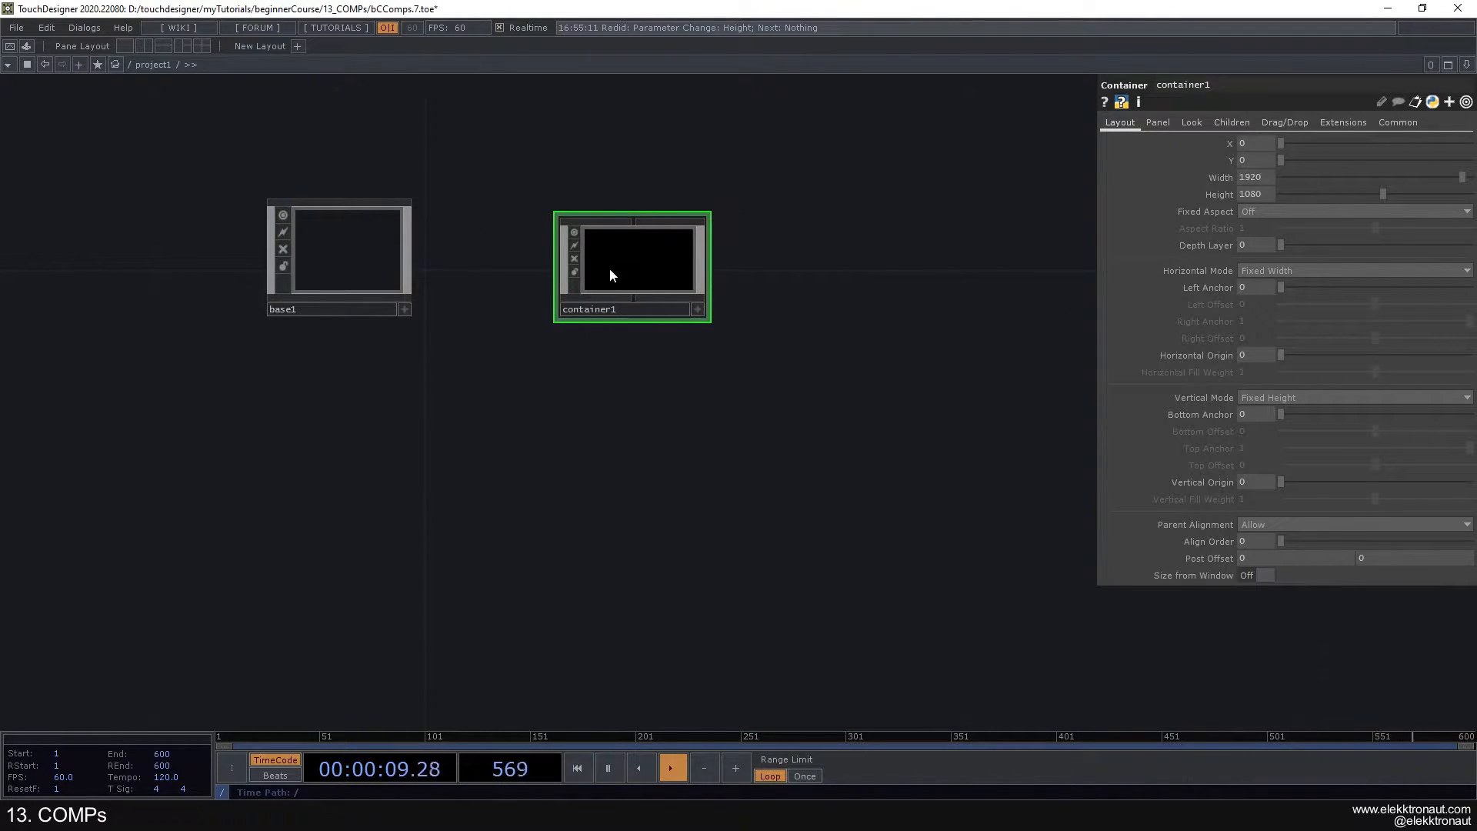
- Delete the Container component, keeping only the Base component in the network
{"action": "left_click", "coordinate": [347, 277]}
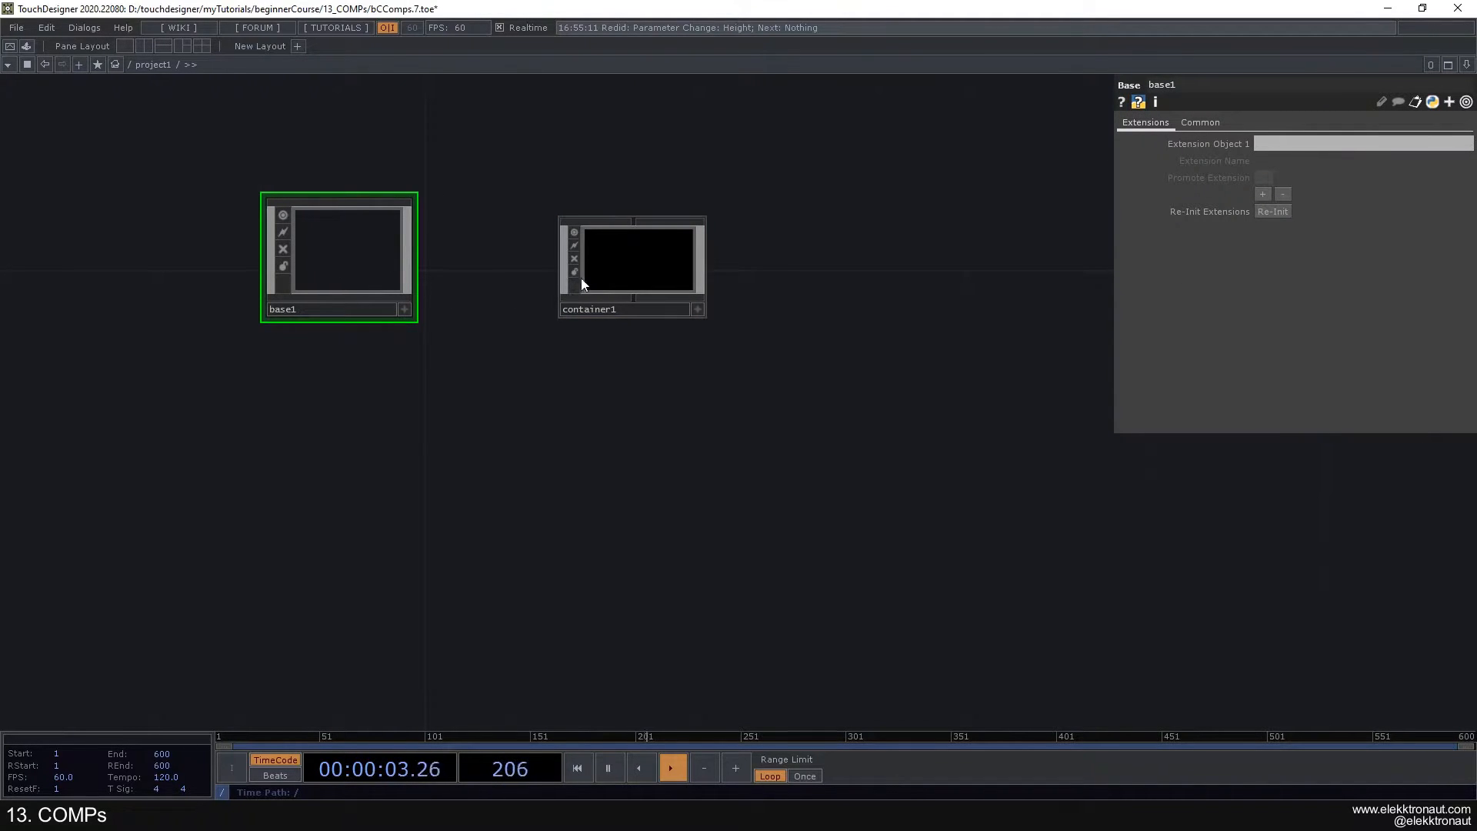
{"action": "left_click", "coordinate": [618, 265]}
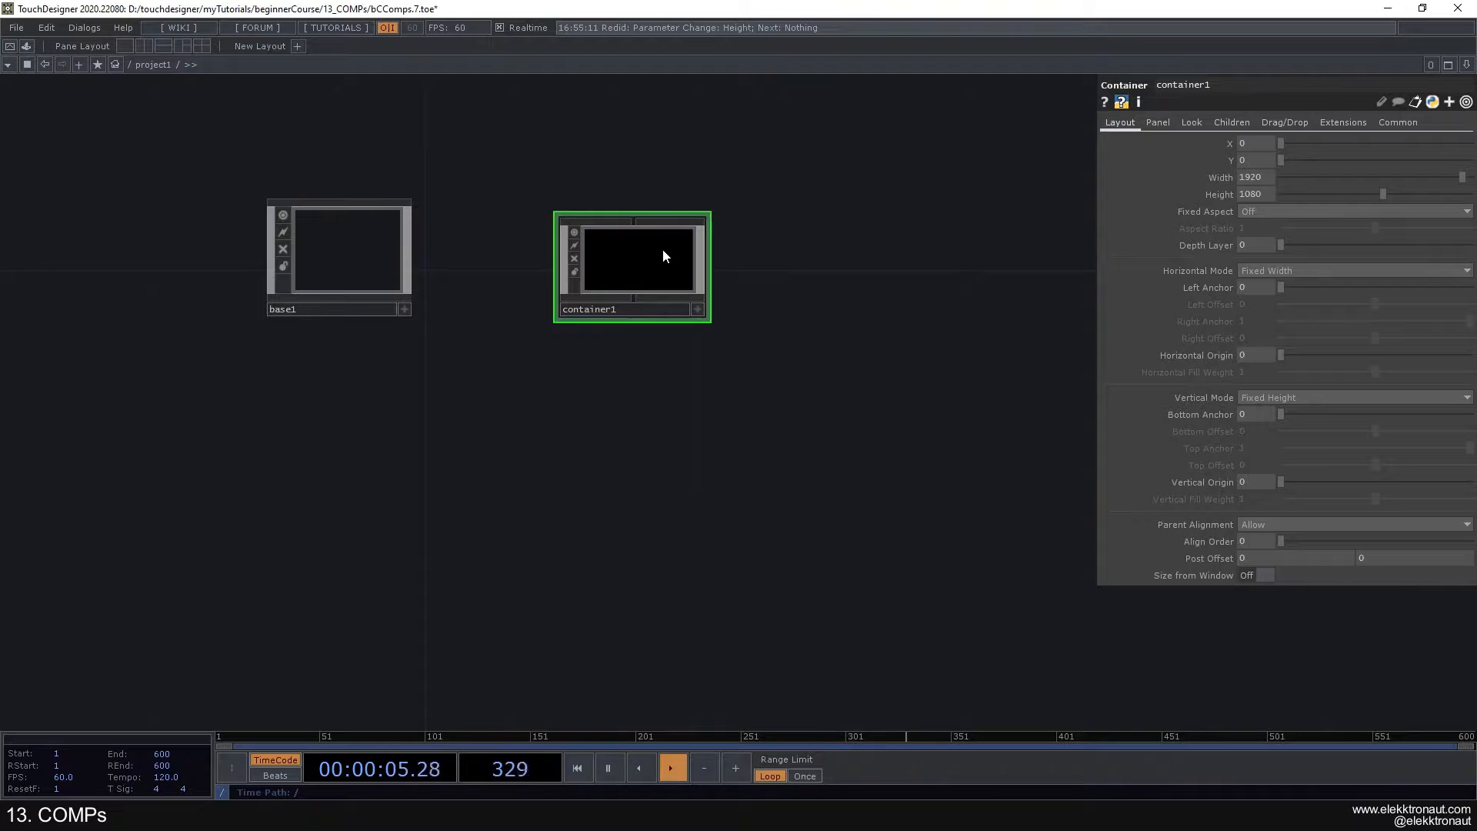
{"action": "left_click_drag", "start_coordinate": [502, 277], "coordinate": [579, 298]}
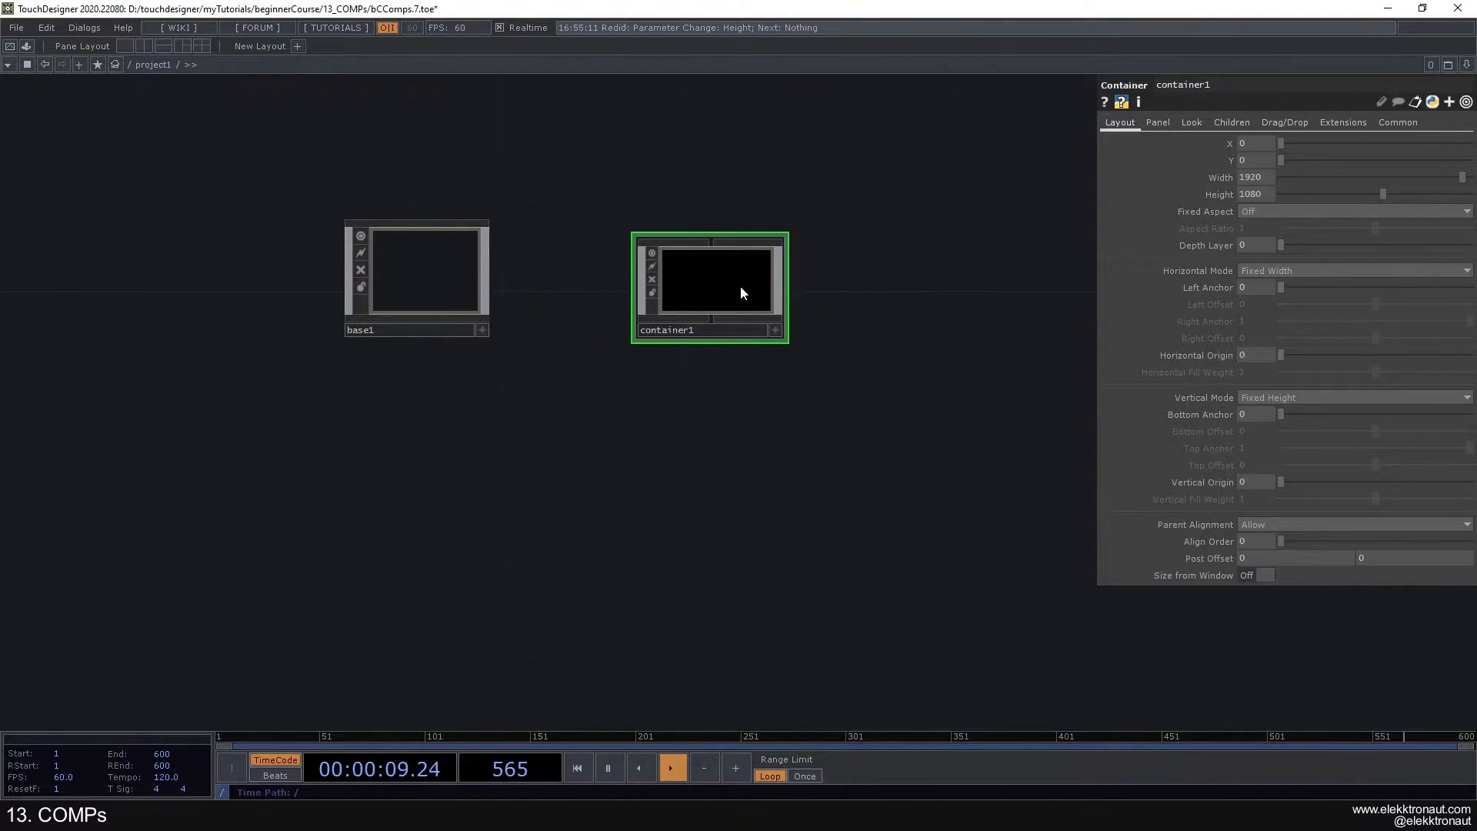
{"action": "key", "text": "Delete"}
{"action": "key", "text": "h"}
{"action": "left_click_drag", "start_coordinate": [575, 380], "coordinate": [602, 319]}
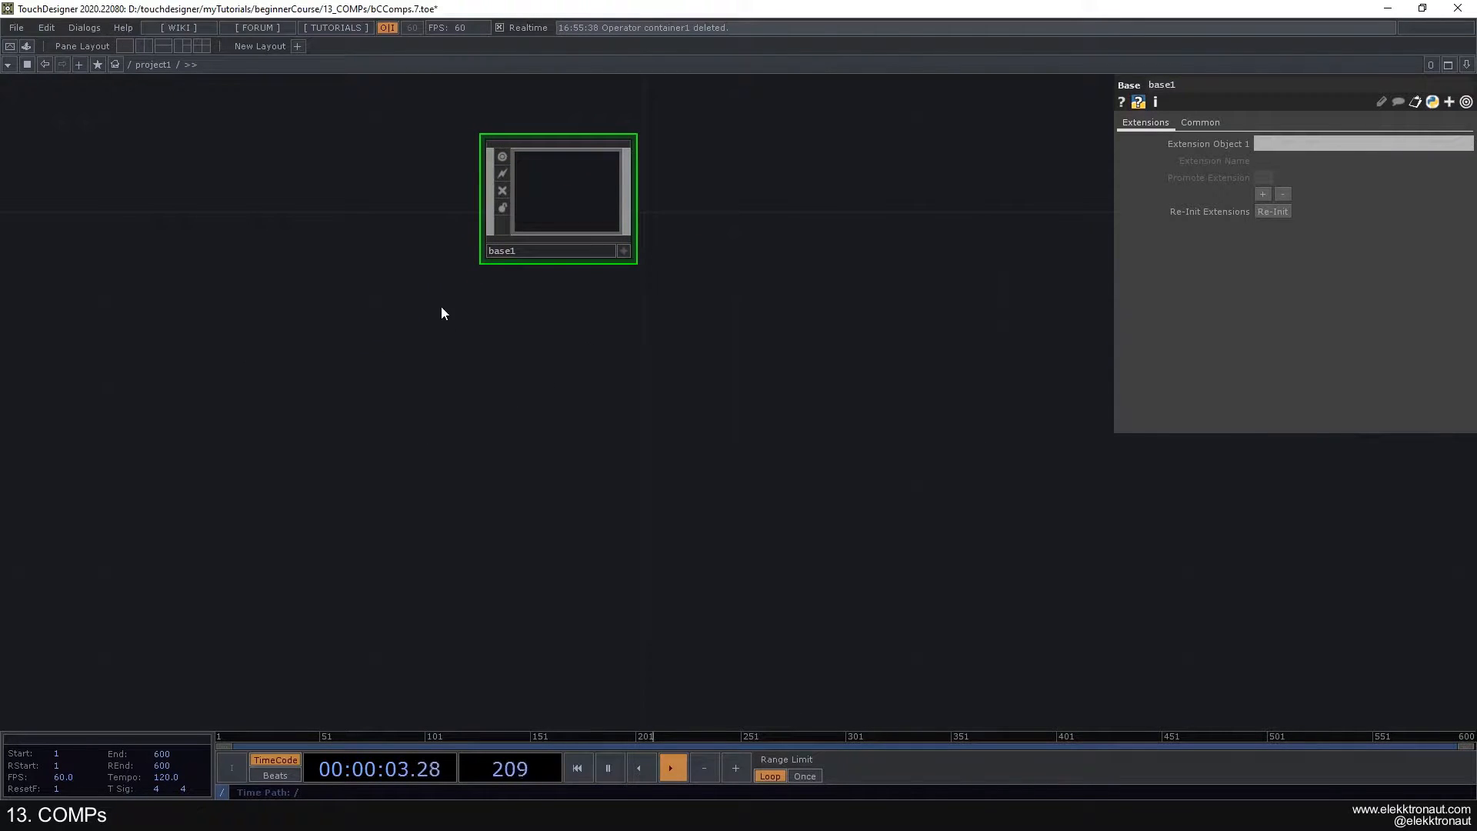
- Go up to the root network to view the project1 container, and return inside project1
{"action": "left_click_drag", "start_coordinate": [441, 313], "coordinate": [428, 407]}
{"action": "scroll", "coordinate": [374, 330], "scroll_direction": "down", "scroll_amount": 5}
{"action": "scroll", "coordinate": [374, 329], "scroll_direction": "down", "scroll_amount": 2}
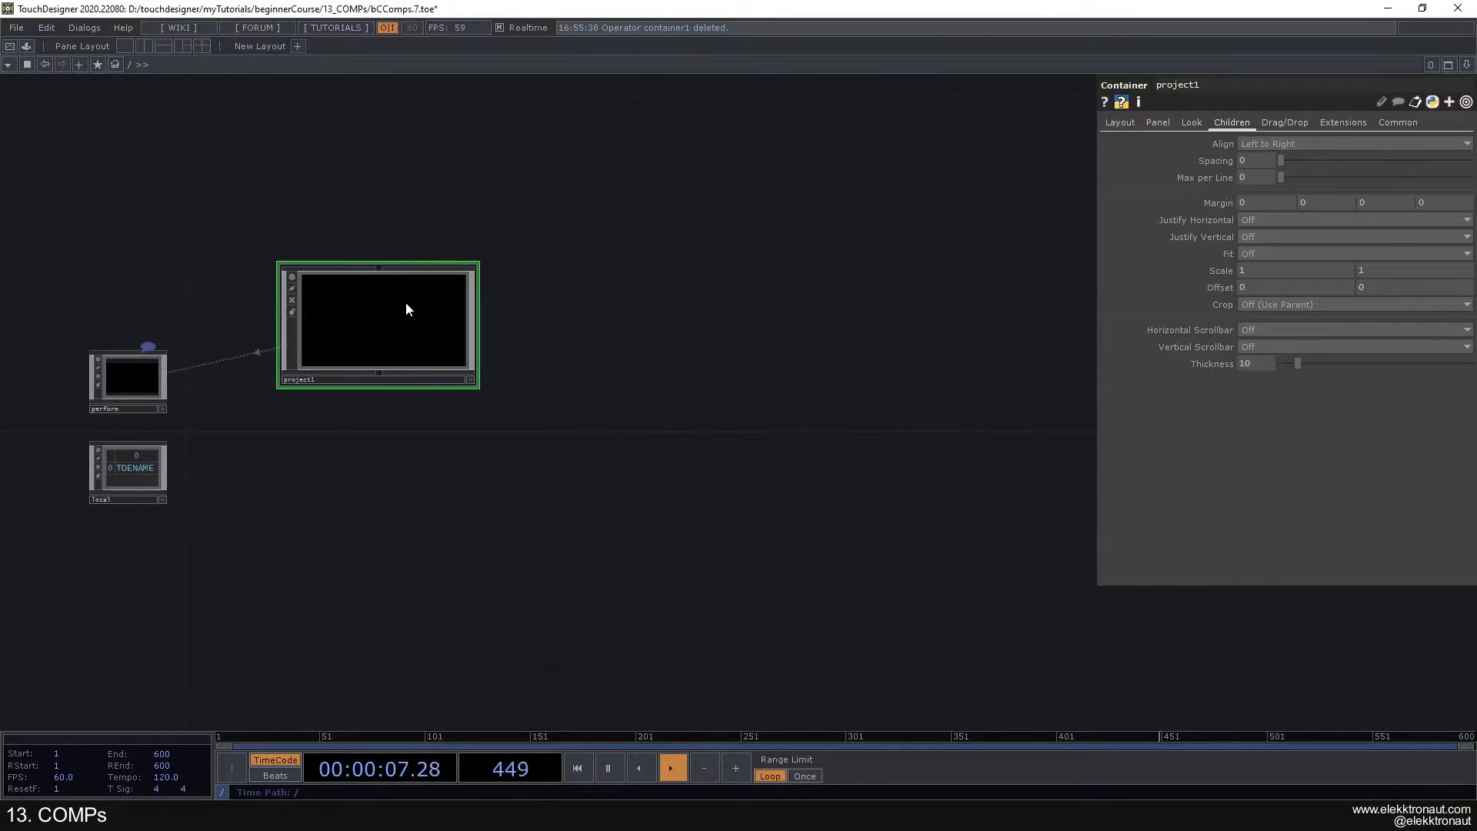
{"action": "scroll", "coordinate": [409, 317], "scroll_direction": "up", "scroll_amount": 5}
{"action": "scroll", "coordinate": [461, 321], "scroll_direction": "up", "scroll_amount": 3}
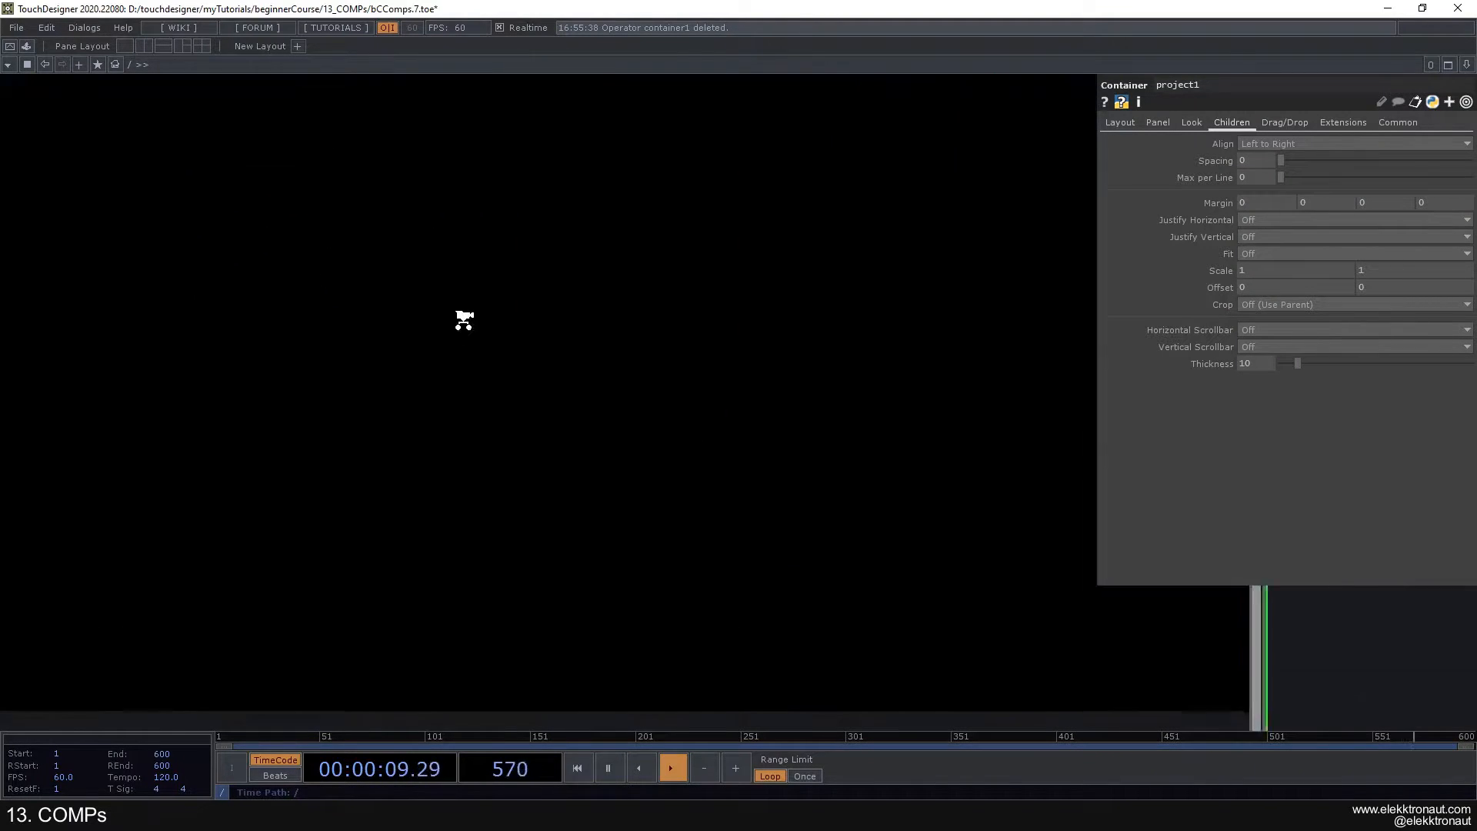
{"action": "left_click_drag", "start_coordinate": [676, 357], "coordinate": [657, 246]}
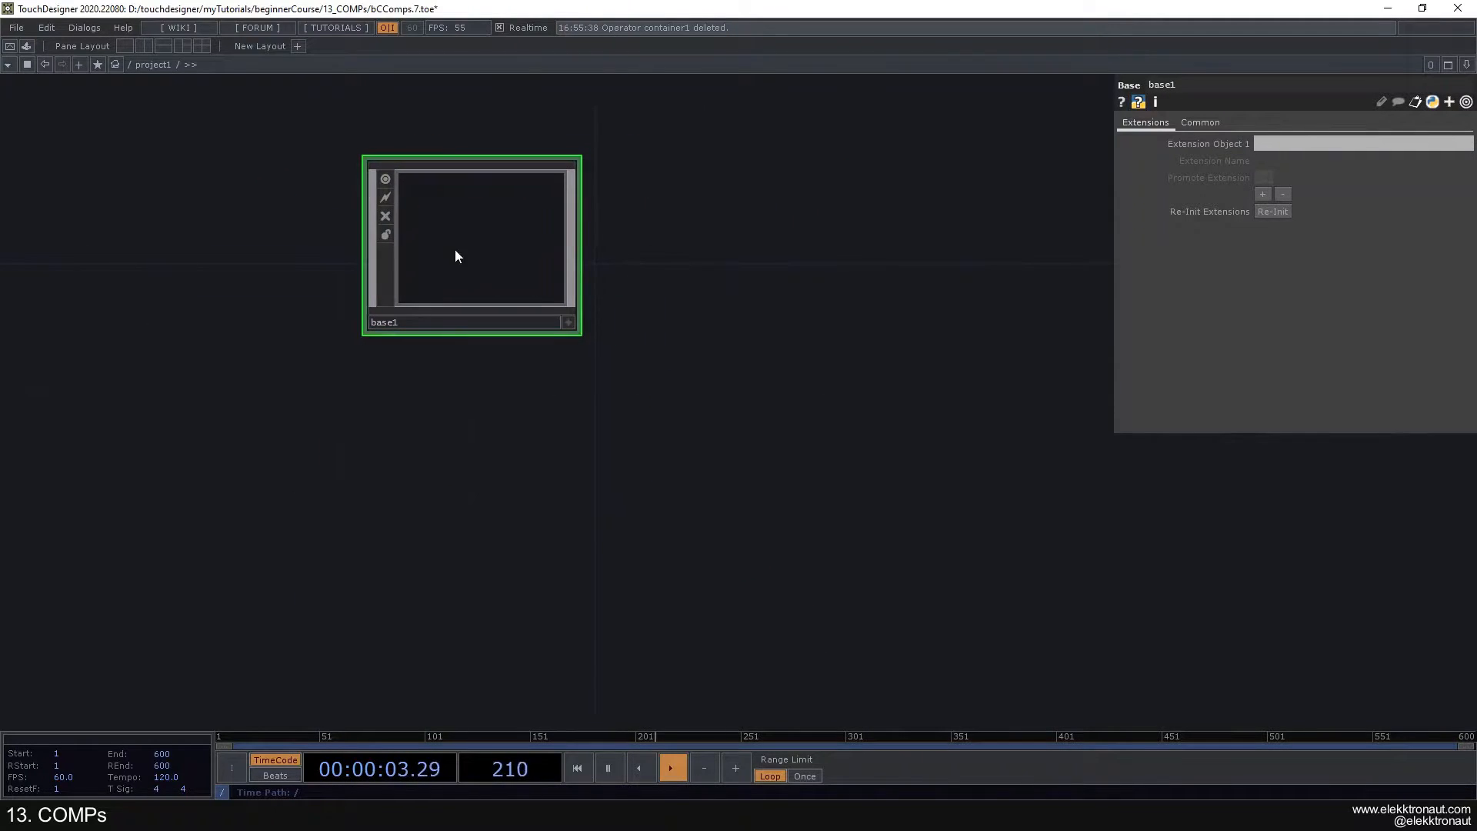
- Enter the empty base1 network, view the list of operators available there, and return to project1
{"action": "scroll", "coordinate": [469, 264], "scroll_direction": "up", "scroll_amount": 5}
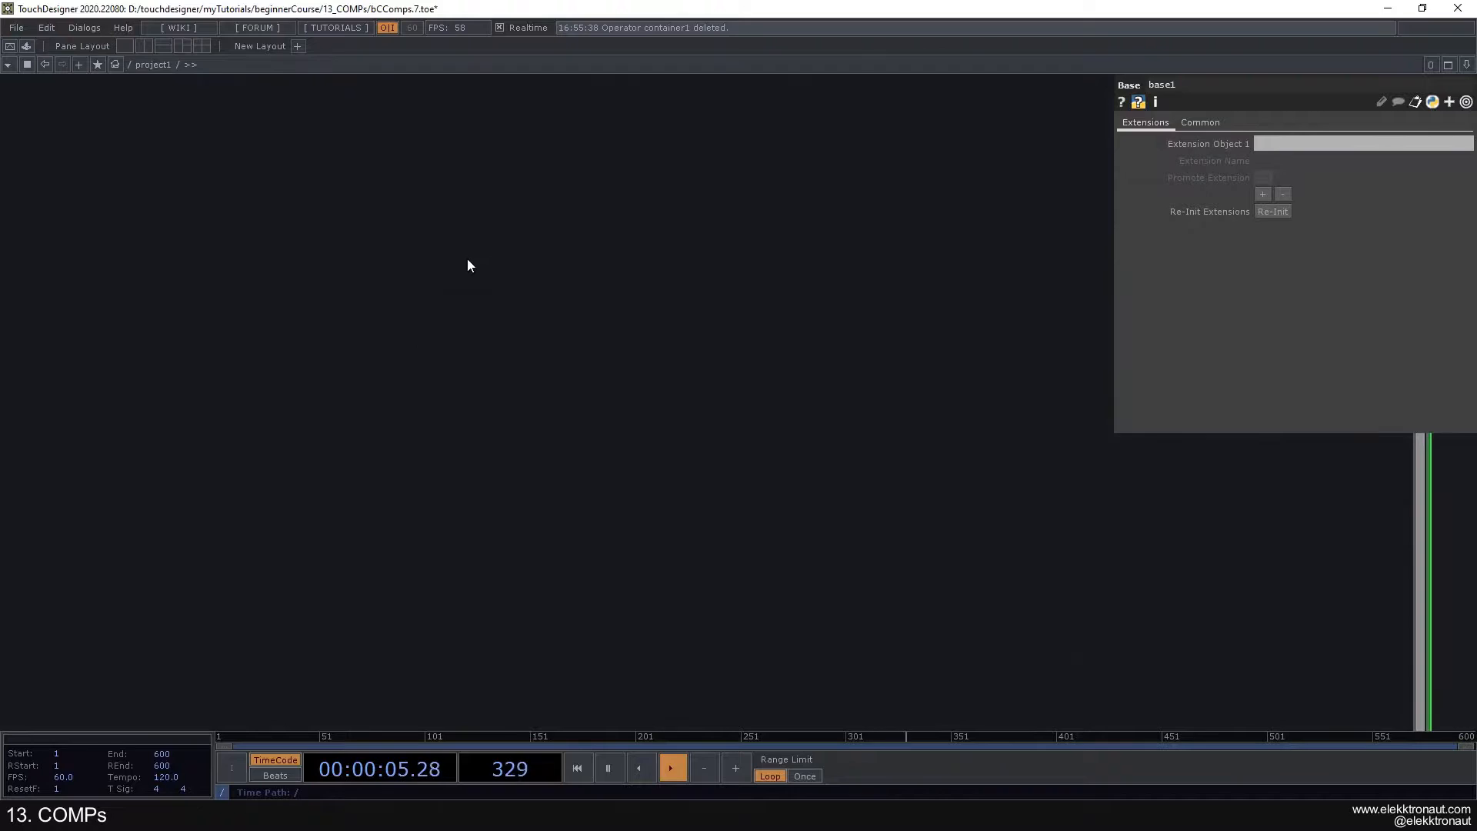
{"action": "key", "text": "Tab"}
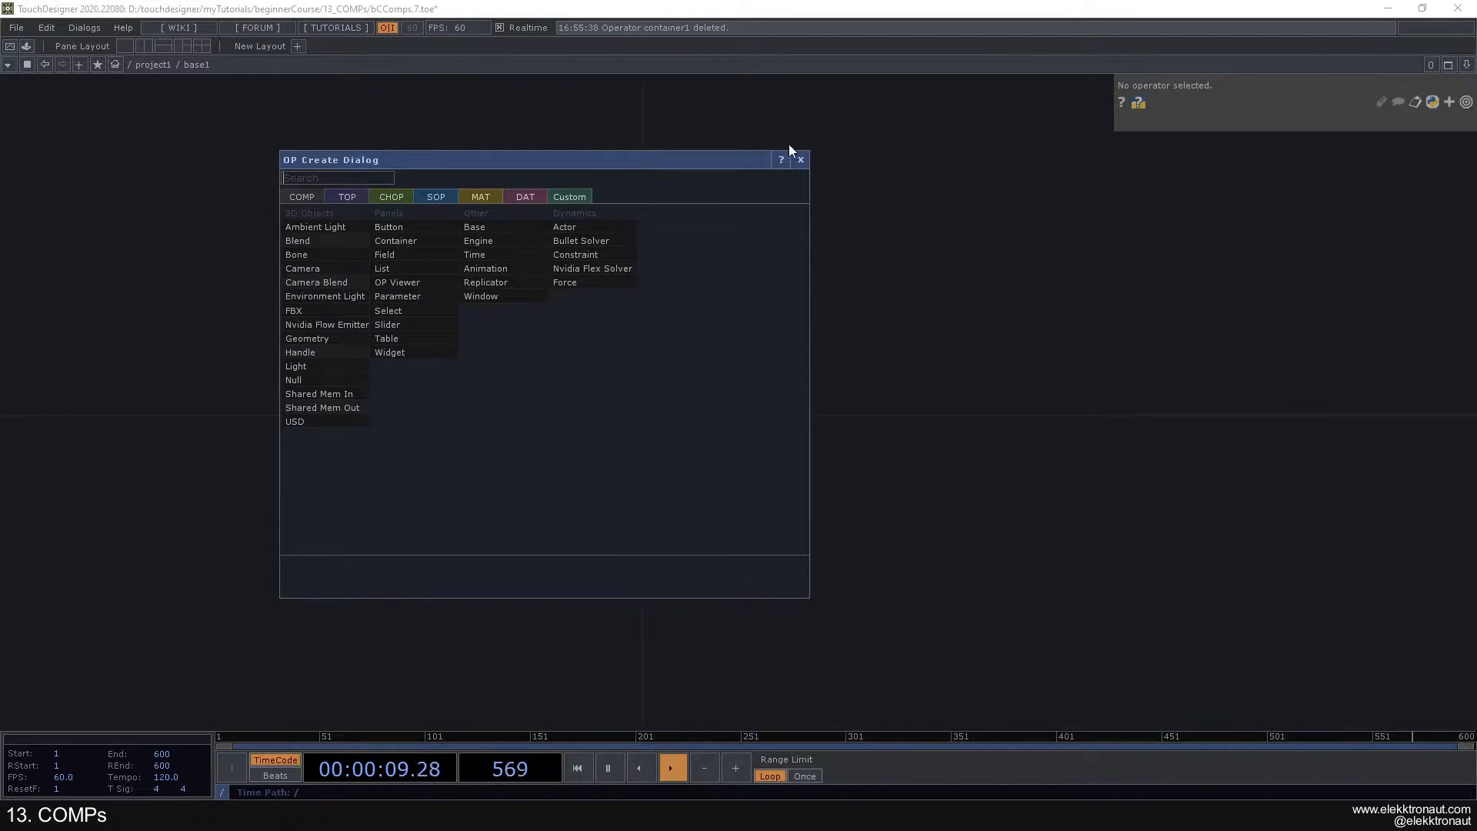
{"action": "left_click", "coordinate": [799, 160]}
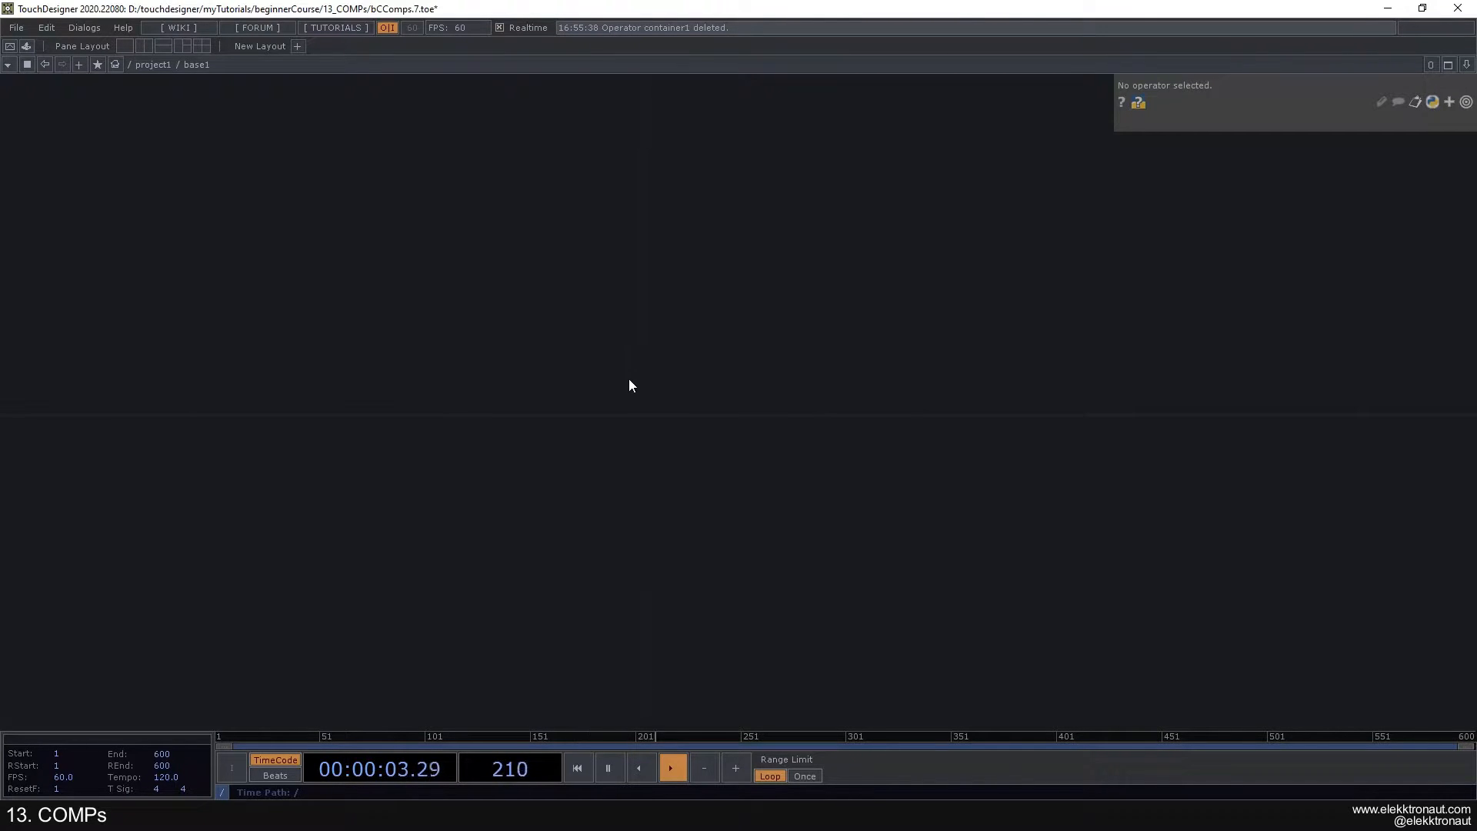
{"action": "scroll", "coordinate": [629, 378], "scroll_direction": "down", "scroll_amount": 5}
{"action": "key", "text": "p"}
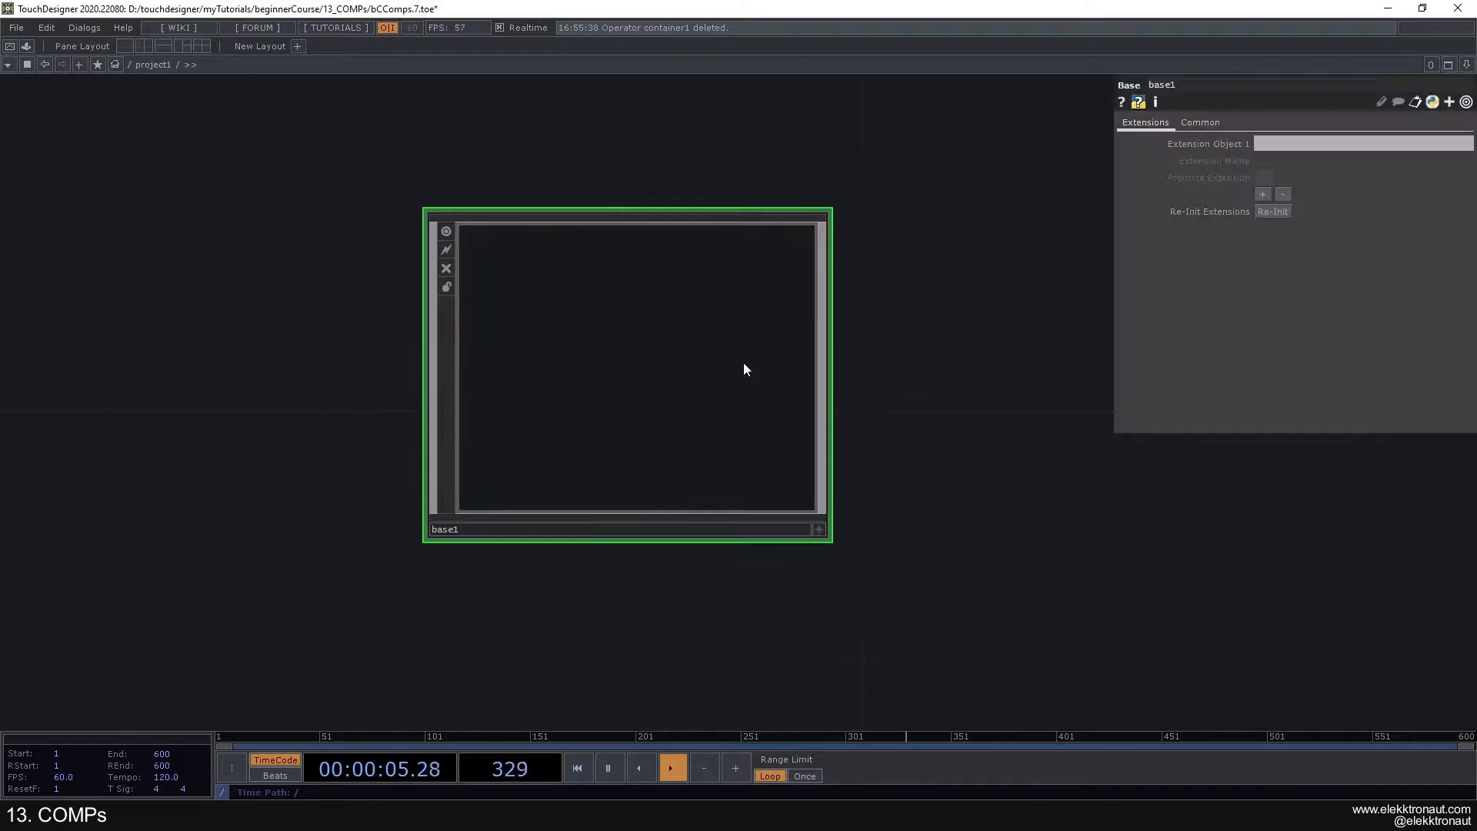
{"action": "scroll", "coordinate": [744, 365], "scroll_direction": "down", "scroll_amount": 4}
- Add a Noise TOP with 1920 x 1080 resolution below and to the left of the Base component
{"action": "left_click_drag", "start_coordinate": [843, 429], "coordinate": [690, 235]}
{"action": "key", "text": "Tab"}
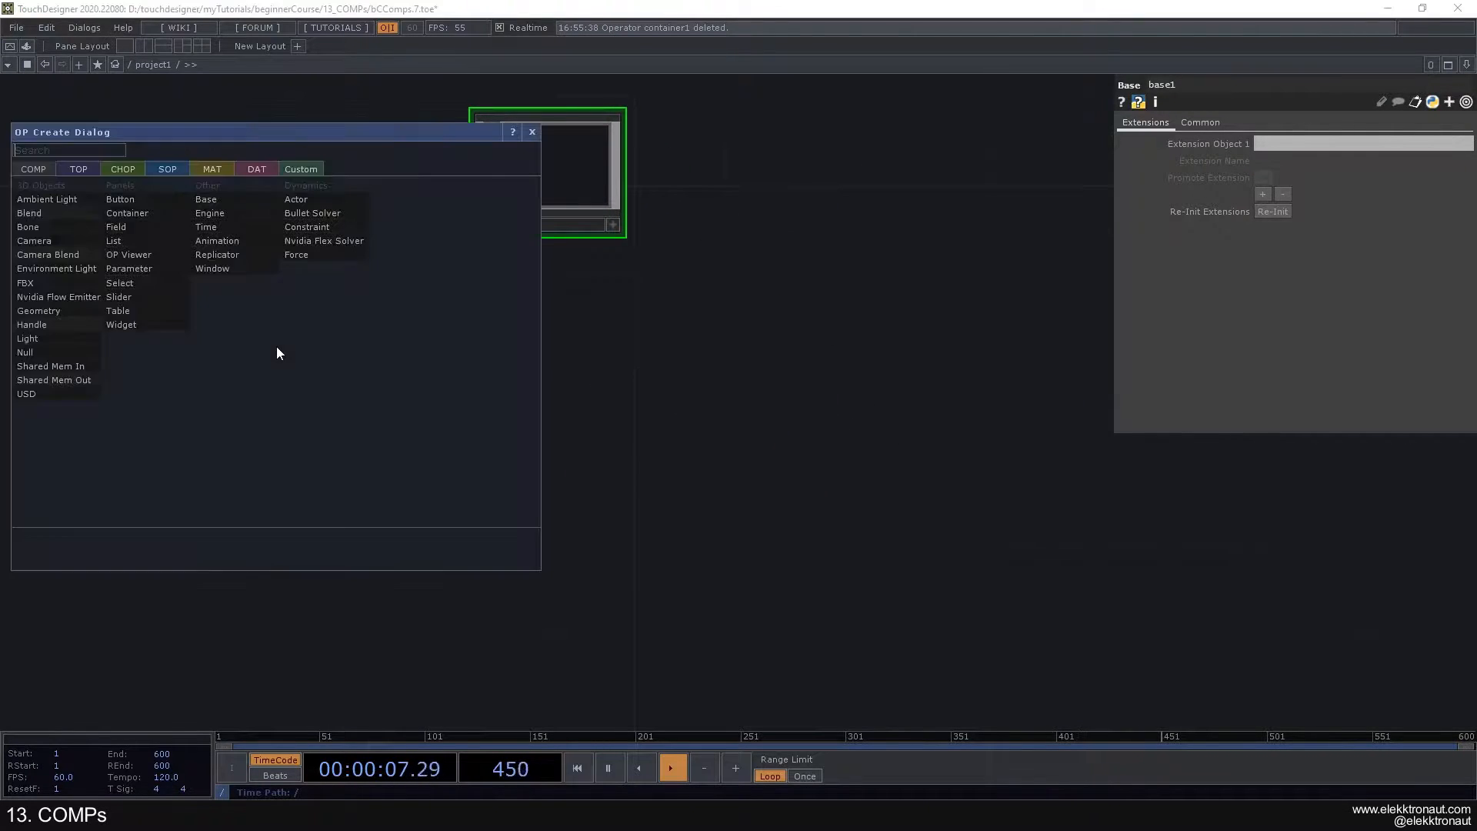
{"action": "left_click", "coordinate": [80, 169]}
{"action": "type", "text": "noi"}
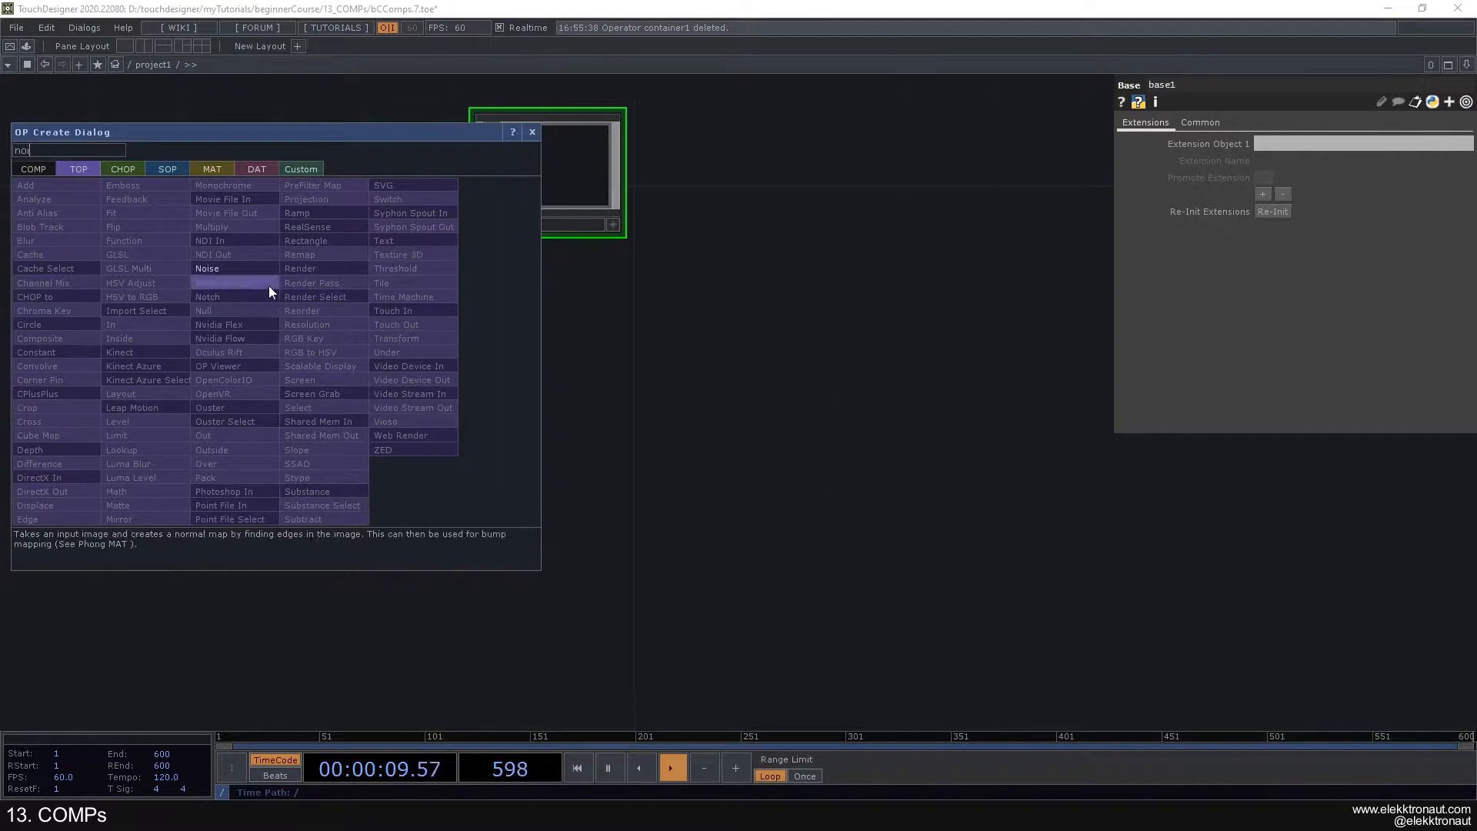
{"action": "key", "text": "Return"}
{"action": "left_click", "coordinate": [253, 436]}
{"action": "left_click", "coordinate": [1306, 122]}
{"action": "left_click", "coordinate": [1465, 160]}
{"action": "left_click", "coordinate": [1456, 251]}
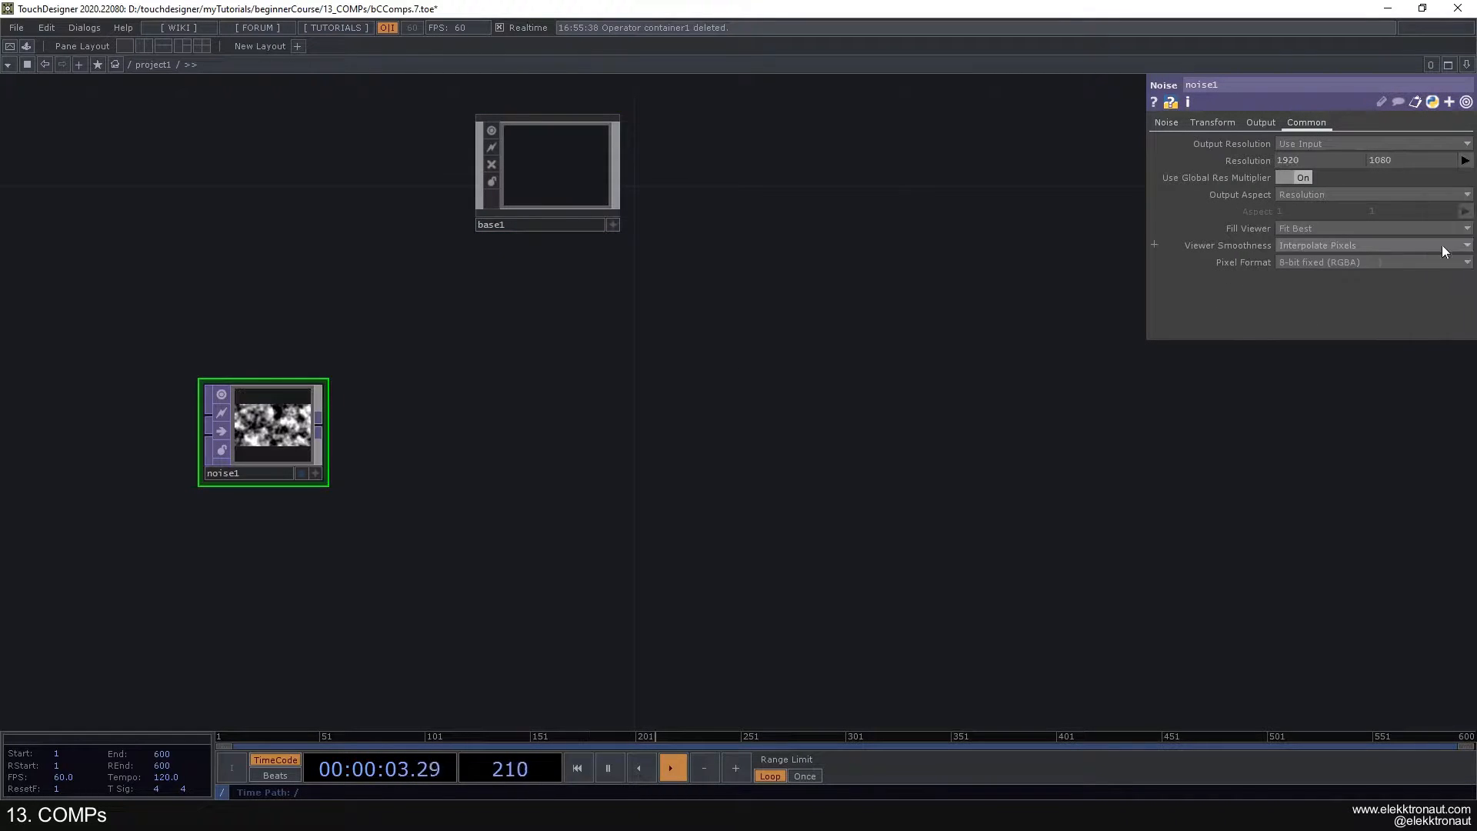
{"action": "left_click_drag", "start_coordinate": [289, 400], "coordinate": [223, 402]}
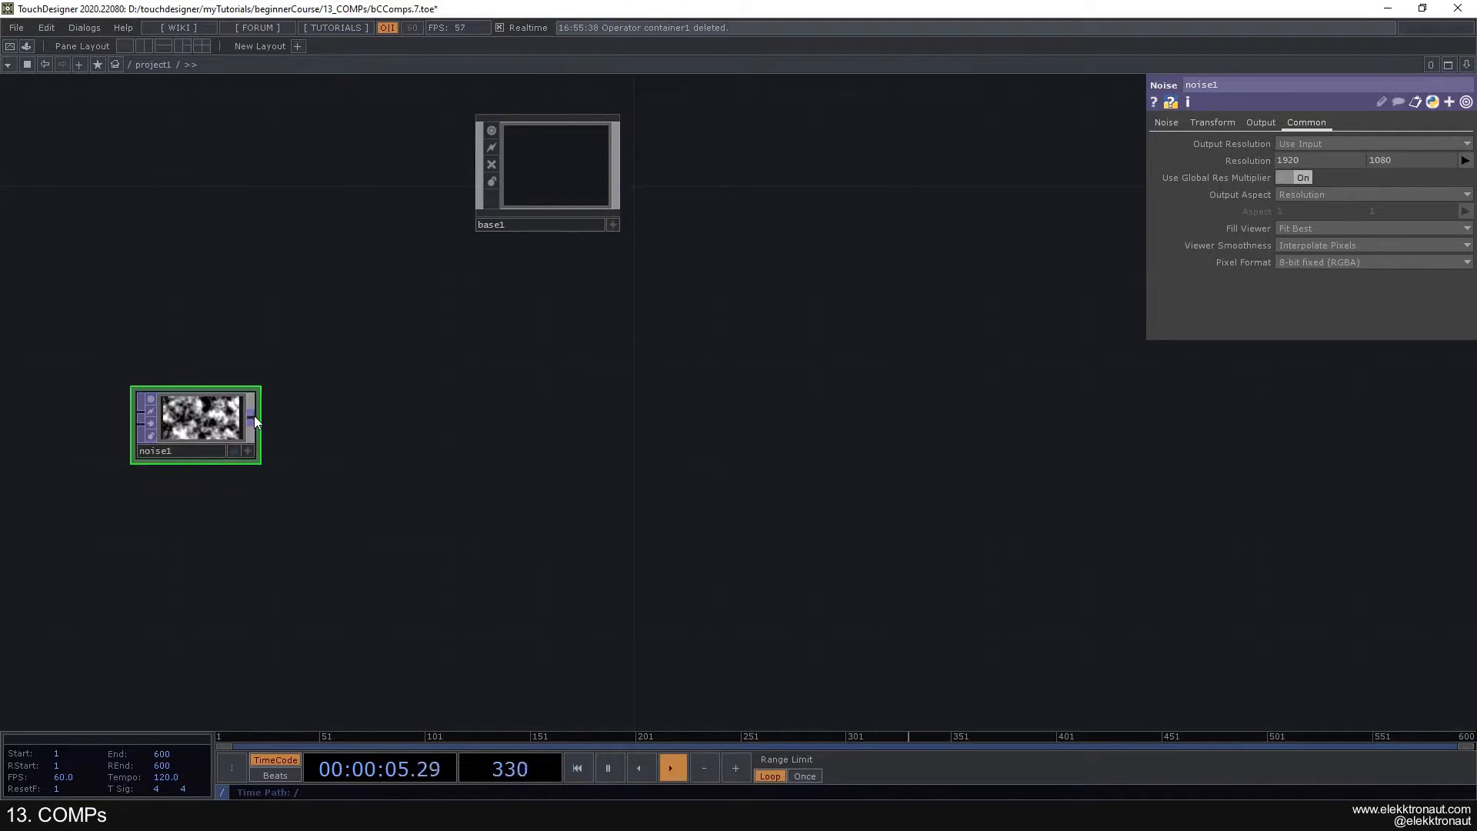
- Connect a Null TOP to the Noise output and place it far to the right, level with the Noise
{"action": "right_click", "coordinate": [254, 416]}
{"action": "type", "text": "null"}
{"action": "key", "text": "Return"}
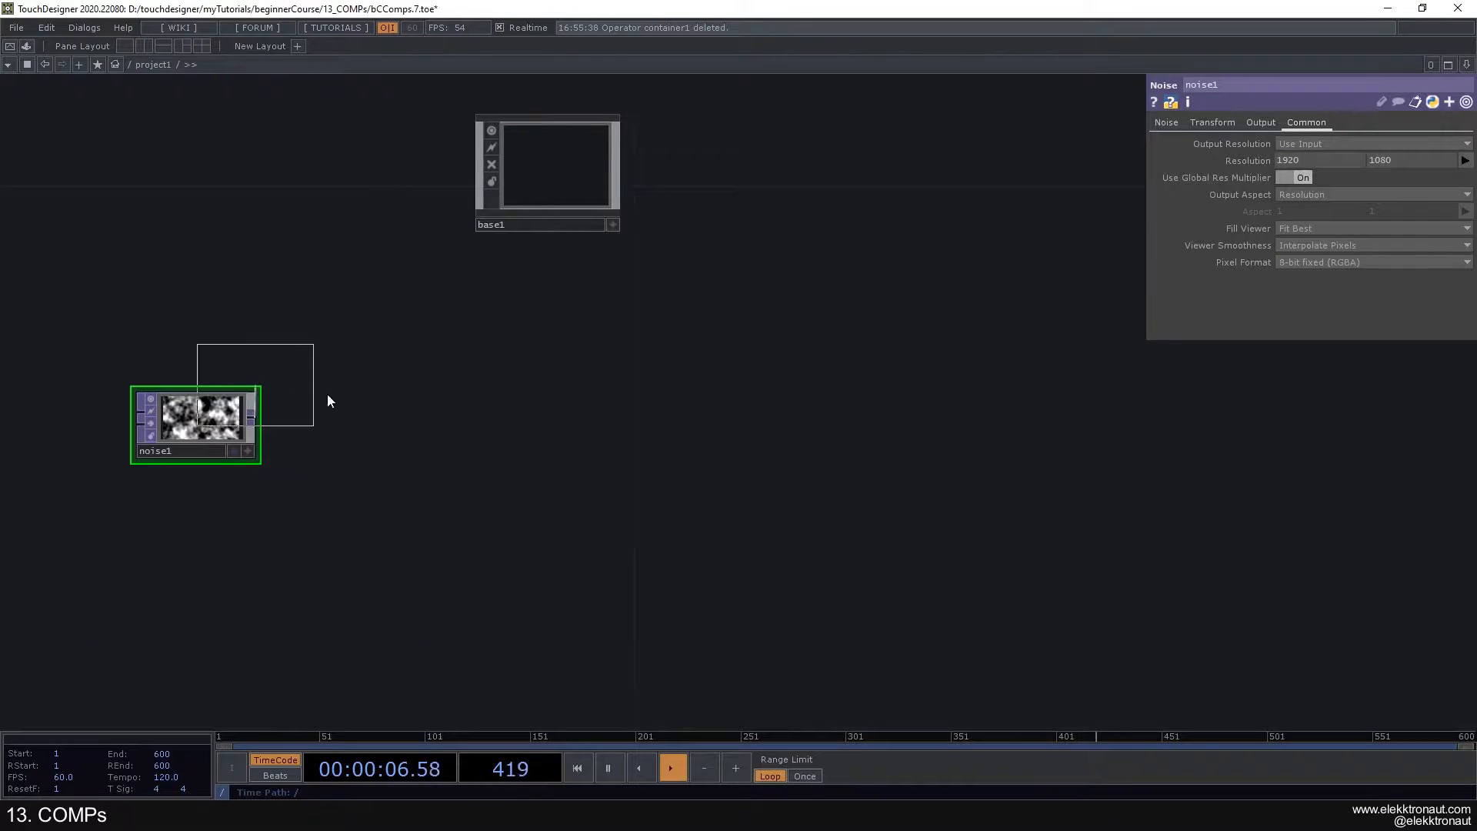
{"action": "left_click", "coordinate": [1081, 426]}
{"action": "left_click_drag", "start_coordinate": [1083, 428], "coordinate": [1119, 420]}
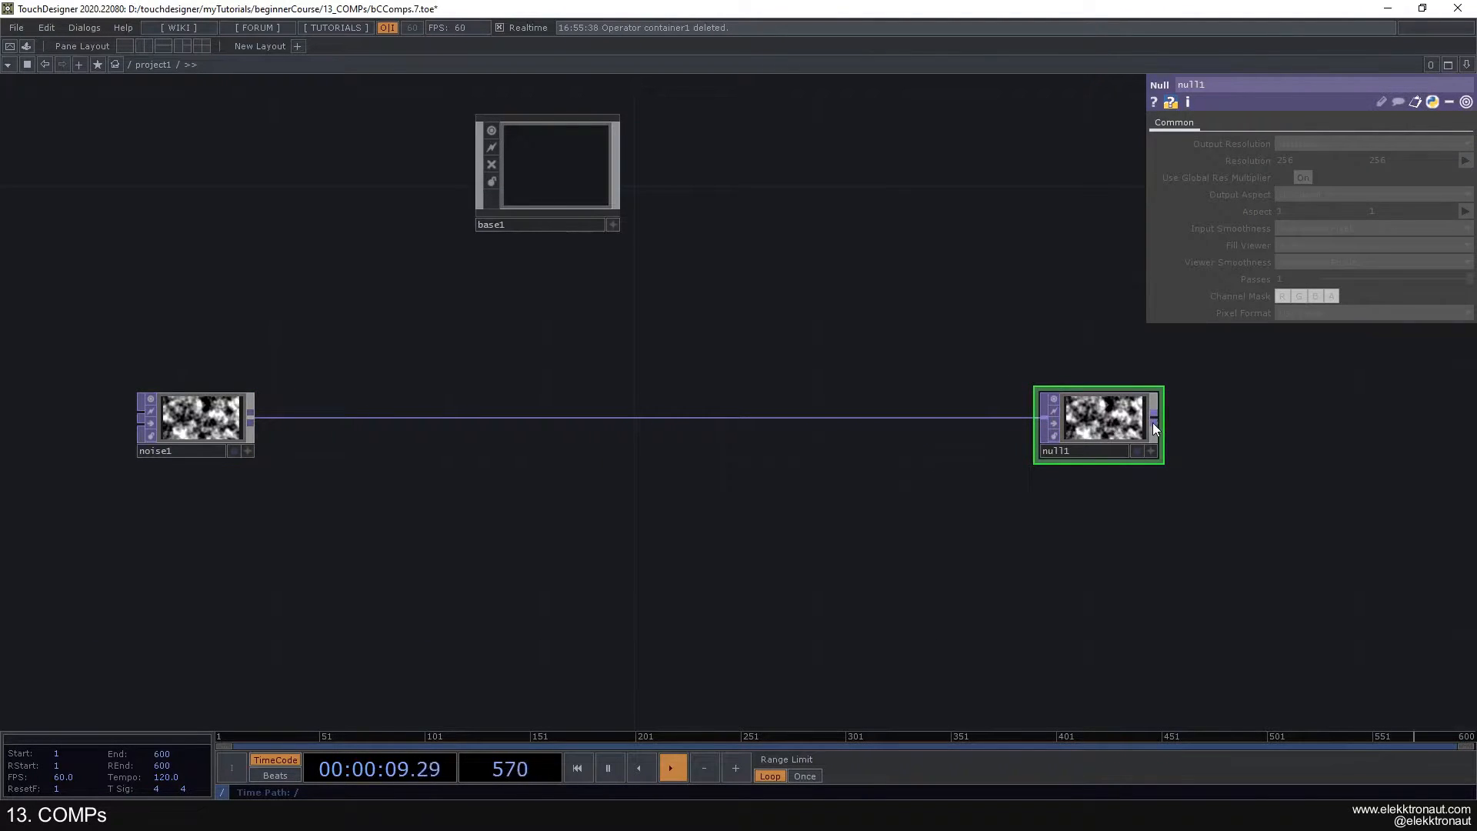
{"action": "left_click", "coordinate": [1138, 447]}
{"action": "left_click", "coordinate": [1138, 450]}
{"action": "left_click_drag", "start_coordinate": [1105, 426], "coordinate": [1128, 425]}
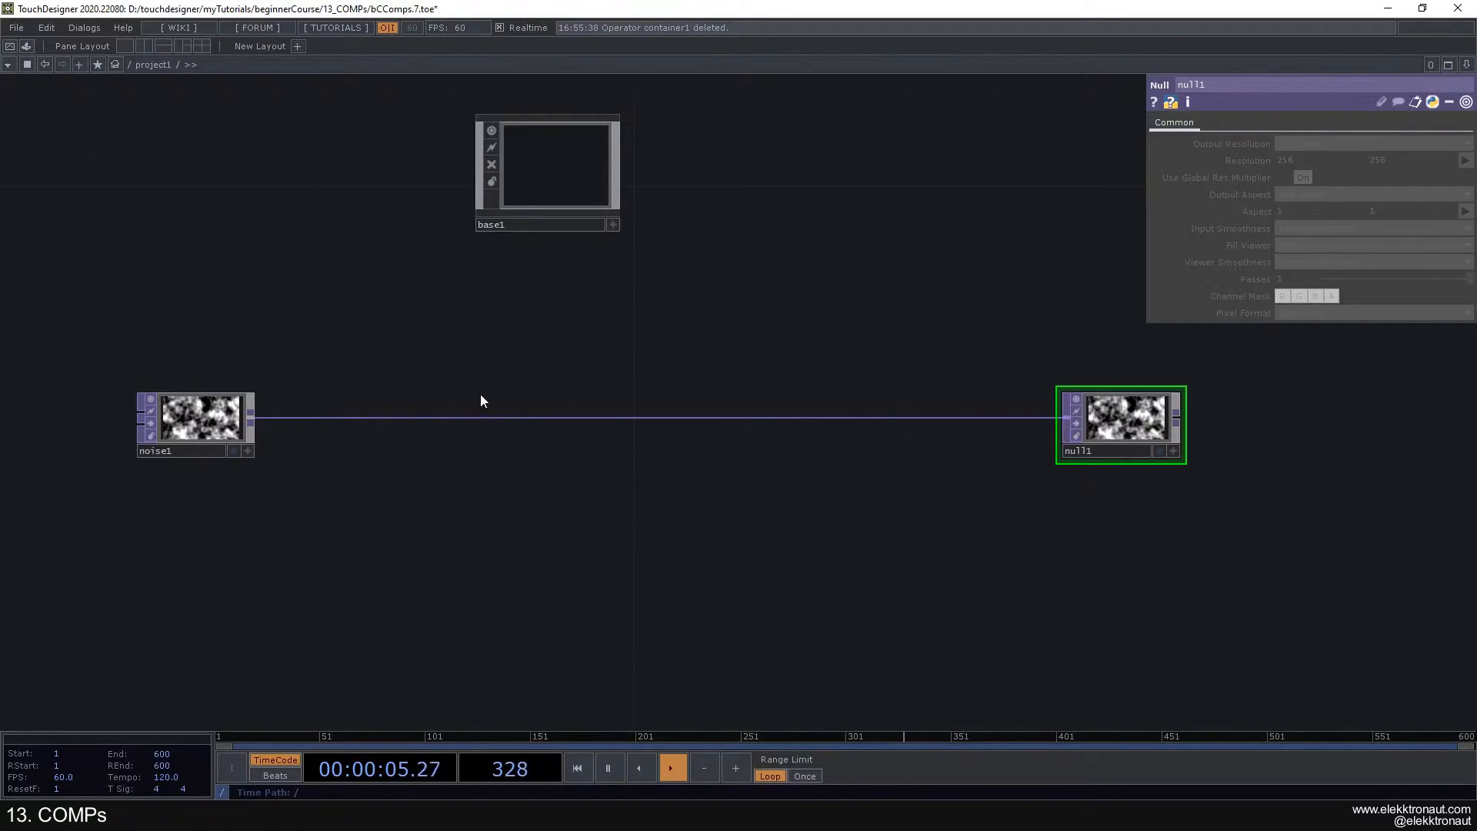
- Insert a Null TOP on the wire between the Noise and the existing Null in project1
{"action": "left_click_drag", "start_coordinate": [436, 371], "coordinate": [420, 349]}
{"action": "right_click", "coordinate": [460, 396]}
{"action": "left_click", "coordinate": [492, 378]}
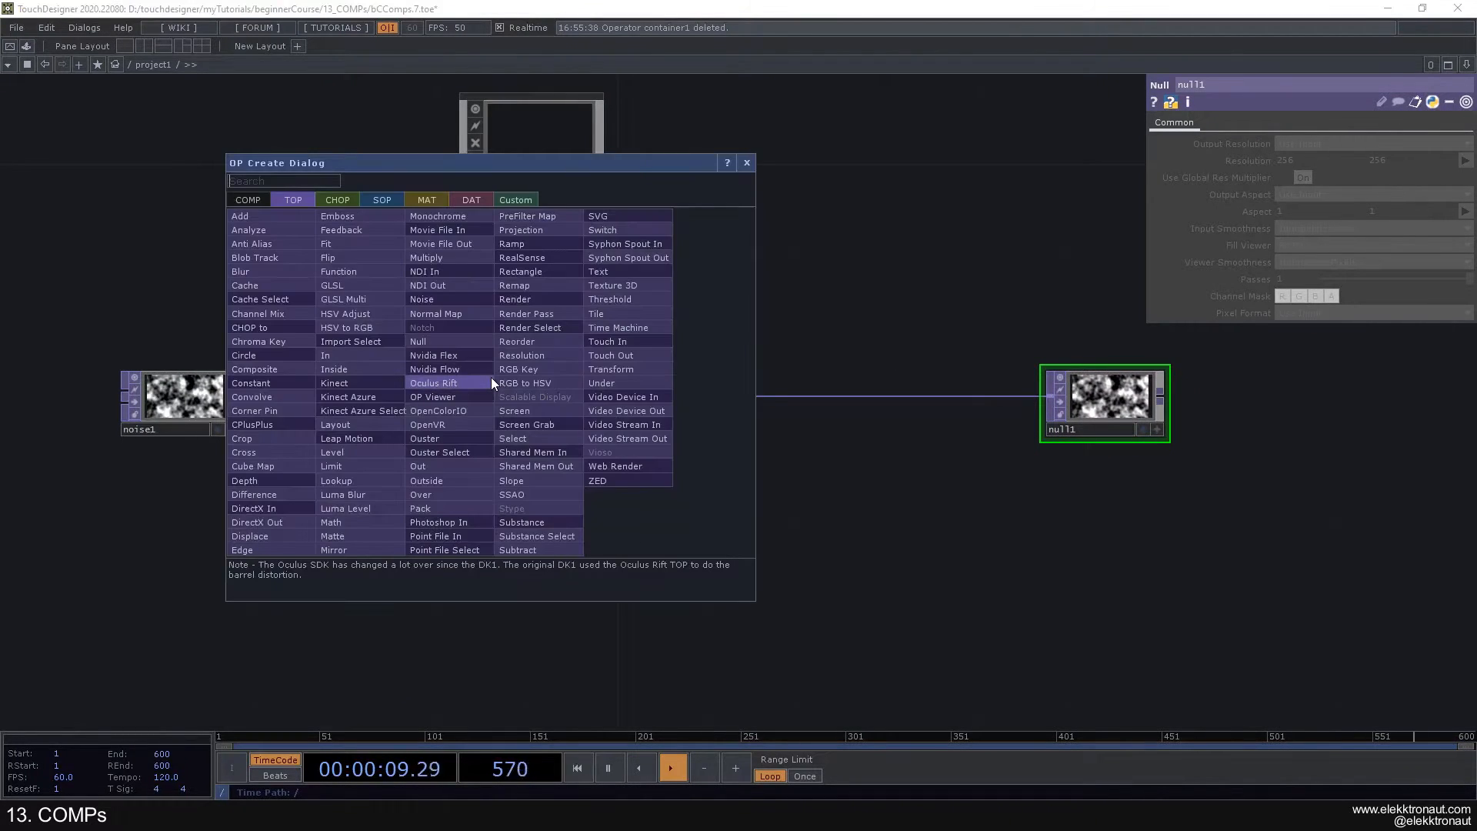
{"action": "type", "text": "nu"}
{"action": "left_click", "coordinate": [447, 343]}
{"action": "left_click", "coordinate": [536, 406]}
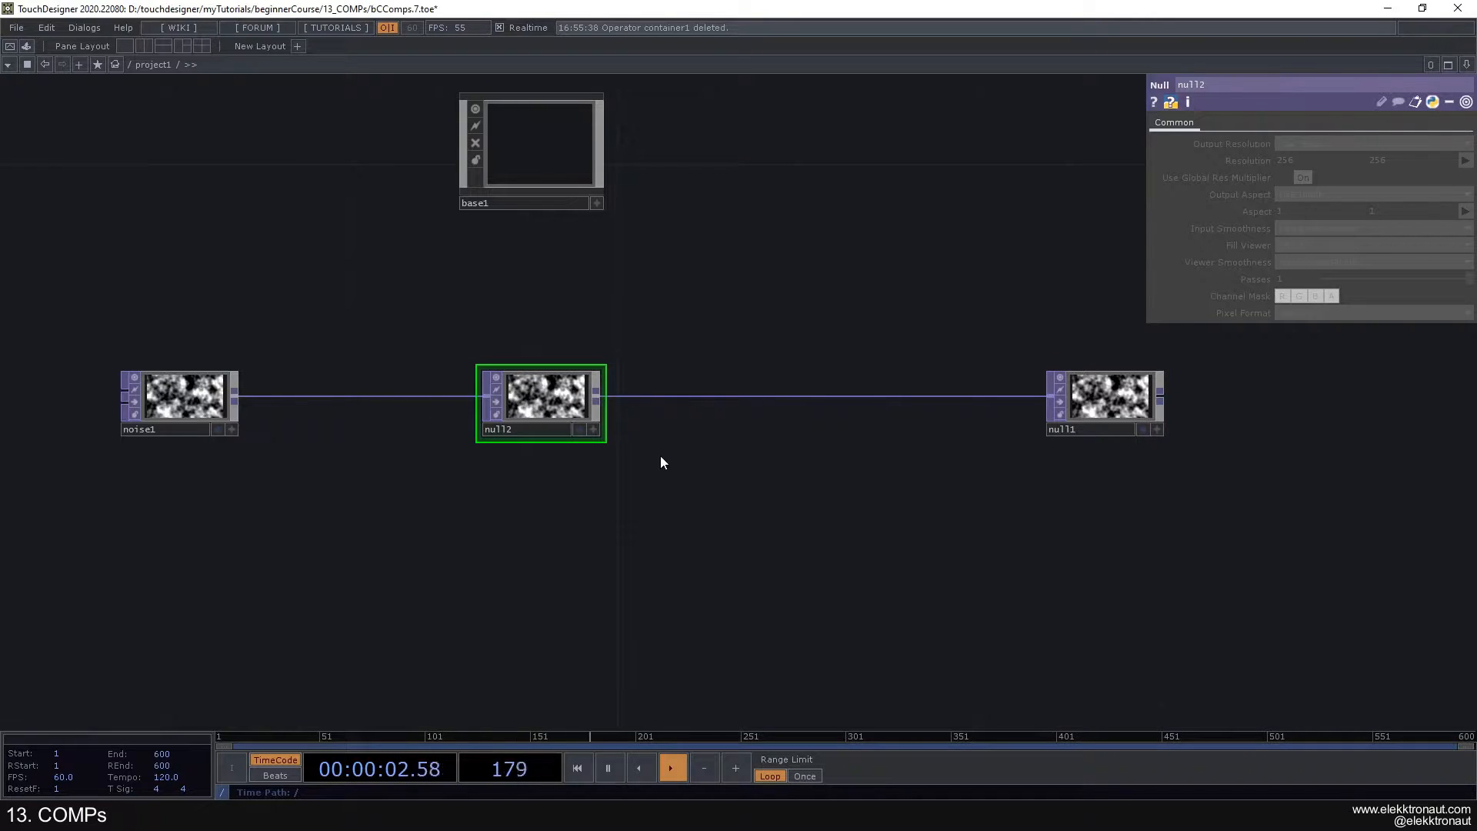
- Collapse the middle Null TOP into a Base component and align it with the wire between Noise and Null
{"action": "right_click", "coordinate": [552, 411]}
{"action": "right_click", "coordinate": [791, 449]}
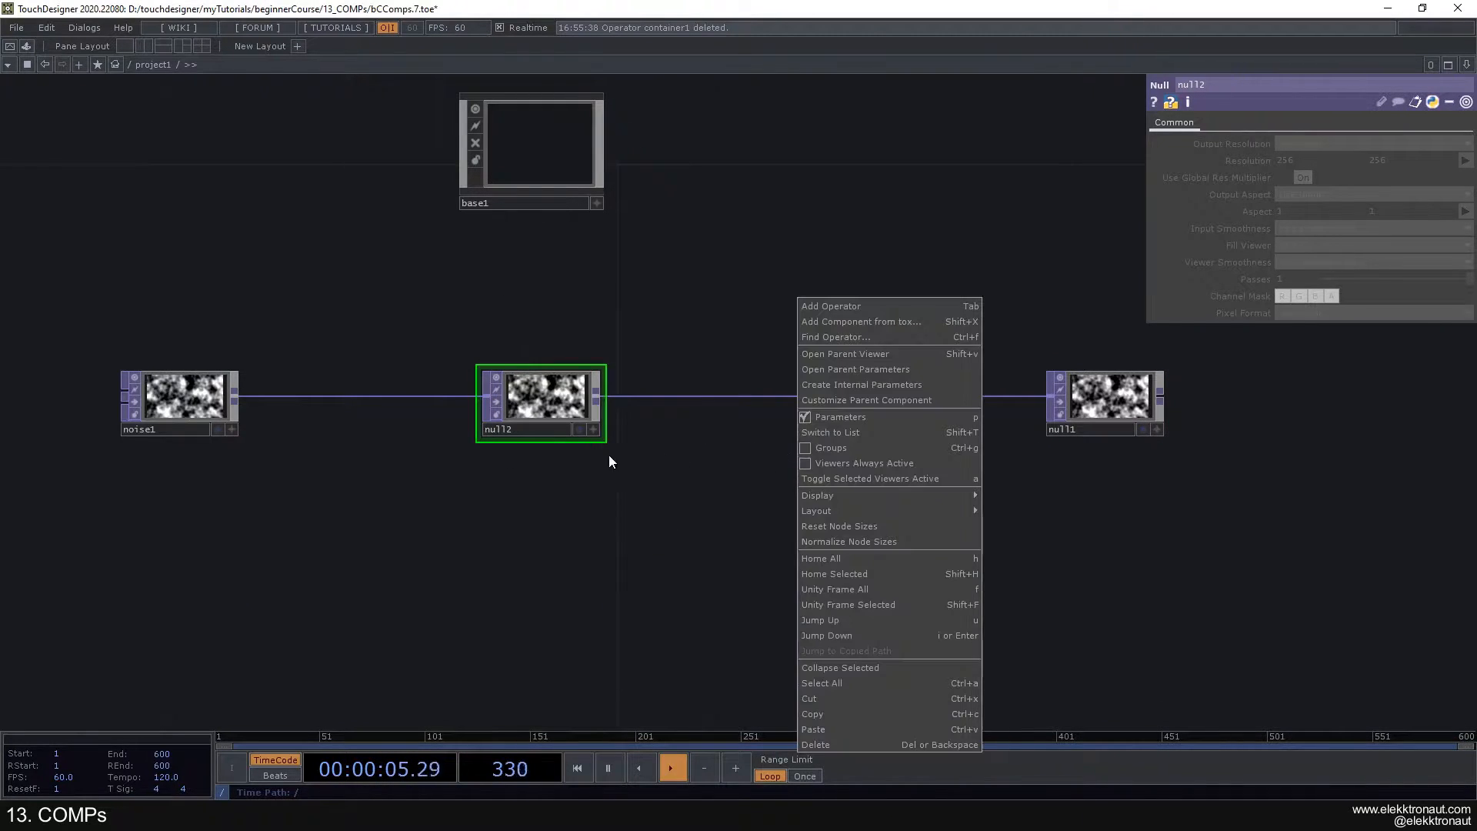
{"action": "left_click", "coordinate": [620, 448]}
{"action": "right_click", "coordinate": [785, 463]}
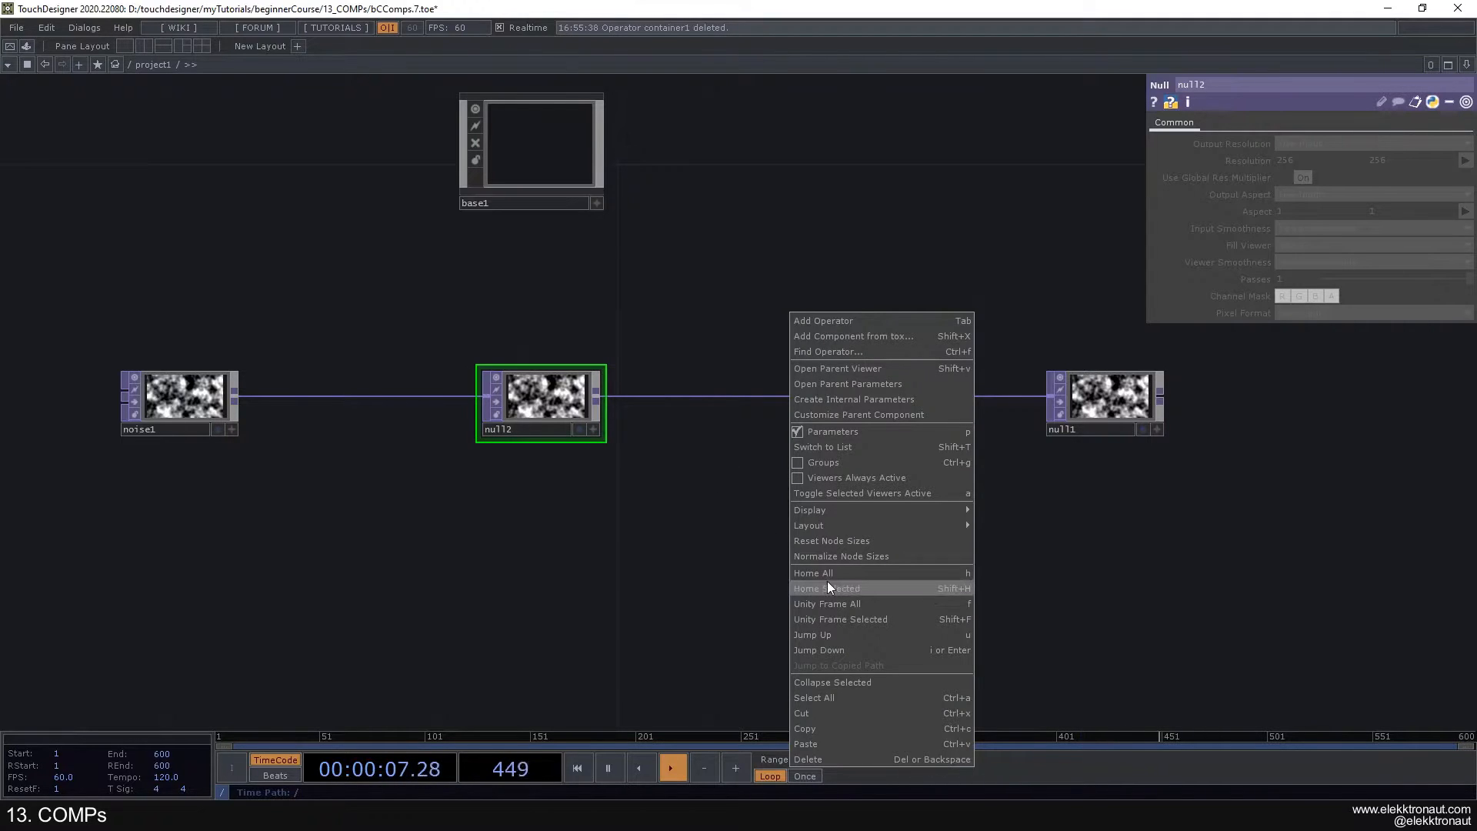
{"action": "left_click", "coordinate": [852, 681]}
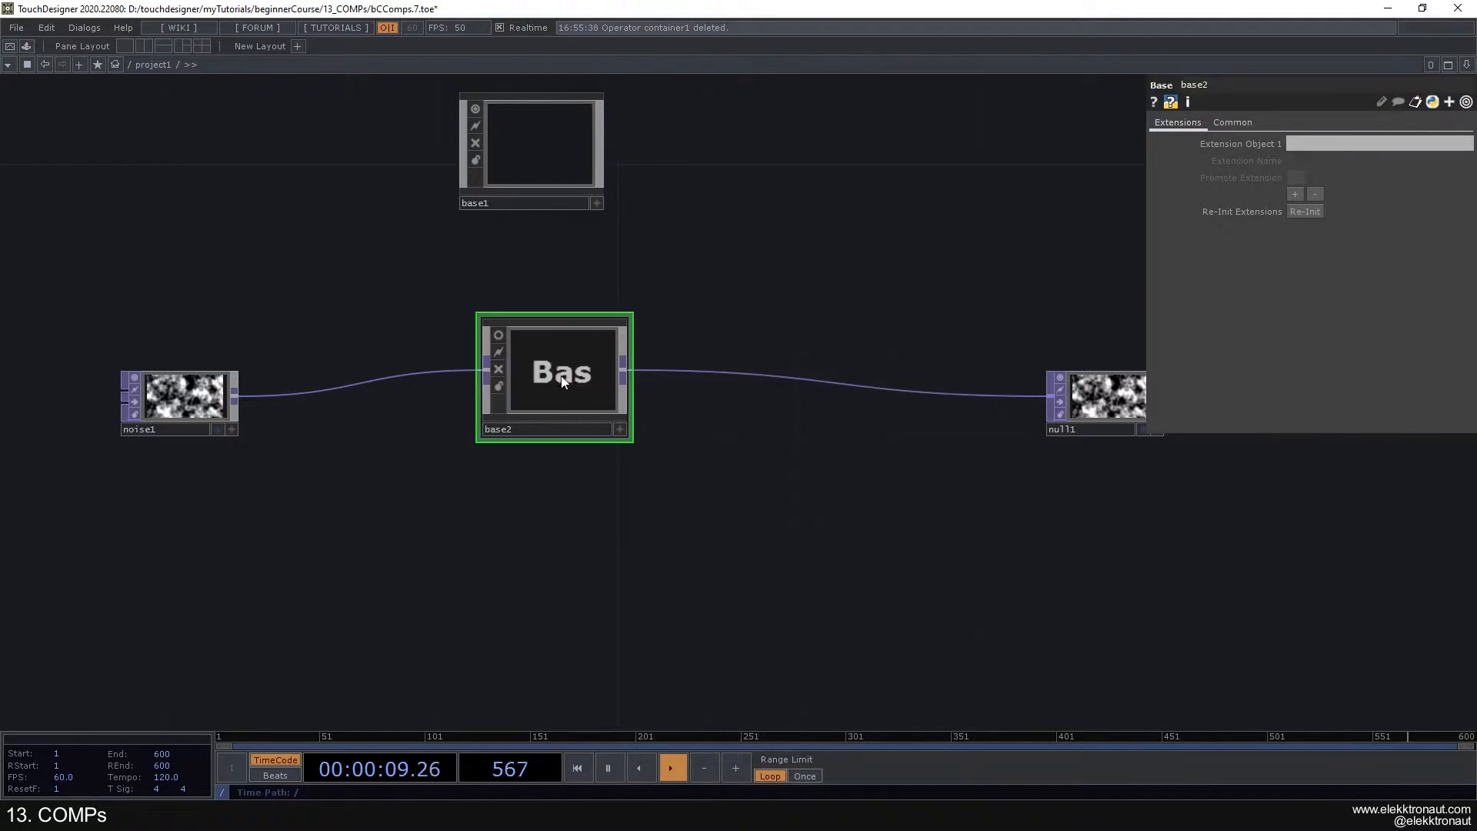
{"action": "left_click_drag", "start_coordinate": [561, 376], "coordinate": [584, 414]}
{"action": "left_click_drag", "start_coordinate": [729, 476], "coordinate": [775, 484]}
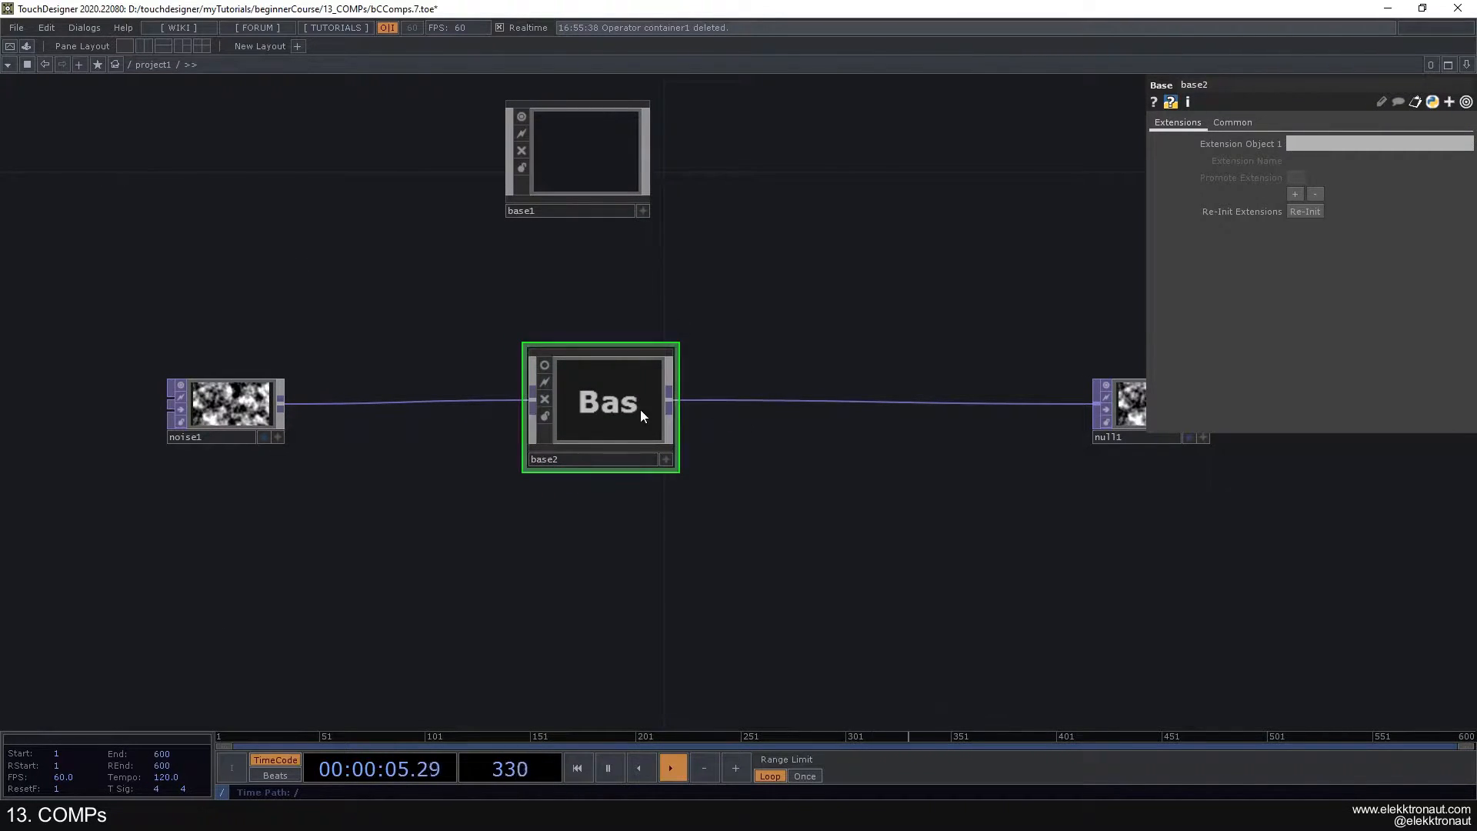
- Enter the newly collapsed Base to examine its In, Null and Out TOPs, and return to project1
{"action": "scroll", "coordinate": [615, 402], "scroll_direction": "up", "scroll_amount": 2}
{"action": "left_click_drag", "start_coordinate": [630, 245], "coordinate": [603, 323]}
{"action": "scroll", "coordinate": [603, 323], "scroll_direction": "down", "scroll_amount": 2}
{"action": "left_click_drag", "start_coordinate": [544, 194], "coordinate": [569, 218]}
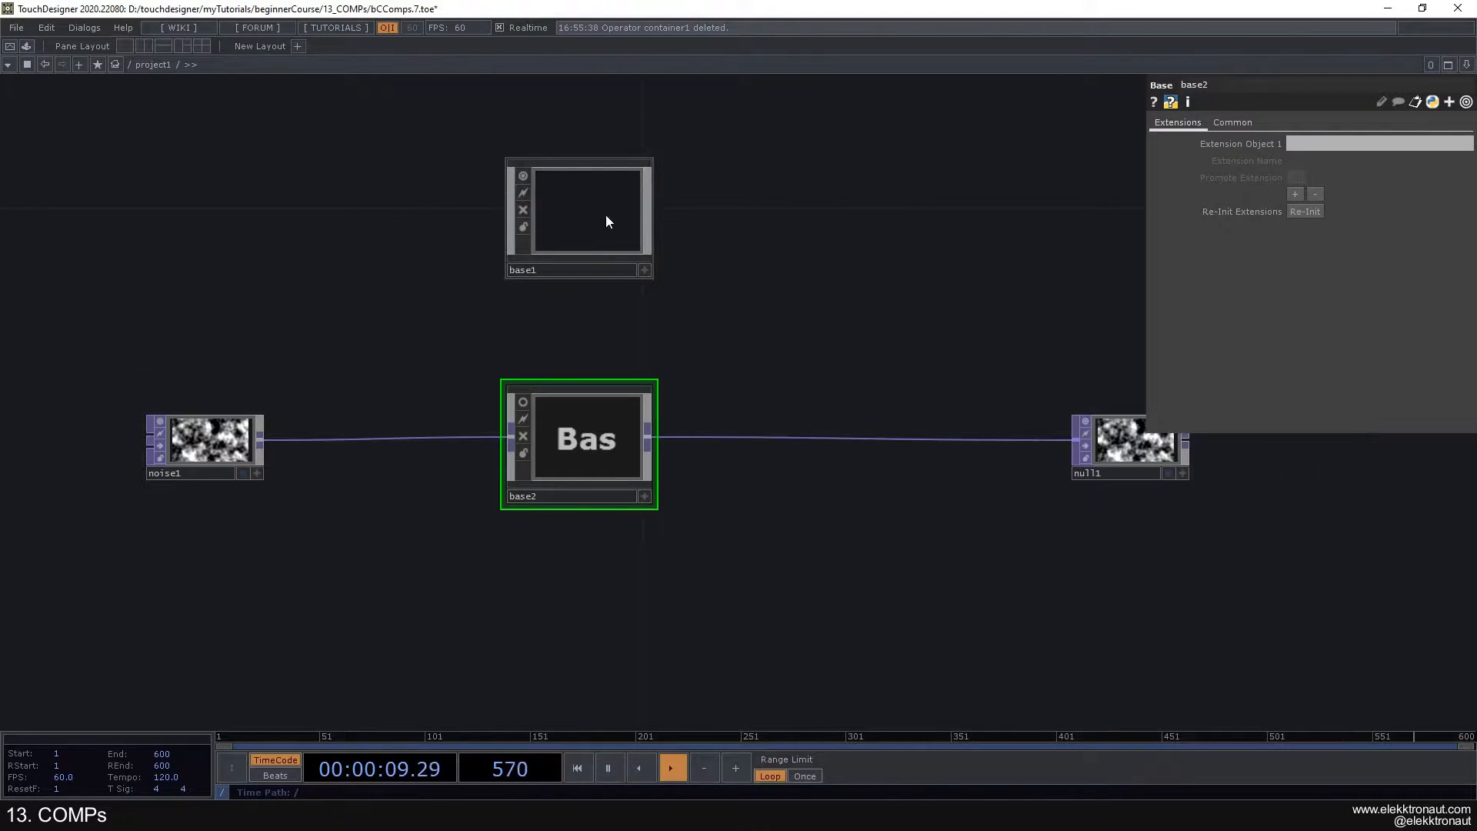
{"action": "scroll", "coordinate": [574, 446], "scroll_direction": "up", "scroll_amount": 1}
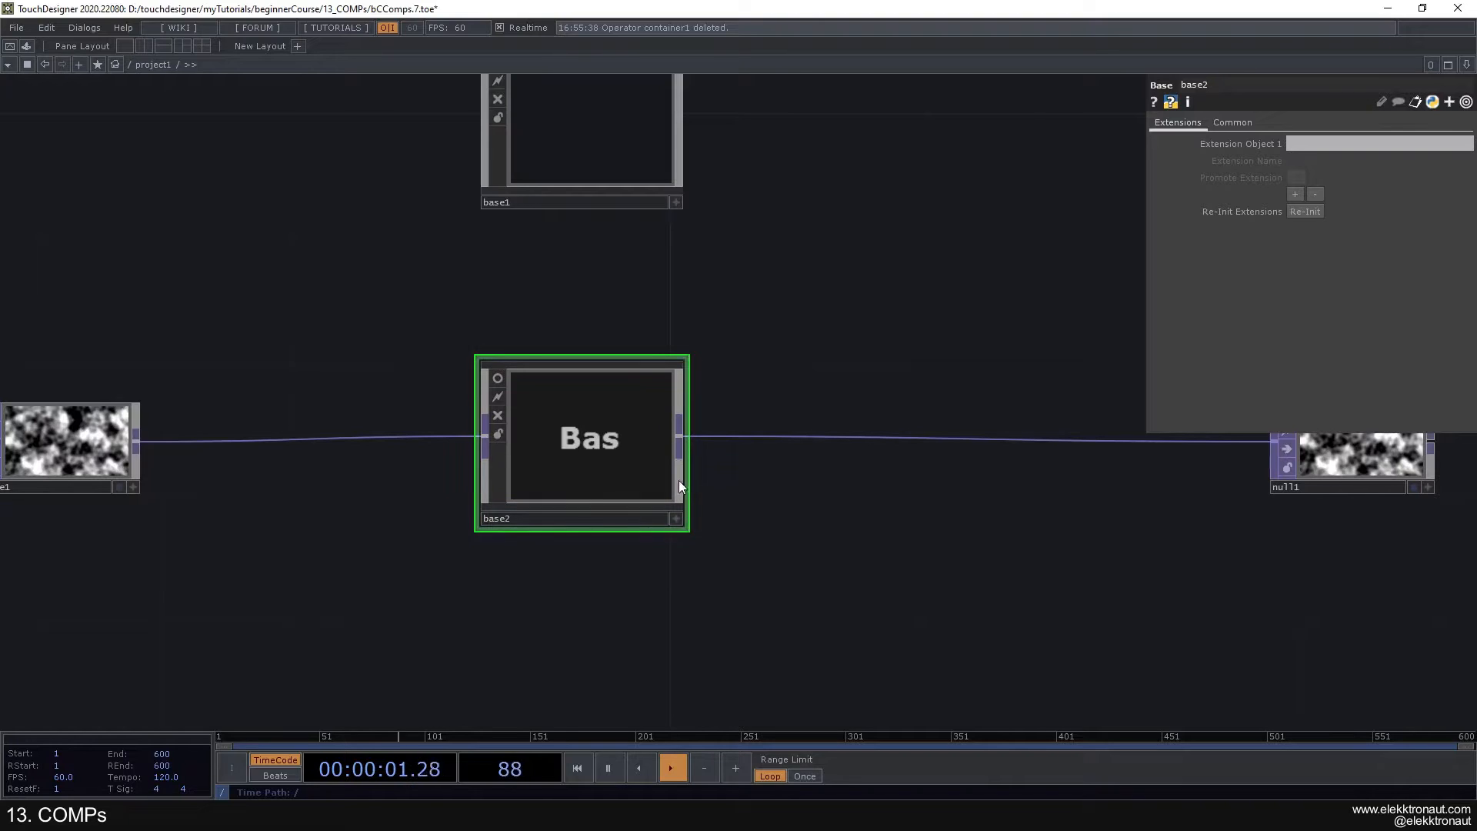
{"action": "scroll", "coordinate": [579, 441], "scroll_direction": "up", "scroll_amount": 2}
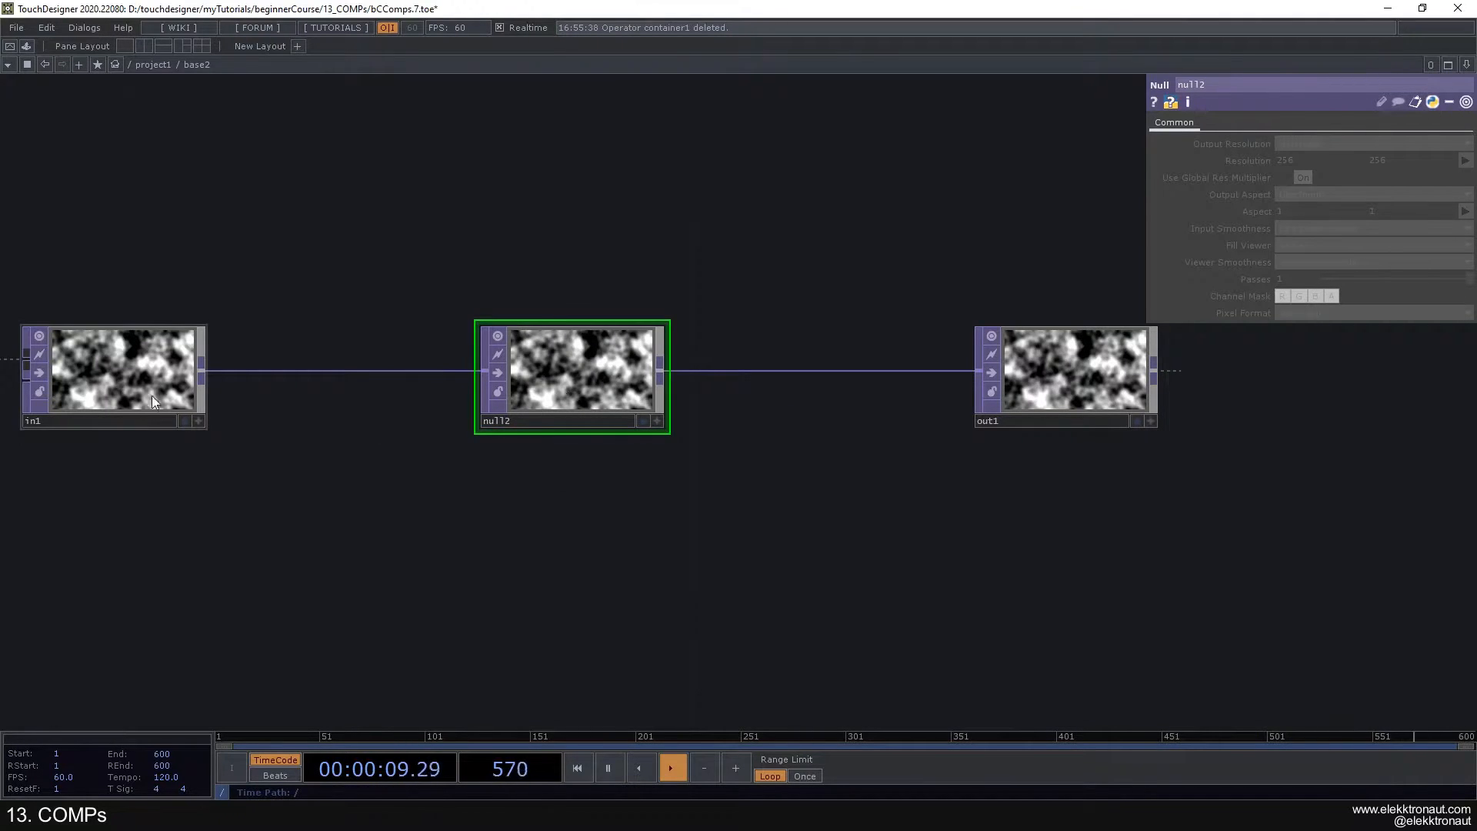
{"action": "scroll", "coordinate": [562, 434], "scroll_direction": "down", "scroll_amount": 5}
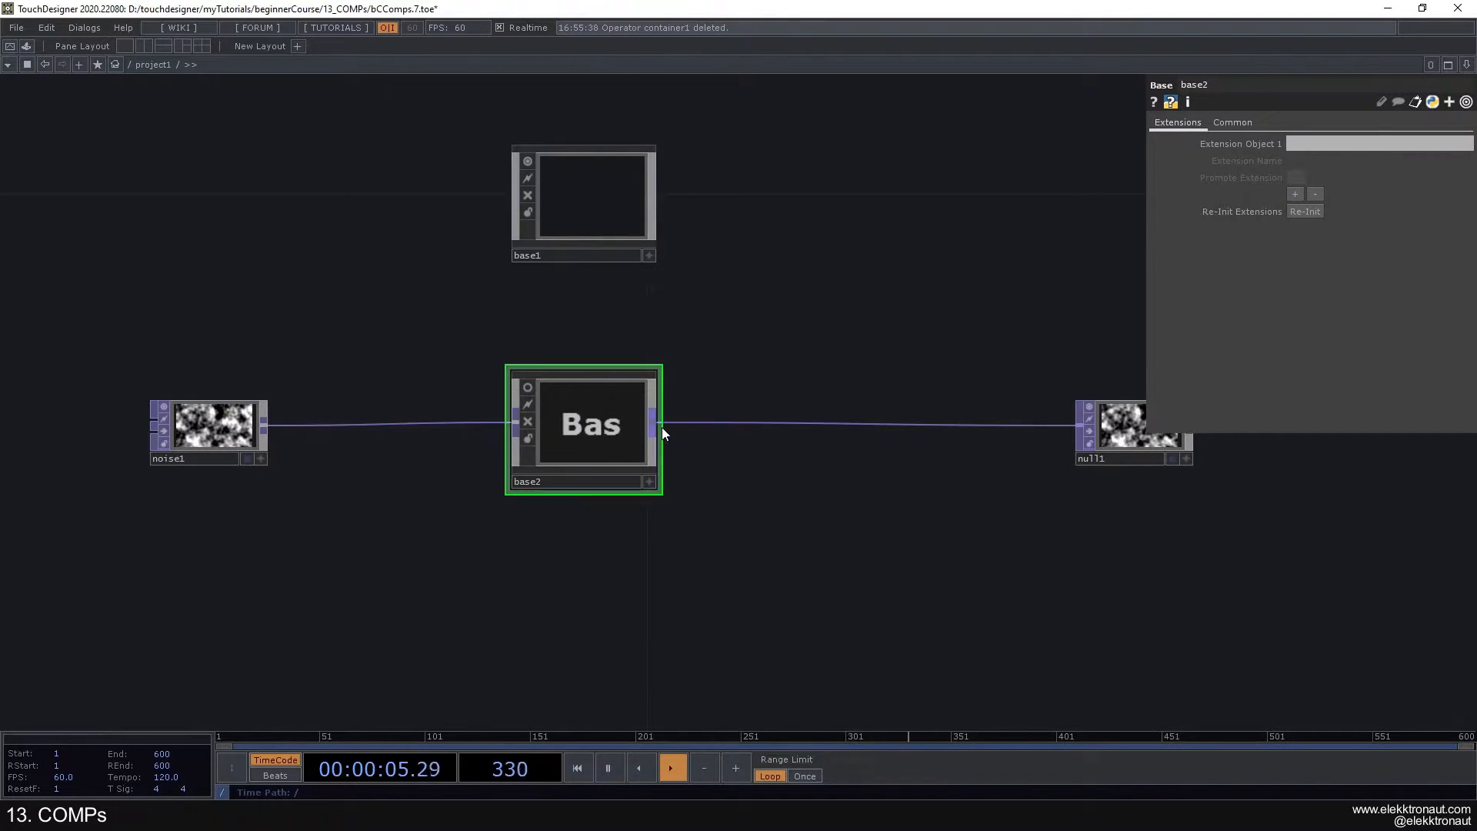
- Inside the collapsed Base, move the In and Out TOPs farther away from the Null on both sides
{"action": "scroll", "coordinate": [594, 425], "scroll_direction": "up", "scroll_amount": 4}
{"action": "scroll", "coordinate": [591, 422], "scroll_direction": "up", "scroll_amount": 4}
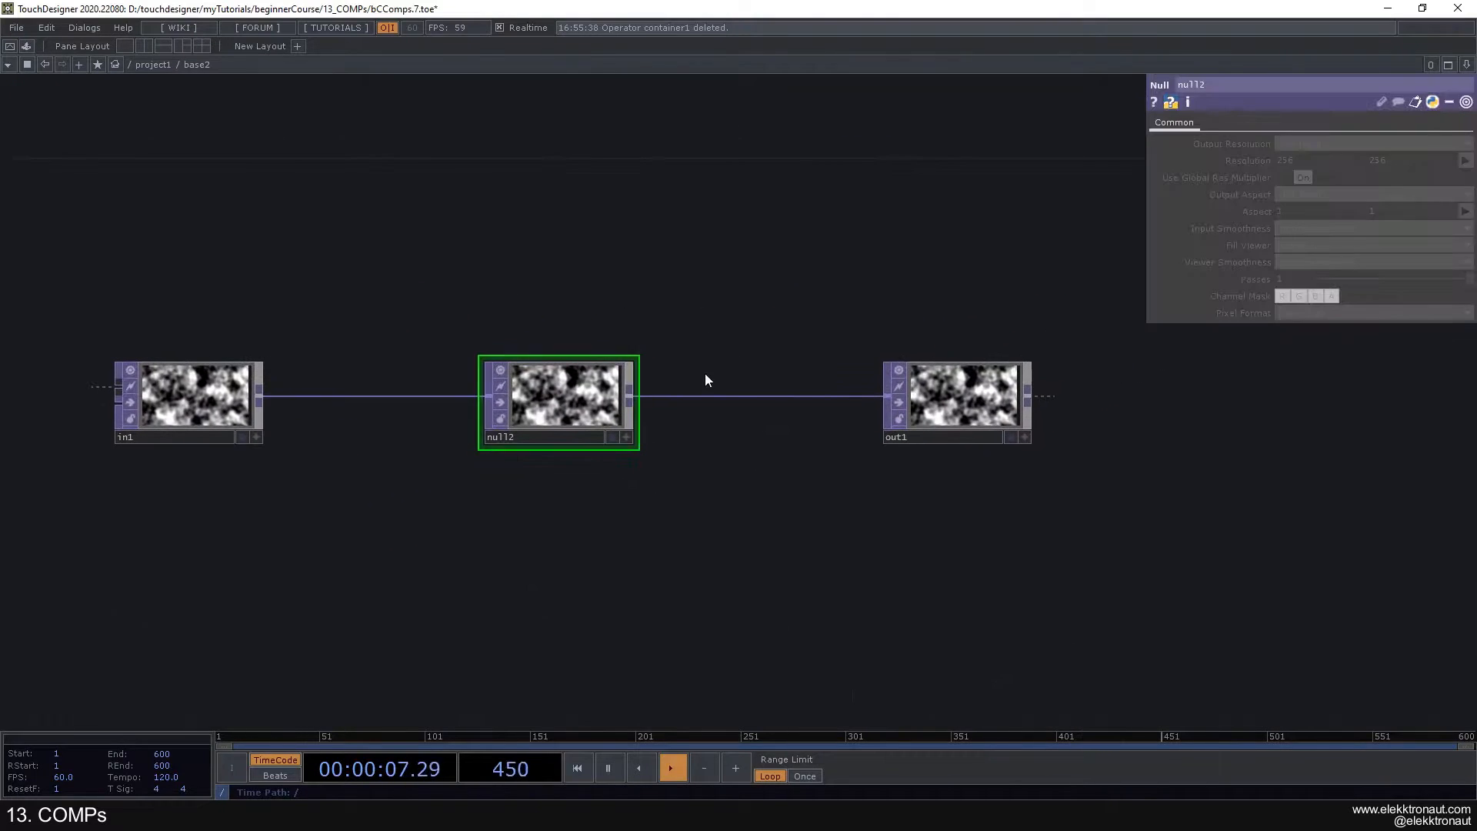
{"action": "scroll", "coordinate": [705, 386], "scroll_direction": "down", "scroll_amount": 1}
{"action": "left_click_drag", "start_coordinate": [864, 388], "coordinate": [1023, 390]}
{"action": "left_click_drag", "start_coordinate": [357, 399], "coordinate": [156, 400]}
- Go back and forth between project1 and the collapsed Base to examine how its inputs and outputs match the inner network
{"action": "scroll", "coordinate": [759, 429], "scroll_direction": "down", "scroll_amount": 6}
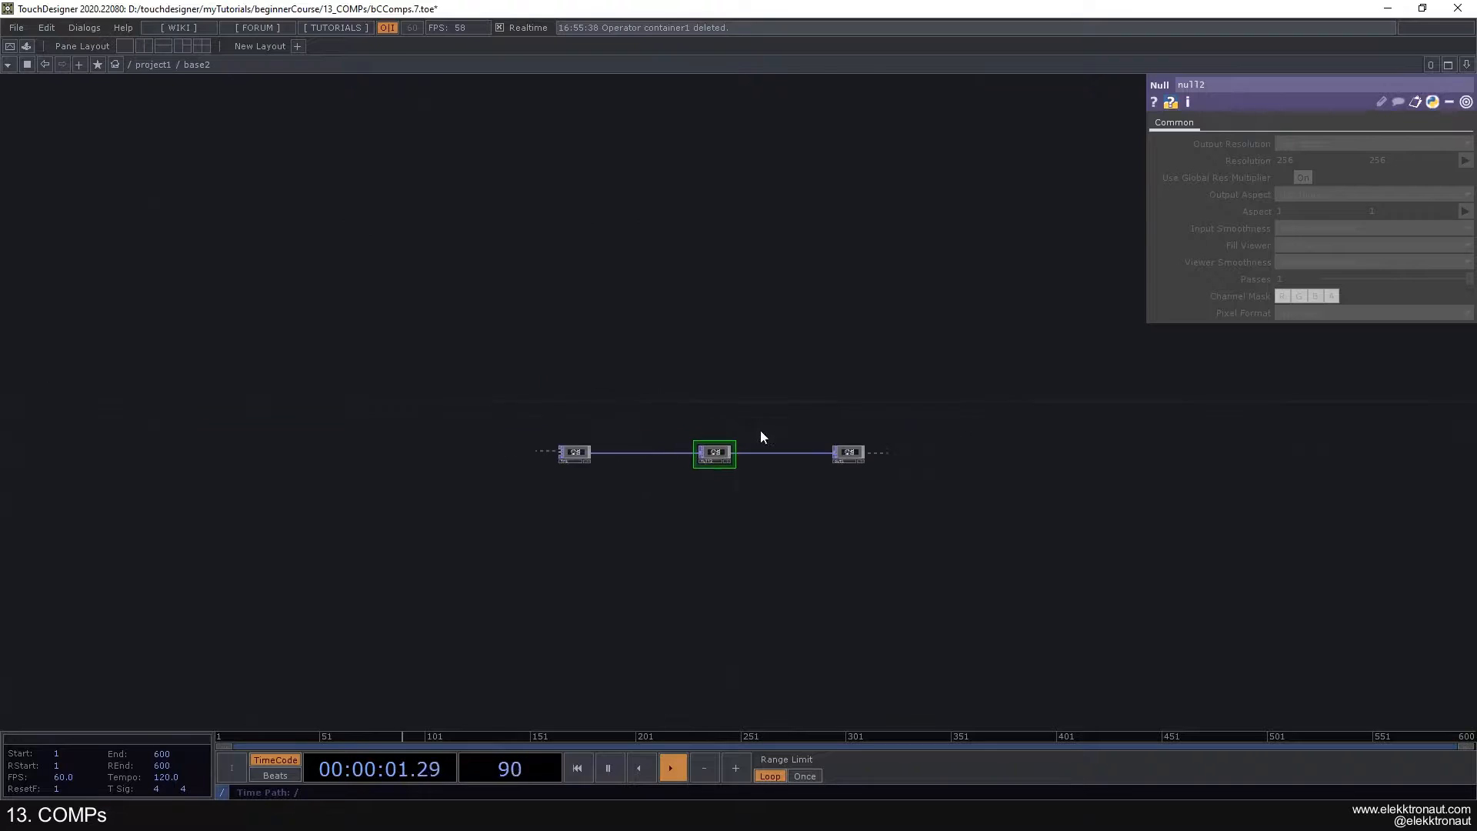
{"action": "scroll", "coordinate": [849, 436], "scroll_direction": "down", "scroll_amount": 4}
{"action": "left_click_drag", "start_coordinate": [955, 475], "coordinate": [808, 427]}
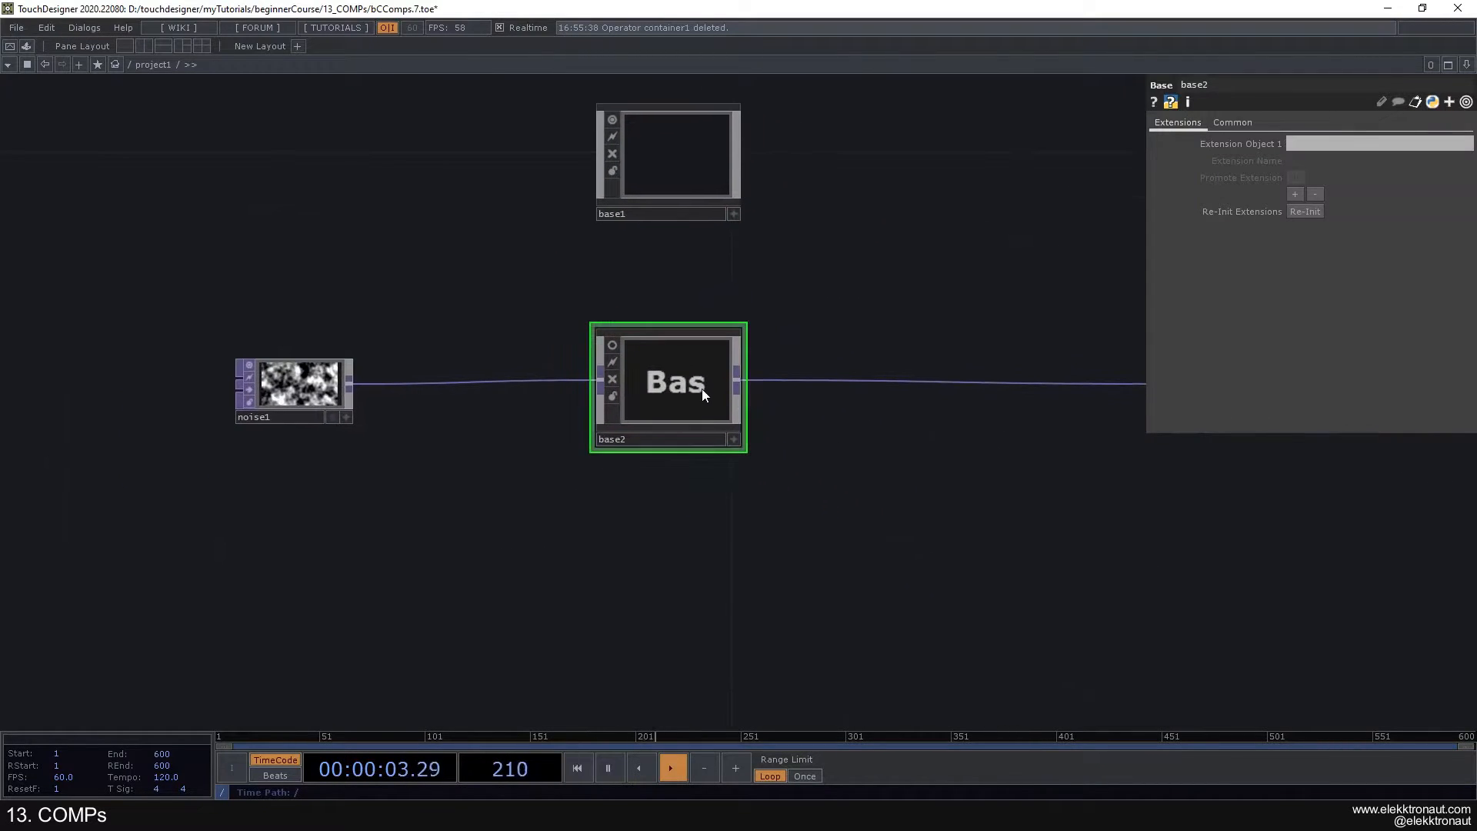
{"action": "scroll", "coordinate": [702, 390], "scroll_direction": "up", "scroll_amount": 2}
{"action": "scroll", "coordinate": [745, 440], "scroll_direction": "down", "scroll_amount": 2}
{"action": "scroll", "coordinate": [668, 386], "scroll_direction": "up", "scroll_amount": 2}
{"action": "scroll", "coordinate": [668, 386], "scroll_direction": "down", "scroll_amount": 2}
{"action": "scroll", "coordinate": [668, 387], "scroll_direction": "up", "scroll_amount": 2}
{"action": "scroll", "coordinate": [674, 384], "scroll_direction": "down", "scroll_amount": 2}
- In the collapsed Base, move the In TOP farther left, delete the Null between In and Out, and return to project1
{"action": "scroll", "coordinate": [684, 399], "scroll_direction": "up", "scroll_amount": 3}
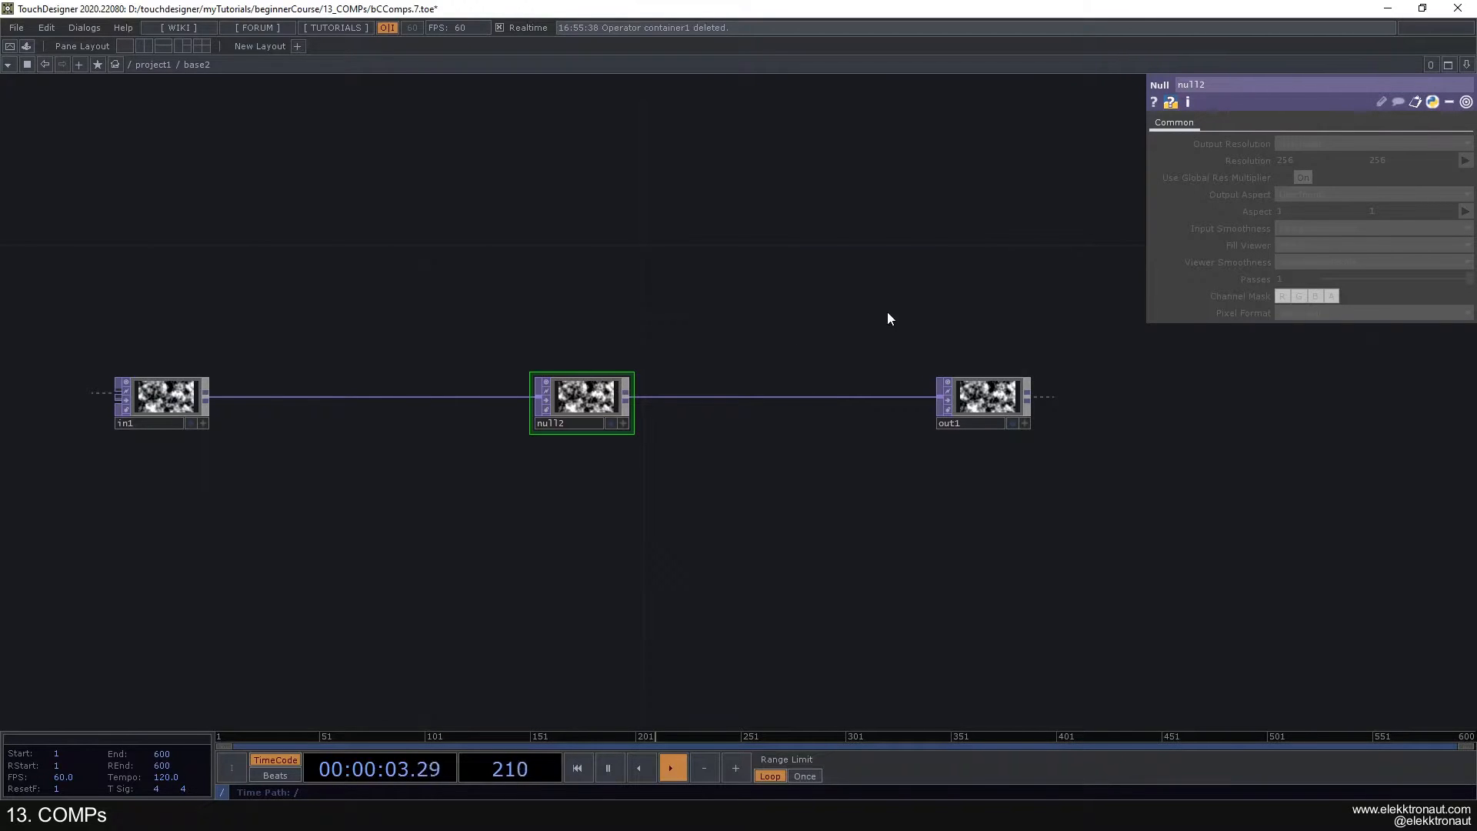
{"action": "left_click_drag", "start_coordinate": [186, 392], "coordinate": [112, 394]}
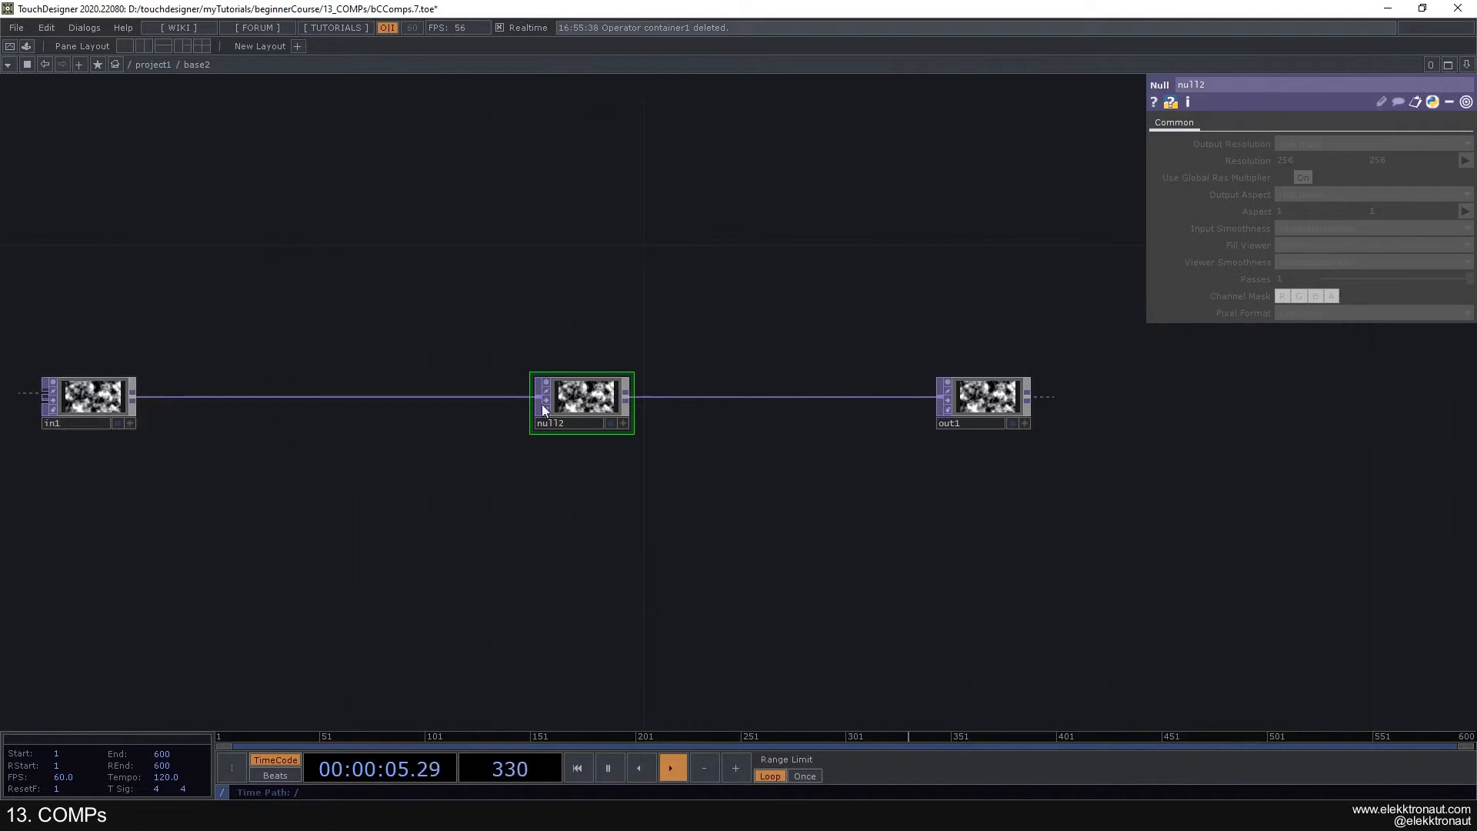
{"action": "key", "text": "Delete"}
{"action": "left_click_drag", "start_coordinate": [538, 449], "coordinate": [564, 421]}
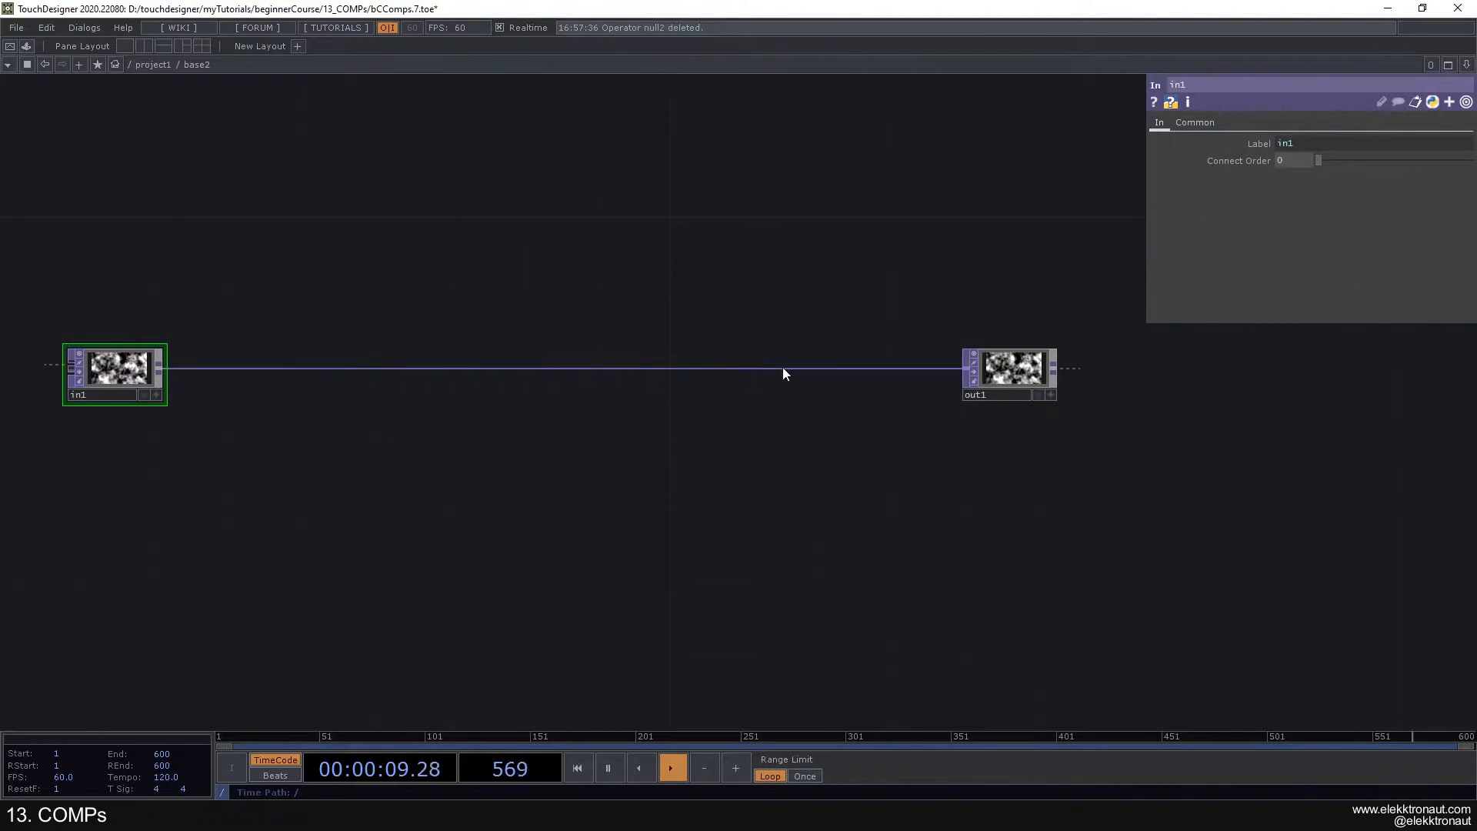
{"action": "scroll", "coordinate": [673, 422], "scroll_direction": "down", "scroll_amount": 5}
{"action": "scroll", "coordinate": [674, 425], "scroll_direction": "down", "scroll_amount": 8}
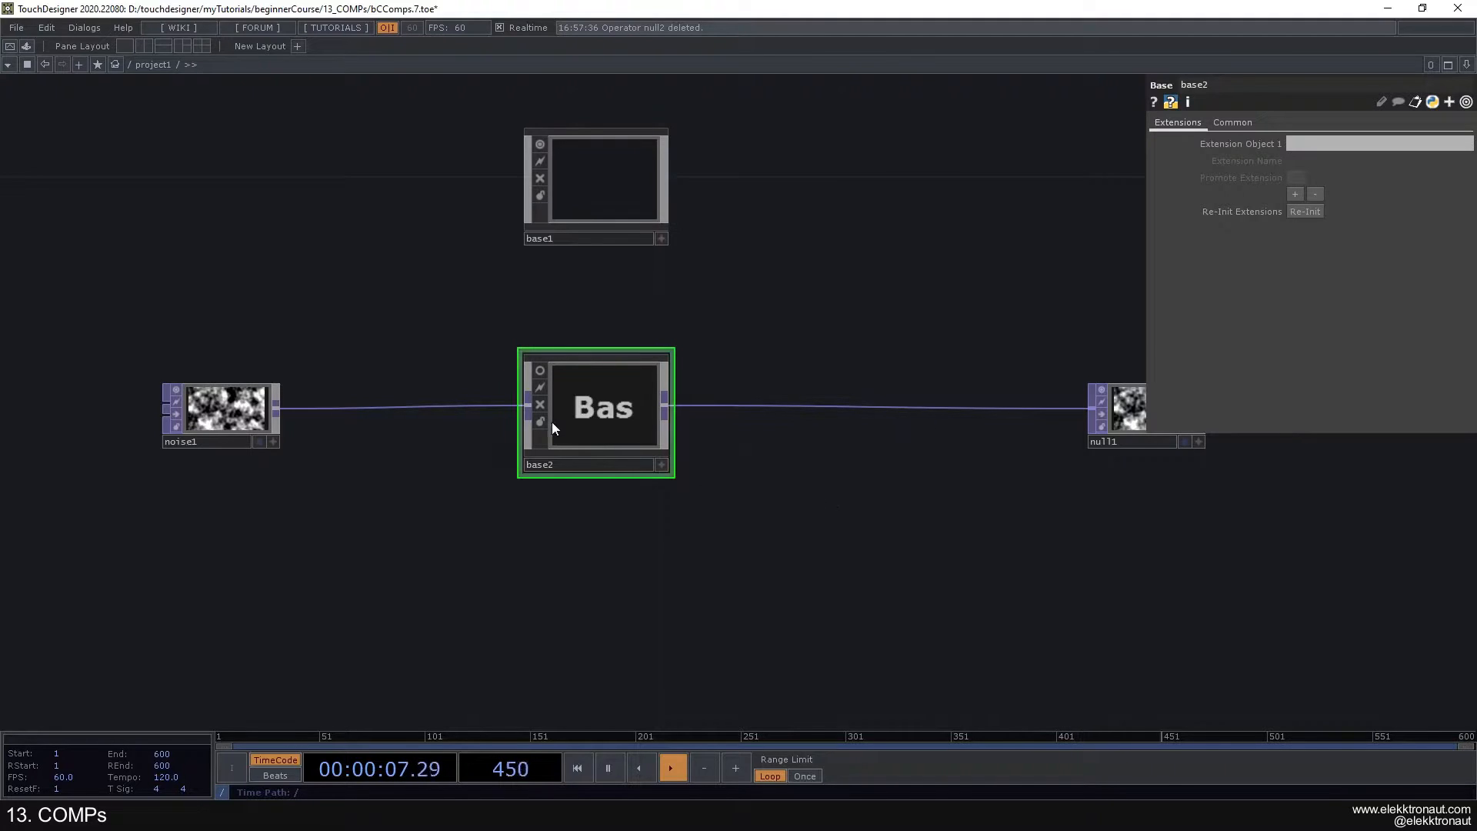
- Look inside the collapsed Base once more, and turn off Monochrome on the Noise TOP in project1
{"action": "key", "text": "i"}
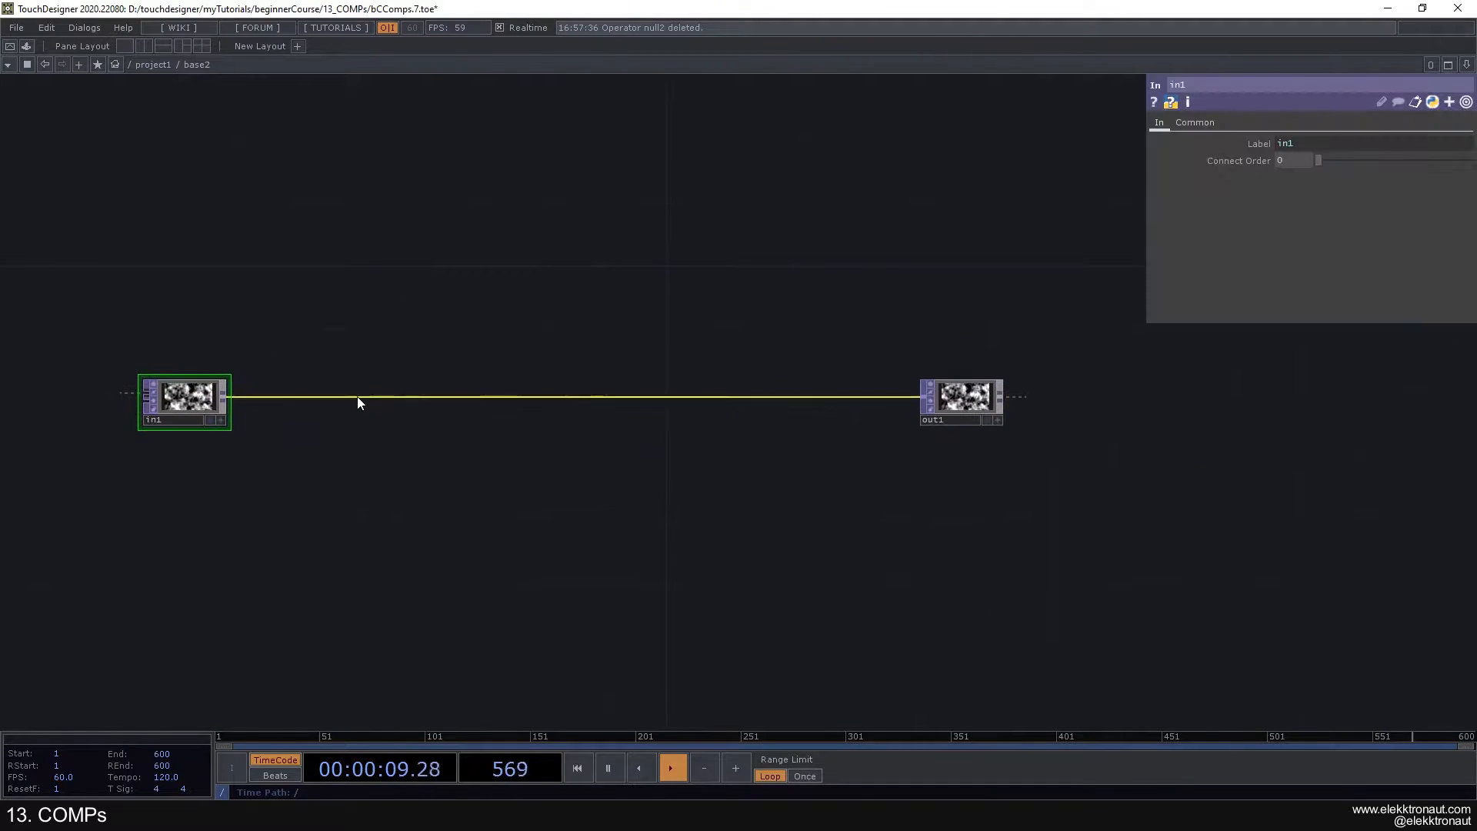
{"action": "key", "text": "u"}
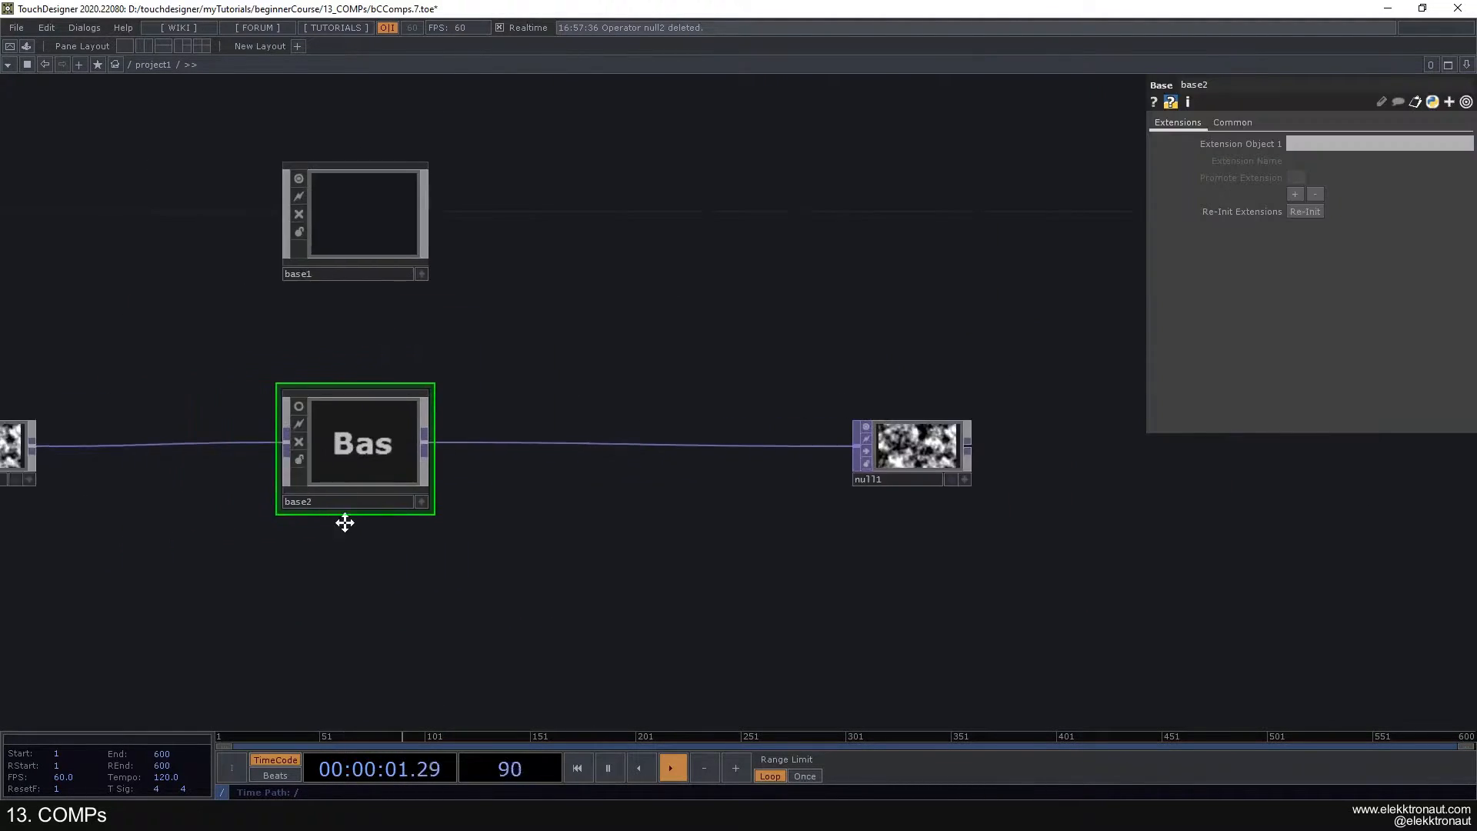
{"action": "left_click", "coordinate": [93, 439]}
{"action": "left_click", "coordinate": [1166, 122]}
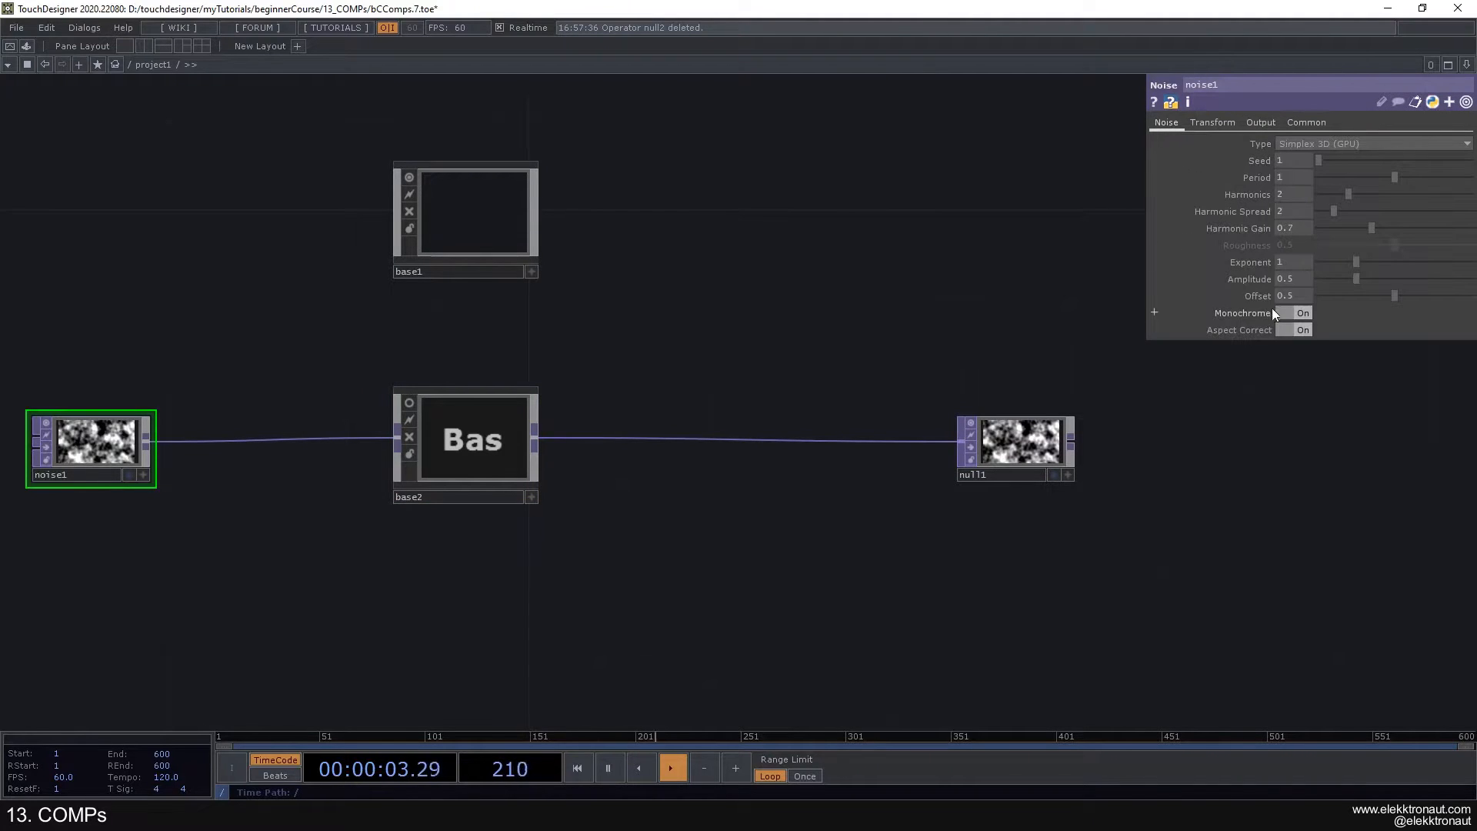
{"action": "left_click", "coordinate": [1289, 313]}
- Inside the collapsed Base, insert an HSV Adjust TOP on the wire between In and Out
{"action": "key", "text": "i"}
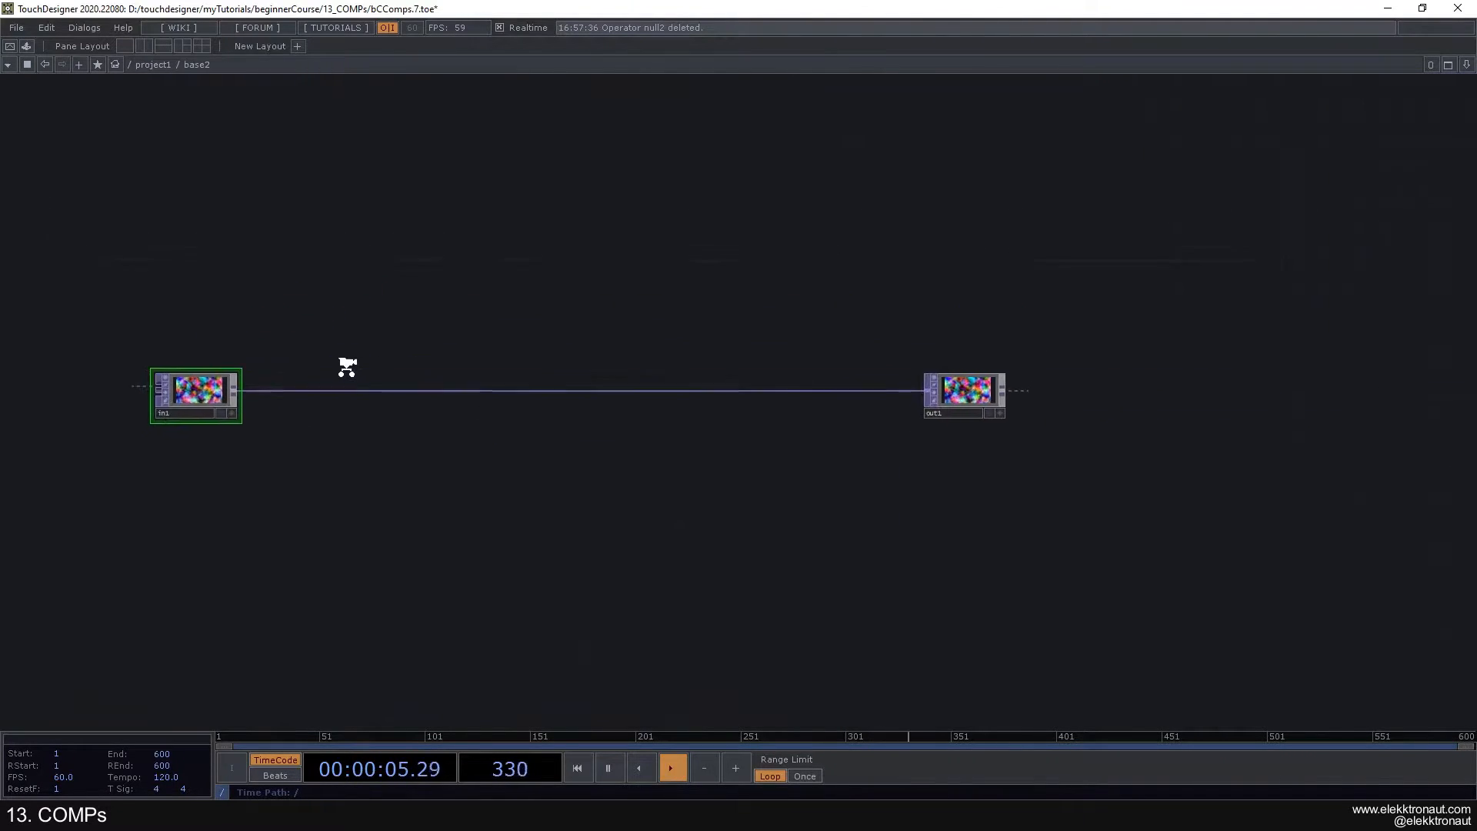
{"action": "right_click", "coordinate": [358, 395]}
{"action": "left_click", "coordinate": [385, 380]}
{"action": "type", "text": "hsv"}
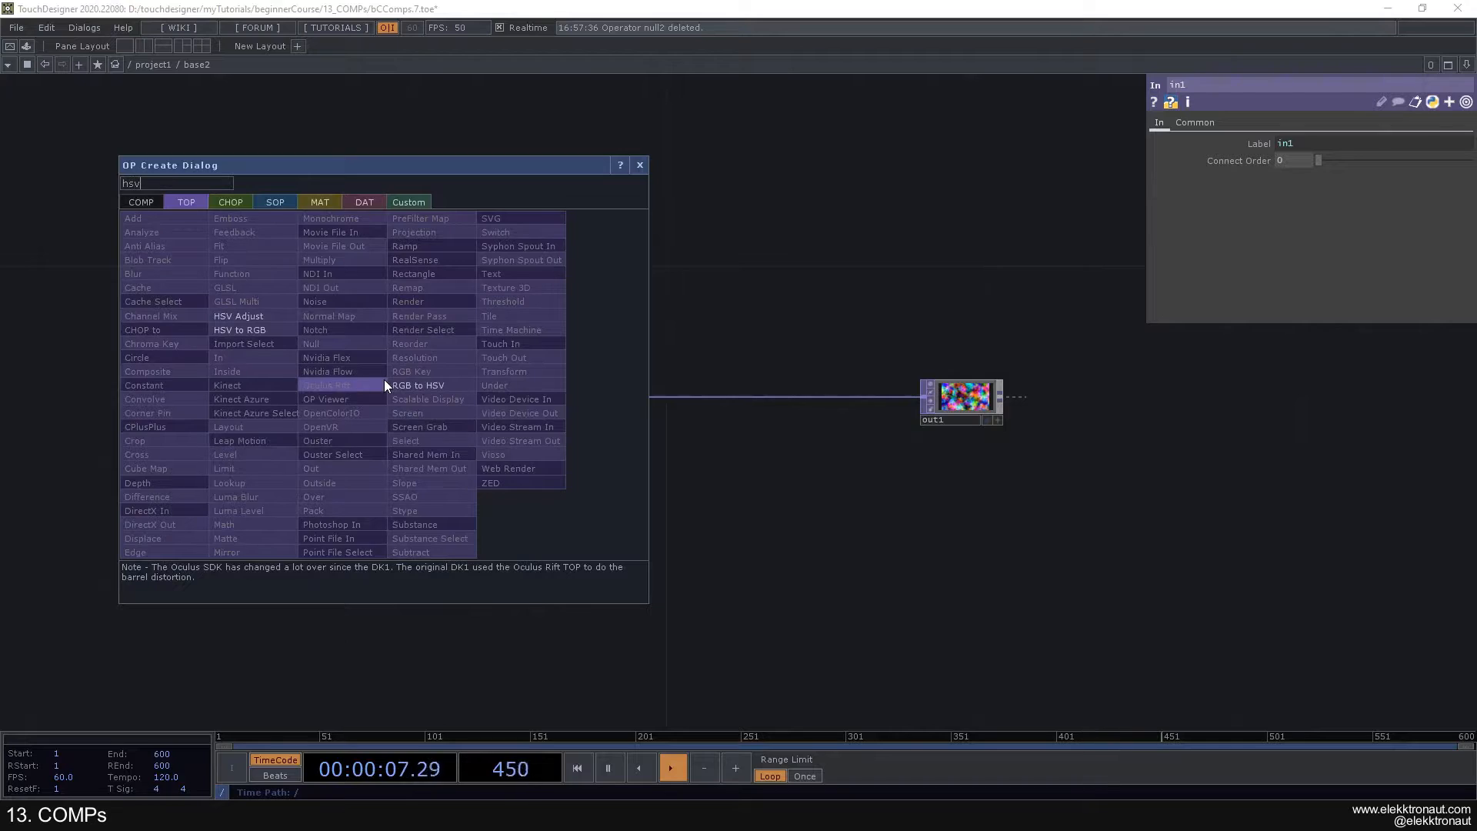
{"action": "left_click", "coordinate": [239, 317]}
{"action": "left_click", "coordinate": [615, 398]}
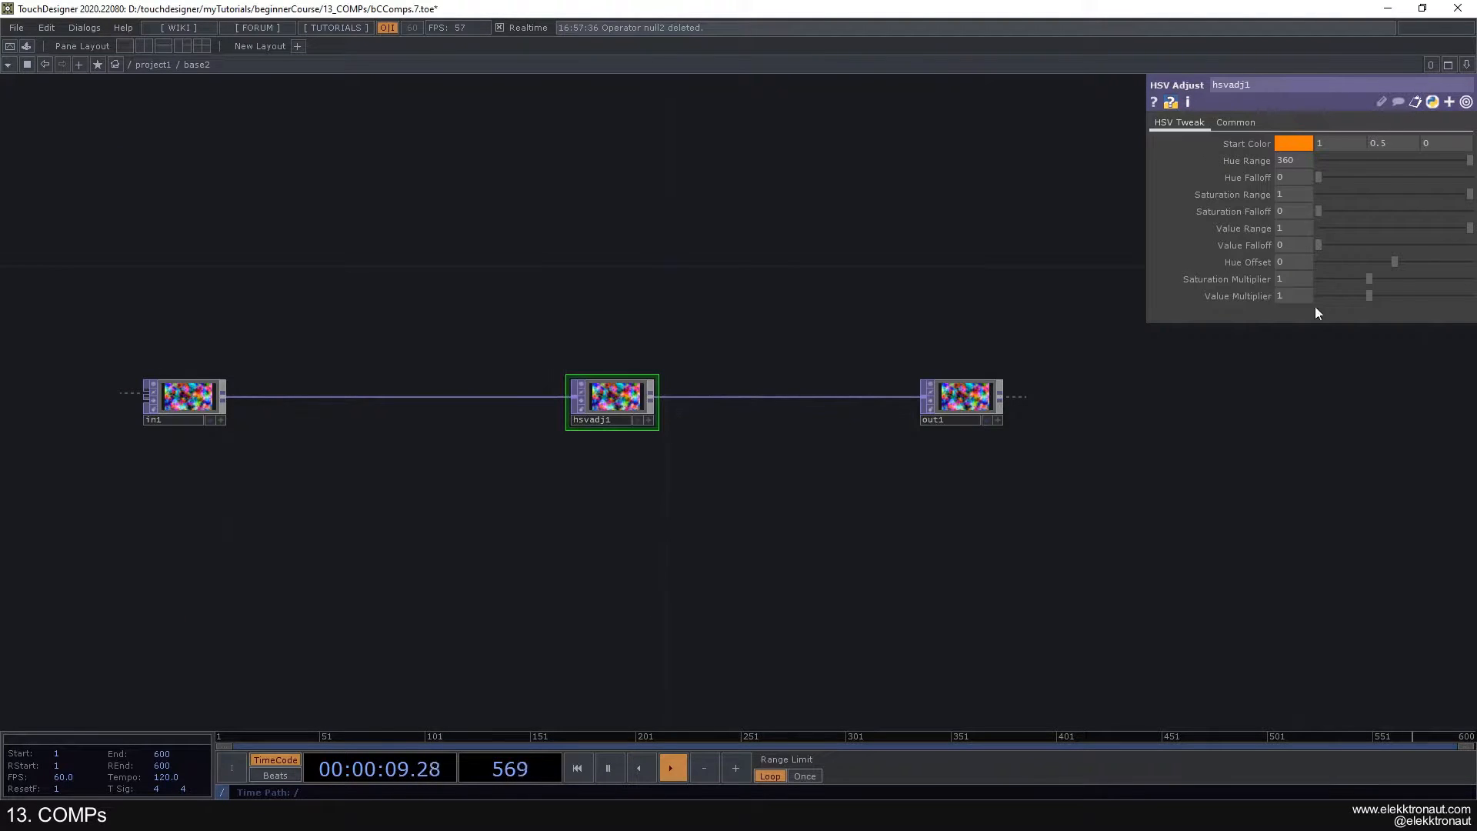
- Set the HSV Adjust TOP's Saturation Multiplier to 0 and return to project1
{"action": "left_click_drag", "start_coordinate": [1358, 280], "coordinate": [1228, 301]}
{"action": "left_click_drag", "start_coordinate": [1325, 280], "coordinate": [1338, 279]}
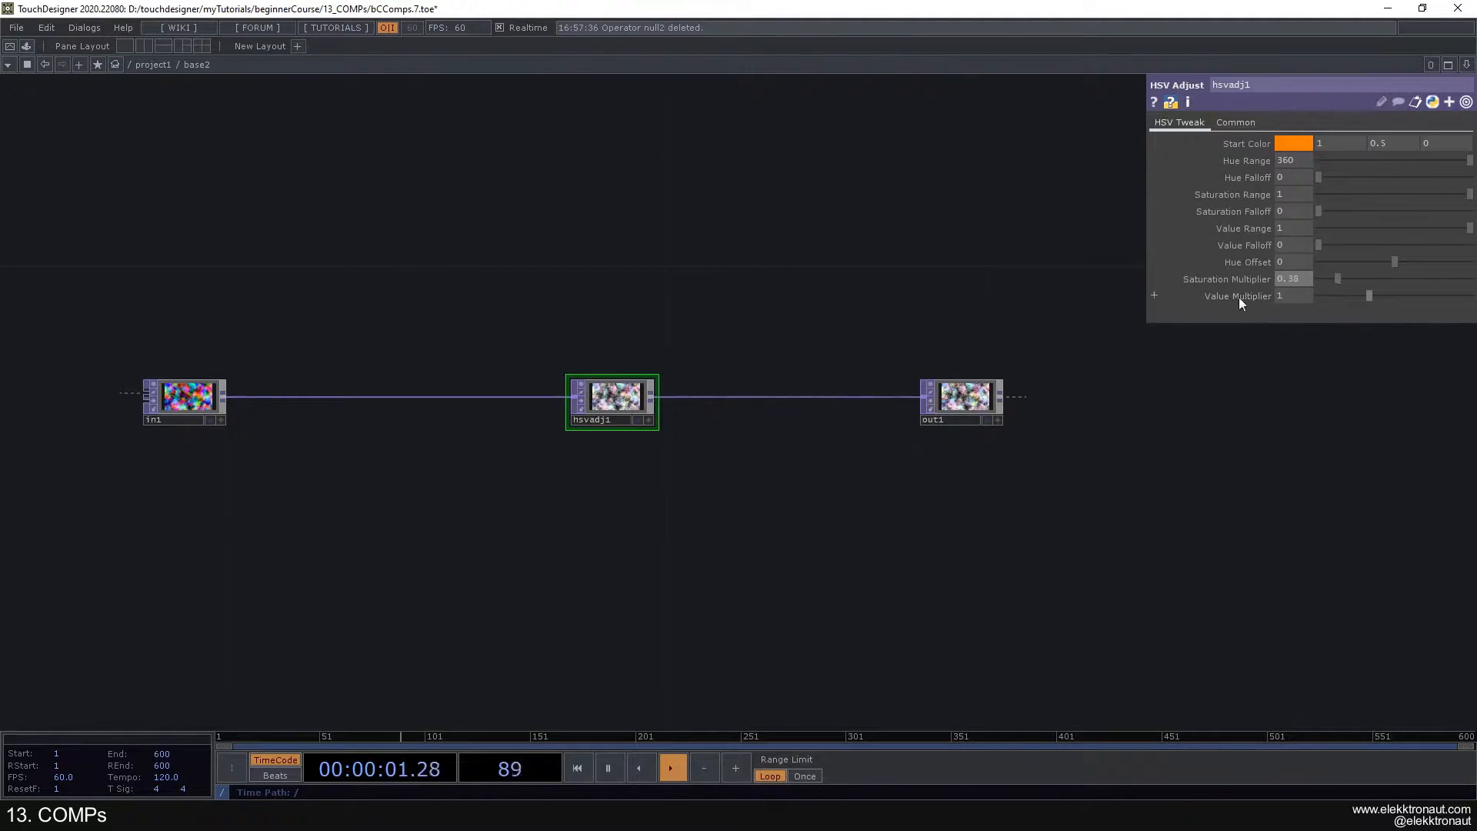
{"action": "scroll", "coordinate": [788, 376], "scroll_direction": "down", "scroll_amount": 4}
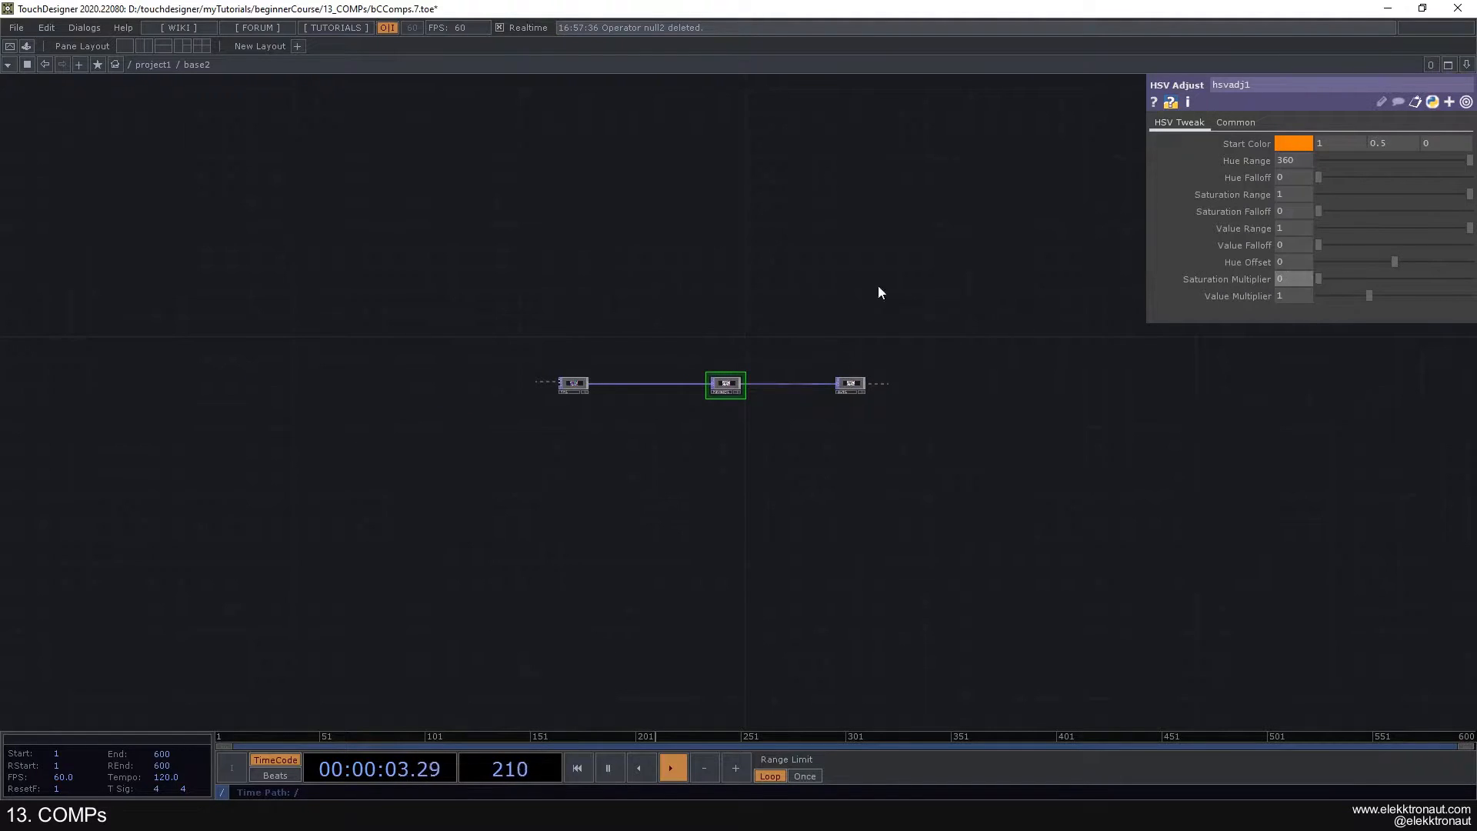
{"action": "scroll", "coordinate": [867, 389], "scroll_direction": "down", "scroll_amount": 3}
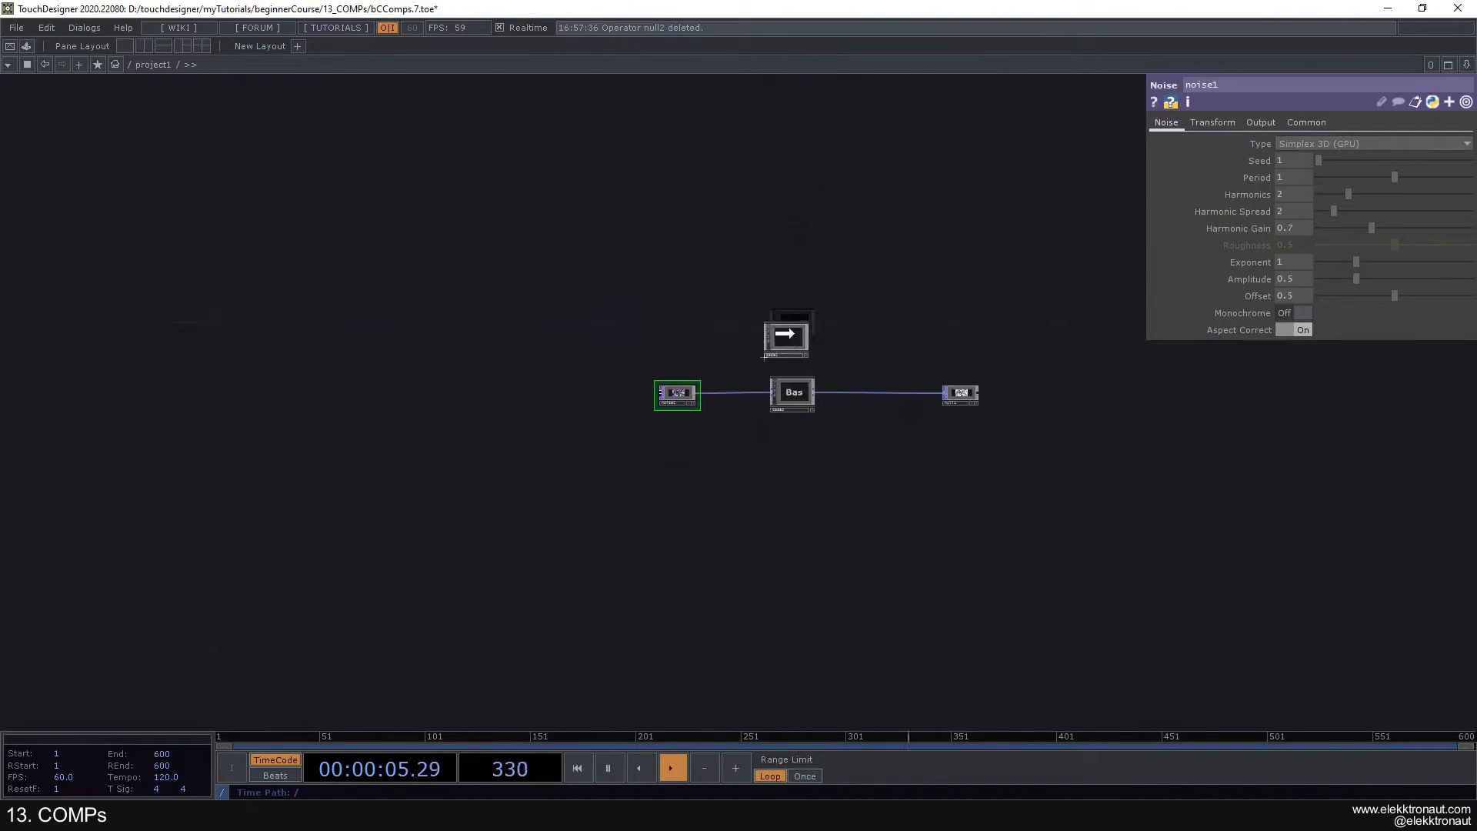
- Display the Noise and final Null TOPs in the network background to compare the images before and after the Base
{"action": "scroll", "coordinate": [787, 326], "scroll_direction": "up", "scroll_amount": 5}
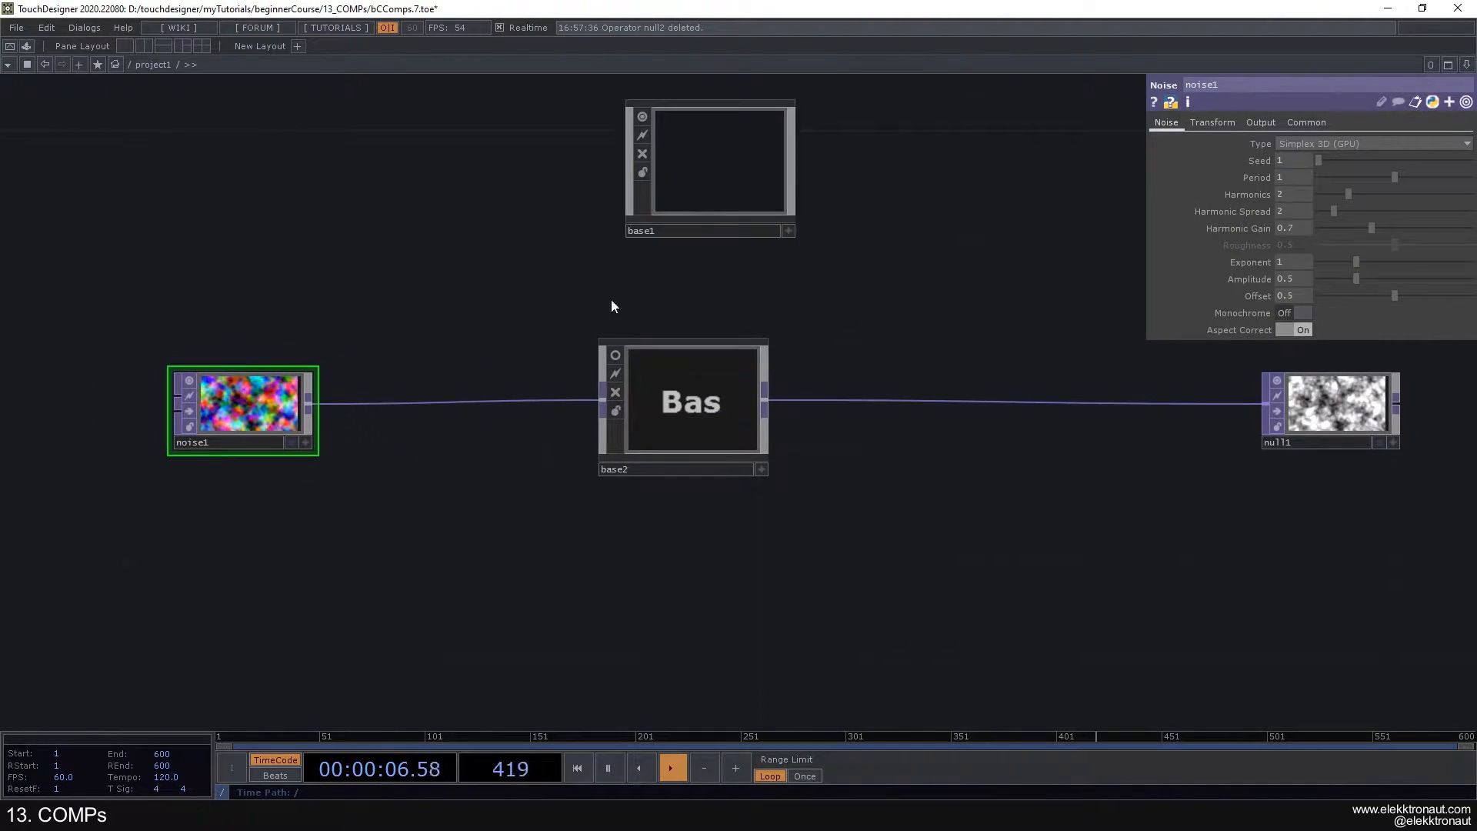
{"action": "left_click", "coordinate": [291, 442]}
{"action": "left_click", "coordinate": [1380, 443]}
{"action": "scroll", "coordinate": [973, 466], "scroll_direction": "down", "scroll_amount": 3}
{"action": "scroll", "coordinate": [452, 461], "scroll_direction": "up", "scroll_amount": 3}
{"action": "left_click_drag", "start_coordinate": [628, 477], "coordinate": [352, 429]}
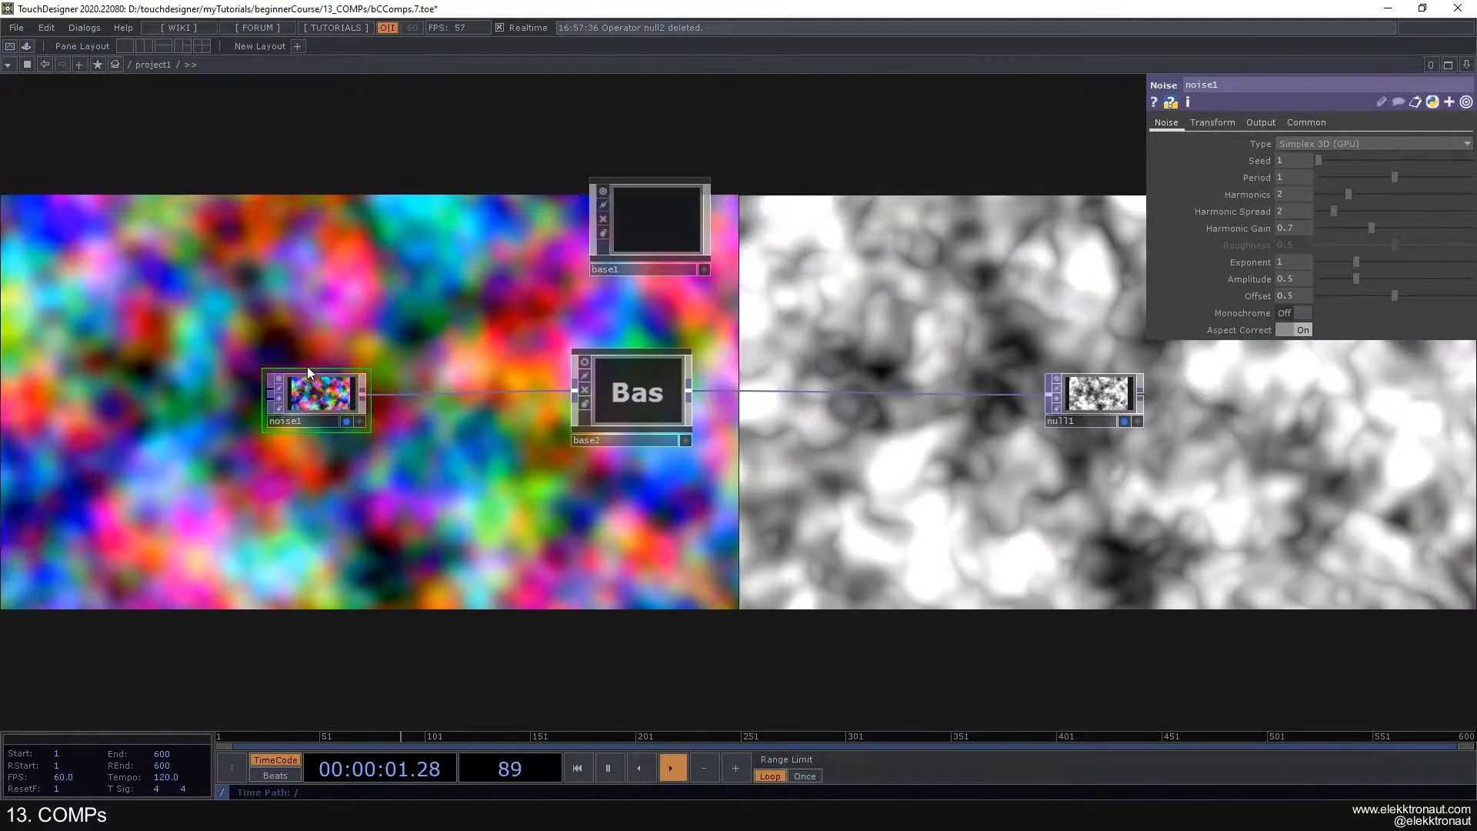
{"action": "scroll", "coordinate": [636, 390], "scroll_direction": "up", "scroll_amount": 5}
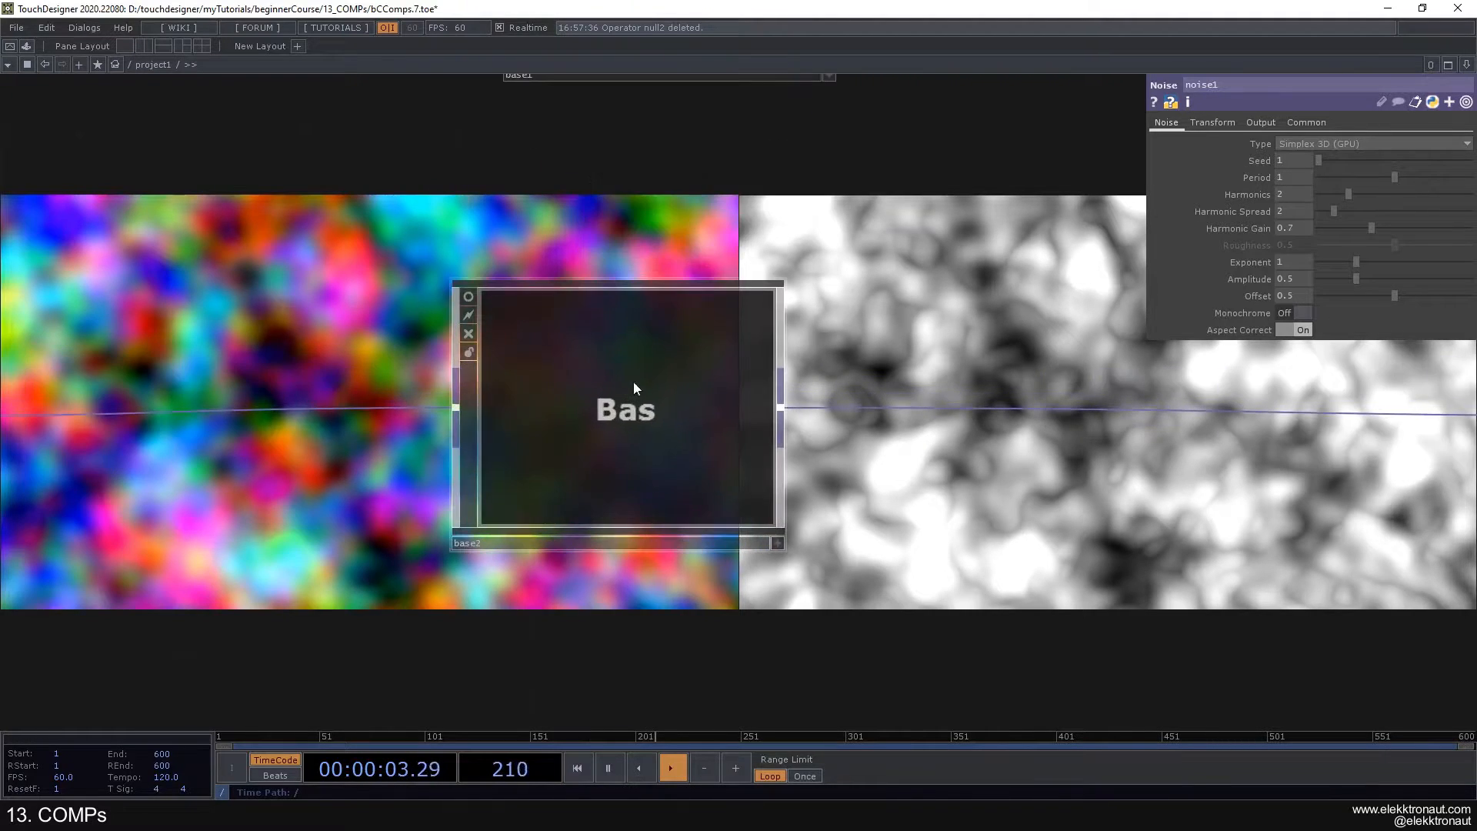
{"action": "scroll", "coordinate": [598, 394], "scroll_direction": "down", "scroll_amount": 3}
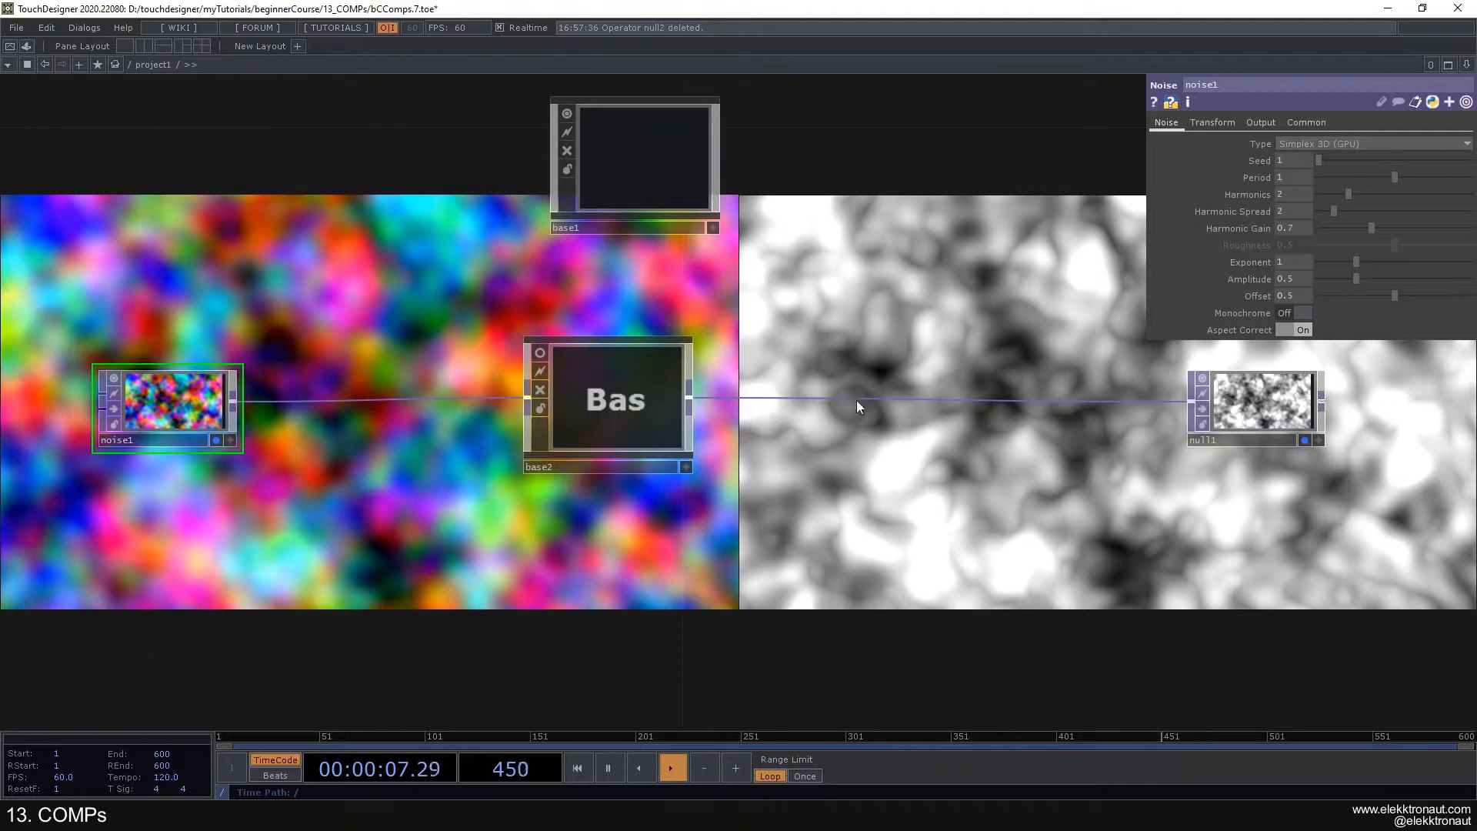
- Turn off the background display of the Null and Noise TOPs and frame the whole network
{"action": "left_click", "coordinate": [1305, 440]}
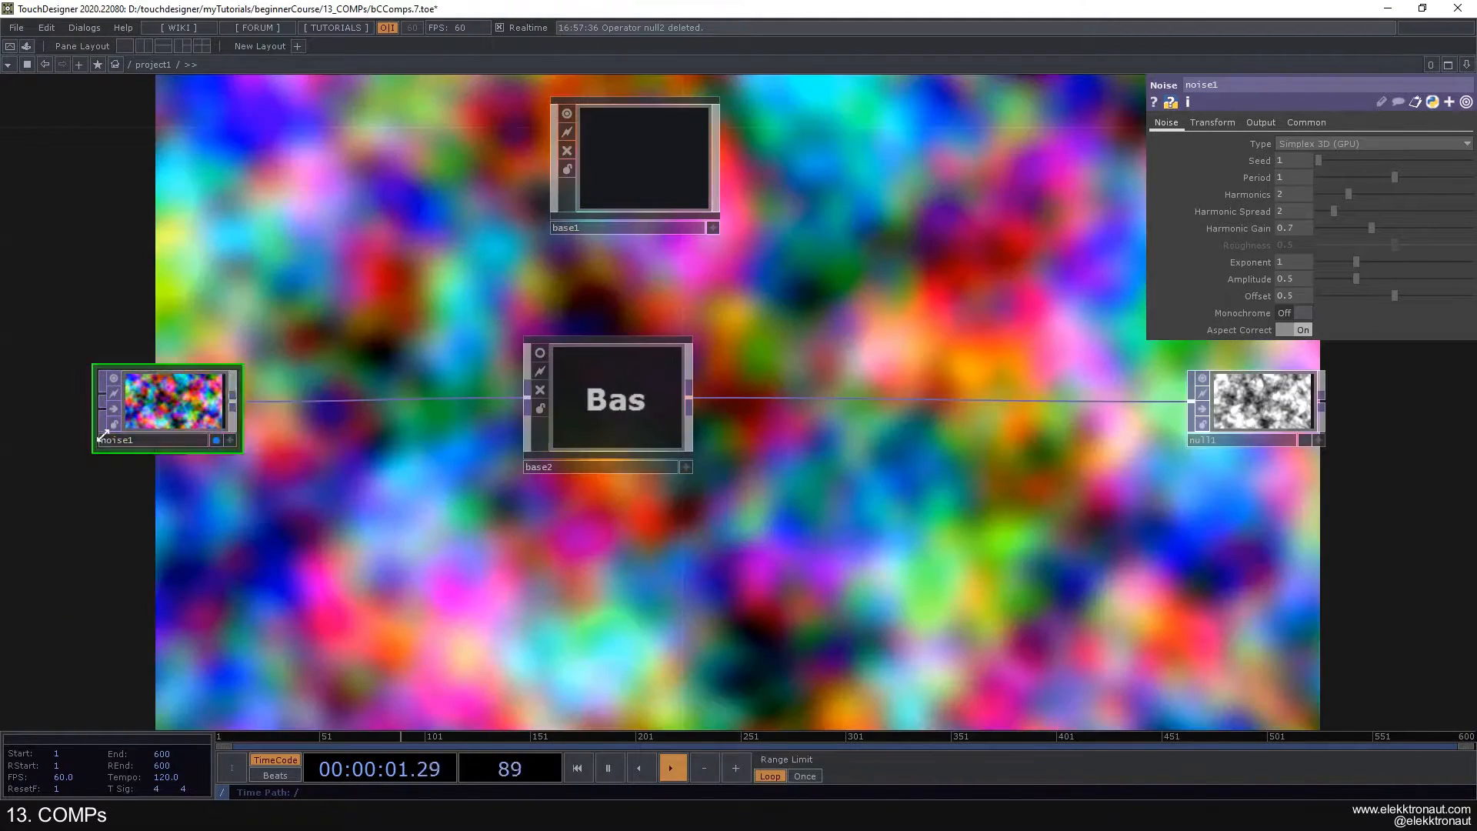
{"action": "left_click", "coordinate": [217, 440]}
{"action": "key", "text": "h"}
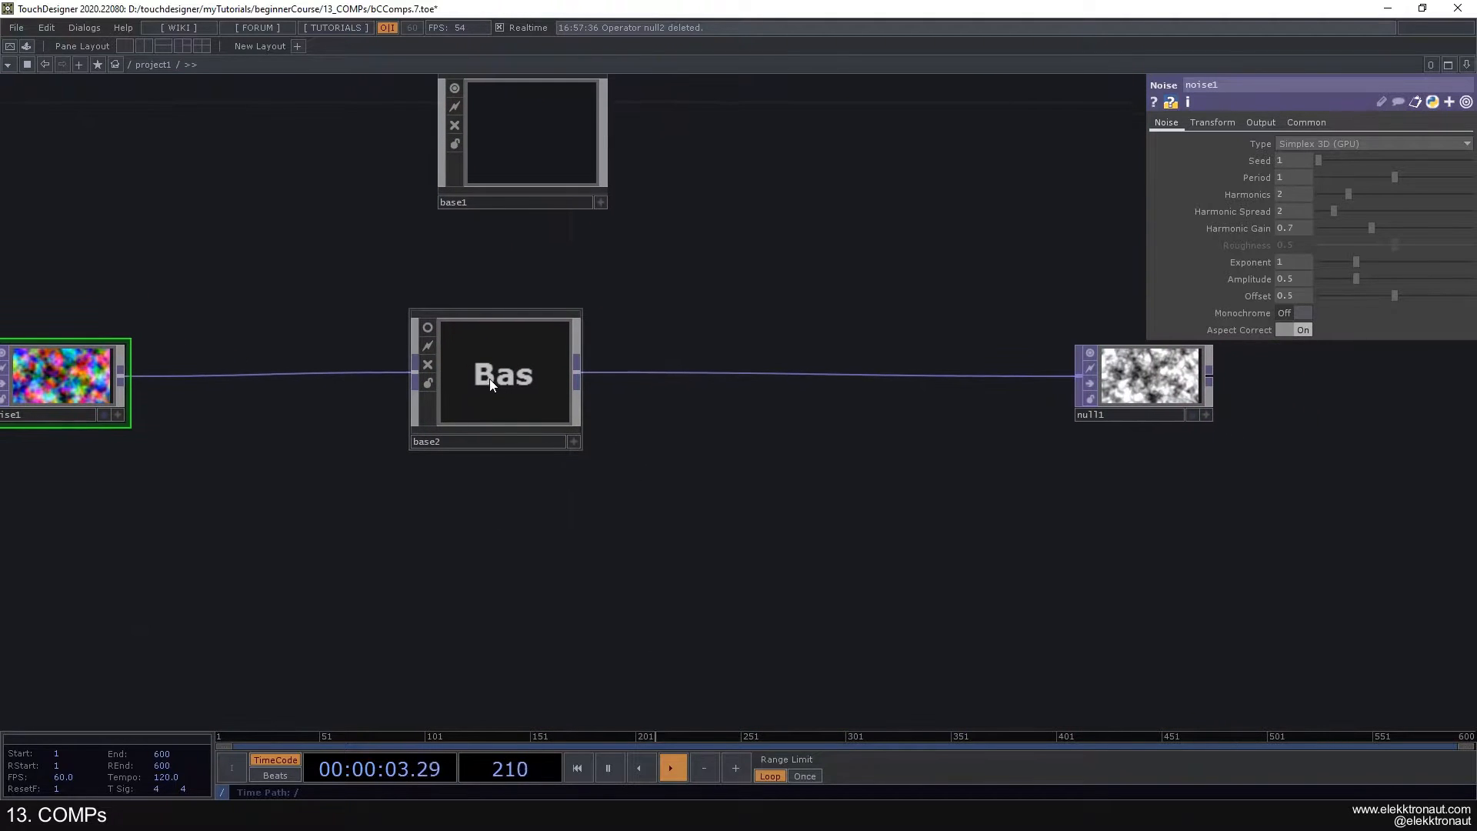
- Enter the collapsed Base to review its In, HSV Adjust and Out chain, and return to project1
{"action": "left_click", "coordinate": [499, 377]}
{"action": "scroll", "coordinate": [494, 369], "scroll_direction": "up", "scroll_amount": 3}
{"action": "scroll", "coordinate": [494, 370], "scroll_direction": "up", "scroll_amount": 5}
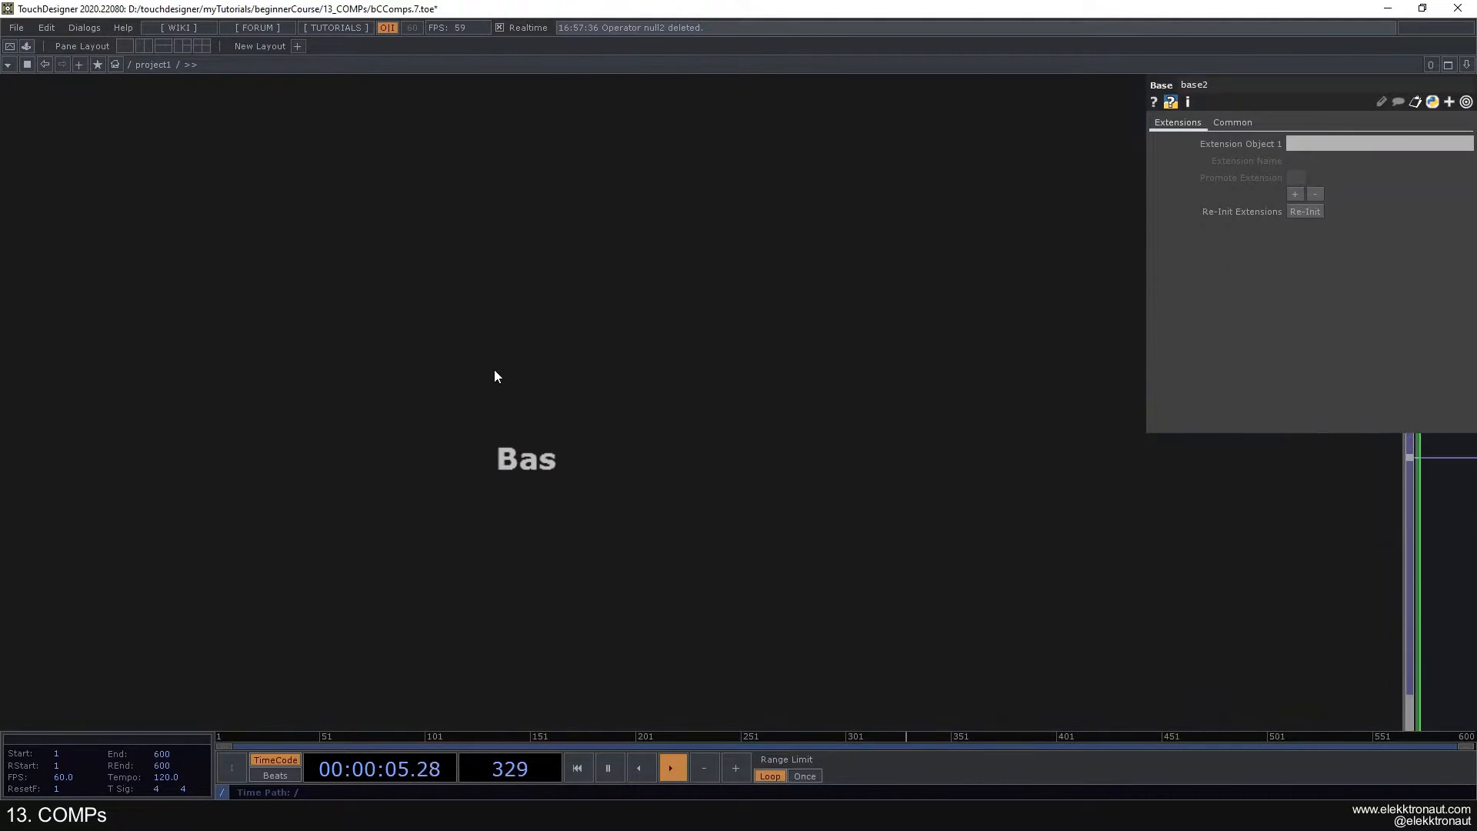
{"action": "scroll", "coordinate": [494, 376], "scroll_direction": "up", "scroll_amount": 2}
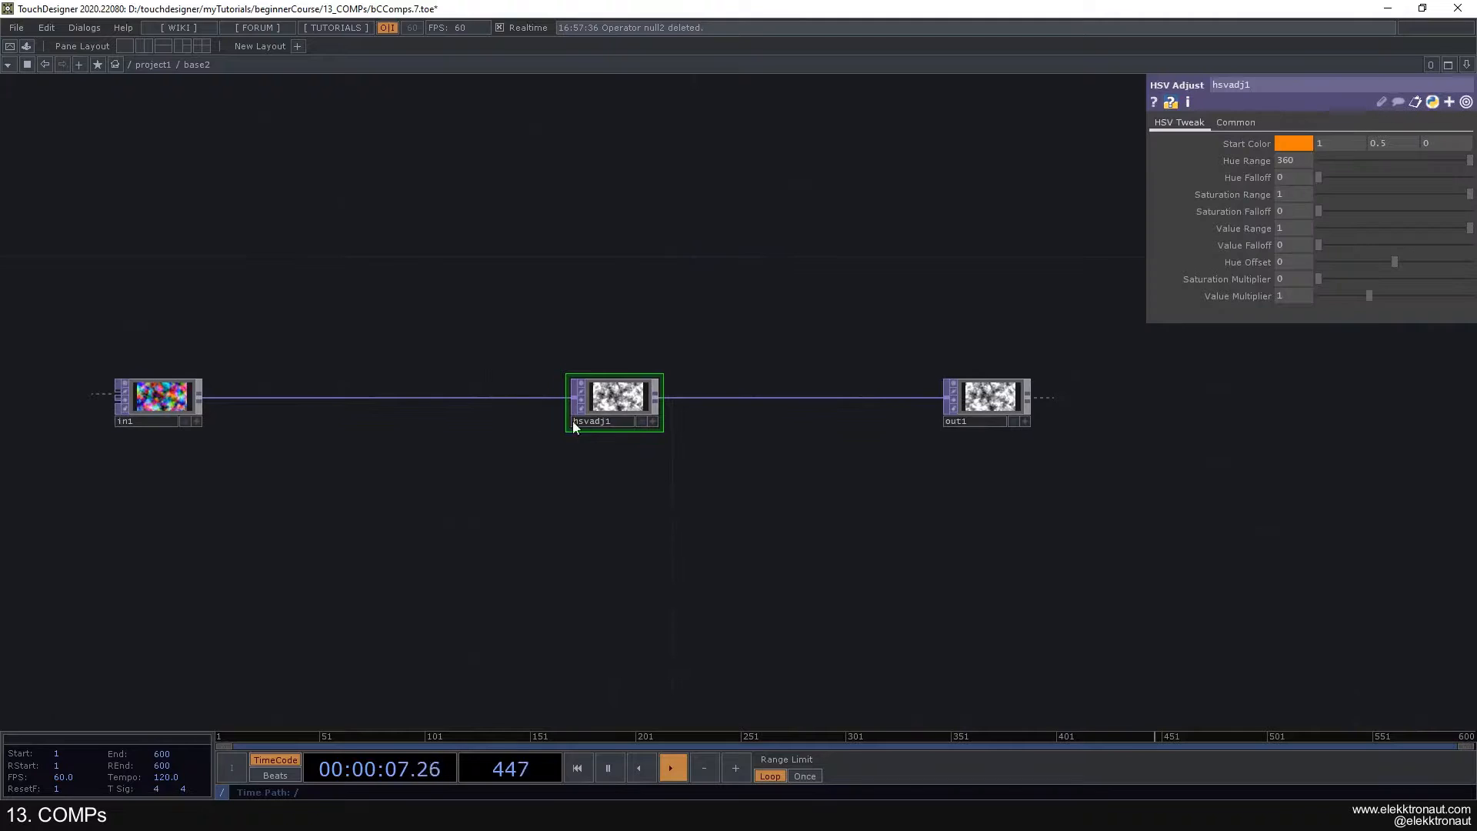
{"action": "scroll", "coordinate": [489, 411], "scroll_direction": "down", "scroll_amount": 6}
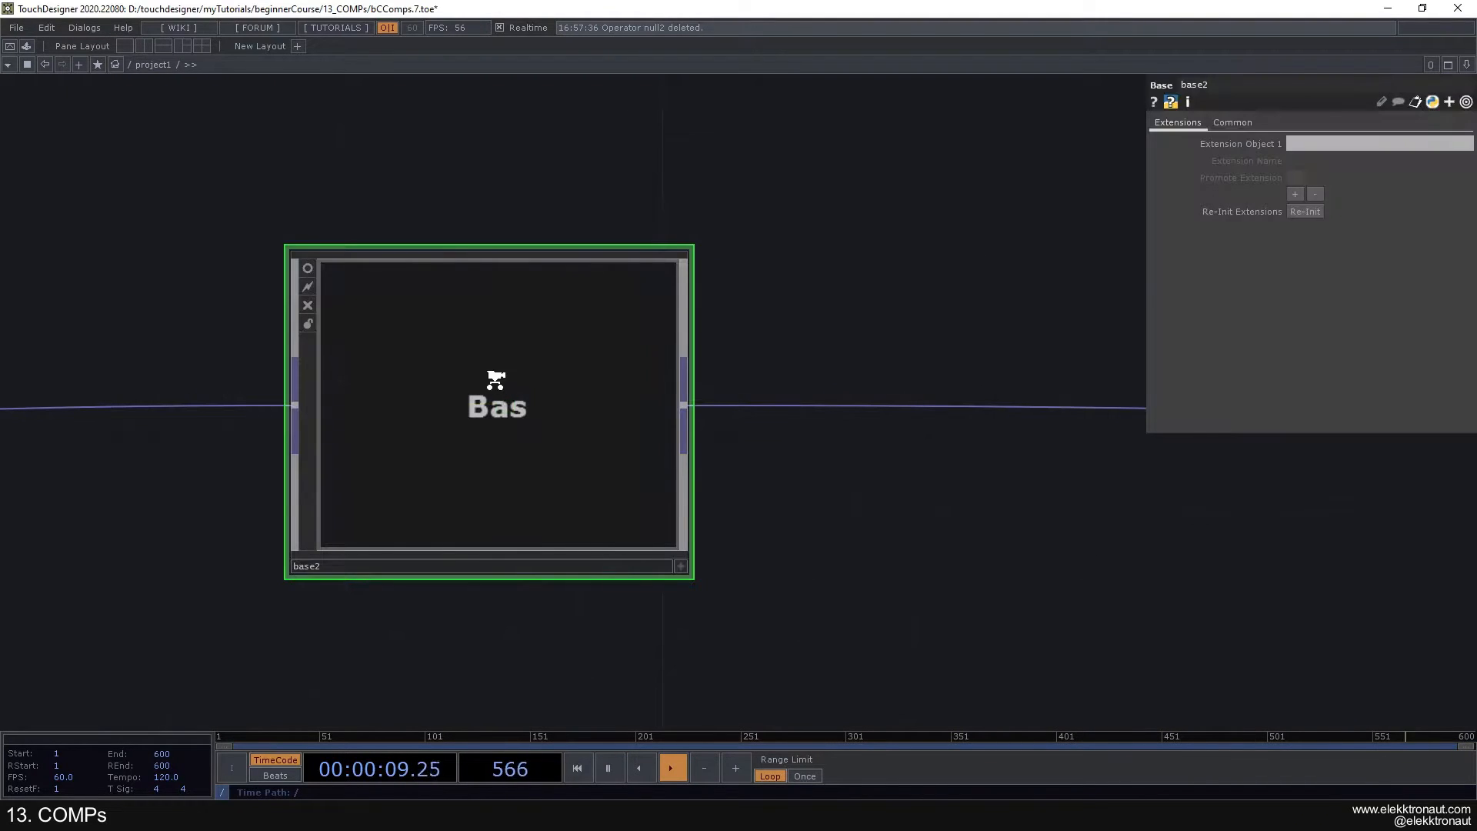
- Enter the collapsed Base and add an In CHOP below its In TOP
{"action": "left_click_drag", "start_coordinate": [473, 520], "coordinate": [601, 455]}
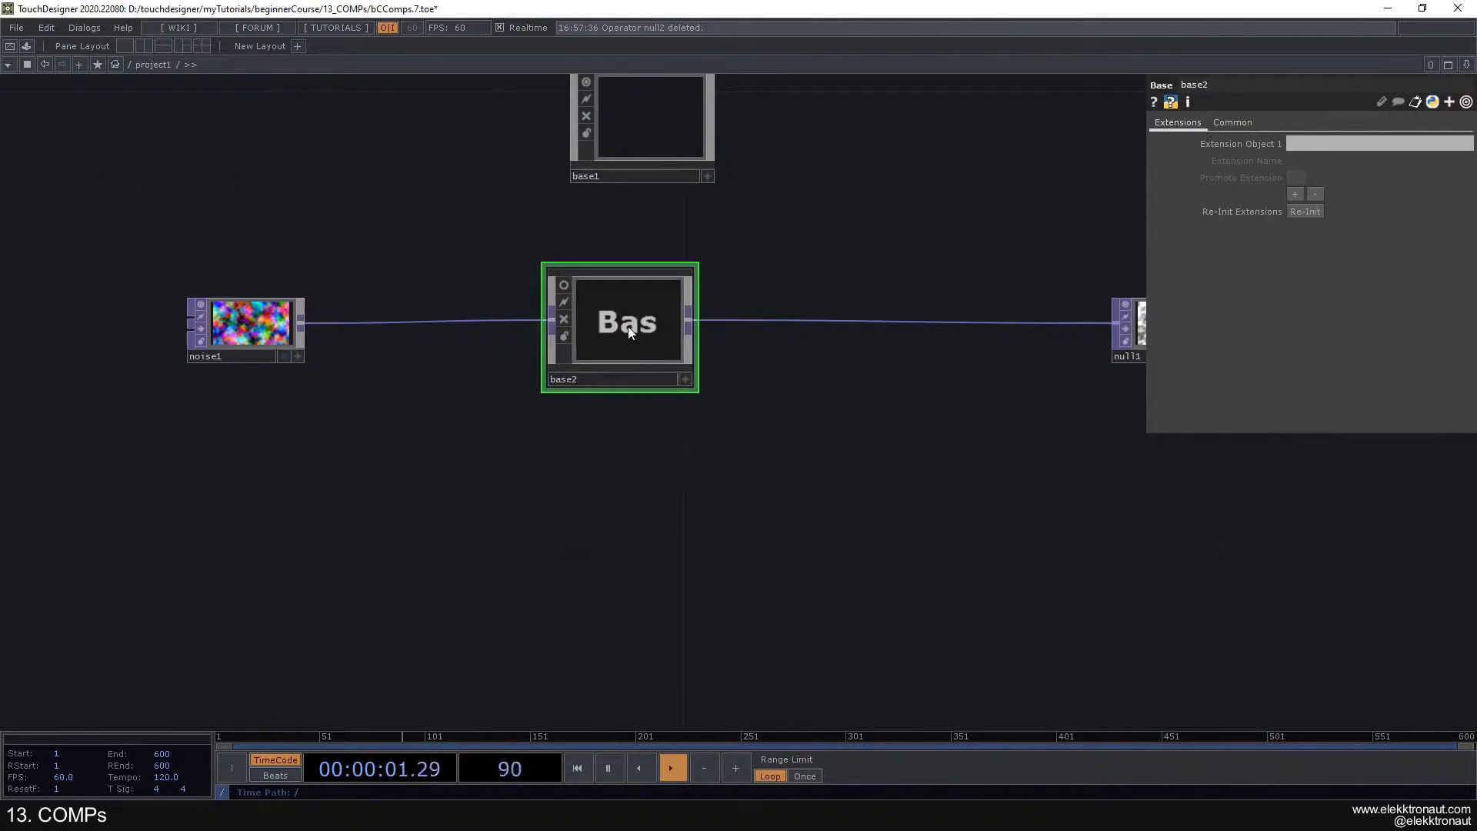
{"action": "left_click_drag", "start_coordinate": [524, 289], "coordinate": [517, 310]}
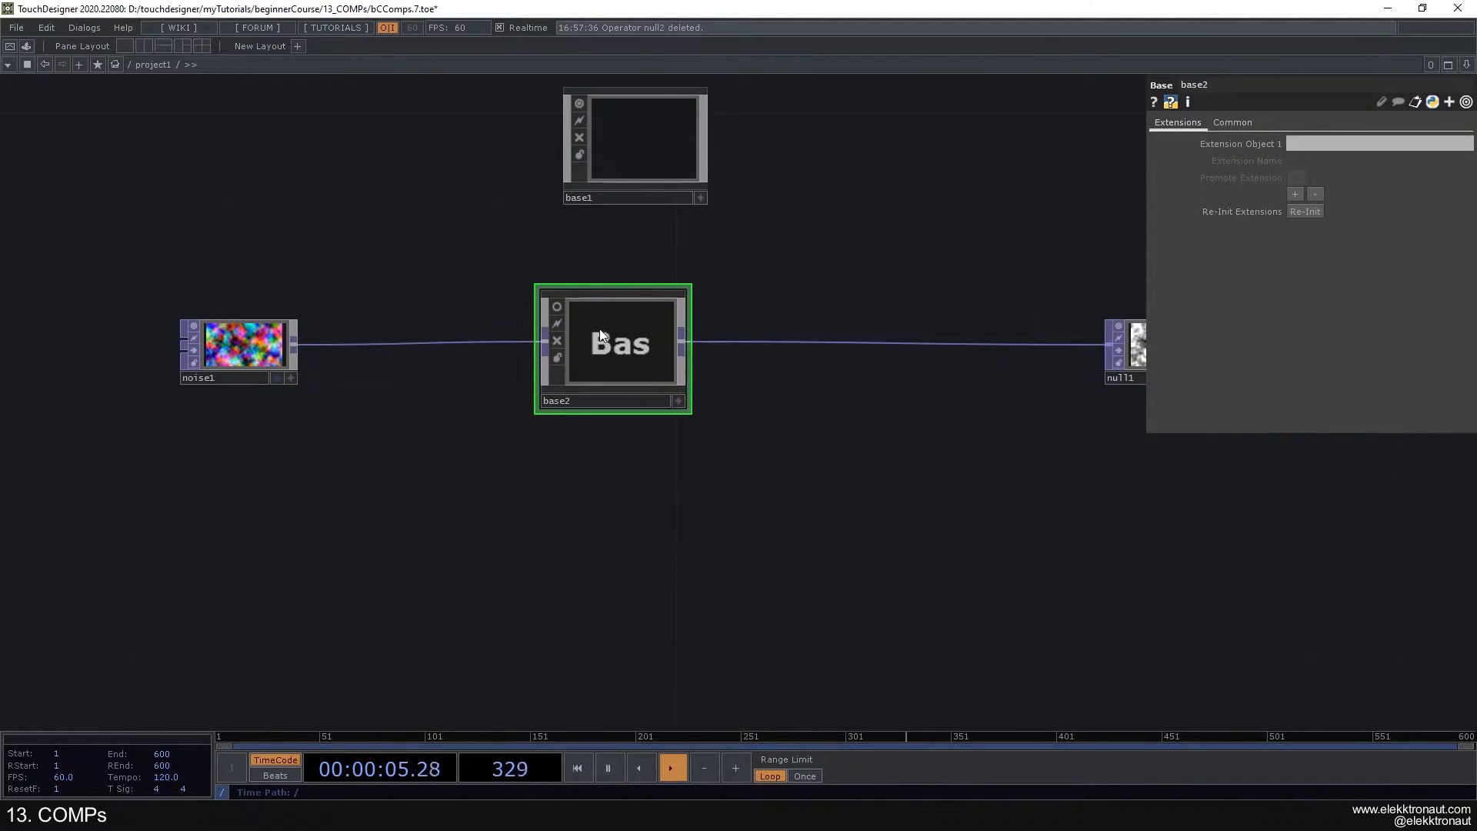
{"action": "scroll", "coordinate": [616, 339], "scroll_direction": "up", "scroll_amount": 6}
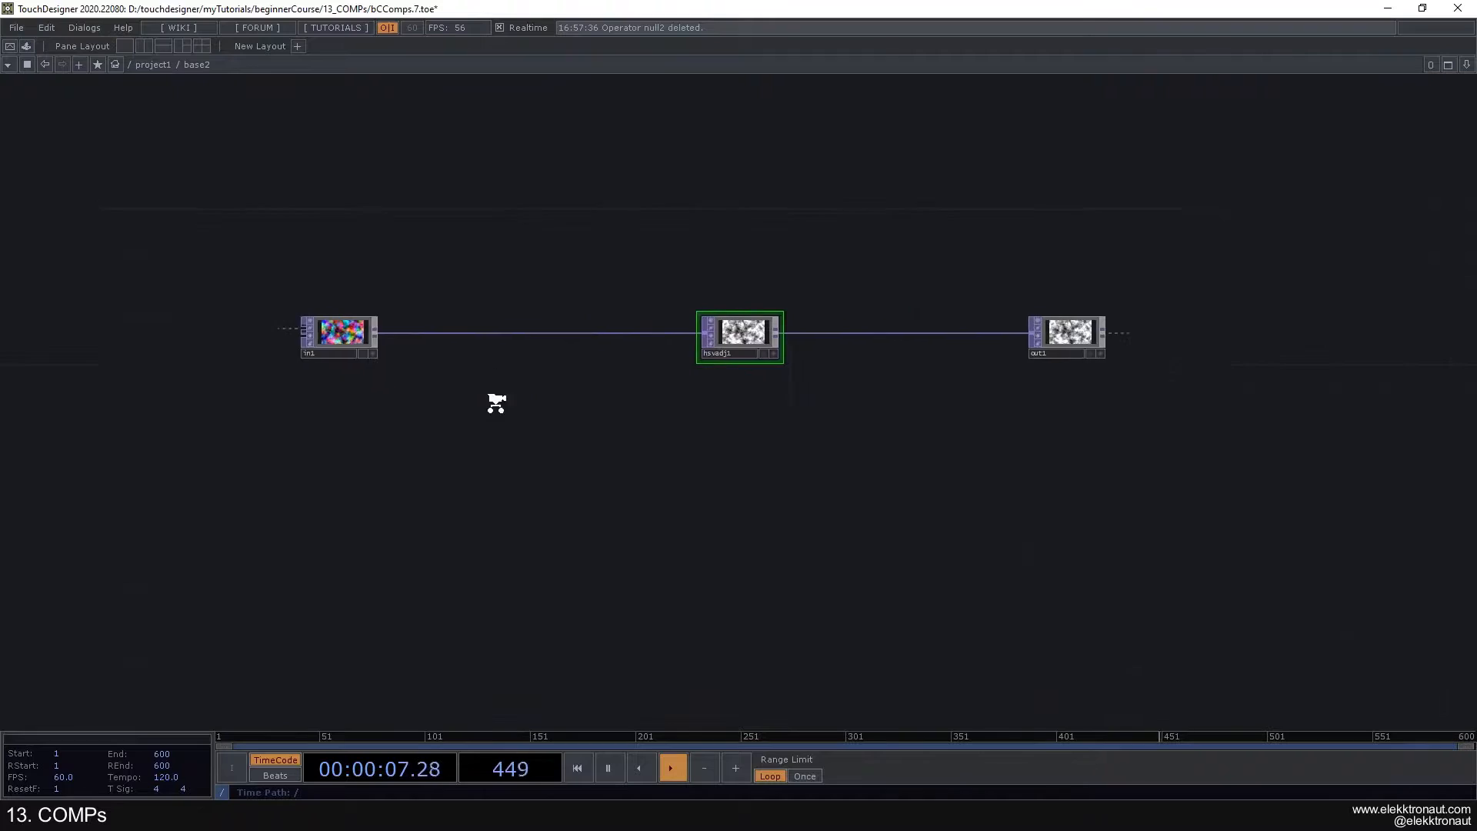
{"action": "key", "text": "Tab"}
{"action": "type", "text": "in"}
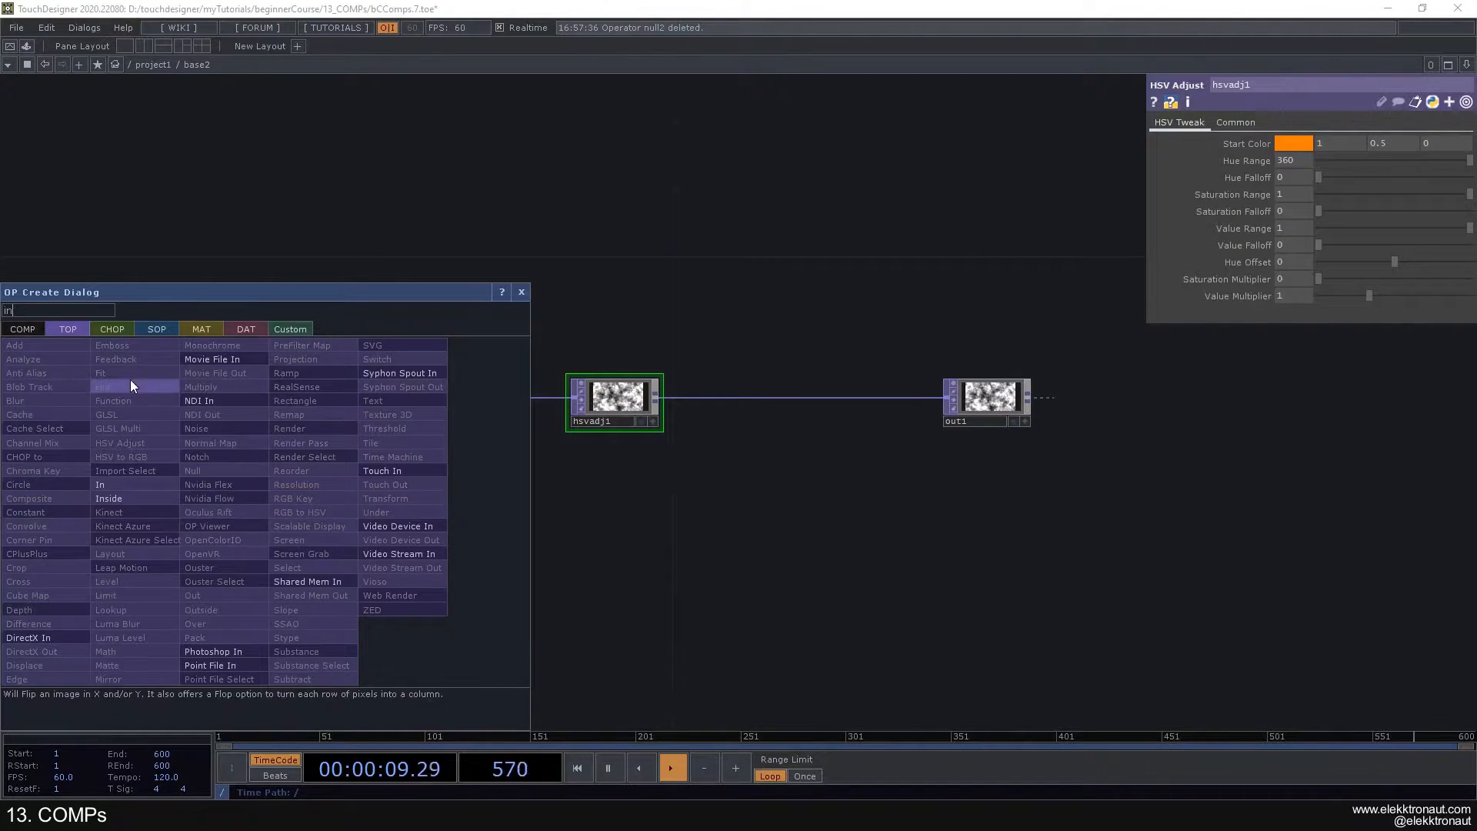
{"action": "left_click", "coordinate": [112, 329]}
{"action": "left_click", "coordinate": [192, 457]}
{"action": "left_click", "coordinate": [143, 531]}
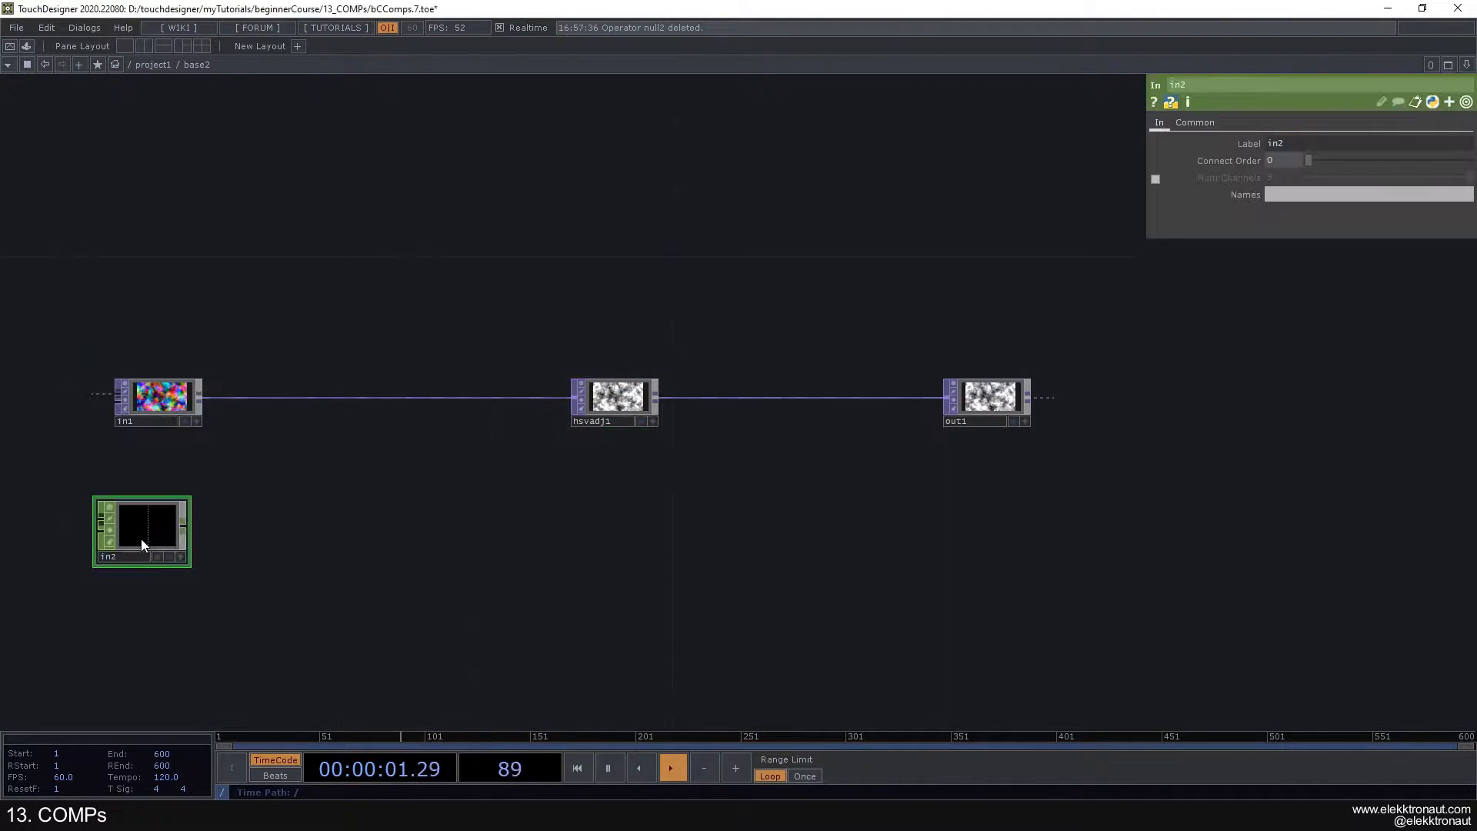
- Add an Out CHOP wired from the In CHOP, align the row with the TOPs above, and return to project1
{"action": "right_click", "coordinate": [185, 525]}
{"action": "type", "text": "ou"}
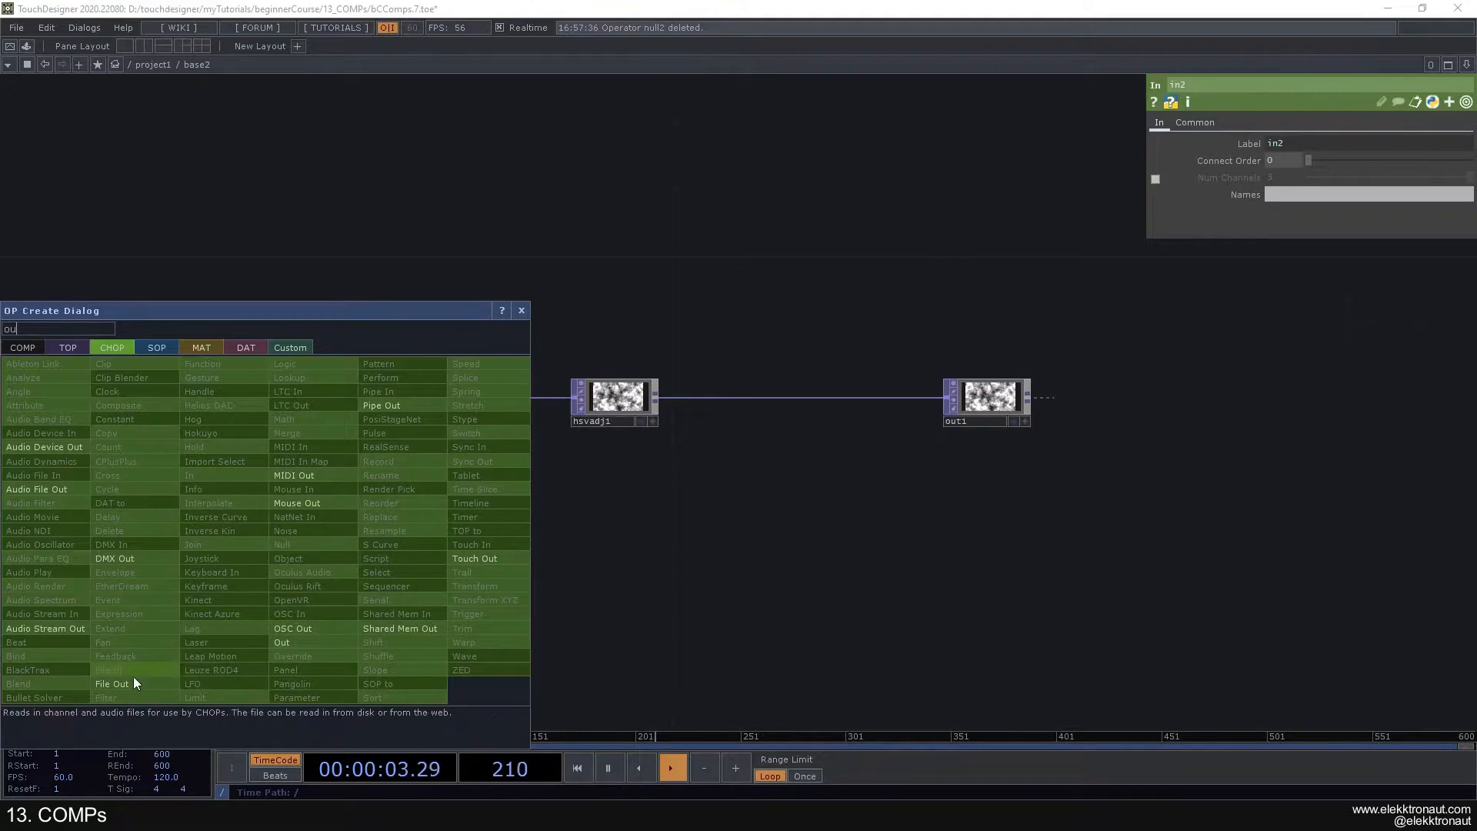
{"action": "left_click", "coordinate": [282, 643]}
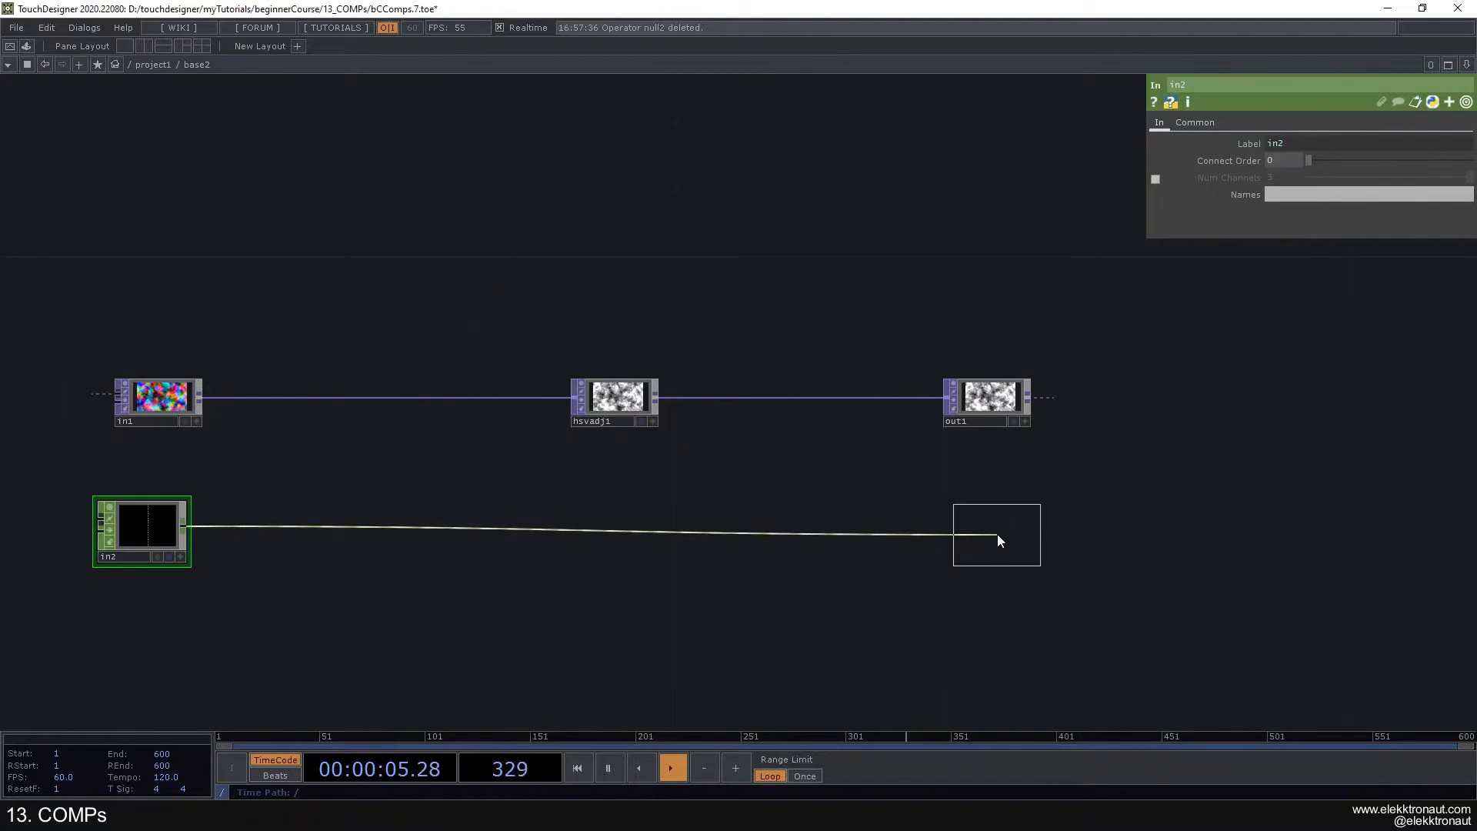
{"action": "left_click", "coordinate": [999, 532]}
{"action": "left_click_drag", "start_coordinate": [168, 533], "coordinate": [185, 532]}
{"action": "left_click_drag", "start_coordinate": [1005, 538], "coordinate": [988, 538]}
{"action": "scroll", "coordinate": [696, 519], "scroll_direction": "down", "scroll_amount": 10}
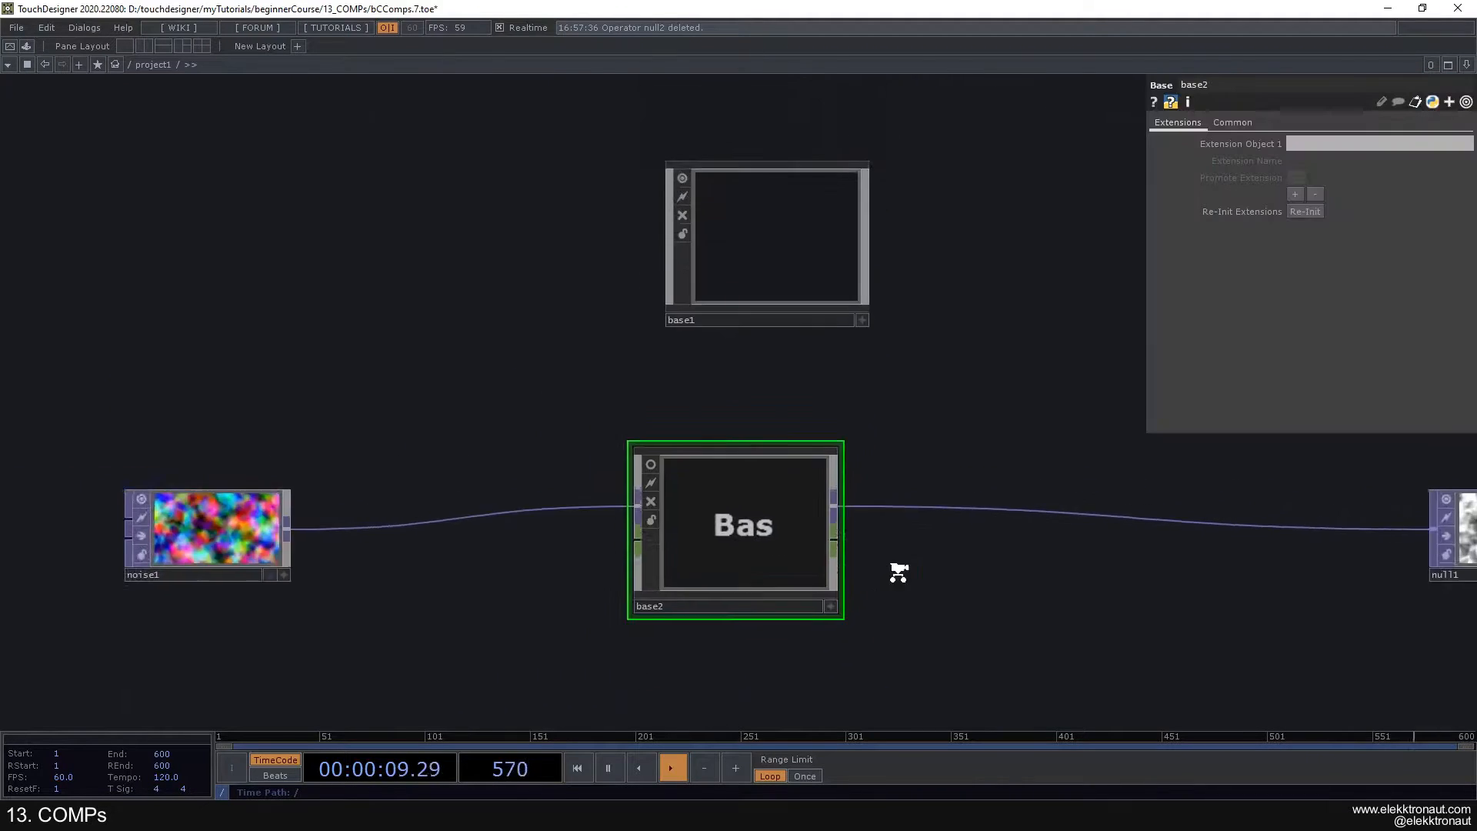
{"action": "scroll", "coordinate": [770, 477], "scroll_direction": "up", "scroll_amount": 3}
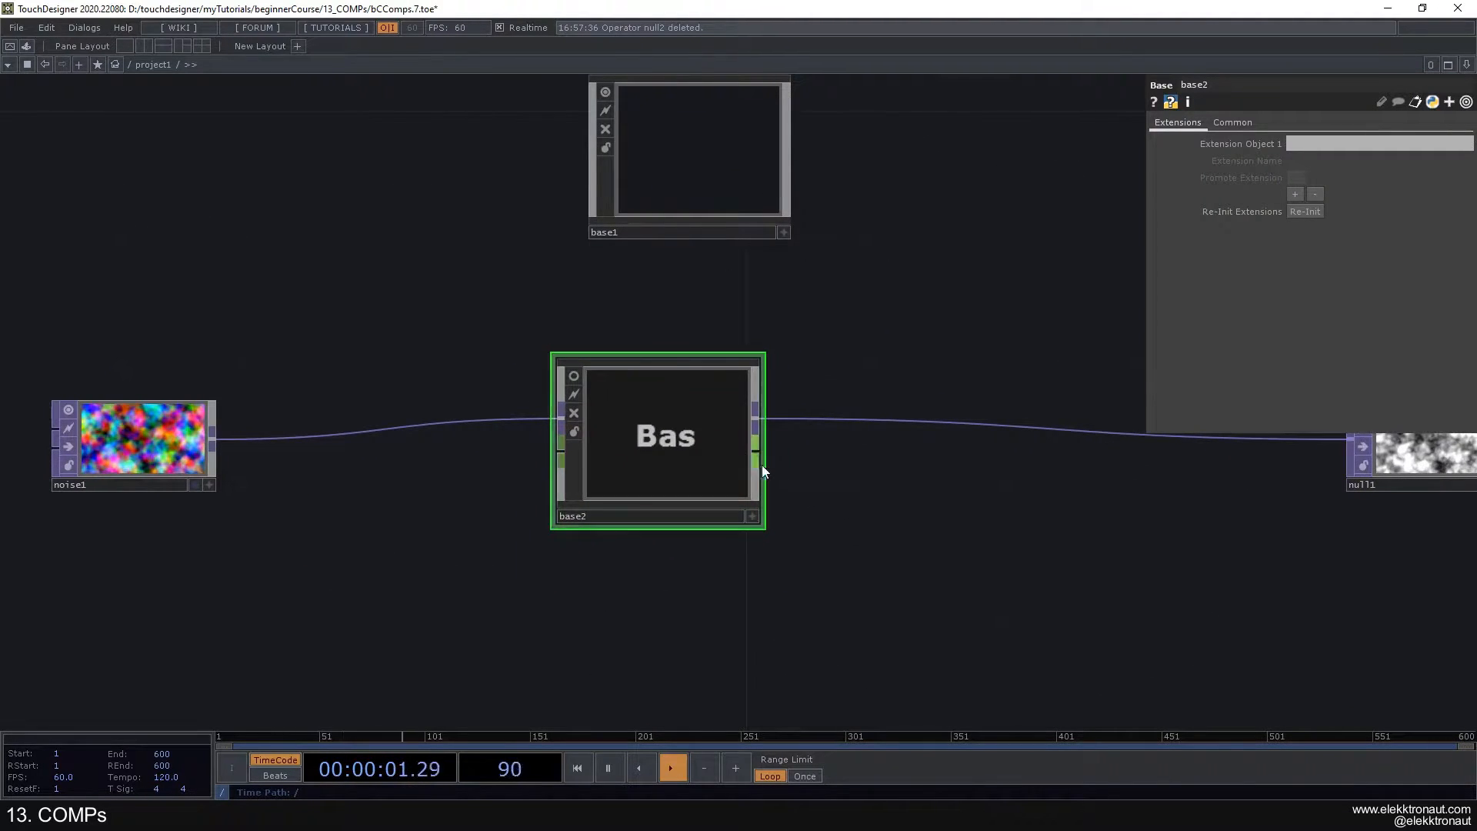
- Re-enter the collapsed Base and add an In SOP below the In CHOP
{"action": "scroll", "coordinate": [645, 440], "scroll_direction": "up", "scroll_amount": 5}
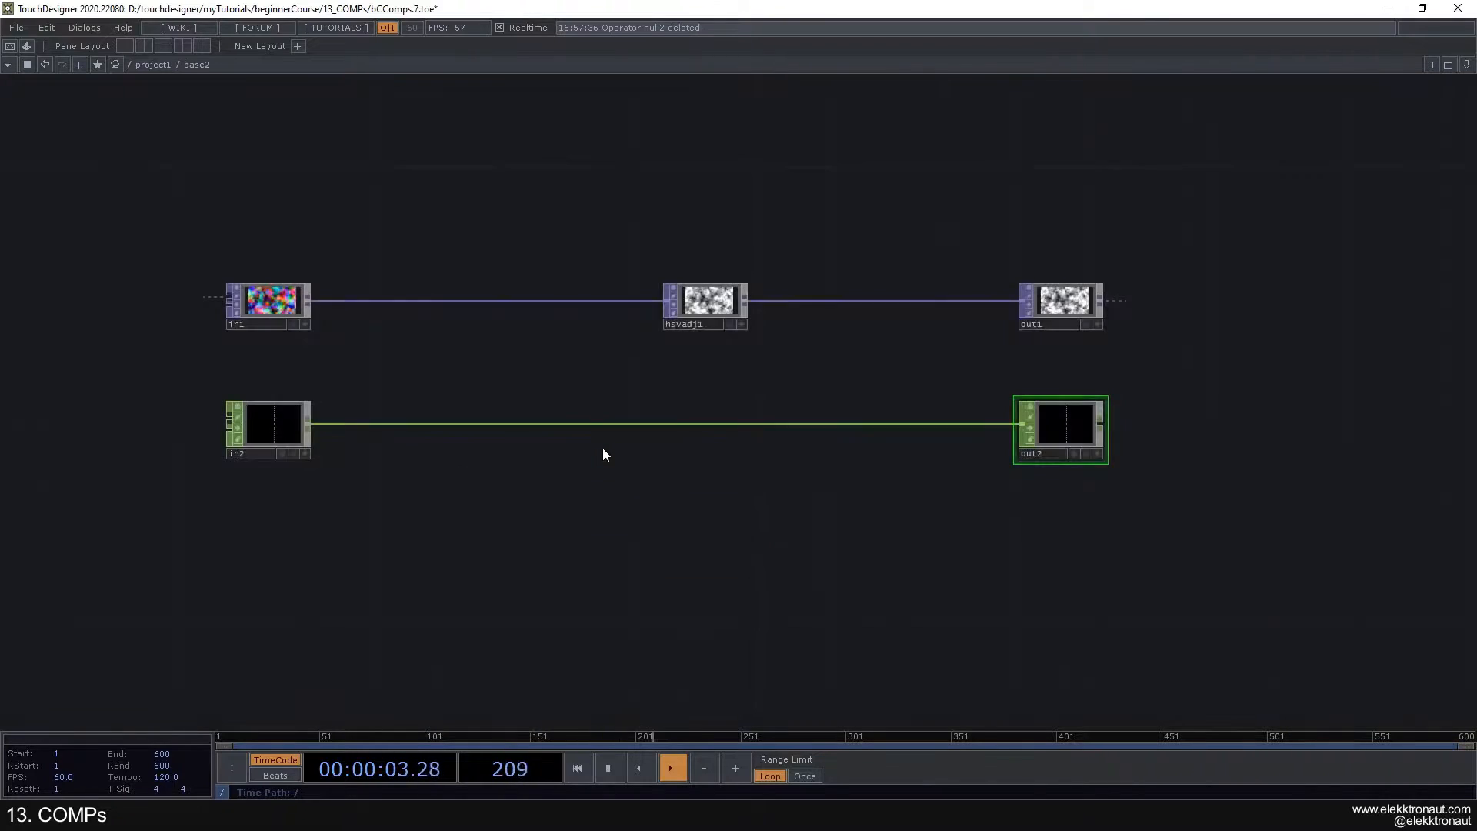
{"action": "key", "text": "p"}
{"action": "left_click_drag", "start_coordinate": [577, 520], "coordinate": [594, 303]}
{"action": "key", "text": "Tab"}
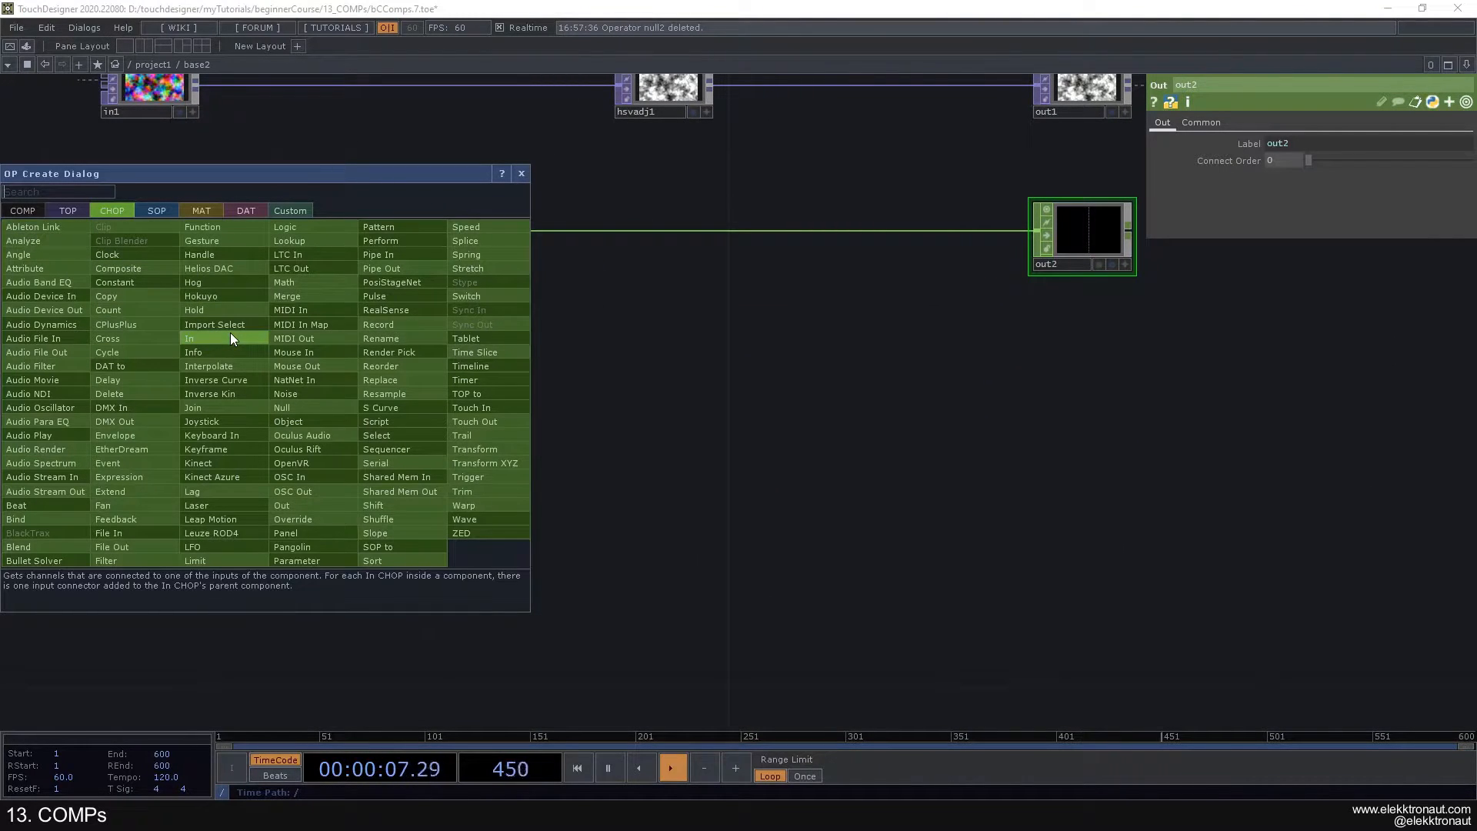
{"action": "left_click", "coordinate": [157, 210]}
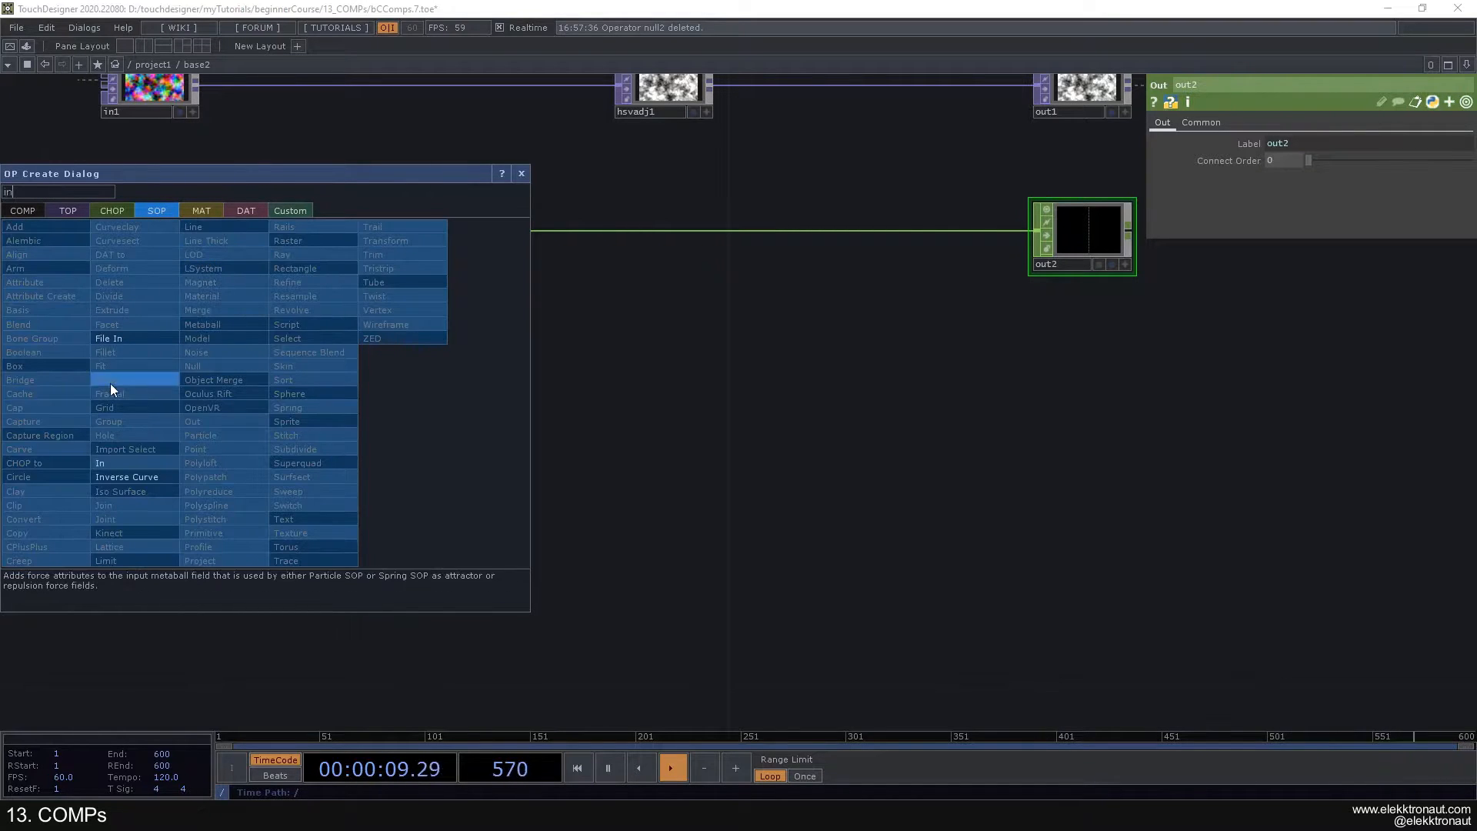
{"action": "left_click", "coordinate": [104, 463]}
{"action": "left_click", "coordinate": [147, 451]}
- Add an Out SOP wired from the In SOP, and check the Base's connectors in project1 before going back inside
{"action": "right_click", "coordinate": [200, 448]}
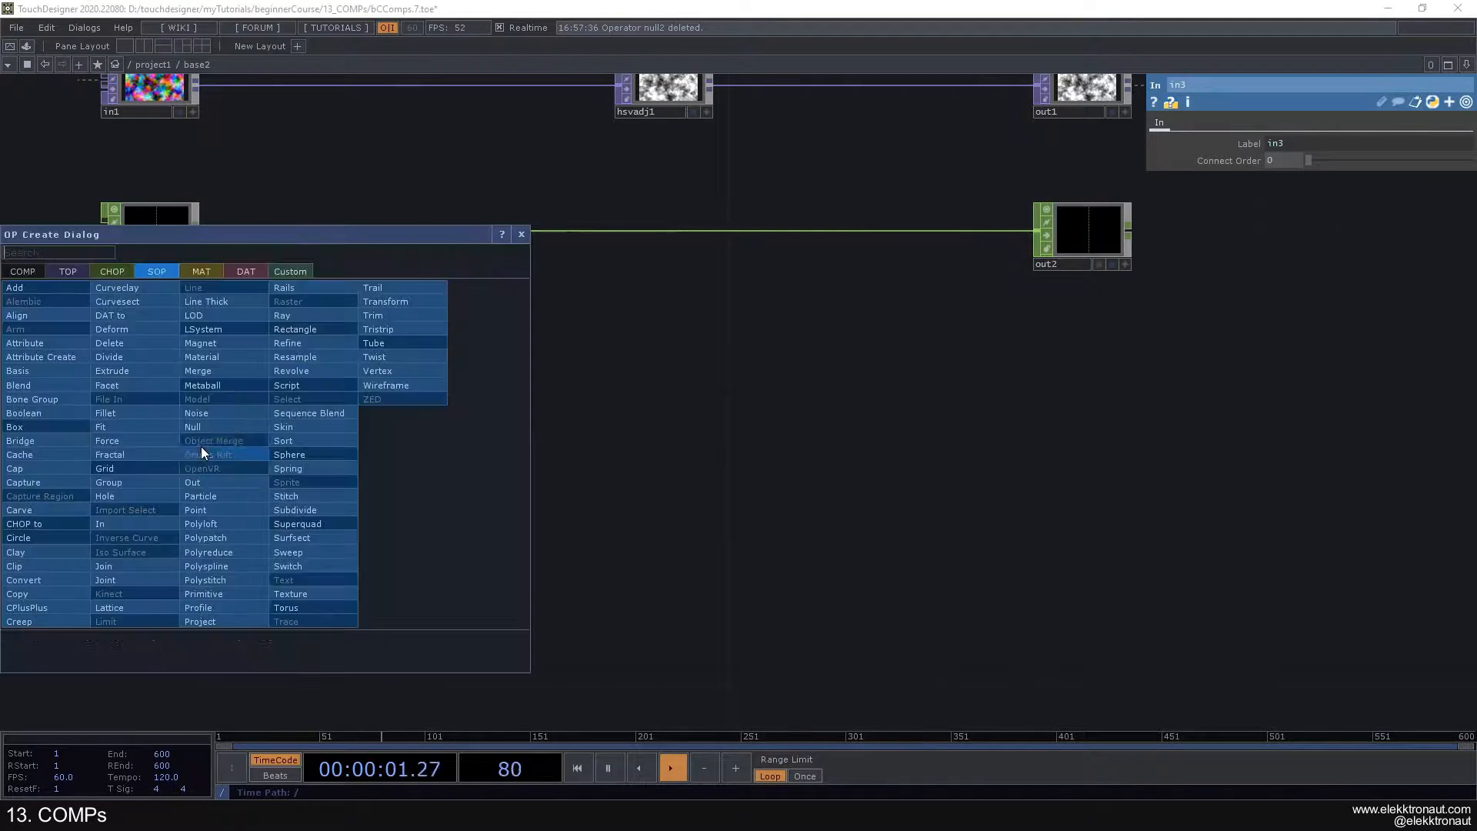
{"action": "left_click", "coordinate": [197, 486]}
{"action": "left_click", "coordinate": [1102, 454]}
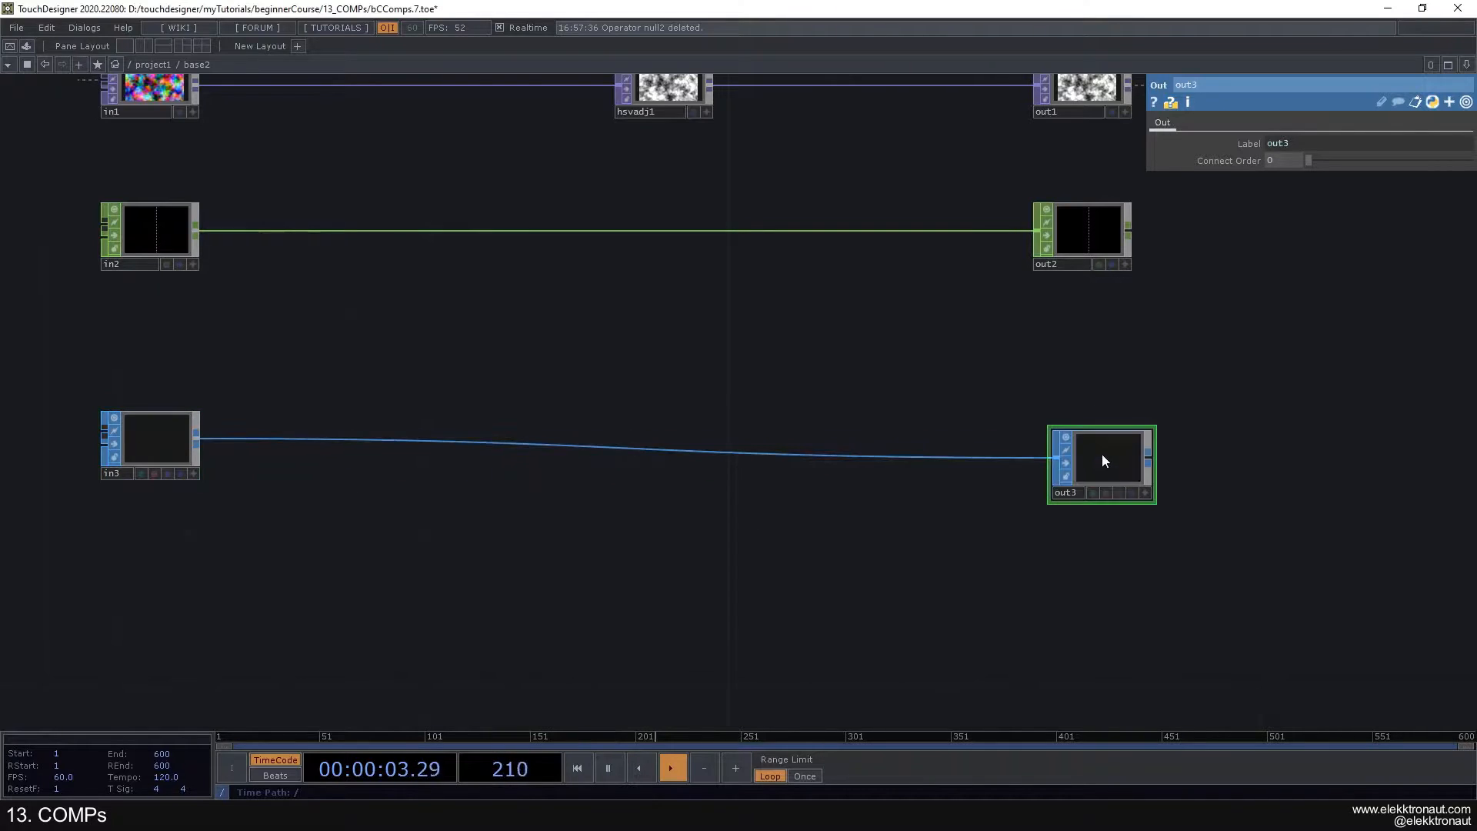
{"action": "key", "text": "u"}
{"action": "key", "text": "i"}
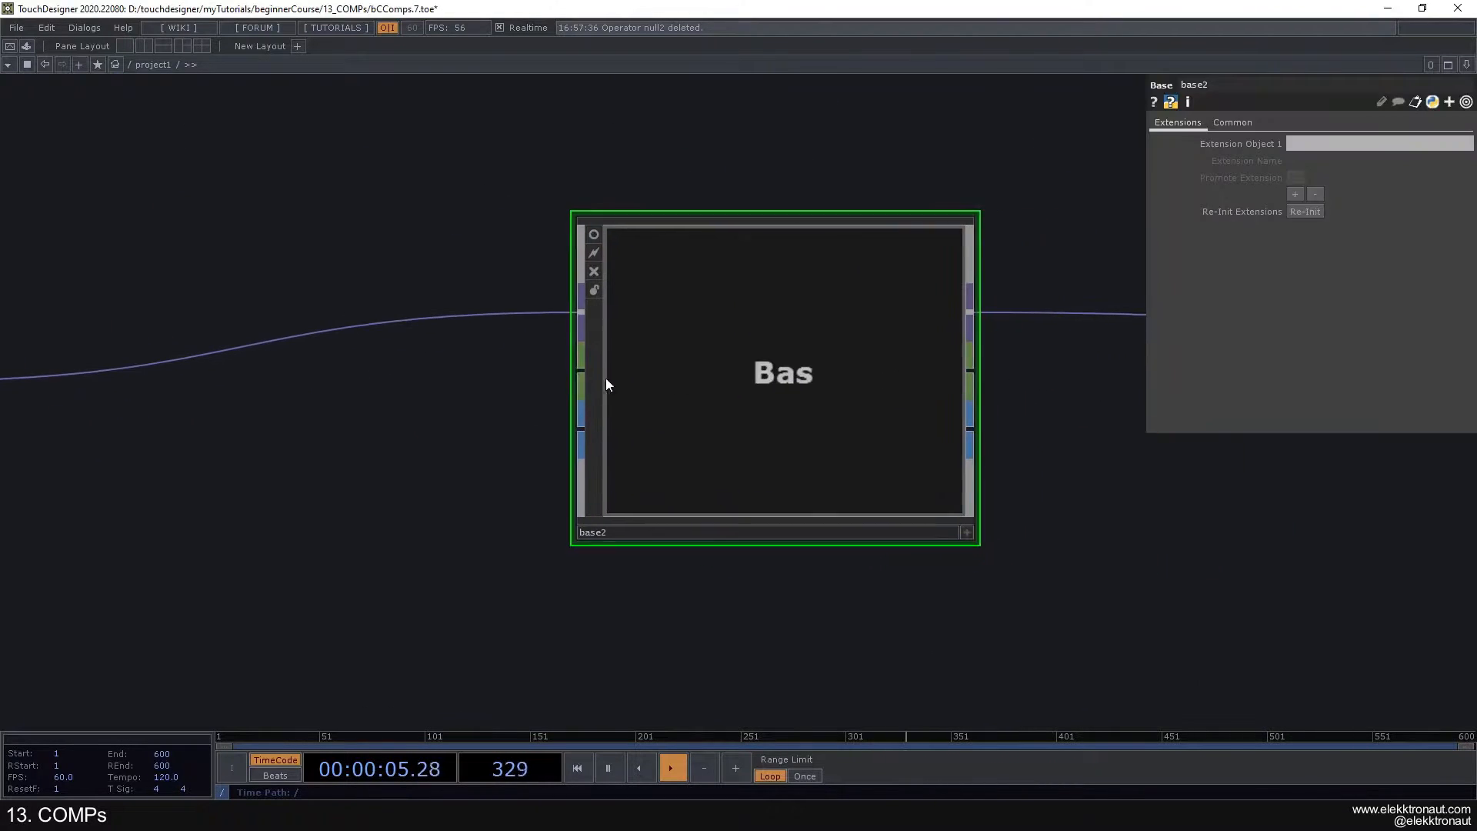
- Look through the MAT operator family for its In and Out operators without adding any
{"action": "key", "text": "Tab"}
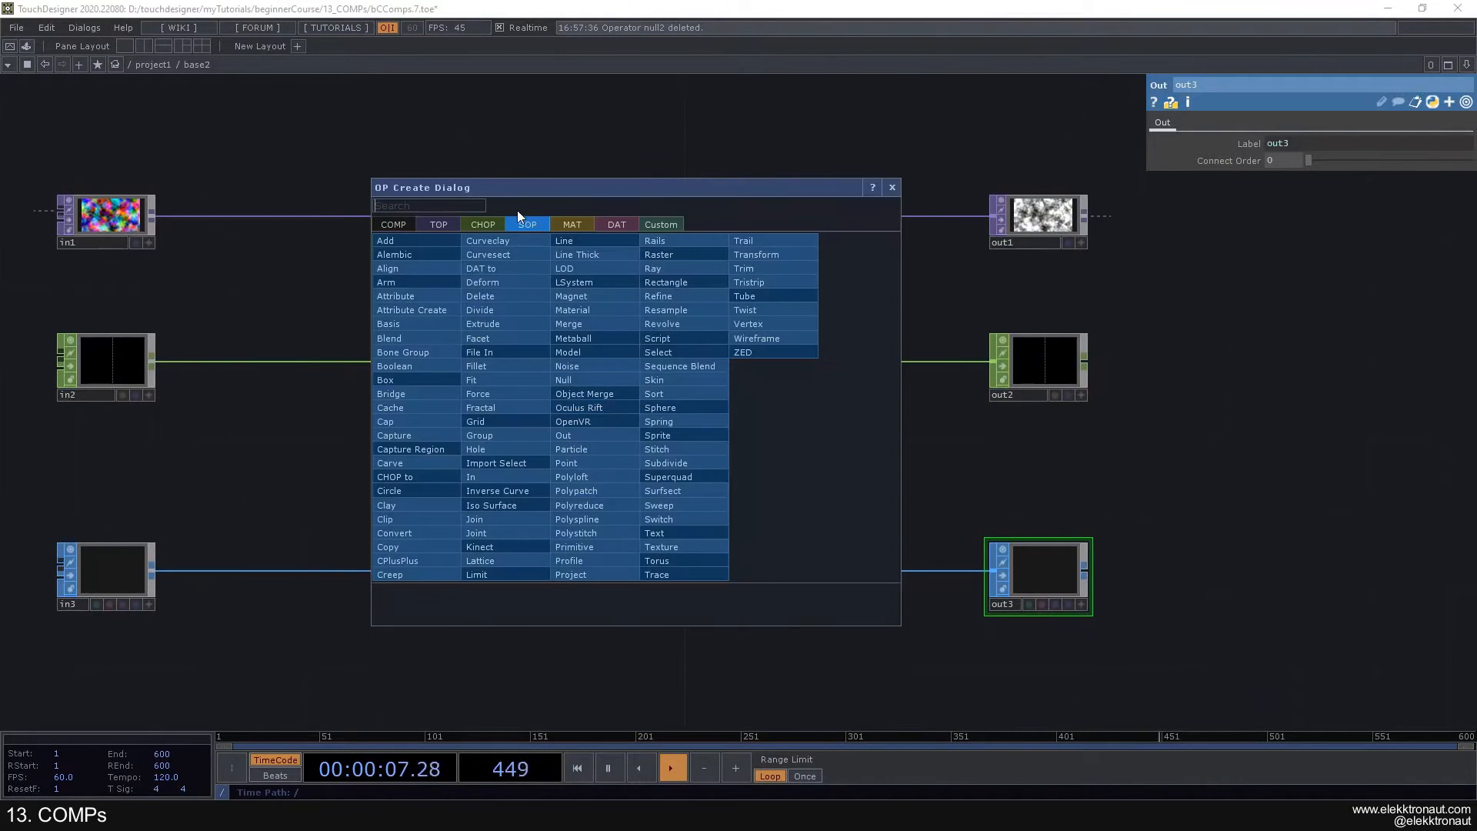
{"action": "mouse_move", "coordinate": [576, 223]}
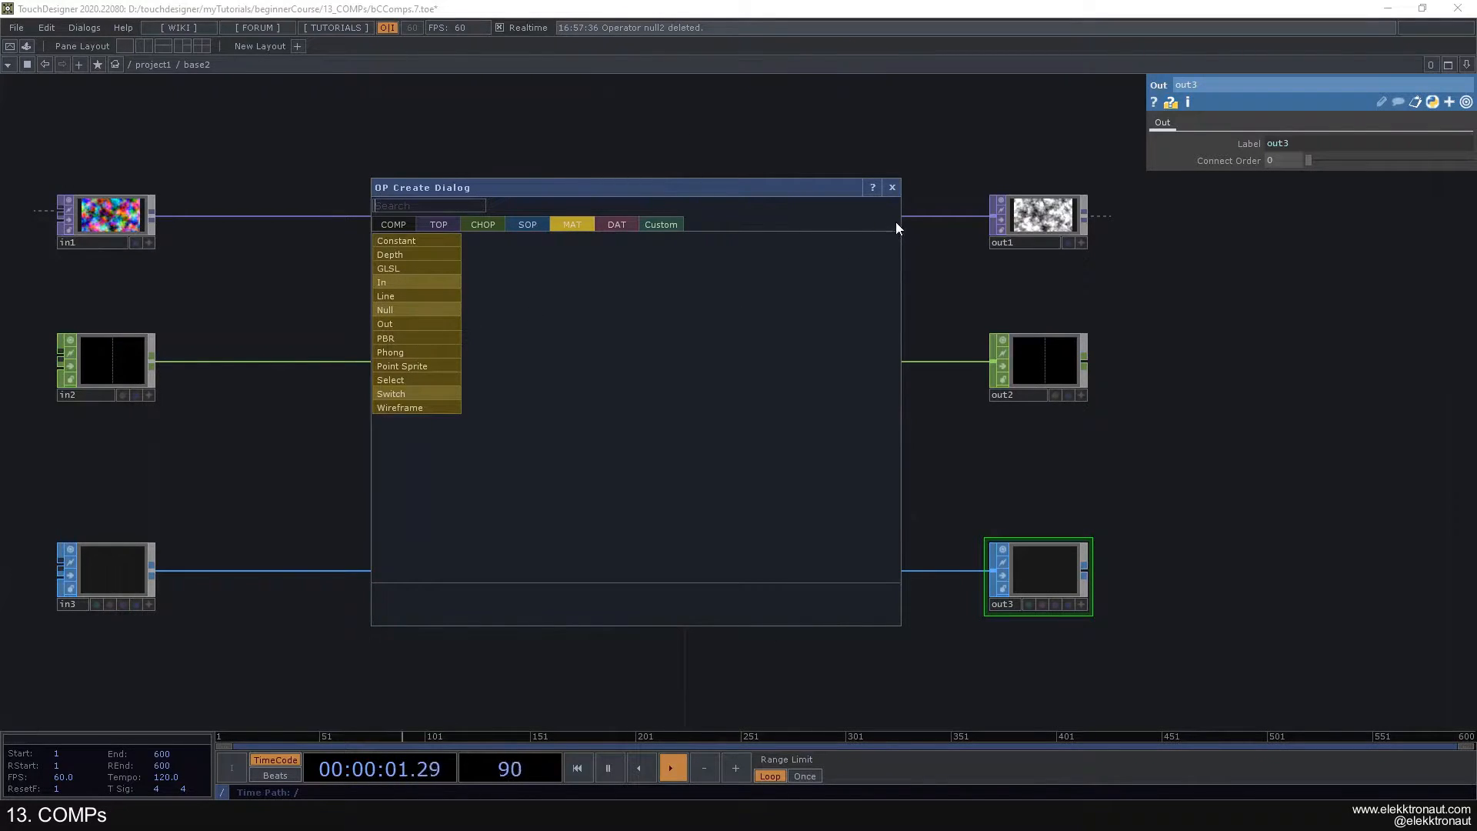
{"action": "left_click", "coordinate": [893, 188]}
- Move the In SOP and Out SOP together up closer to the CHOP row
{"action": "left_click_drag", "start_coordinate": [58, 497], "coordinate": [1064, 630]}
{"action": "right_click_drag", "start_coordinate": [1063, 630], "coordinate": [1065, 631]}
{"action": "left_click_drag", "start_coordinate": [1042, 571], "coordinate": [1042, 513]}
{"action": "left_click", "coordinate": [720, 430]}
{"action": "left_click_drag", "start_coordinate": [593, 453], "coordinate": [982, 444]}
- Examine the input connectors of the In operators inside the Base and the Base's own connectors in project1
{"action": "scroll", "coordinate": [474, 198], "scroll_direction": "up", "scroll_amount": 5}
{"action": "scroll", "coordinate": [394, 218], "scroll_direction": "down", "scroll_amount": 3}
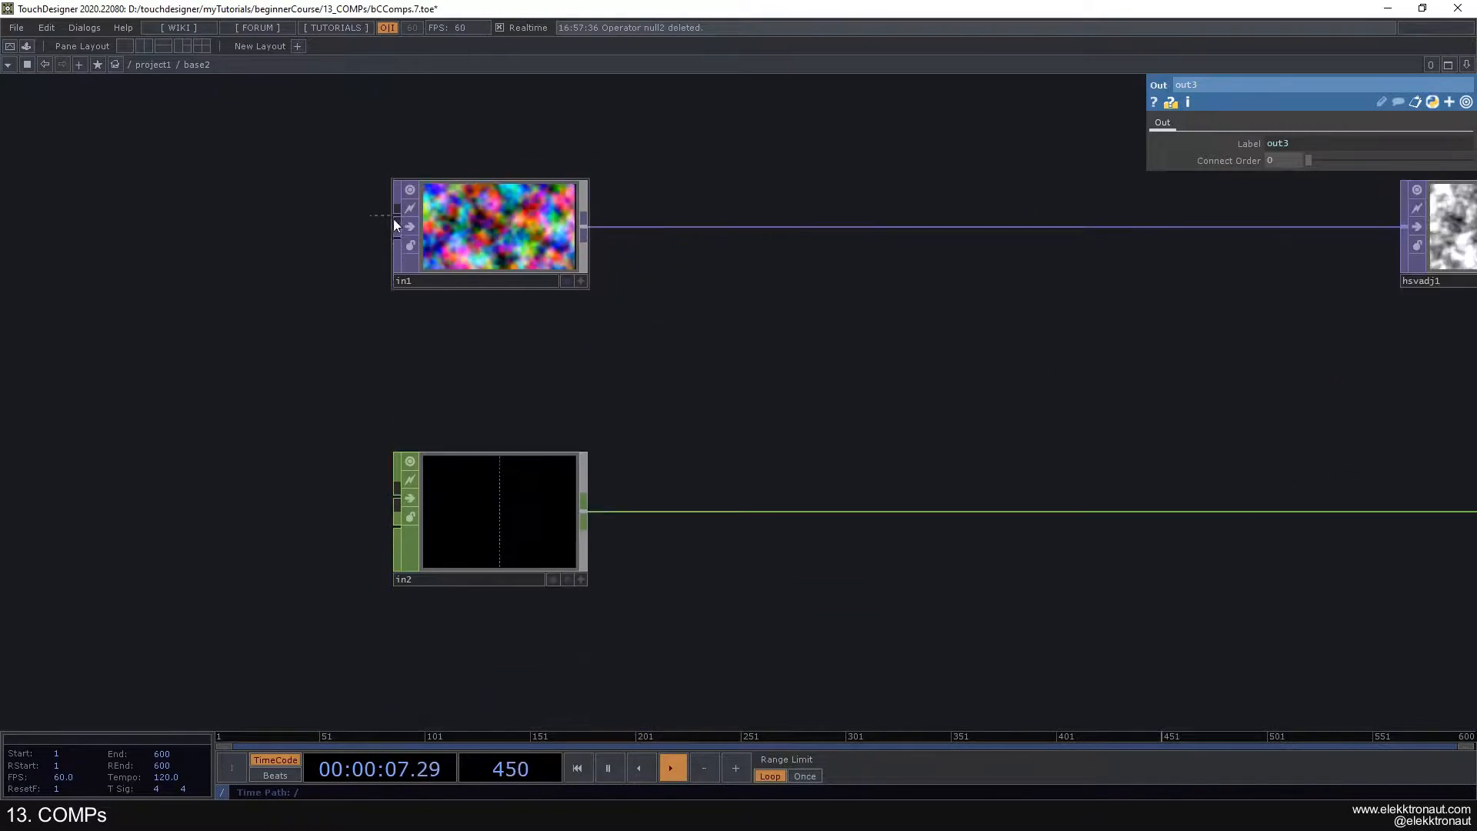
{"action": "left_click_drag", "start_coordinate": [441, 375], "coordinate": [455, 301]}
{"action": "scroll", "coordinate": [389, 431], "scroll_direction": "up", "scroll_amount": 3}
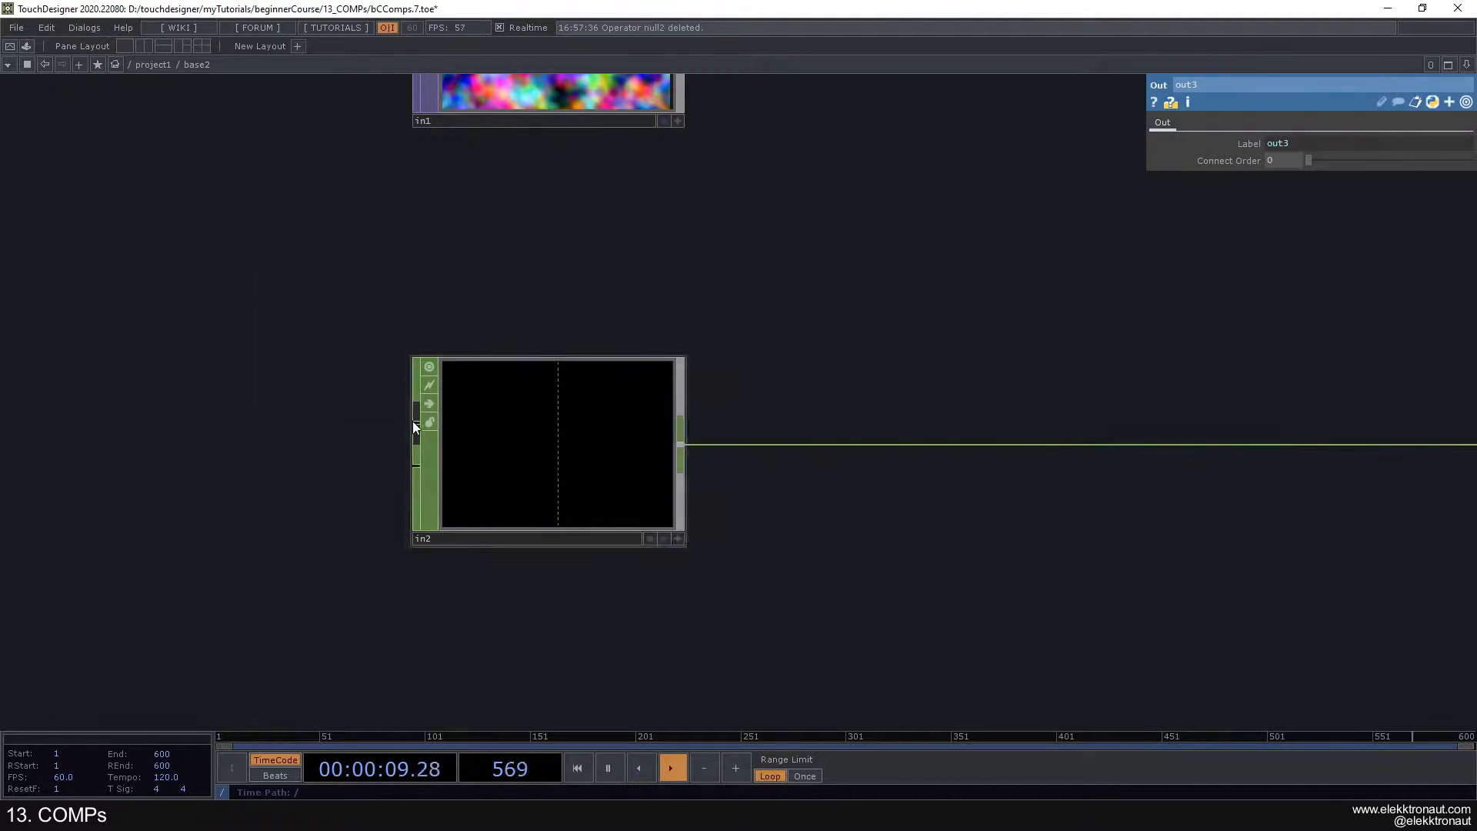
{"action": "scroll", "coordinate": [355, 431], "scroll_direction": "down", "scroll_amount": 3}
{"action": "scroll", "coordinate": [400, 425], "scroll_direction": "up", "scroll_amount": 3}
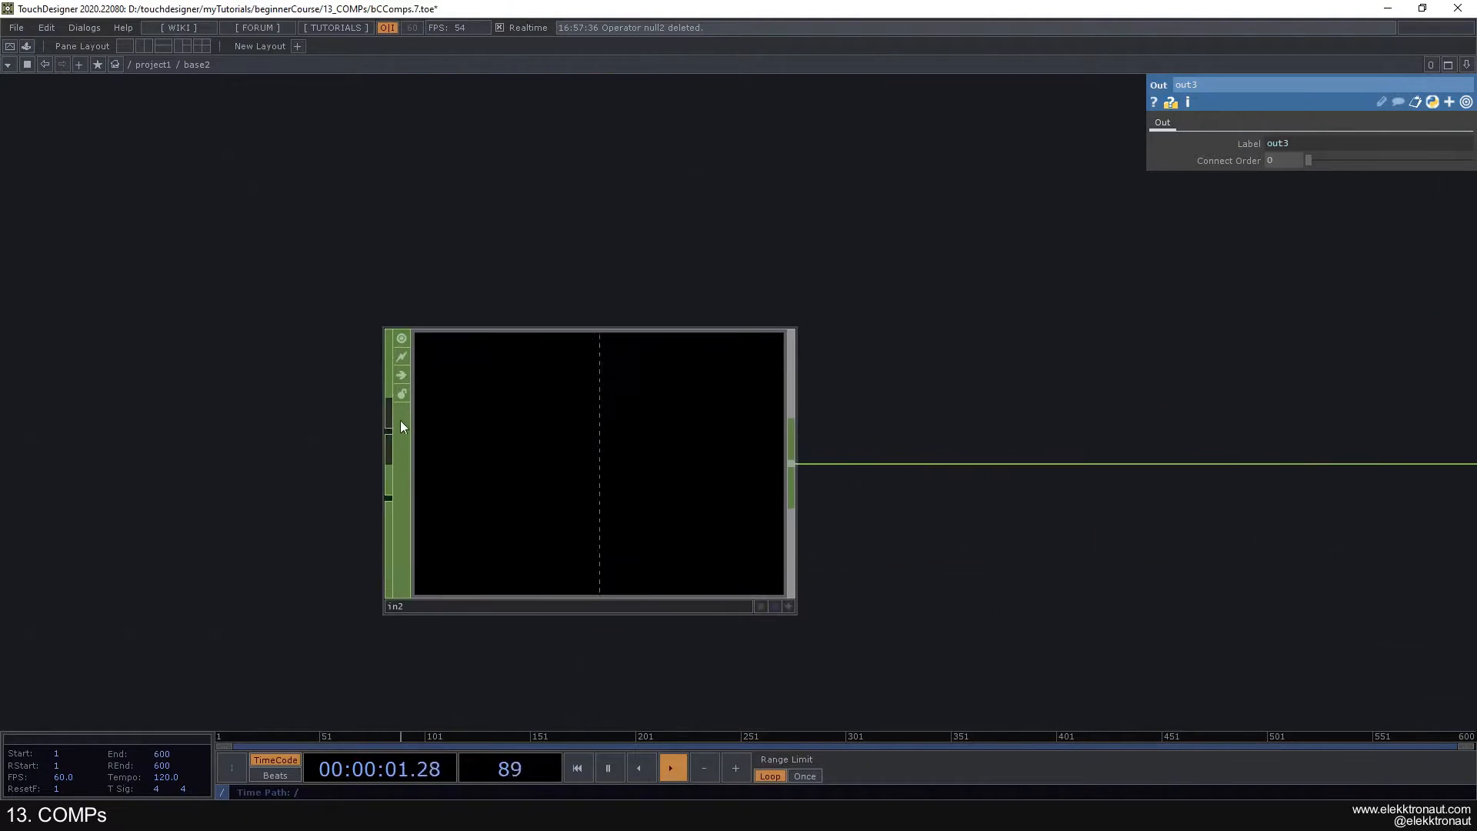
{"action": "scroll", "coordinate": [395, 409], "scroll_direction": "down", "scroll_amount": 6}
{"action": "key", "text": "p"}
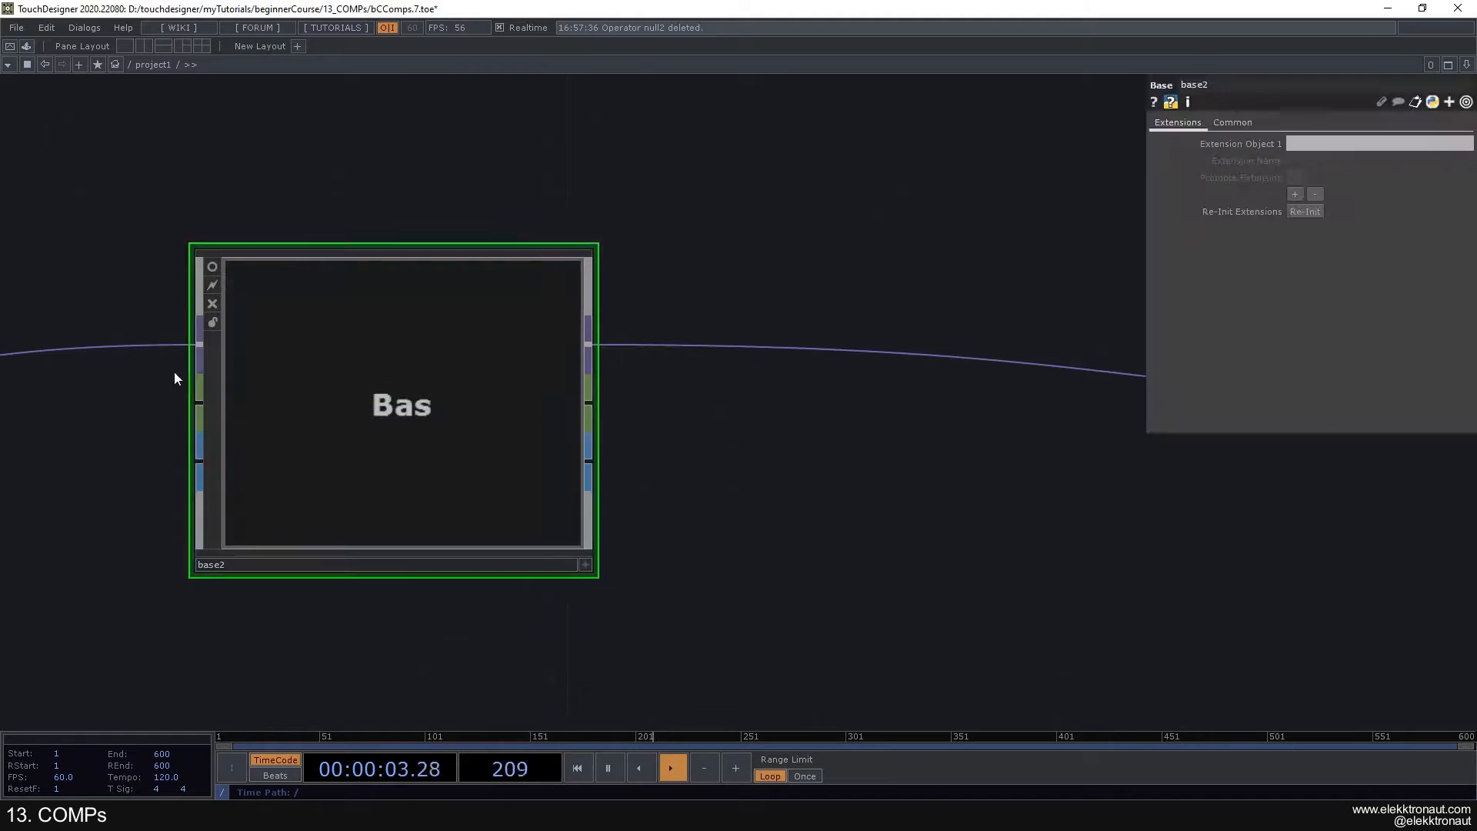
{"action": "scroll", "coordinate": [172, 403], "scroll_direction": "down", "scroll_amount": 2}
{"action": "left_click_drag", "start_coordinate": [258, 443], "coordinate": [395, 436]}
{"action": "scroll", "coordinate": [374, 364], "scroll_direction": "up", "scroll_amount": 6}
- Inside the Base, wire a new Constant TOP into the In TOP's input and return to project1
{"action": "key", "text": "p"}
{"action": "scroll", "coordinate": [290, 382], "scroll_direction": "up", "scroll_amount": 5}
{"action": "left_click_drag", "start_coordinate": [313, 198], "coordinate": [398, 406]}
{"action": "left_click", "coordinate": [420, 401]}
{"action": "type", "text": "c"}
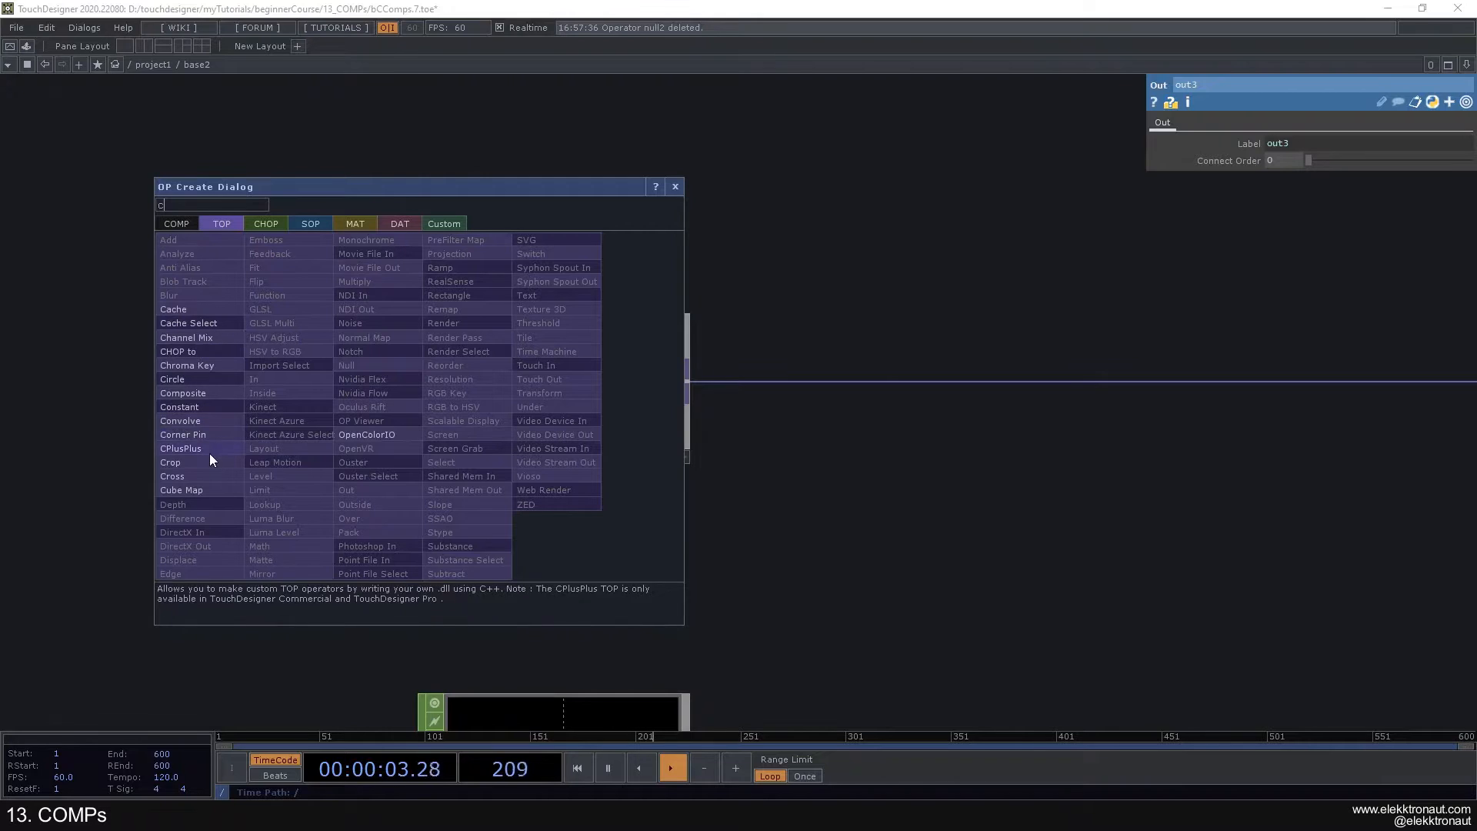
{"action": "left_click", "coordinate": [201, 408]}
{"action": "left_click", "coordinate": [188, 462]}
{"action": "scroll", "coordinate": [478, 511], "scroll_direction": "down", "scroll_amount": 6}
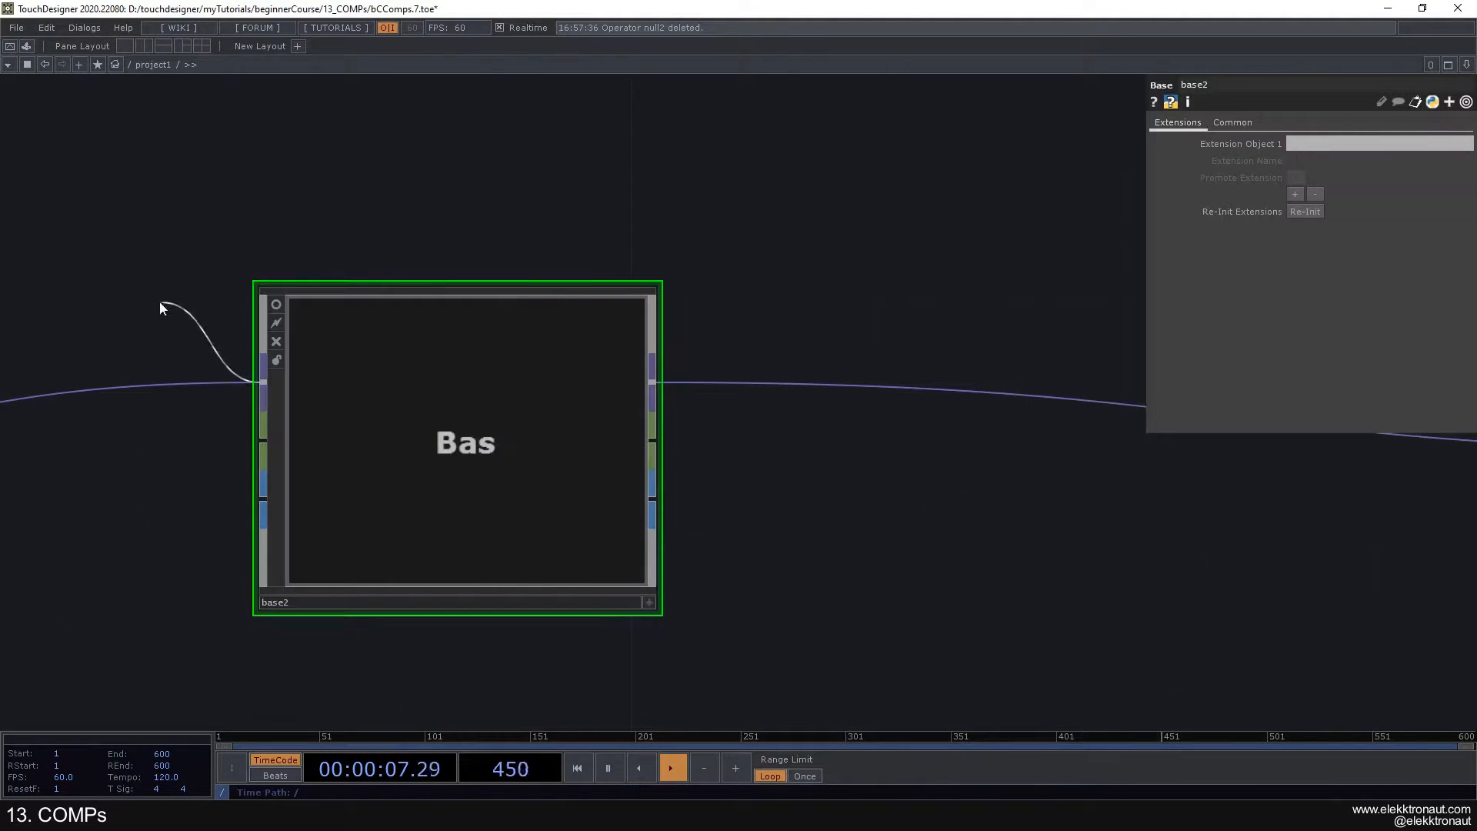
- Disconnect the Noise TOP from the collapsed Base's TOP input
{"action": "scroll", "coordinate": [372, 397], "scroll_direction": "down", "scroll_amount": 6}
{"action": "right_click", "coordinate": [257, 404]}
{"action": "left_click", "coordinate": [303, 457]}
{"action": "scroll", "coordinate": [304, 459], "scroll_direction": "up", "scroll_amount": 3}
{"action": "left_click_drag", "start_coordinate": [737, 509], "coordinate": [815, 512]}
{"action": "scroll", "coordinate": [445, 441], "scroll_direction": "up", "scroll_amount": 6}
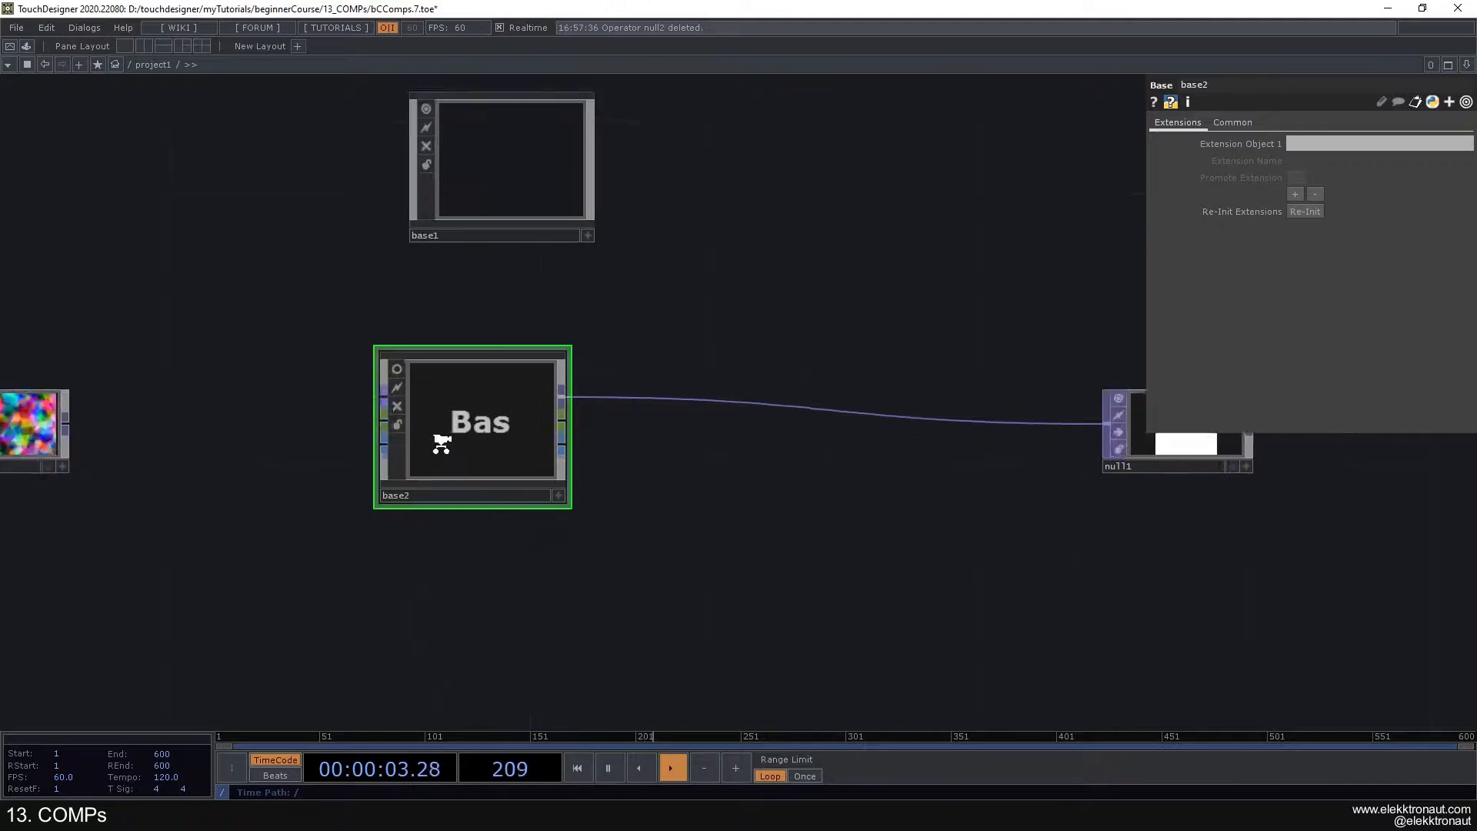
- Inspect the Constant TOP feeding the In TOP inside the Base, along with the inputs of the other In operators
{"action": "scroll", "coordinate": [104, 324], "scroll_direction": "up", "scroll_amount": 5}
{"action": "left_click_drag", "start_coordinate": [412, 356], "coordinate": [445, 366]}
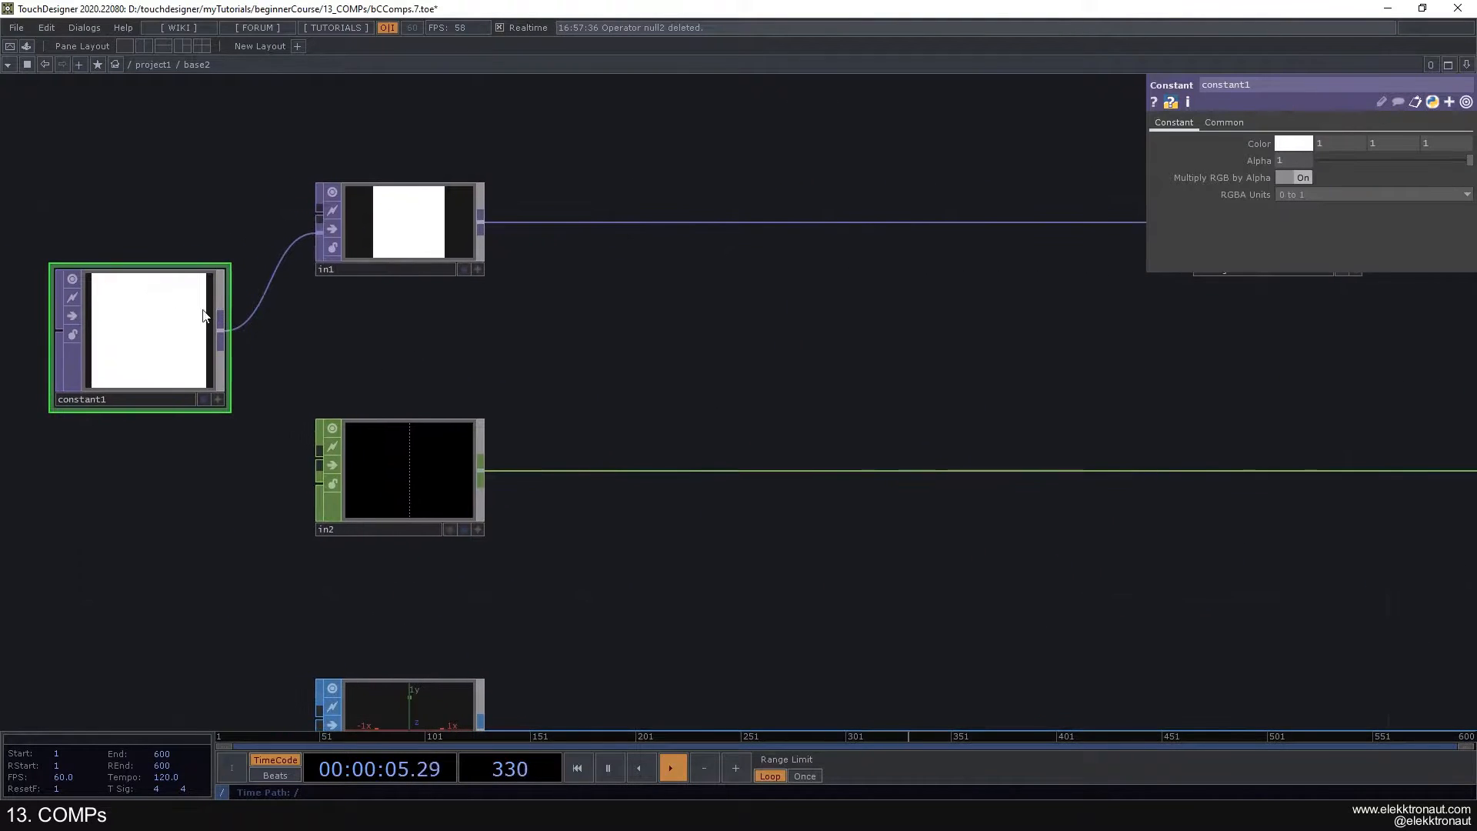
{"action": "scroll", "coordinate": [203, 311], "scroll_direction": "up", "scroll_amount": 3}
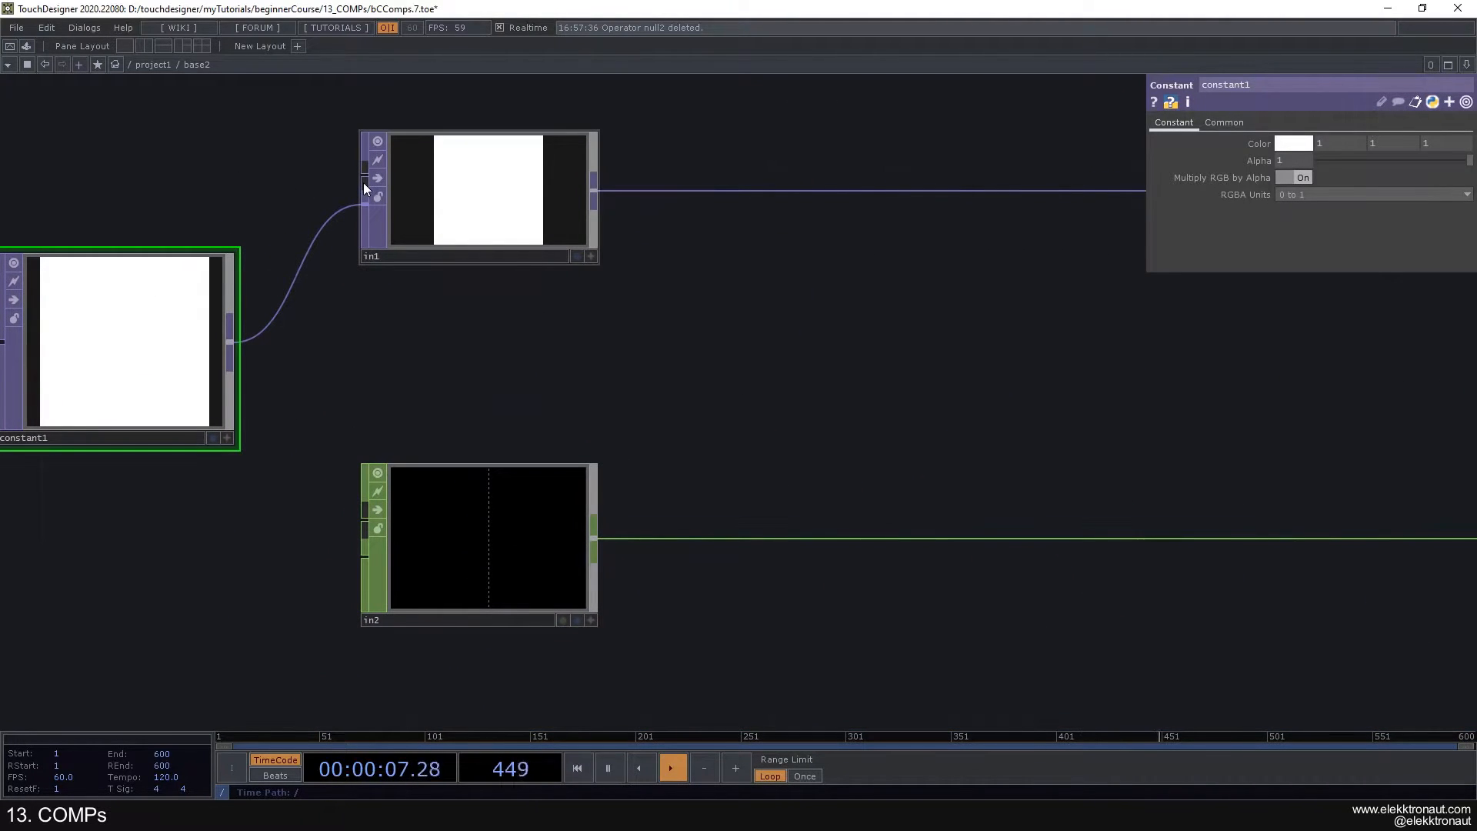
{"action": "scroll", "coordinate": [359, 296], "scroll_direction": "down", "scroll_amount": 5}
{"action": "scroll", "coordinate": [355, 269], "scroll_direction": "up", "scroll_amount": 4}
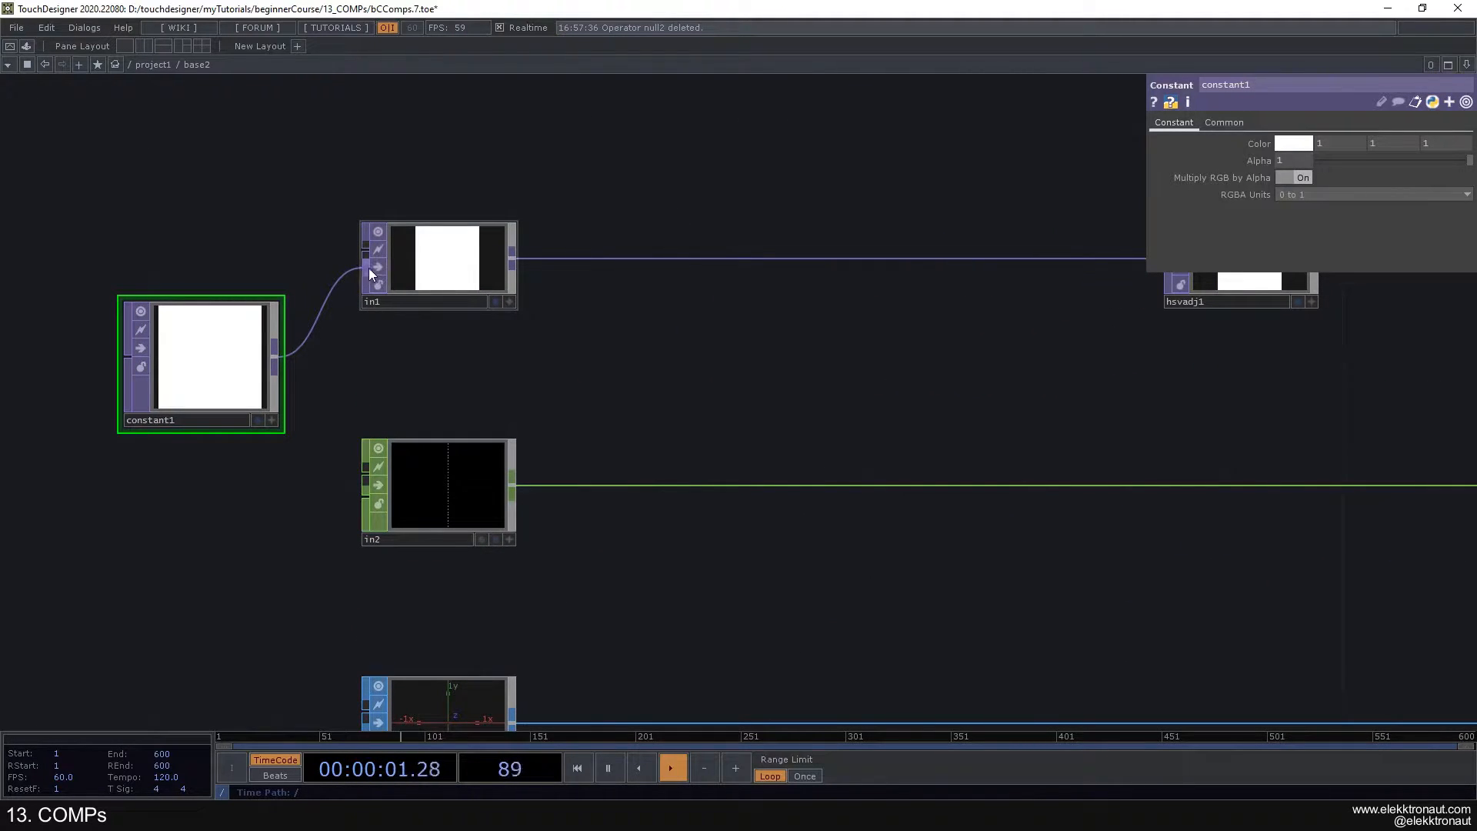
{"action": "left_click_drag", "start_coordinate": [323, 594], "coordinate": [339, 486]}
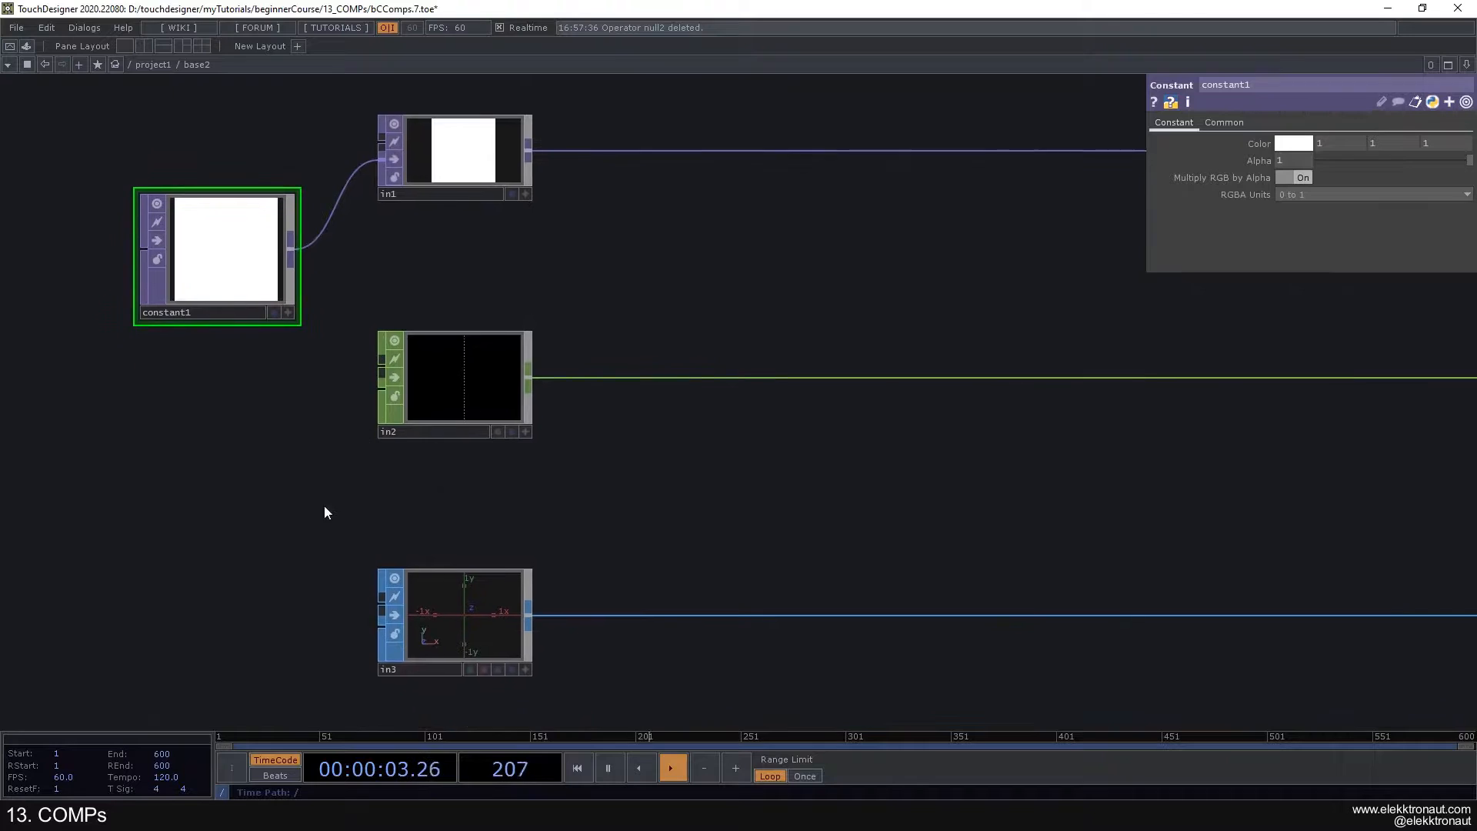
{"action": "scroll", "coordinate": [217, 380], "scroll_direction": "down", "scroll_amount": 4}
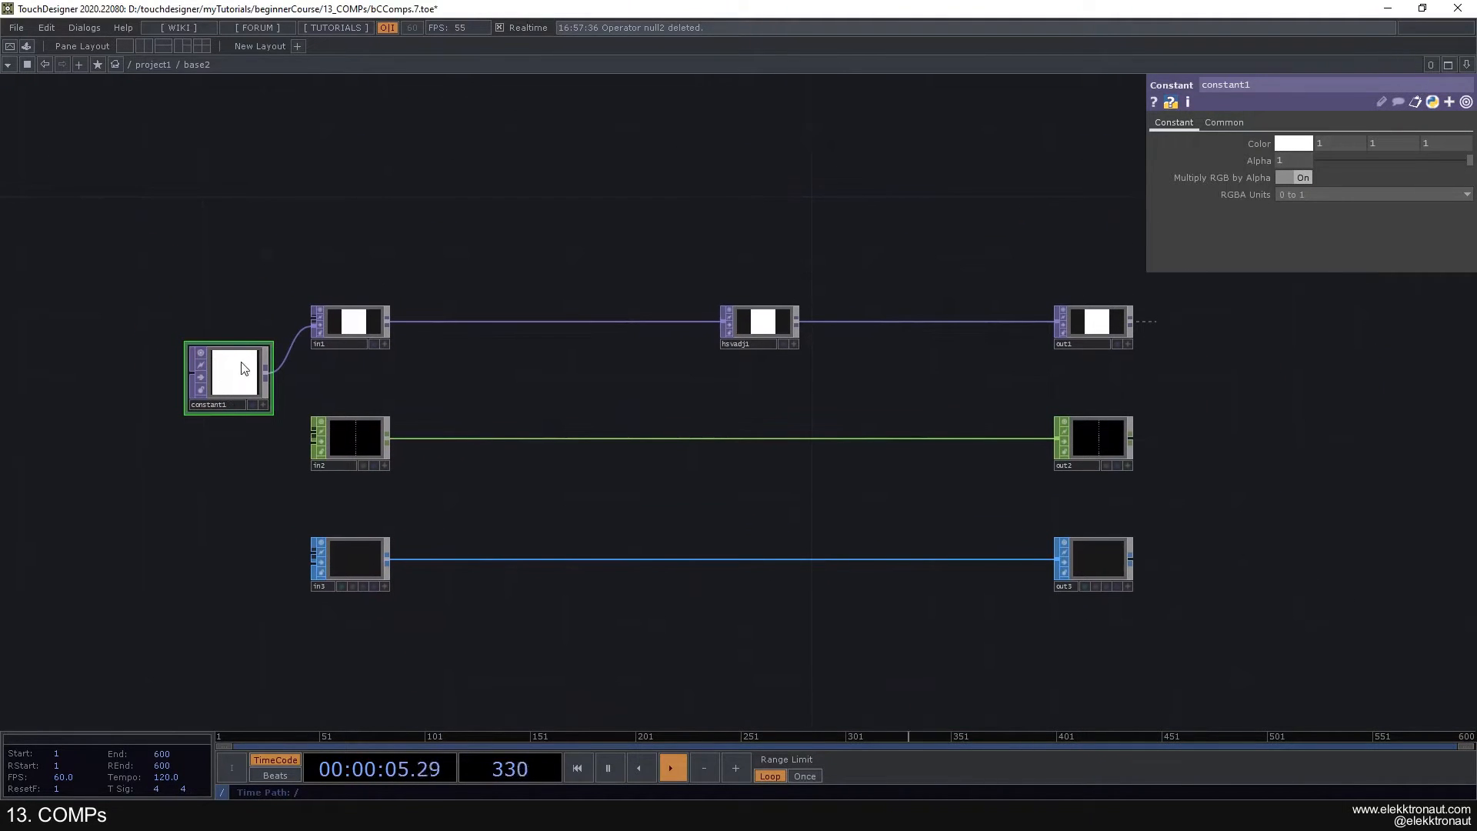
- Delete the Constant TOP inside the Base and reconnect the Noise TOP to the Base's TOP input in project1
{"action": "key", "text": "Delete"}
{"action": "scroll", "coordinate": [423, 363], "scroll_direction": "down", "scroll_amount": 8}
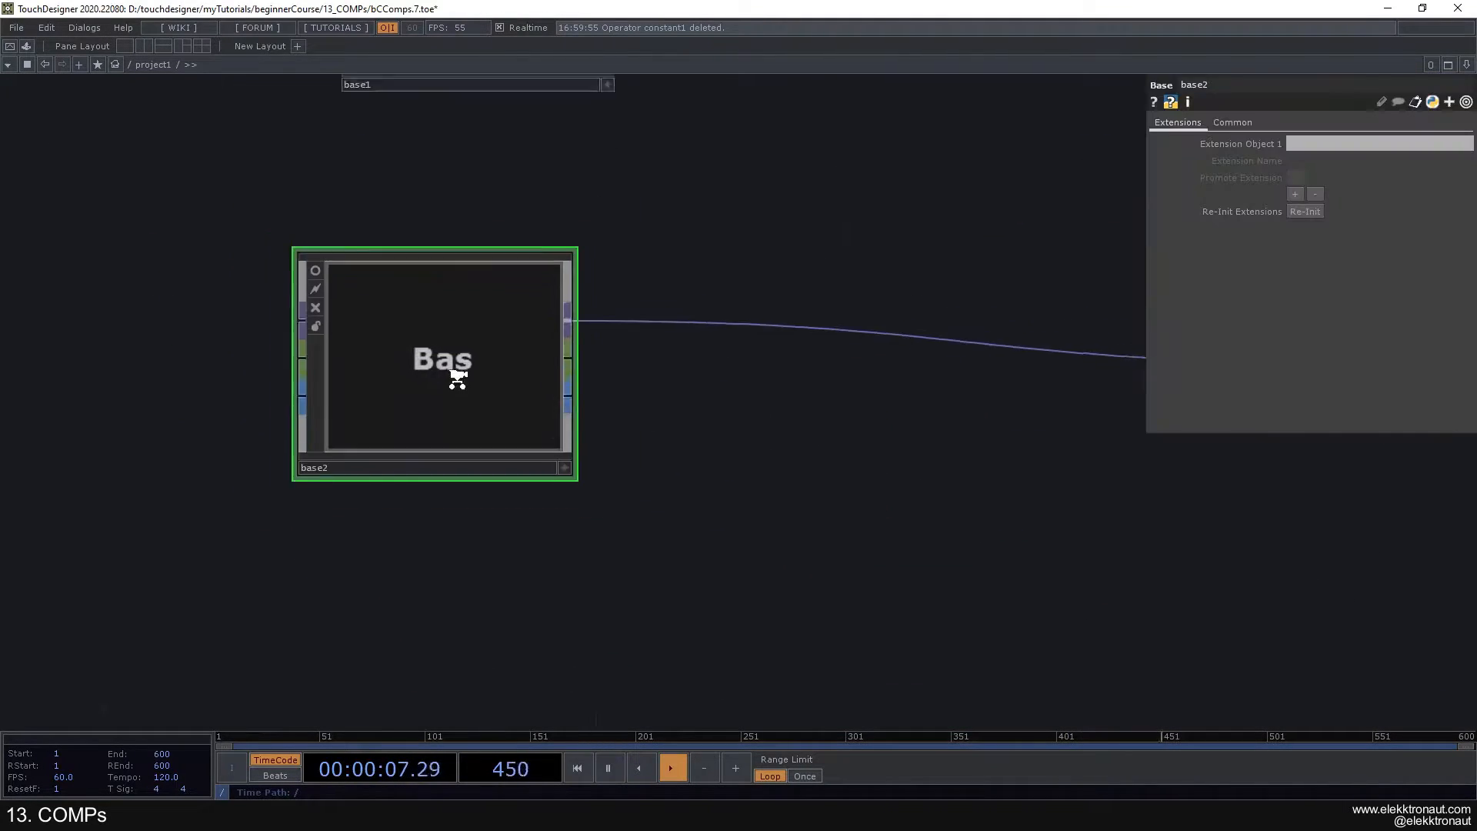
{"action": "scroll", "coordinate": [493, 377], "scroll_direction": "up", "scroll_amount": 1}
{"action": "scroll", "coordinate": [996, 416], "scroll_direction": "down", "scroll_amount": 4}
{"action": "left_click_drag", "start_coordinate": [269, 379], "coordinate": [505, 364]}
{"action": "left_click_drag", "start_coordinate": [756, 422], "coordinate": [648, 424]}
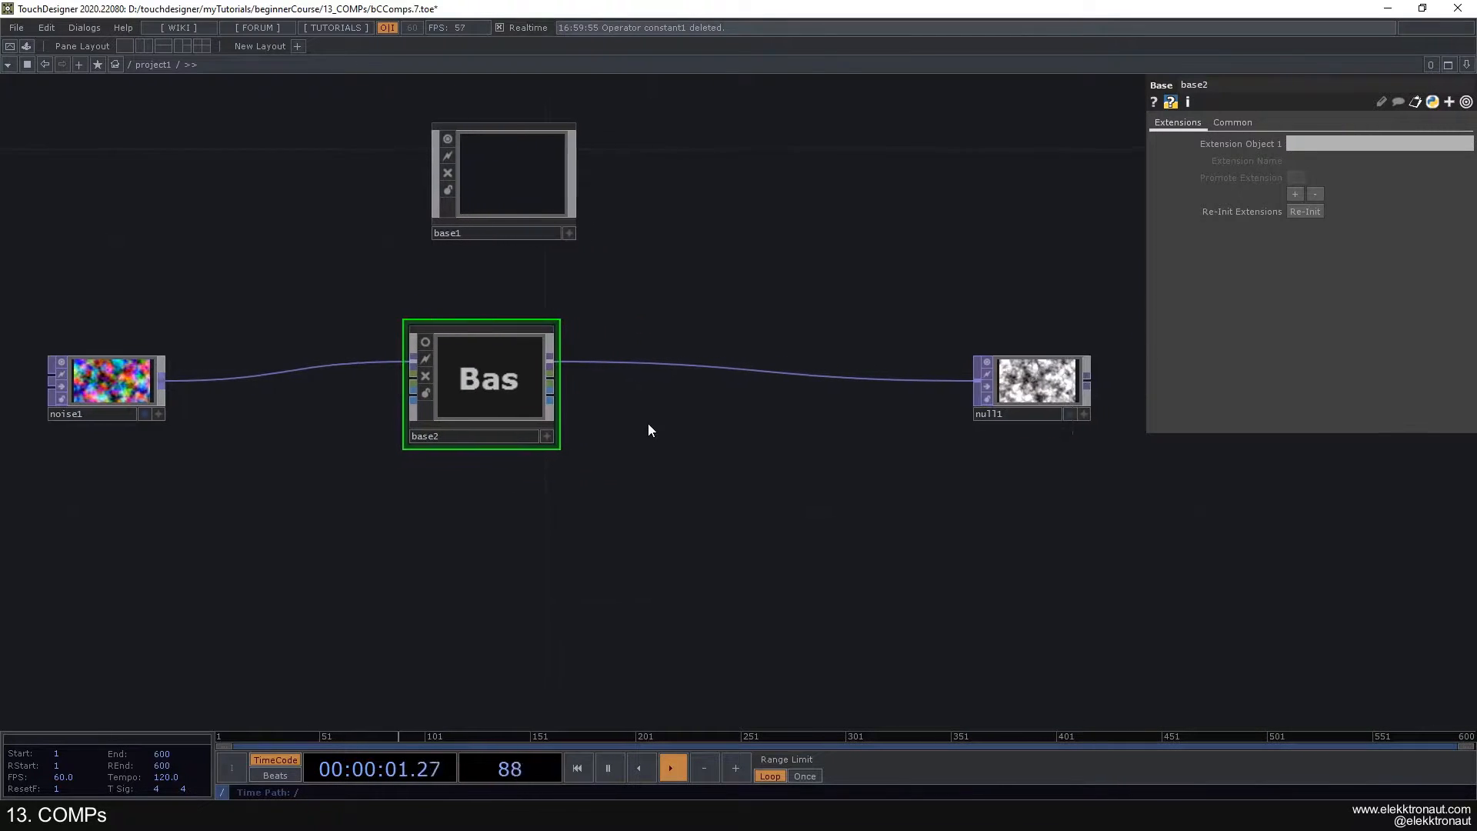
{"action": "left_click_drag", "start_coordinate": [568, 395], "coordinate": [390, 372]}
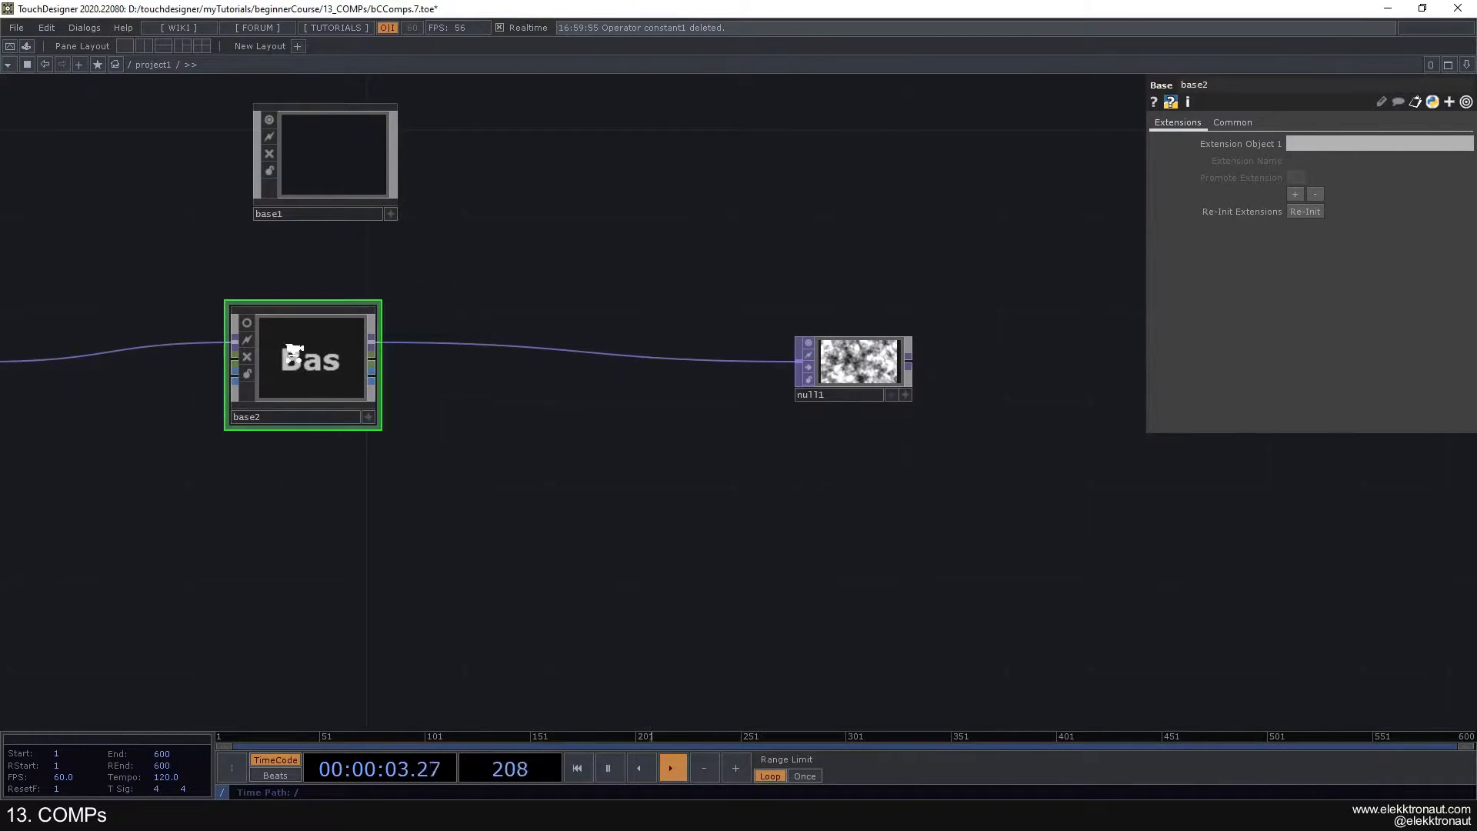
{"action": "scroll", "coordinate": [299, 353], "scroll_direction": "up", "scroll_amount": 8}
{"action": "scroll", "coordinate": [303, 355], "scroll_direction": "down", "scroll_amount": 8}
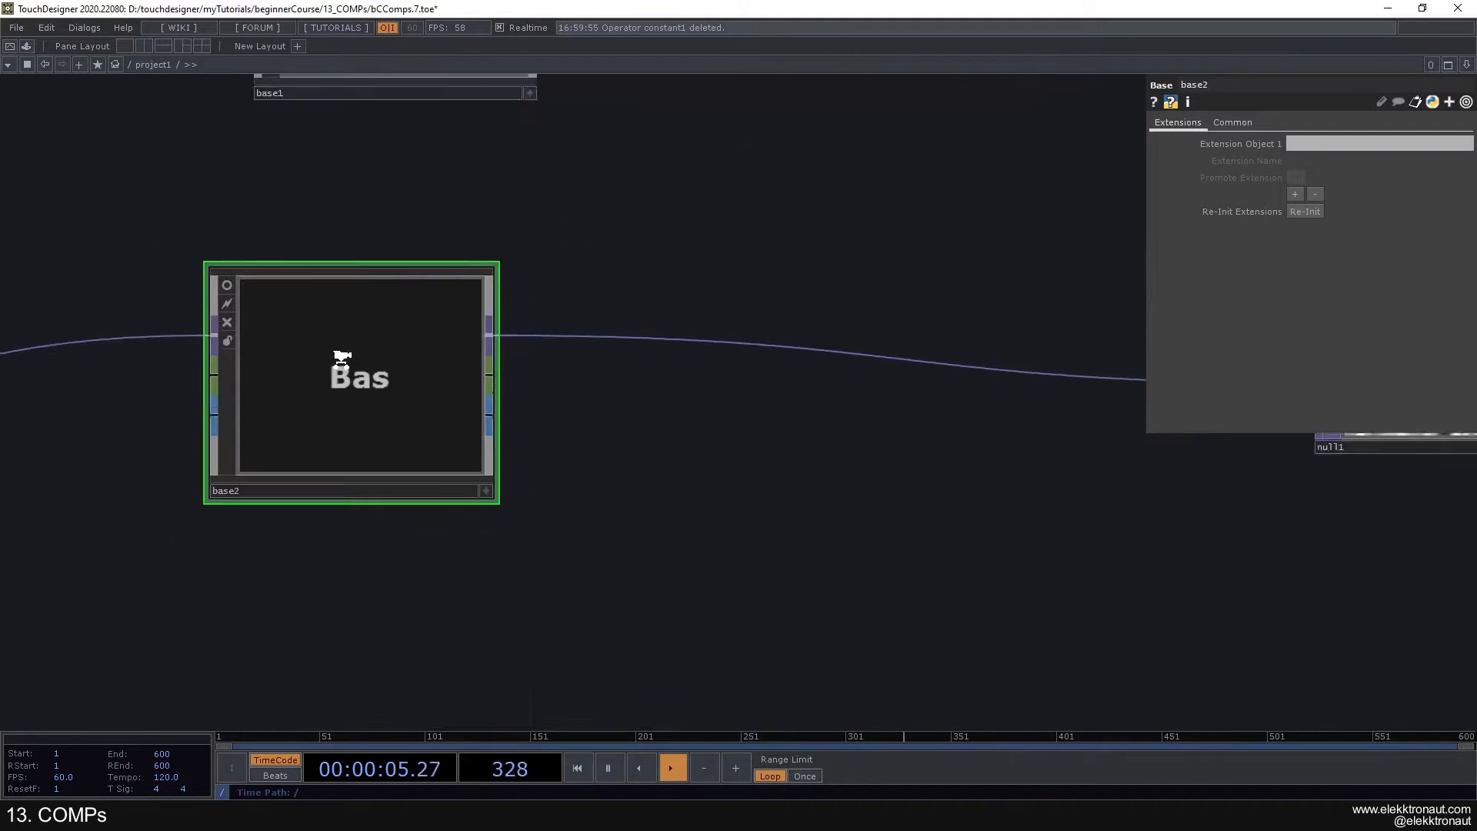
{"action": "scroll", "coordinate": [554, 444], "scroll_direction": "down", "scroll_amount": 3}
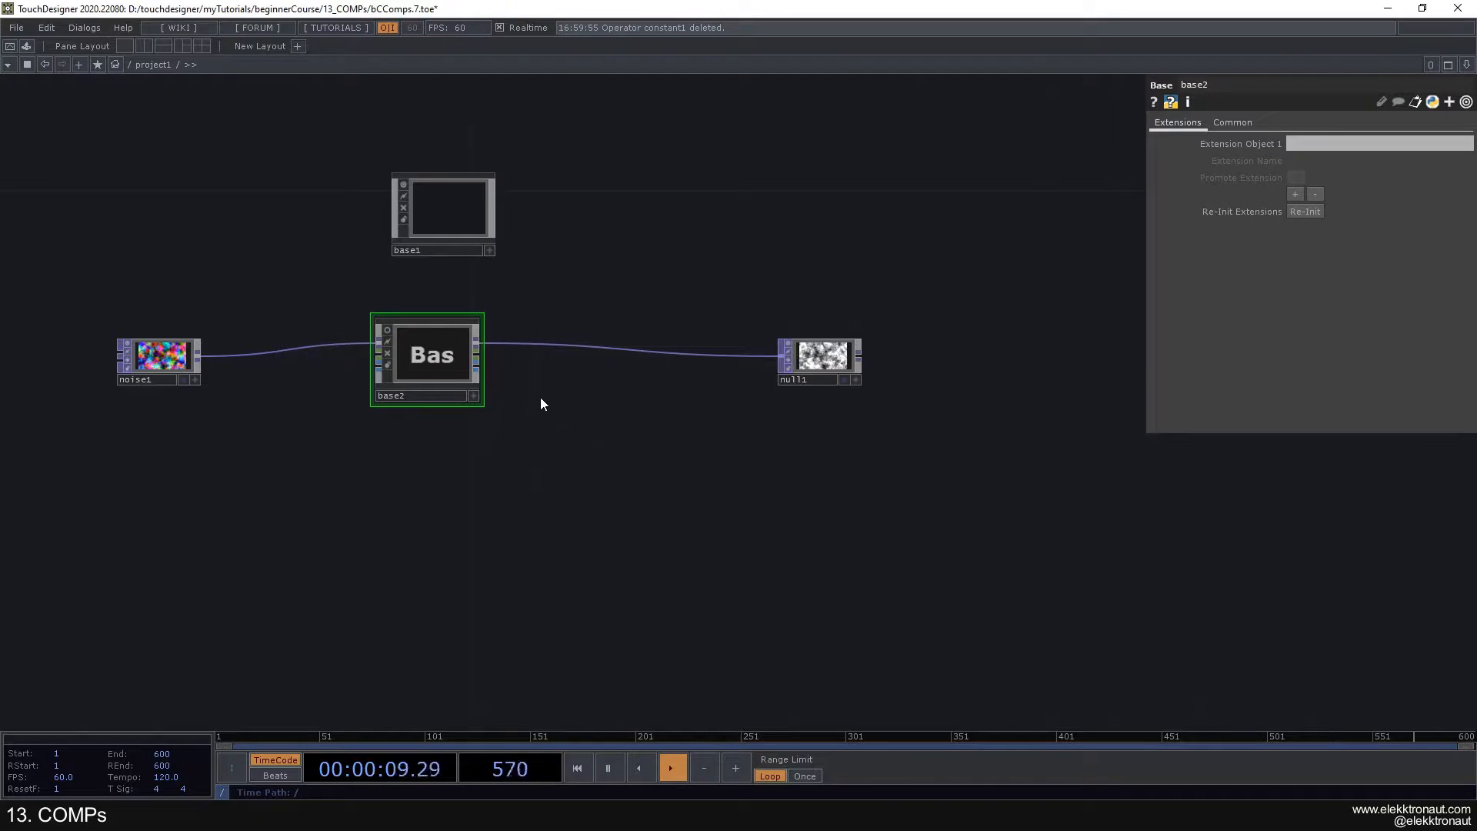
{"action": "scroll", "coordinate": [533, 556], "scroll_direction": "down", "scroll_amount": 3}
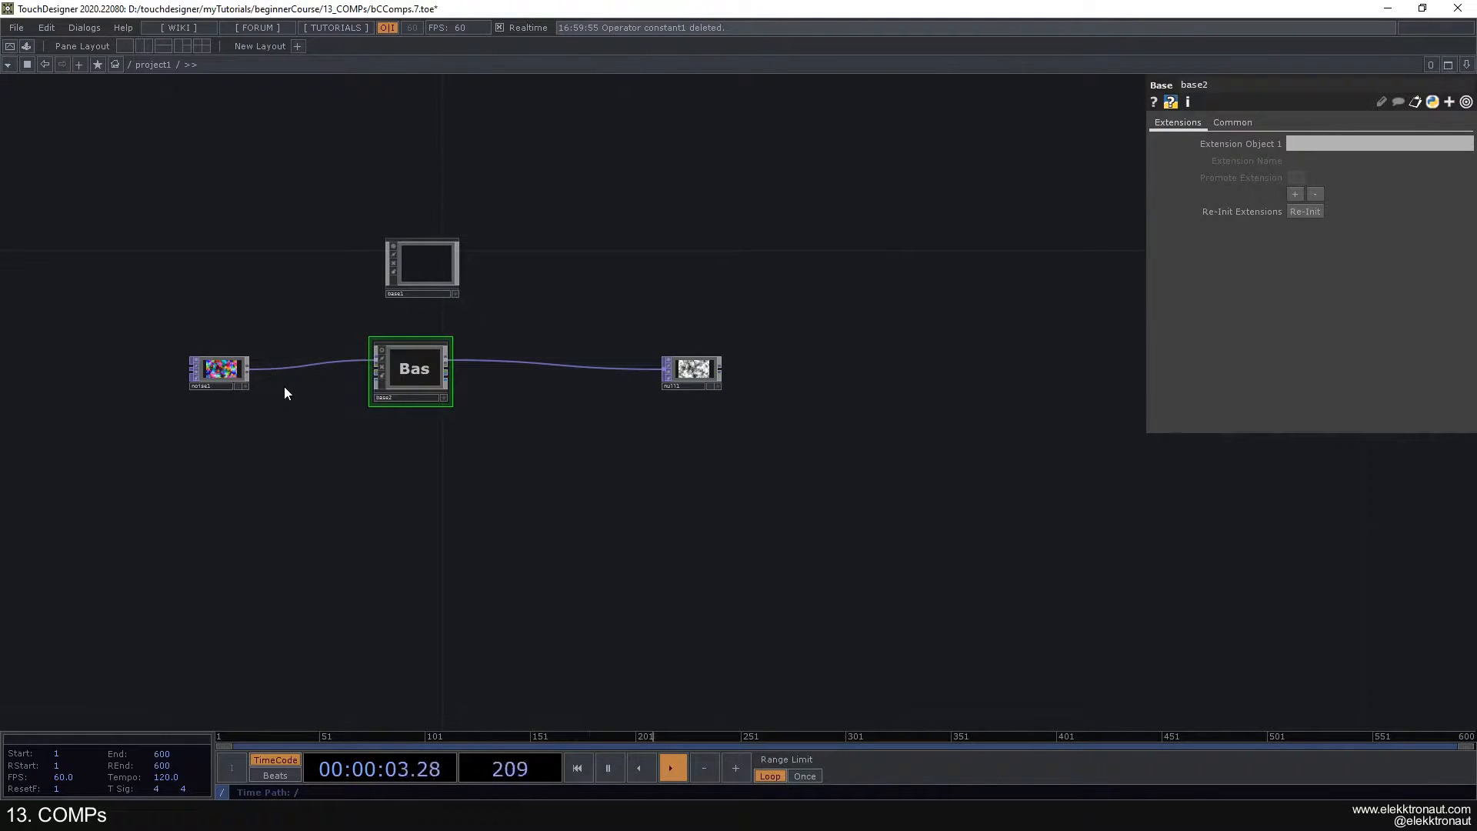
- Move the empty base1 component directly above base2 so that the two Bases line up
{"action": "left_click_drag", "start_coordinate": [311, 418], "coordinate": [318, 396]}
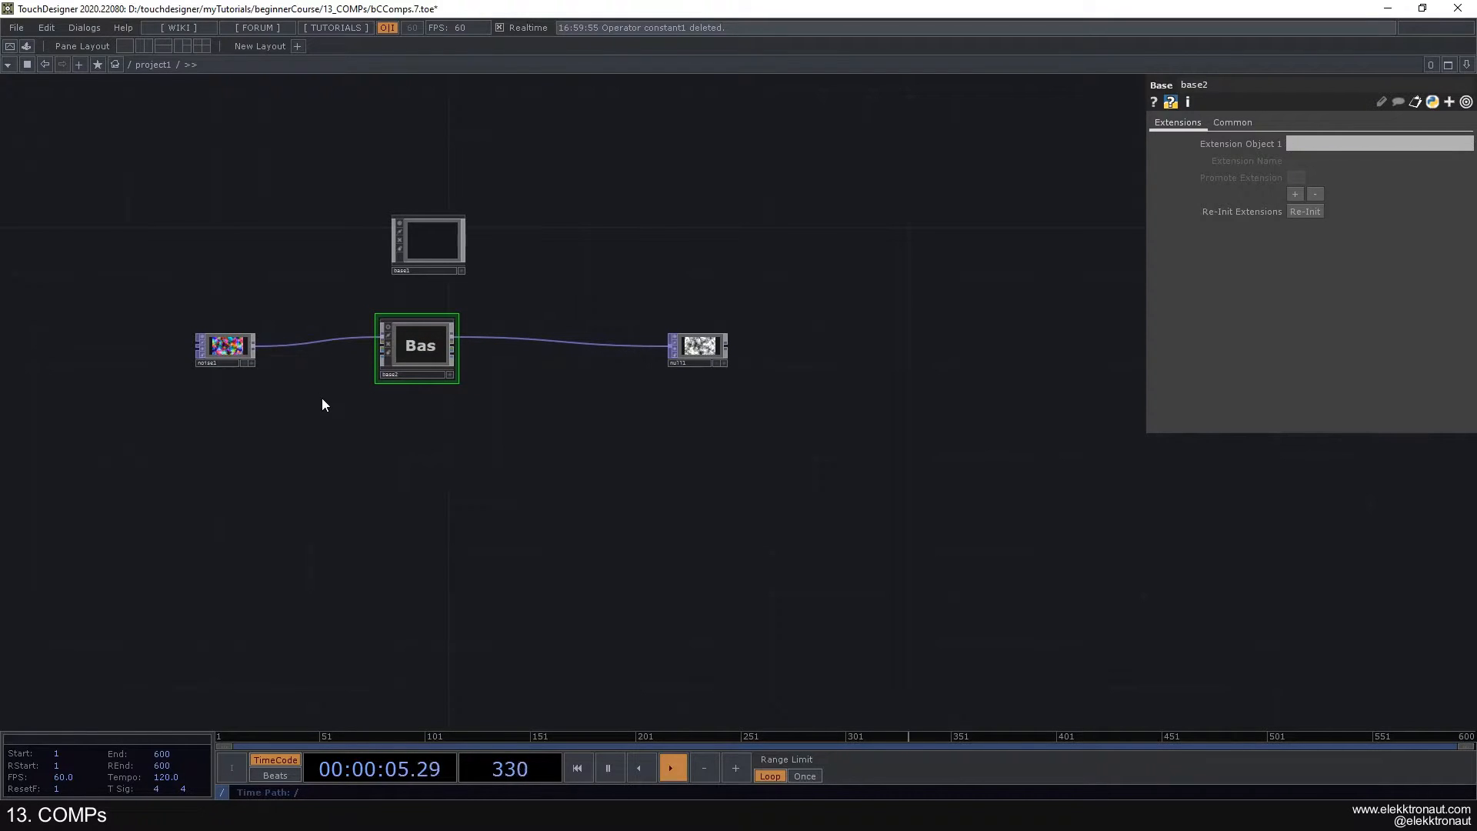
{"action": "scroll", "coordinate": [357, 352], "scroll_direction": "up", "scroll_amount": 2}
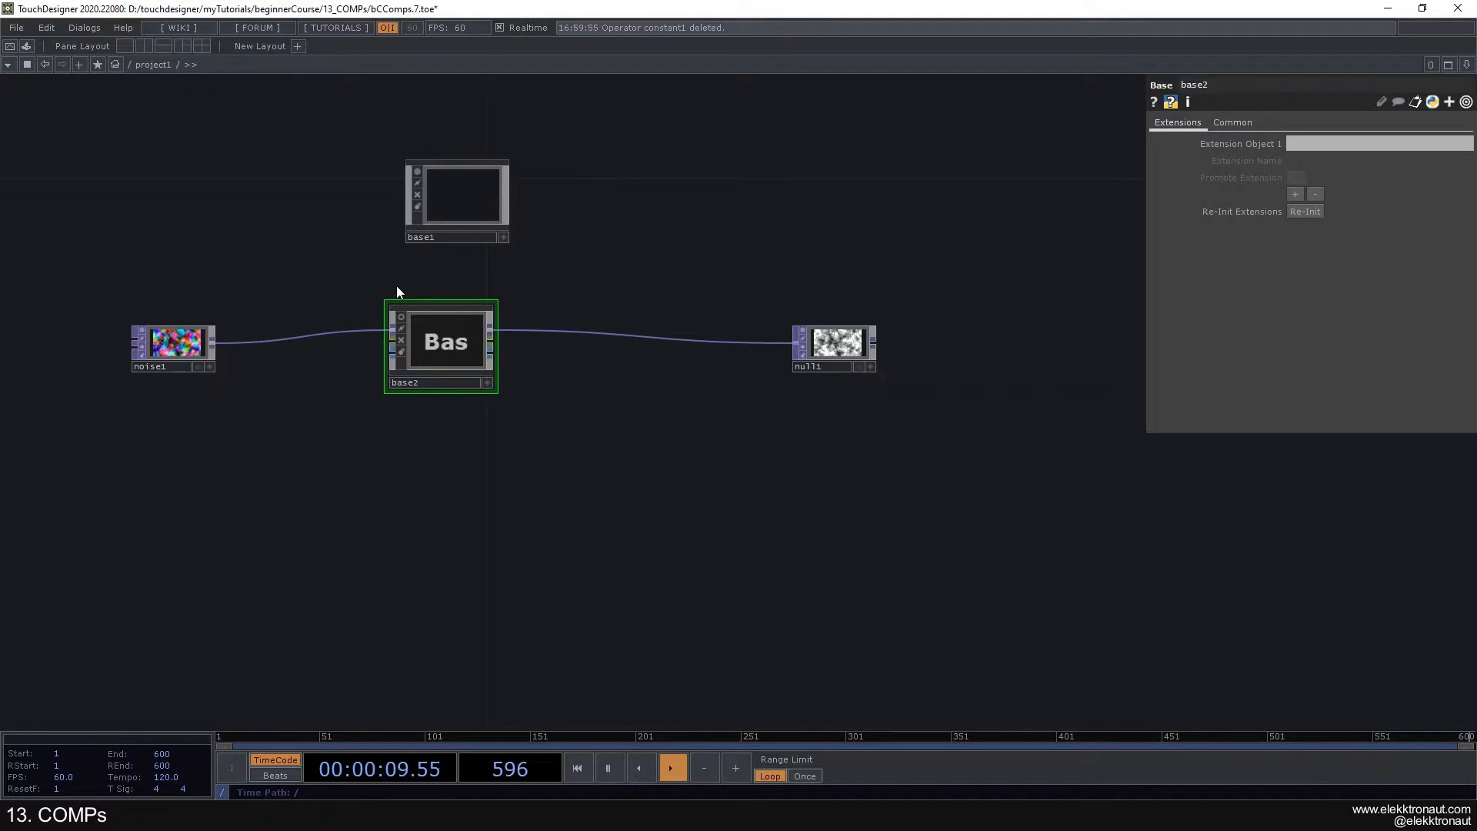
{"action": "left_click_drag", "start_coordinate": [493, 220], "coordinate": [476, 218]}
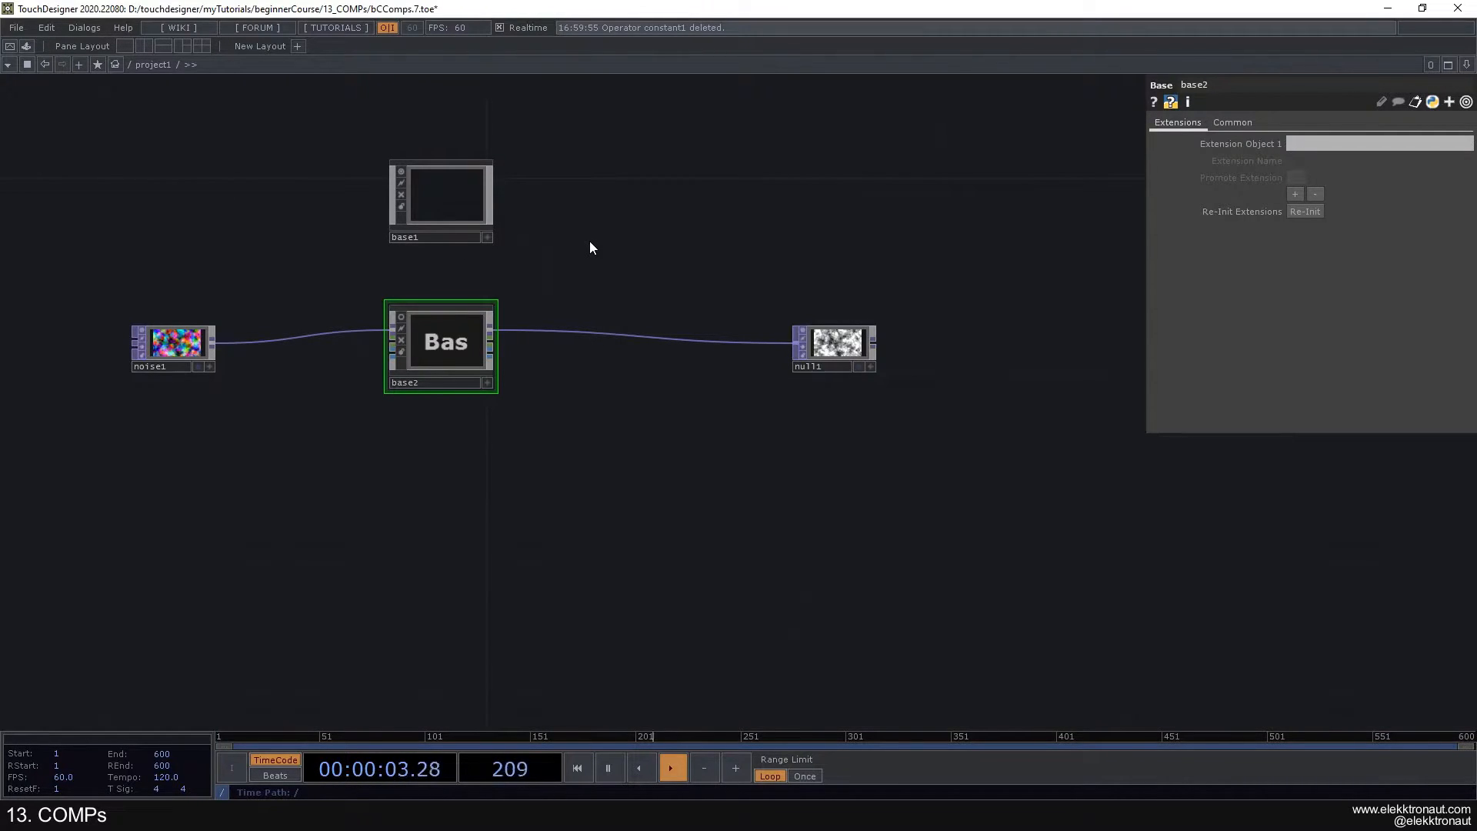
{"action": "left_click_drag", "start_coordinate": [567, 390], "coordinate": [671, 422]}
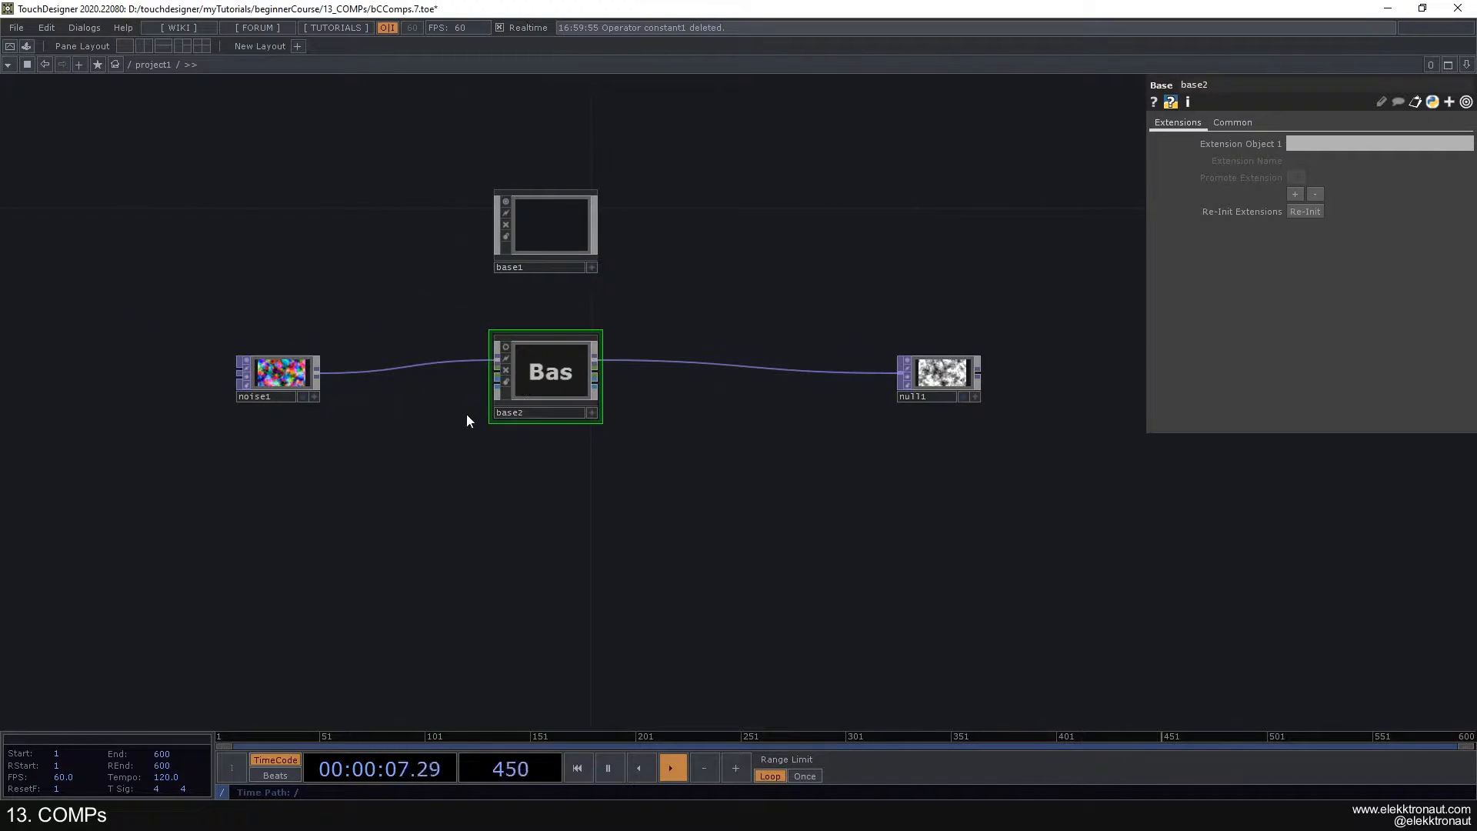
{"action": "mouse_move", "coordinate": [483, 417]}
{"action": "left_mouse_down"}
{"action": "mouse_move", "coordinate": [425, 445]}
{"action": "mouse_move", "coordinate": [467, 435]}
{"action": "left_mouse_up"}
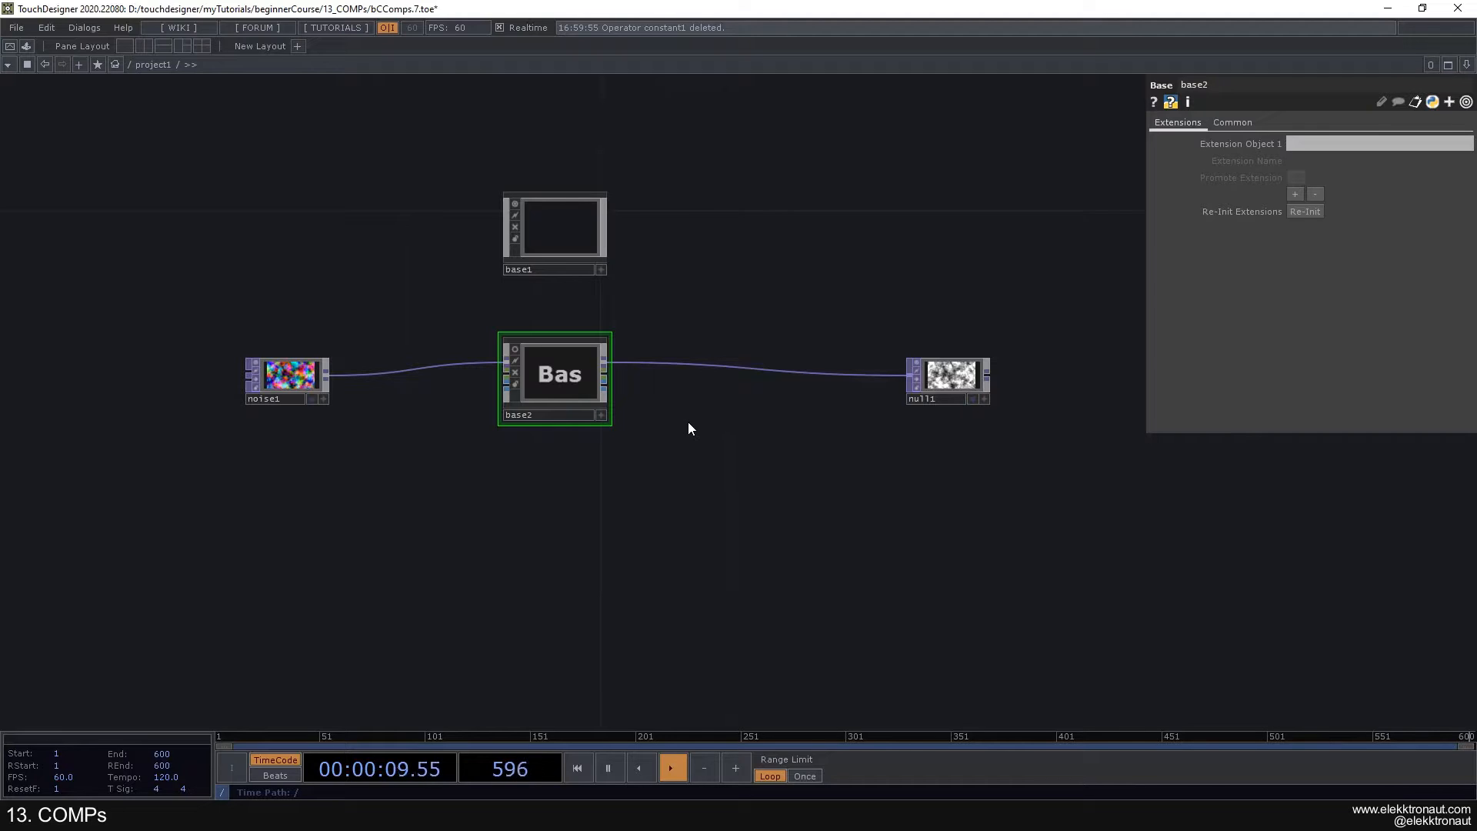
{"action": "scroll", "coordinate": [686, 424], "scroll_direction": "up", "scroll_amount": 3}
{"action": "scroll", "coordinate": [687, 423], "scroll_direction": "down", "scroll_amount": 3}
{"action": "left_click_drag", "start_coordinate": [486, 474], "coordinate": [482, 482]}
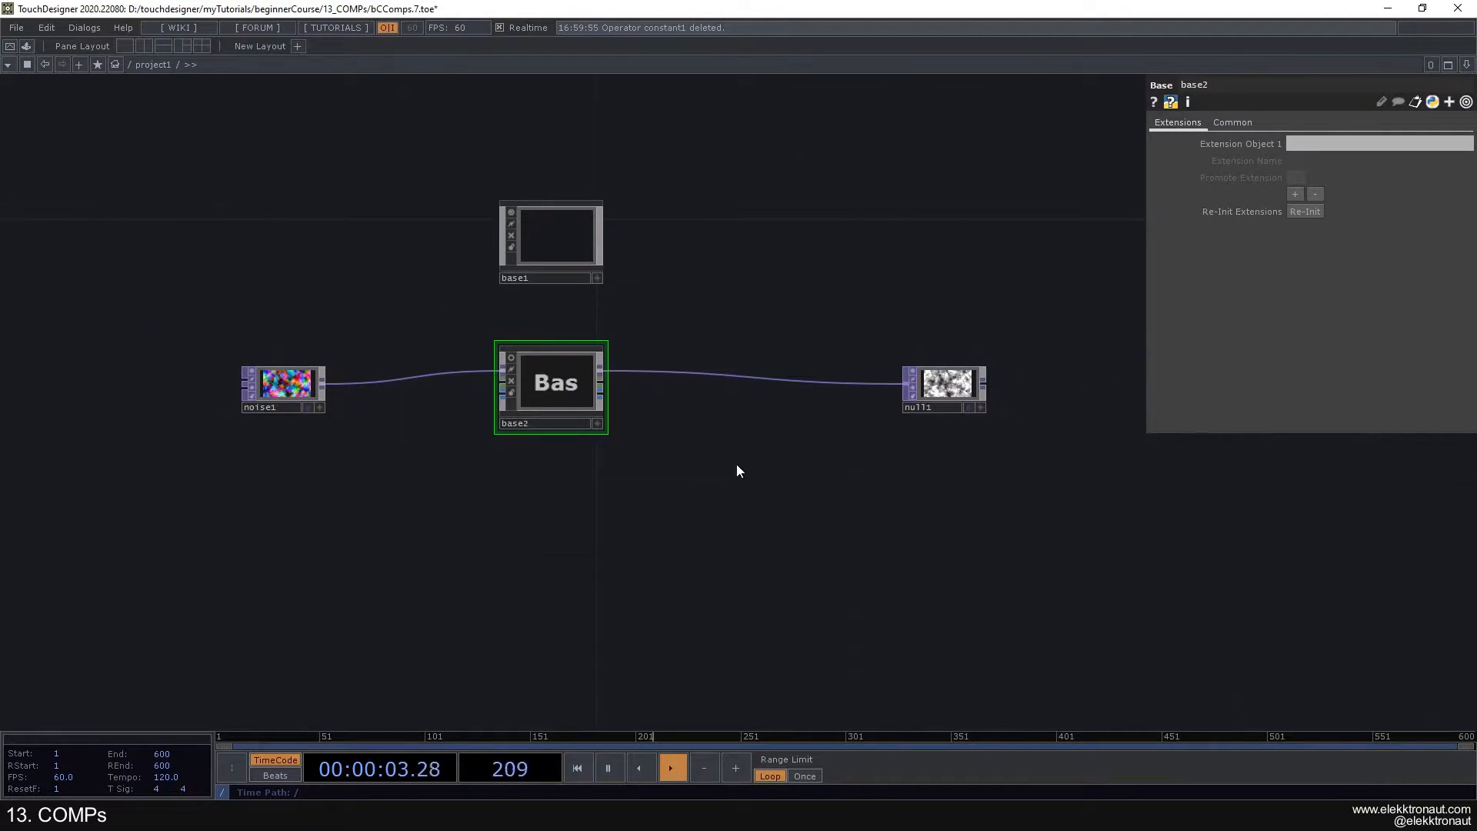
{"action": "left_click_drag", "start_coordinate": [743, 441], "coordinate": [676, 424]}
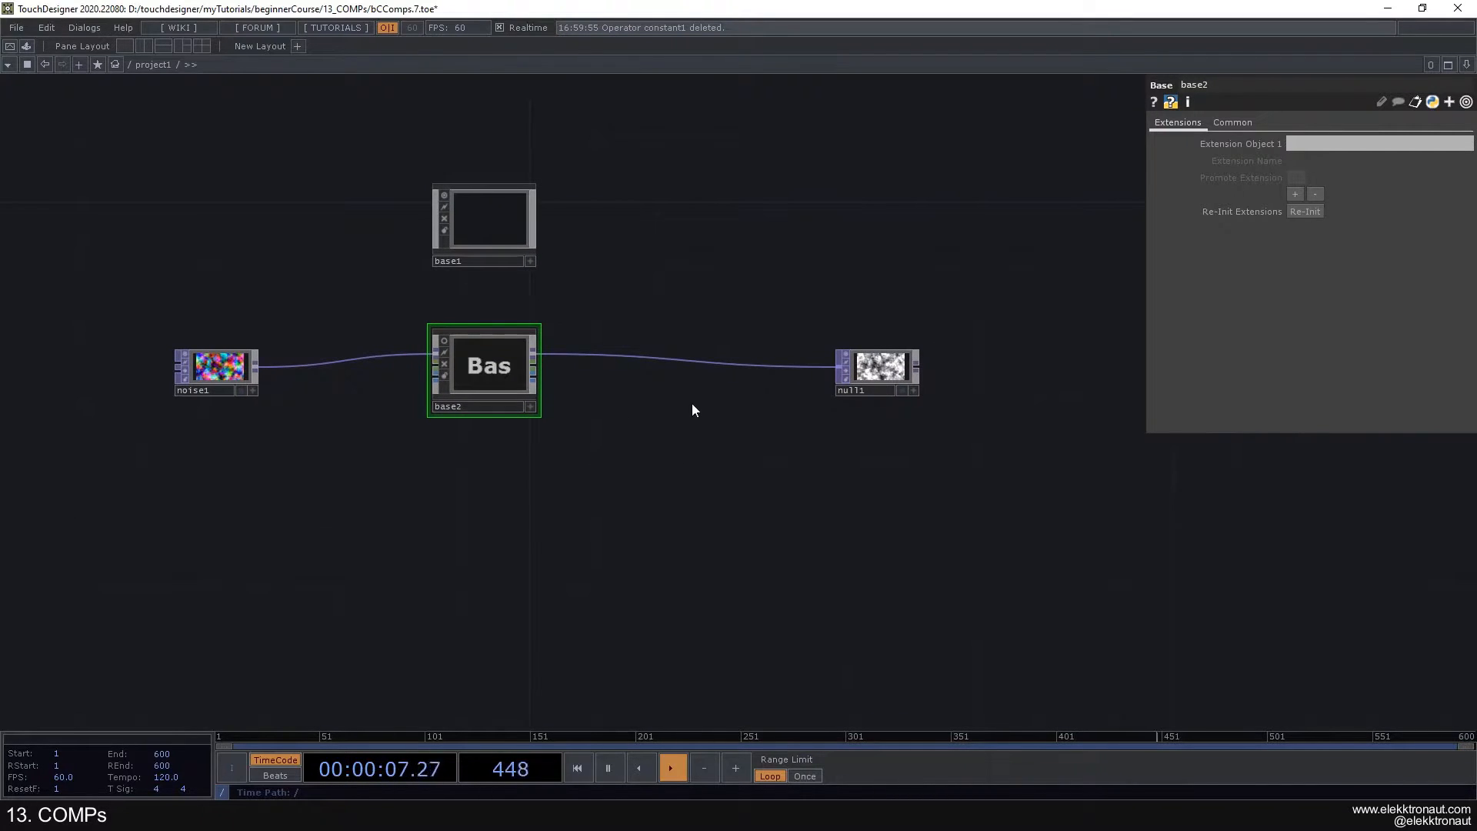
- Check the Save Component .tox option available for base2 without running it
{"action": "right_click", "coordinate": [491, 360]}
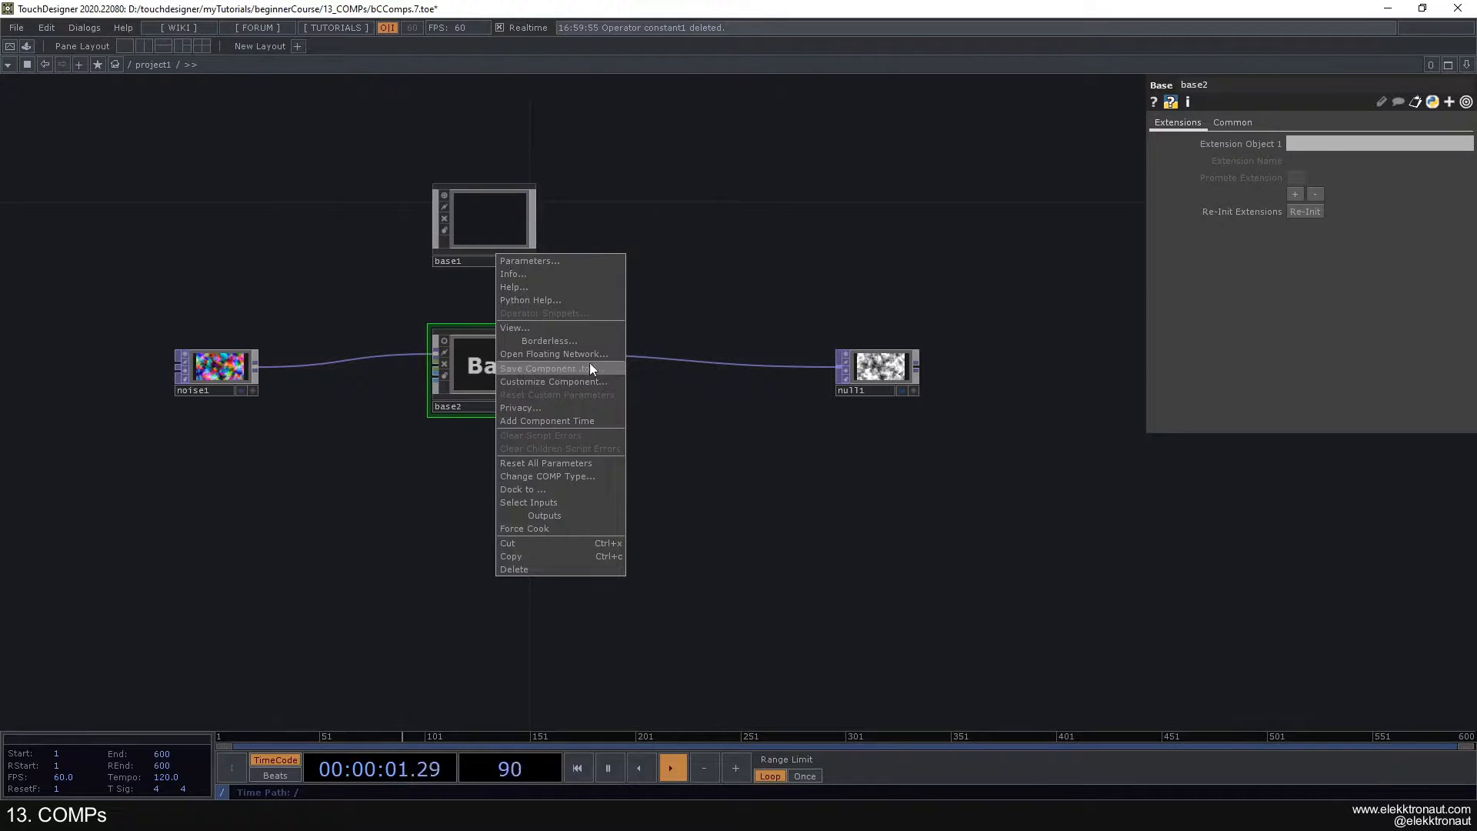
{"action": "left_click", "coordinate": [668, 379]}
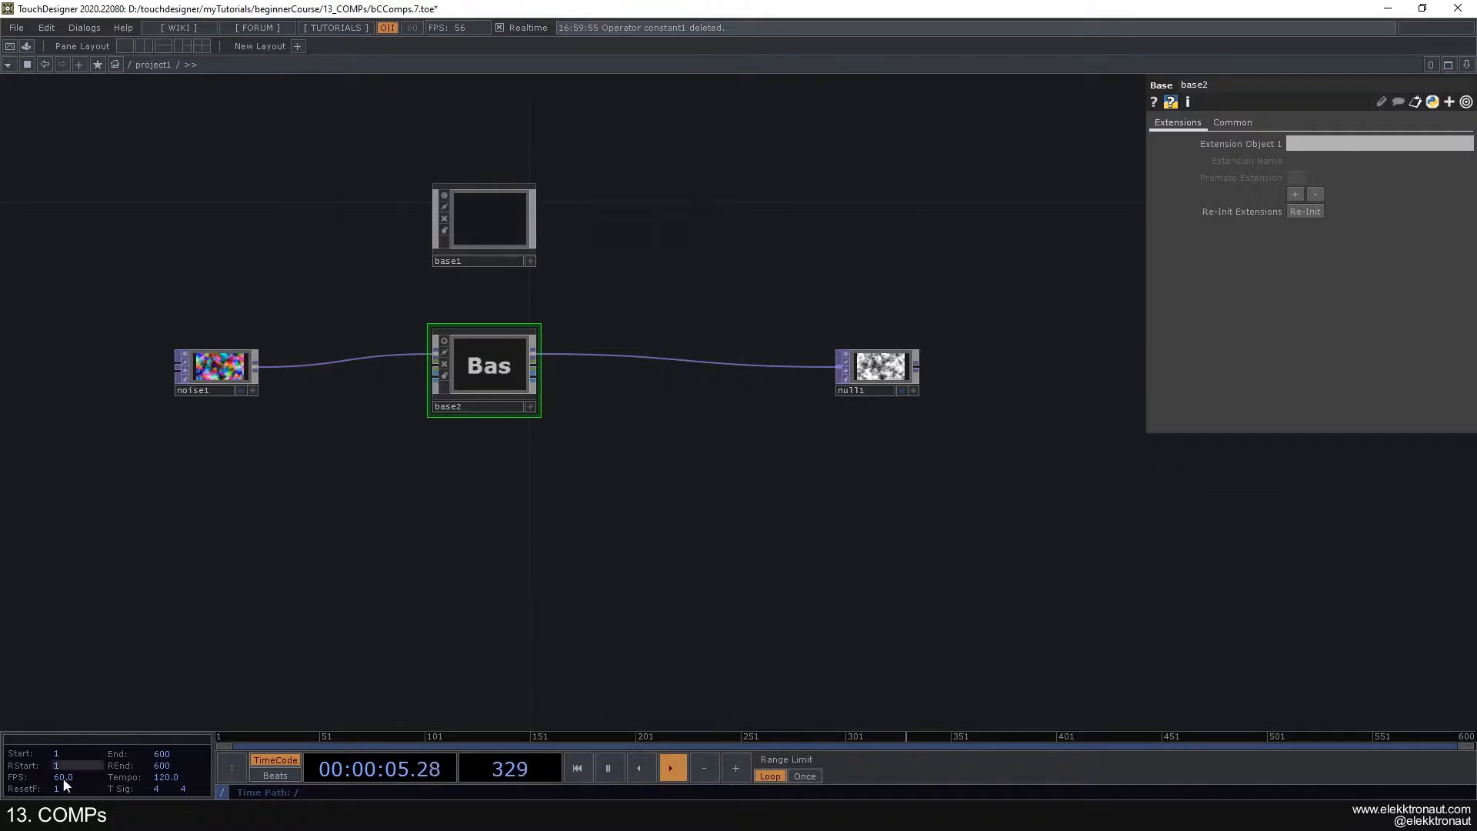
{"action": "scroll", "coordinate": [554, 369], "scroll_direction": "up", "scroll_amount": 2}
{"action": "scroll", "coordinate": [539, 381], "scroll_direction": "down", "scroll_amount": 2}
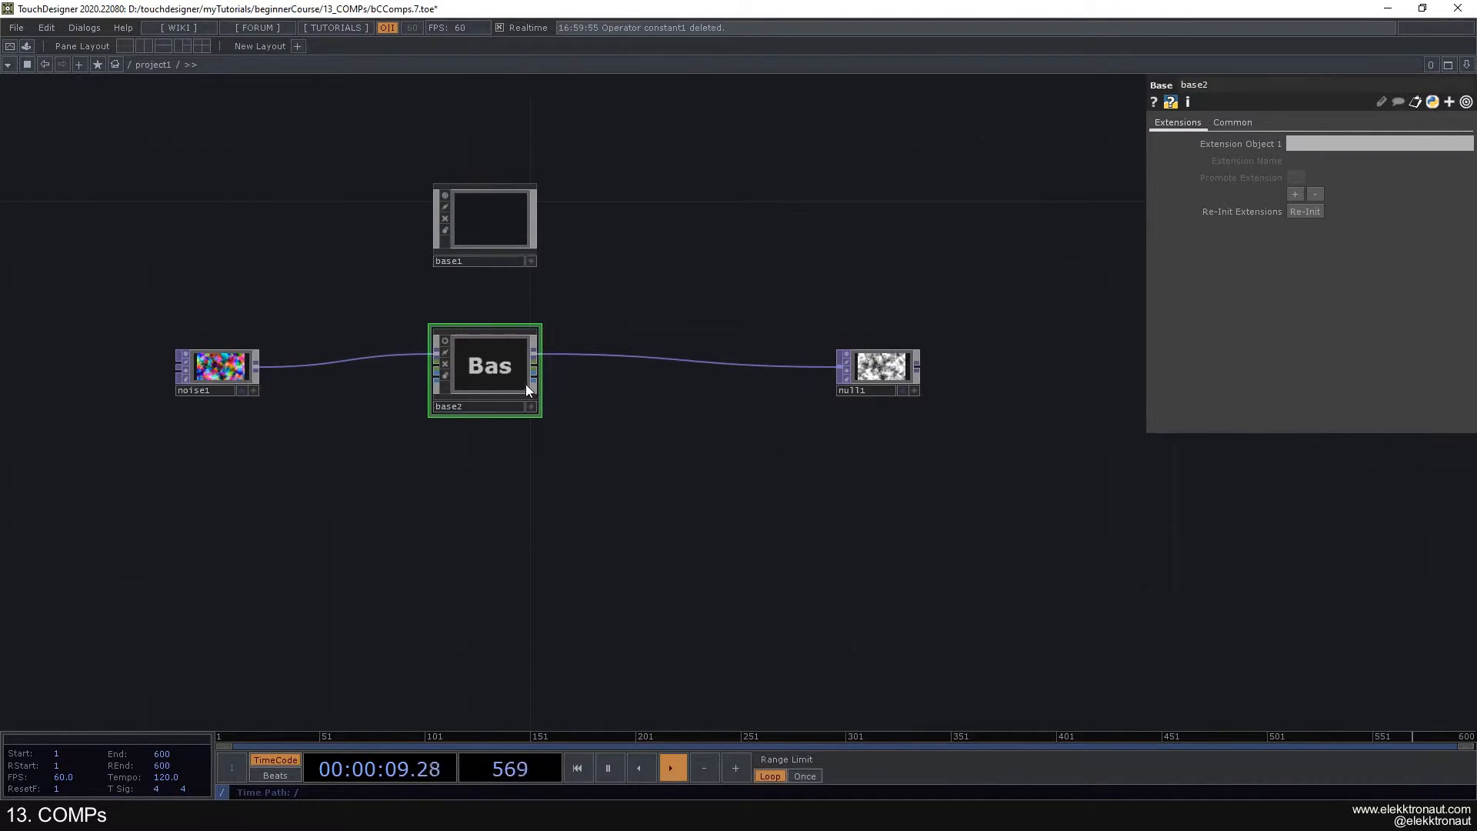
- Open the Palette and store base2 in the FX folder of My Components
{"action": "scroll", "coordinate": [506, 363], "scroll_direction": "up", "scroll_amount": 2}
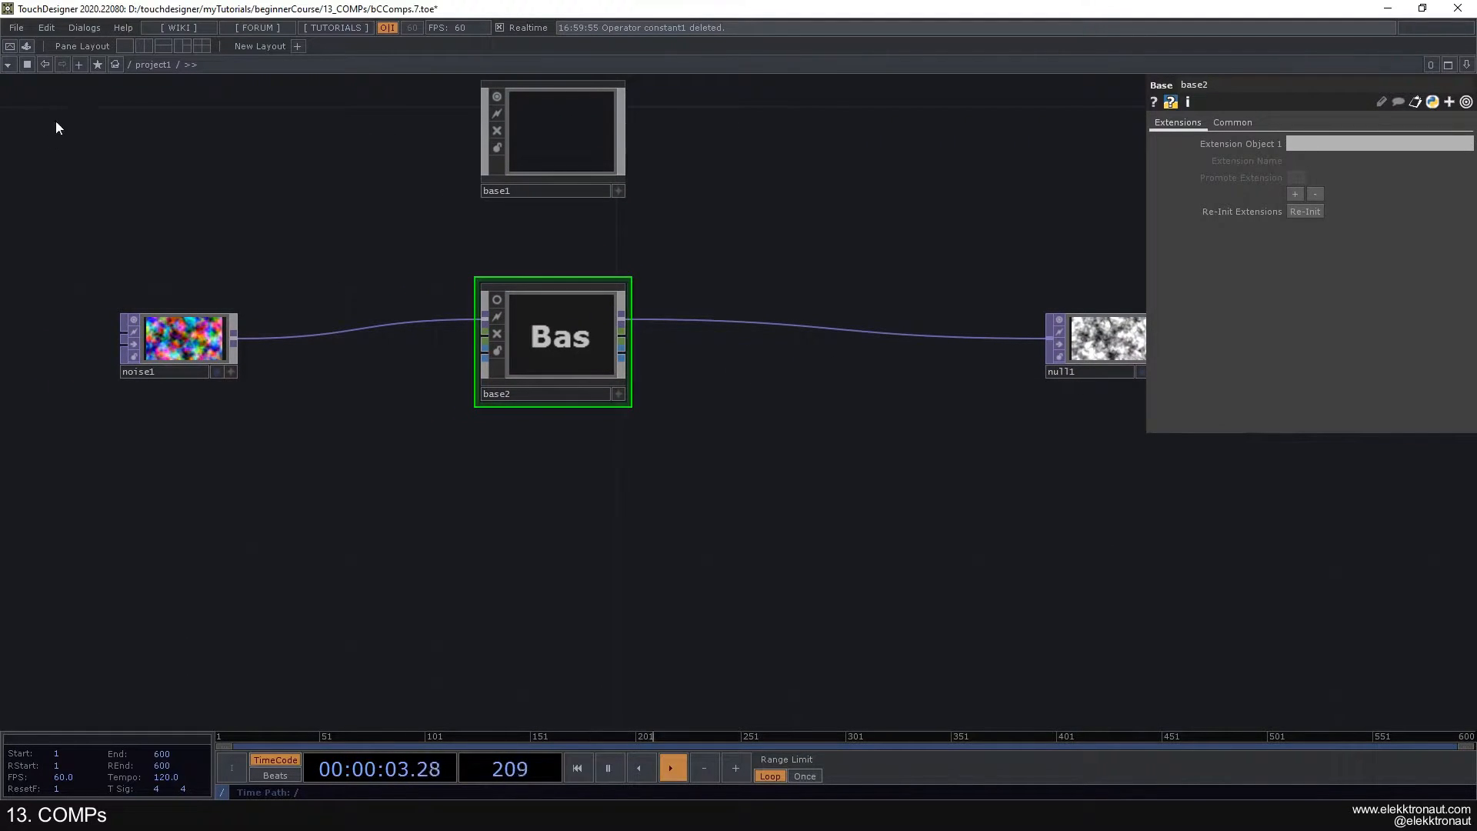
{"action": "left_click", "coordinate": [27, 46]}
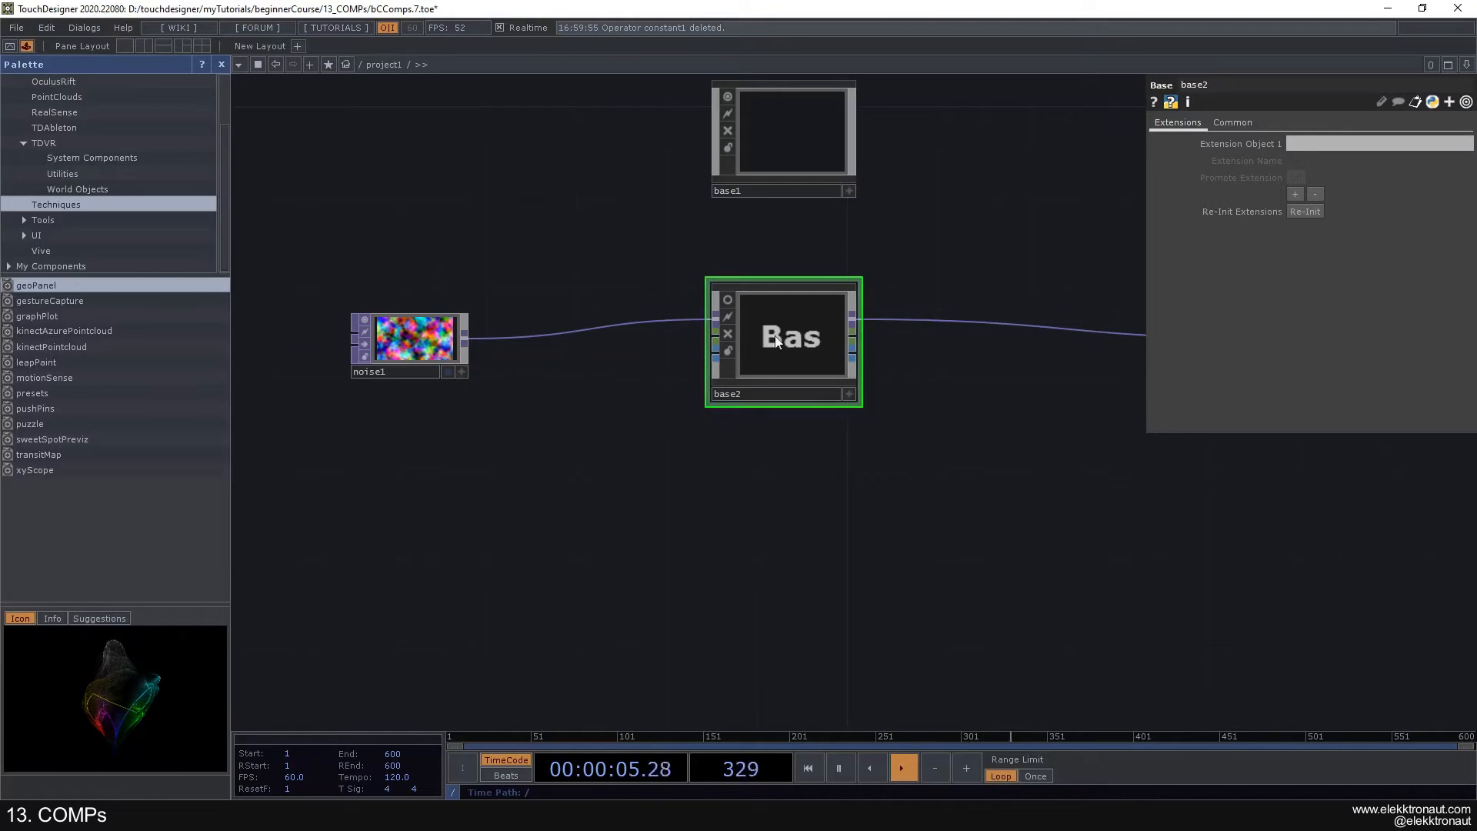
{"action": "left_click", "coordinate": [85, 266]}
{"action": "left_click", "coordinate": [97, 154]}
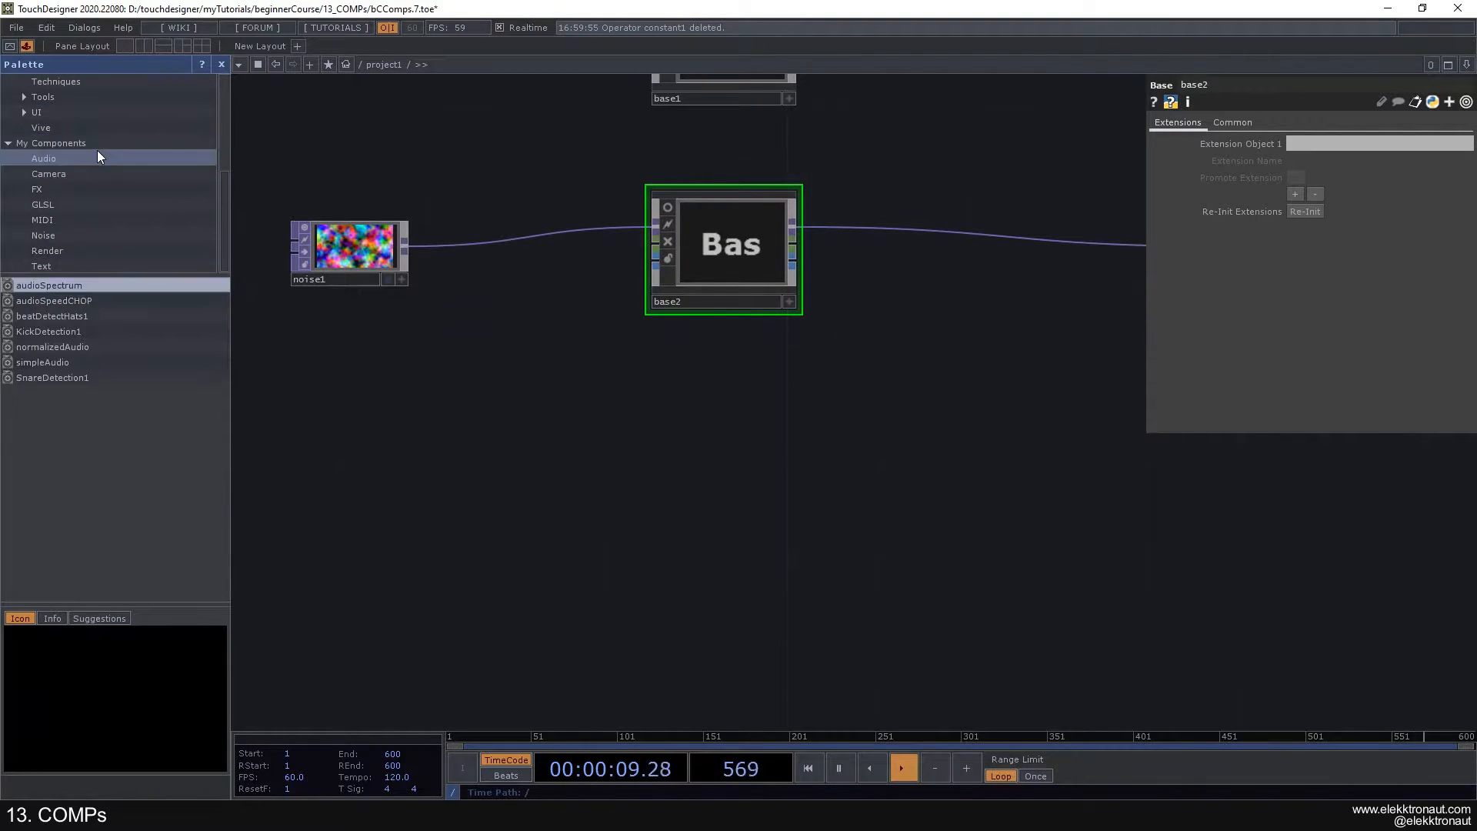
{"action": "left_click", "coordinate": [80, 189]}
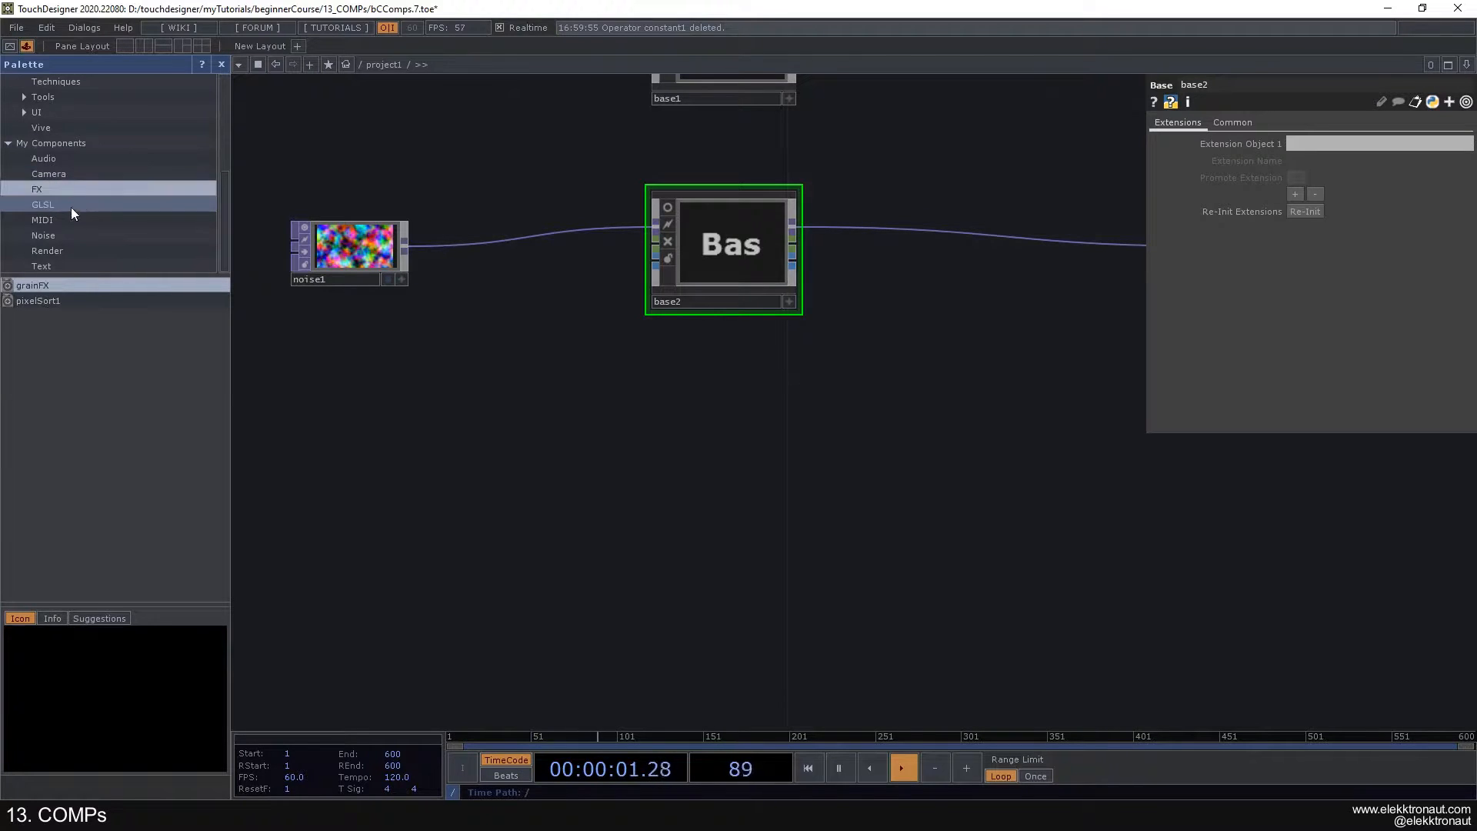
{"action": "left_click_drag", "start_coordinate": [734, 288], "coordinate": [66, 366]}
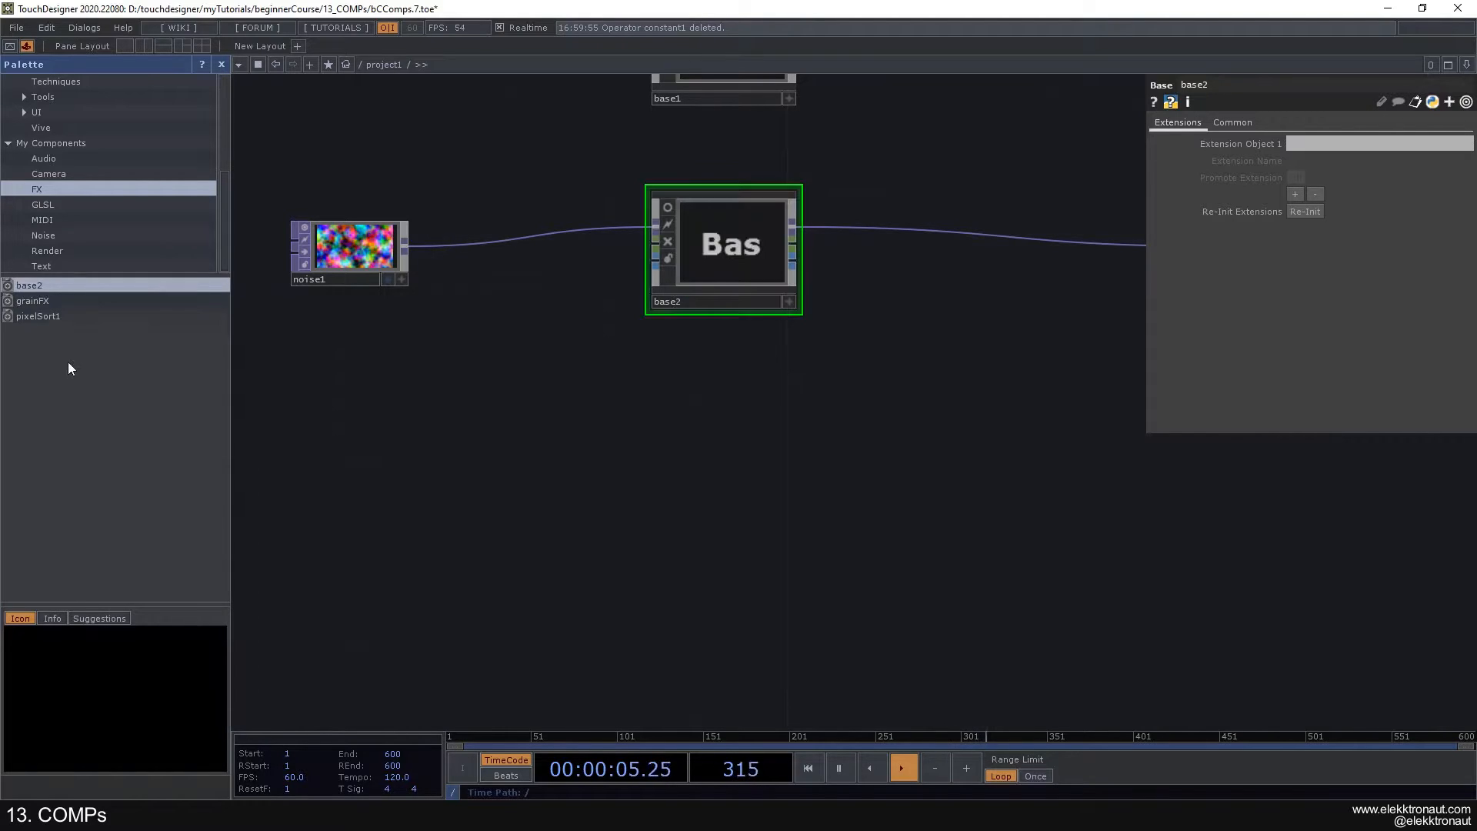
- Place a copy of the stored base2 from the Palette below the original Base and delete that copy
{"action": "left_click_drag", "start_coordinate": [34, 286], "coordinate": [593, 405]}
{"action": "left_click_drag", "start_coordinate": [696, 335], "coordinate": [713, 440]}
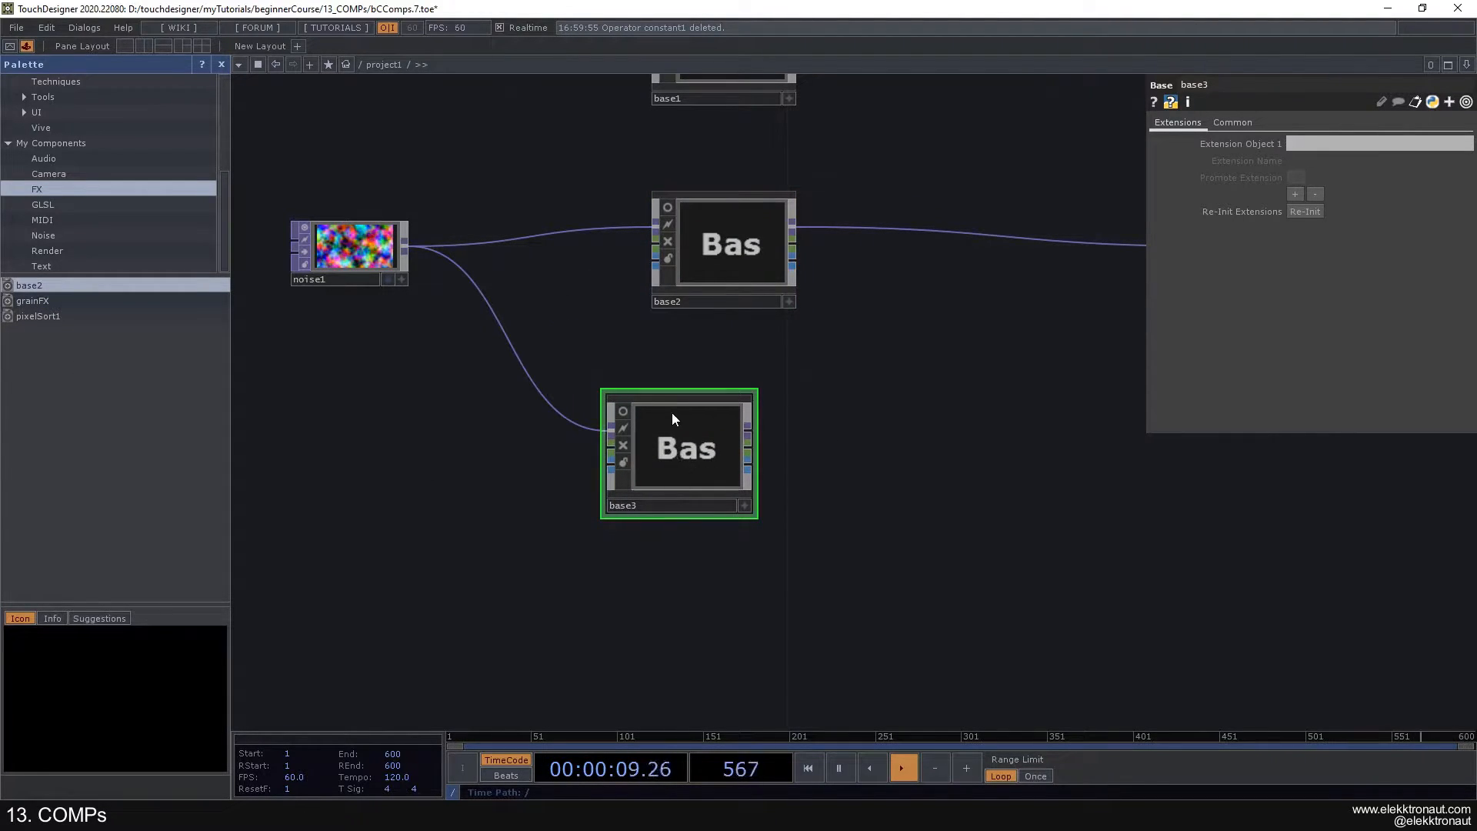
{"action": "key", "text": "Delete"}
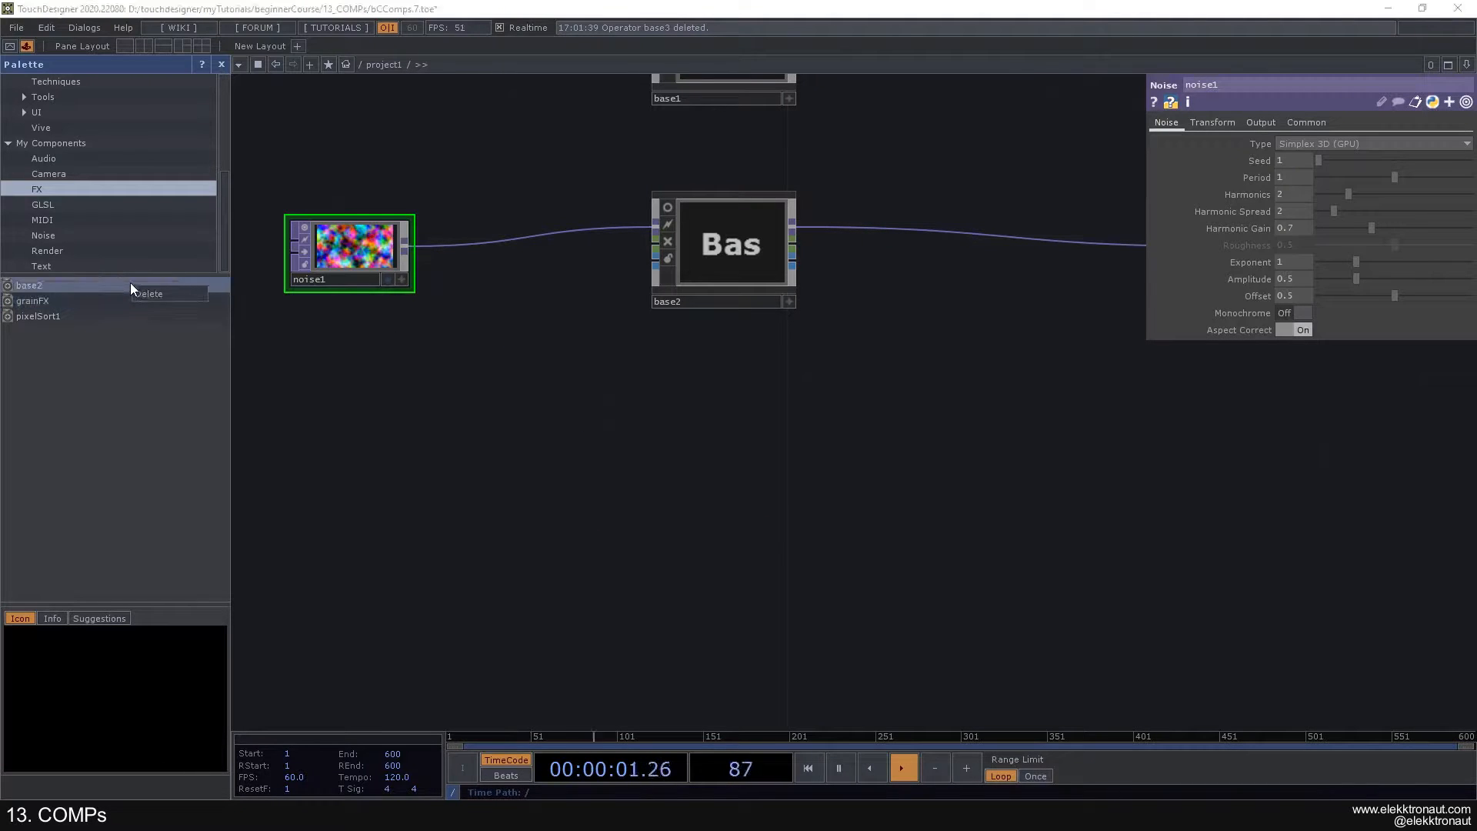
- Remove the stored base2 from the Palette's FX folder and close the Palette
{"action": "key", "text": "Delete"}
{"action": "left_click", "coordinate": [221, 65]}
{"action": "scroll", "coordinate": [579, 328], "scroll_direction": "down", "scroll_amount": 3}
{"action": "left_click_drag", "start_coordinate": [581, 330], "coordinate": [593, 449]}
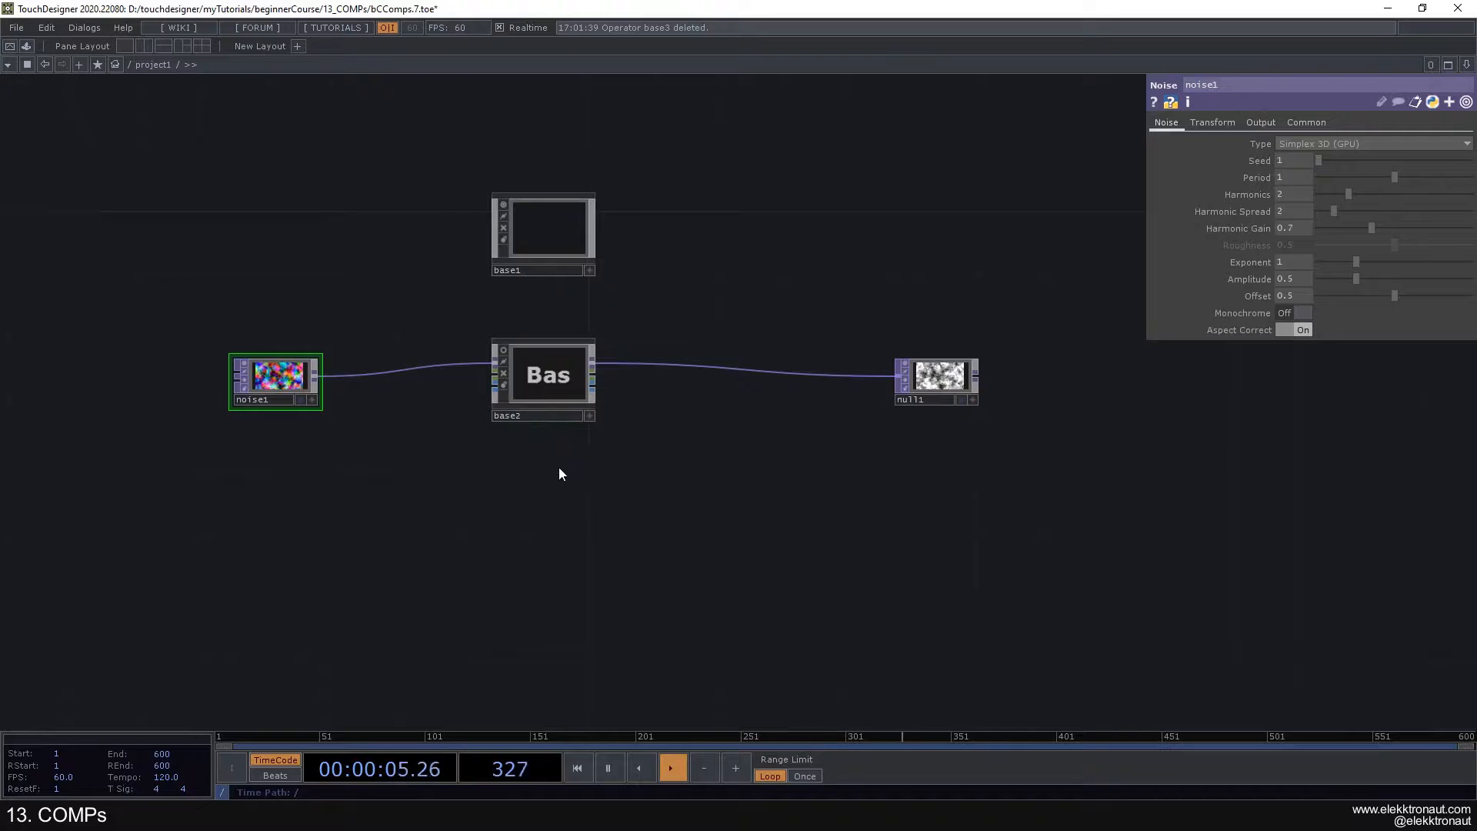
- Open Customize Component for base2, view the Custom Parameters section of the Component Editor, and close the editor
{"action": "right_click", "coordinate": [544, 363]}
{"action": "key", "text": "Escape"}
{"action": "left_click", "coordinate": [538, 369]}
{"action": "scroll", "coordinate": [557, 358], "scroll_direction": "up", "scroll_amount": 3}
{"action": "right_click", "coordinate": [560, 363]}
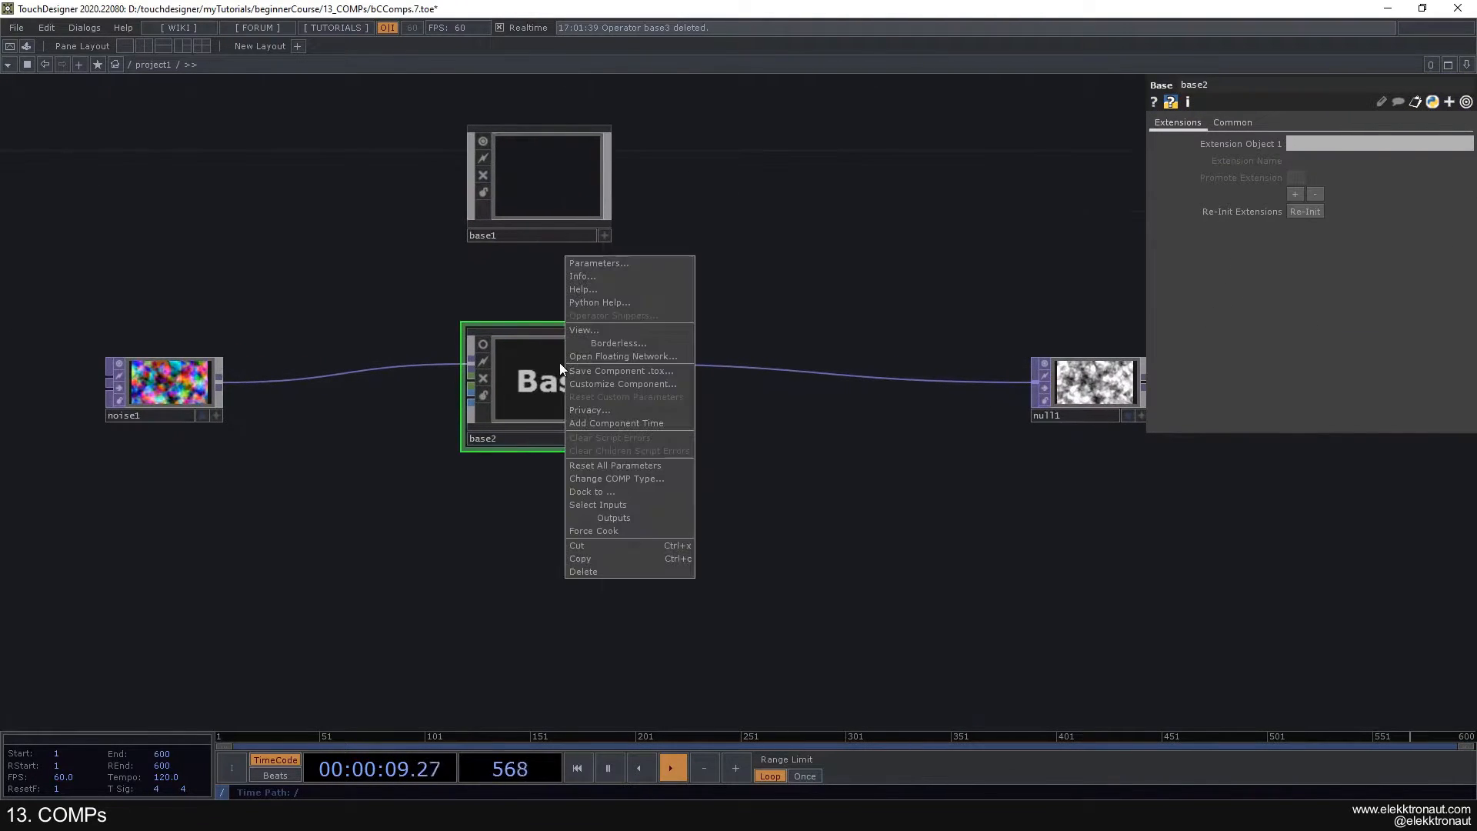
{"action": "left_click", "coordinate": [627, 385]}
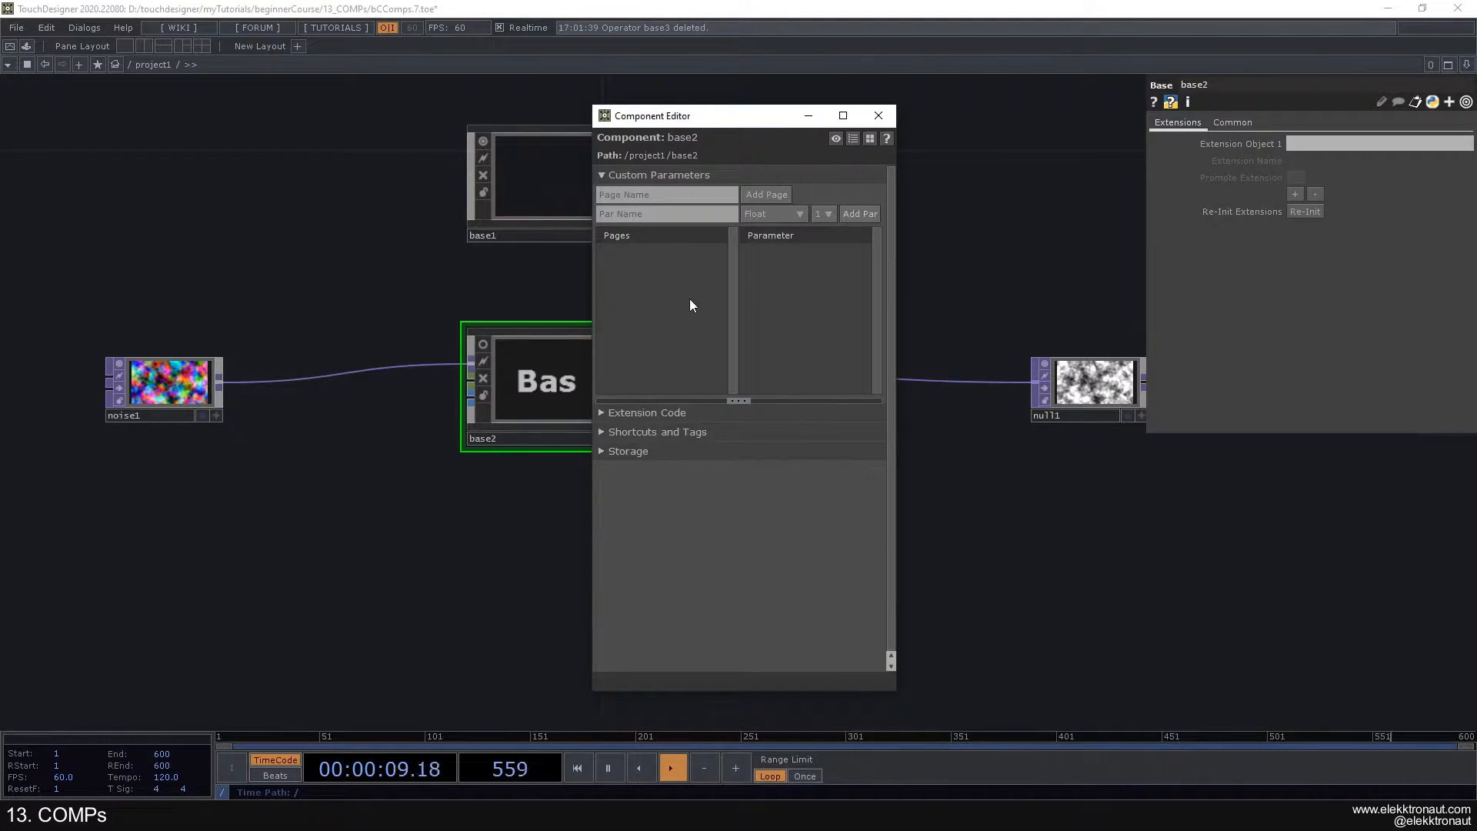
{"action": "left_click", "coordinate": [878, 116]}
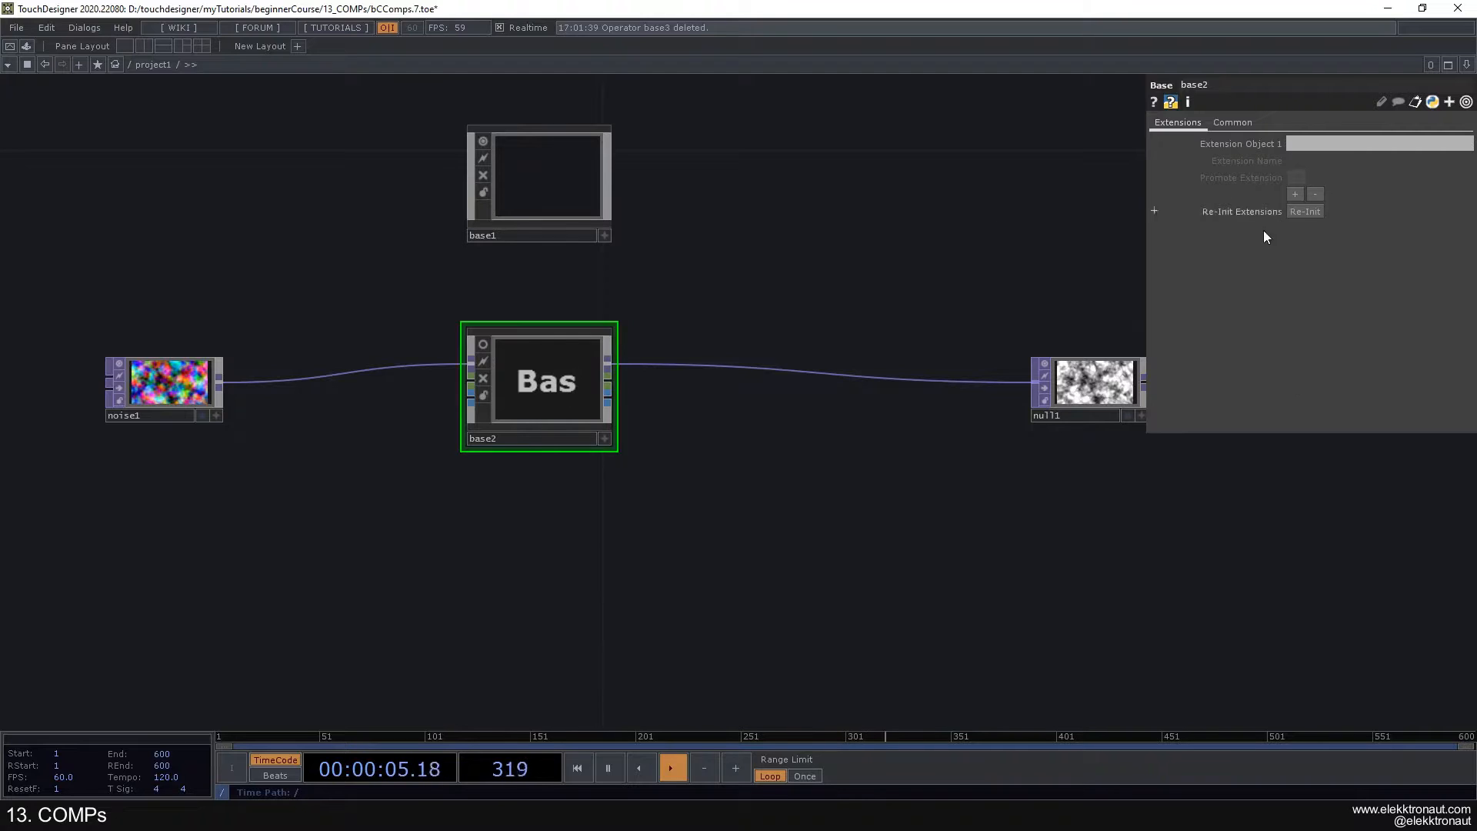
- Look inside base2 at its In and Out operator chains and return to project1
{"action": "key", "text": "i"}
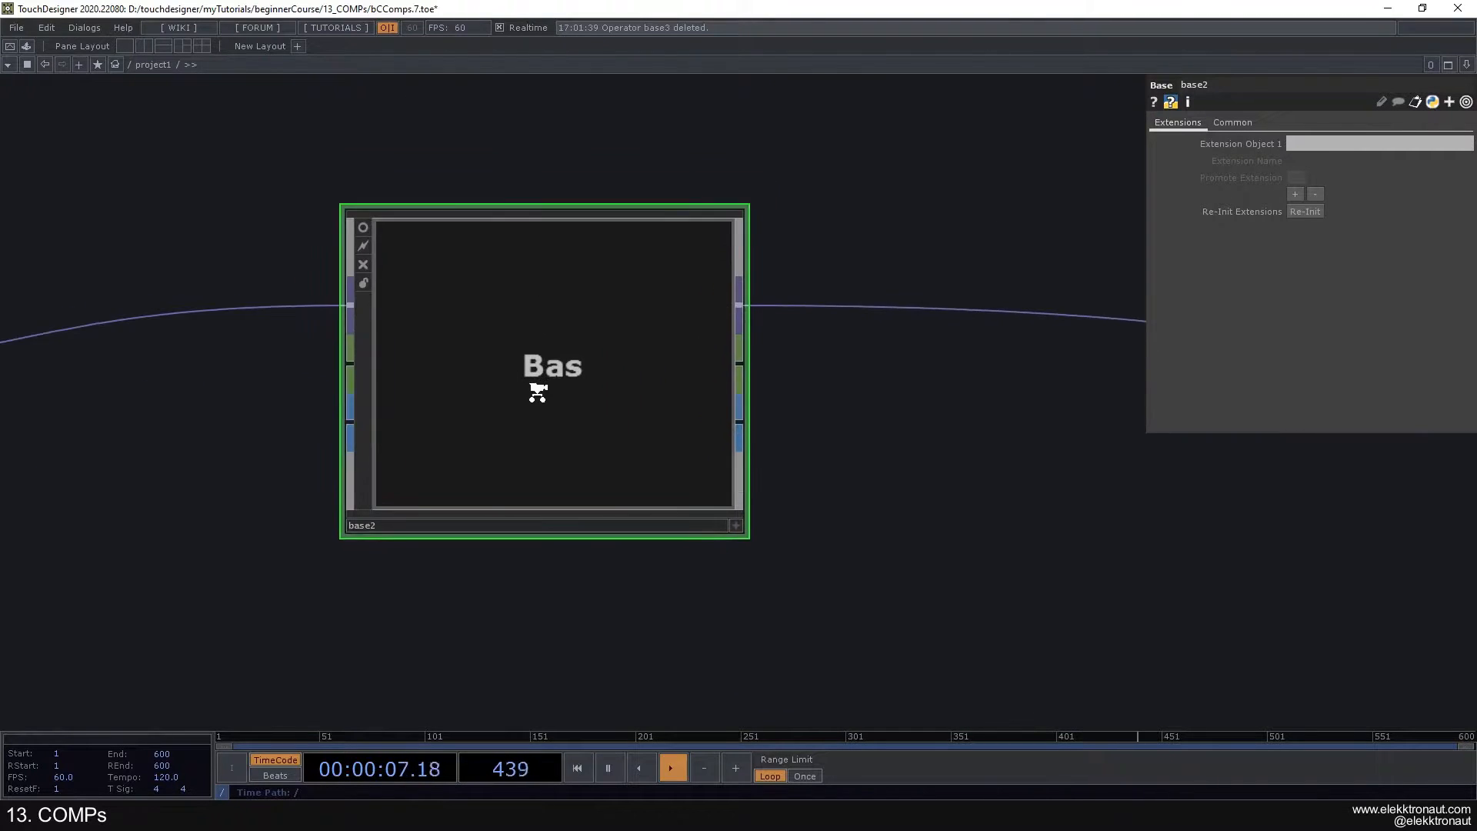
{"action": "key", "text": "u"}
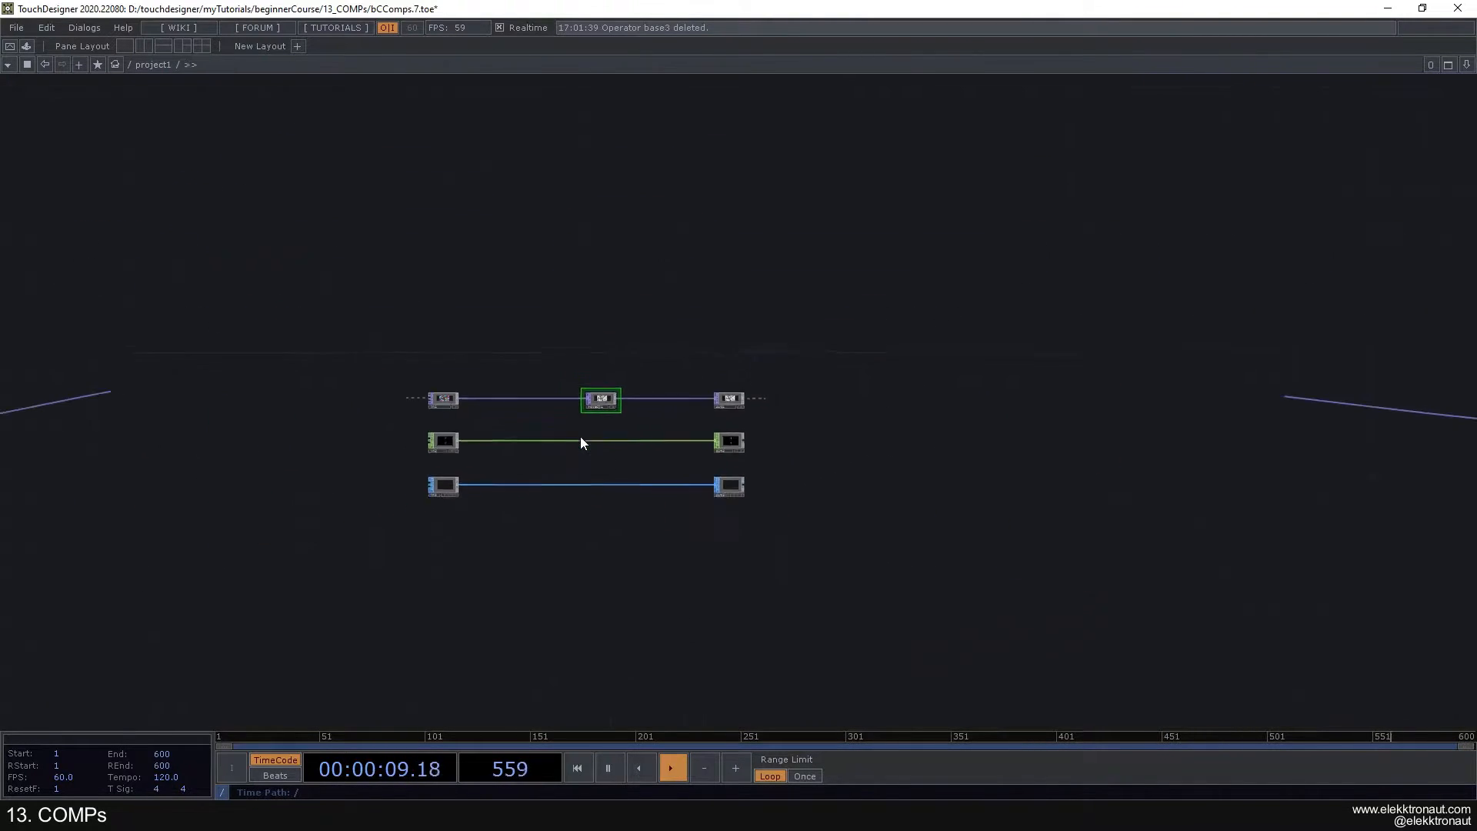
{"action": "scroll", "coordinate": [688, 450], "scroll_direction": "down", "scroll_amount": 3}
- Add a Container COMP in the empty area below base2
{"action": "left_click_drag", "start_coordinate": [691, 459], "coordinate": [584, 284]}
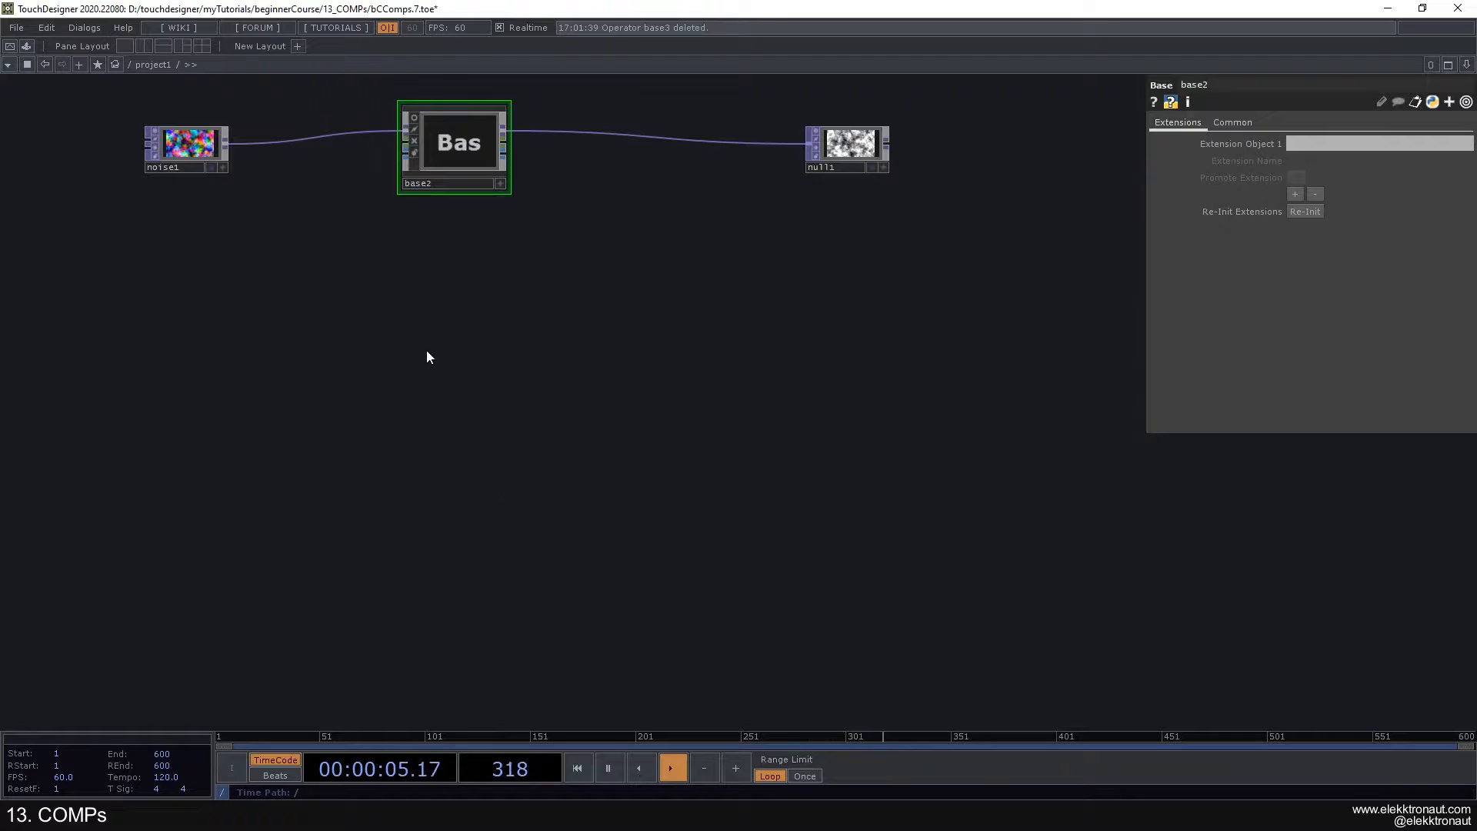
{"action": "key", "text": "Tab"}
{"action": "type", "text": "c"}
{"action": "left_click", "coordinate": [190, 171]}
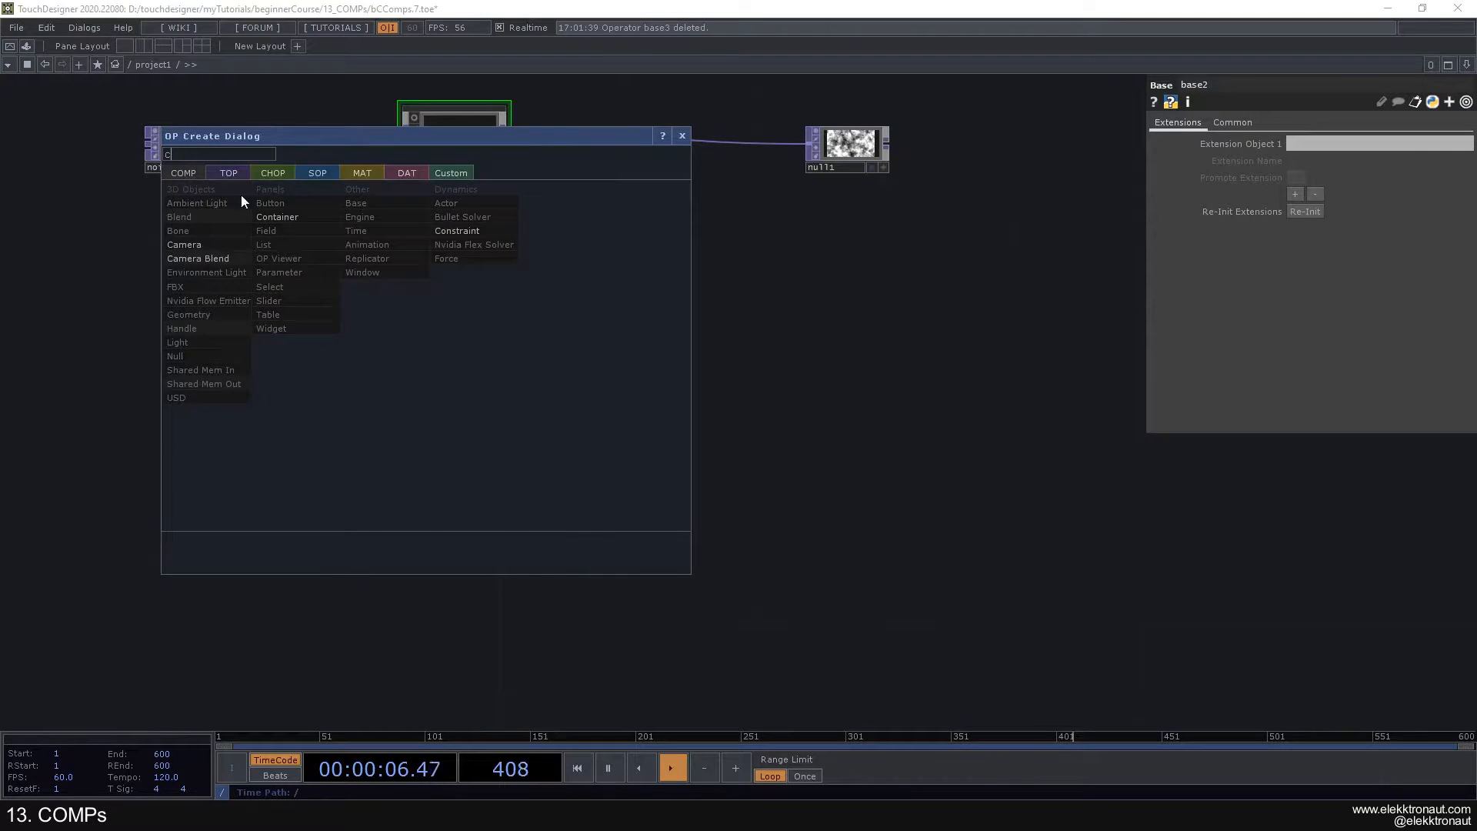
{"action": "left_click", "coordinate": [321, 220]}
{"action": "left_click", "coordinate": [438, 365]}
{"action": "scroll", "coordinate": [444, 395], "scroll_direction": "up", "scroll_amount": 2}
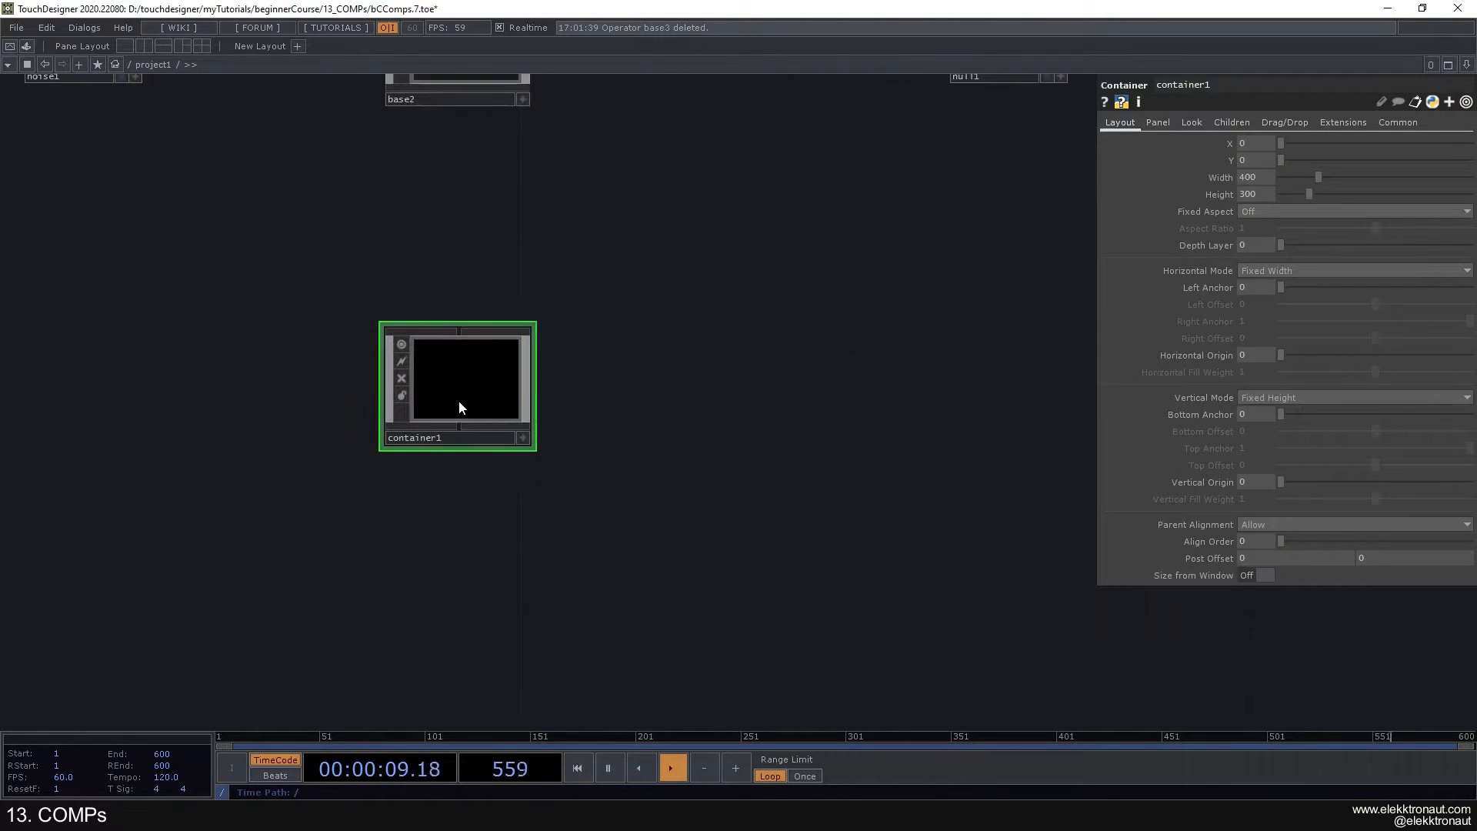
{"action": "scroll", "coordinate": [538, 377], "scroll_direction": "down", "scroll_amount": 2}
{"action": "left_click_drag", "start_coordinate": [604, 336], "coordinate": [679, 381]}
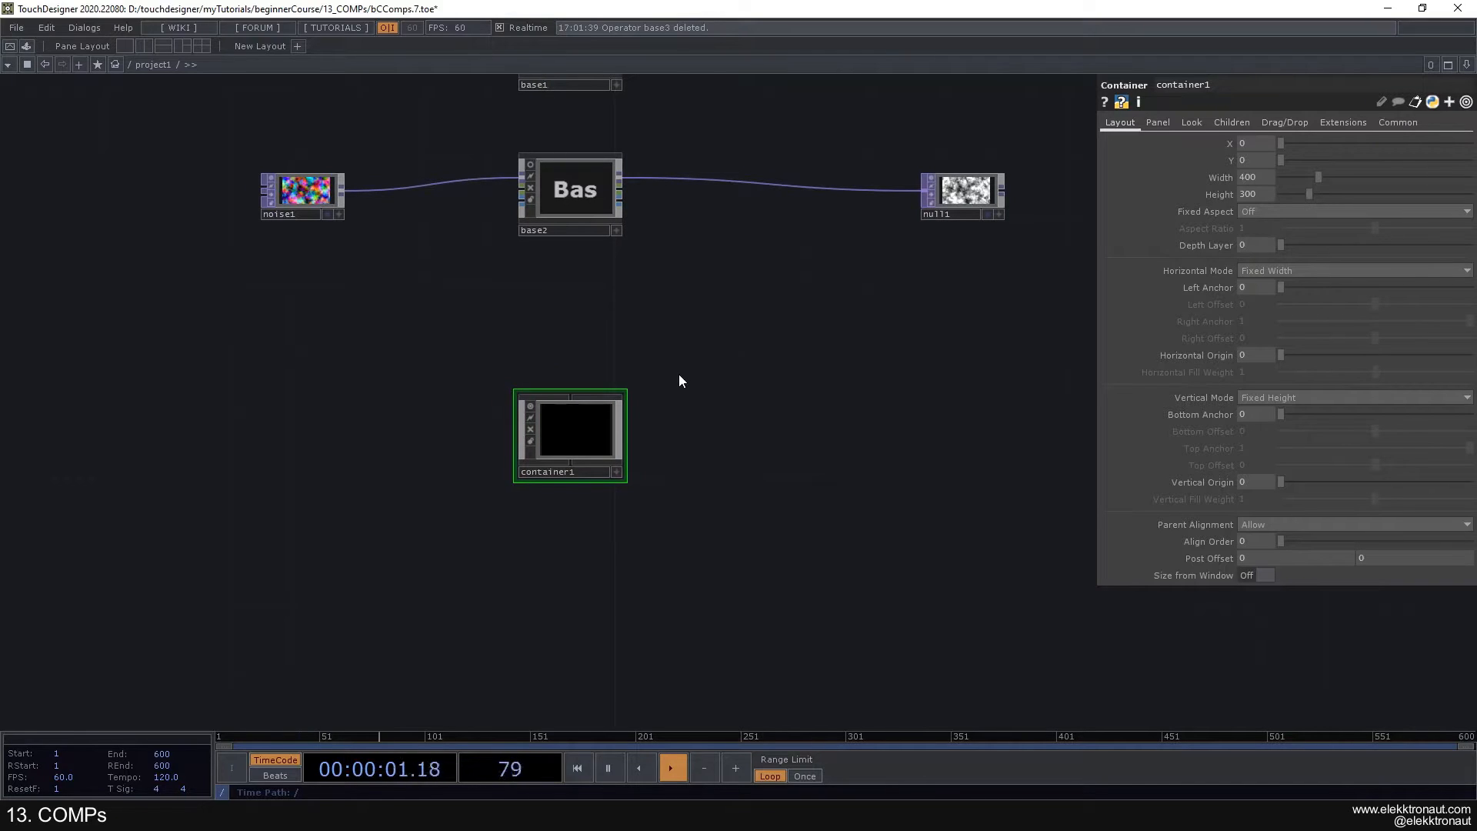
- Go up to the root level and examine the project1 Container alongside the perform and local components
{"action": "scroll", "coordinate": [547, 459], "scroll_direction": "up", "scroll_amount": 2}
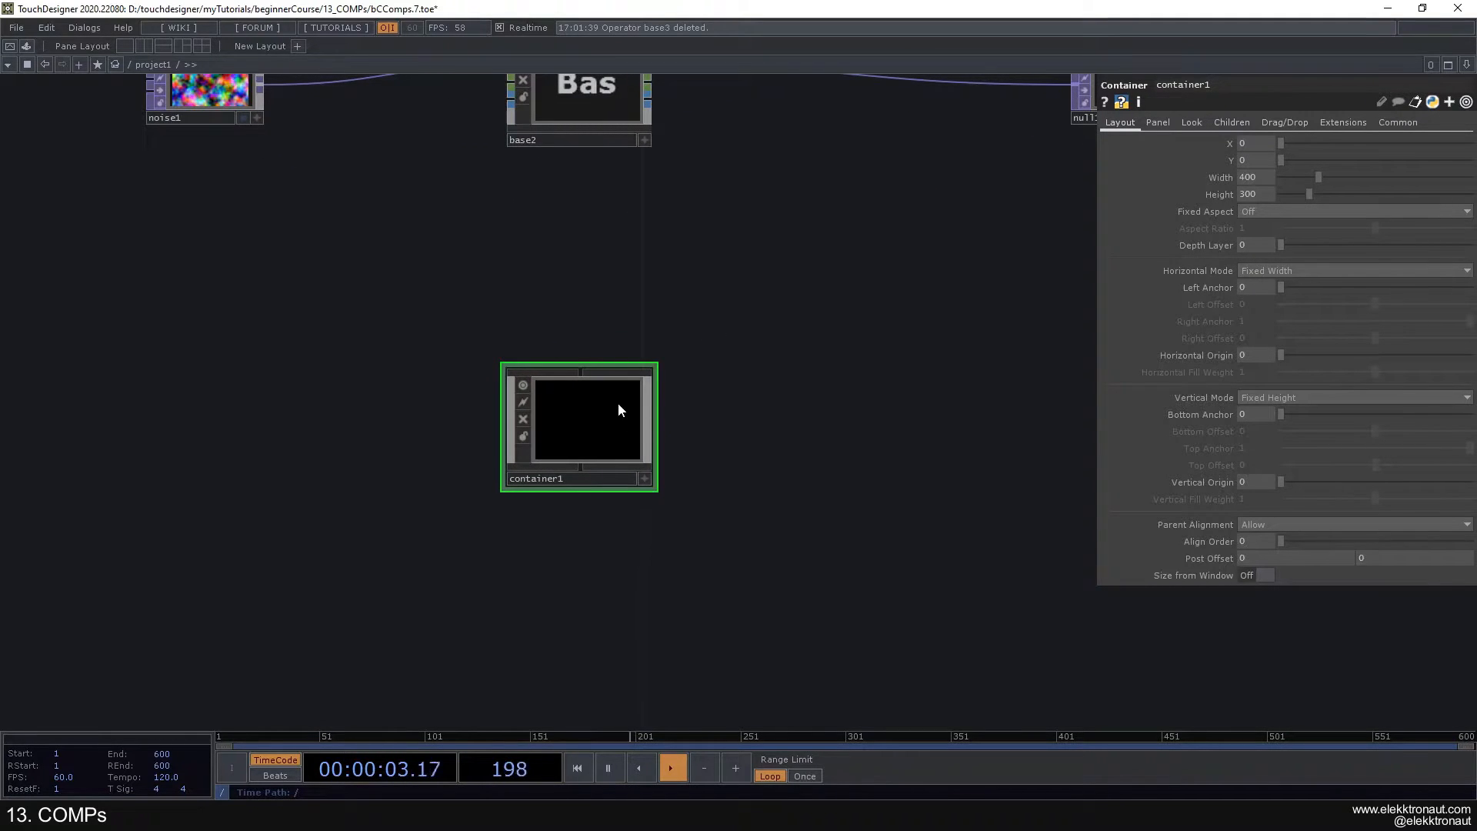
{"action": "scroll", "coordinate": [597, 407], "scroll_direction": "down", "scroll_amount": 5}
{"action": "scroll", "coordinate": [598, 416], "scroll_direction": "down", "scroll_amount": 3}
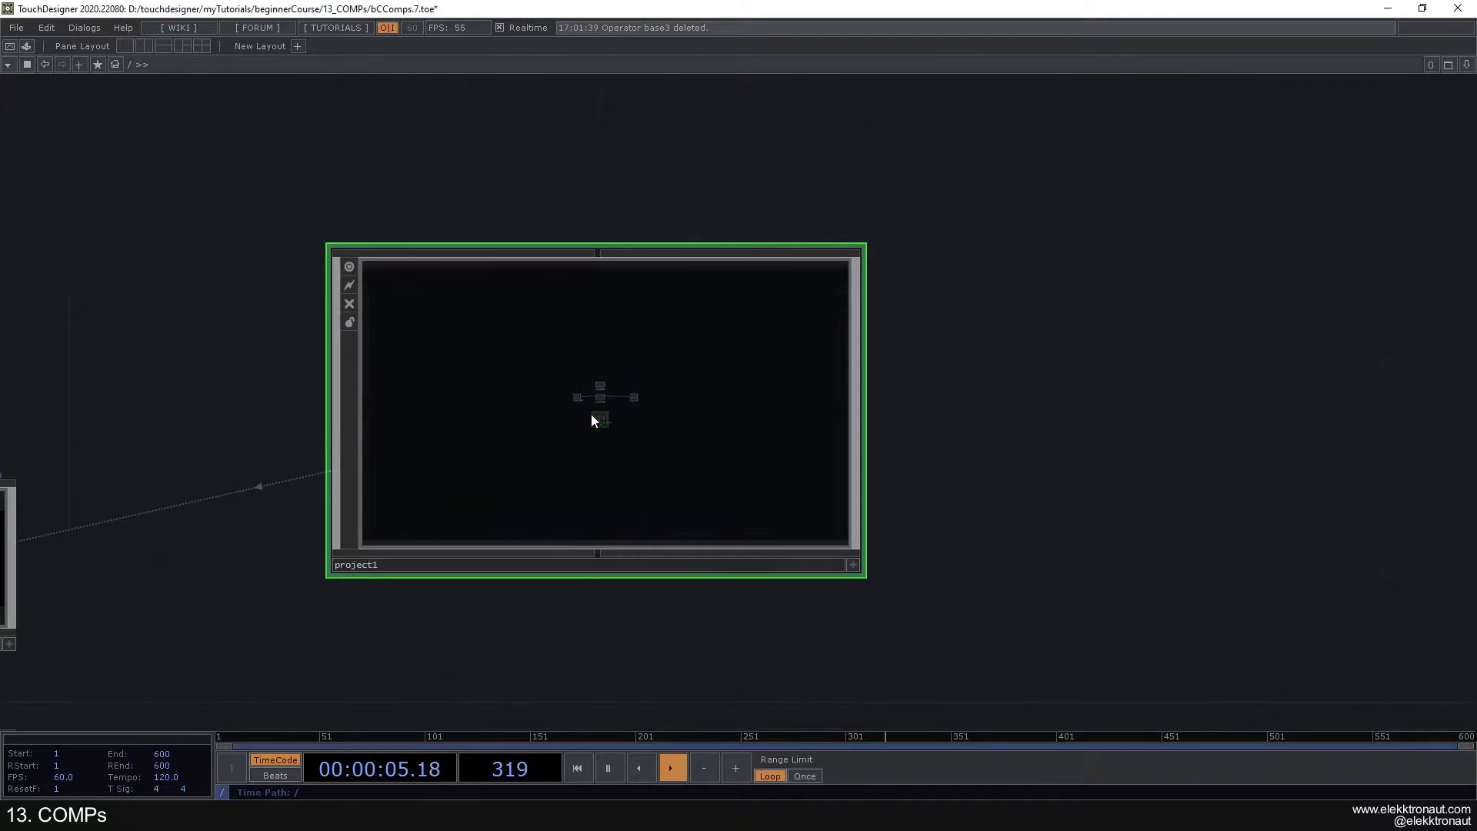
{"action": "scroll", "coordinate": [652, 383], "scroll_direction": "down", "scroll_amount": 3}
{"action": "scroll", "coordinate": [542, 240], "scroll_direction": "up", "scroll_amount": 2}
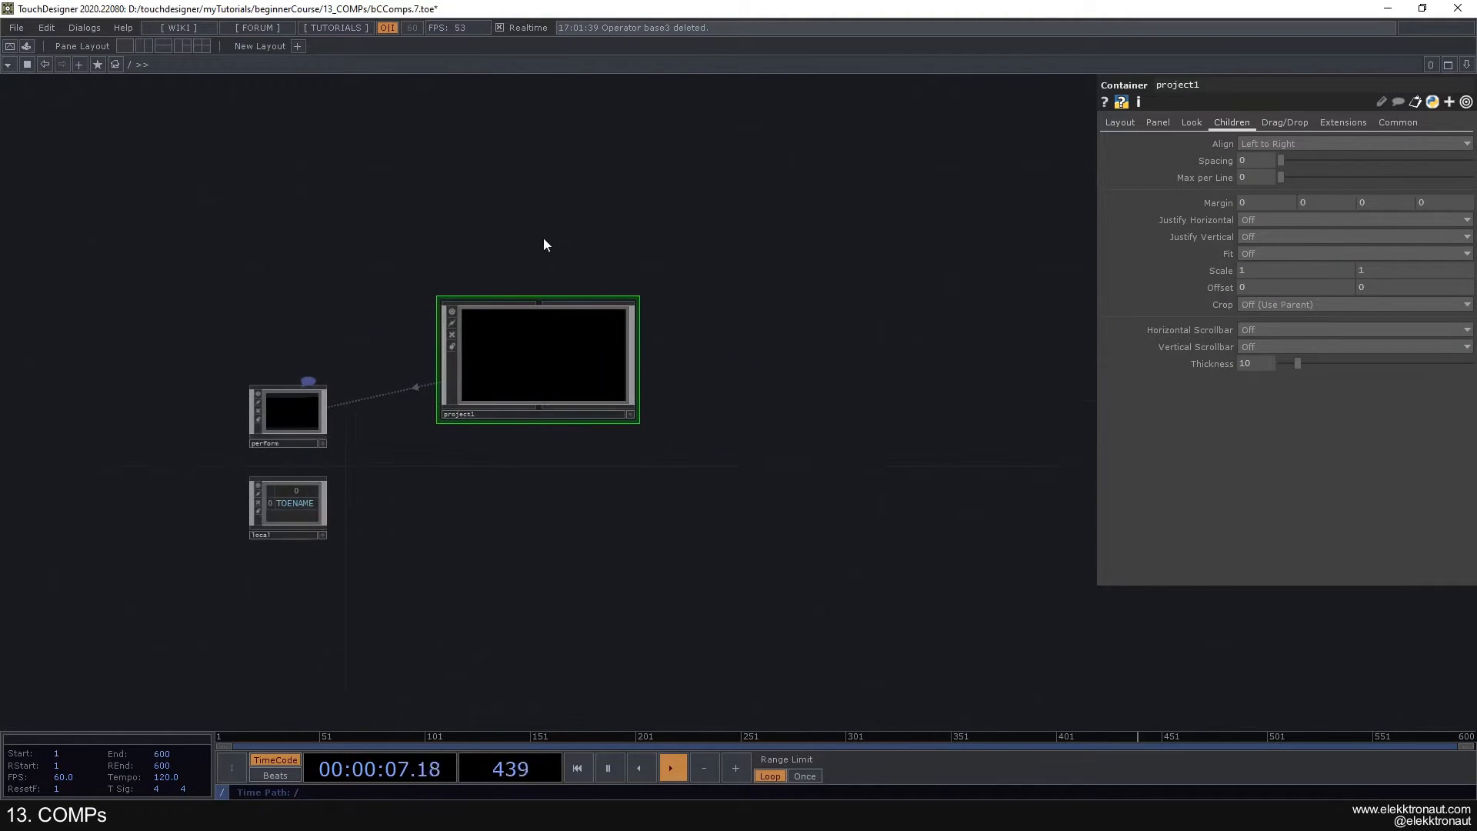
{"action": "left_click_drag", "start_coordinate": [543, 238], "coordinate": [576, 229]}
{"action": "right_click_drag", "start_coordinate": [162, 188], "coordinate": [731, 481]}
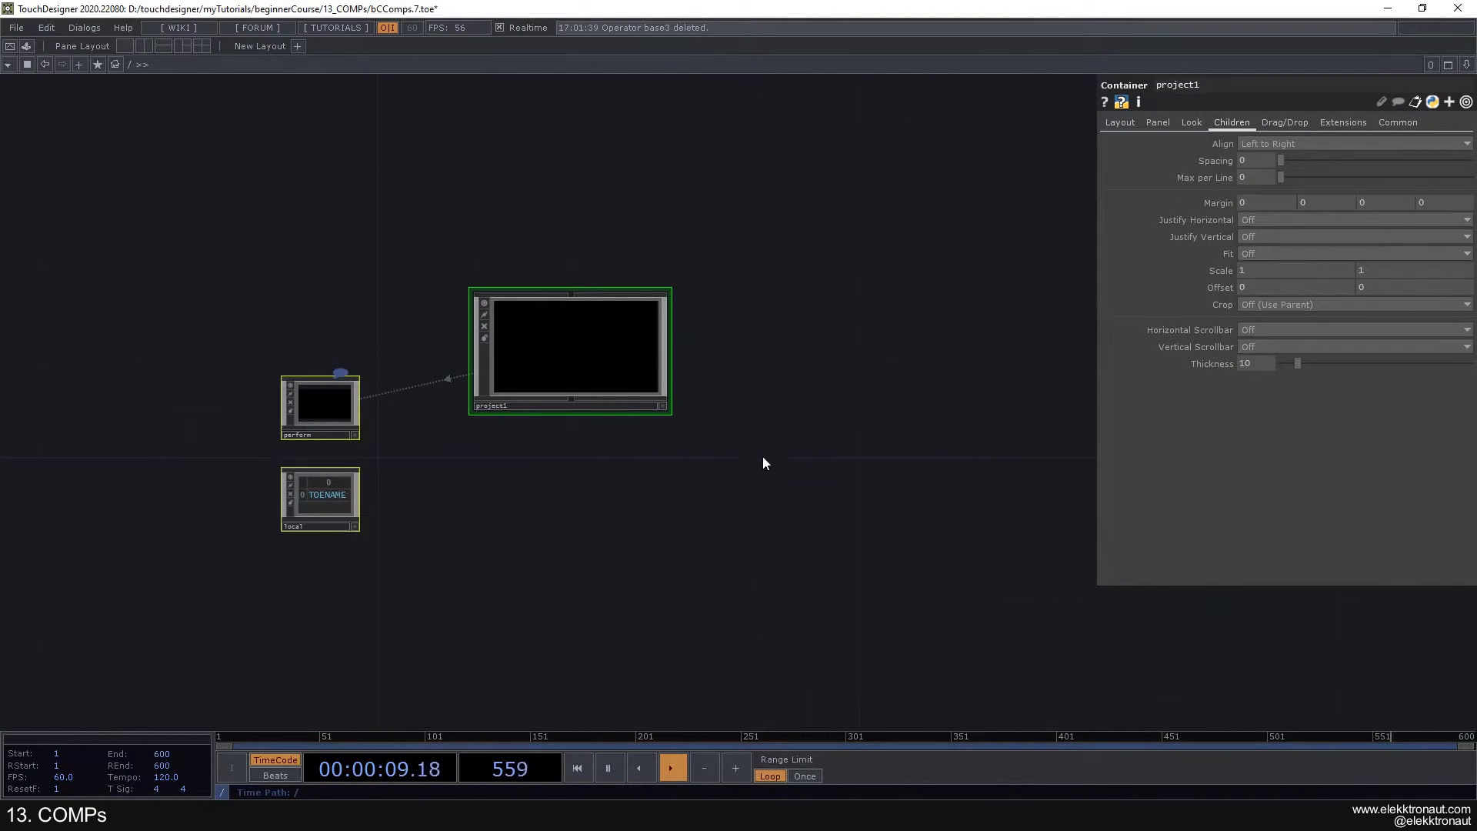
{"action": "scroll", "coordinate": [601, 489], "scroll_direction": "up", "scroll_amount": 4}
{"action": "left_click_drag", "start_coordinate": [568, 471], "coordinate": [774, 499]}
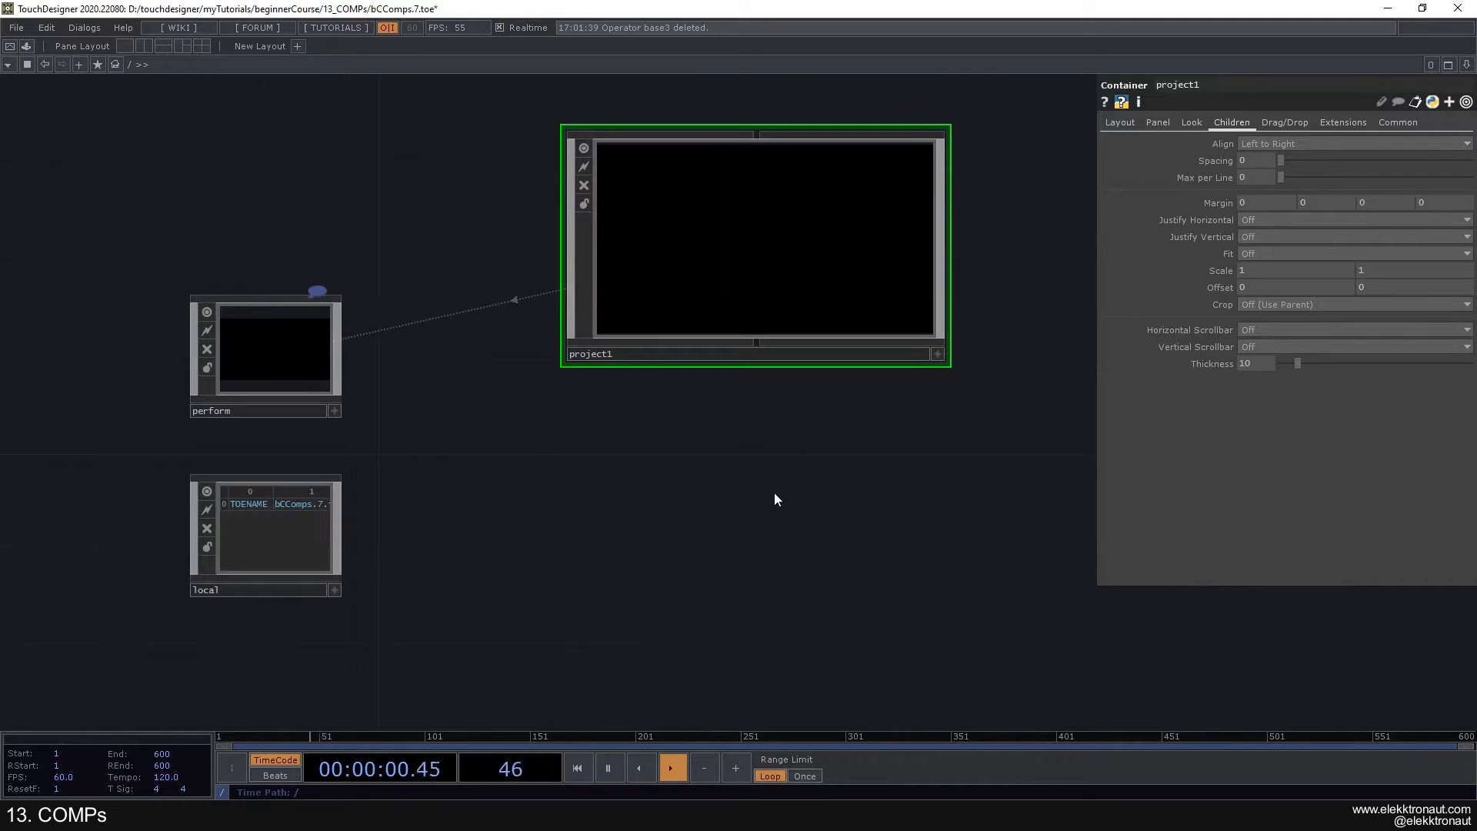
{"action": "left_click", "coordinate": [284, 541]}
{"action": "left_click_drag", "start_coordinate": [343, 582], "coordinate": [428, 581]}
{"action": "key", "text": "ctrl+z"}
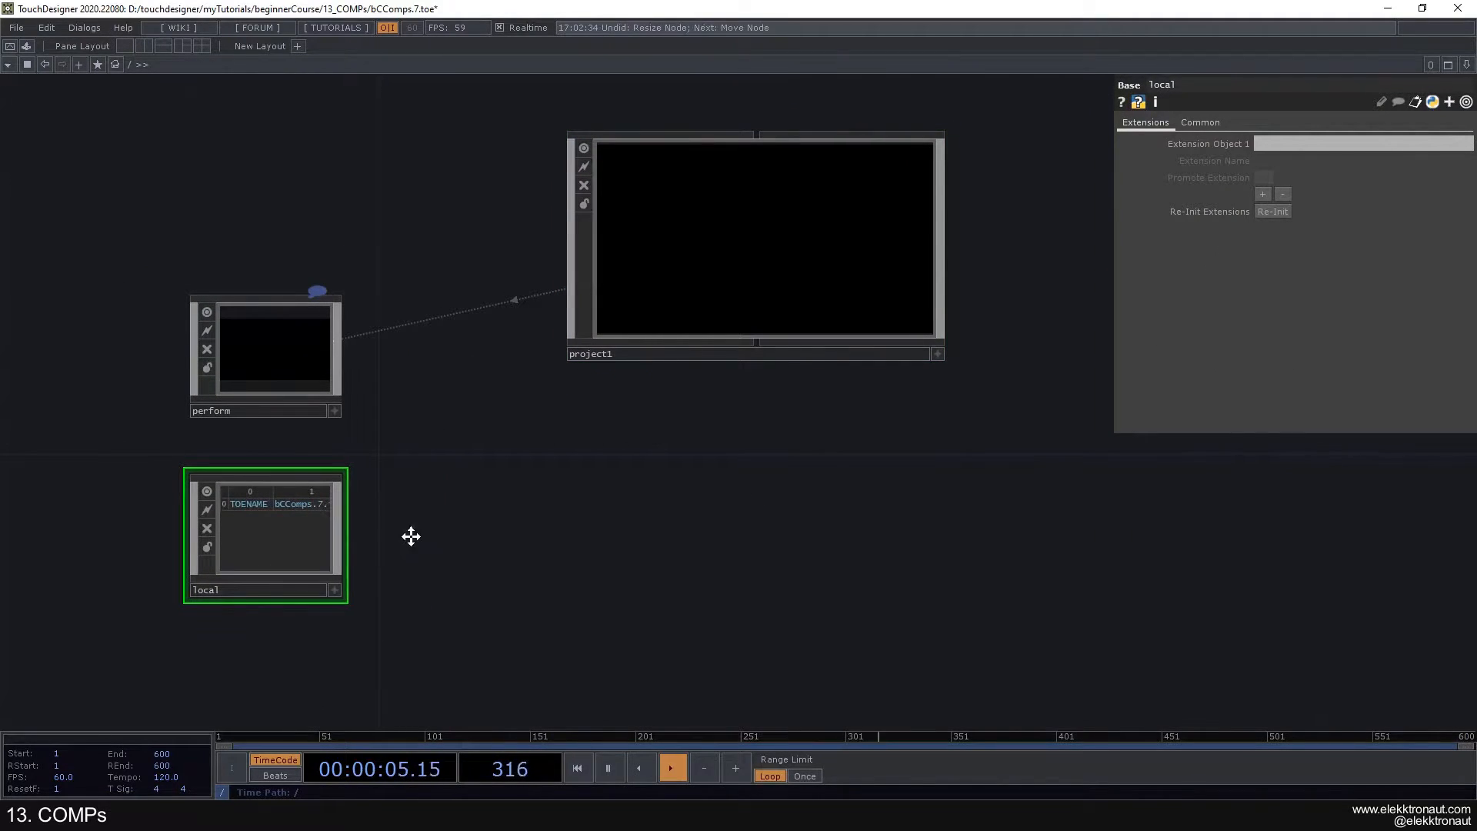
- Look inside the local Base at its operators and nested Bases, and return to the root level
{"action": "scroll", "coordinate": [347, 505], "scroll_direction": "up", "scroll_amount": 5}
{"action": "left_click_drag", "start_coordinate": [510, 357], "coordinate": [465, 321]}
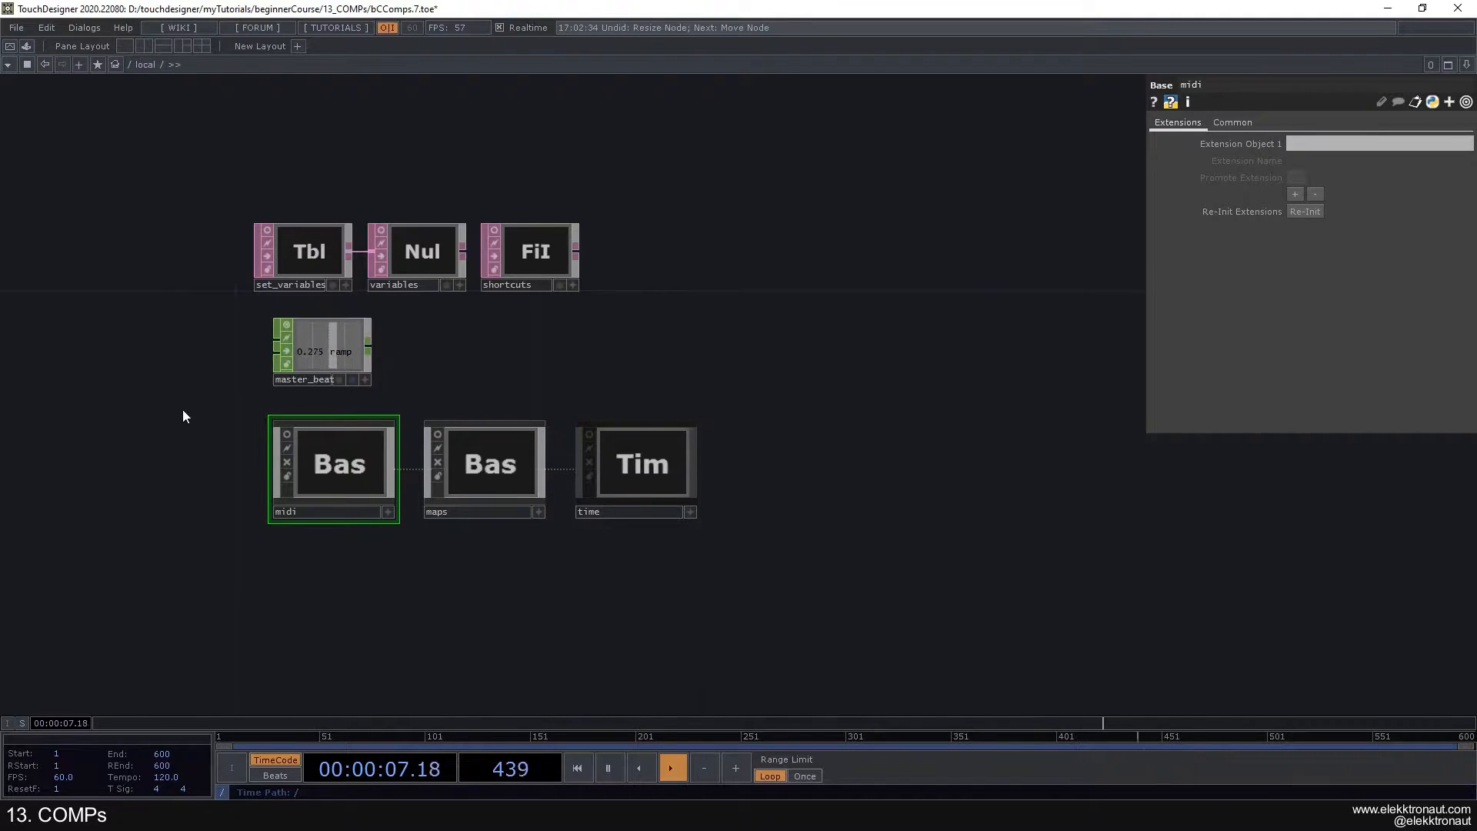
{"action": "scroll", "coordinate": [62, 506], "scroll_direction": "down", "scroll_amount": 5}
{"action": "scroll", "coordinate": [280, 485], "scroll_direction": "down", "scroll_amount": 5}
{"action": "left_click_drag", "start_coordinate": [464, 480], "coordinate": [665, 481]}
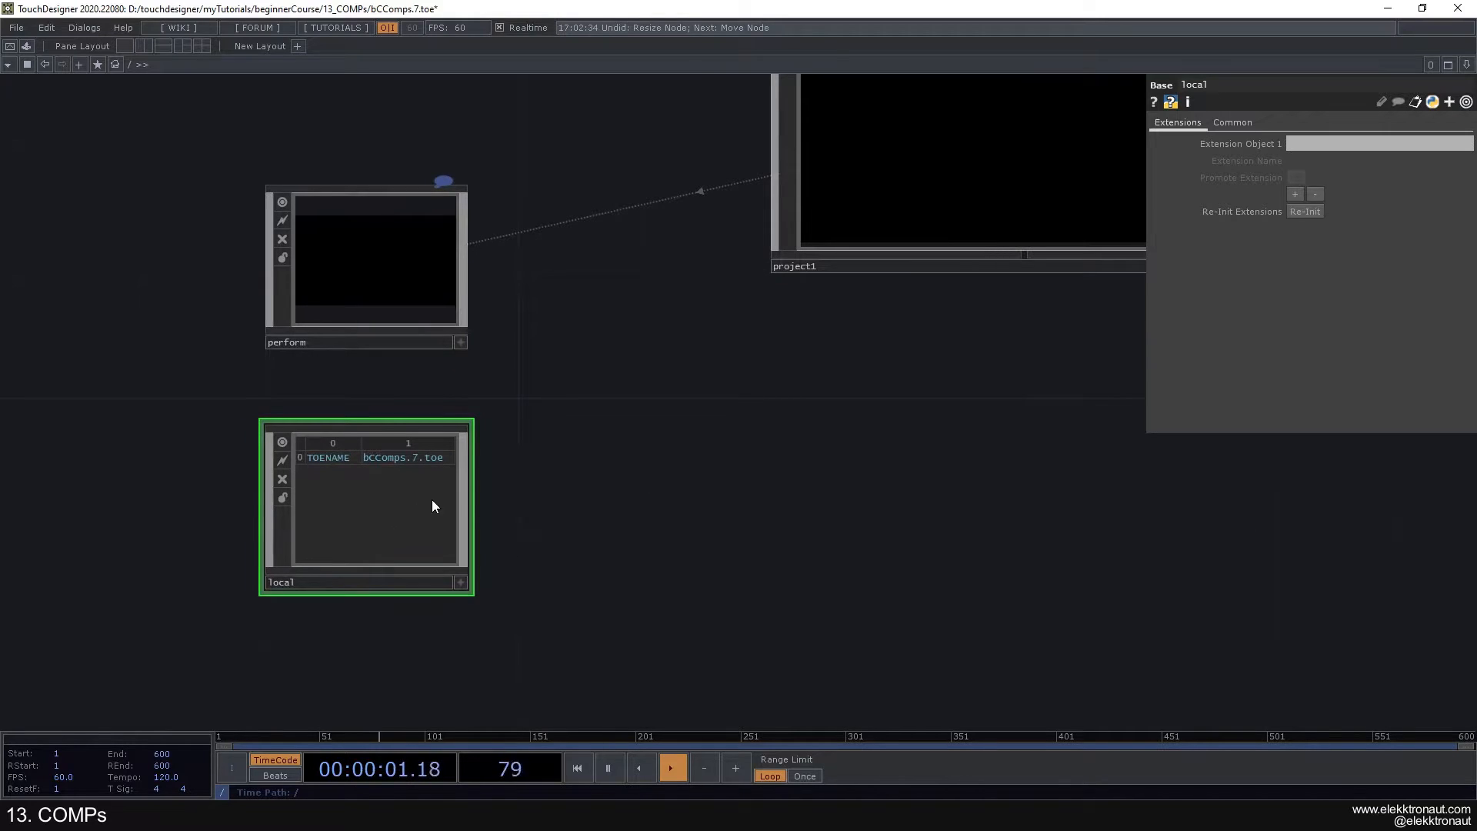
- Select the perform Window COMP and examine its parameters and its link to project1
{"action": "left_click_drag", "start_coordinate": [616, 330], "coordinate": [597, 405]}
{"action": "left_click", "coordinate": [322, 362]}
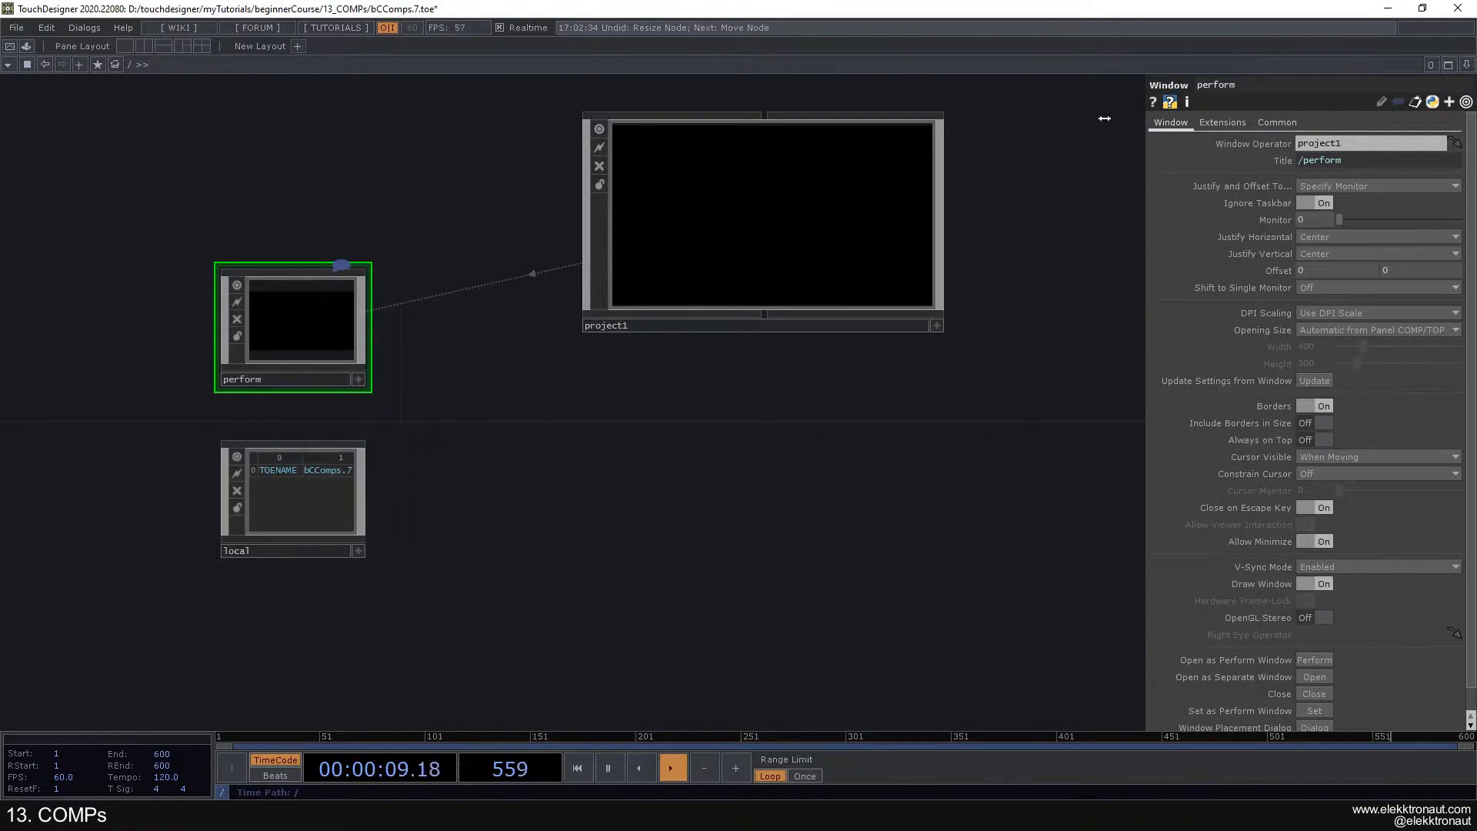
{"action": "left_click_drag", "start_coordinate": [628, 417], "coordinate": [596, 438]}
{"action": "left_click_drag", "start_coordinate": [1036, 210], "coordinate": [977, 228]}
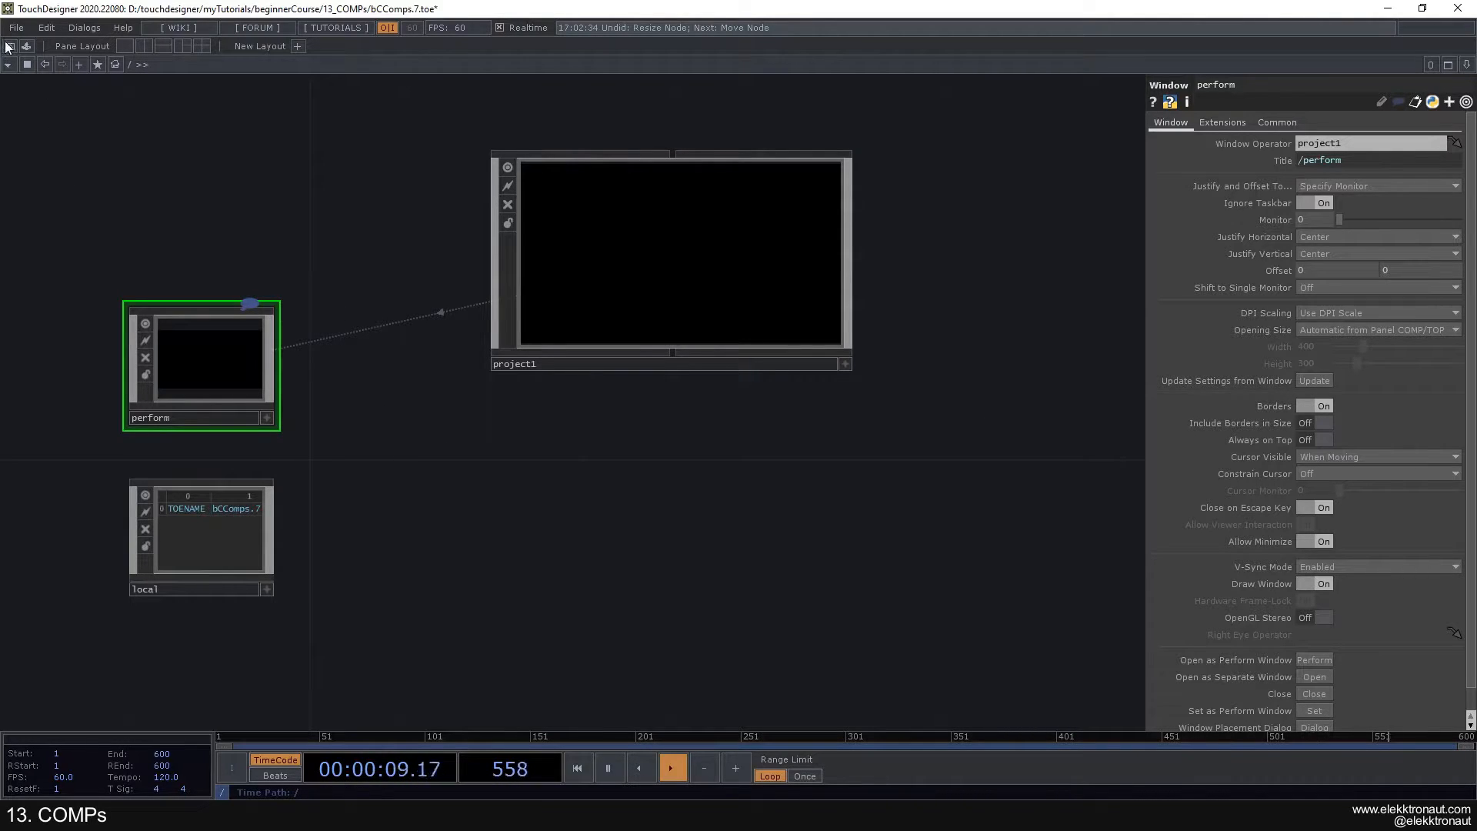
{"action": "left_click_drag", "start_coordinate": [286, 232], "coordinate": [322, 230]}
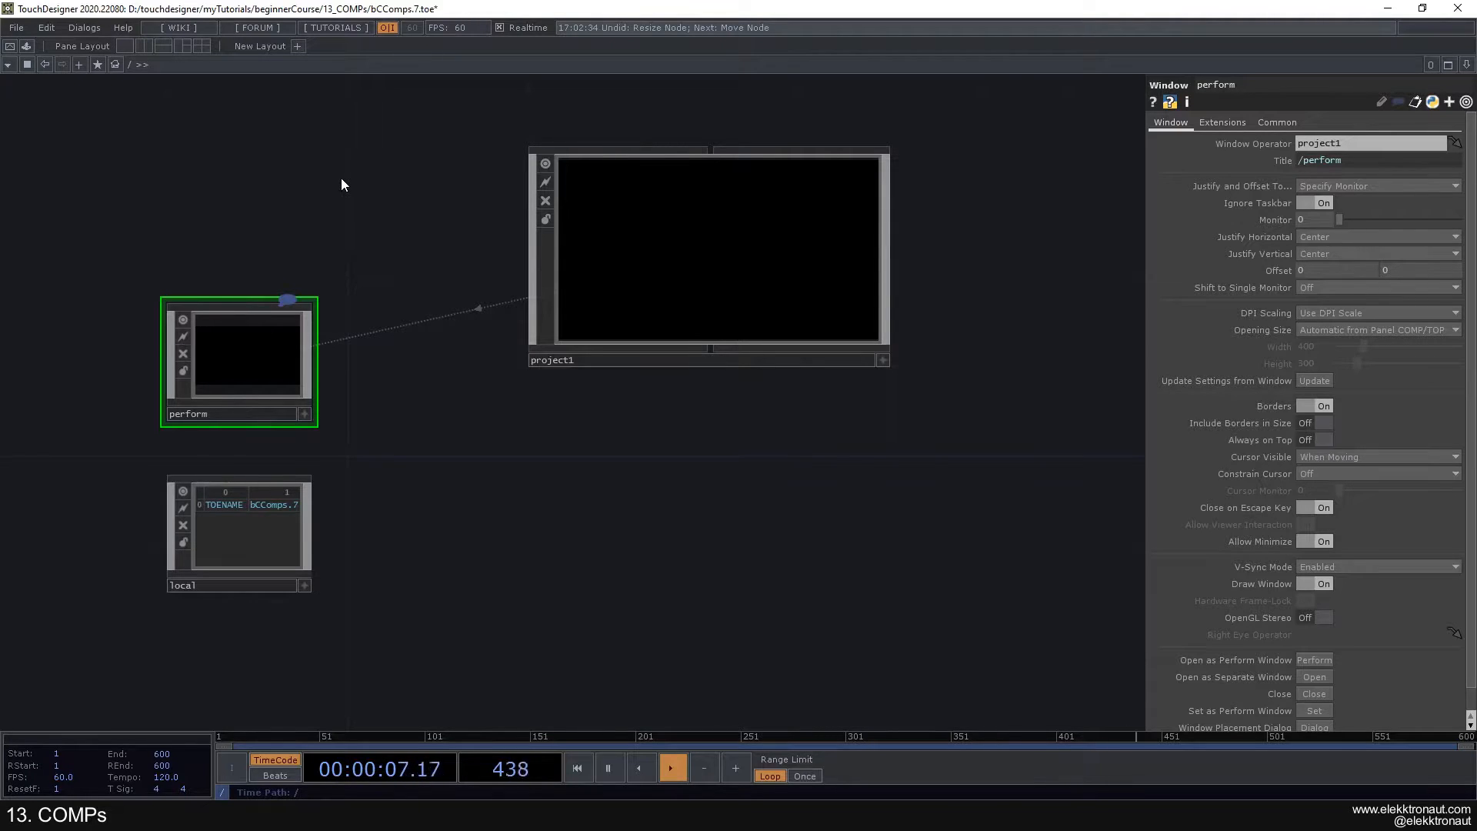
- Enter and exit Perform mode twice, and open and close the perform output as a separate window
{"action": "key", "text": "F1"}
{"action": "key", "text": "Escape"}
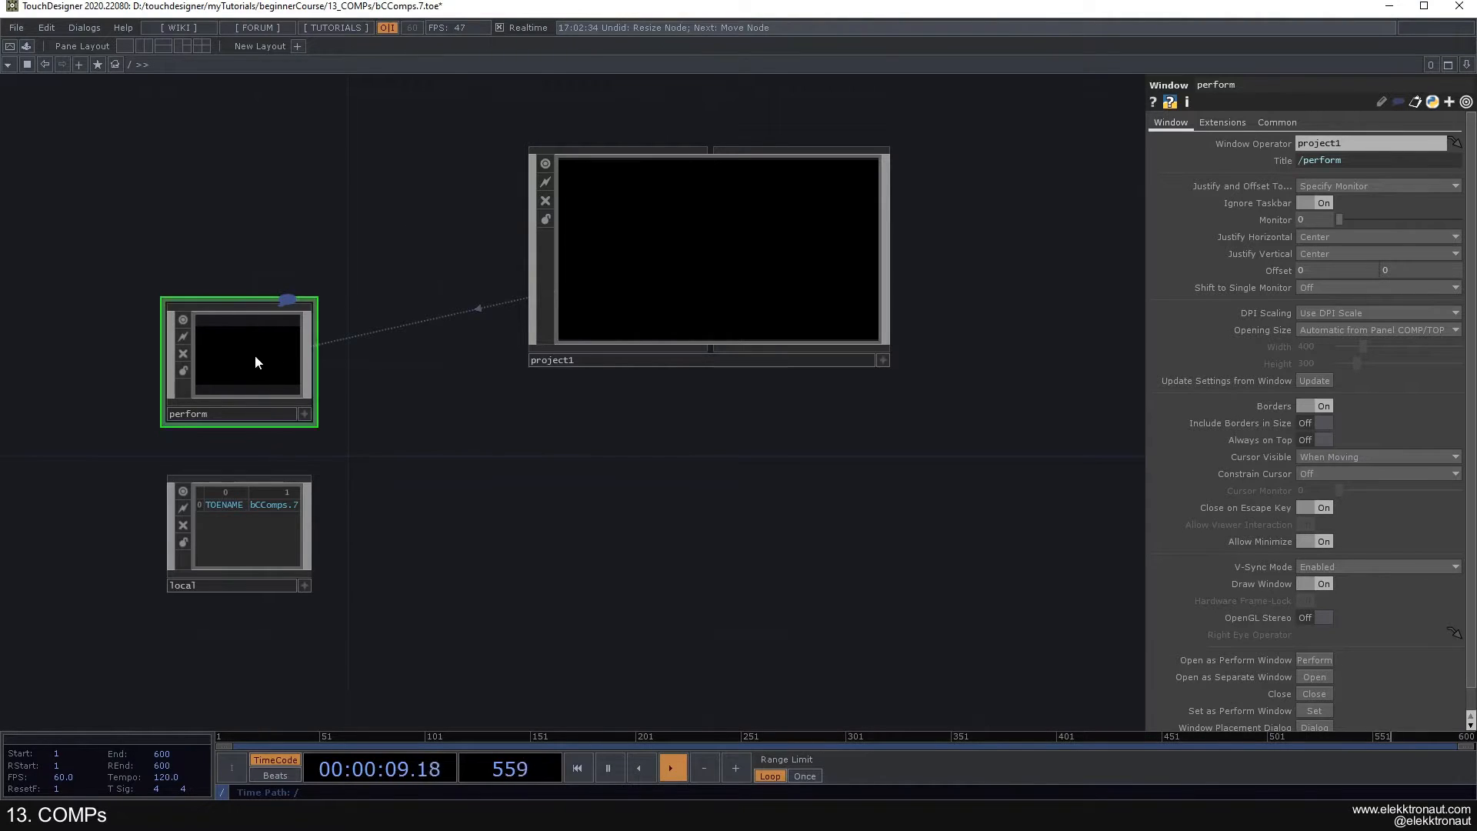
{"action": "left_click_drag", "start_coordinate": [514, 494], "coordinate": [479, 454]}
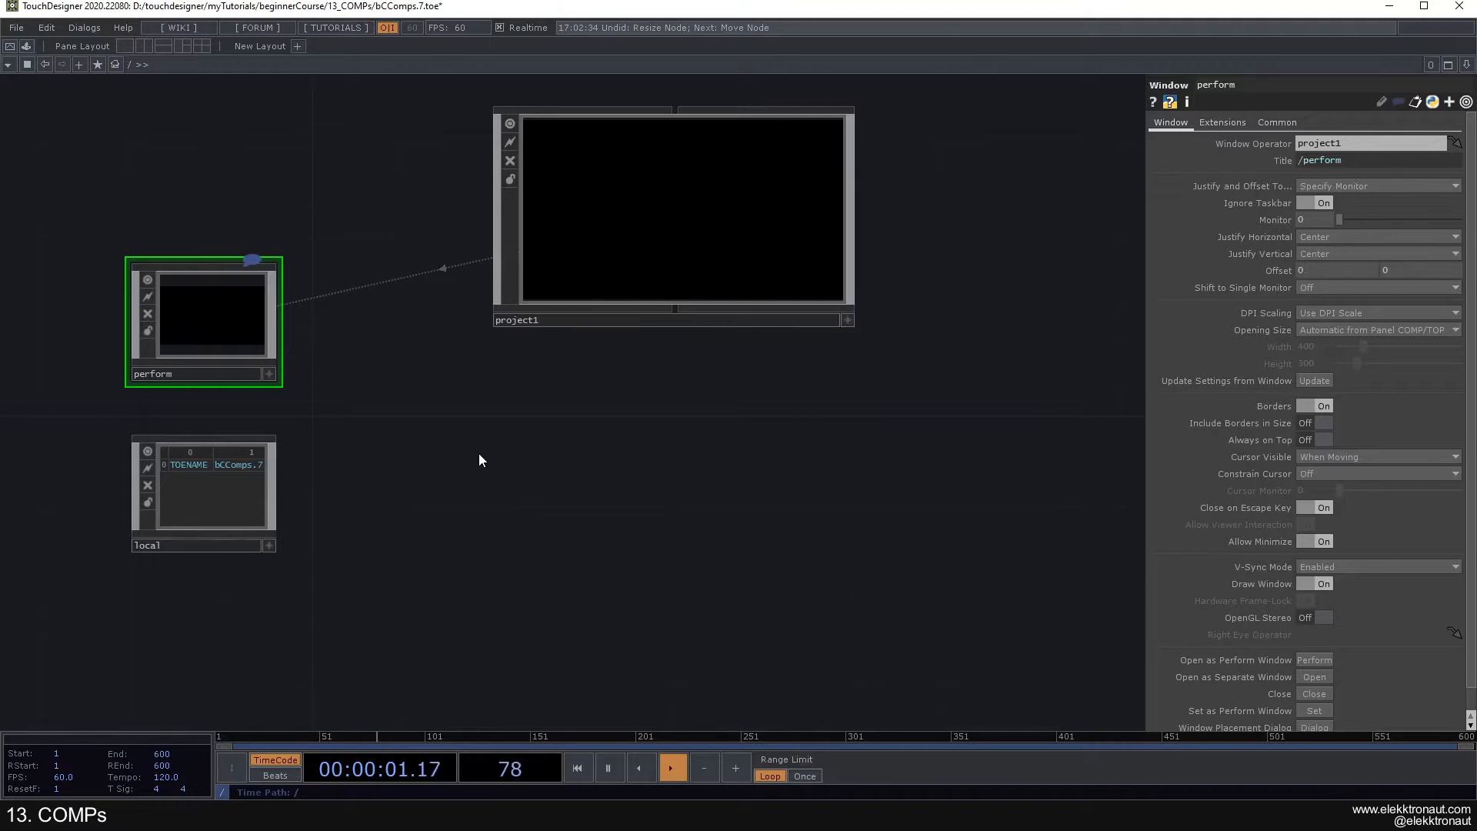
{"action": "key", "text": "F1"}
{"action": "key", "text": "Escape"}
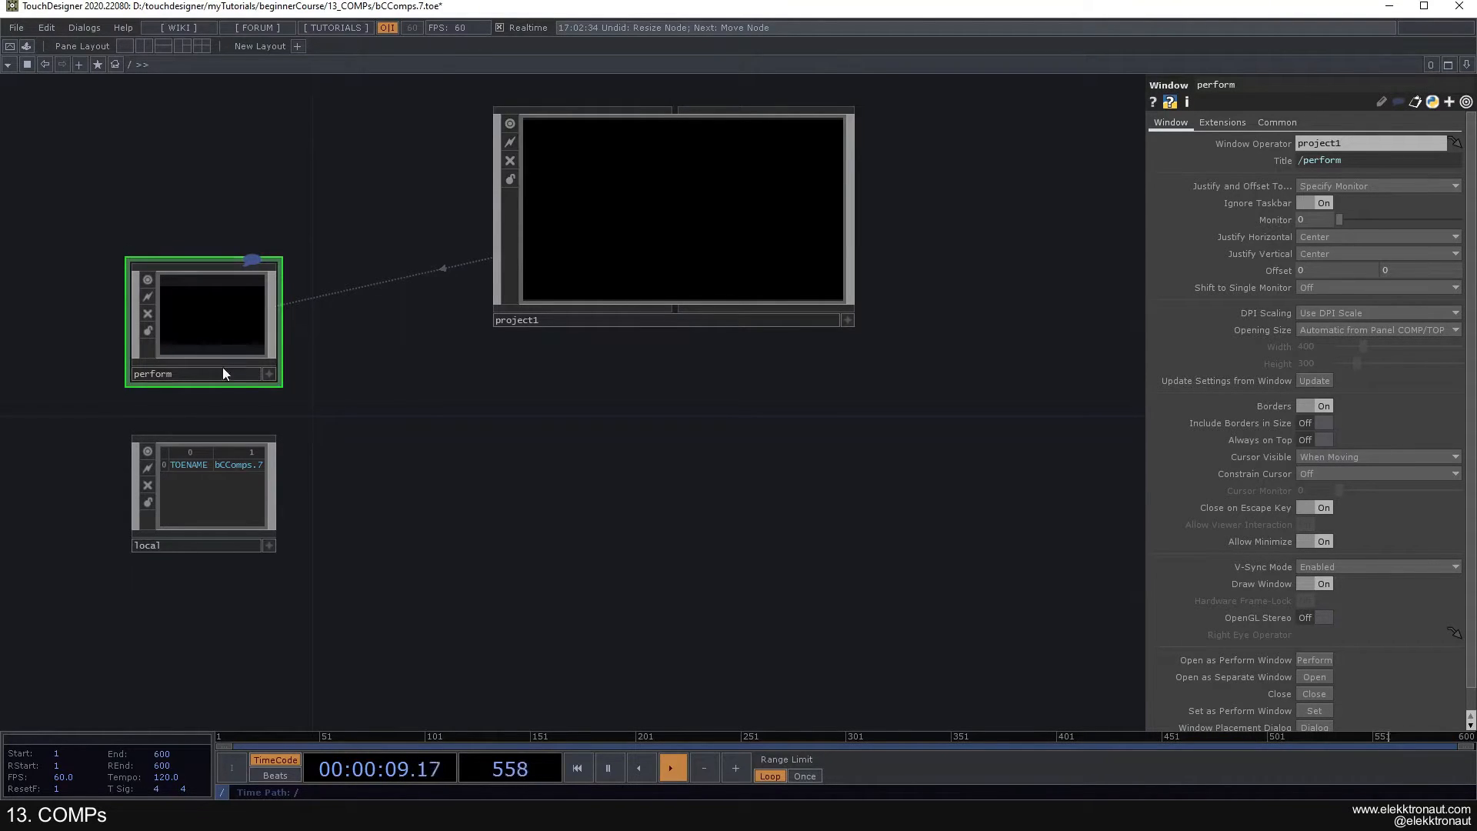
{"action": "left_click", "coordinate": [1316, 676]}
{"action": "left_click", "coordinate": [1213, 136]}
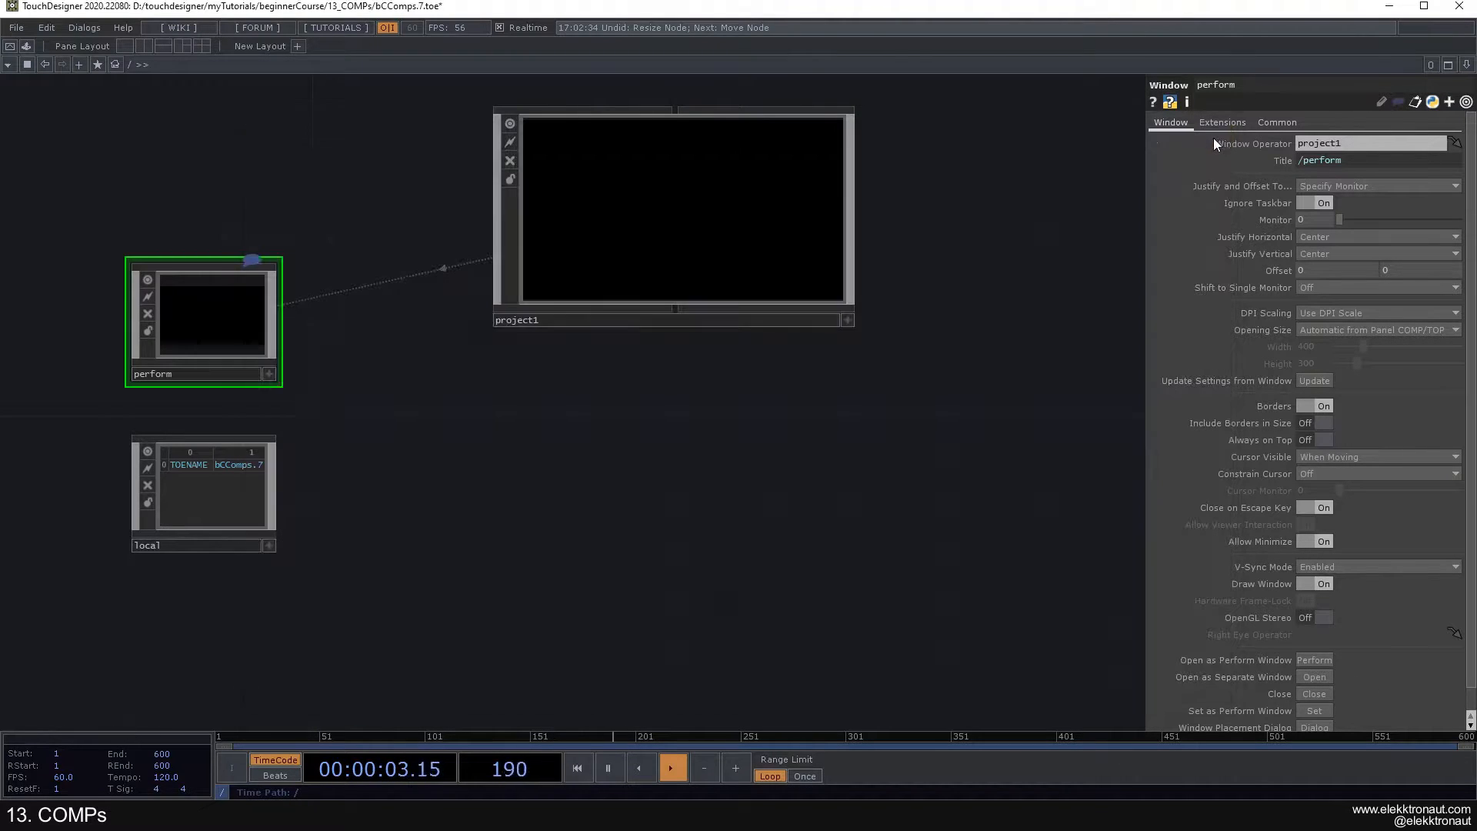
- Give the project1 Container a pink background color (1, 0.498039, 0.776471) with a background alpha of 1
{"action": "left_click", "coordinate": [710, 193]}
{"action": "left_click", "coordinate": [1219, 125]}
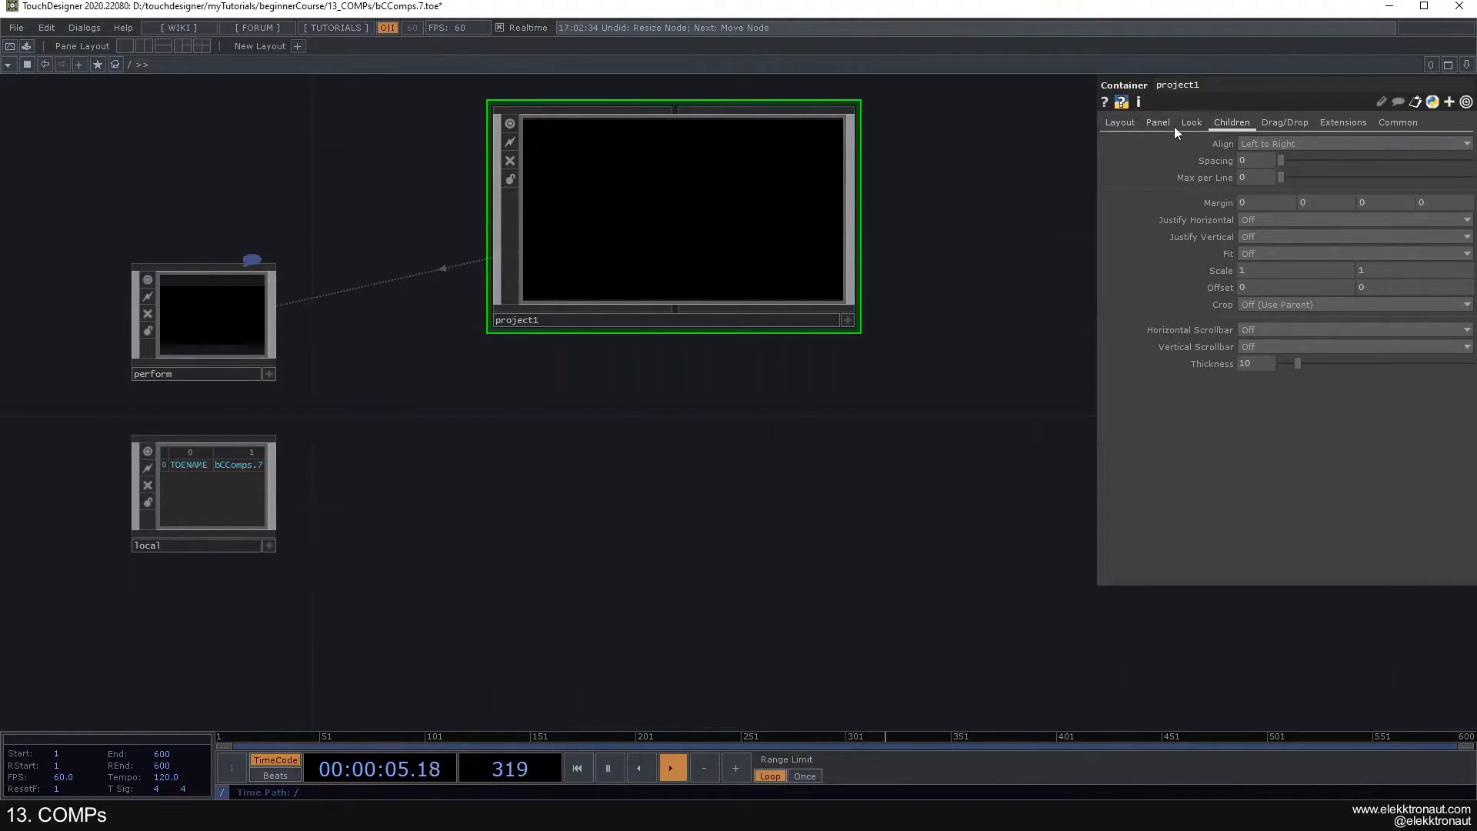
{"action": "left_click", "coordinate": [1192, 123]}
{"action": "left_click", "coordinate": [1267, 145]}
{"action": "left_click", "coordinate": [1365, 80]}
{"action": "left_click_drag", "start_coordinate": [1296, 160], "coordinate": [1472, 162]}
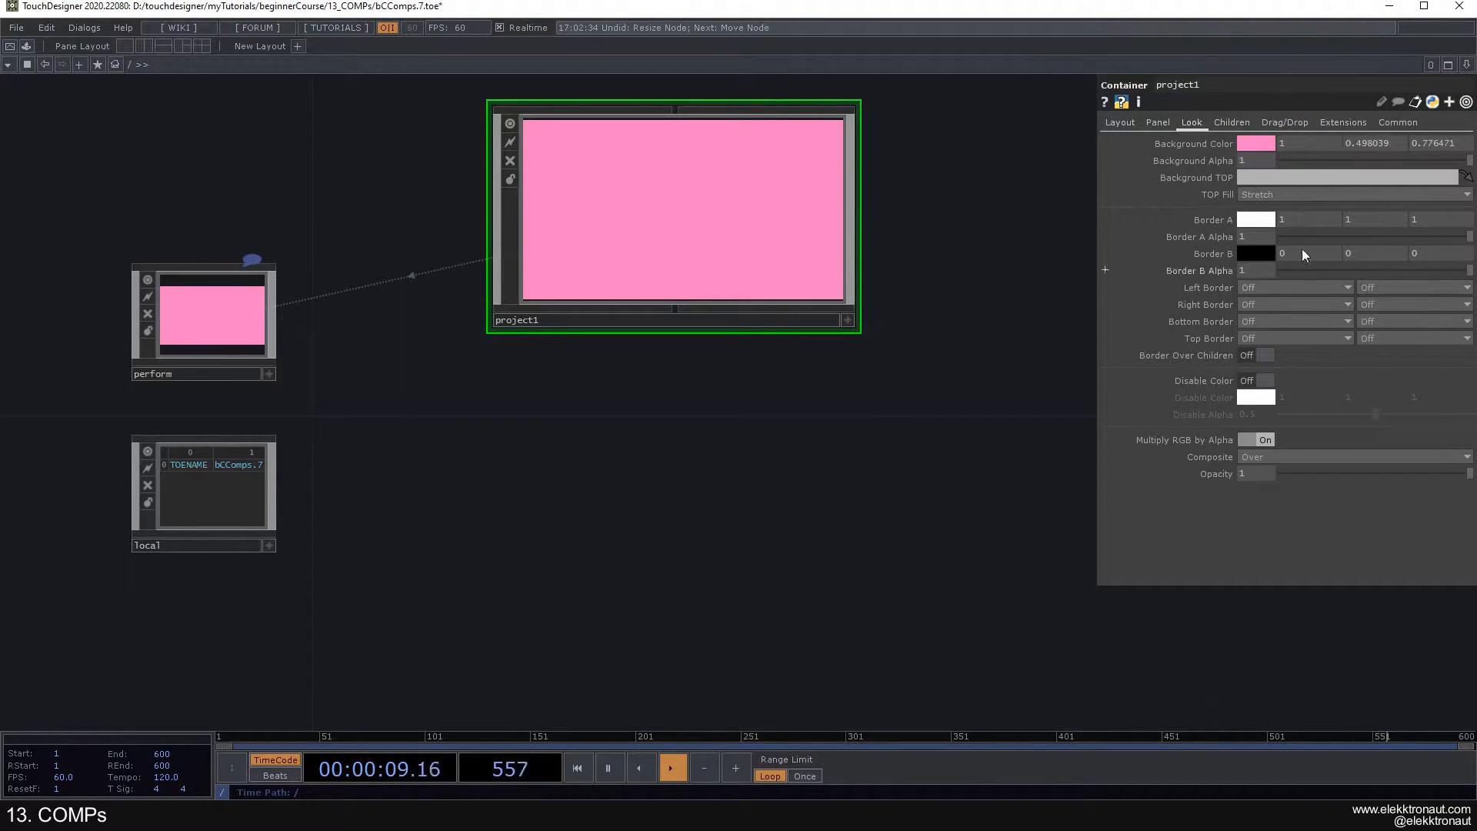
- Check project1's pink background in the separate perform window and in Perform mode, closing each one
{"action": "left_click", "coordinate": [240, 325]}
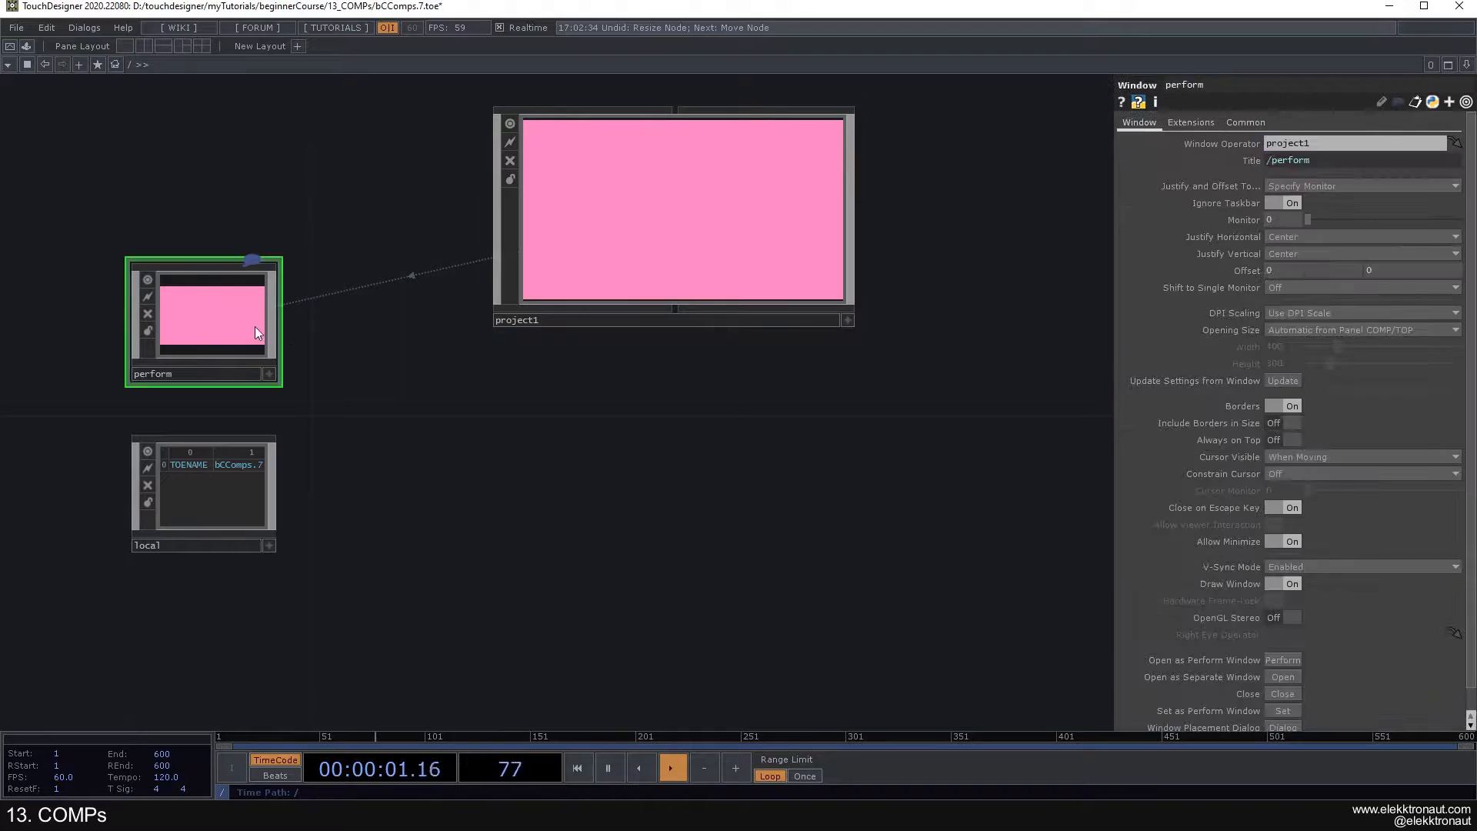
{"action": "left_click", "coordinate": [1283, 677]}
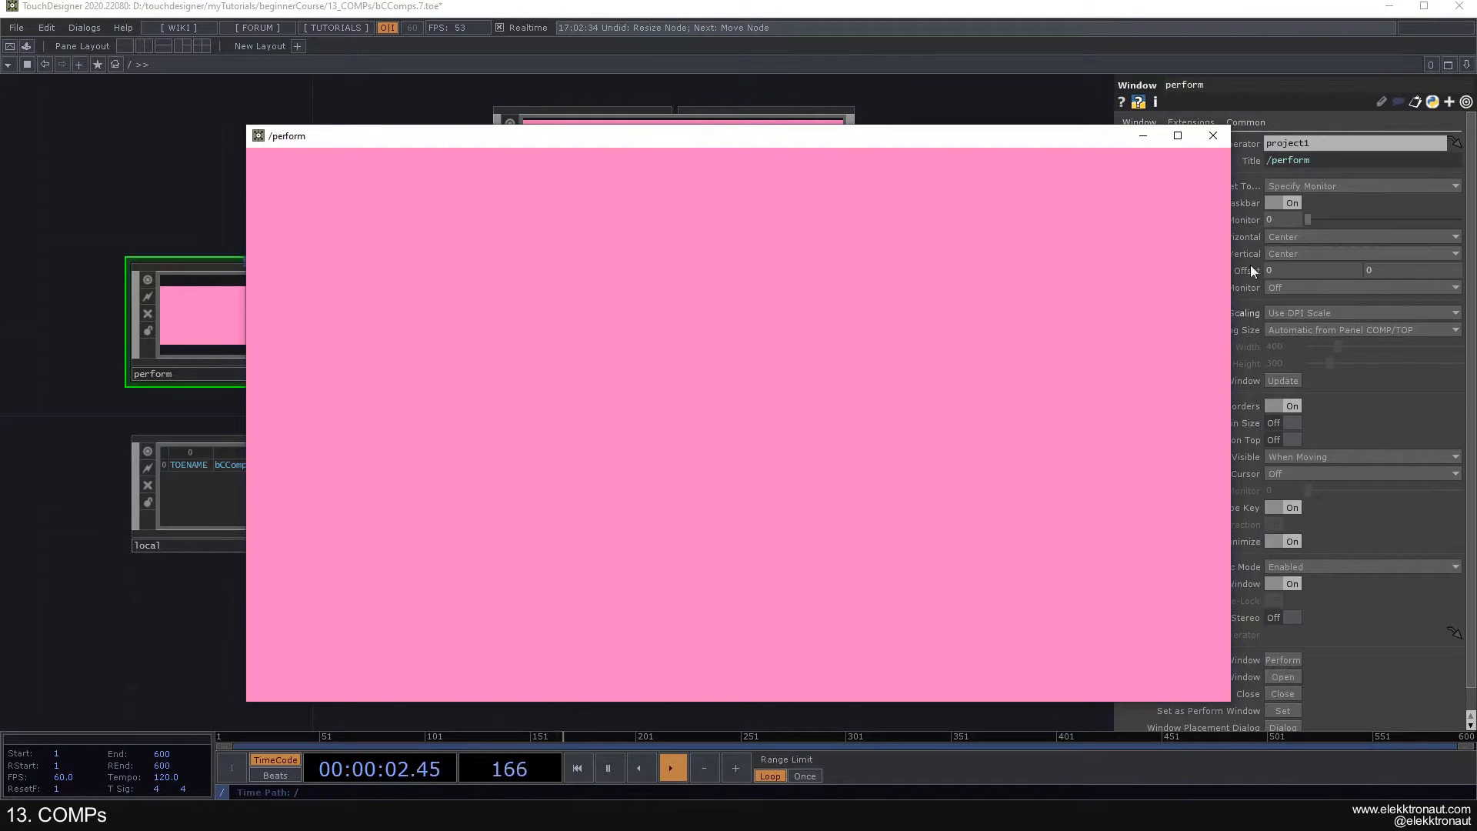
{"action": "left_click", "coordinate": [1215, 137]}
{"action": "left_click", "coordinate": [1282, 660]}
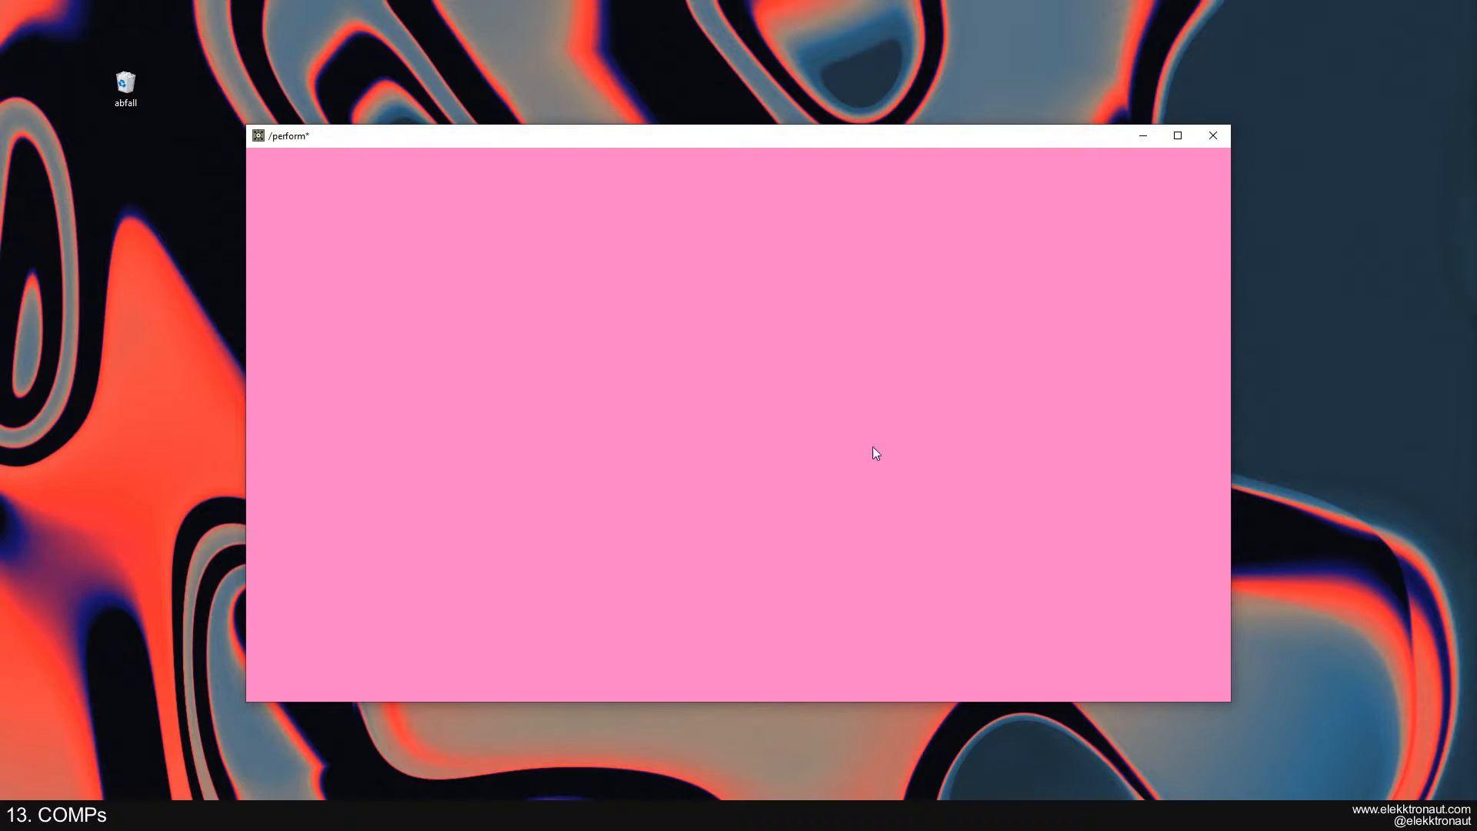
{"action": "key", "text": "Escape"}
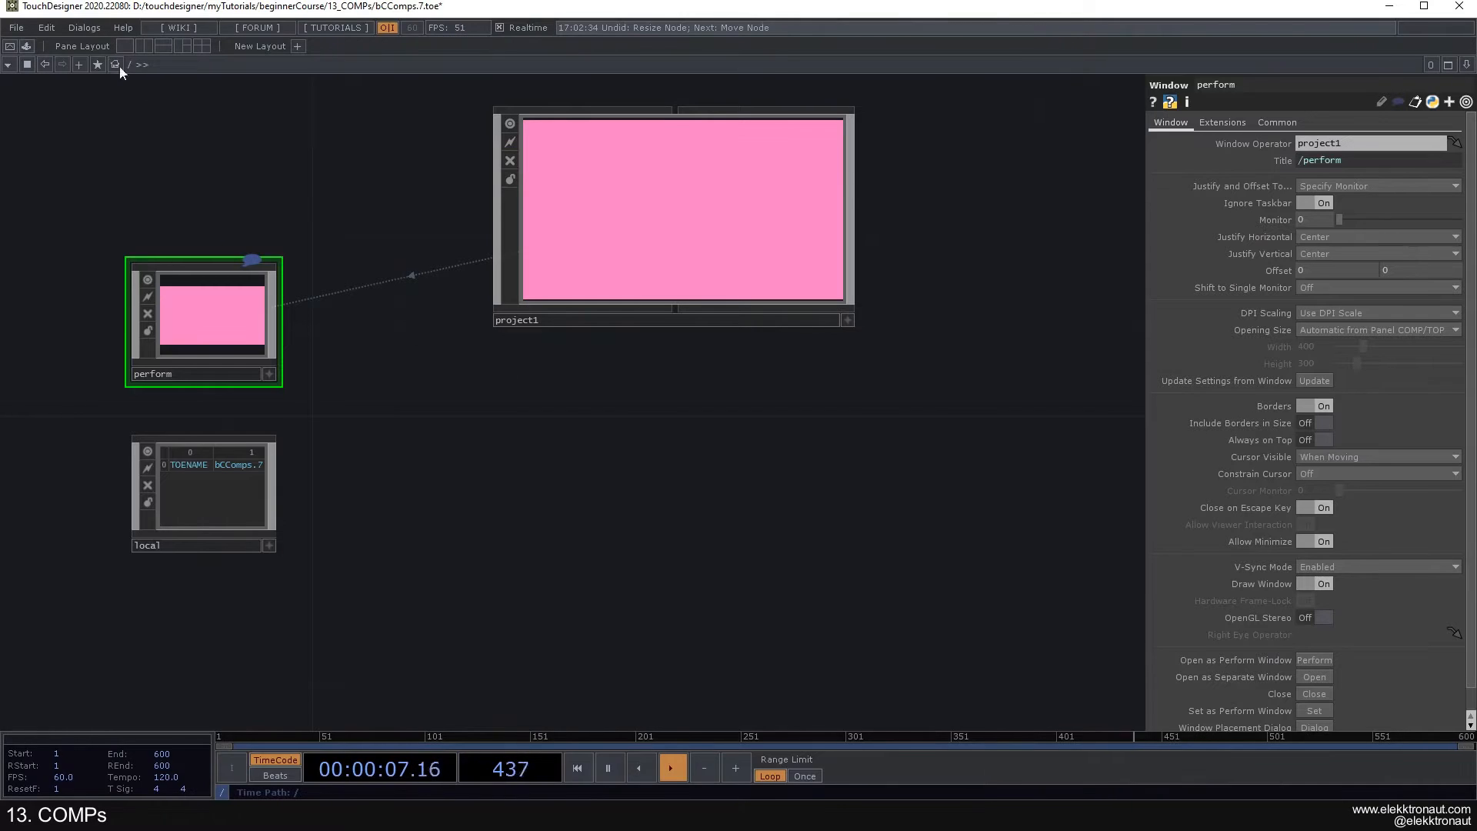
{"action": "left_click", "coordinate": [12, 47]}
{"action": "key", "text": "Escape"}
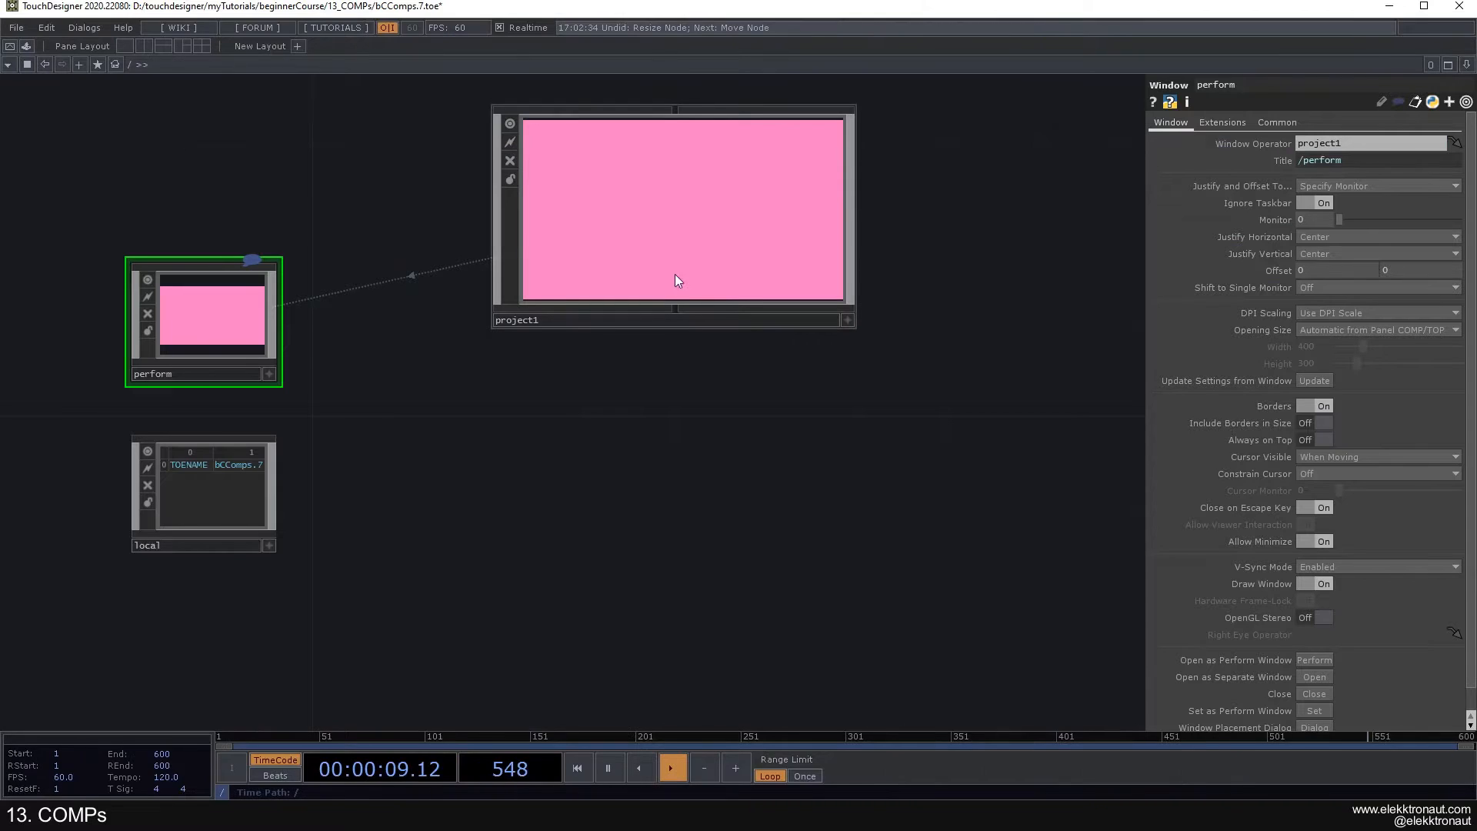
- Examine the window opening and Set as Perform Window parameters of the perform Window COMP
{"action": "scroll", "coordinate": [1309, 625], "scroll_direction": "down", "scroll_amount": 1}
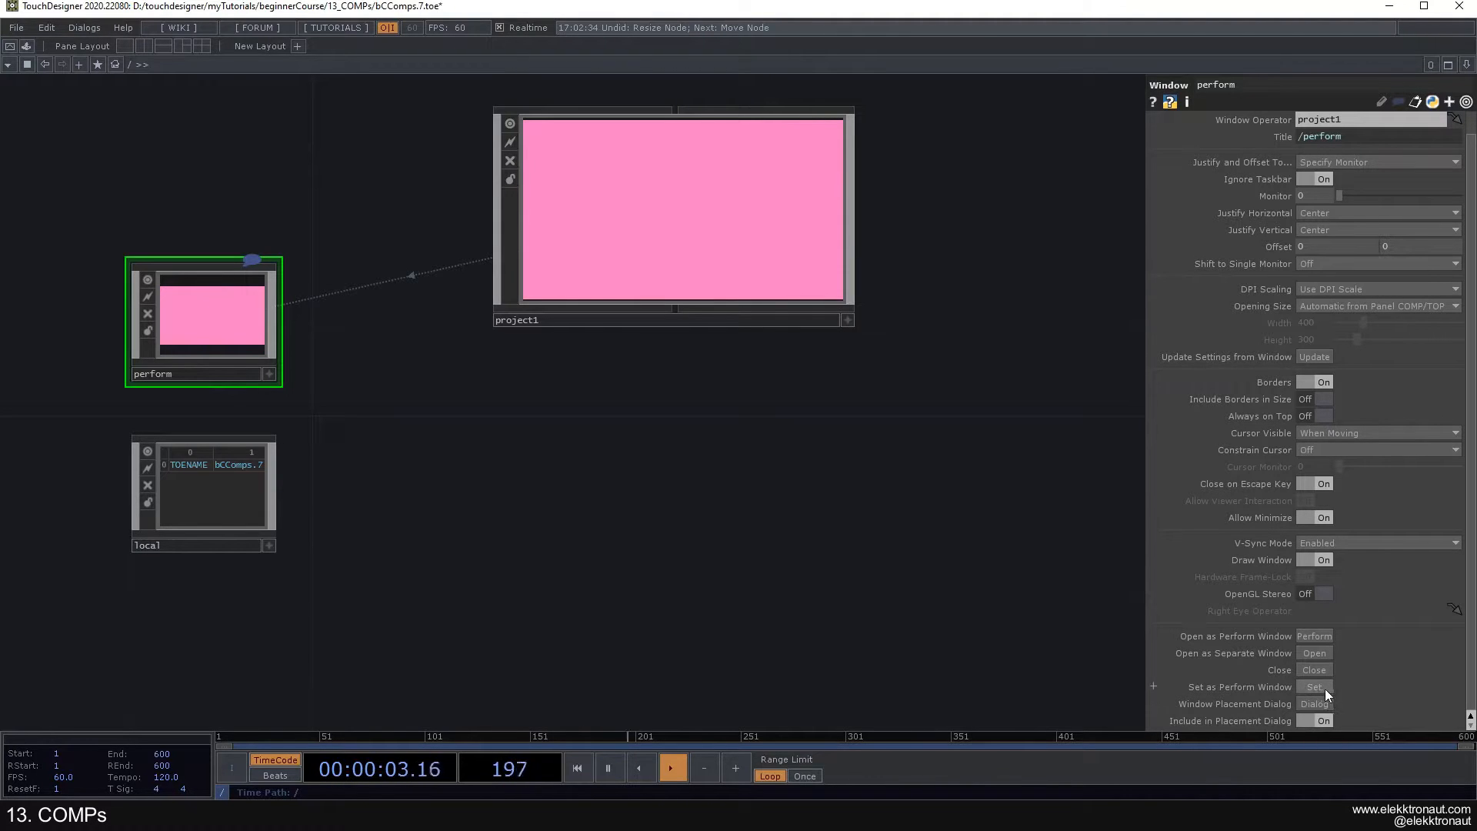
{"action": "scroll", "coordinate": [1341, 686], "scroll_direction": "up", "scroll_amount": 1}
{"action": "left_click_drag", "start_coordinate": [877, 488], "coordinate": [857, 498]}
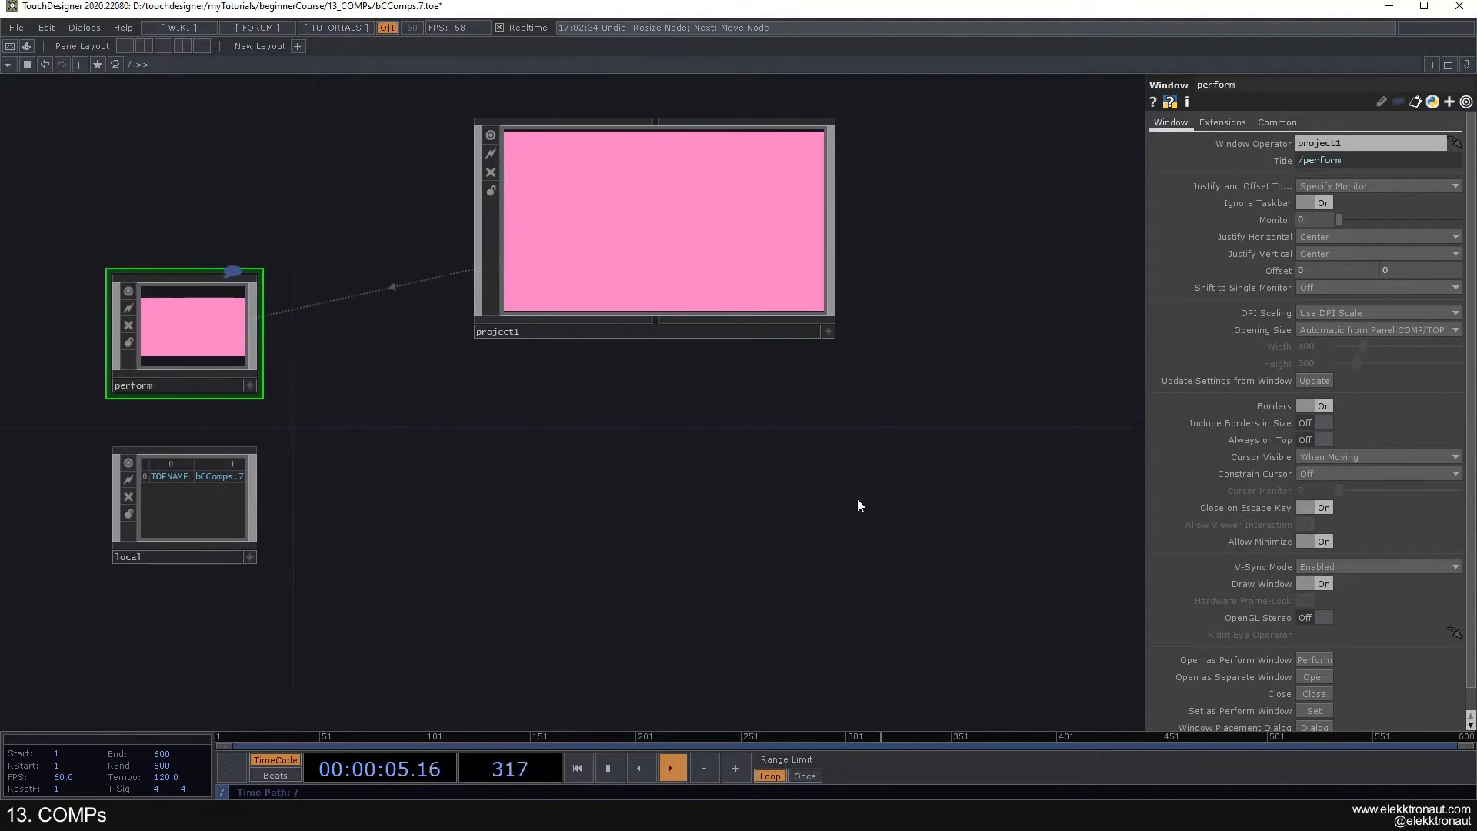
{"action": "left_click_drag", "start_coordinate": [715, 460], "coordinate": [666, 453]}
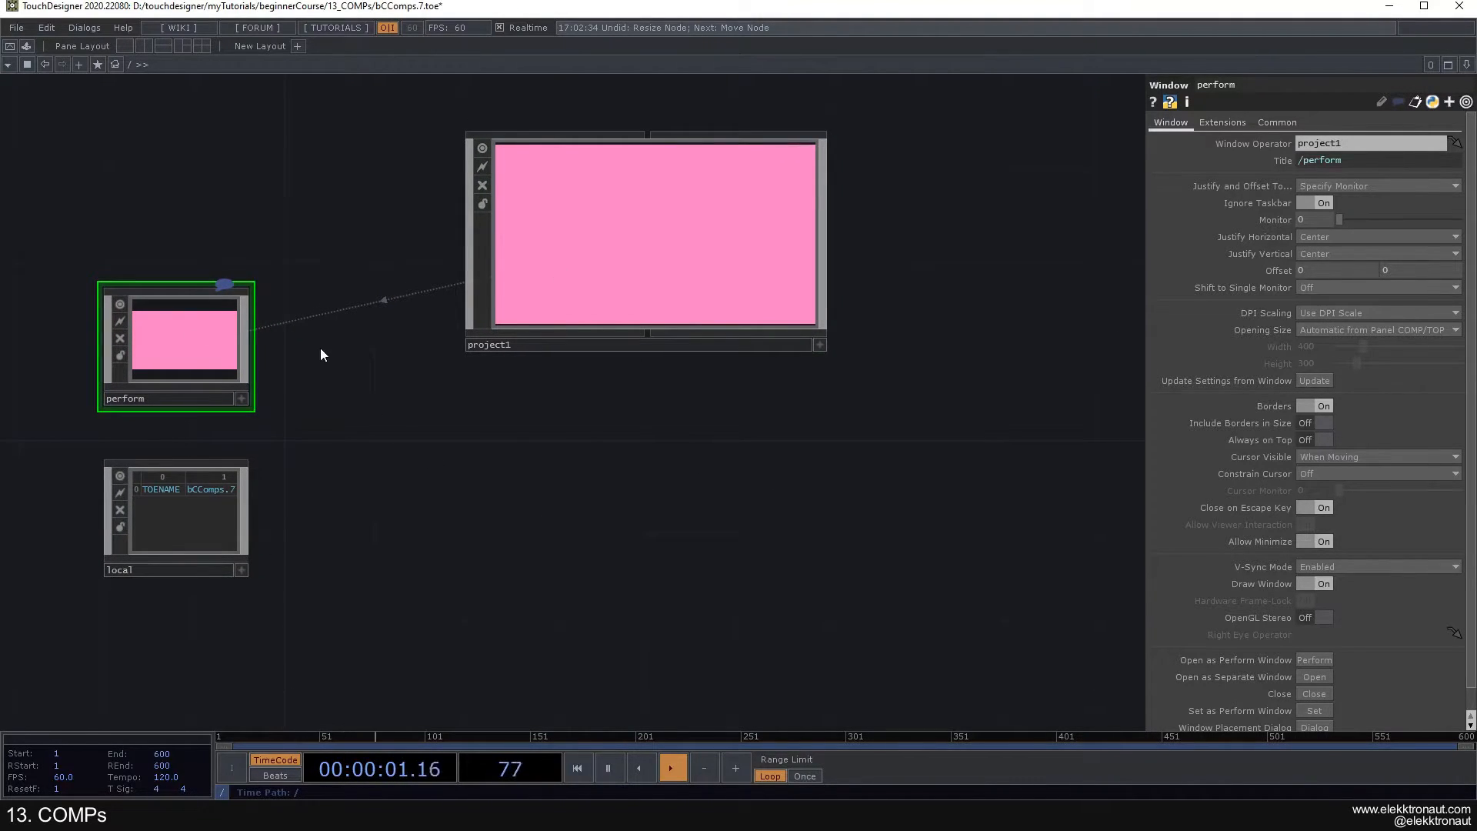
- Look inside the project1 Container, return to the root level, and review its Layout, Children and Look parameters
{"action": "left_click", "coordinate": [591, 254]}
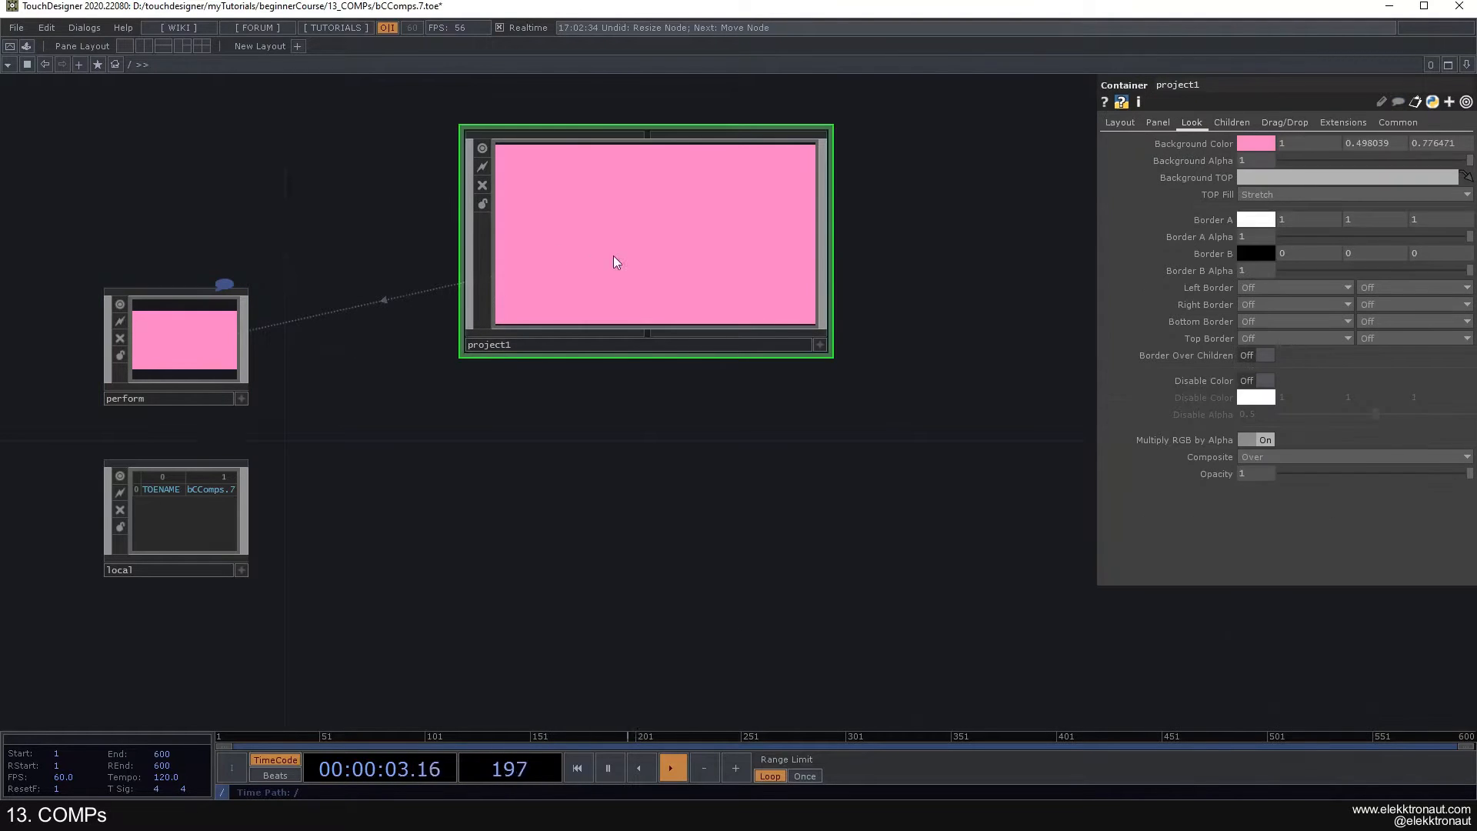
{"action": "left_click_drag", "start_coordinate": [564, 431], "coordinate": [556, 458]}
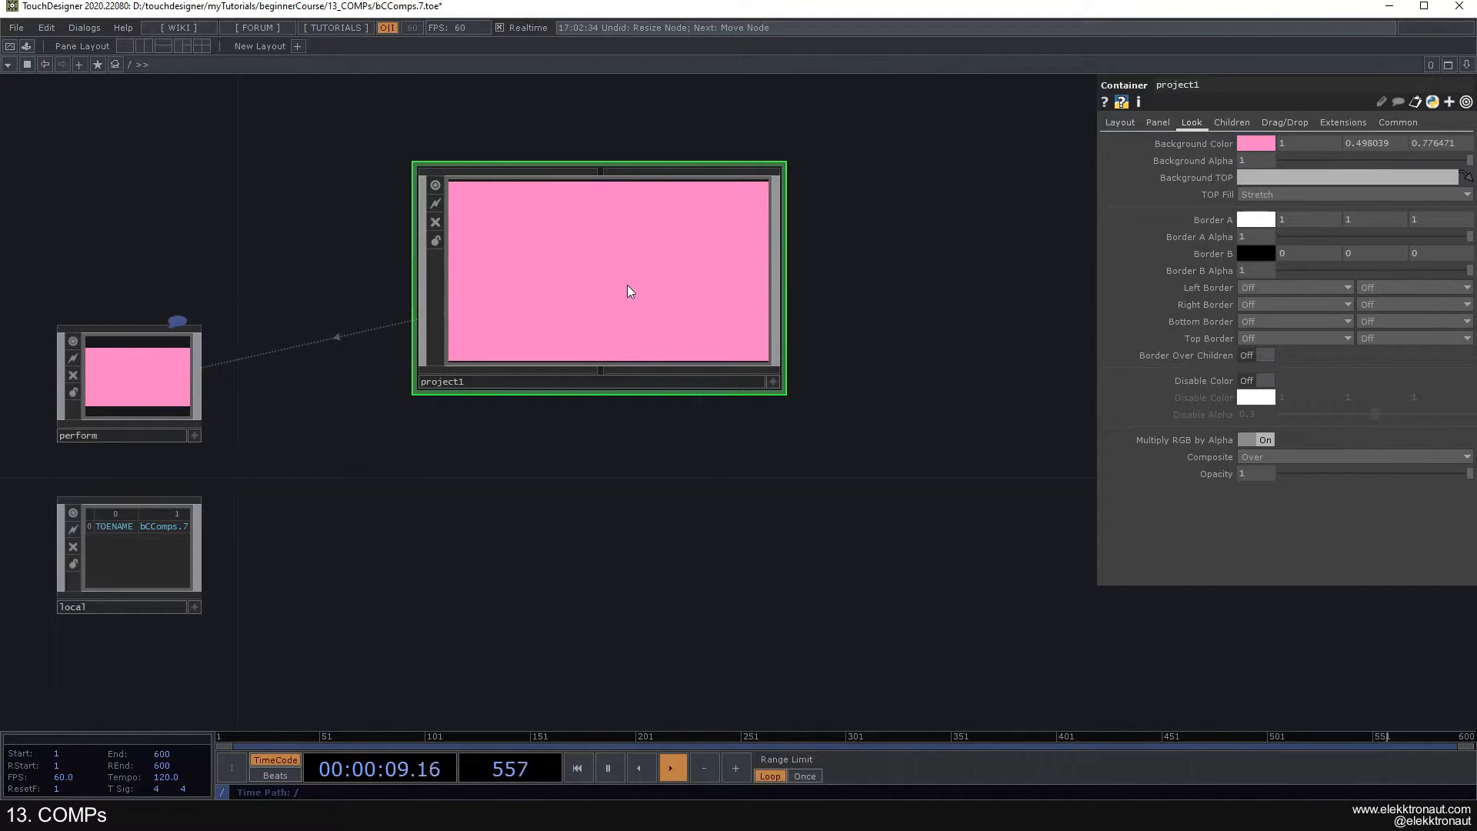
{"action": "key", "text": "i"}
{"action": "key", "text": "u"}
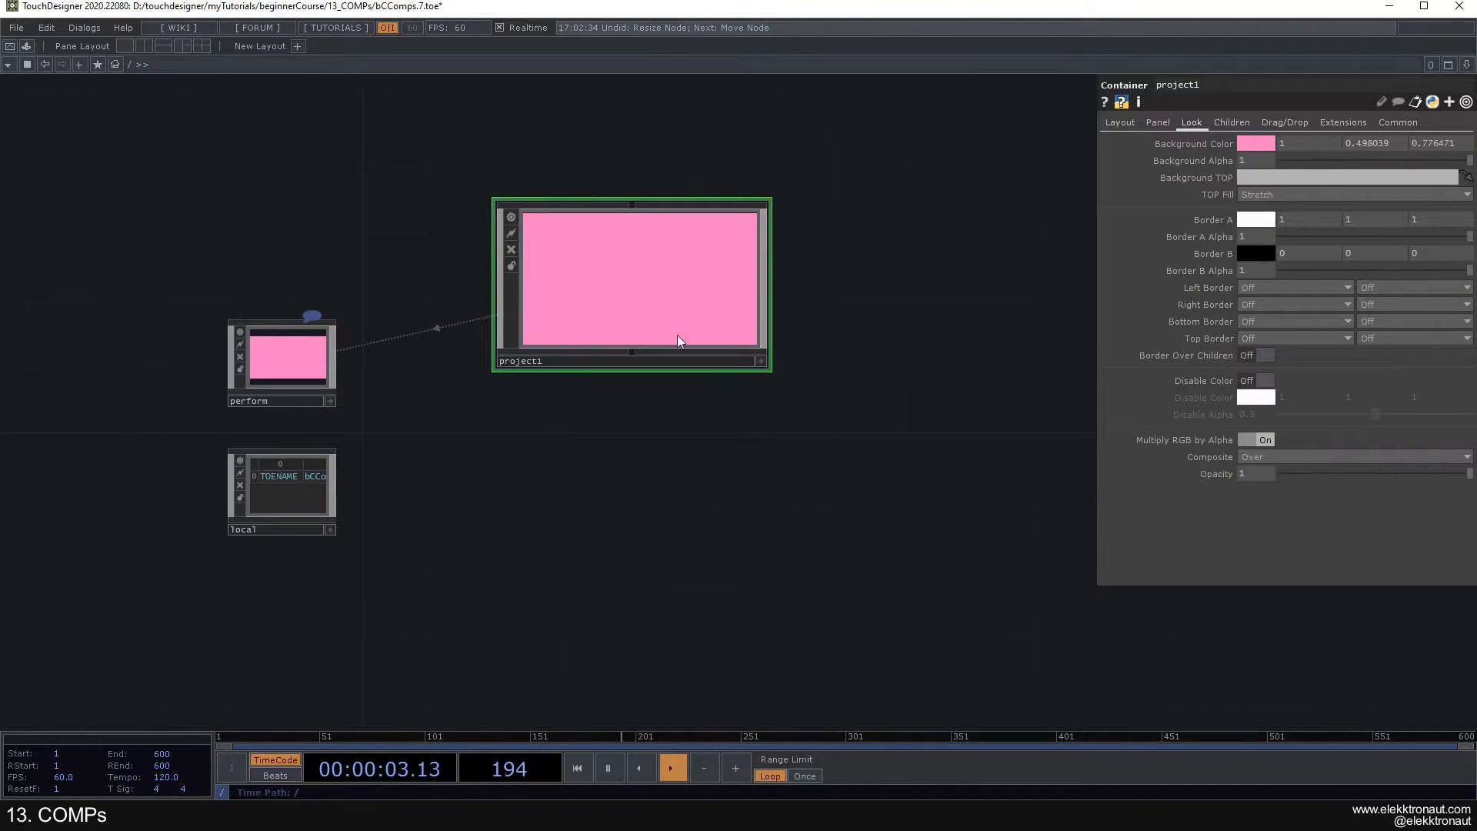
{"action": "left_click", "coordinate": [1131, 123]}
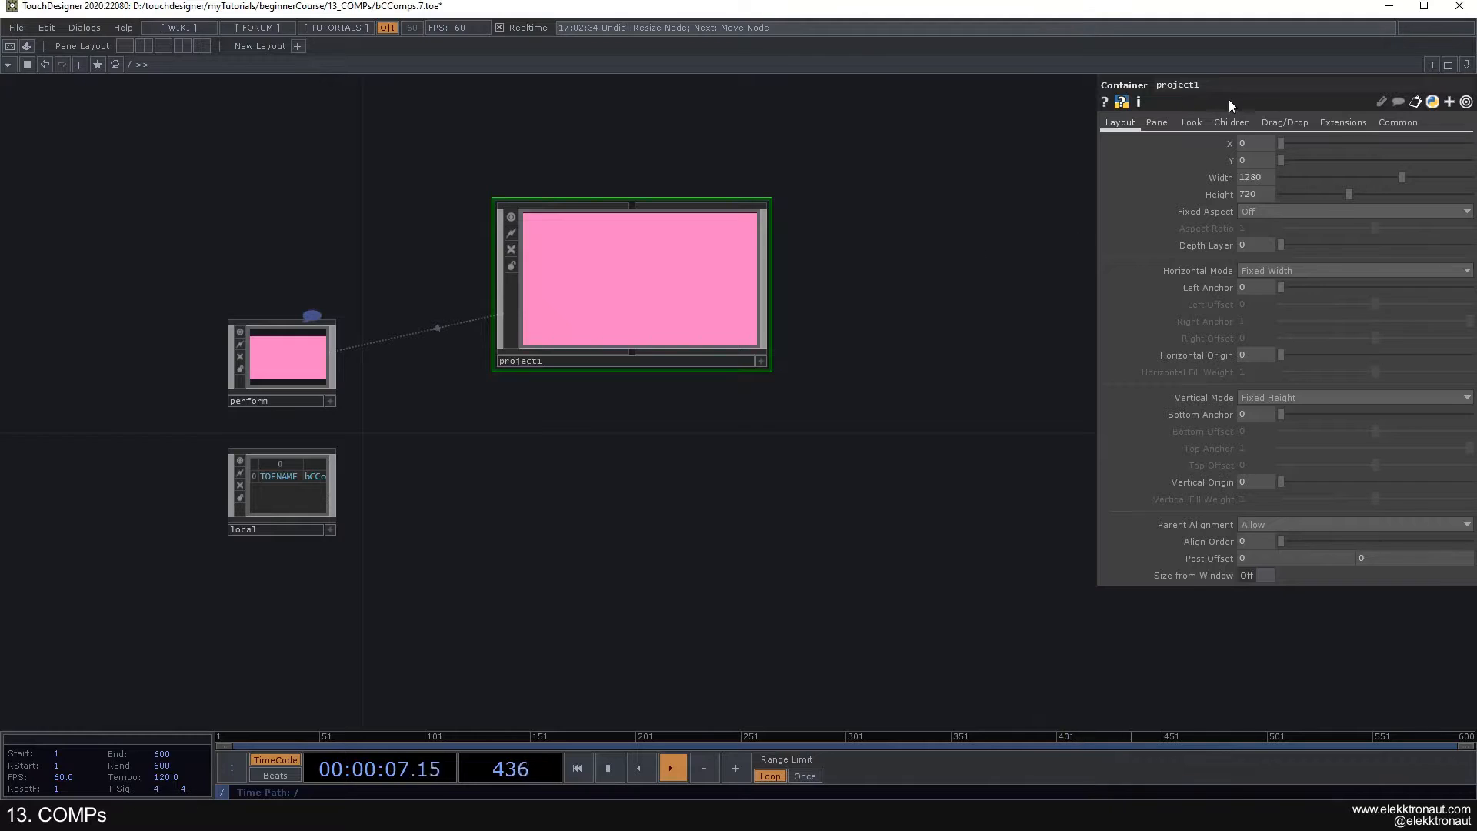
{"action": "left_click", "coordinate": [1230, 121]}
{"action": "left_click", "coordinate": [1195, 123]}
- Set the background alpha of the project1 Container to 0.988
{"action": "left_click", "coordinate": [1255, 145]}
{"action": "left_click_drag", "start_coordinate": [879, 227], "coordinate": [775, 228]}
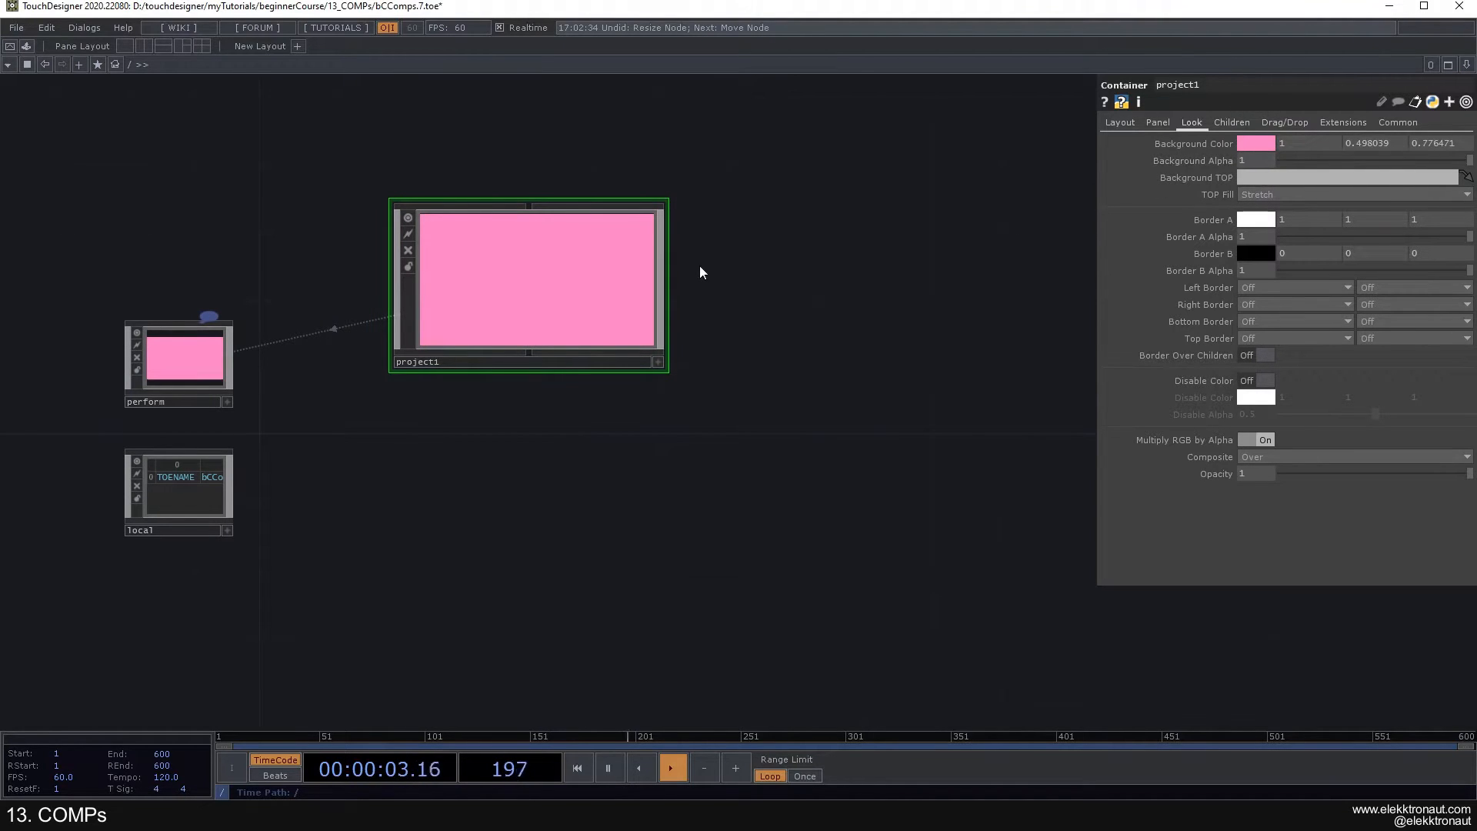
{"action": "left_click_drag", "start_coordinate": [1424, 159], "coordinate": [1468, 161]}
{"action": "scroll", "coordinate": [534, 274], "scroll_direction": "up", "scroll_amount": 4}
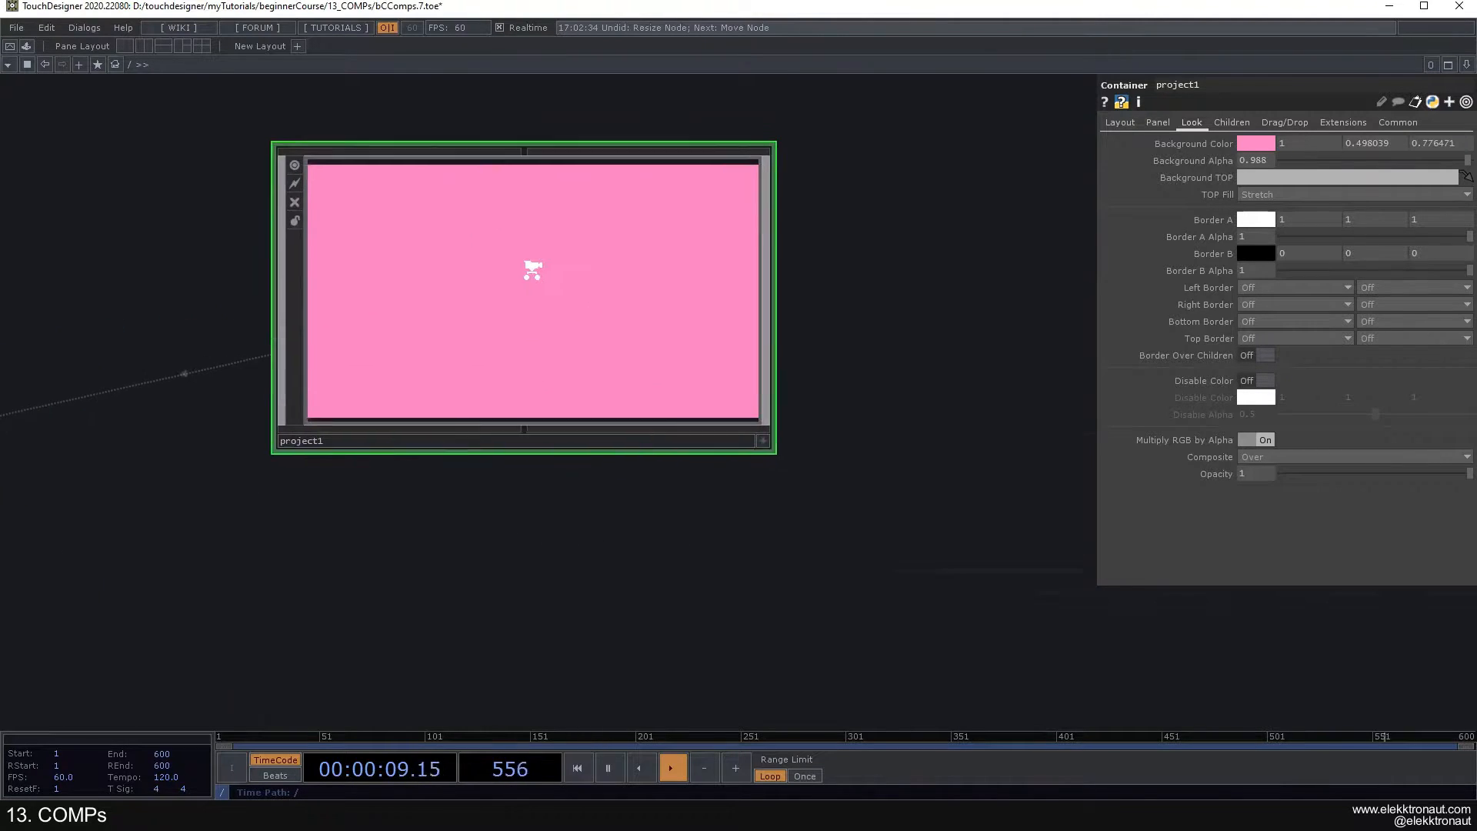
{"action": "scroll", "coordinate": [498, 237], "scroll_direction": "down", "scroll_amount": 4}
{"action": "scroll", "coordinate": [543, 219], "scroll_direction": "up", "scroll_amount": 2}
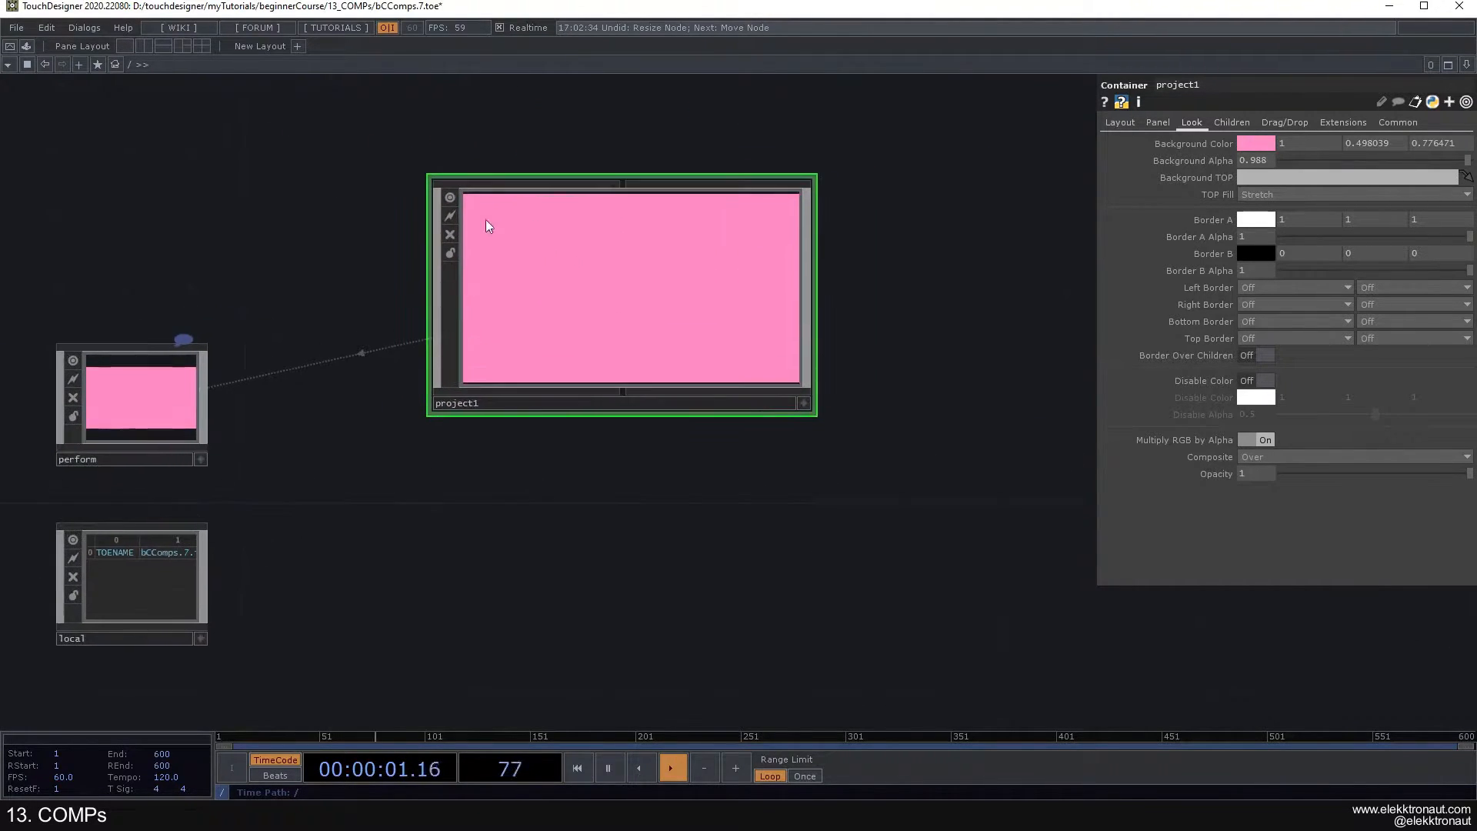
- Inspect the perform Window COMP and the project1 Container that it displays
{"action": "left_click", "coordinate": [154, 405]}
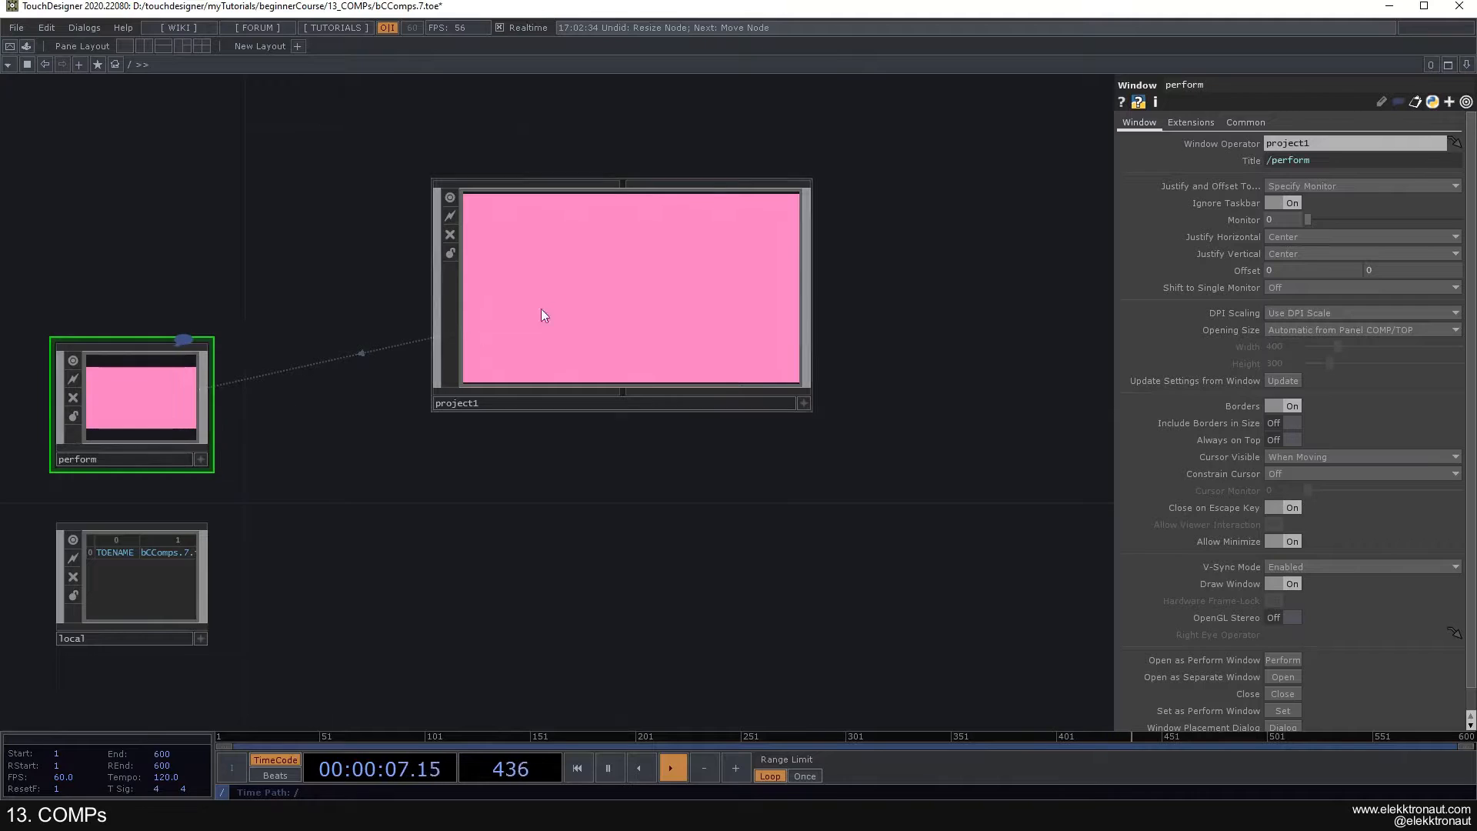
{"action": "left_click", "coordinate": [527, 344]}
{"action": "left_click_drag", "start_coordinate": [500, 474], "coordinate": [364, 496]}
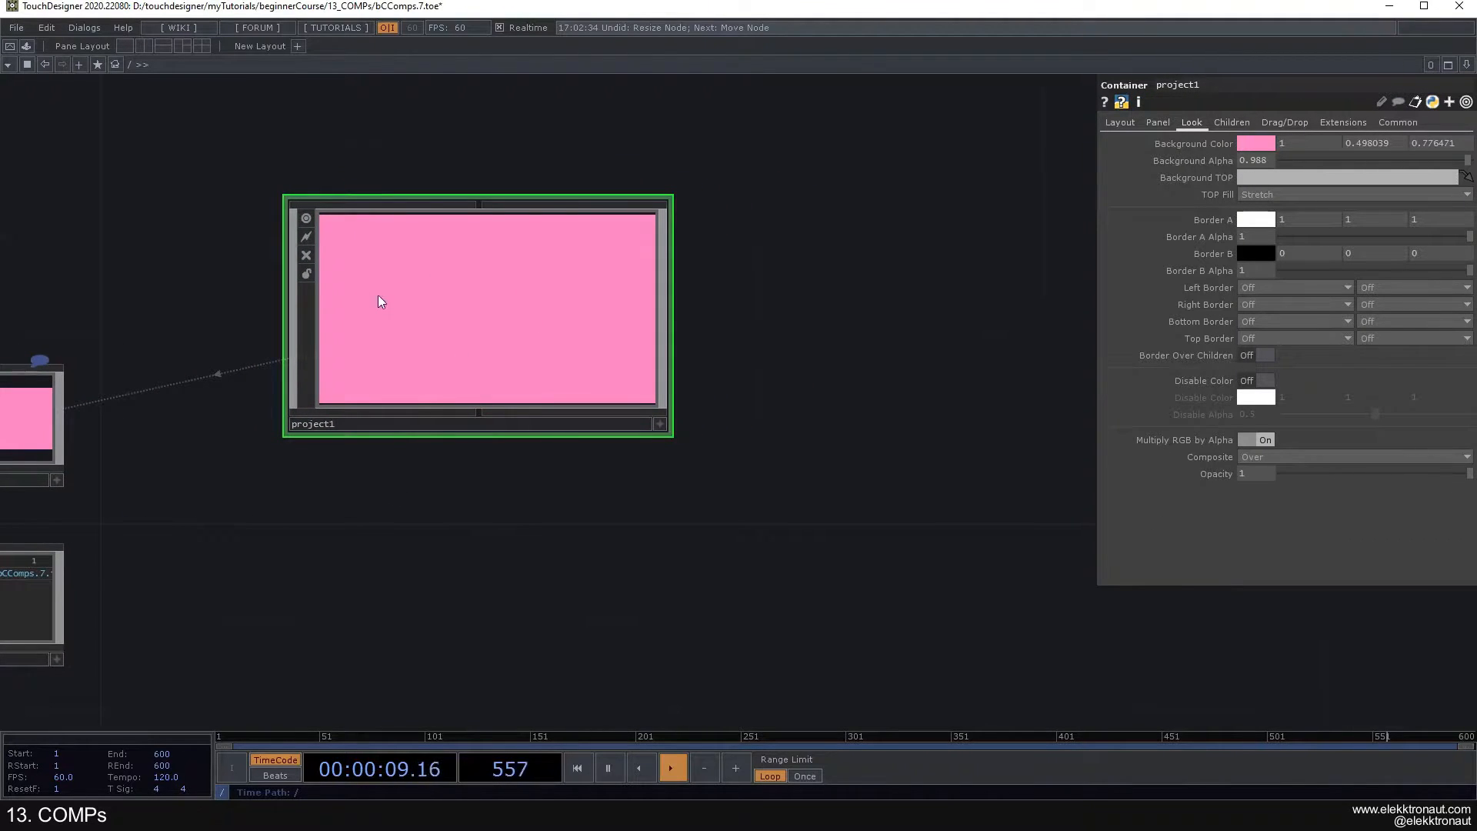
{"action": "scroll", "coordinate": [367, 303], "scroll_direction": "up", "scroll_amount": 2}
{"action": "scroll", "coordinate": [366, 302], "scroll_direction": "down", "scroll_amount": 3}
{"action": "scroll", "coordinate": [379, 307], "scroll_direction": "up", "scroll_amount": 2}
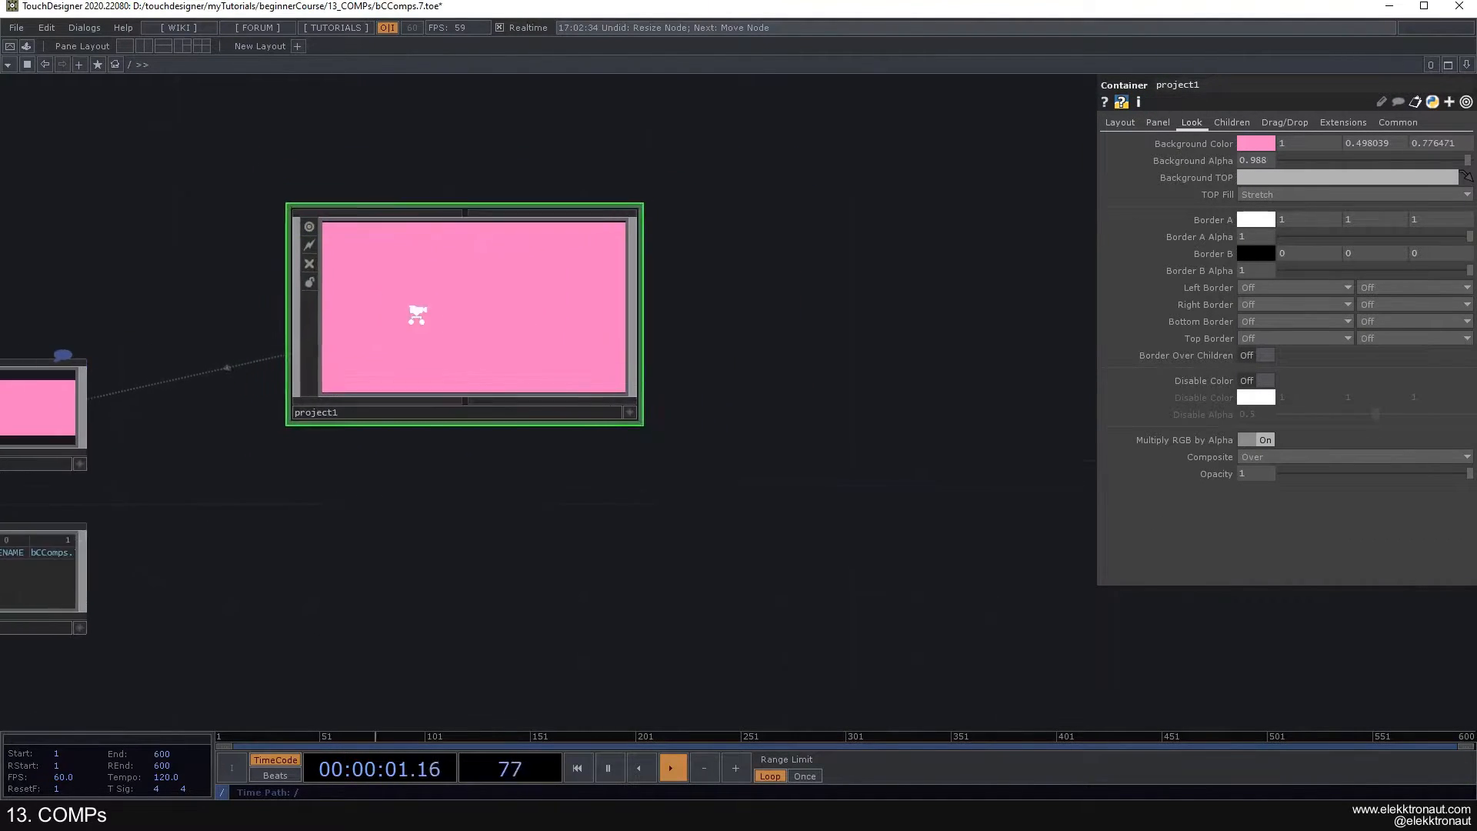
{"action": "left_click_drag", "start_coordinate": [894, 320], "coordinate": [921, 308]}
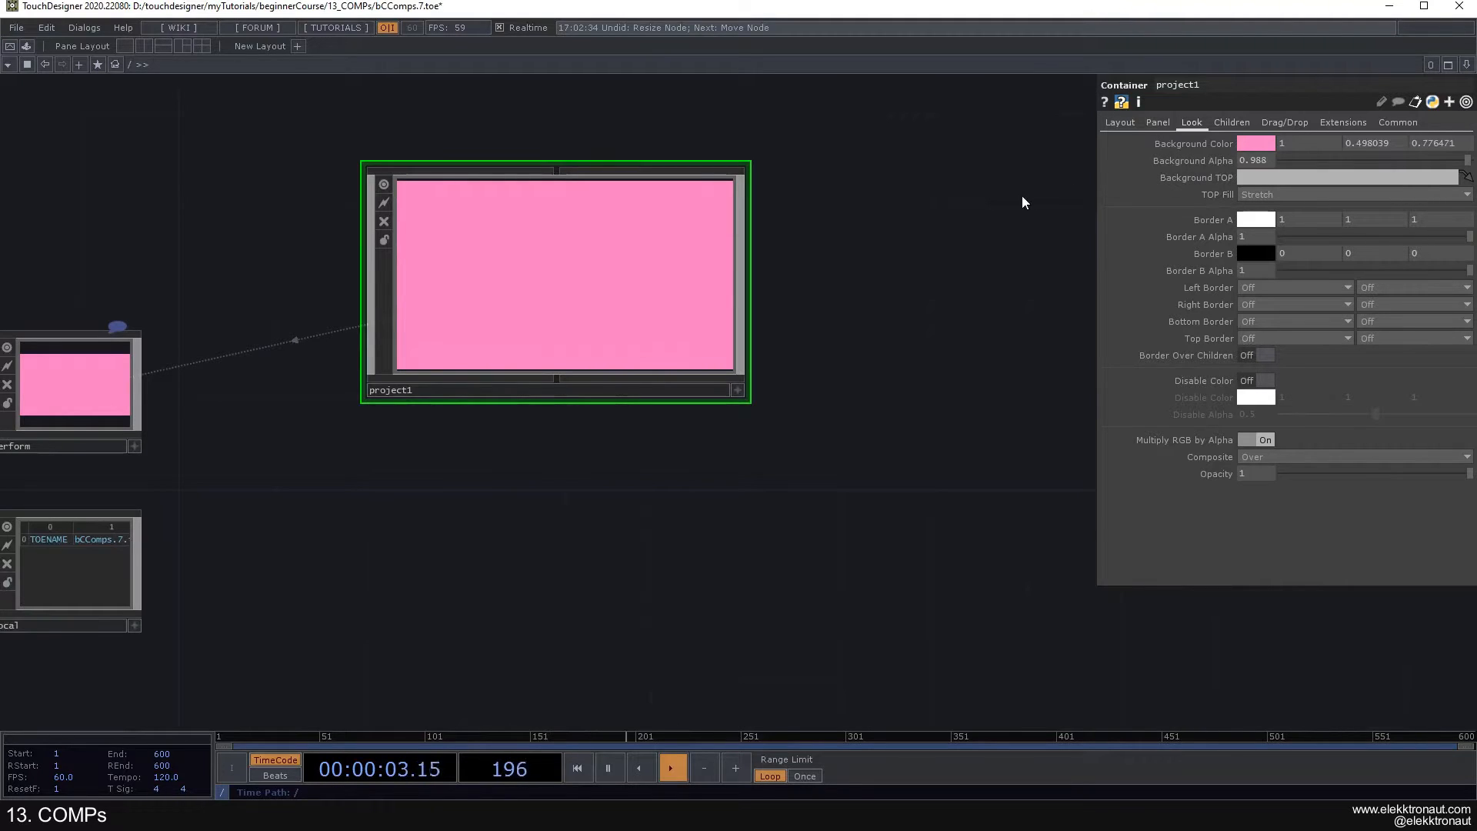
- Enter project1 and rename the Null TOP fed by base2 to bg
{"action": "scroll", "coordinate": [545, 280], "scroll_direction": "up", "scroll_amount": 5}
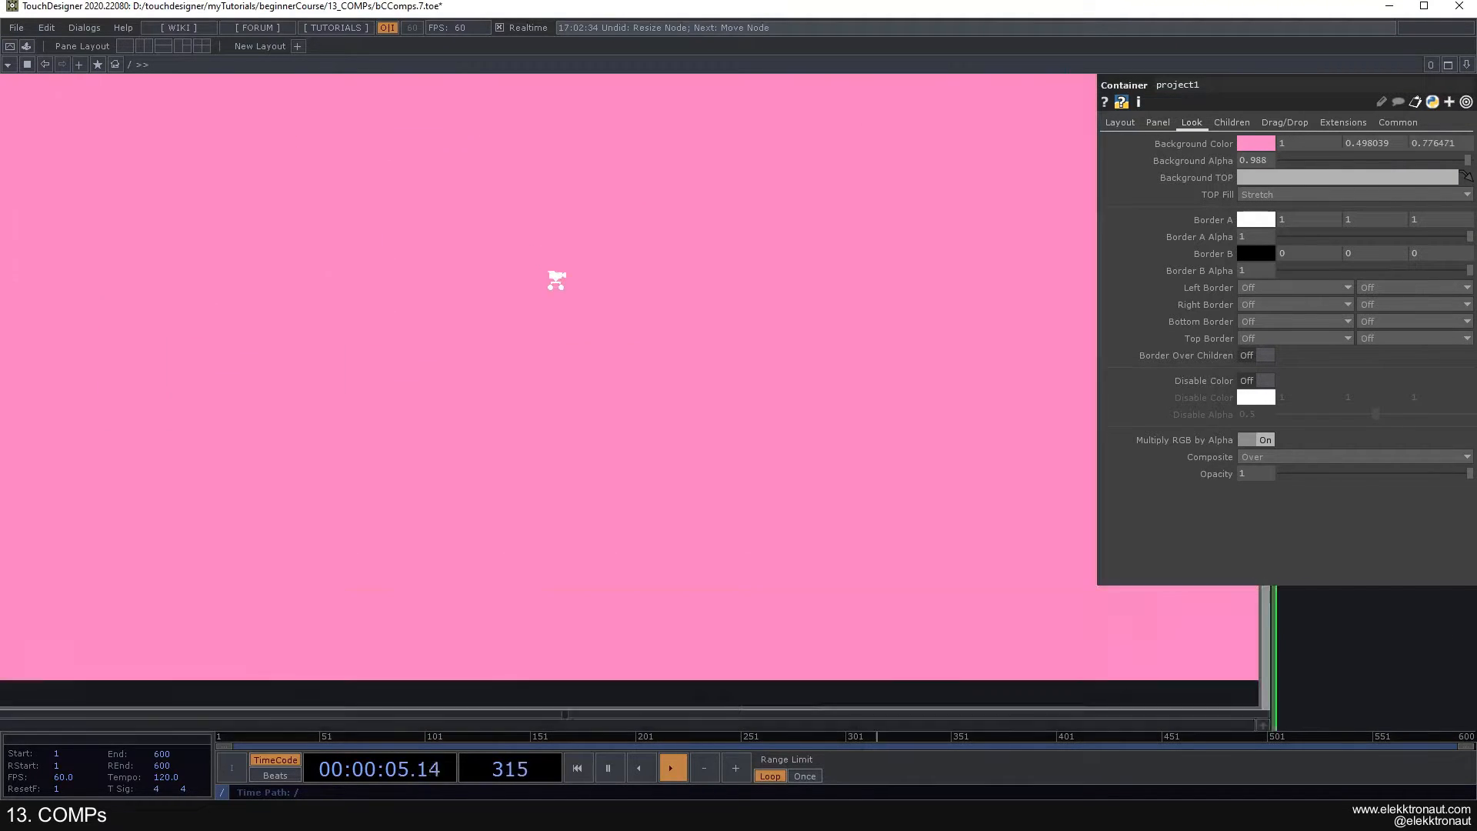
{"action": "scroll", "coordinate": [556, 280], "scroll_direction": "up", "scroll_amount": 2}
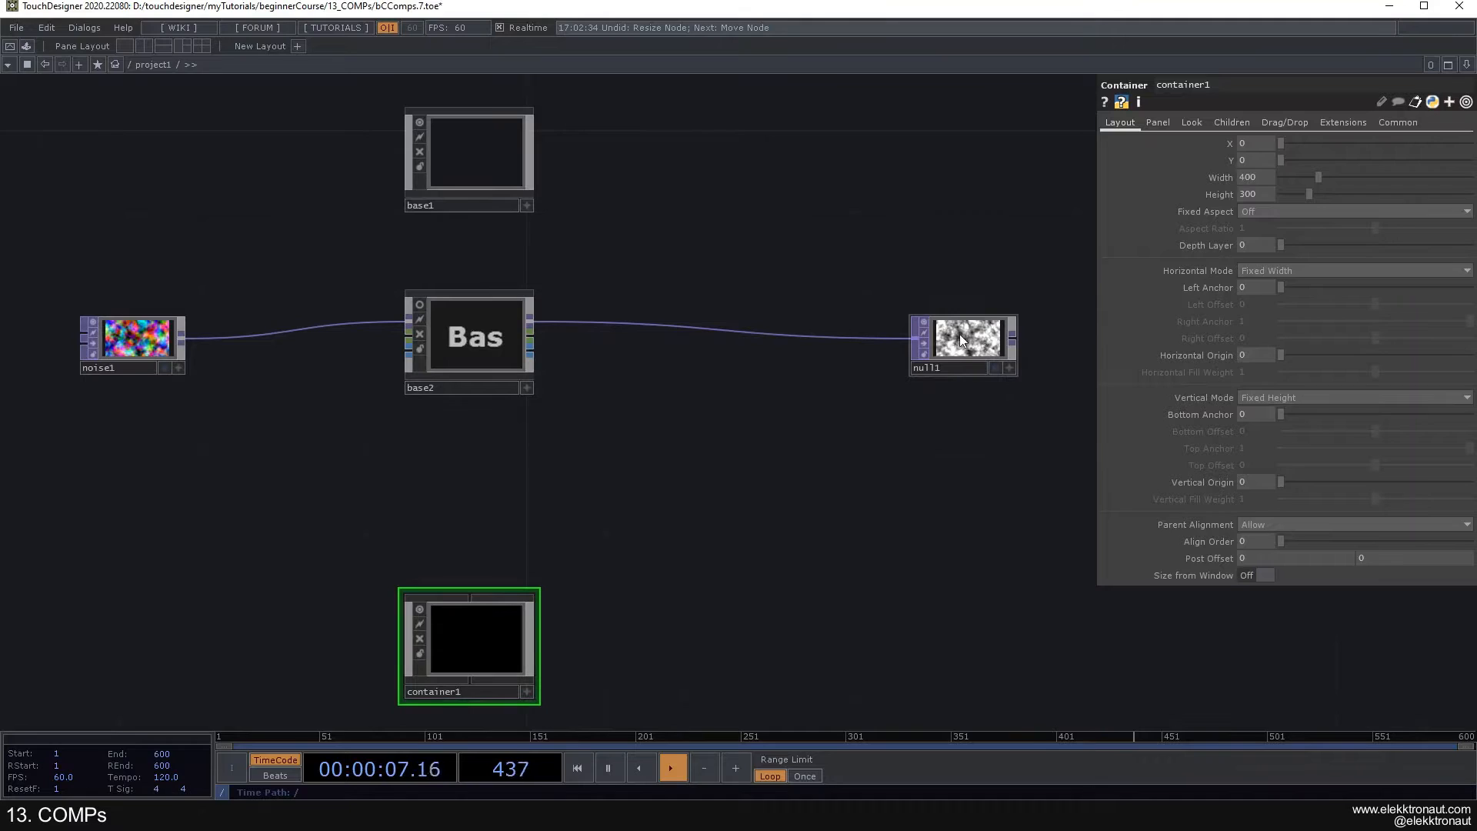
{"action": "left_click", "coordinate": [946, 367]}
{"action": "type", "text": "bg"}
{"action": "key", "text": "Return"}
- Return to the root level and set project1's Background TOP to ./bg
{"action": "scroll", "coordinate": [707, 421], "scroll_direction": "down", "scroll_amount": 4}
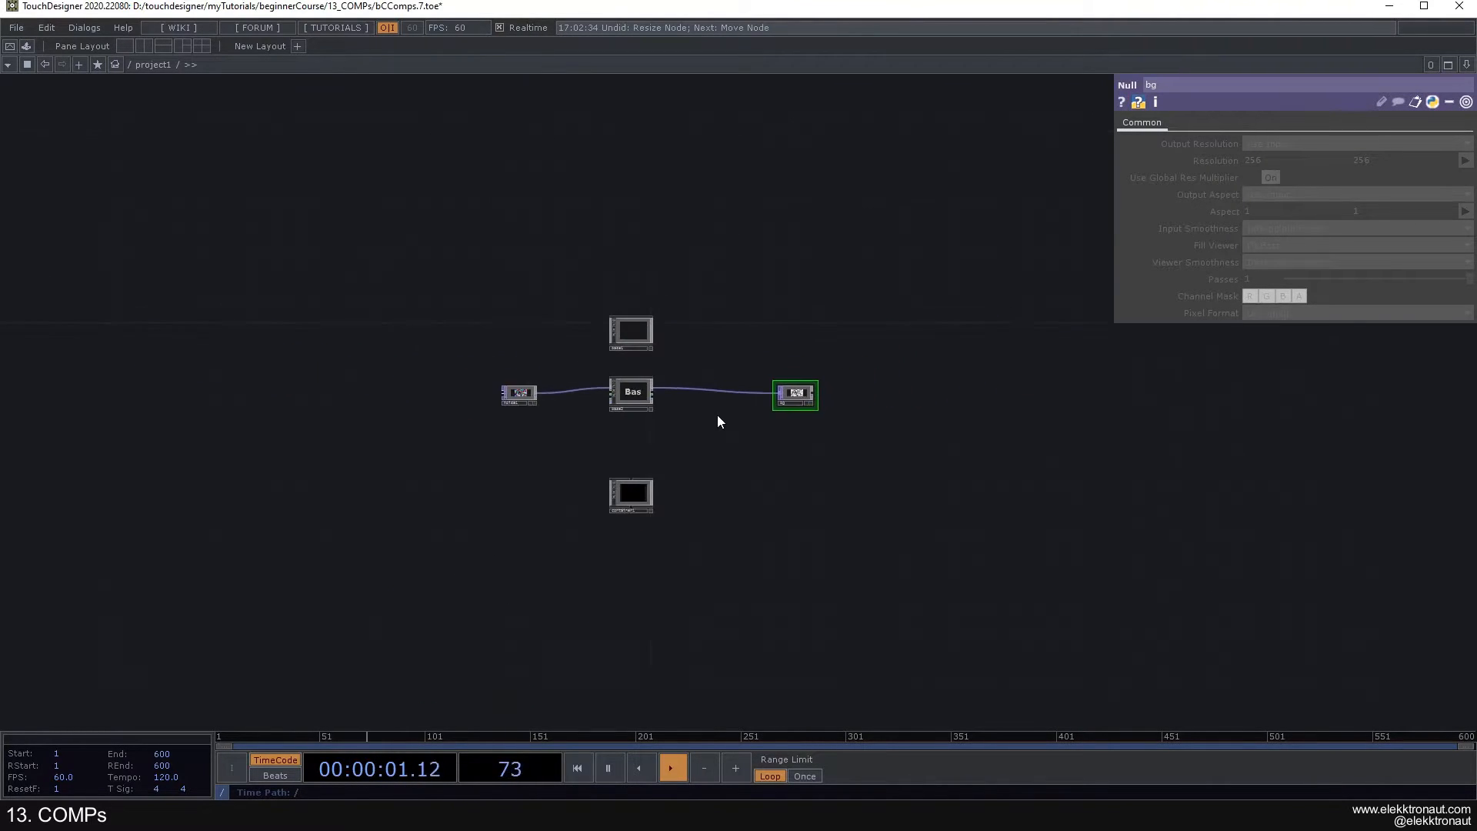
{"action": "scroll", "coordinate": [717, 421], "scroll_direction": "down", "scroll_amount": 3}
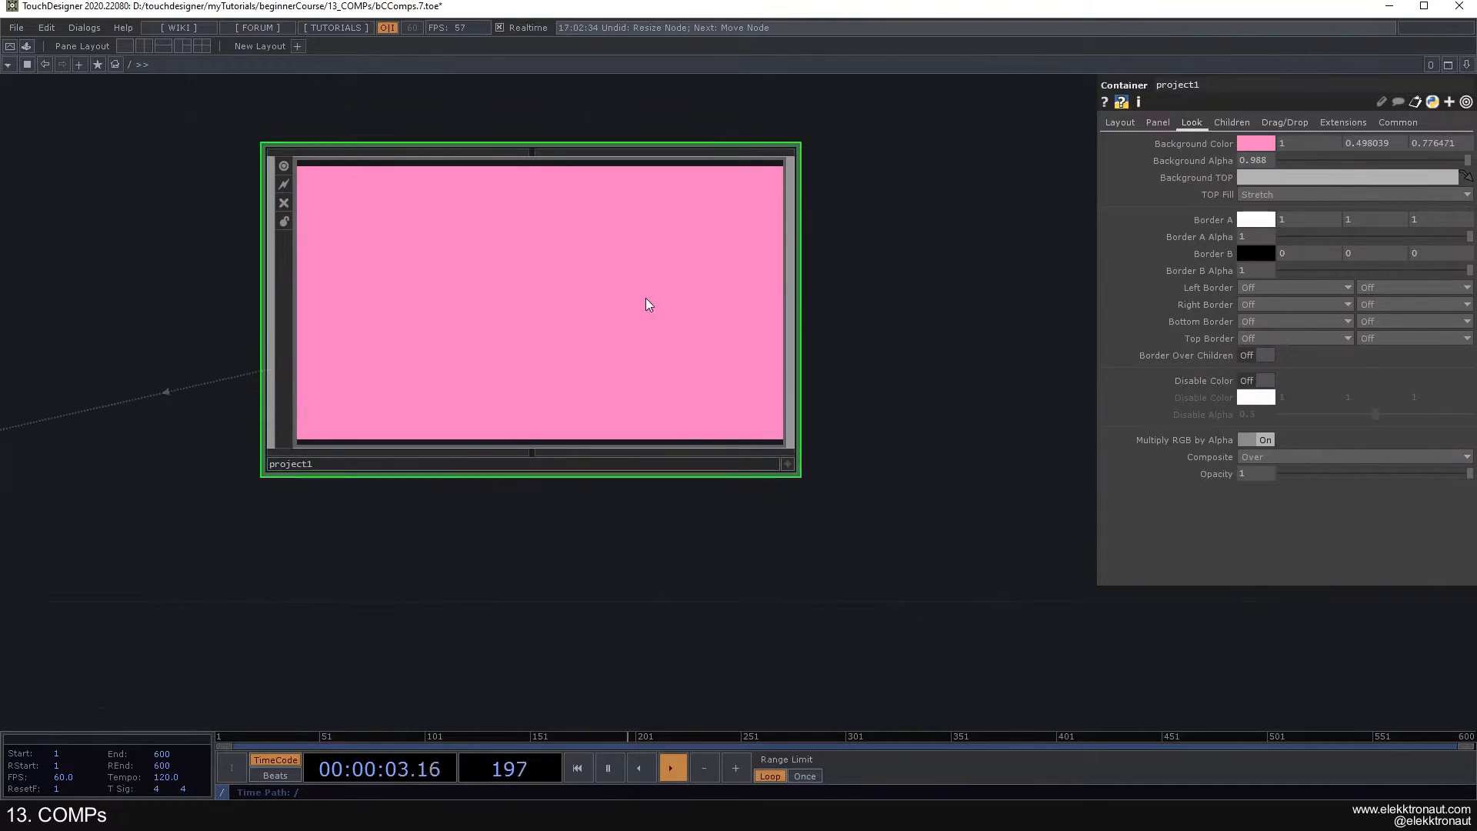
{"action": "left_click", "coordinate": [1250, 181]}
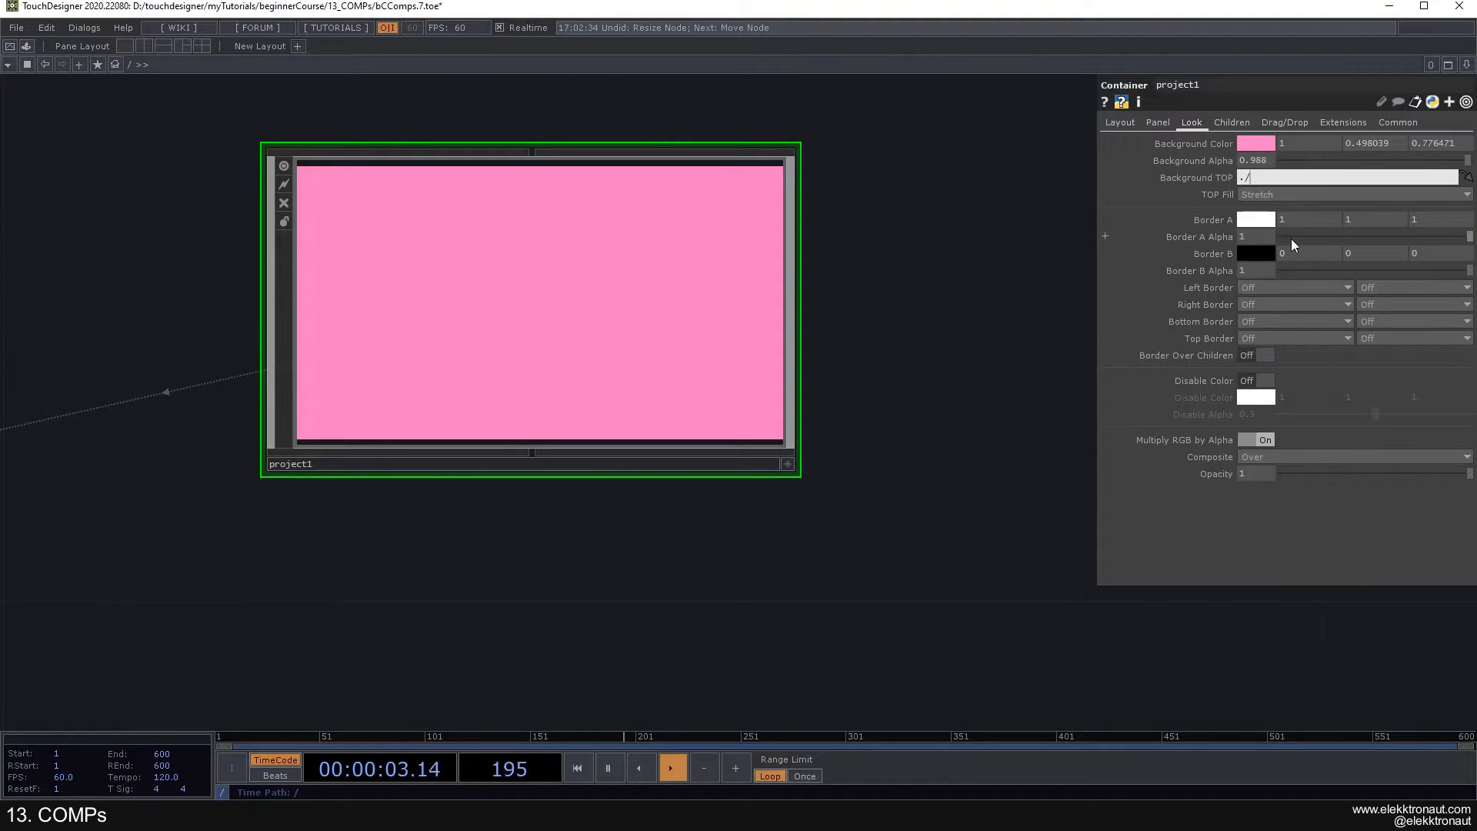
{"action": "type", "text": "bg"}
{"action": "key", "text": "Return"}
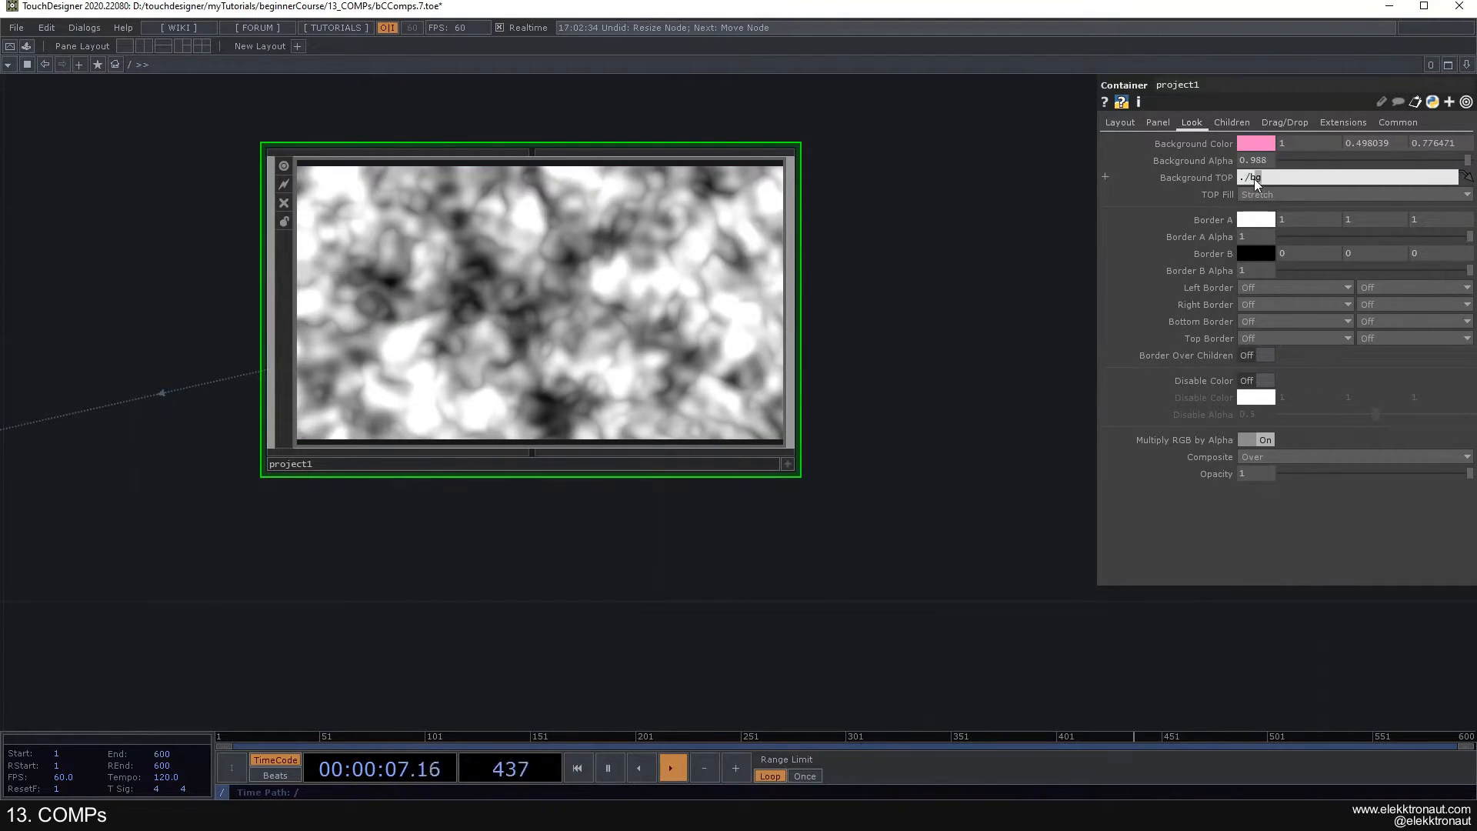
{"action": "left_click_drag", "start_coordinate": [895, 257], "coordinate": [893, 261]}
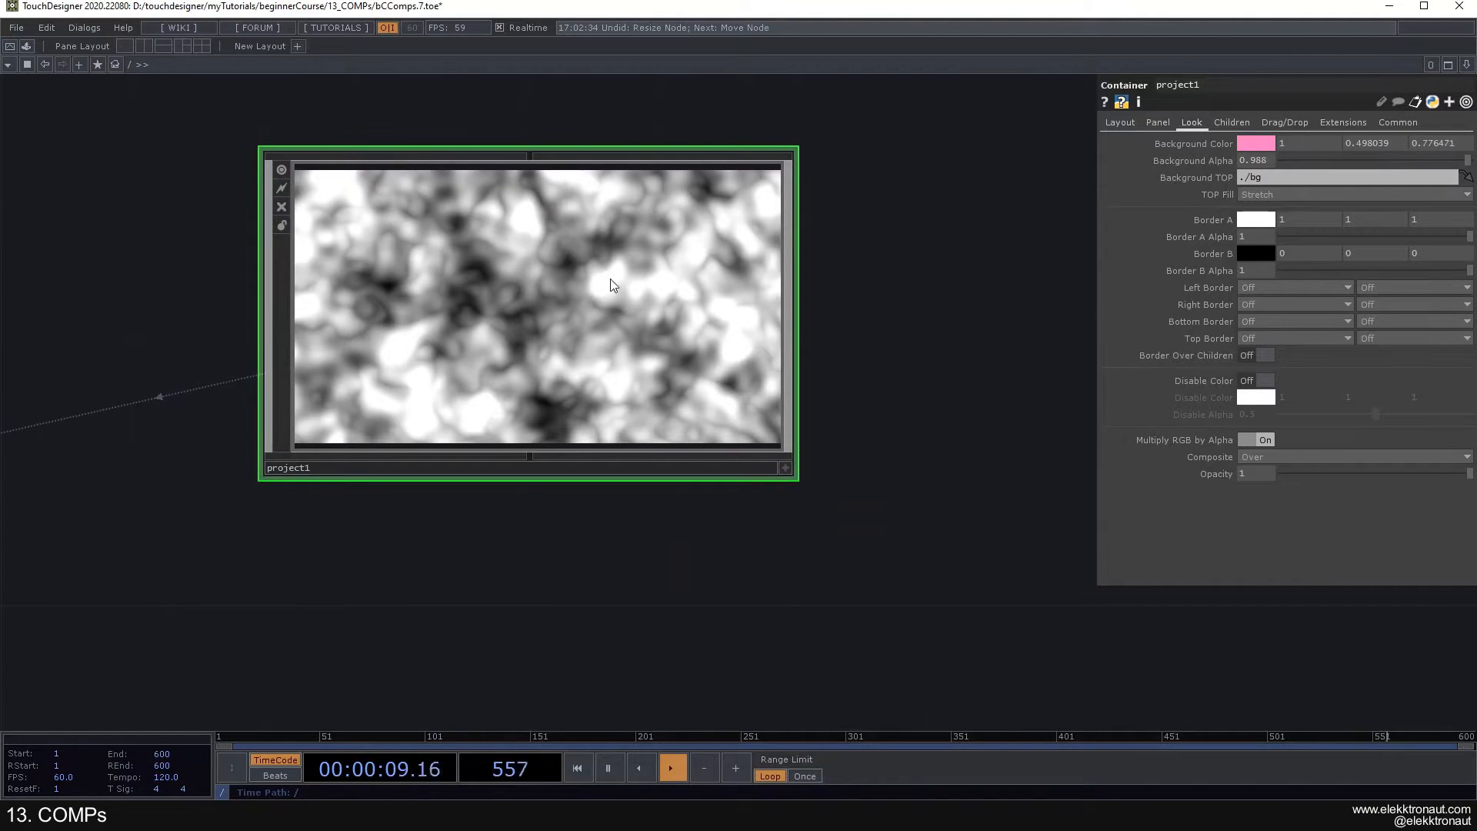
- Preview project1's output in the perform window and return to the network editor
{"action": "scroll", "coordinate": [634, 295], "scroll_direction": "down", "scroll_amount": 5}
{"action": "scroll", "coordinate": [600, 295], "scroll_direction": "up", "scroll_amount": 3}
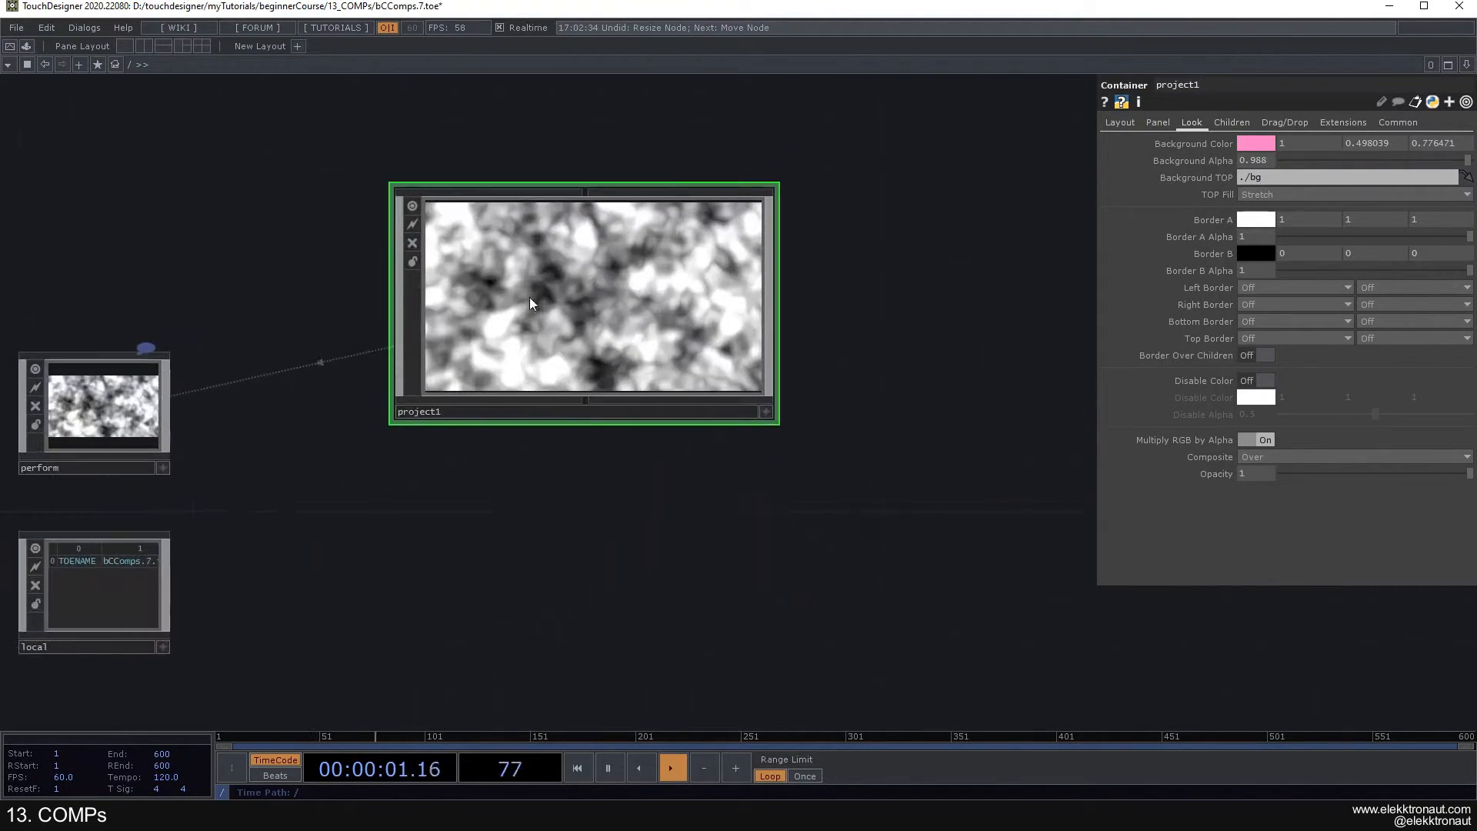
{"action": "key", "text": "F1"}
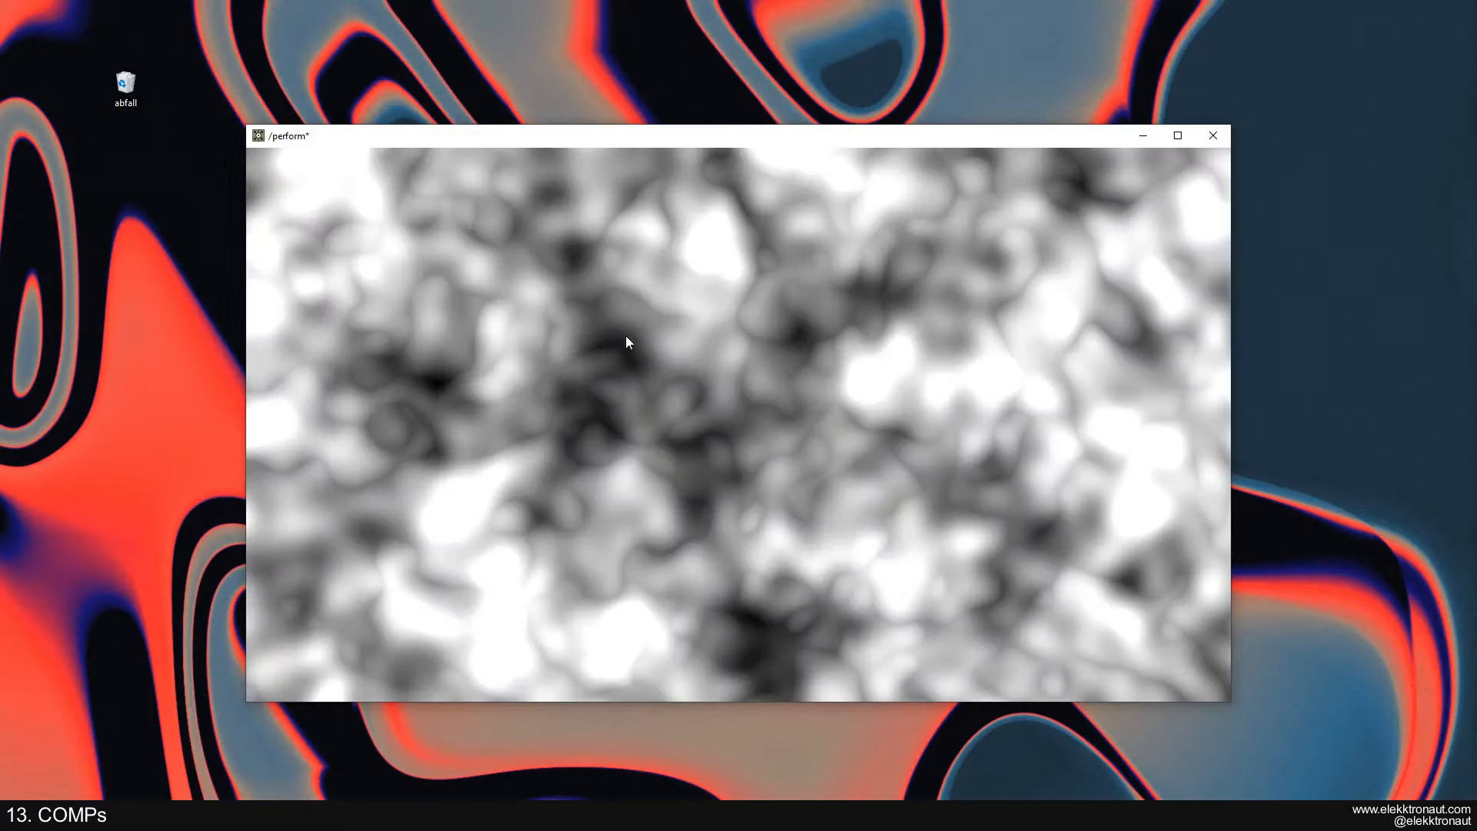
{"action": "key", "text": "Escape"}
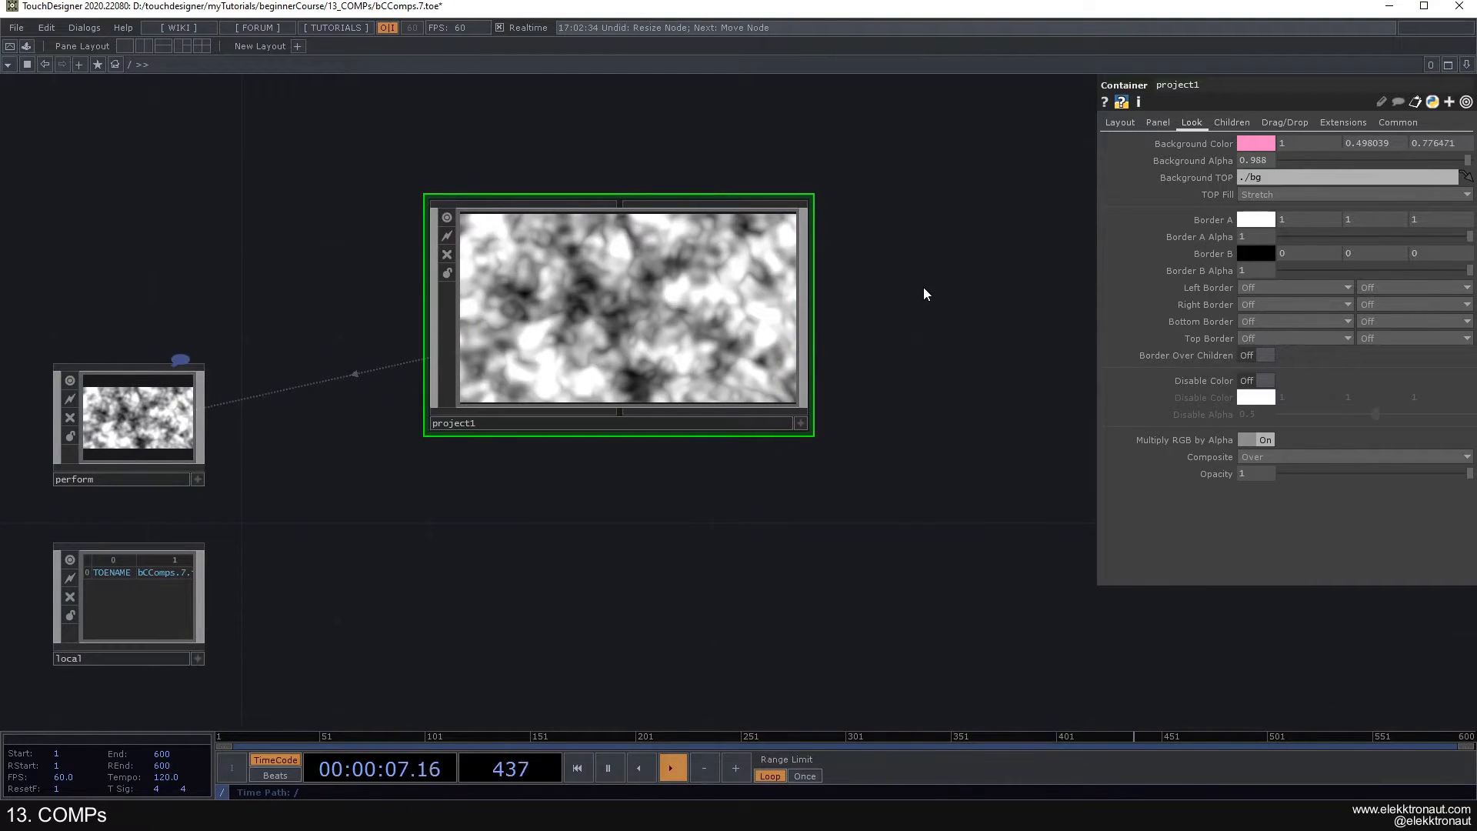
- Set the project1 Container's width to 1920 and height to 1080
{"action": "left_click", "coordinate": [1132, 123]}
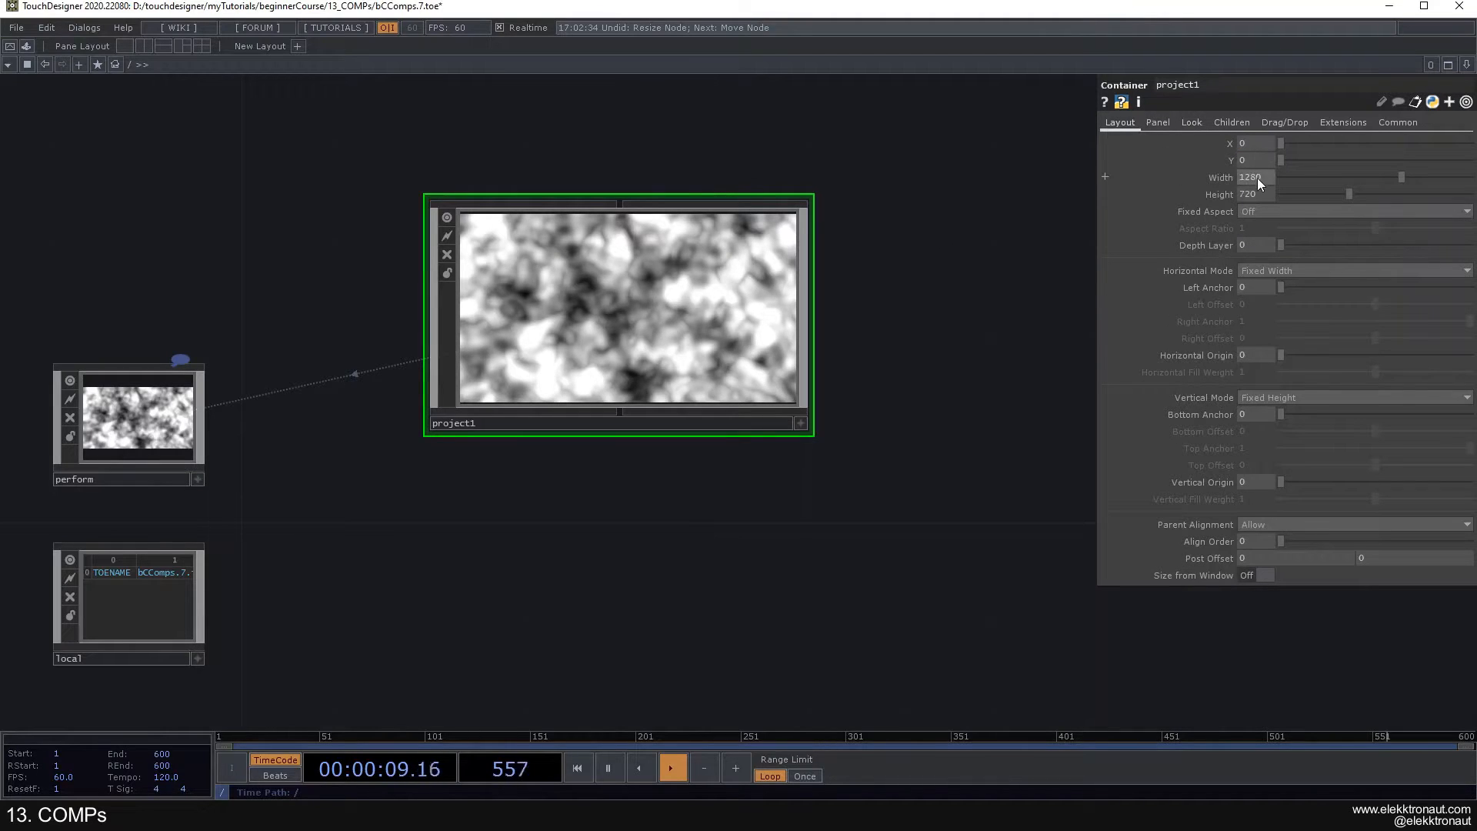
{"action": "type", "text": "1920"}
{"action": "key", "text": "Tab"}
{"action": "type", "text": "1080"}
{"action": "key", "text": "Return"}
- Enter project1 and check the resolution settings of noise1 and the bg Null TOP
{"action": "key", "text": "i"}
{"action": "left_click", "coordinate": [174, 342]}
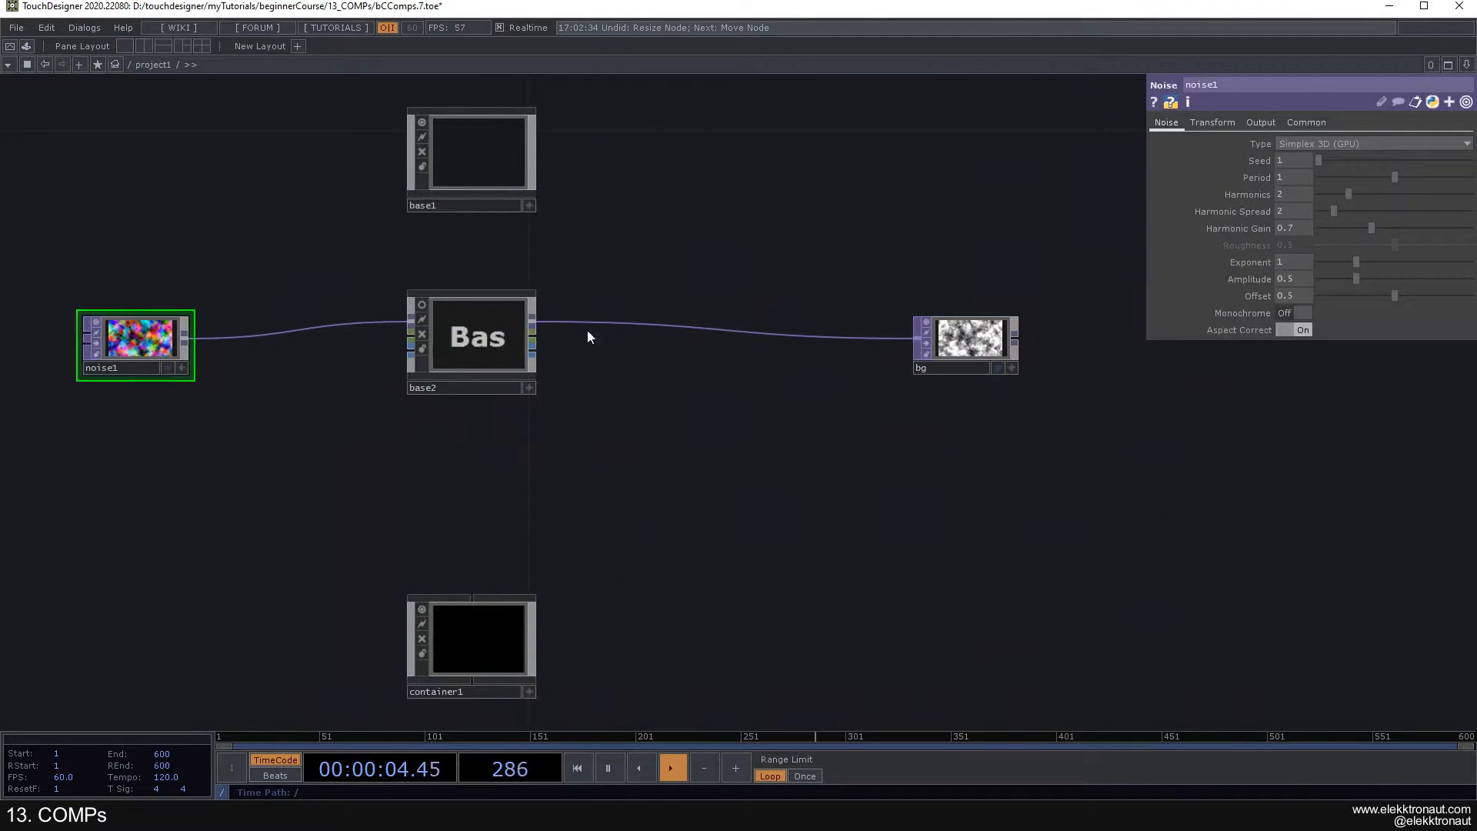
{"action": "left_click", "coordinate": [1312, 123]}
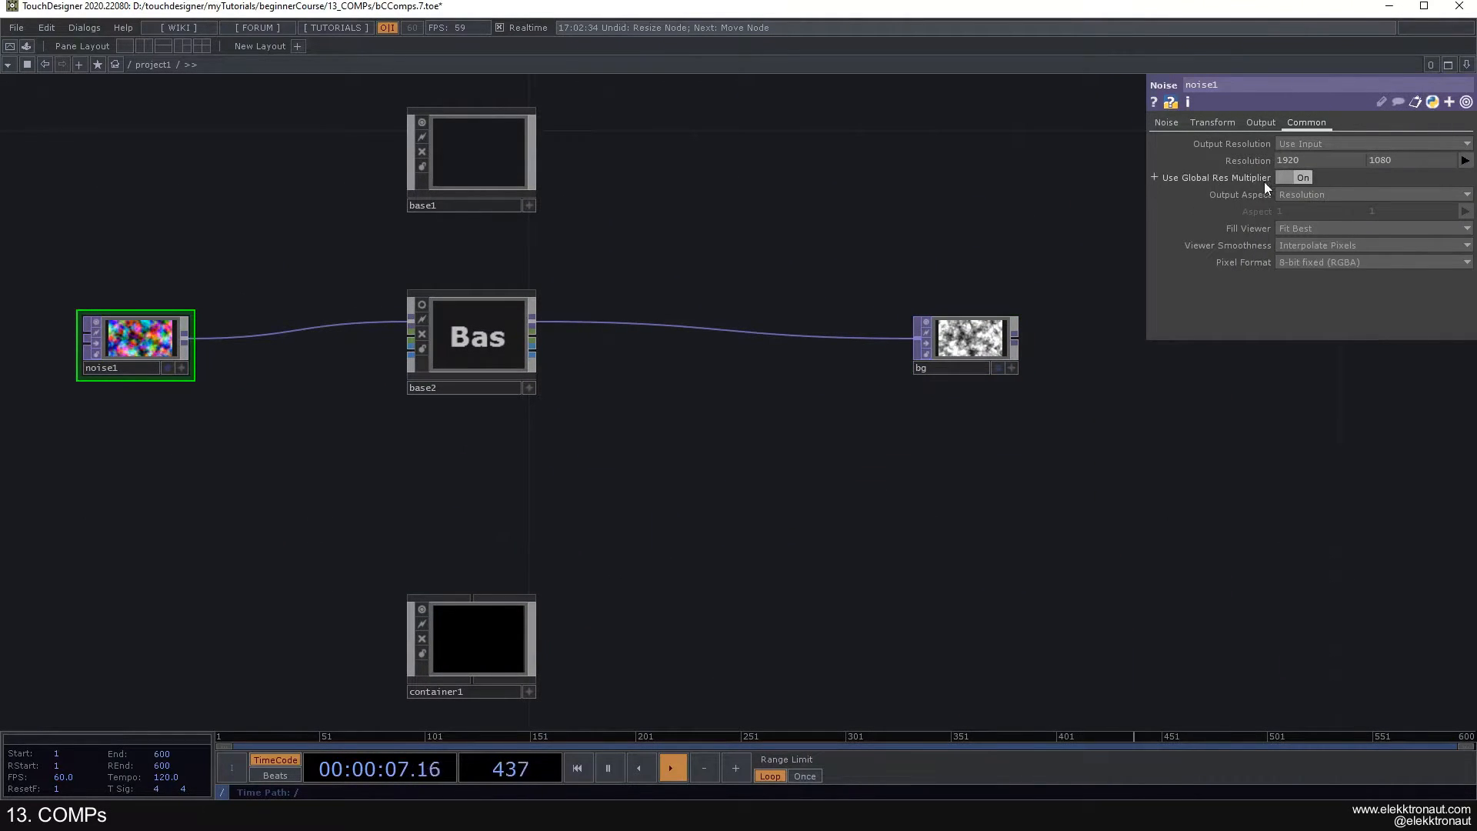
{"action": "left_click", "coordinate": [1007, 330]}
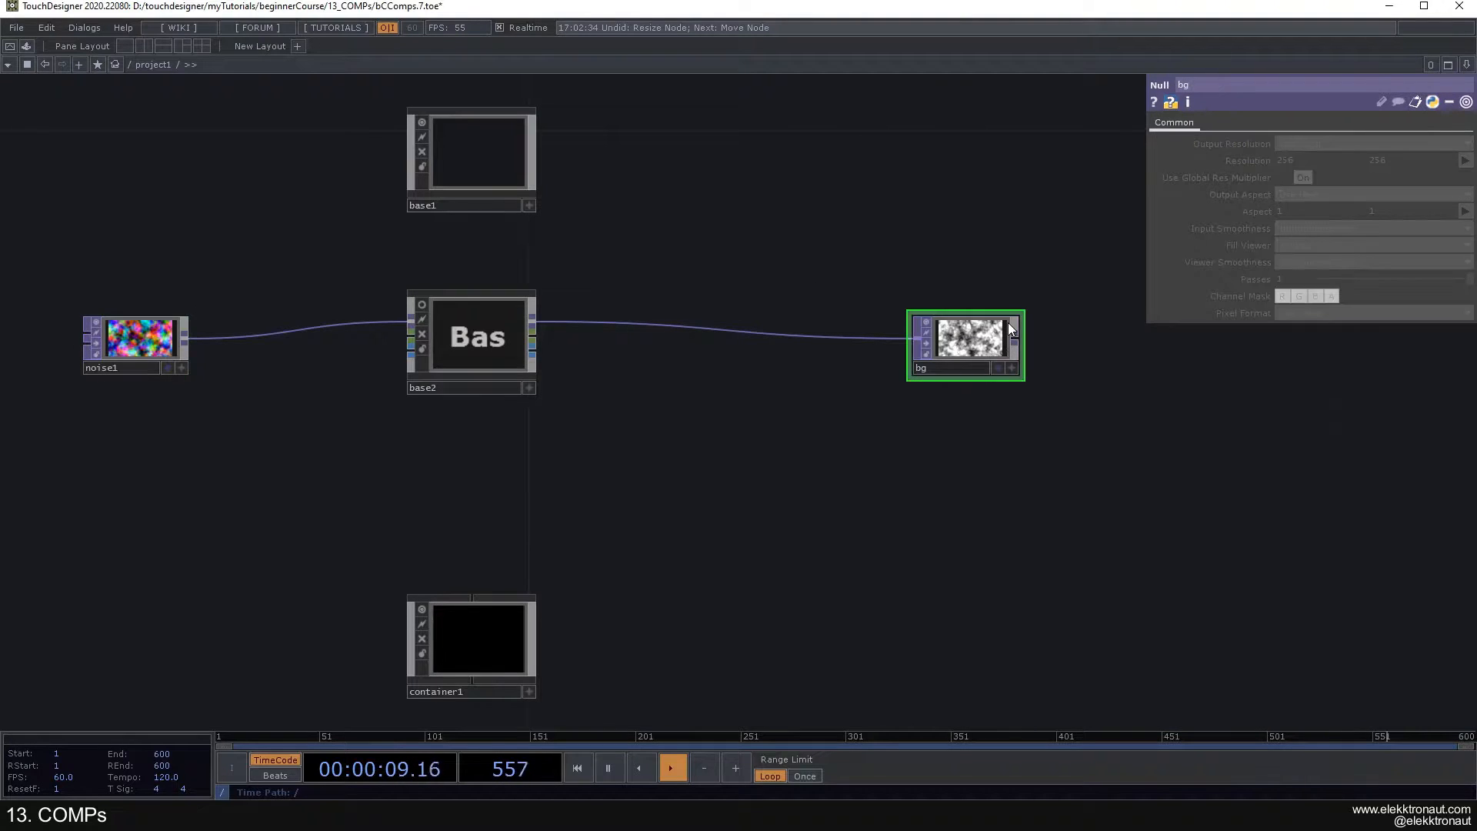
{"action": "left_click", "coordinate": [144, 351]}
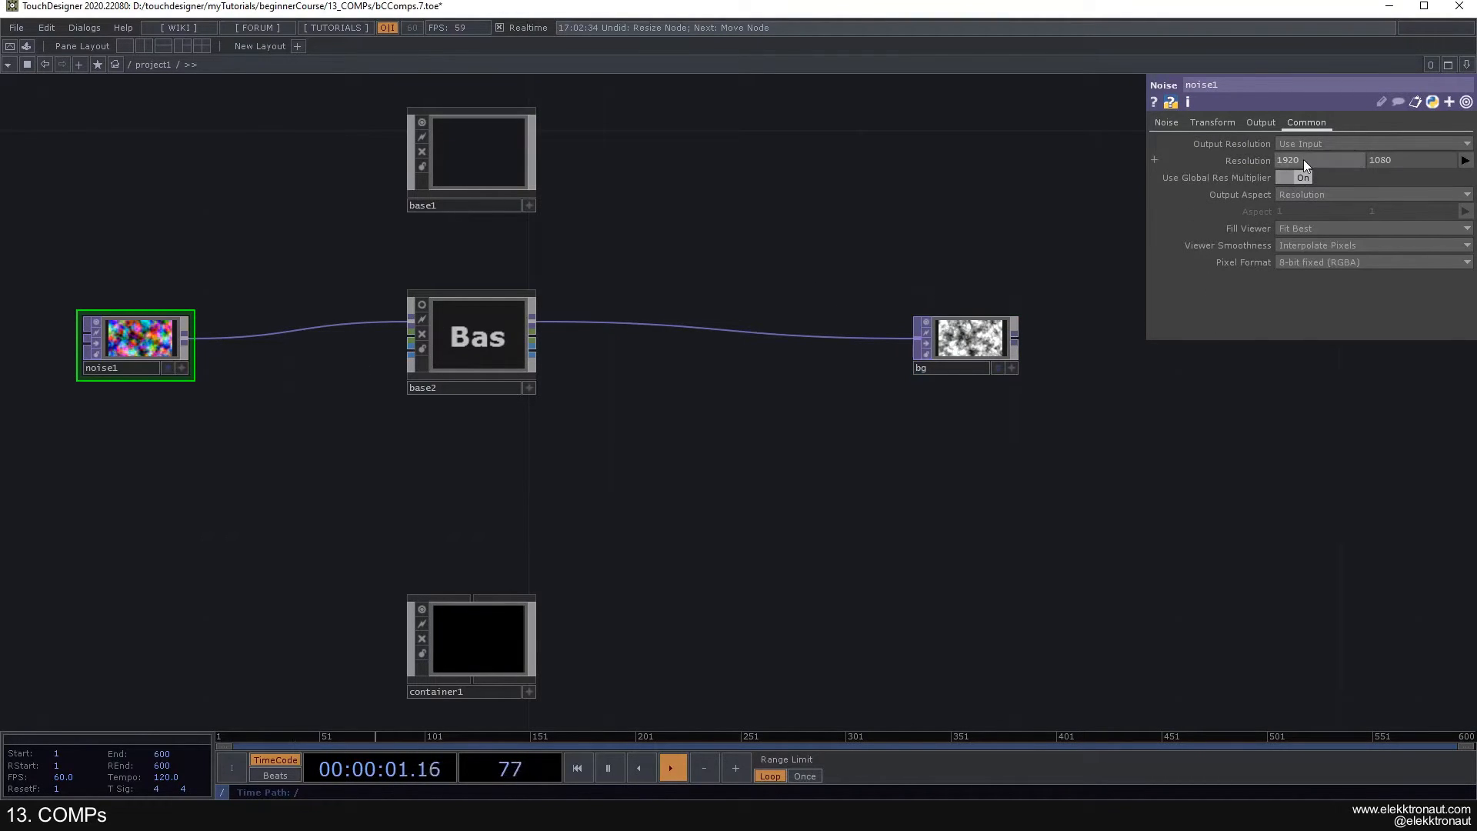
{"action": "left_click_drag", "start_coordinate": [899, 241], "coordinate": [939, 219]}
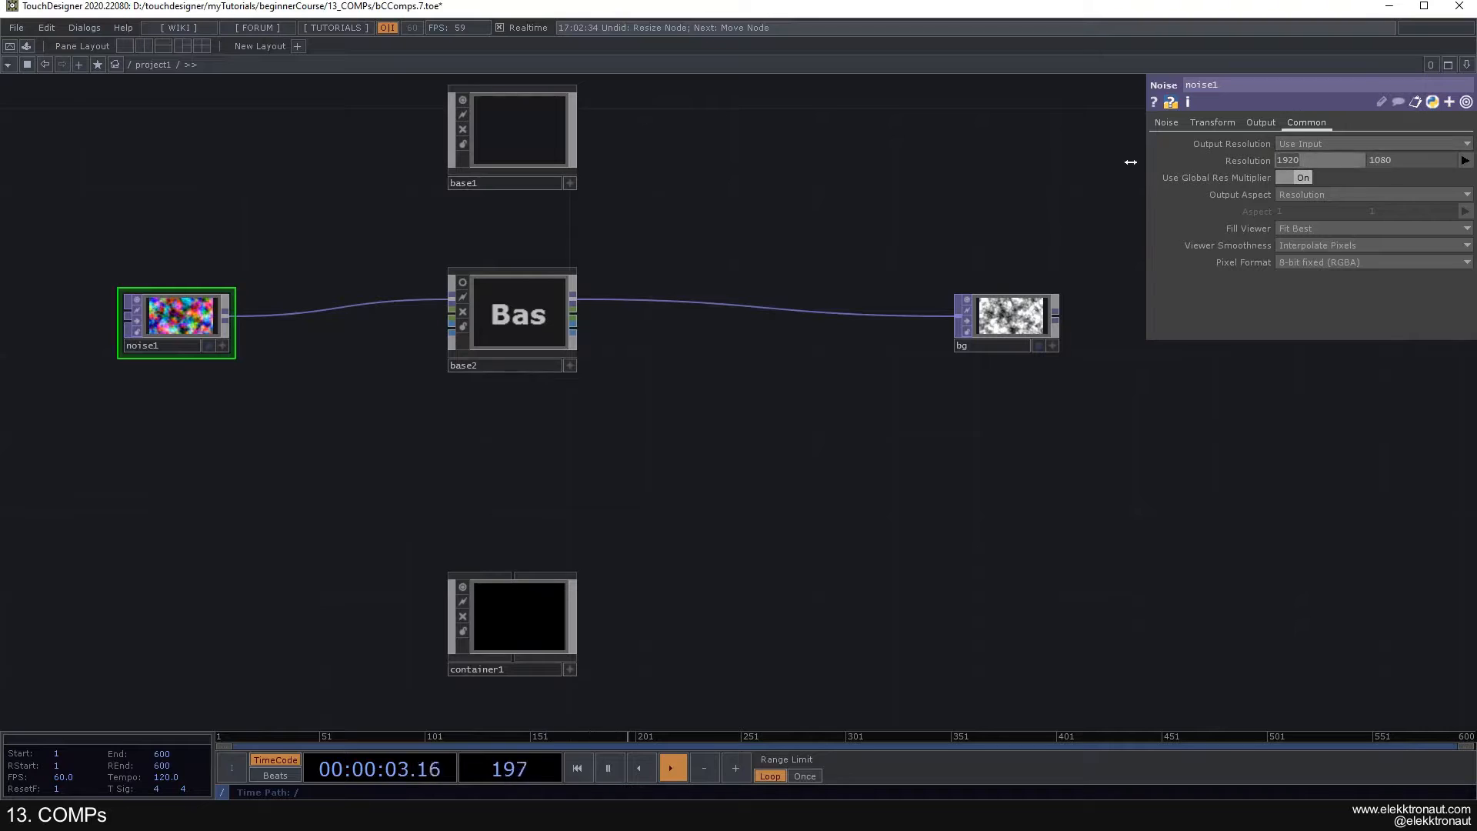
- Set noise1's resolution width to the expression me.parent().width
{"action": "type", "text": "me.aprent"}
{"action": "key", "text": "BackSpace"}
{"action": "key", "text": "BackSpace"}
{"action": "type", "text": "parent().width"}
{"action": "key", "text": "Return"}
{"action": "left_click", "coordinate": [1249, 177]}
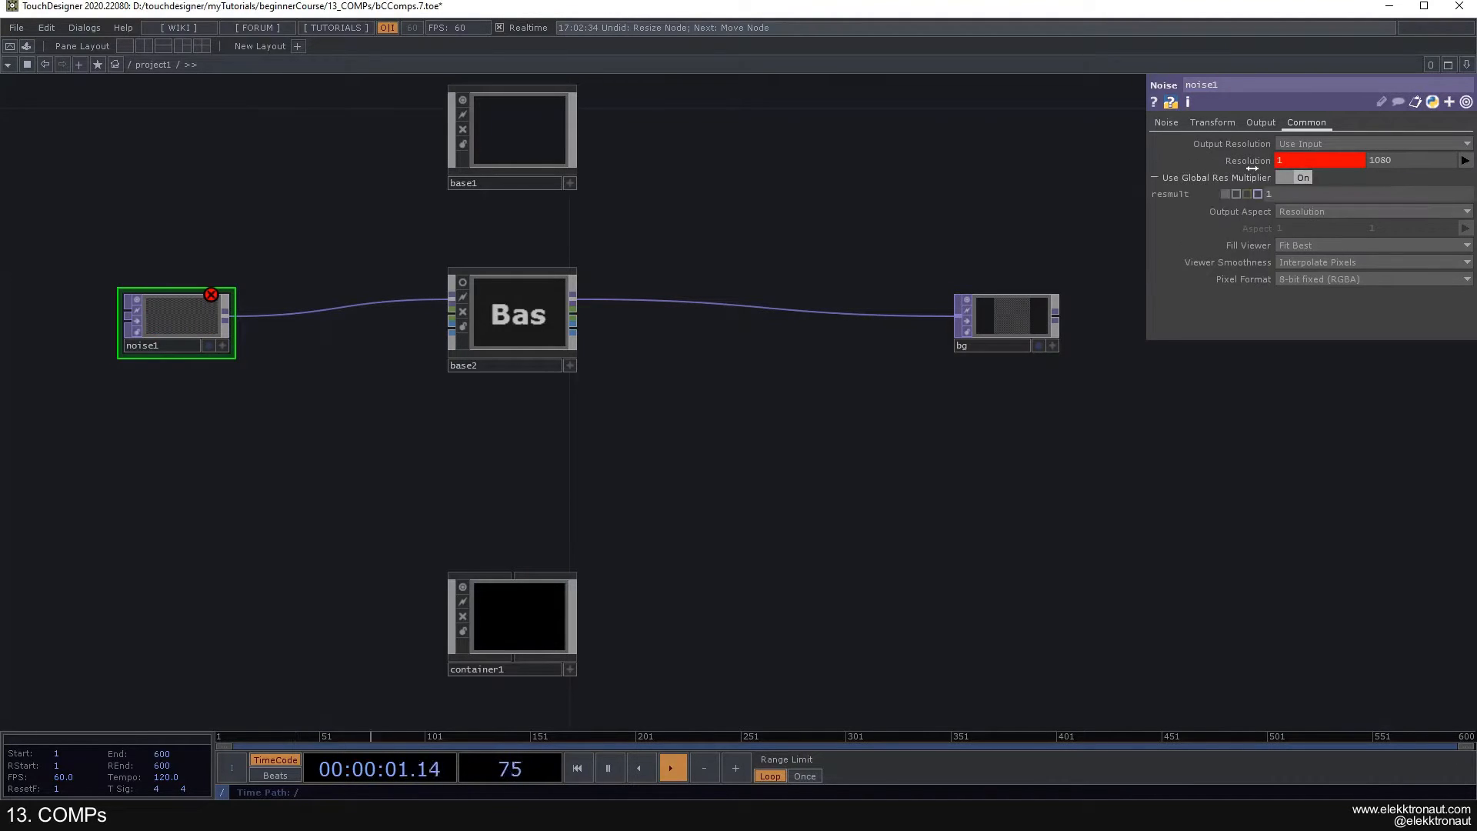
{"action": "left_click", "coordinate": [1250, 161]}
{"action": "left_click_drag", "start_coordinate": [1360, 178], "coordinate": [1336, 178]}
{"action": "type", "text": "i"}
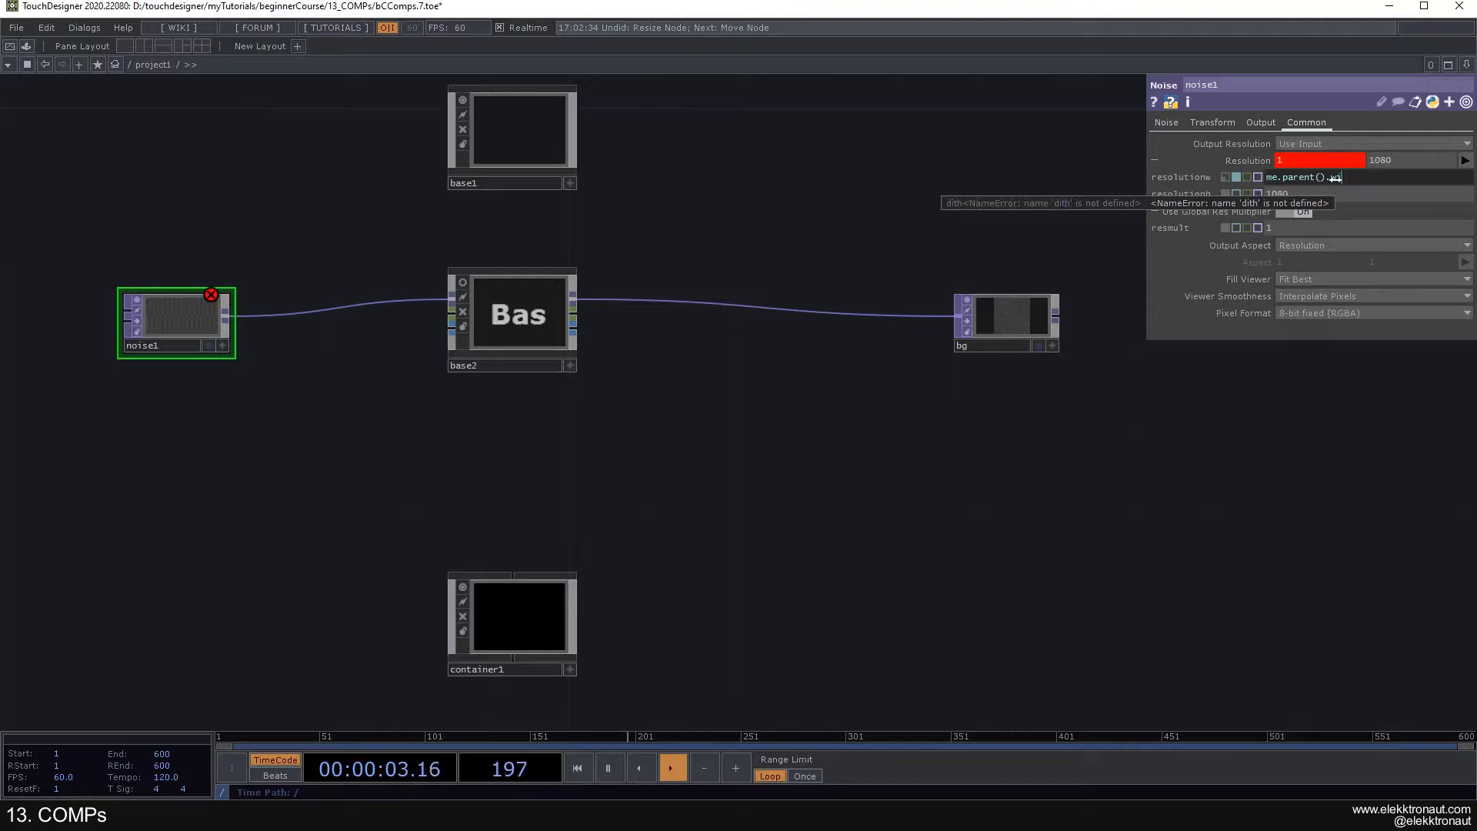
{"action": "type", "text": "dth"}
{"action": "key", "text": "Return"}
- Reuse the width expression for noise1's resolution height, changed to me.parent().height, and collapse the resolution parameters
{"action": "left_click_drag", "start_coordinate": [1362, 178], "coordinate": [1262, 193]}
{"action": "key", "text": "ctrl+c"}
{"action": "key", "text": "ctrl+v"}
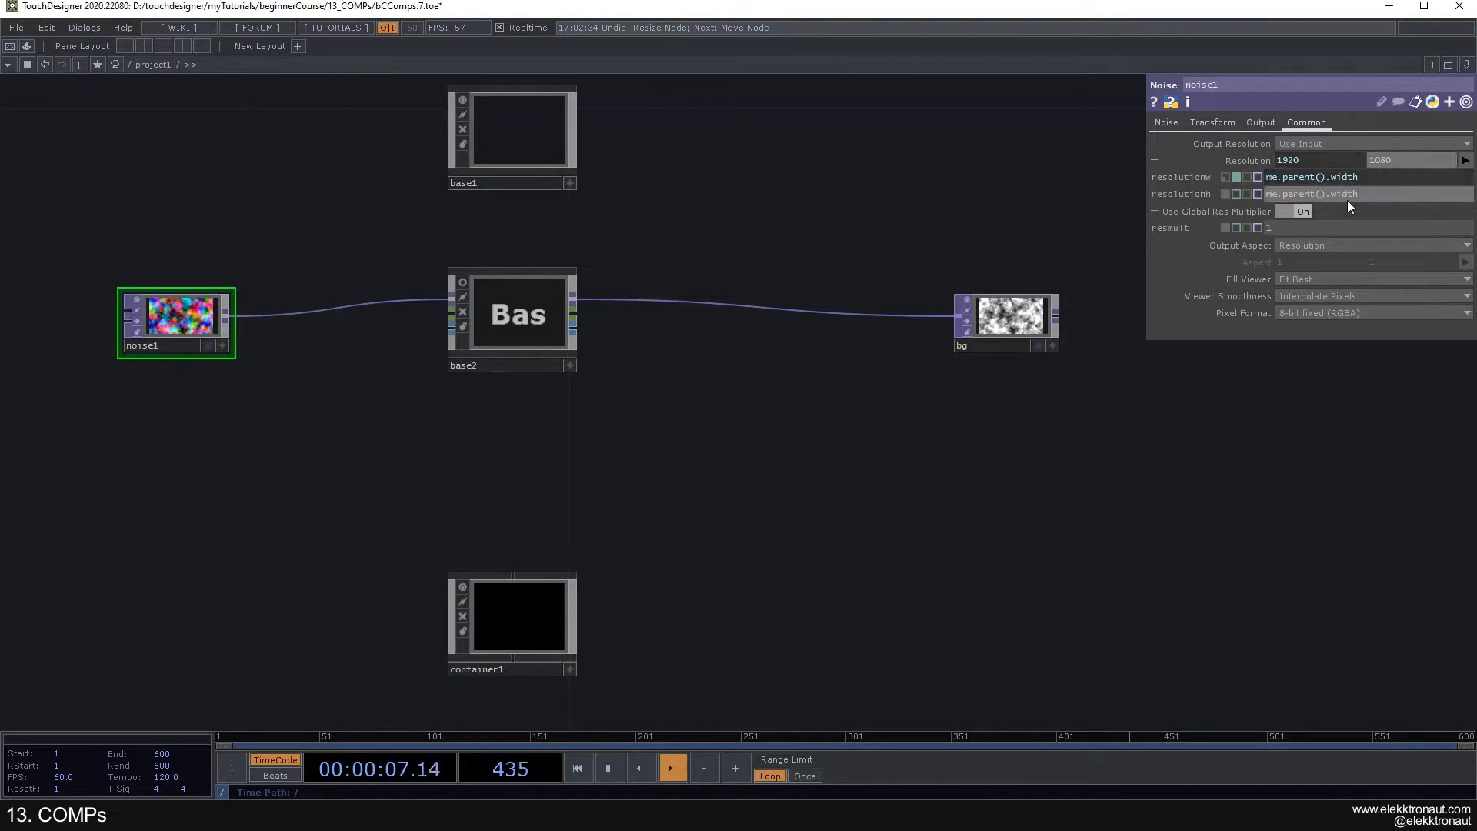
{"action": "type", "text": "height"}
{"action": "key", "text": "Return"}
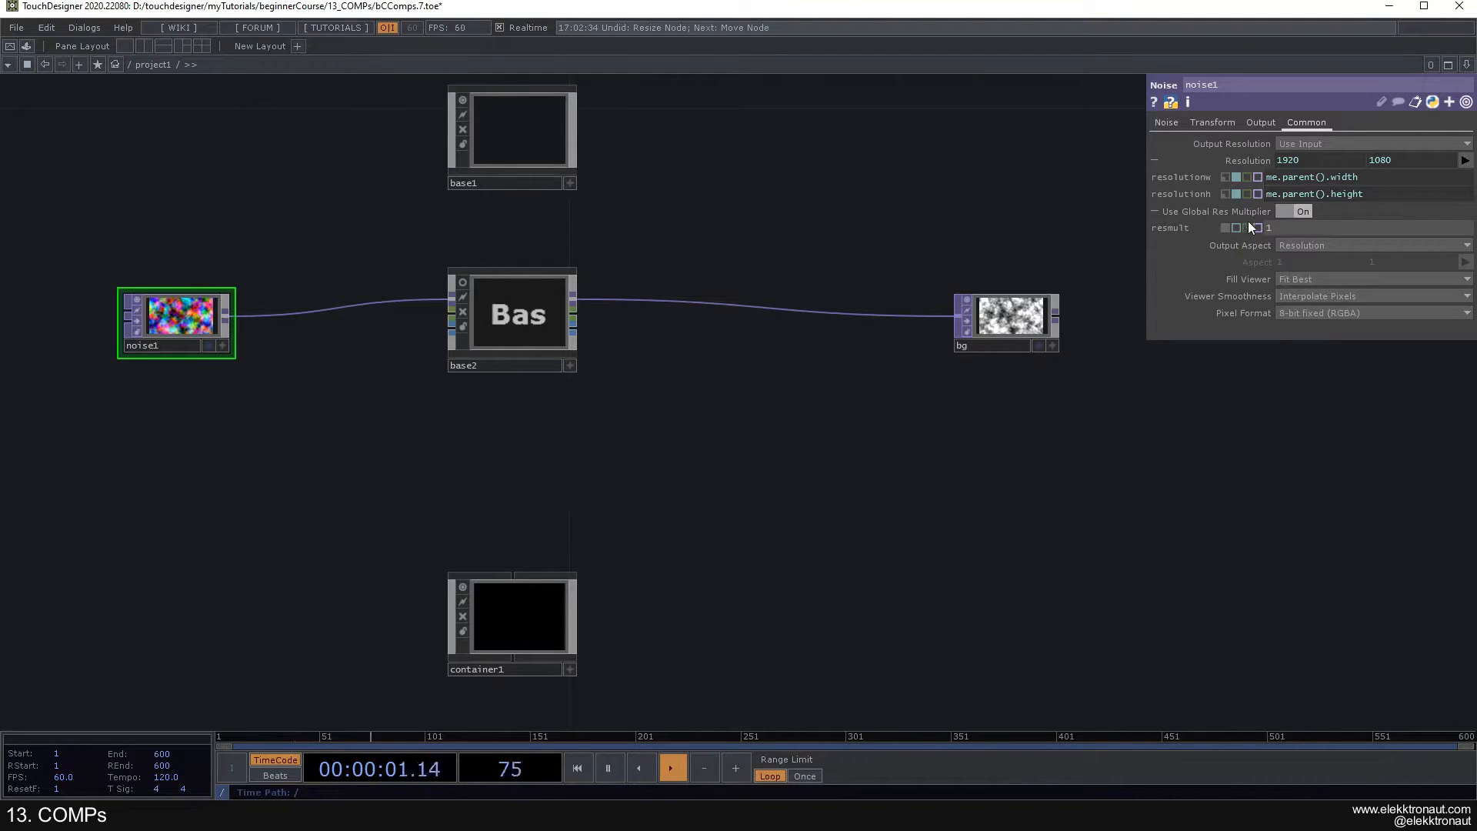
{"action": "left_click", "coordinate": [1267, 160]}
- Look over the network inside project1, then return to the root level and examine the project1 Container's output
{"action": "scroll", "coordinate": [915, 325], "scroll_direction": "down", "scroll_amount": 10}
{"action": "left_click_drag", "start_coordinate": [462, 264], "coordinate": [452, 259]}
{"action": "scroll", "coordinate": [693, 297], "scroll_direction": "up", "scroll_amount": 10}
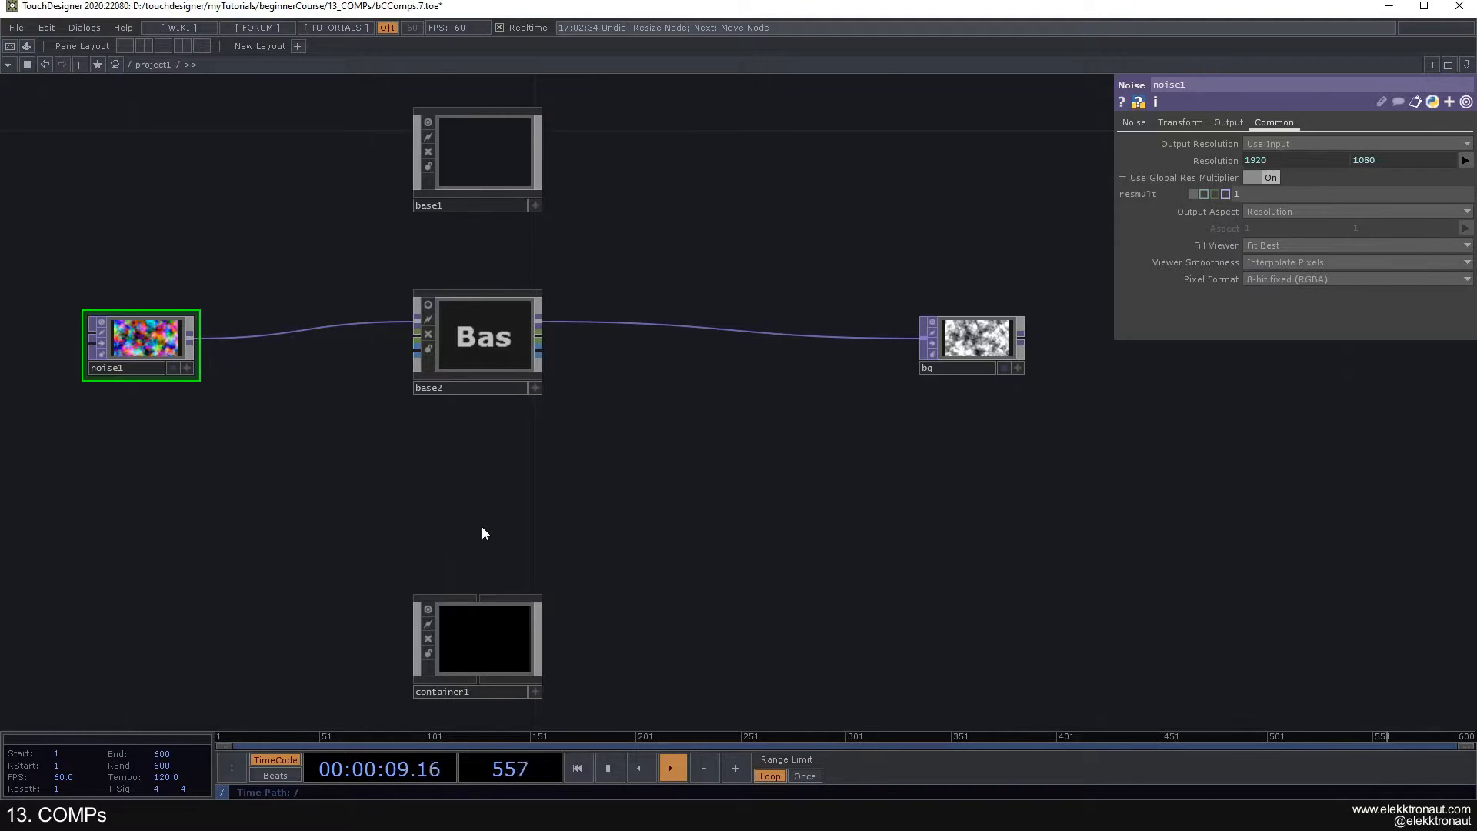
{"action": "left_click_drag", "start_coordinate": [481, 528], "coordinate": [517, 438]}
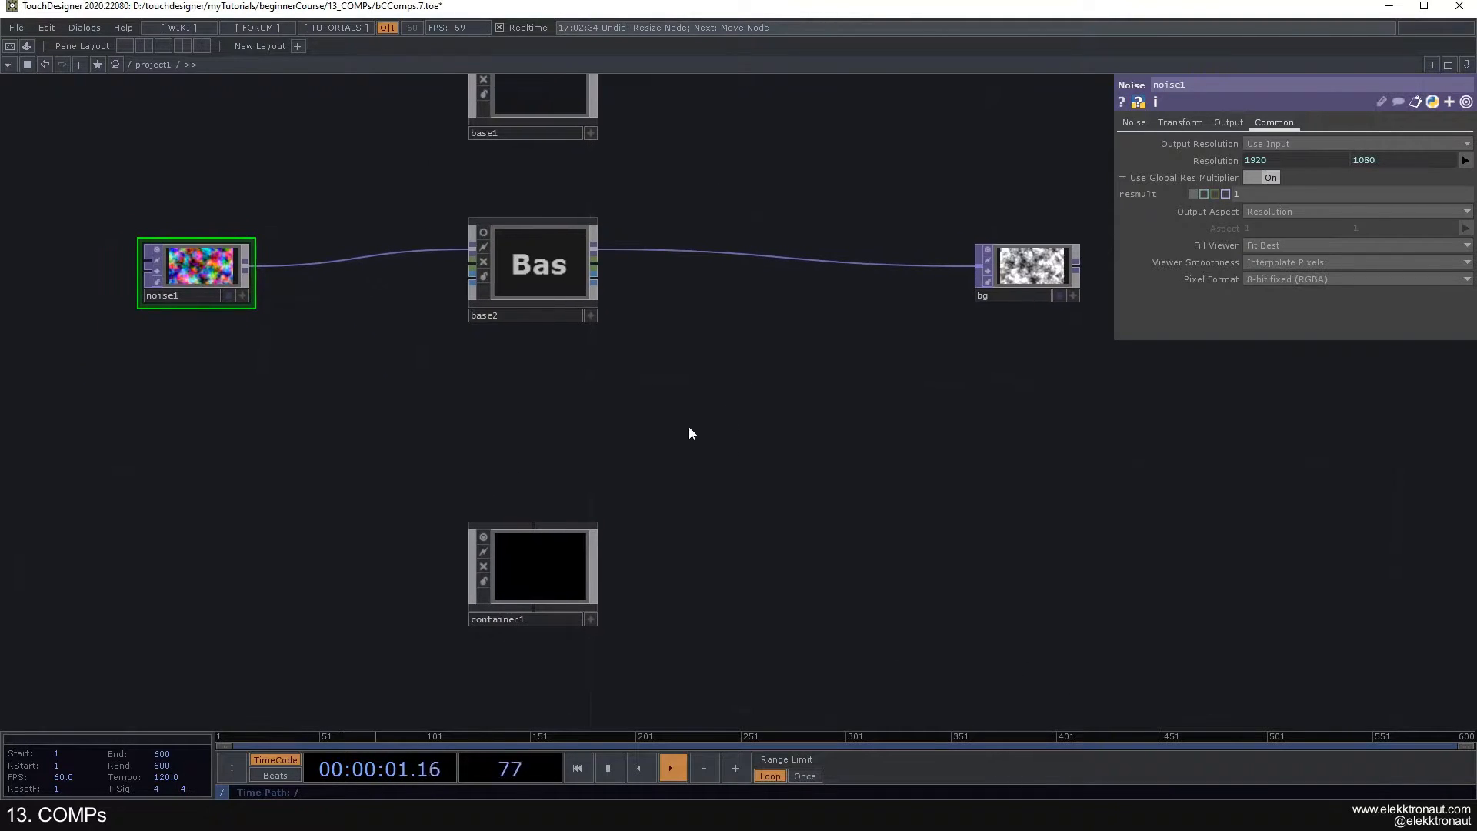
{"action": "scroll", "coordinate": [666, 435], "scroll_direction": "down", "scroll_amount": 10}
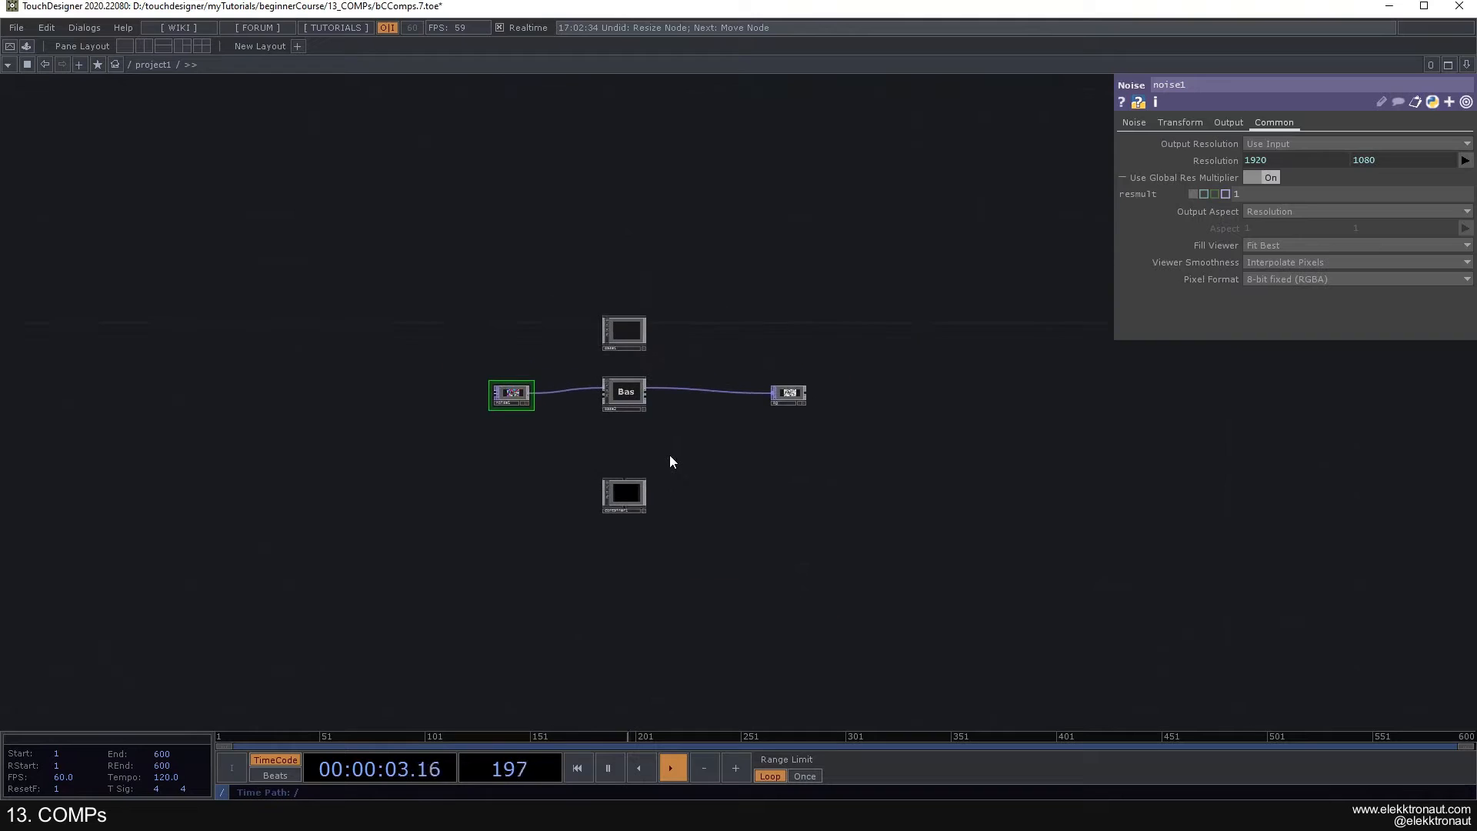
{"action": "scroll", "coordinate": [668, 450], "scroll_direction": "down", "scroll_amount": 4}
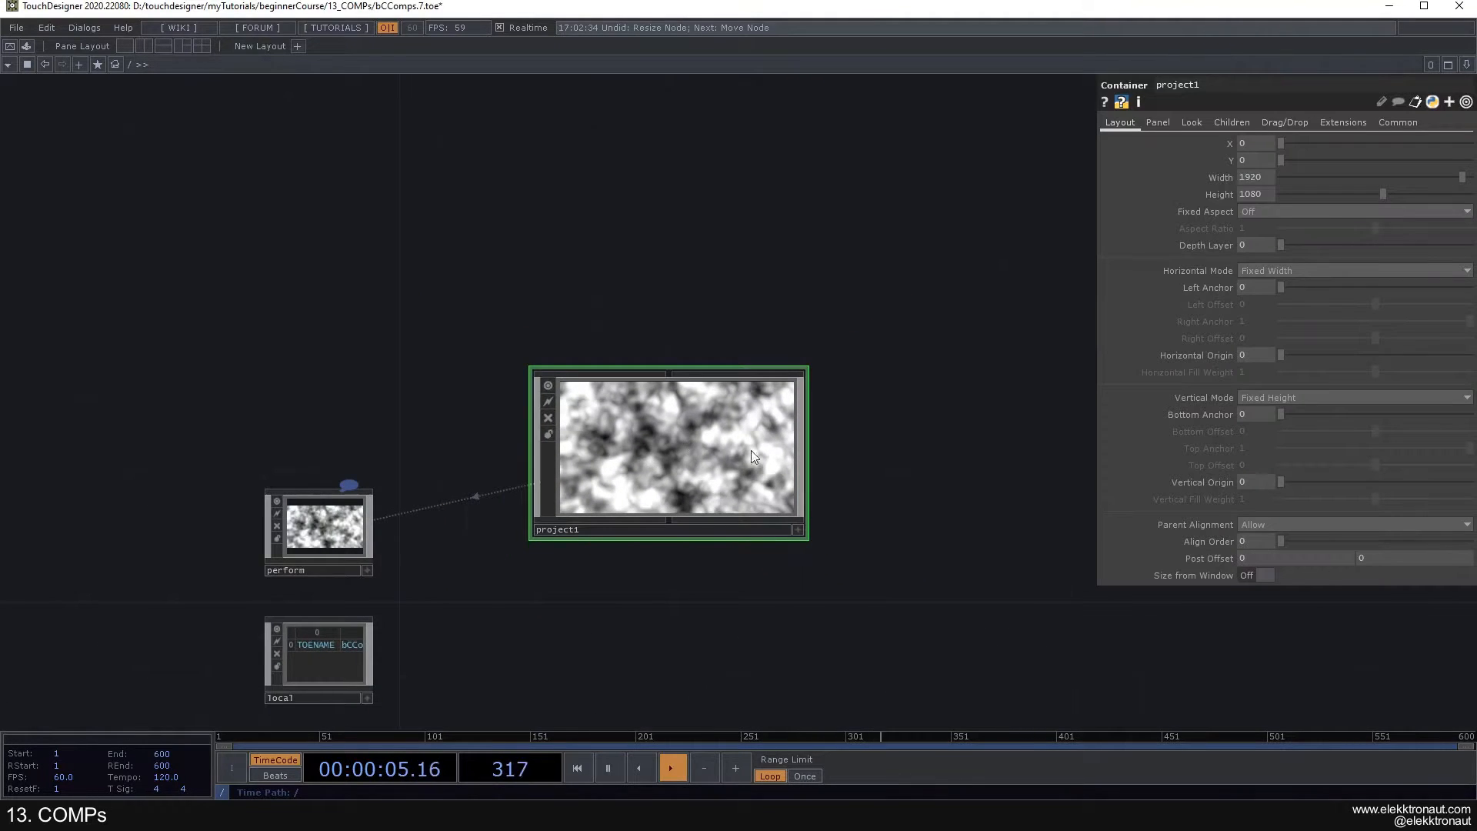
{"action": "left_click_drag", "start_coordinate": [888, 425], "coordinate": [872, 389]}
{"action": "scroll", "coordinate": [652, 386], "scroll_direction": "up", "scroll_amount": 8}
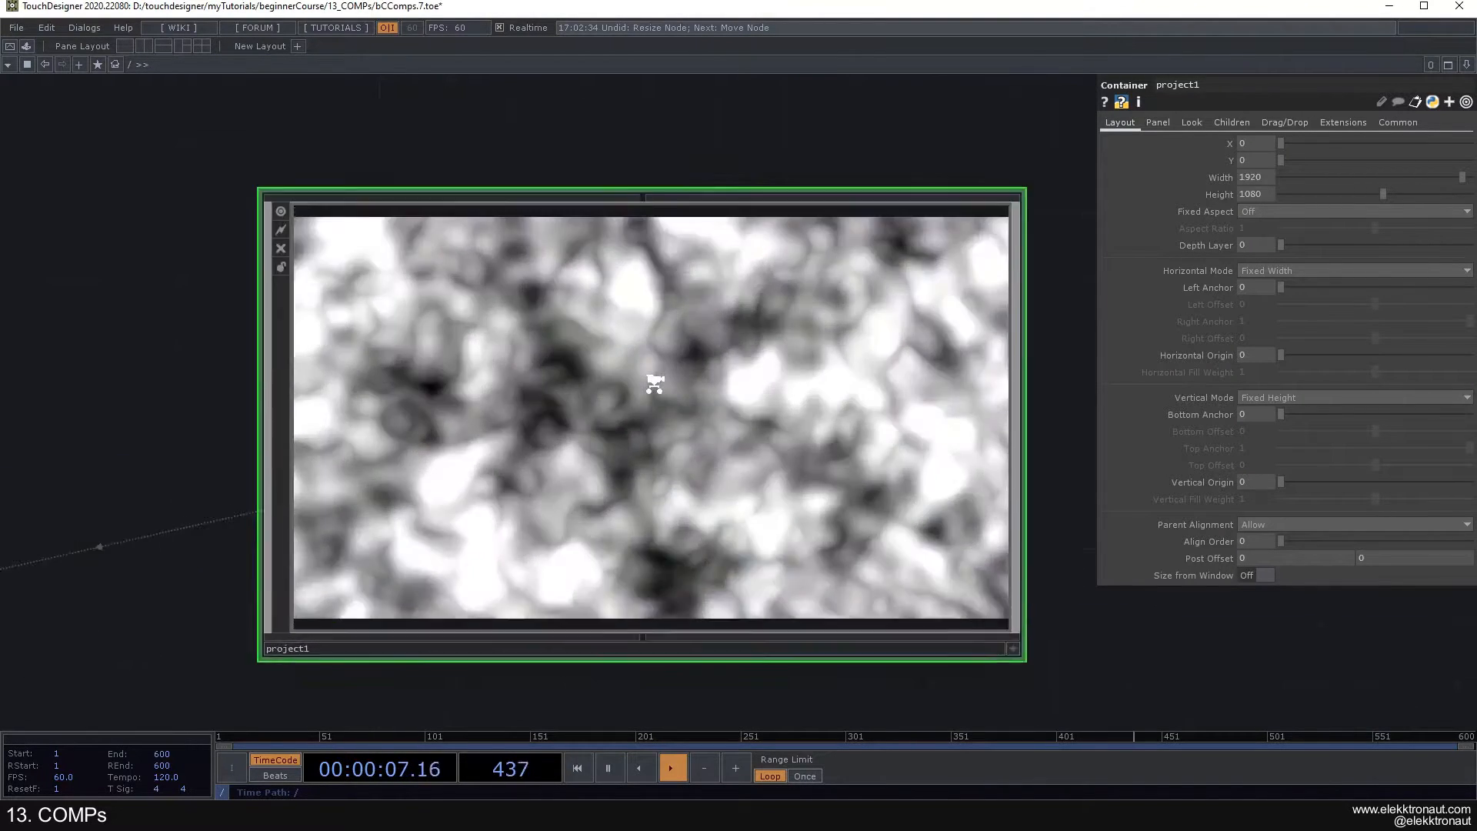
{"action": "scroll", "coordinate": [704, 377], "scroll_direction": "down", "scroll_amount": 5}
{"action": "scroll", "coordinate": [853, 366], "scroll_direction": "down", "scroll_amount": 3}
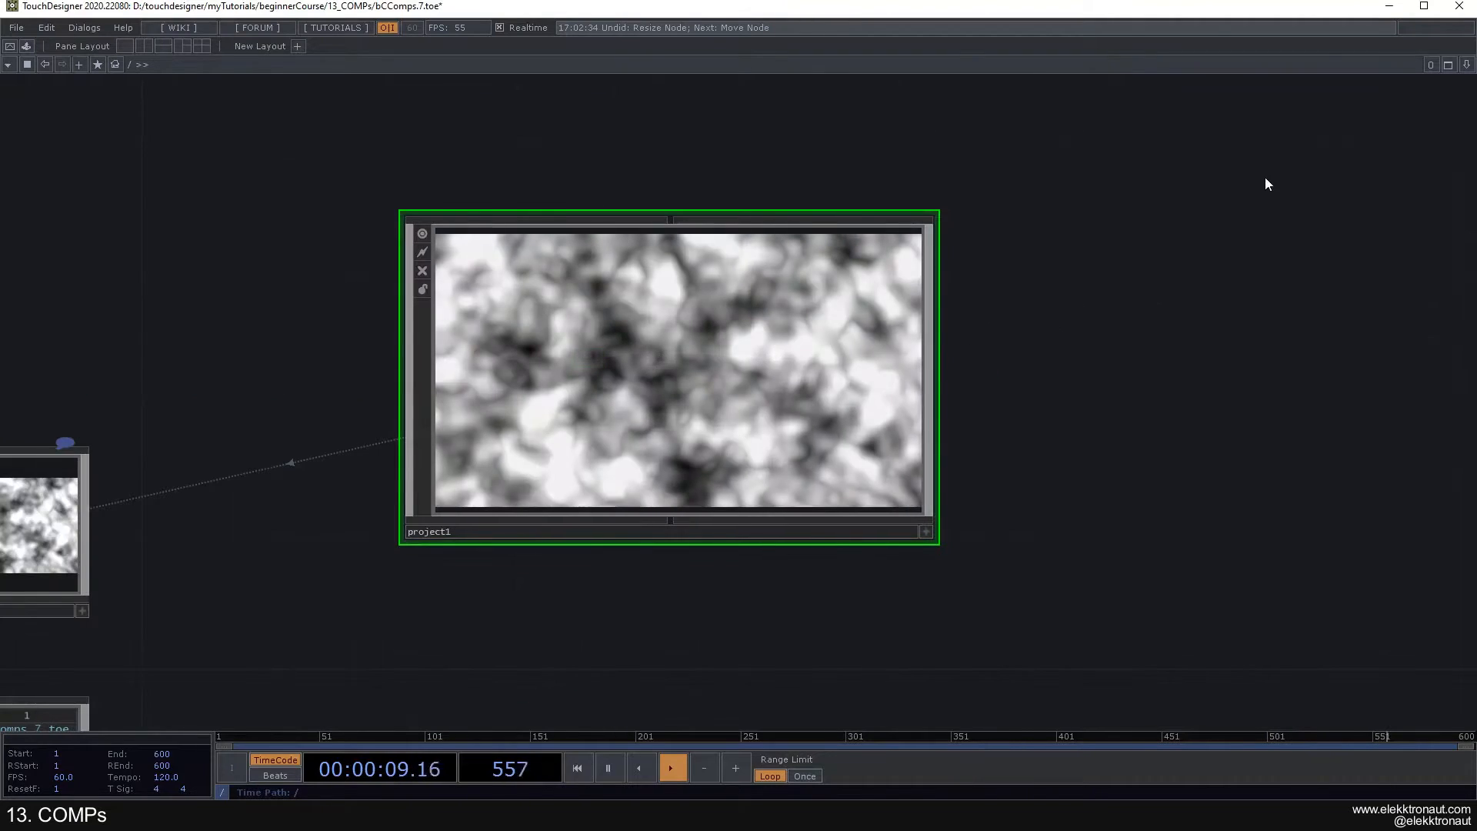
- Clear project1's Background TOP and set its background alpha to 0.813
{"action": "left_click", "coordinate": [1234, 123]}
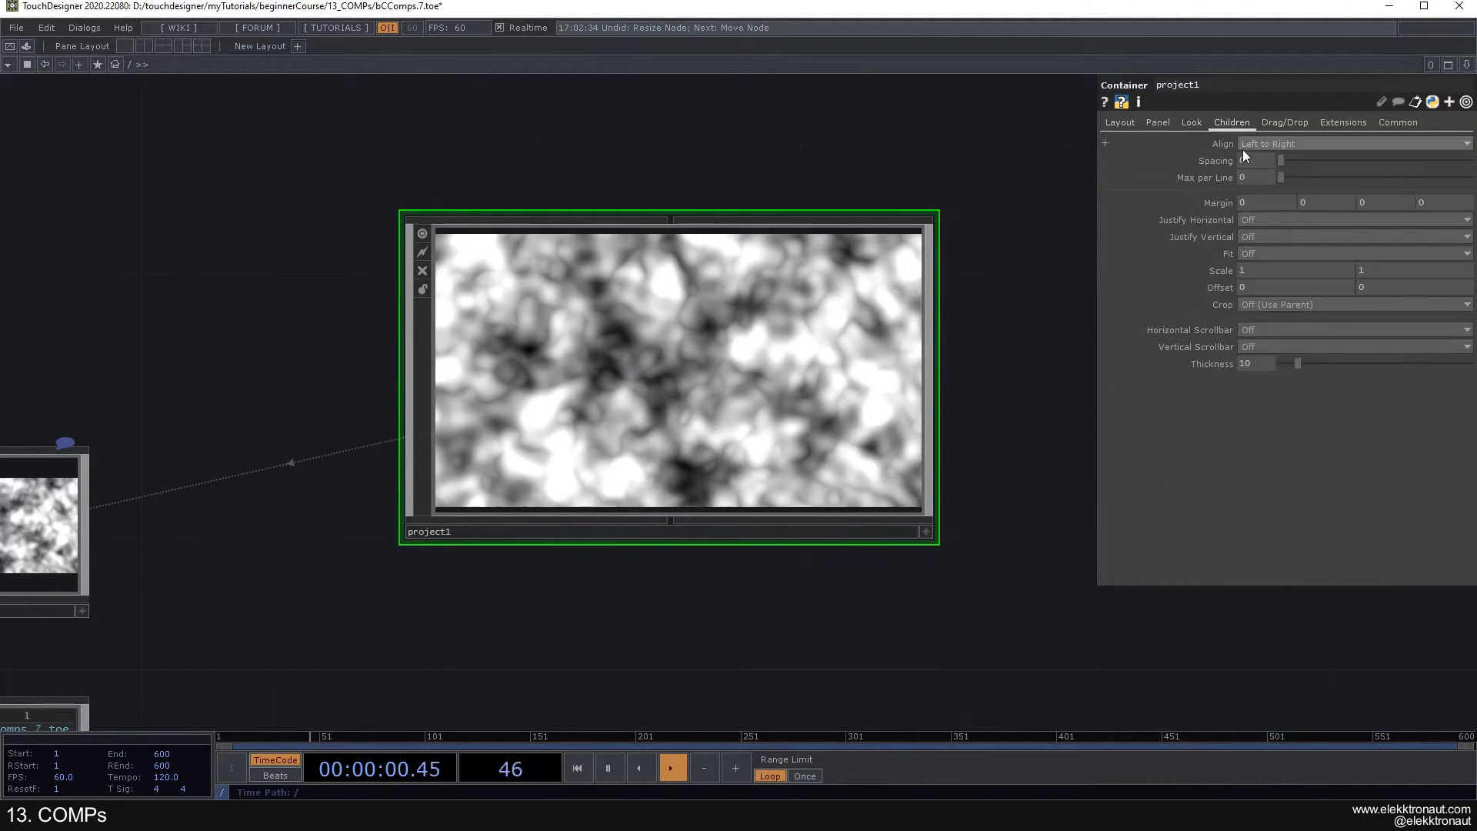
{"action": "left_click", "coordinate": [1193, 123]}
{"action": "key", "text": "BackSpace"}
{"action": "key", "text": "Return"}
{"action": "left_click_drag", "start_coordinate": [1000, 222], "coordinate": [936, 194]}
{"action": "left_click_drag", "start_coordinate": [1283, 160], "coordinate": [1367, 183]}
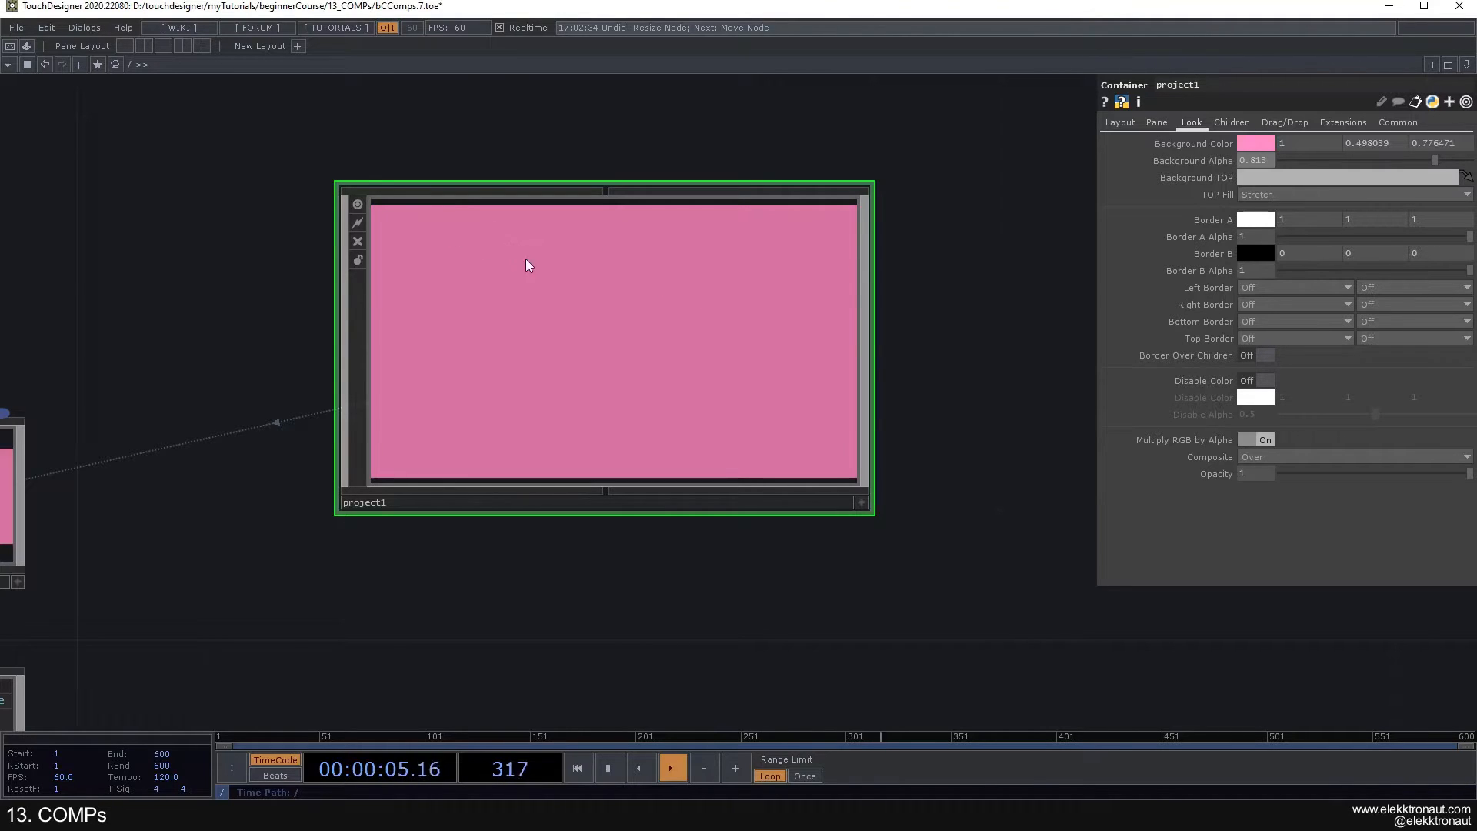
- Enter project1 and place a copy of container1 below the original
{"action": "scroll", "coordinate": [582, 341], "scroll_direction": "up", "scroll_amount": 5}
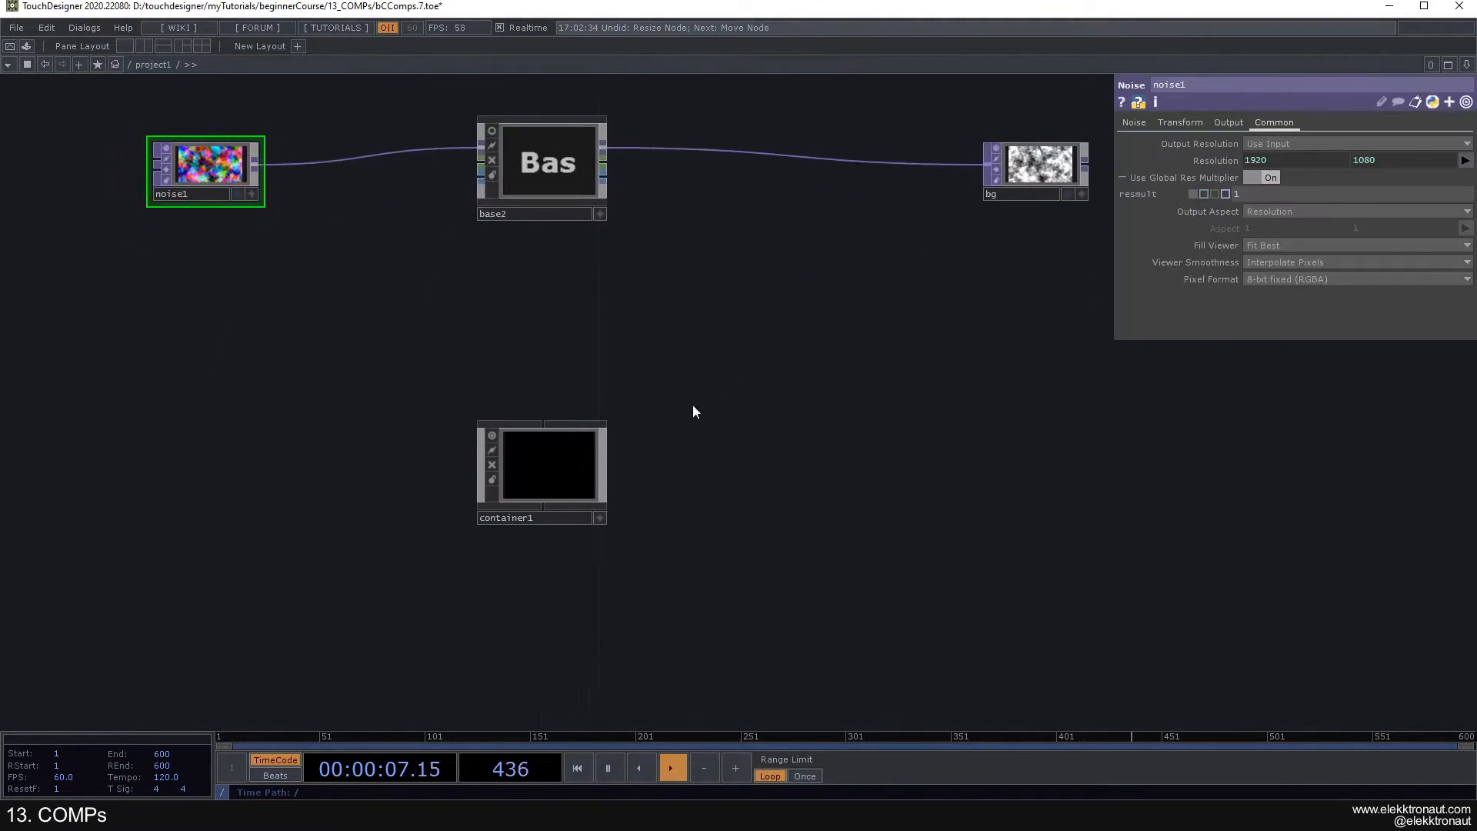
{"action": "left_click", "coordinate": [536, 442]}
{"action": "key", "text": "ctrl+c"}
{"action": "key", "text": "ctrl+v"}
- Set container1's background color to light blue (0.498039, 0.592157, 1) and its background alpha to 1
{"action": "scroll", "coordinate": [713, 465], "scroll_direction": "up", "scroll_amount": 3}
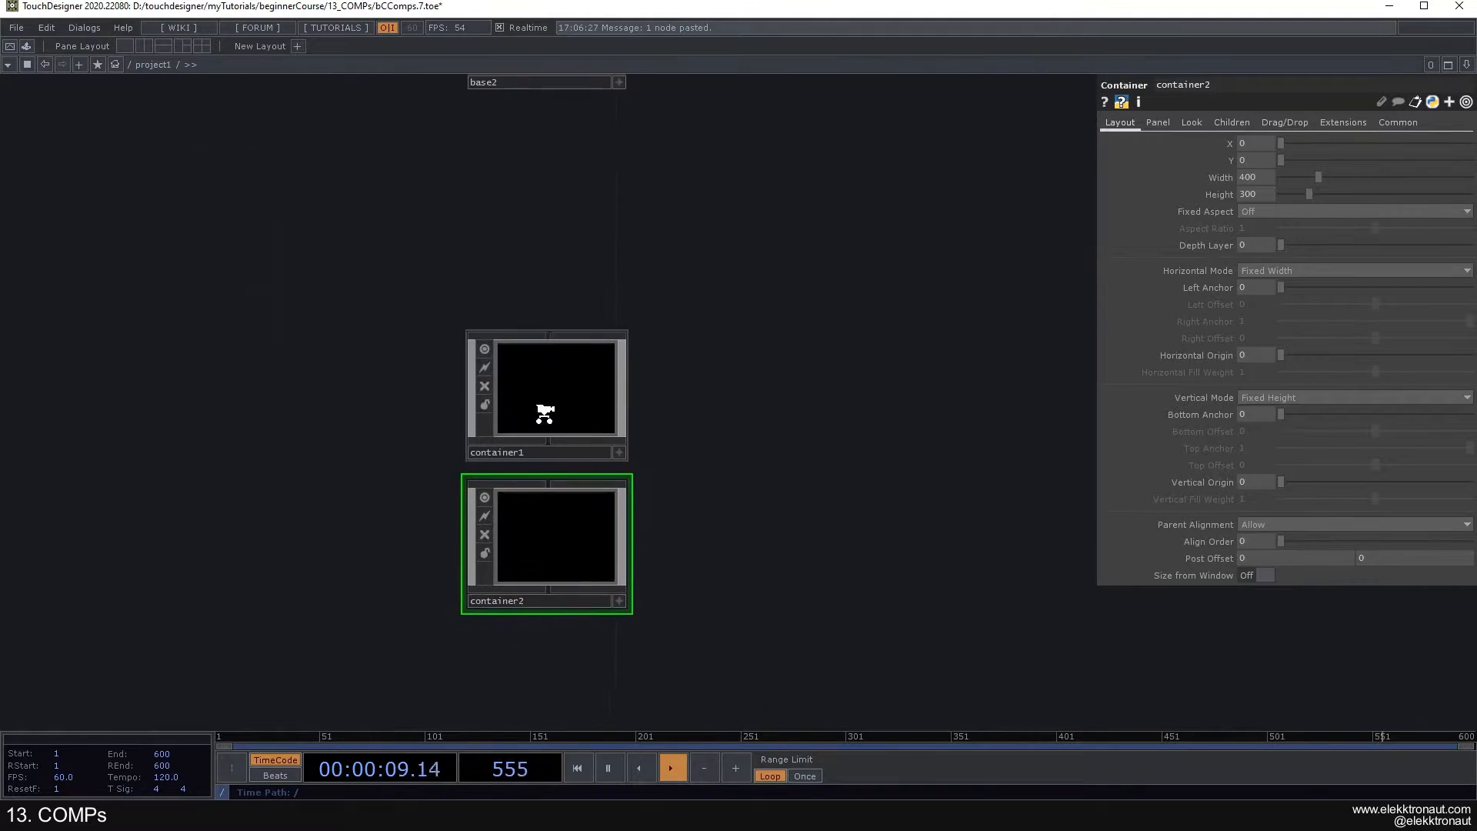
{"action": "left_click", "coordinate": [1232, 123]}
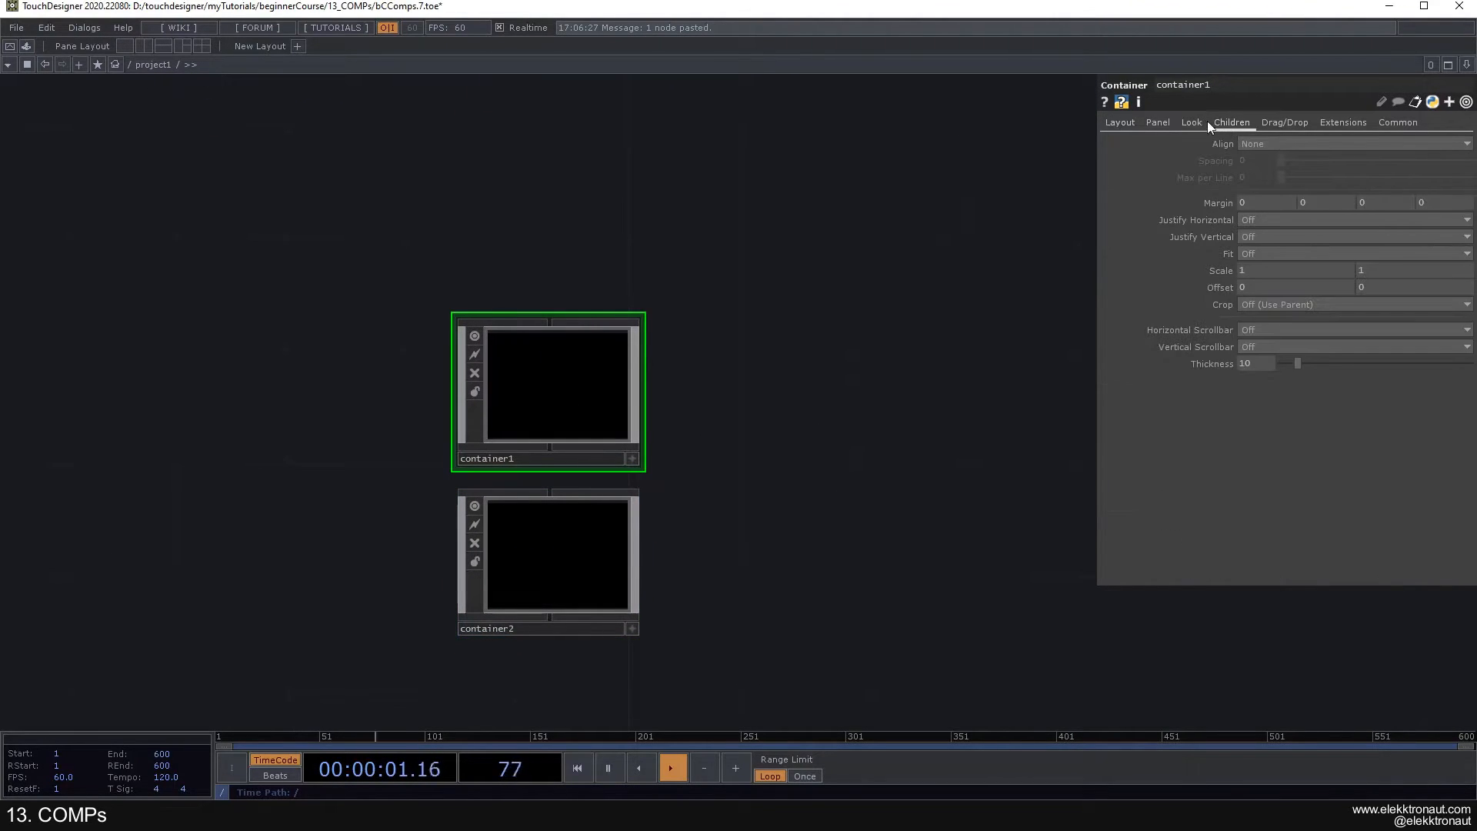
{"action": "left_click", "coordinate": [1198, 123]}
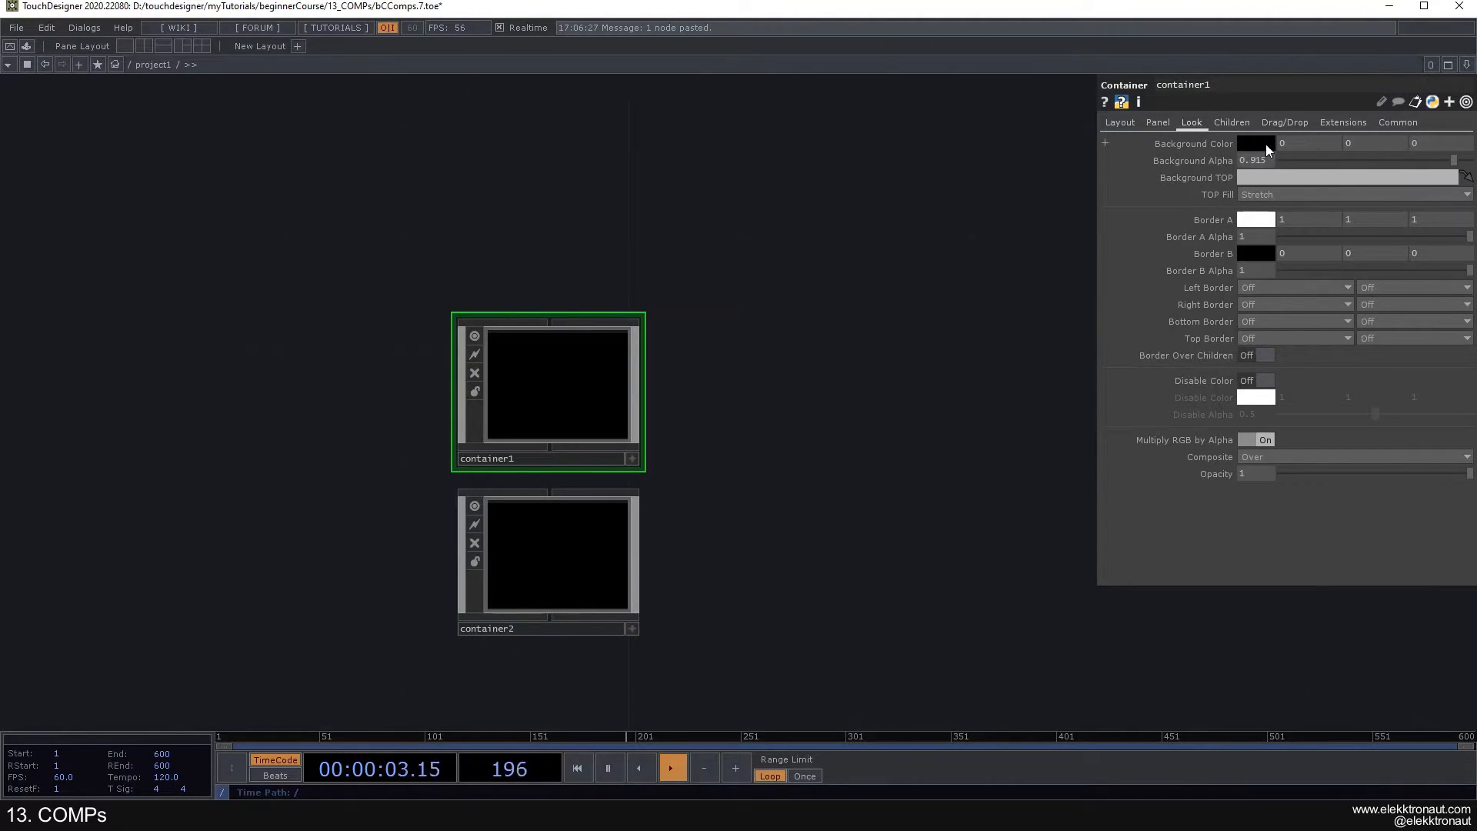
{"action": "left_click", "coordinate": [1267, 145]}
{"action": "left_click", "coordinate": [1341, 85]}
{"action": "left_click", "coordinate": [1367, 43]}
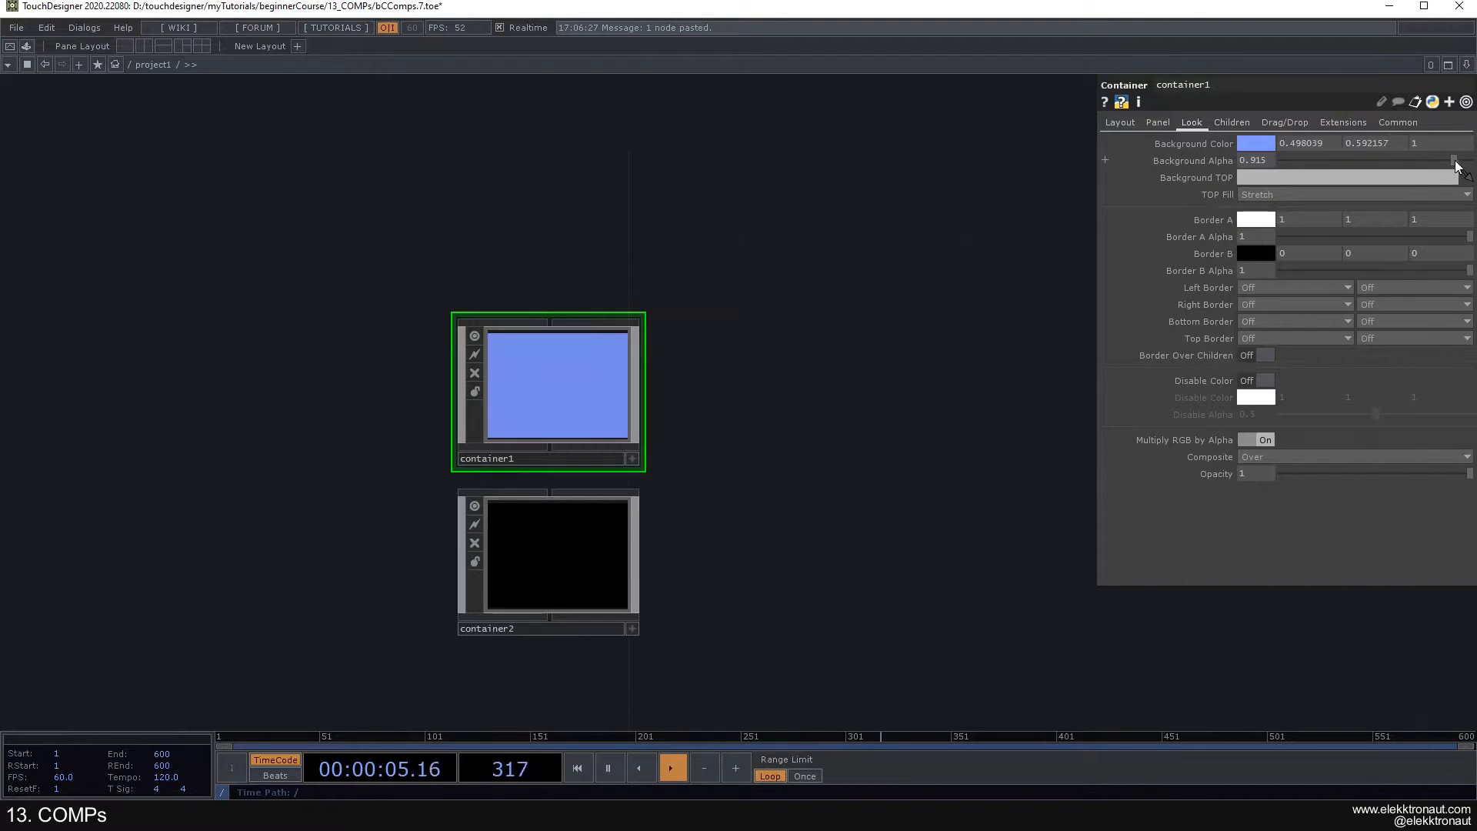
- Set container2's background color to red and raise its background alpha to the maximum
{"action": "left_click", "coordinate": [641, 492]}
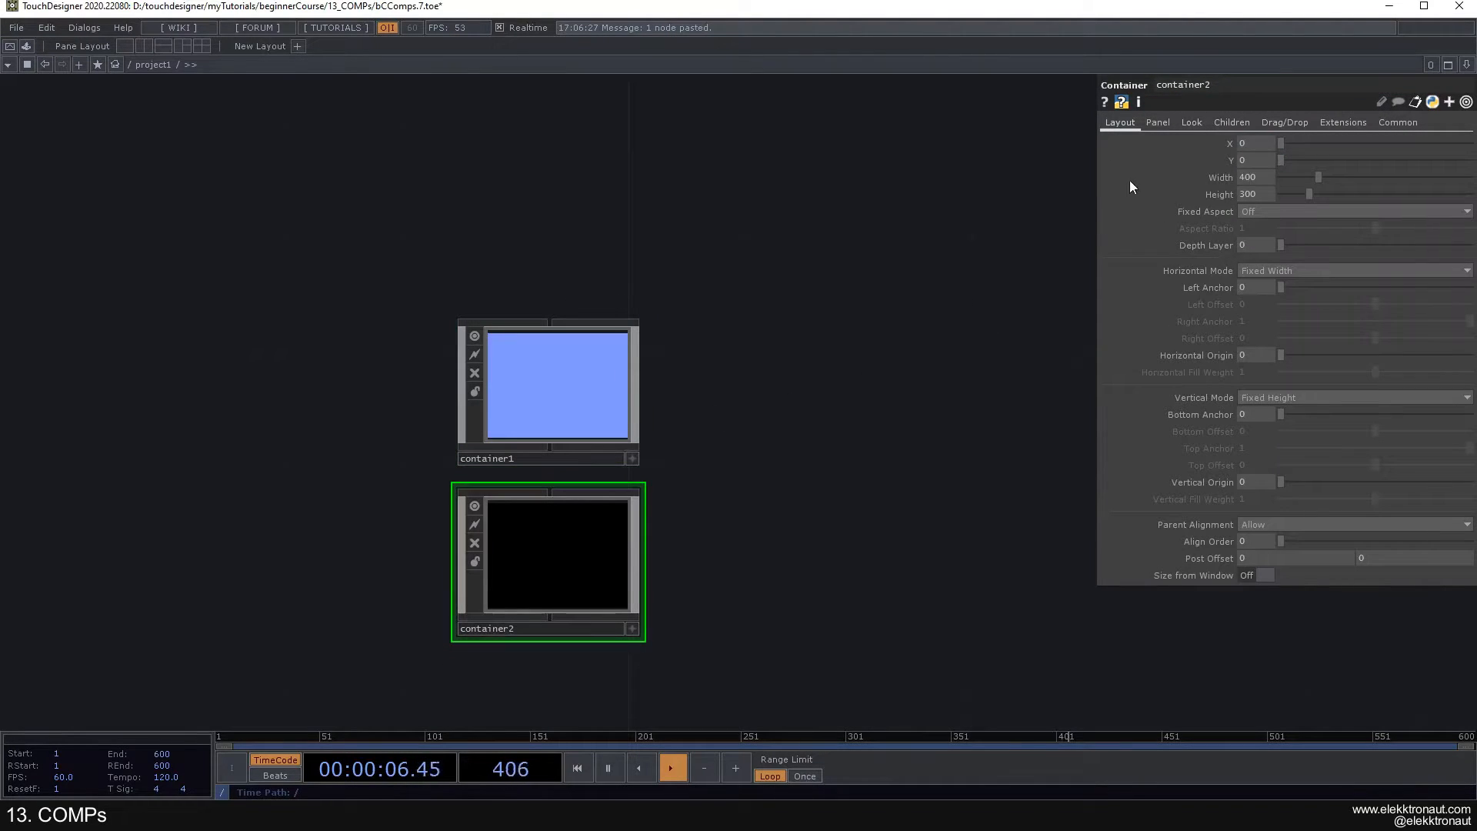
{"action": "left_click", "coordinate": [1192, 123]}
{"action": "left_click", "coordinate": [1260, 142]}
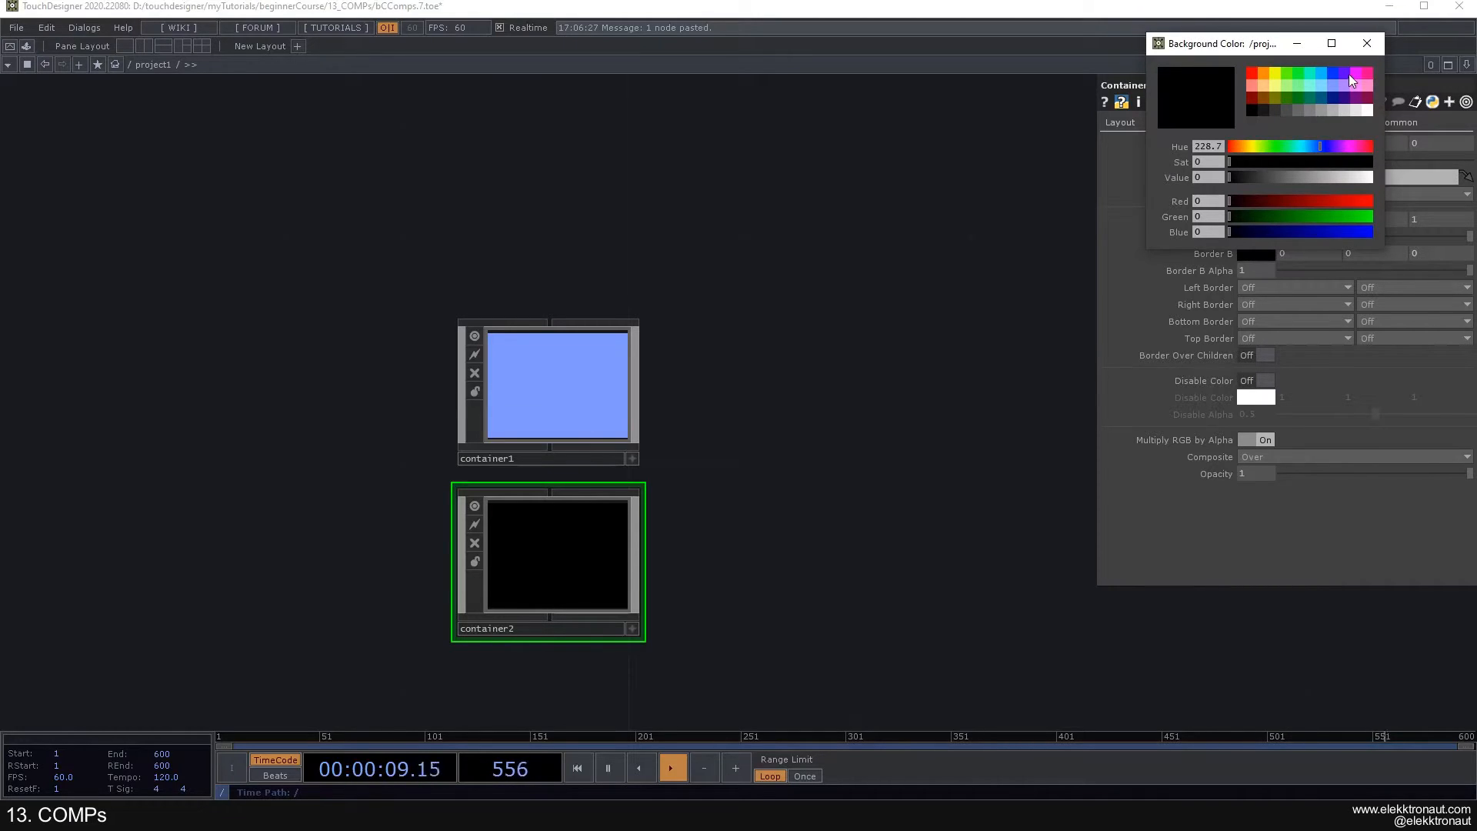
{"action": "left_click", "coordinate": [1350, 74]}
{"action": "left_click", "coordinate": [1369, 46]}
{"action": "left_click_drag", "start_coordinate": [1282, 161], "coordinate": [1473, 170]}
{"action": "left_click", "coordinate": [1260, 146]}
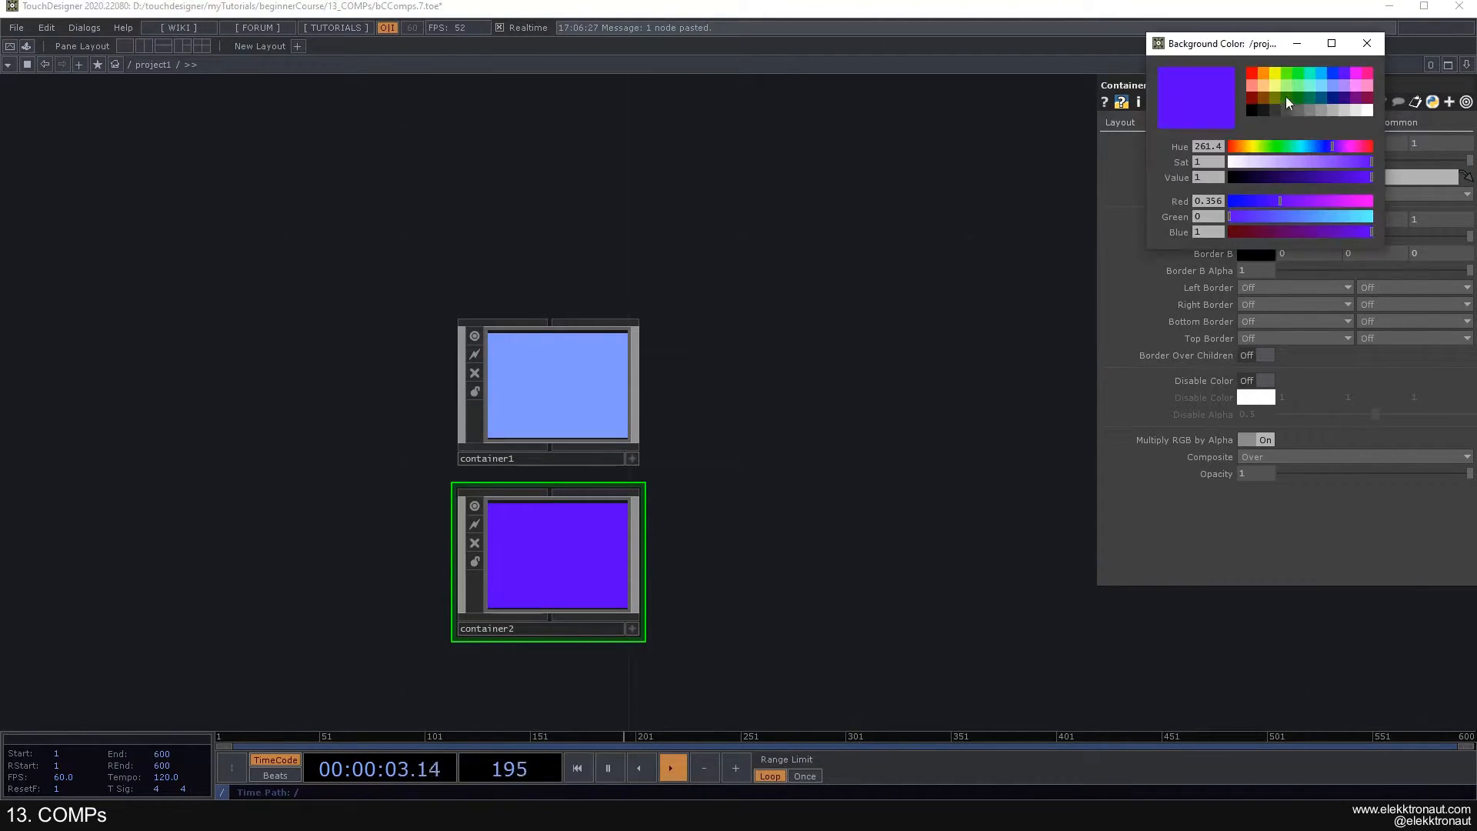
{"action": "left_click", "coordinate": [1253, 76]}
{"action": "left_click", "coordinate": [1360, 48]}
- Review the noise1, base2 and bg chain together with the two colored containers inside project1
{"action": "left_click", "coordinate": [617, 401]}
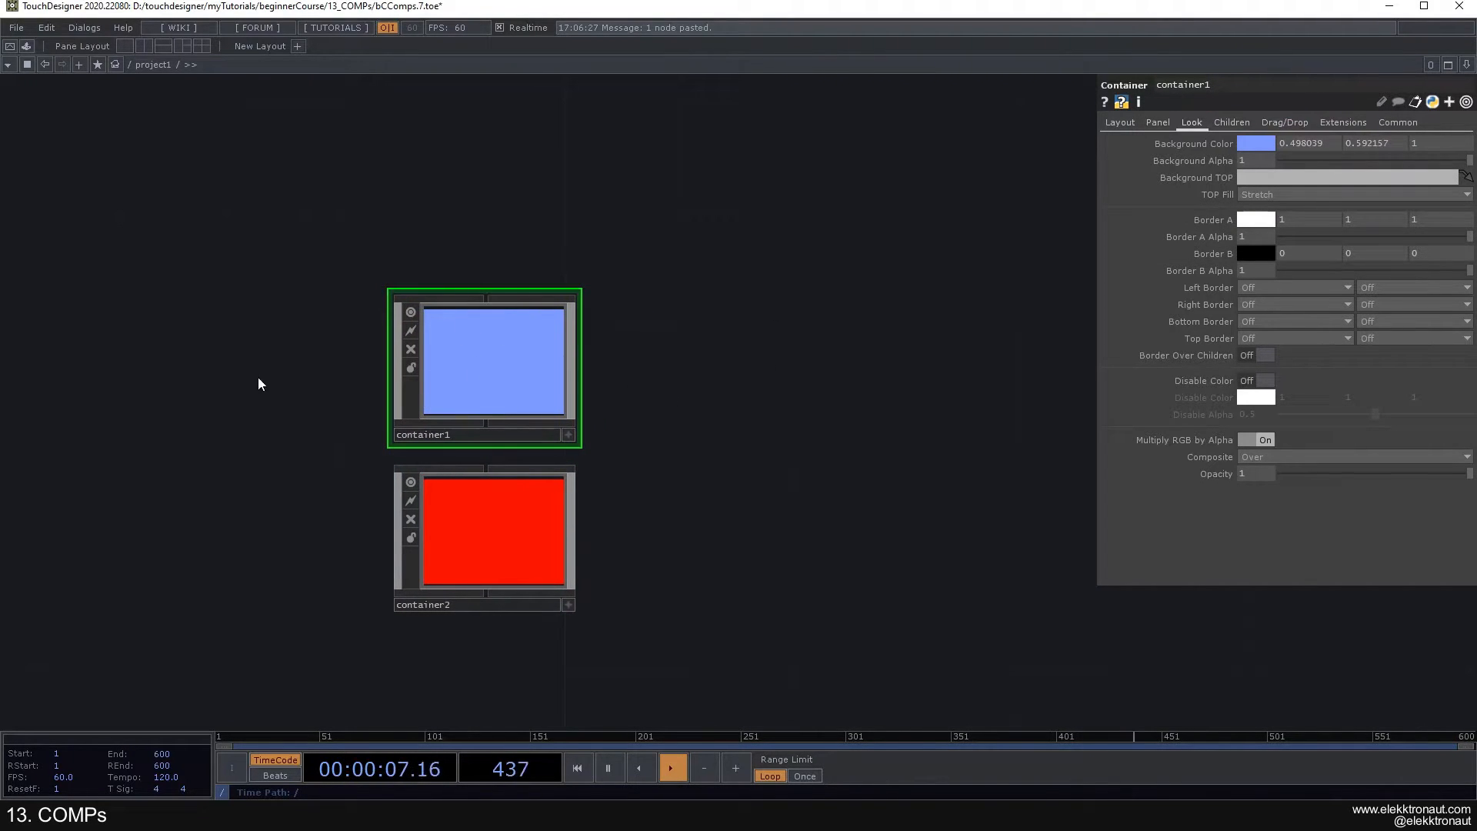
{"action": "scroll", "coordinate": [668, 482], "scroll_direction": "down", "scroll_amount": 1}
{"action": "scroll", "coordinate": [668, 481], "scroll_direction": "down", "scroll_amount": 2}
{"action": "left_click_drag", "start_coordinate": [716, 335], "coordinate": [635, 390]}
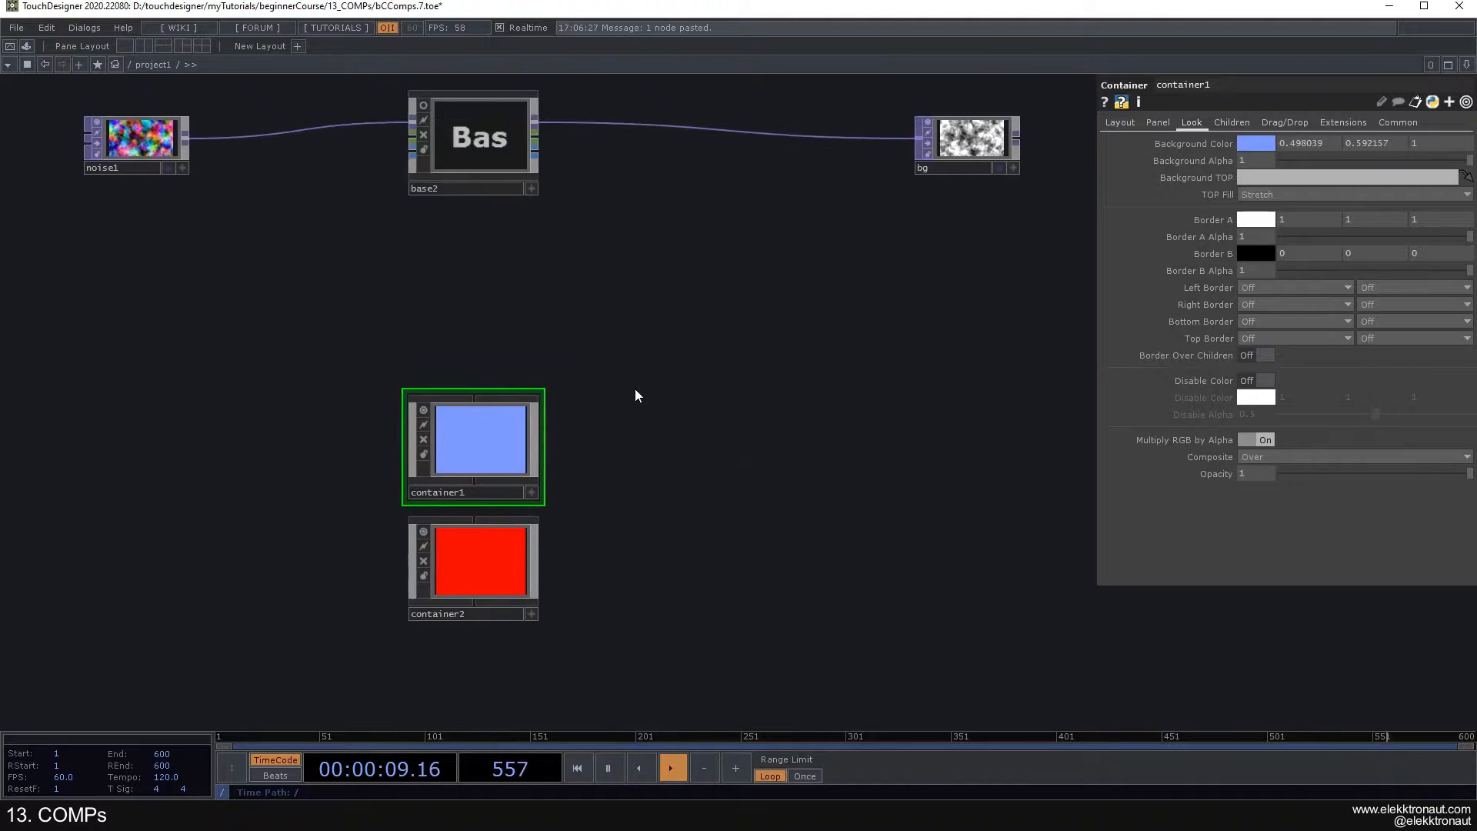
{"action": "scroll", "coordinate": [634, 389], "scroll_direction": "down", "scroll_amount": 3}
{"action": "left_click_drag", "start_coordinate": [641, 337], "coordinate": [635, 356]}
{"action": "right_click_drag", "start_coordinate": [221, 132], "coordinate": [938, 329]}
{"action": "right_click_drag", "start_coordinate": [267, 92], "coordinate": [898, 297]}
{"action": "scroll", "coordinate": [607, 508], "scroll_direction": "up", "scroll_amount": 2}
{"action": "left_click_drag", "start_coordinate": [607, 508], "coordinate": [660, 438]}
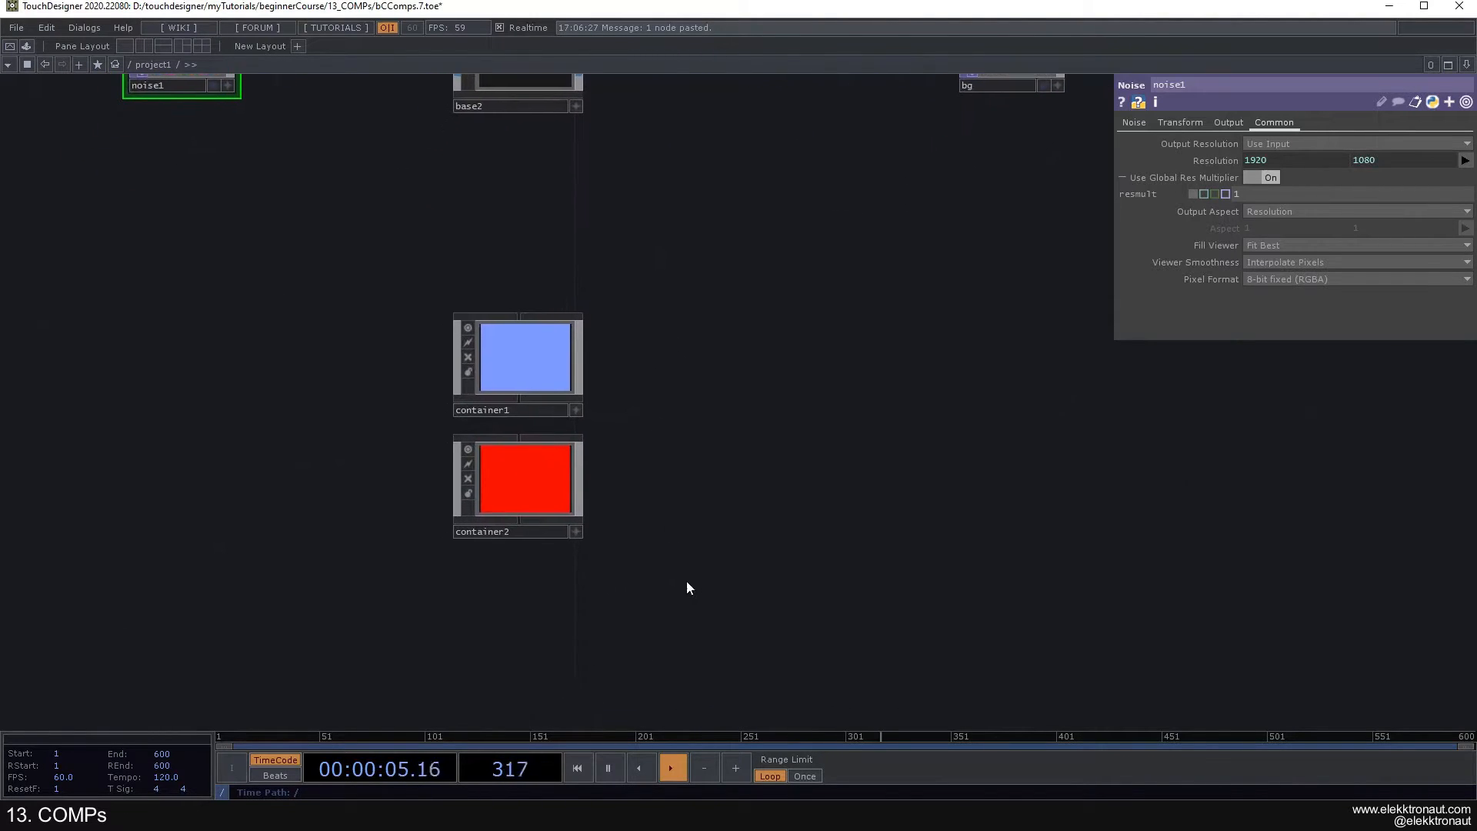
- Return to the root level and set project1's background alpha to 0
{"action": "right_click_drag", "start_coordinate": [689, 584], "coordinate": [490, 359]}
{"action": "scroll", "coordinate": [690, 354], "scroll_direction": "down", "scroll_amount": 3}
{"action": "scroll", "coordinate": [690, 354], "scroll_direction": "down", "scroll_amount": 3}
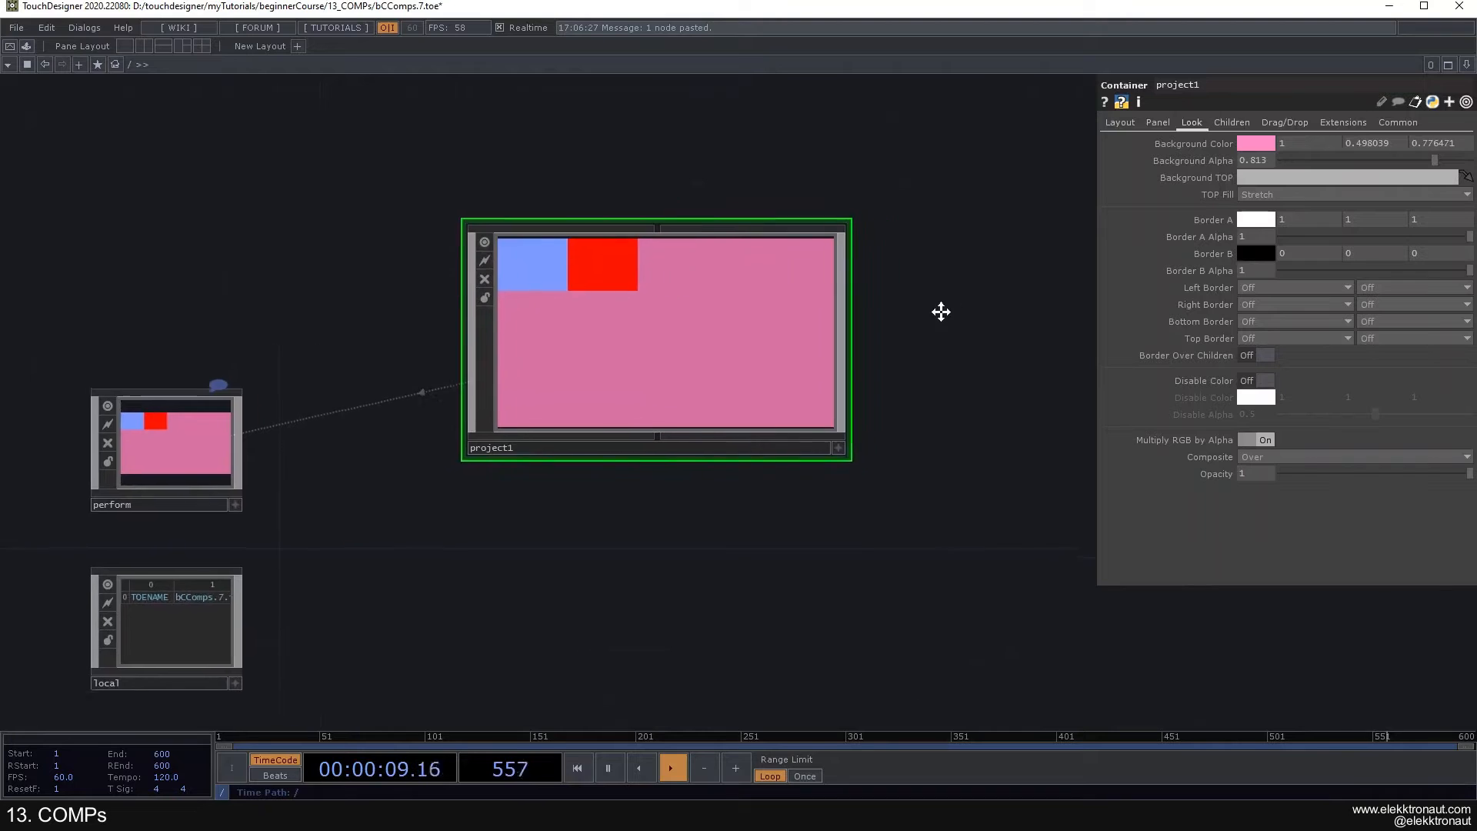
{"action": "scroll", "coordinate": [940, 310], "scroll_direction": "up", "scroll_amount": 2}
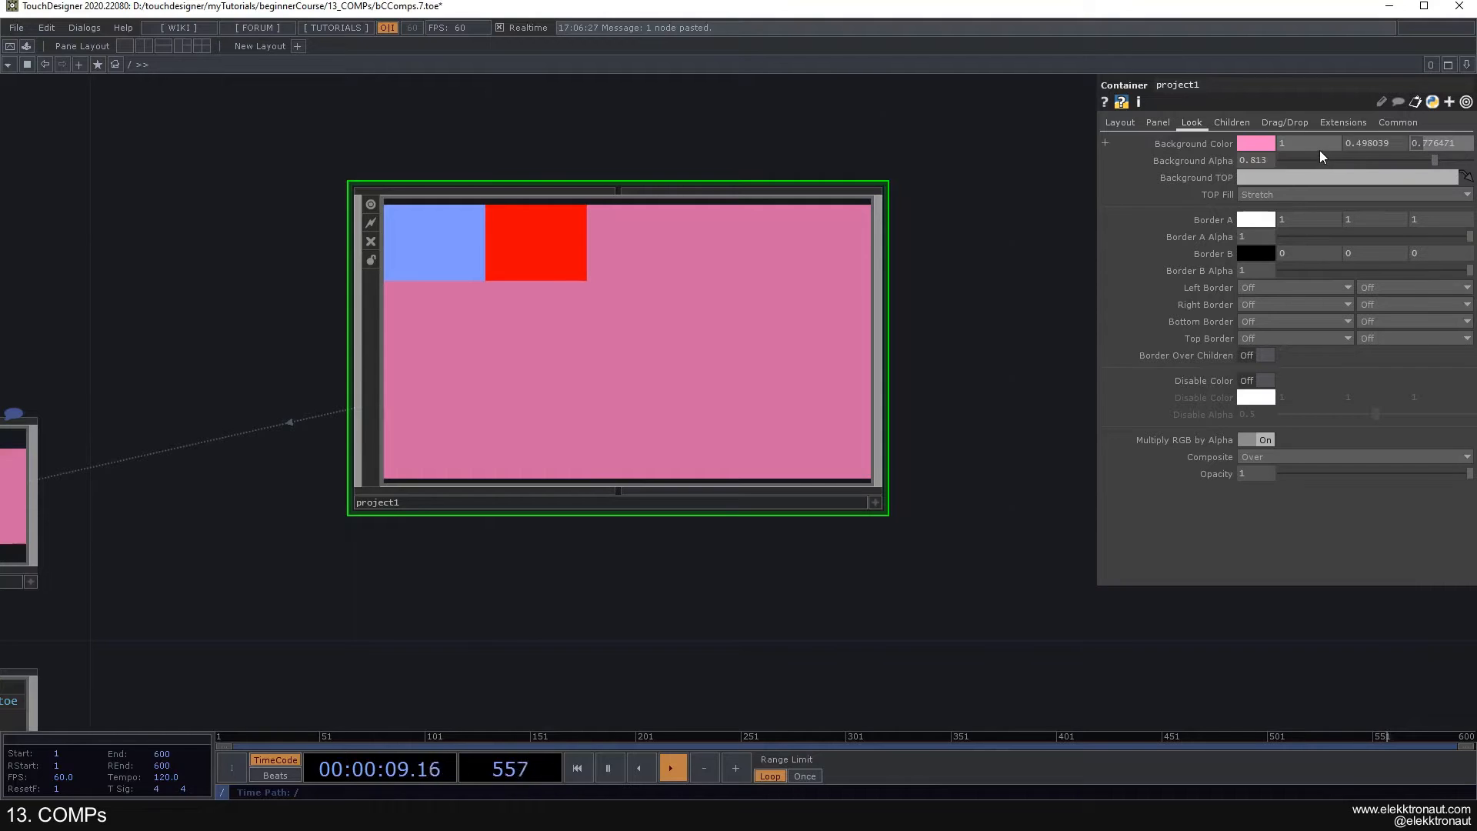
{"action": "left_click_drag", "start_coordinate": [1317, 158], "coordinate": [1257, 158]}
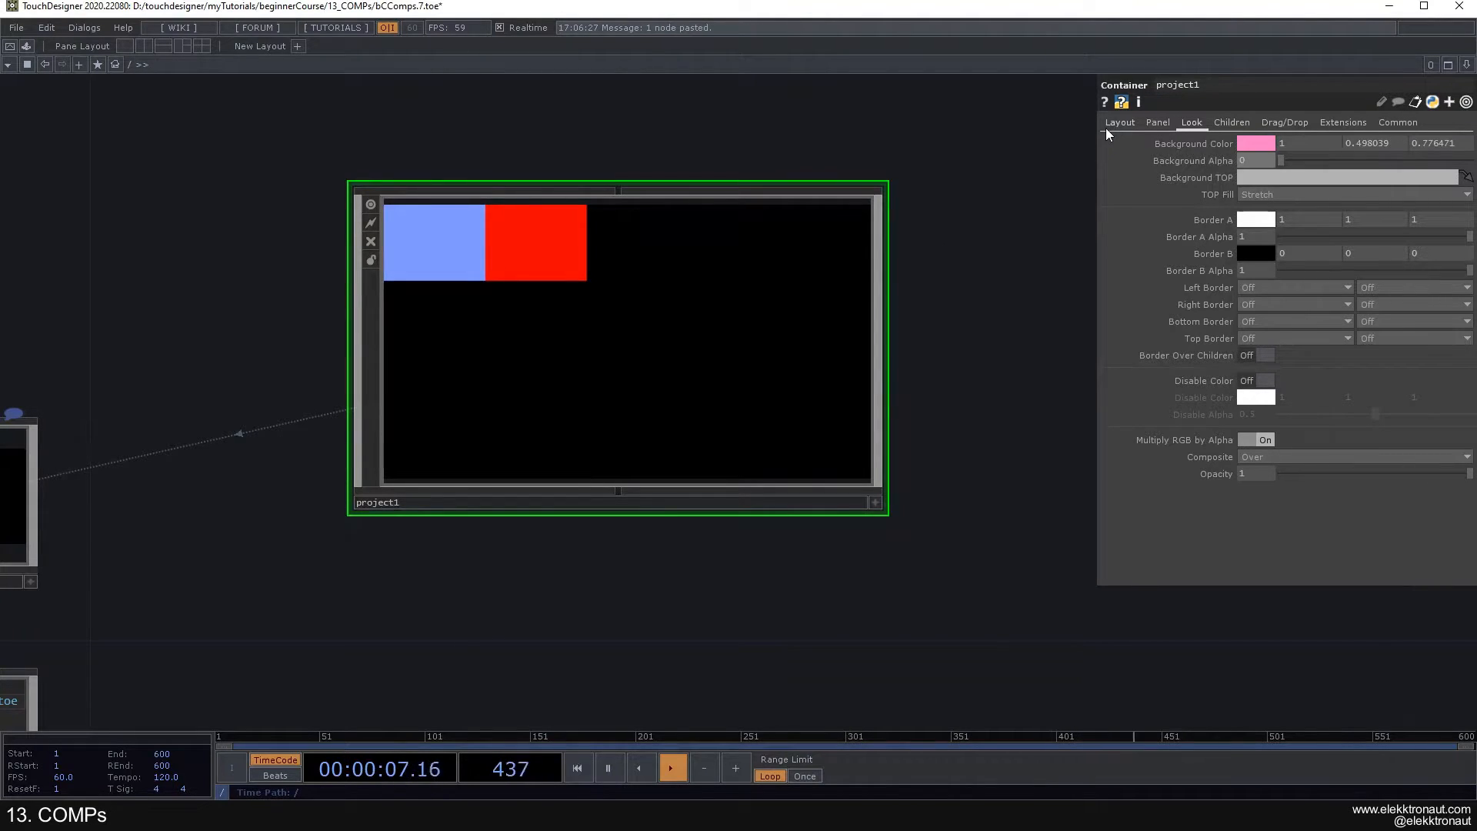
- Try the Right to Left, Top to Bottom and Bottom to Top alignments for project1's children
{"action": "left_click", "coordinate": [1228, 123]}
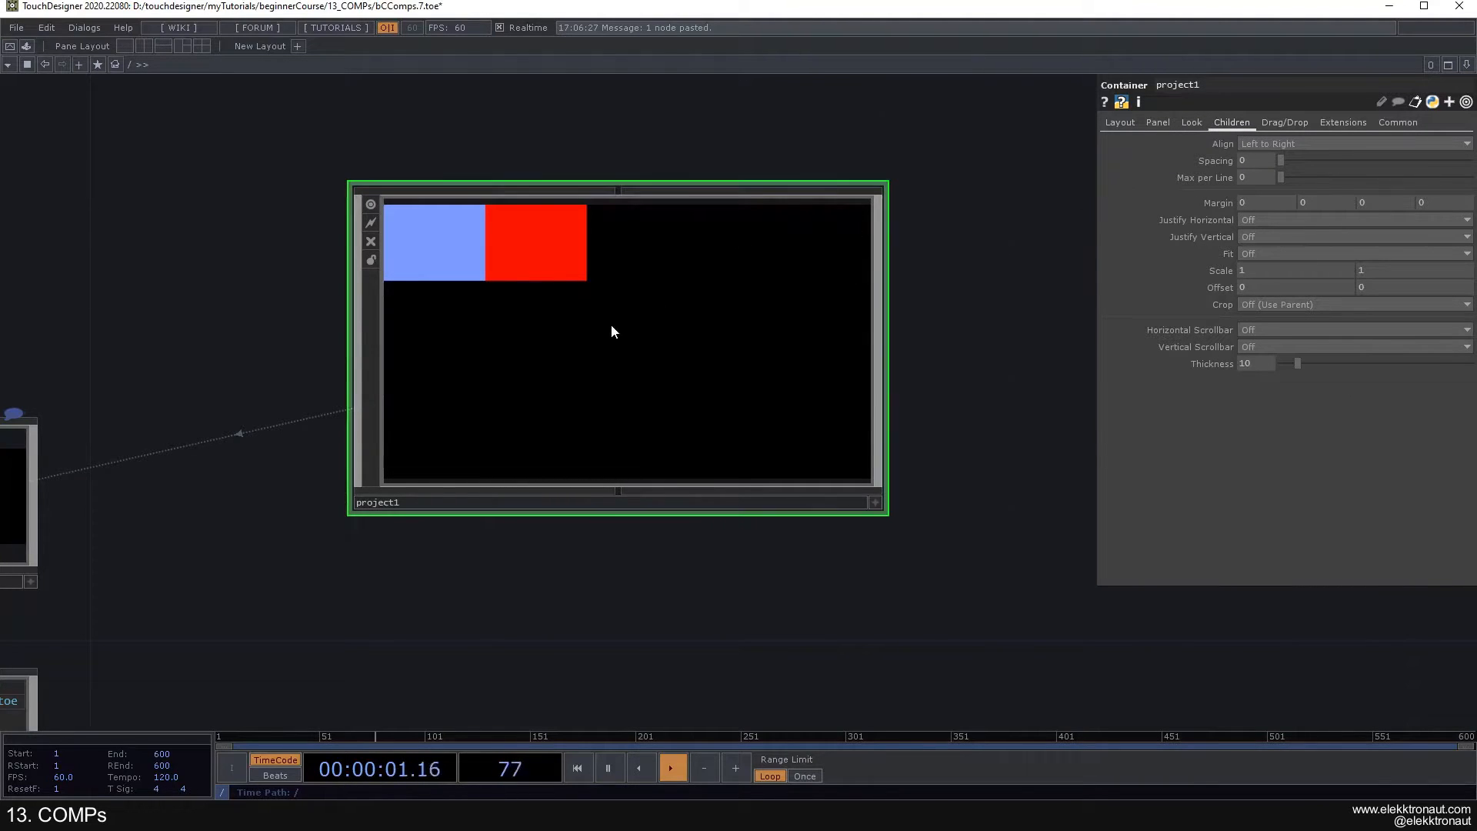
{"action": "scroll", "coordinate": [610, 322], "scroll_direction": "up", "scroll_amount": 5}
{"action": "left_click_drag", "start_coordinate": [471, 369], "coordinate": [729, 576]}
{"action": "scroll", "coordinate": [729, 573], "scroll_direction": "down", "scroll_amount": 5}
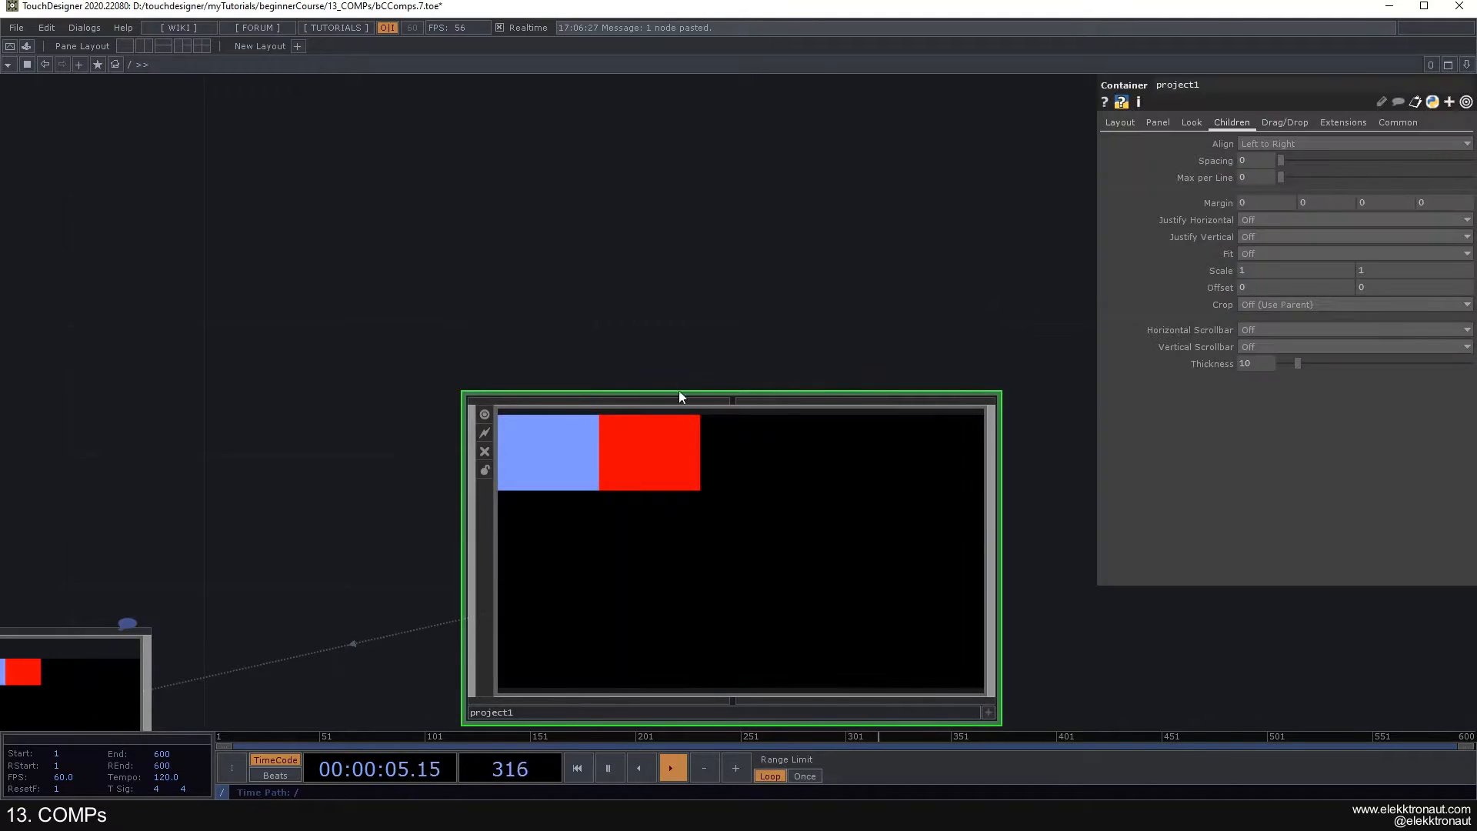
{"action": "left_click", "coordinate": [1262, 144]}
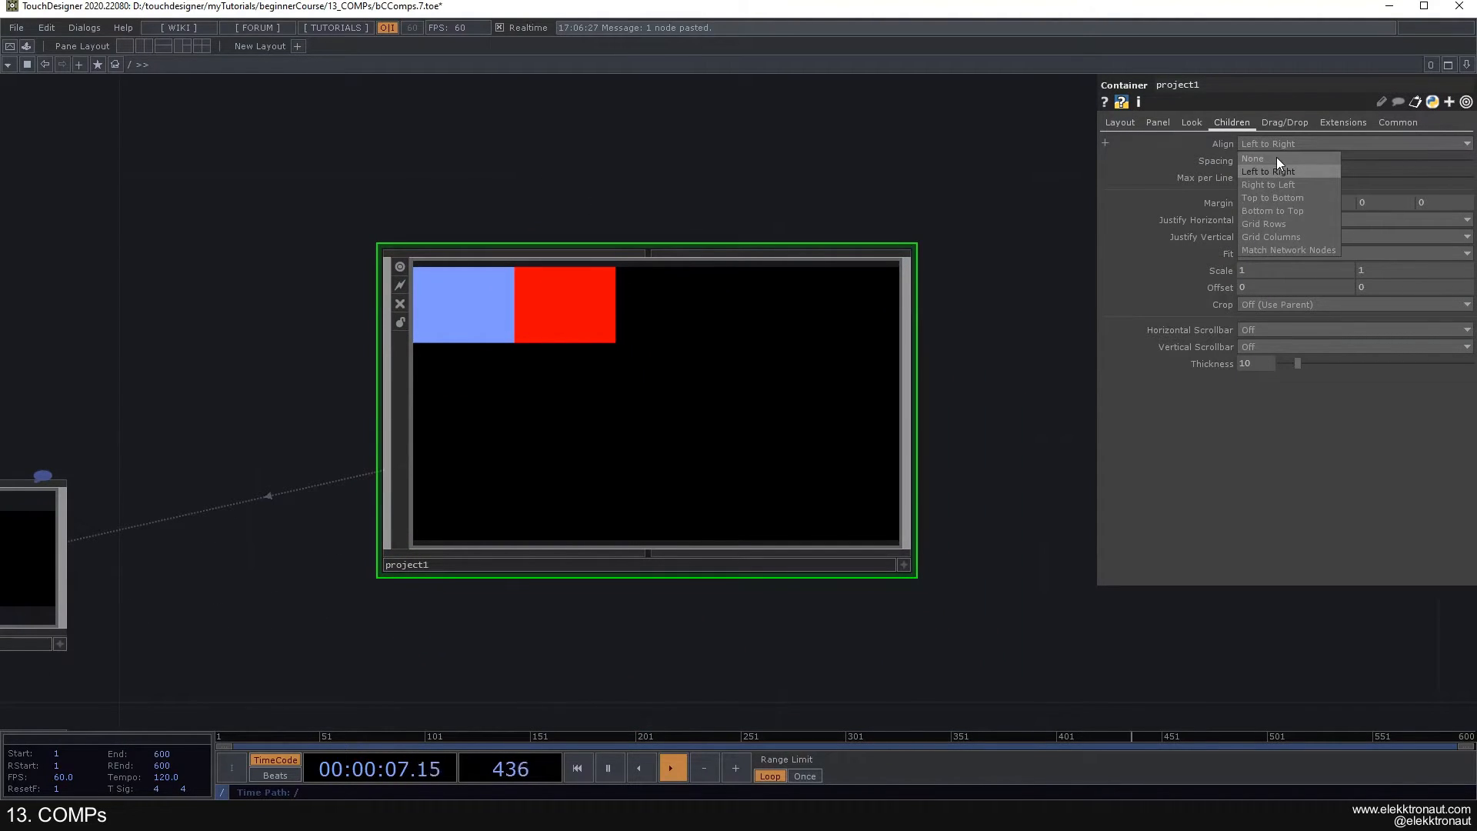
{"action": "left_click", "coordinate": [1277, 183]}
{"action": "left_click", "coordinate": [1283, 145]}
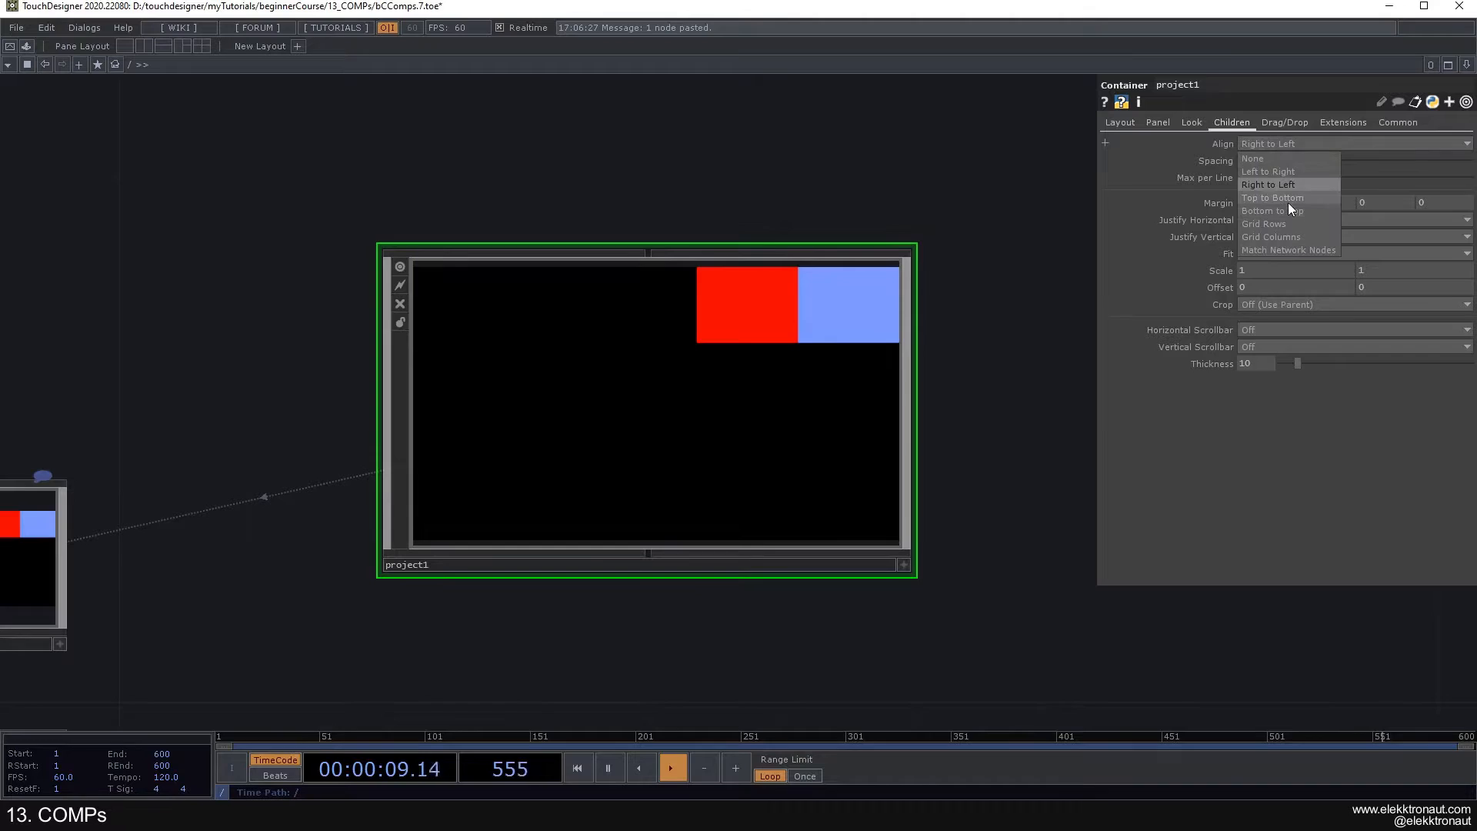
{"action": "left_click", "coordinate": [1288, 200]}
{"action": "left_click", "coordinate": [1281, 144]}
{"action": "left_click", "coordinate": [1296, 217]}
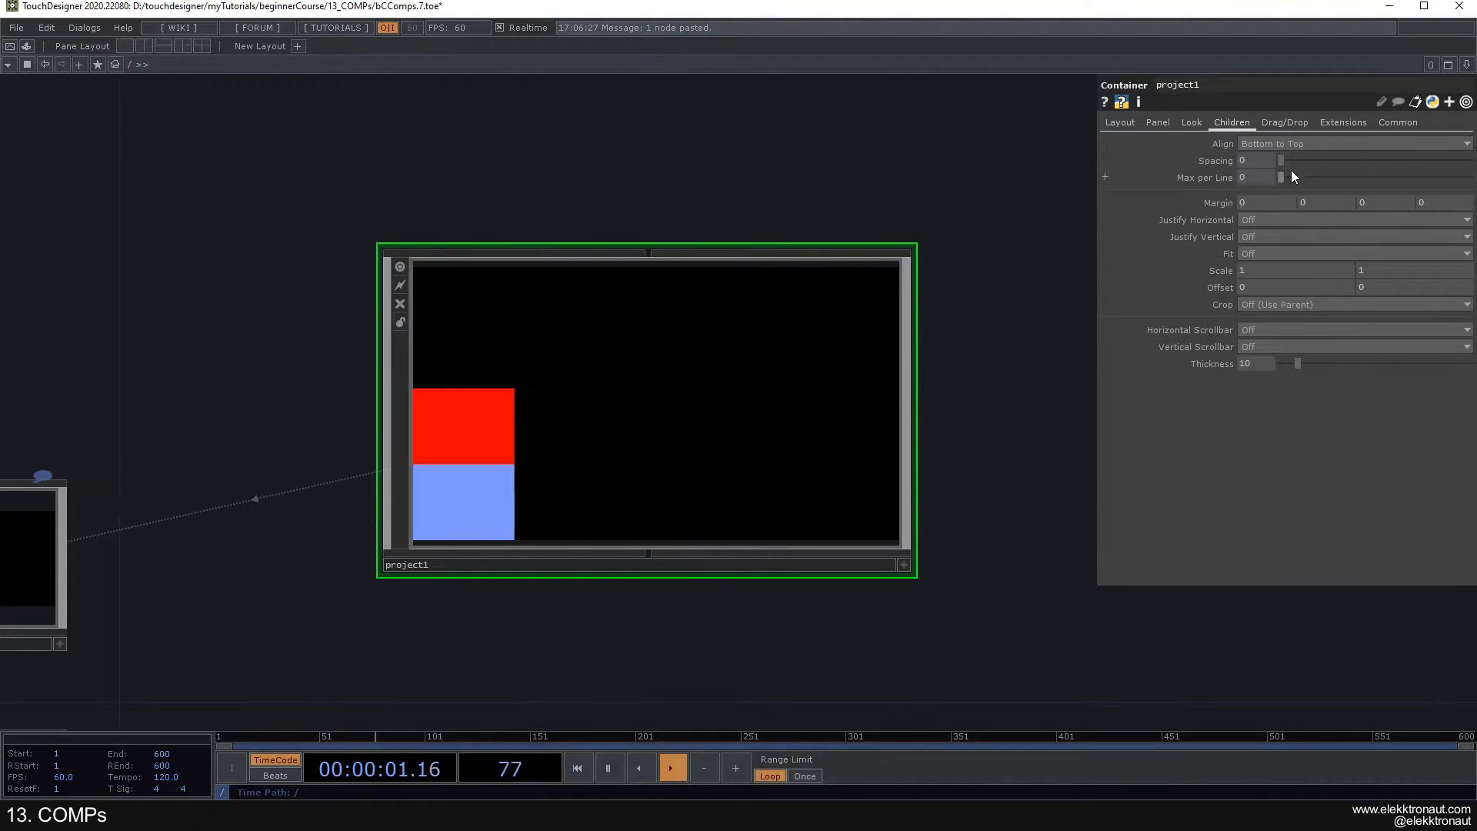
- Try None as the alignment of project1's children and return it to Left to Right
{"action": "left_click", "coordinate": [1277, 146]}
{"action": "left_click", "coordinate": [1272, 158]}
{"action": "left_click", "coordinate": [1272, 145]}
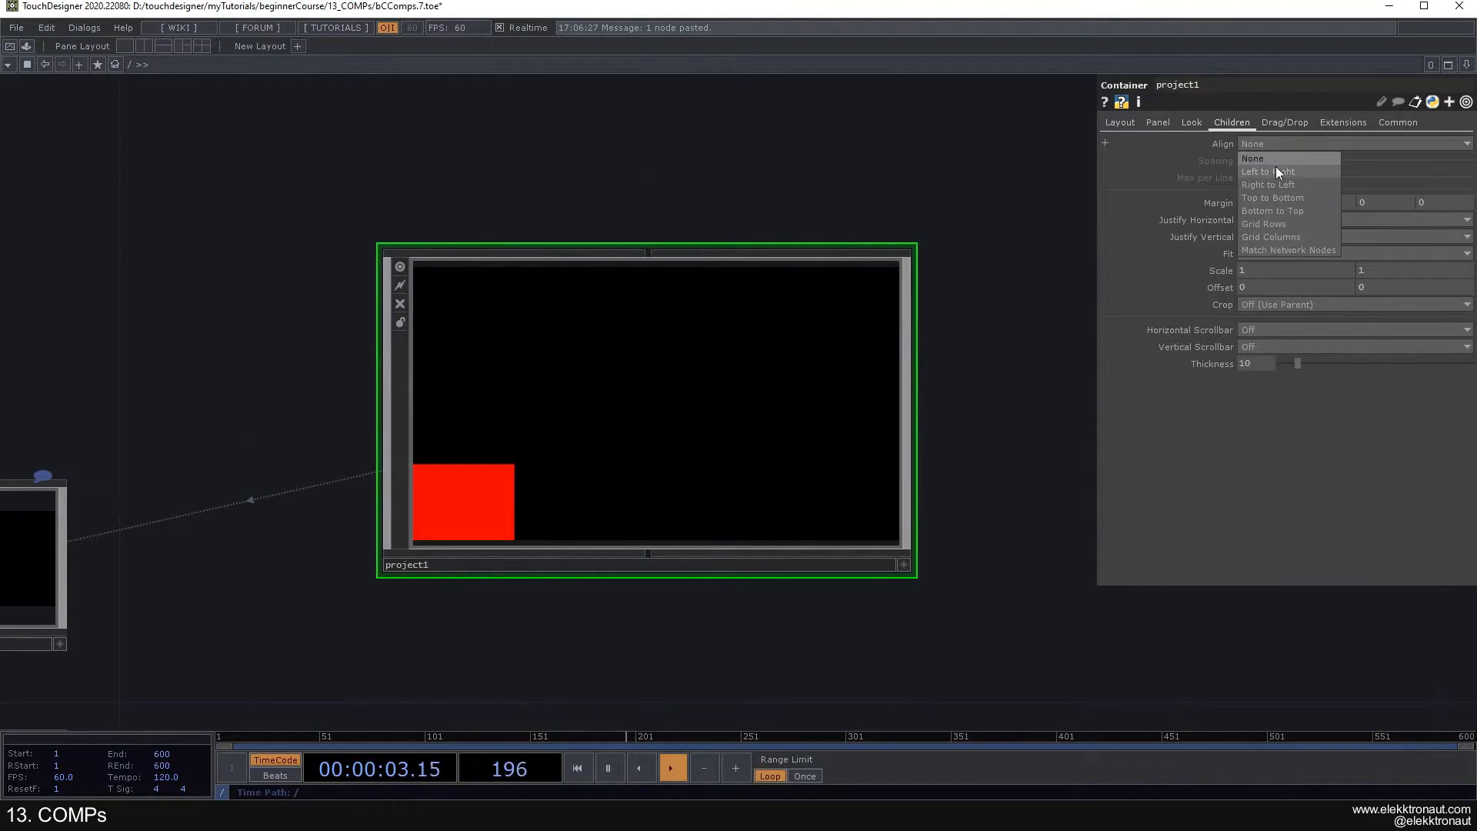
{"action": "left_click", "coordinate": [1276, 171]}
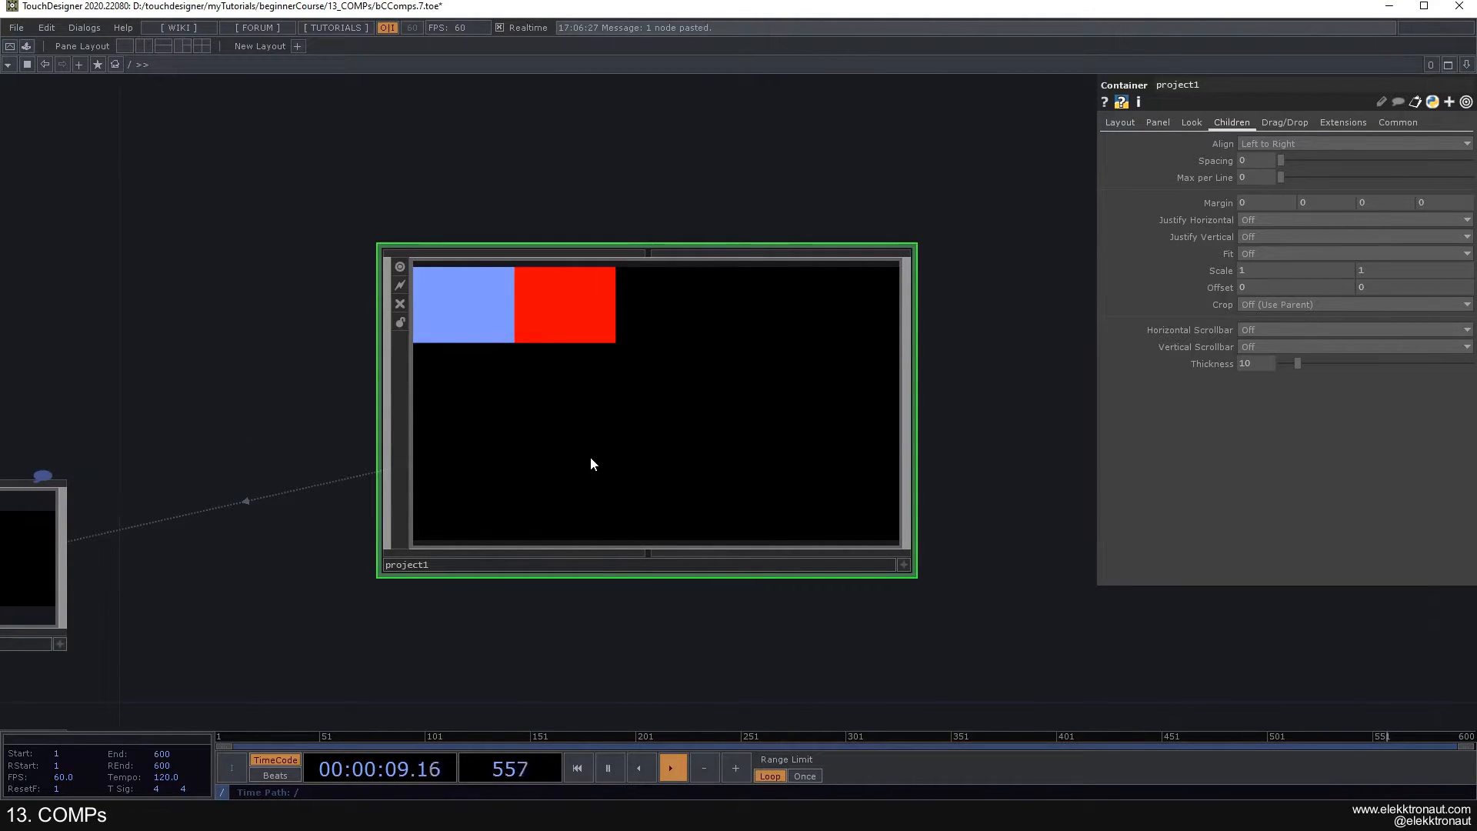
- Inside project1, set the Horizontal Mode and Vertical Mode of both container1 and container2 to Fill
{"action": "left_click_drag", "start_coordinate": [1011, 339], "coordinate": [976, 286]}
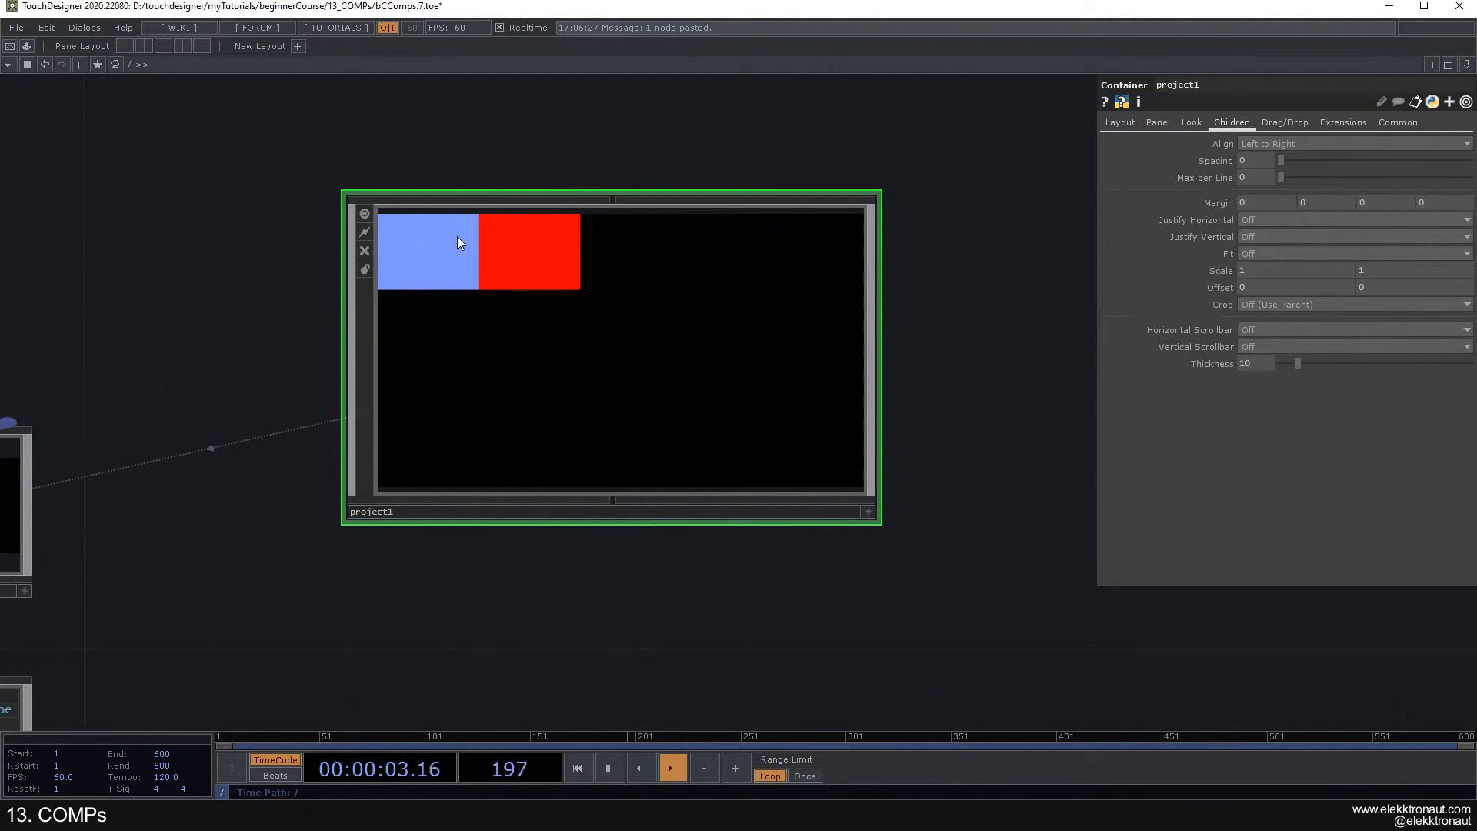
{"action": "key", "text": "i"}
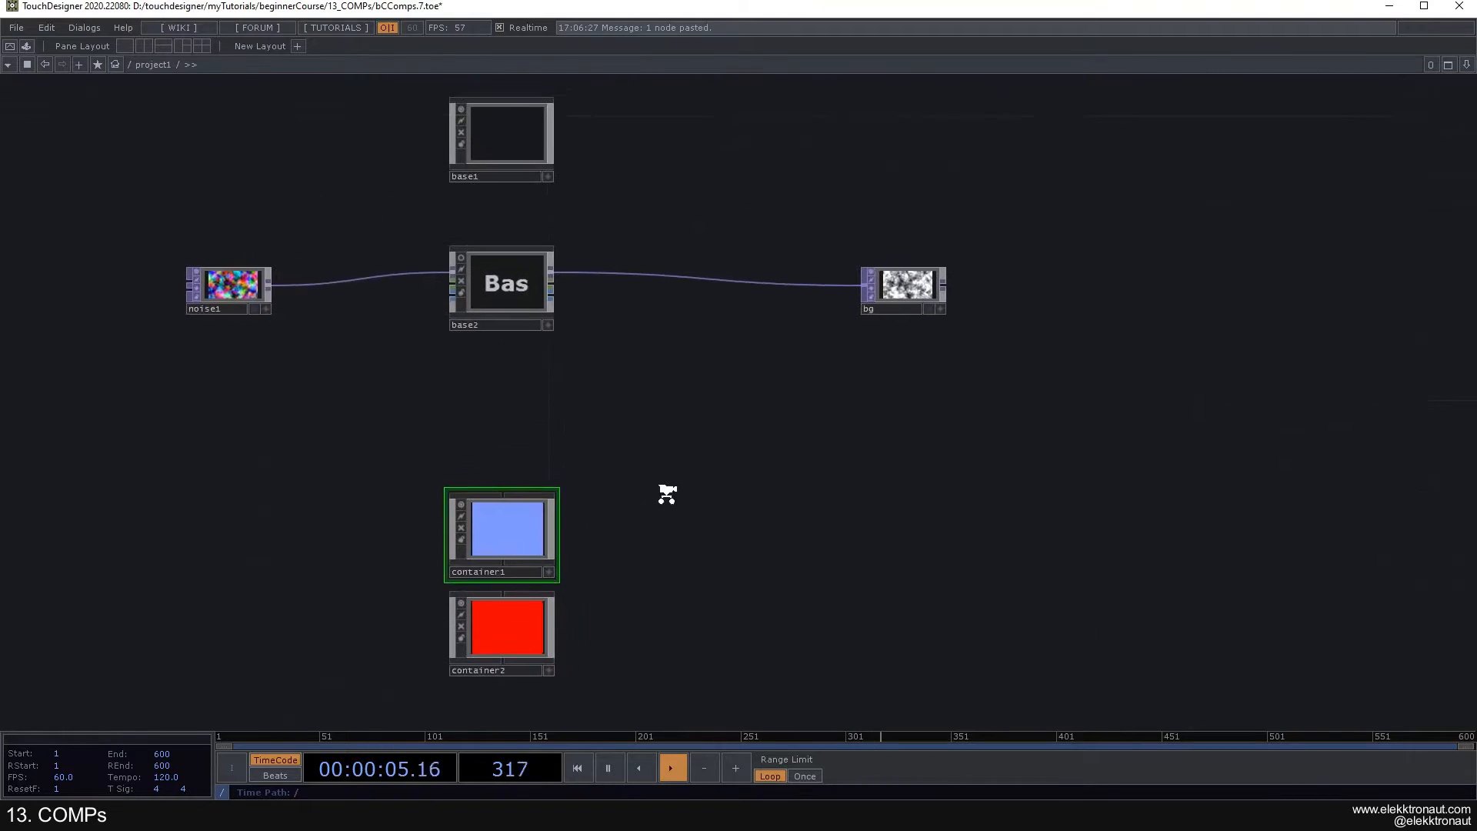
{"action": "key", "text": "p"}
{"action": "scroll", "coordinate": [504, 449], "scroll_direction": "up", "scroll_amount": 3}
{"action": "right_click_drag", "start_coordinate": [676, 643], "coordinate": [502, 415]}
{"action": "left_click", "coordinate": [1122, 123]}
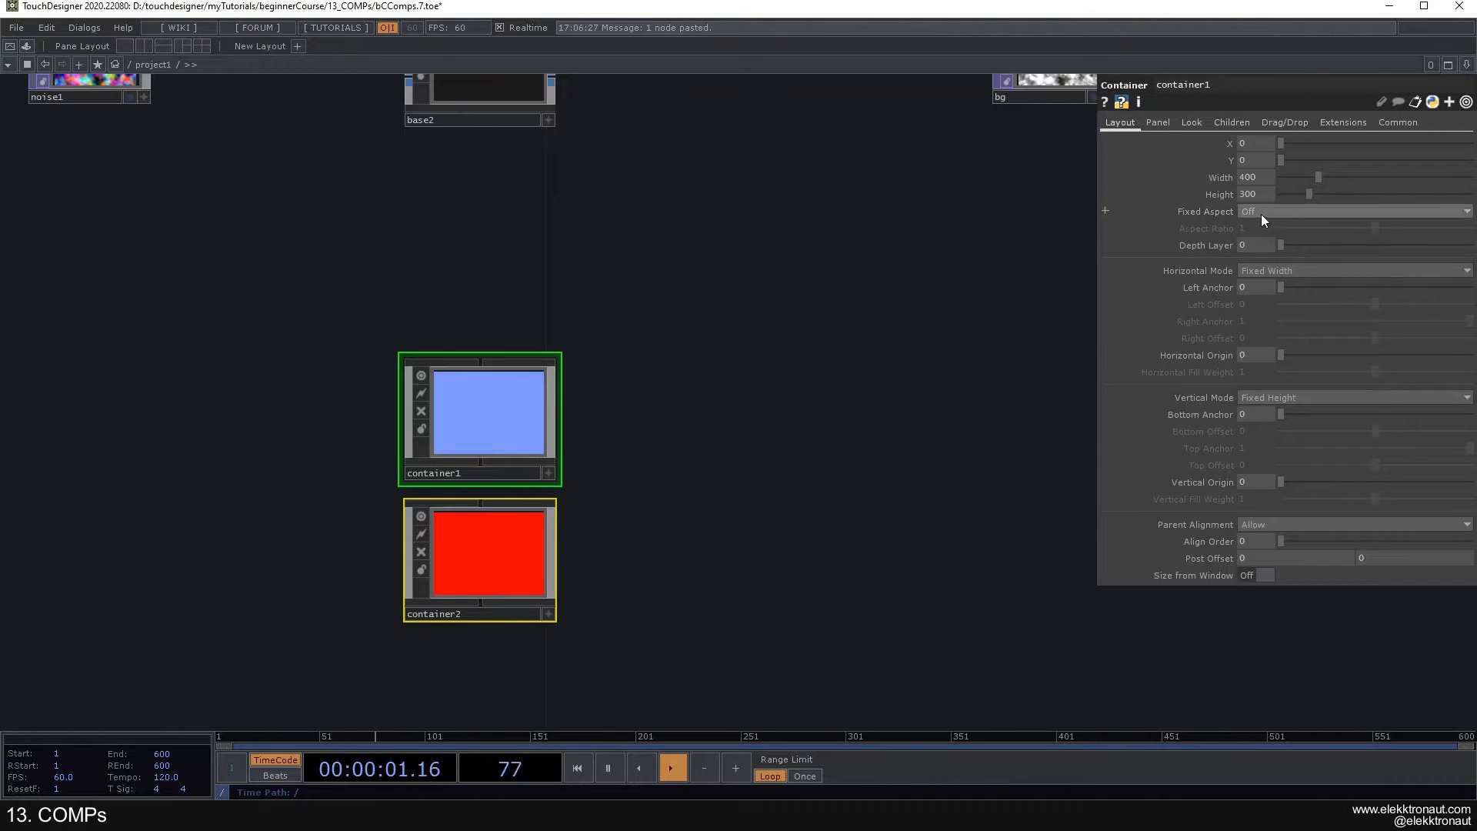
{"action": "left_click", "coordinate": [1263, 270]}
{"action": "left_click", "coordinate": [1264, 294]}
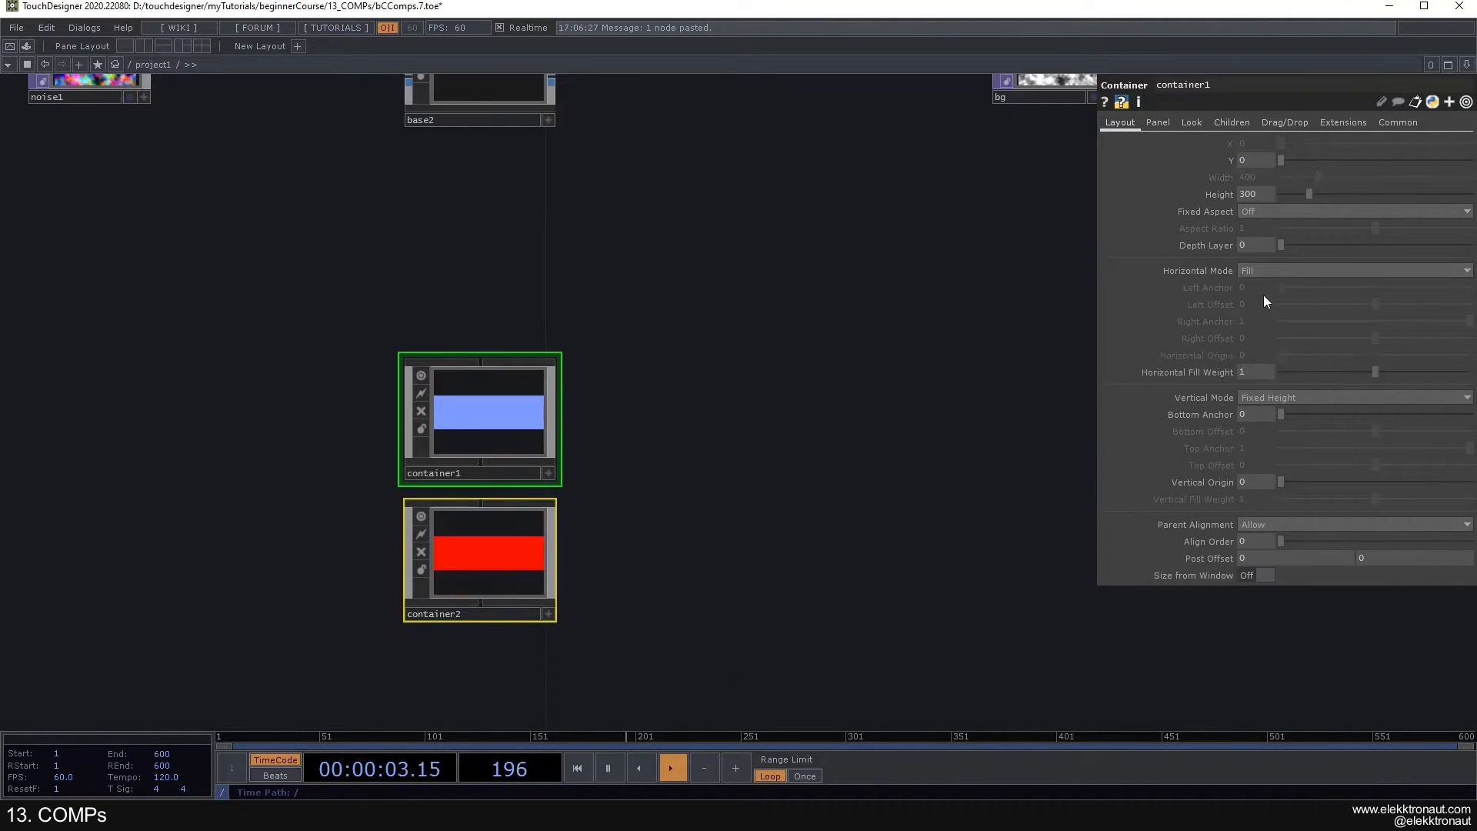
{"action": "left_click", "coordinate": [1259, 396]}
{"action": "left_click", "coordinate": [1262, 421]}
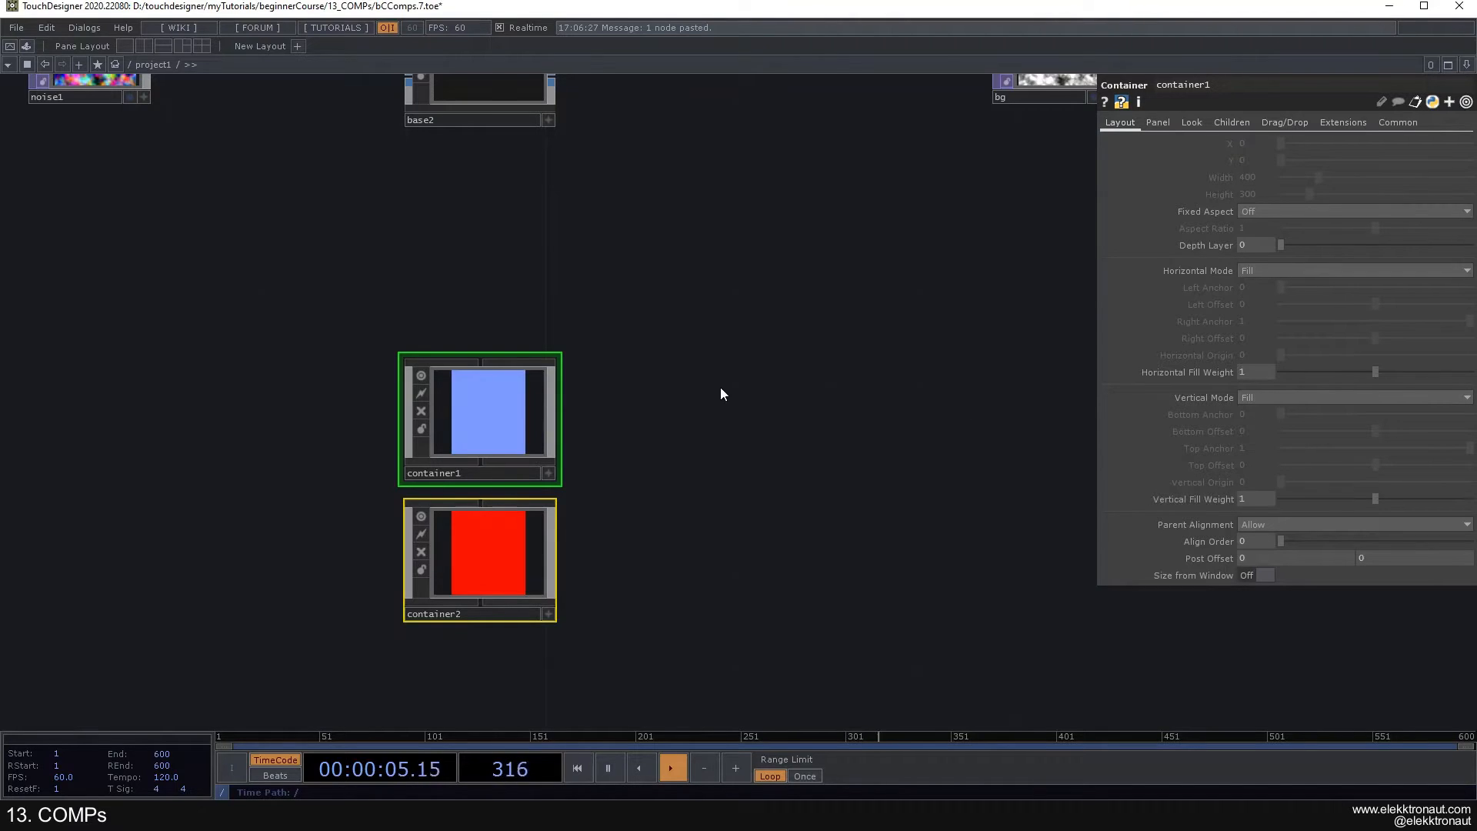
- Return to the root level, preview the output in Perform mode and examine project1's panel
{"action": "key", "text": "u"}
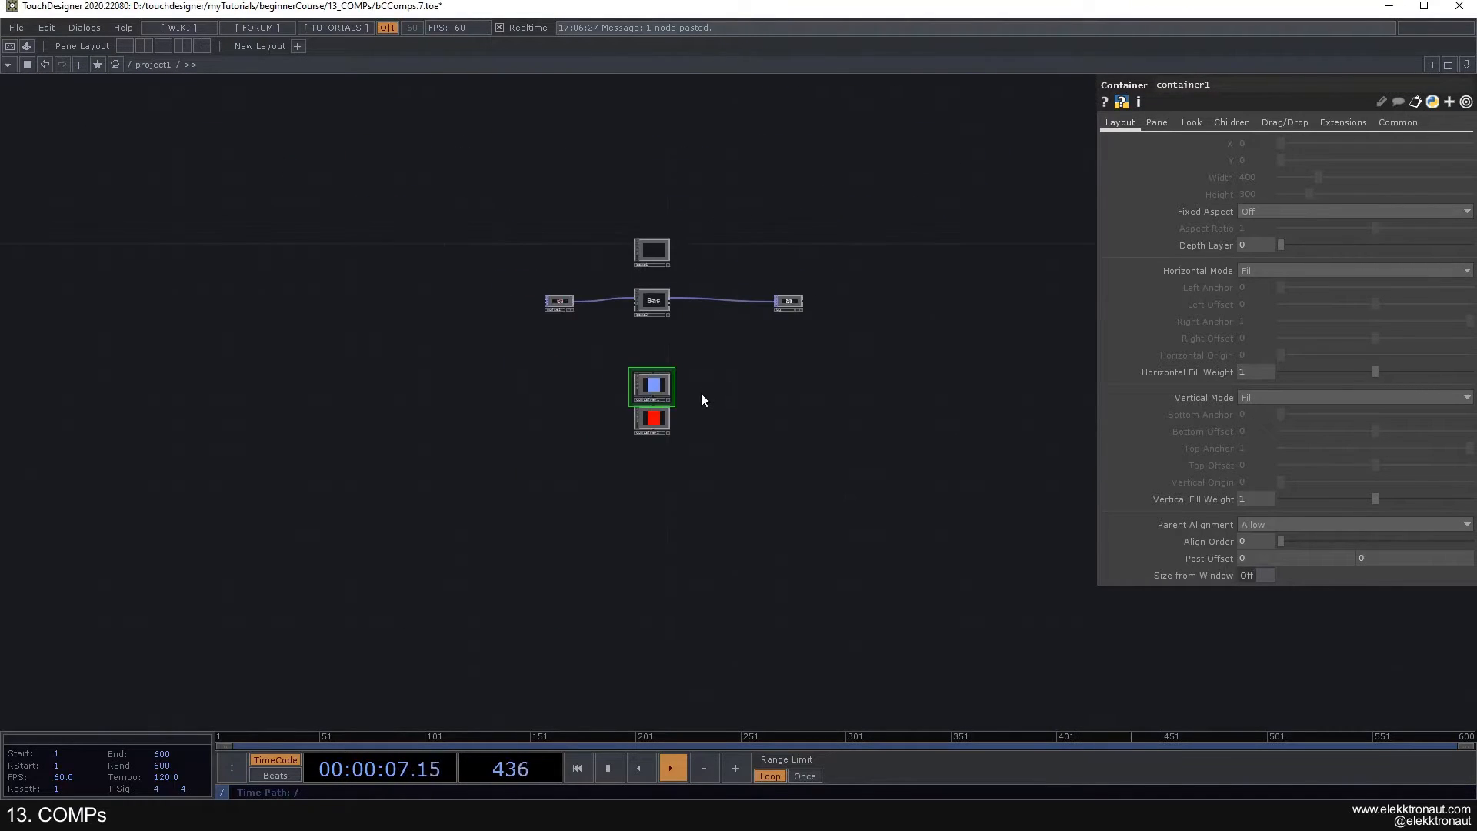
{"action": "key", "text": "F1"}
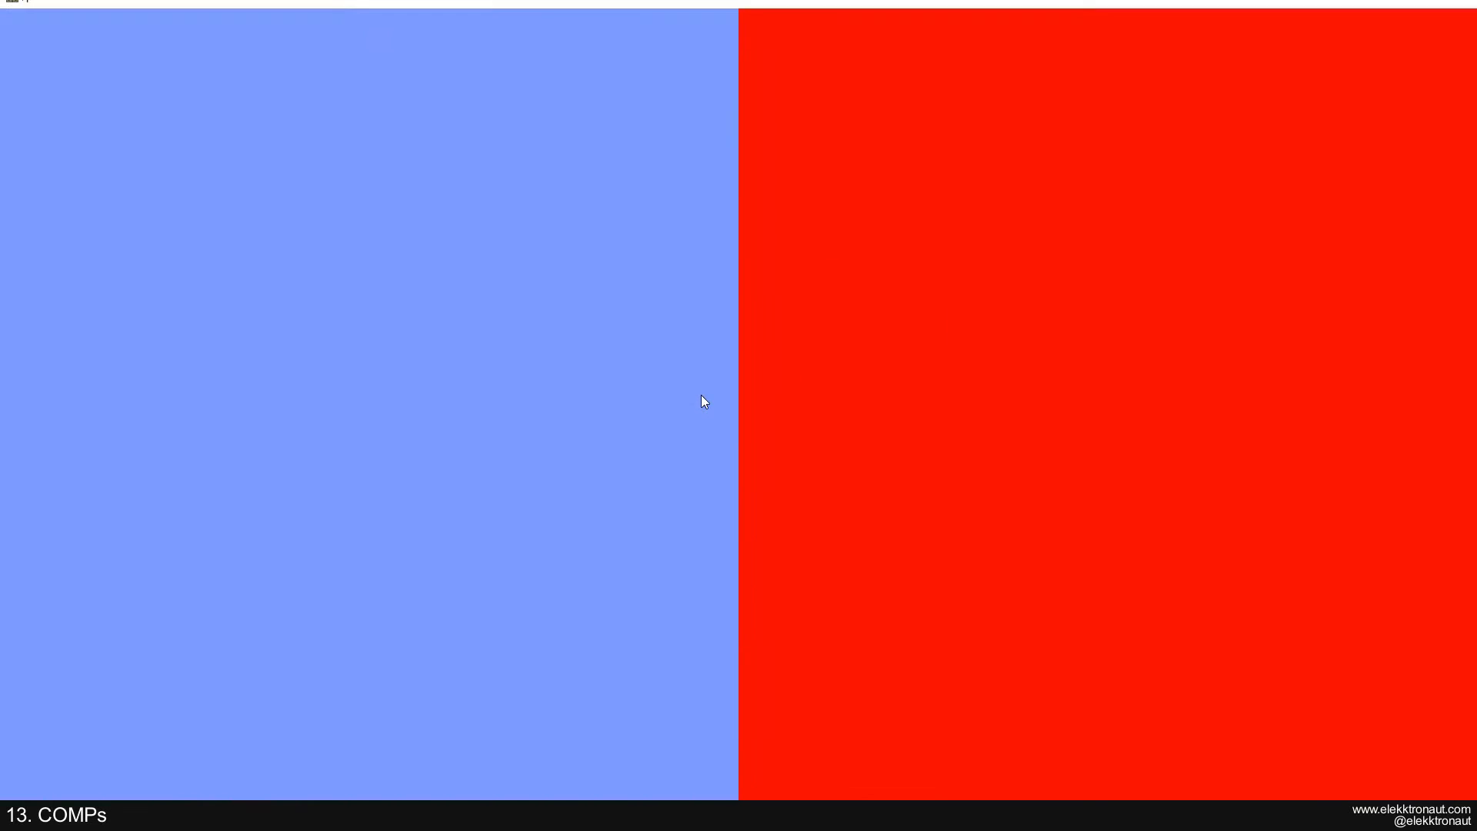
{"action": "key", "text": "Escape"}
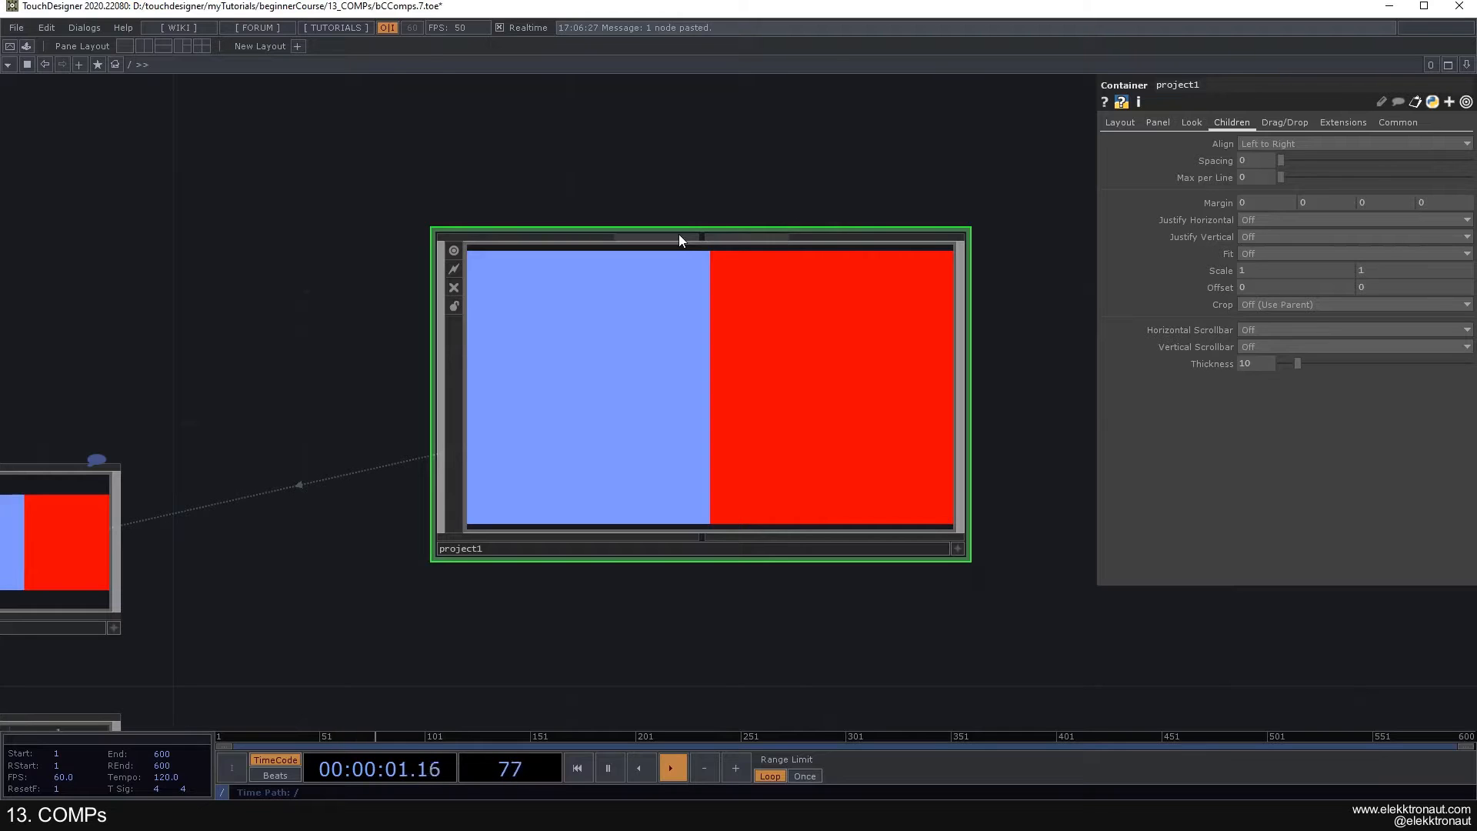
{"action": "scroll", "coordinate": [750, 336], "scroll_direction": "down", "scroll_amount": 3}
{"action": "scroll", "coordinate": [604, 320], "scroll_direction": "up", "scroll_amount": 2}
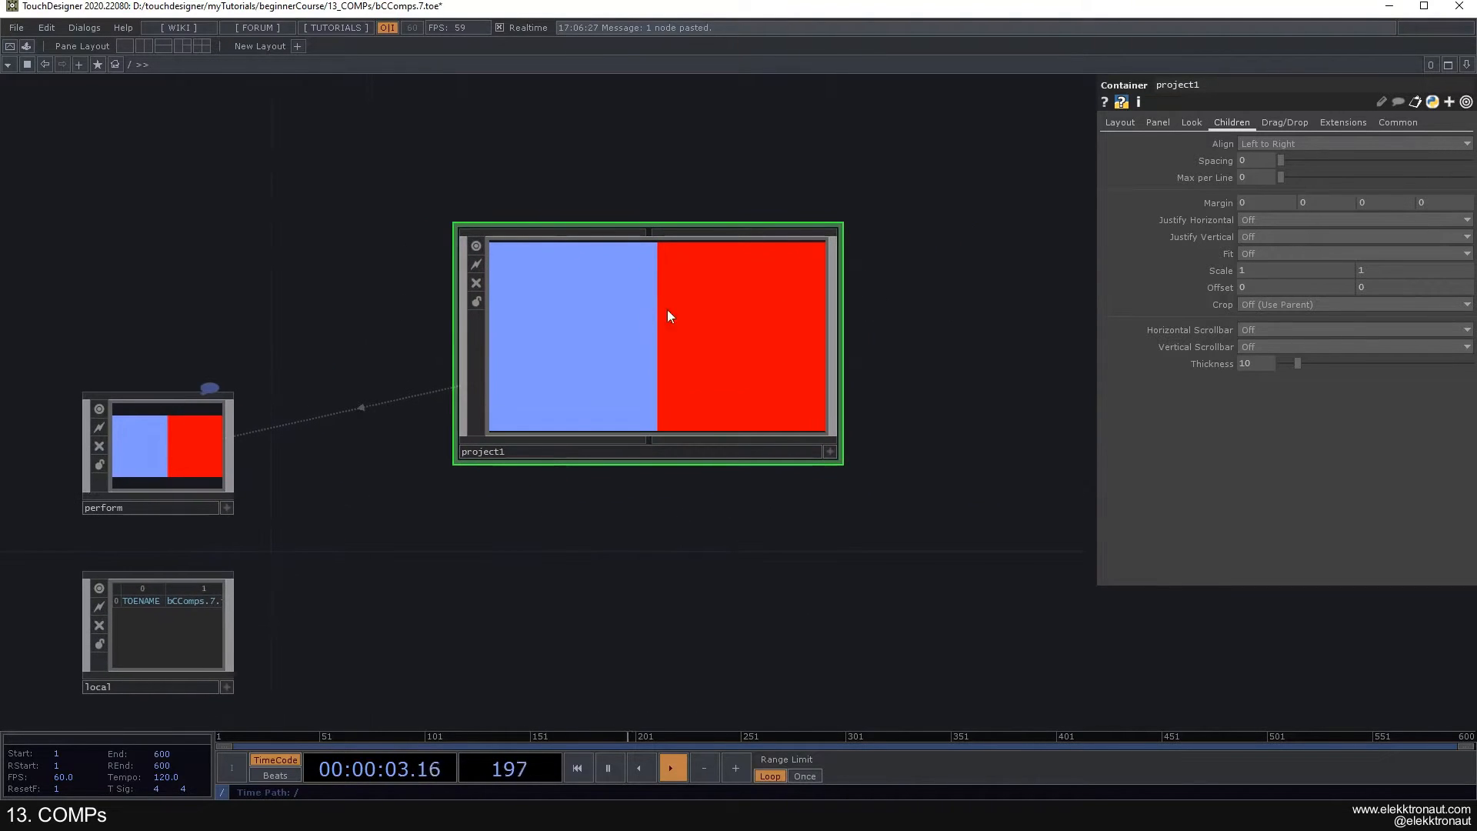
{"action": "scroll", "coordinate": [646, 318], "scroll_direction": "up", "scroll_amount": 3}
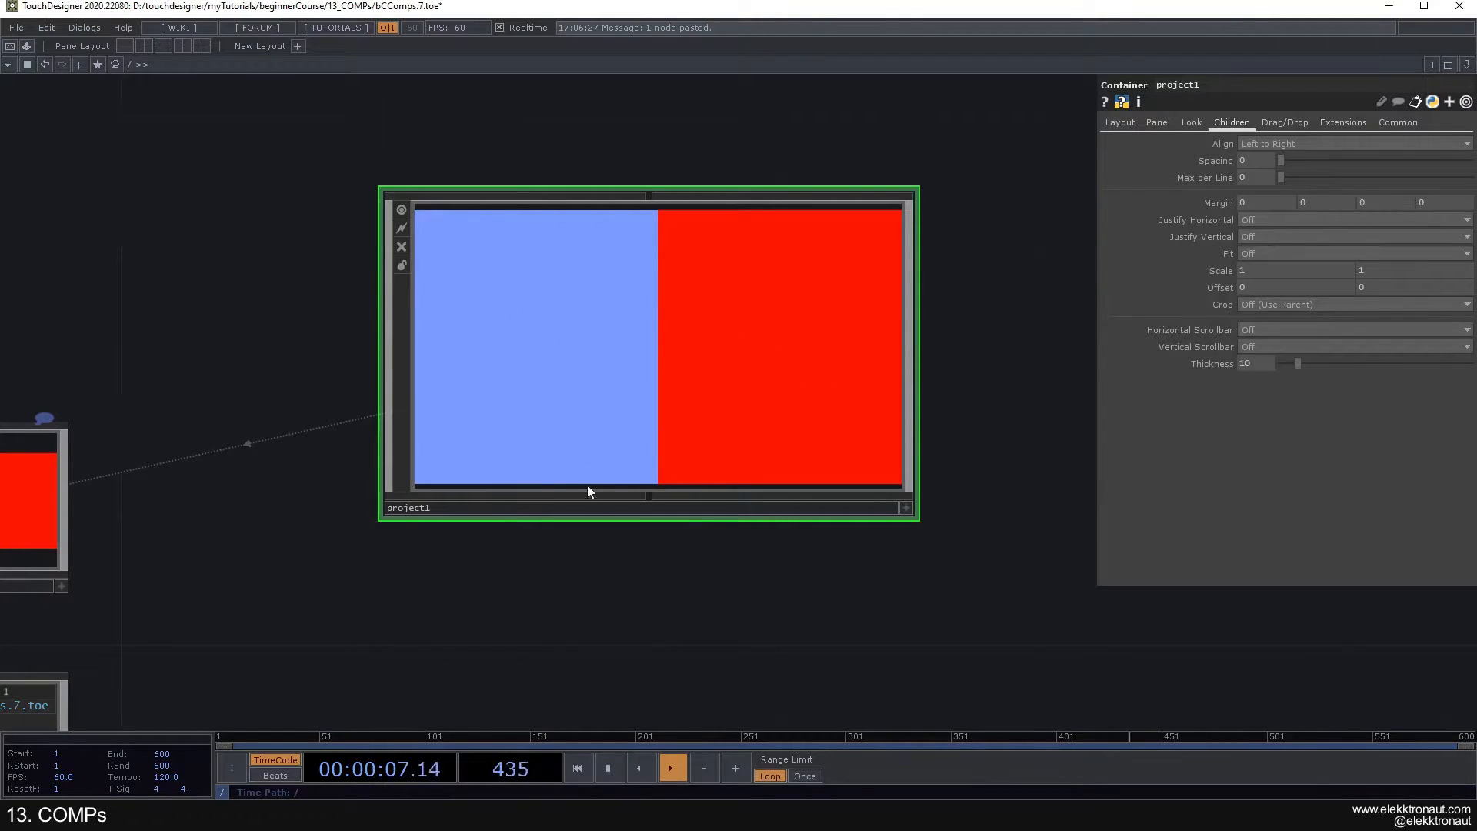
{"action": "scroll", "coordinate": [654, 577], "scroll_direction": "down", "scroll_amount": 3}
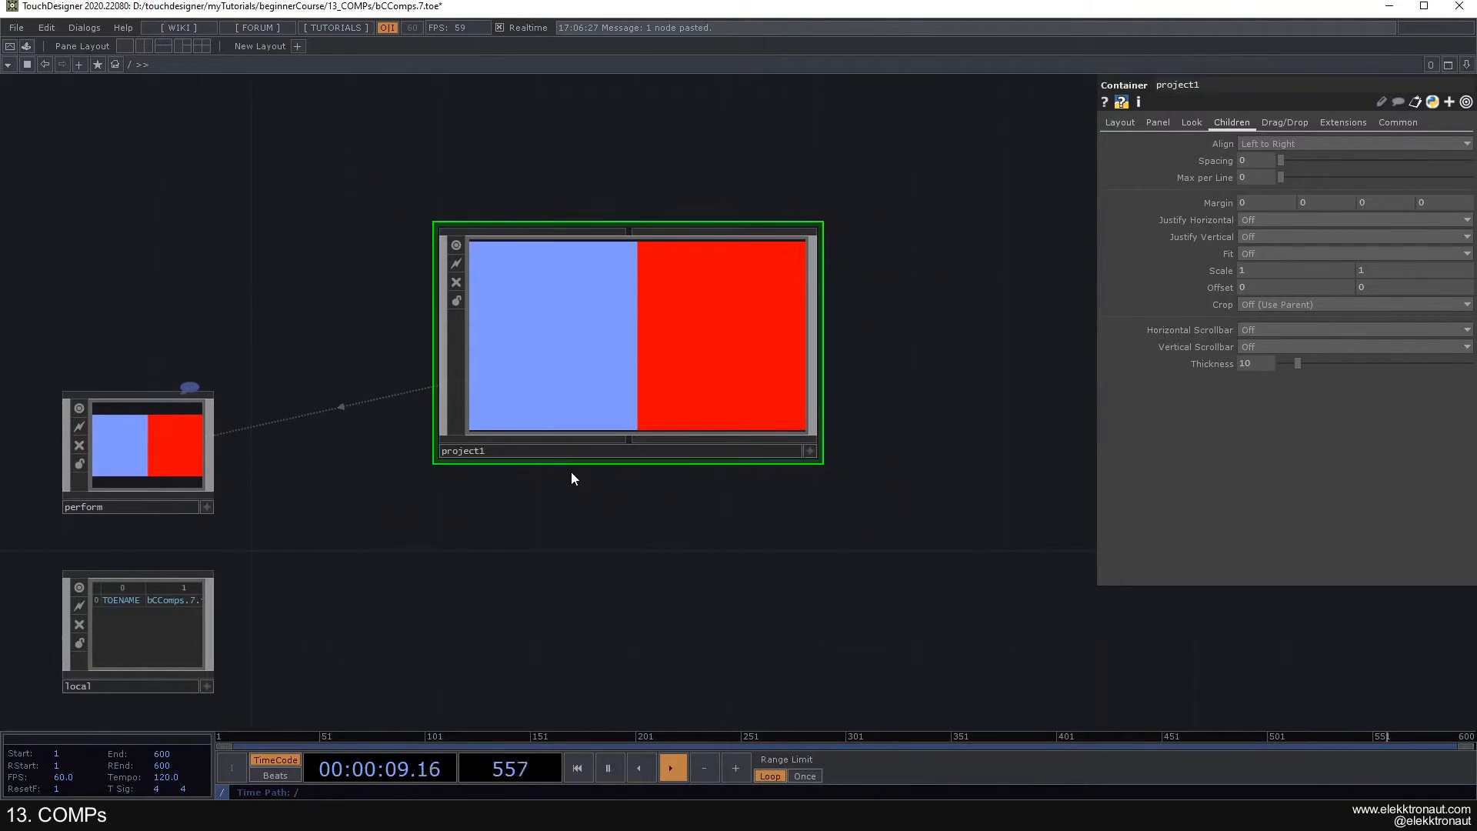
- Select the perform Window COMP, open its output in Perform mode, and shift the bordered window on the desktop before closing it
{"action": "left_click", "coordinate": [162, 455]}
{"action": "key", "text": "F1"}
{"action": "key", "text": "Escape"}
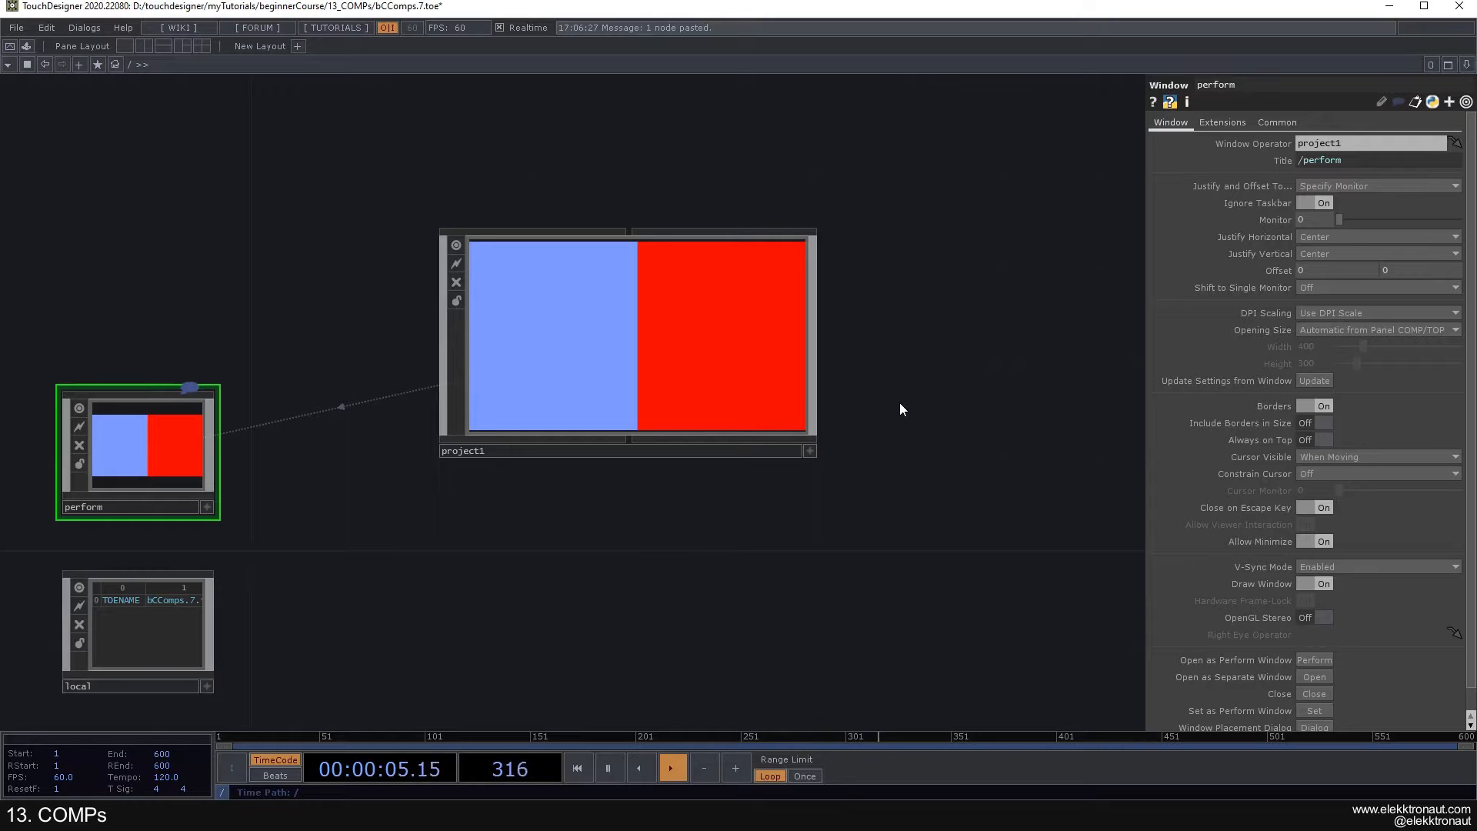
{"action": "key", "text": "F1"}
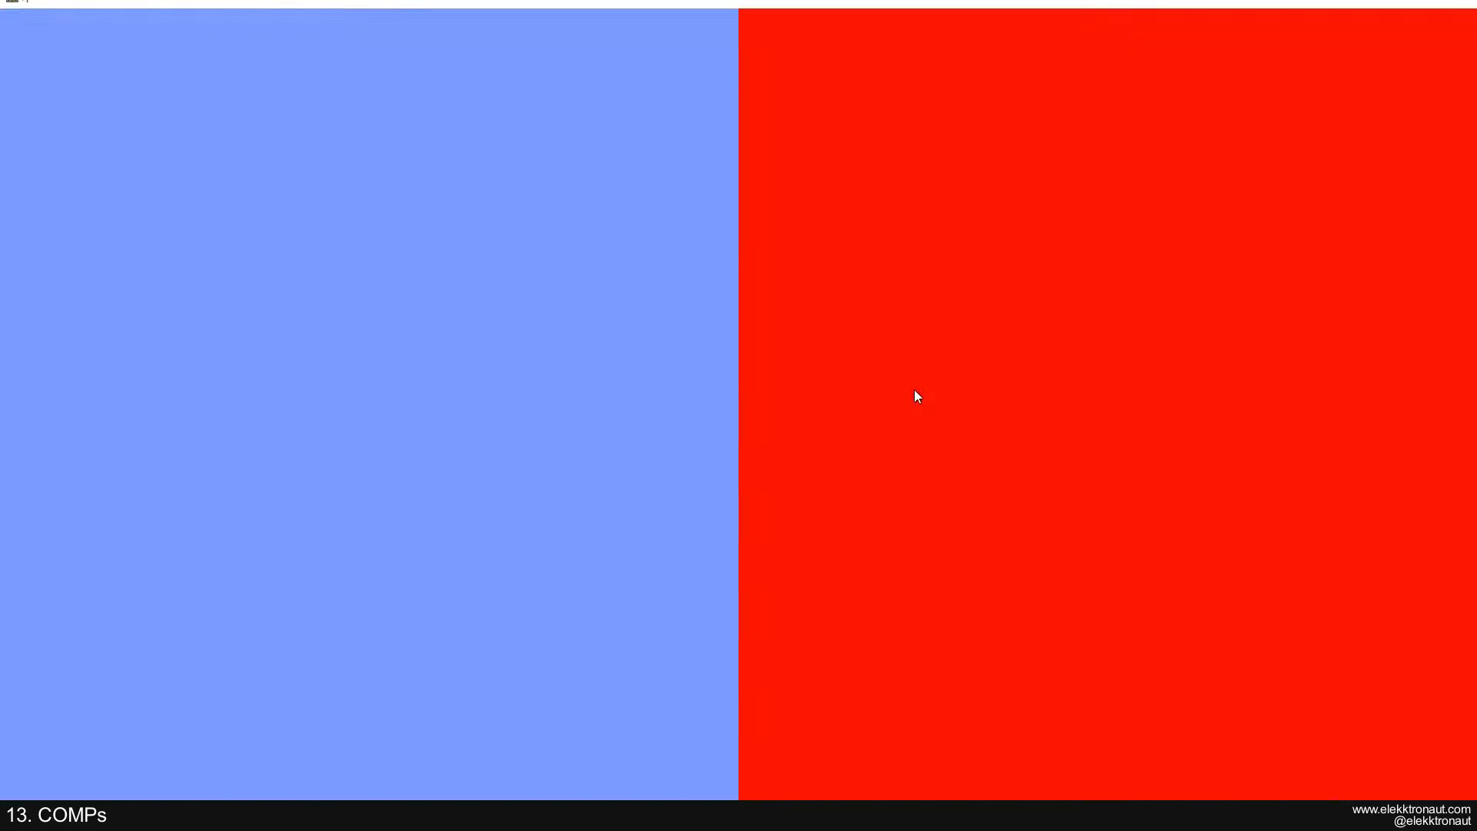
{"action": "left_click_drag", "start_coordinate": [613, 7], "coordinate": [606, 44]}
{"action": "left_click_drag", "start_coordinate": [1079, 44], "coordinate": [1079, 29]}
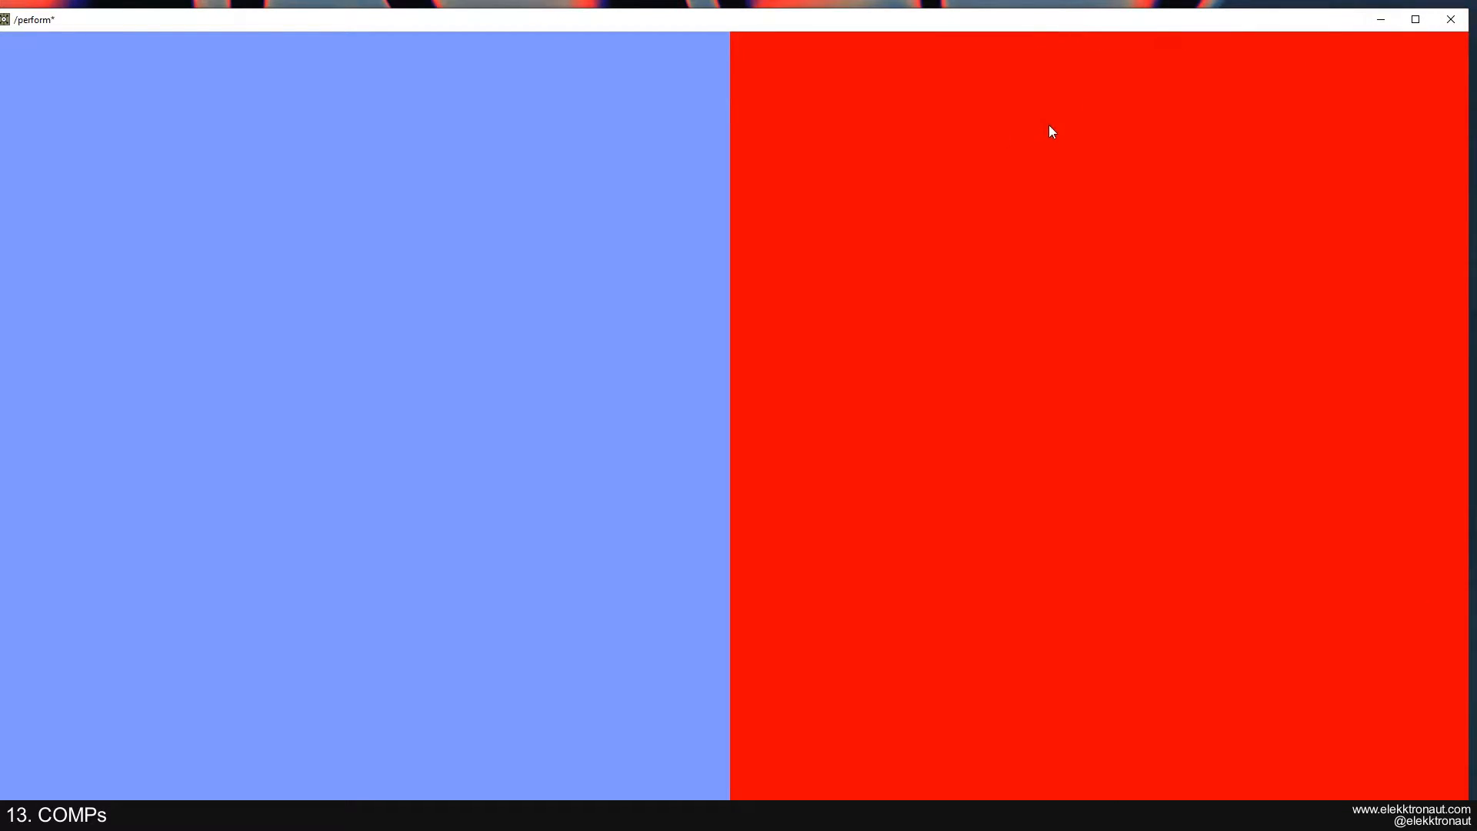
{"action": "key", "text": "Escape"}
- Turn off Borders for the perform Window COMP and check the output in Perform mode
{"action": "left_click", "coordinate": [1313, 405]}
{"action": "key", "text": "F1"}
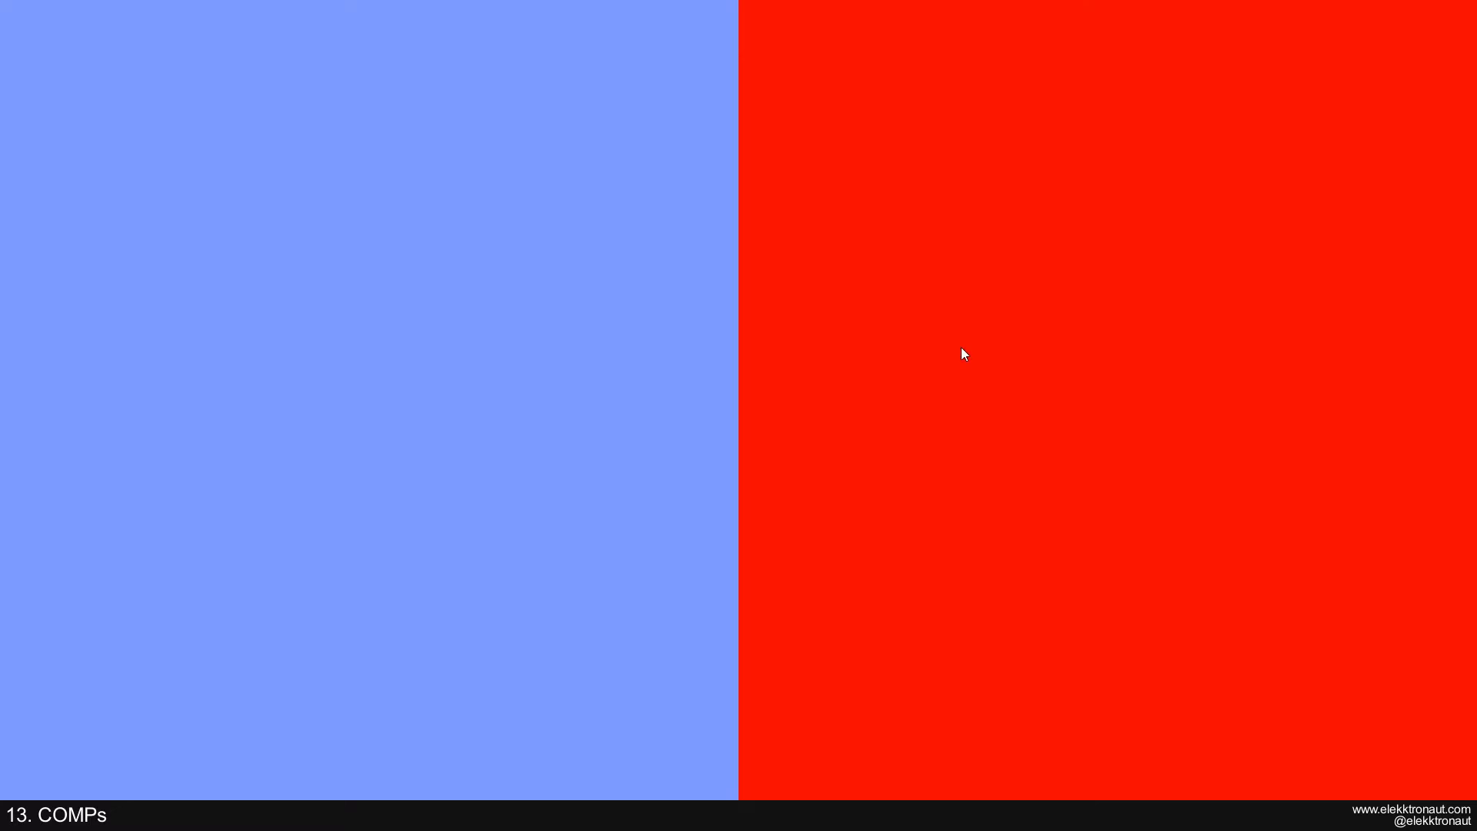
{"action": "key", "text": "Escape"}
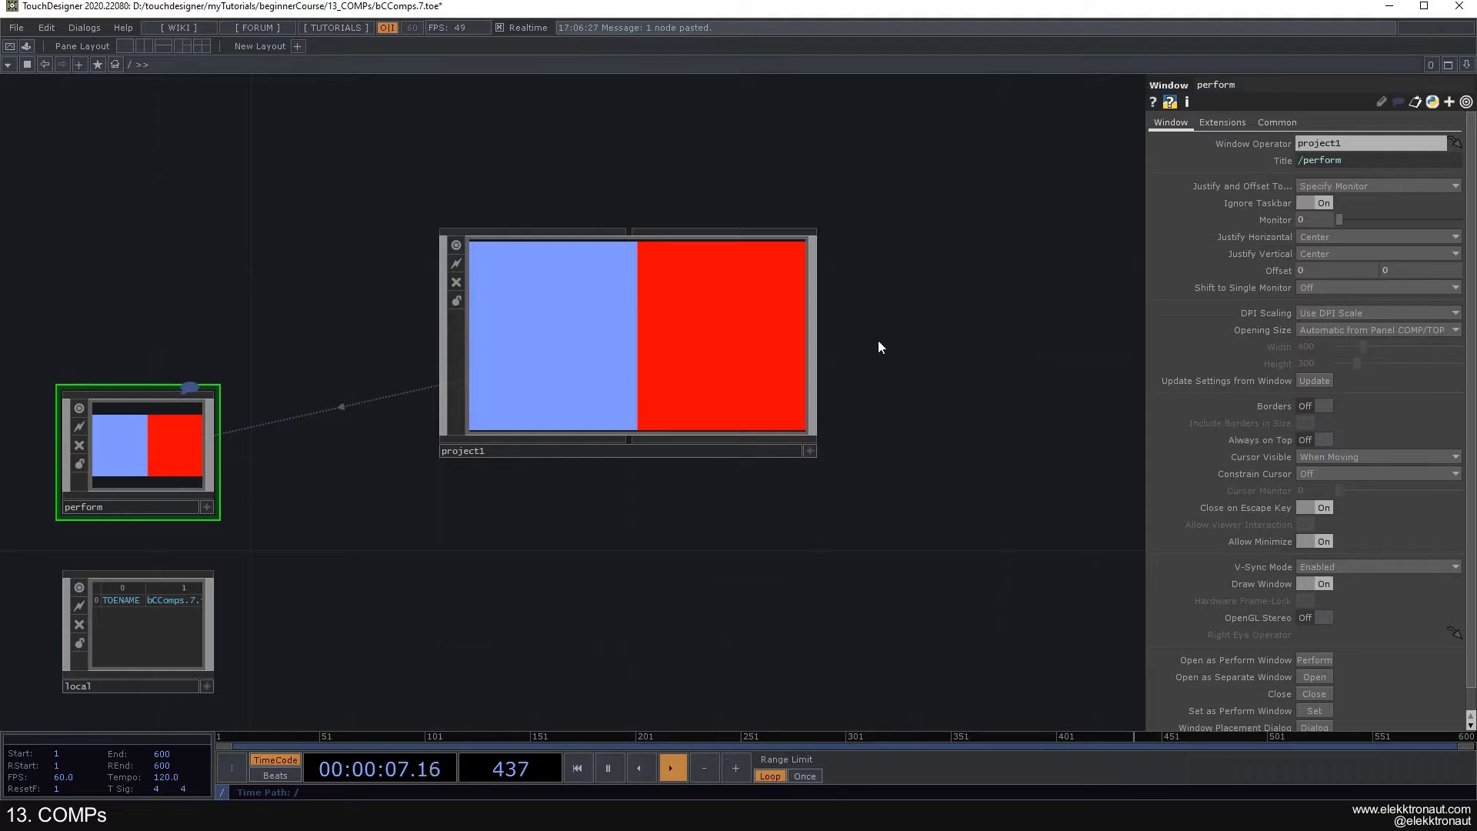
- Set the children margin of project1 to 40 on all four sides
{"action": "left_click", "coordinate": [630, 327]}
{"action": "left_click_drag", "start_coordinate": [917, 311], "coordinate": [823, 298]}
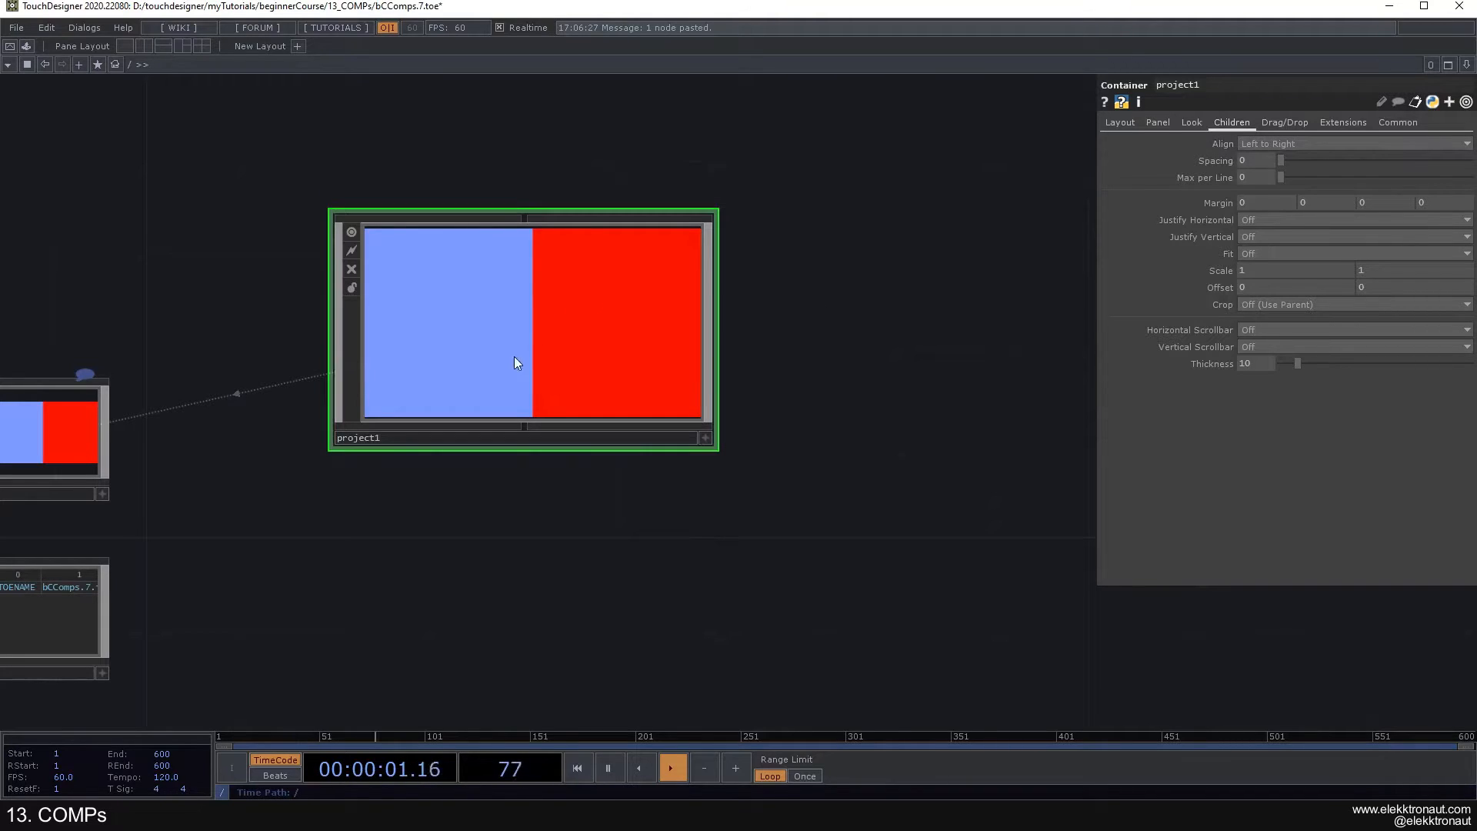
{"action": "scroll", "coordinate": [524, 336], "scroll_direction": "up", "scroll_amount": 2}
{"action": "scroll", "coordinate": [524, 337], "scroll_direction": "up", "scroll_amount": 1}
{"action": "left_click_drag", "start_coordinate": [1218, 205], "coordinate": [1217, 179]}
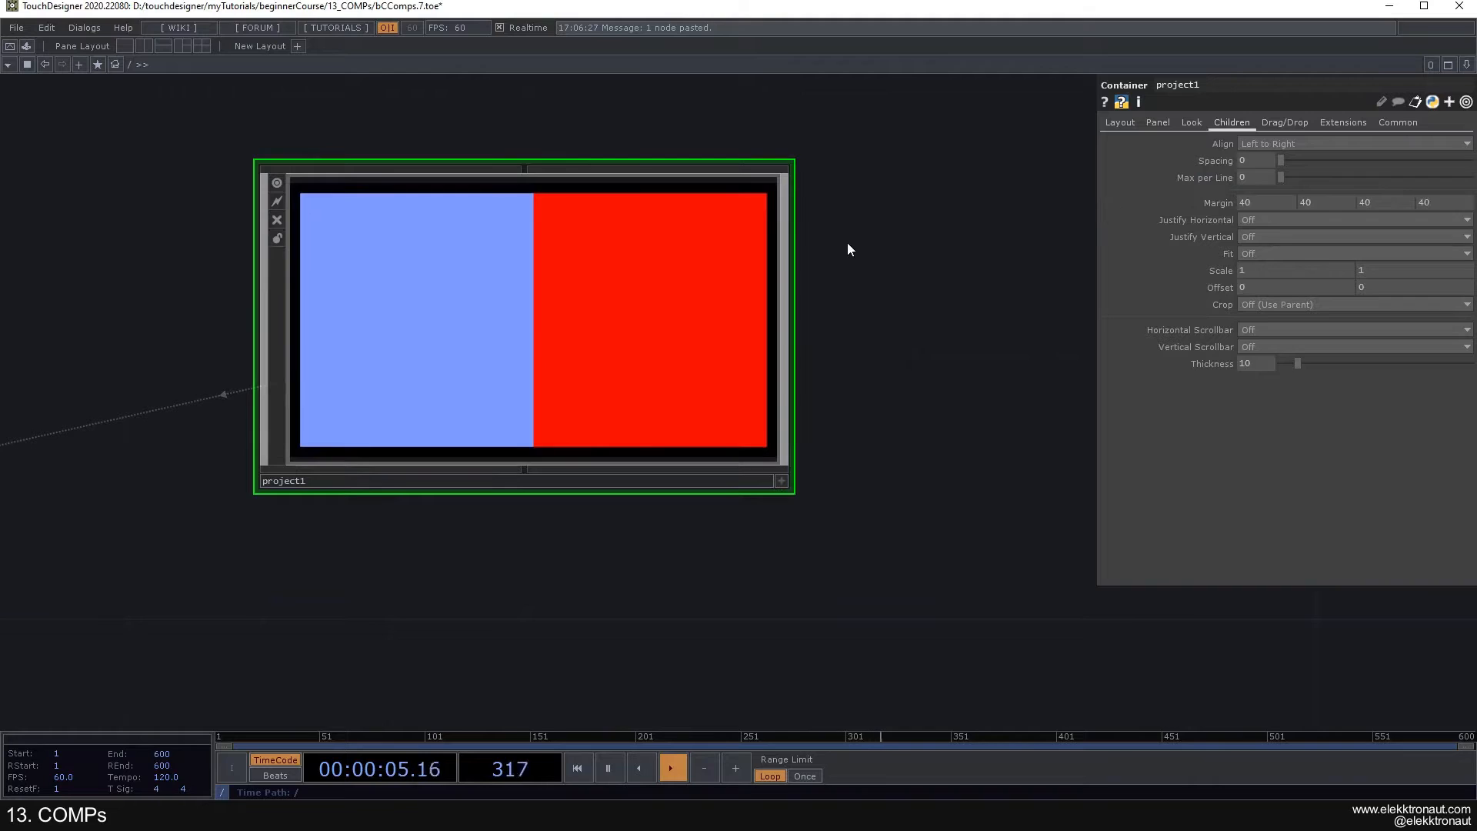
{"action": "scroll", "coordinate": [518, 251], "scroll_direction": "up", "scroll_amount": 2}
{"action": "scroll", "coordinate": [636, 252], "scroll_direction": "down", "scroll_amount": 2}
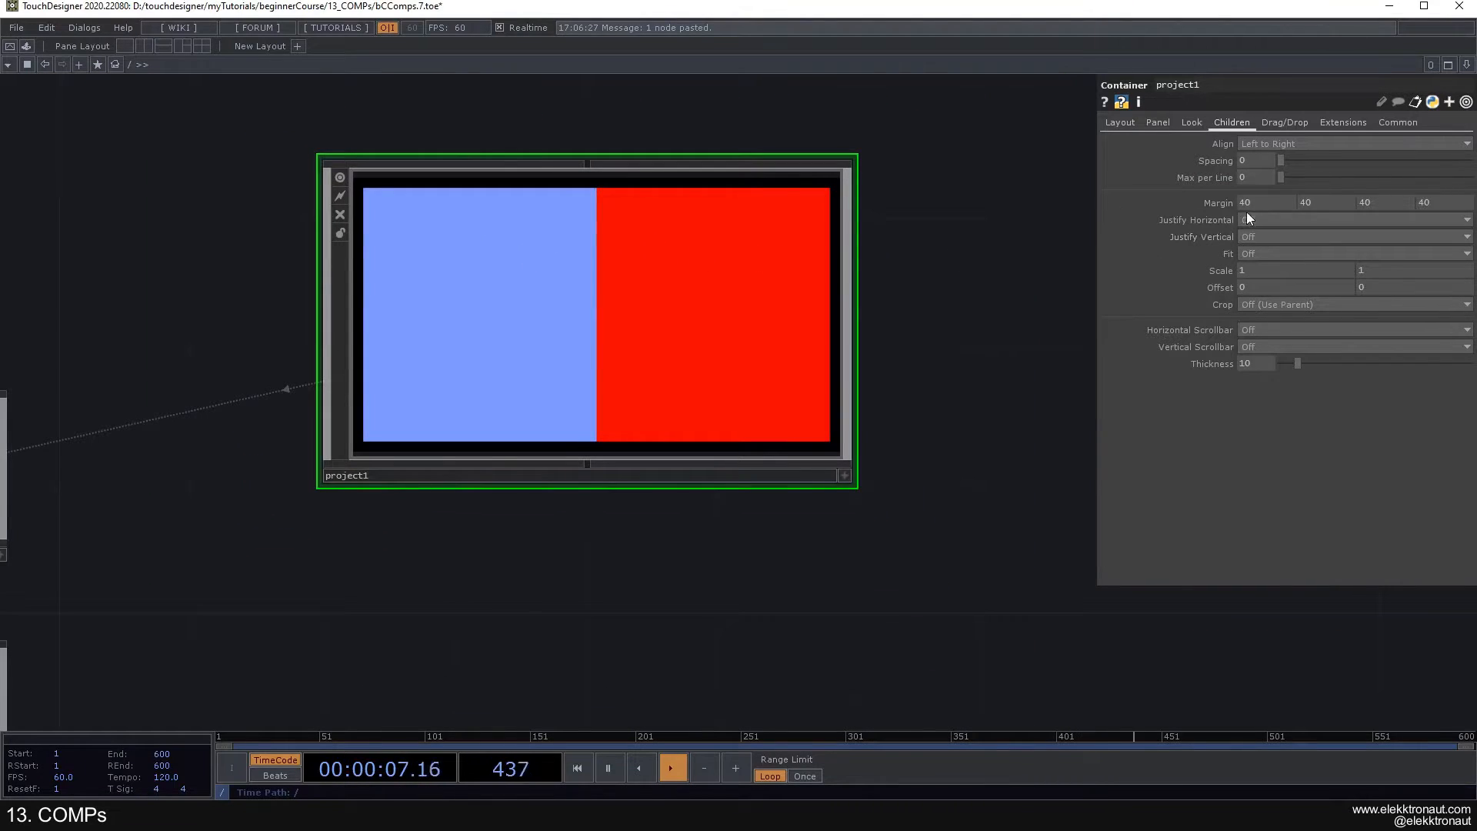
- Set the spacing between project1's children to 31
{"action": "scroll", "coordinate": [900, 235], "scroll_direction": "up", "scroll_amount": 2}
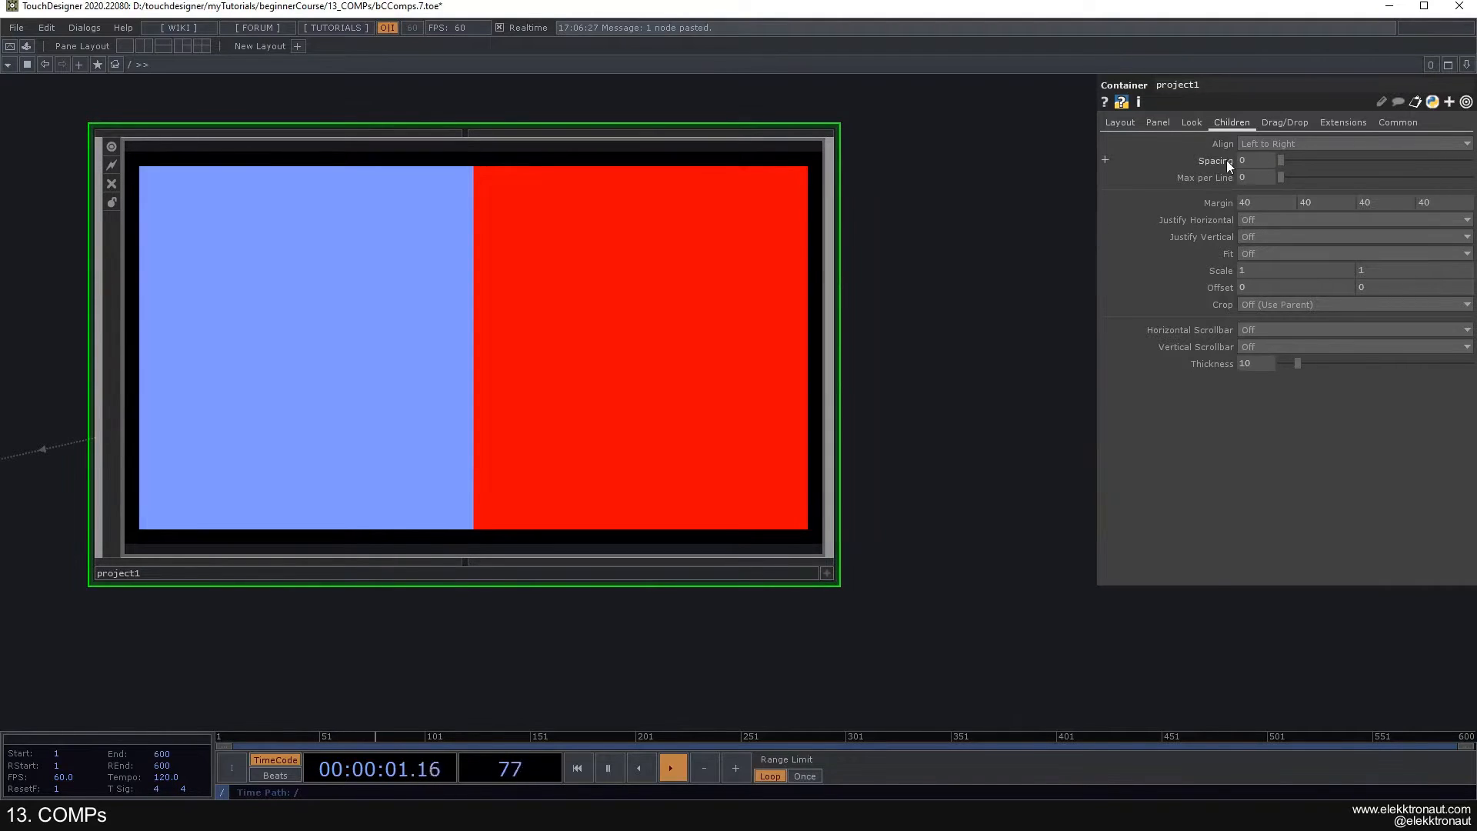
{"action": "middle_click_drag", "start_coordinate": [1229, 160], "coordinate": [1277, 144]}
{"action": "scroll", "coordinate": [921, 248], "scroll_direction": "down", "scroll_amount": 3}
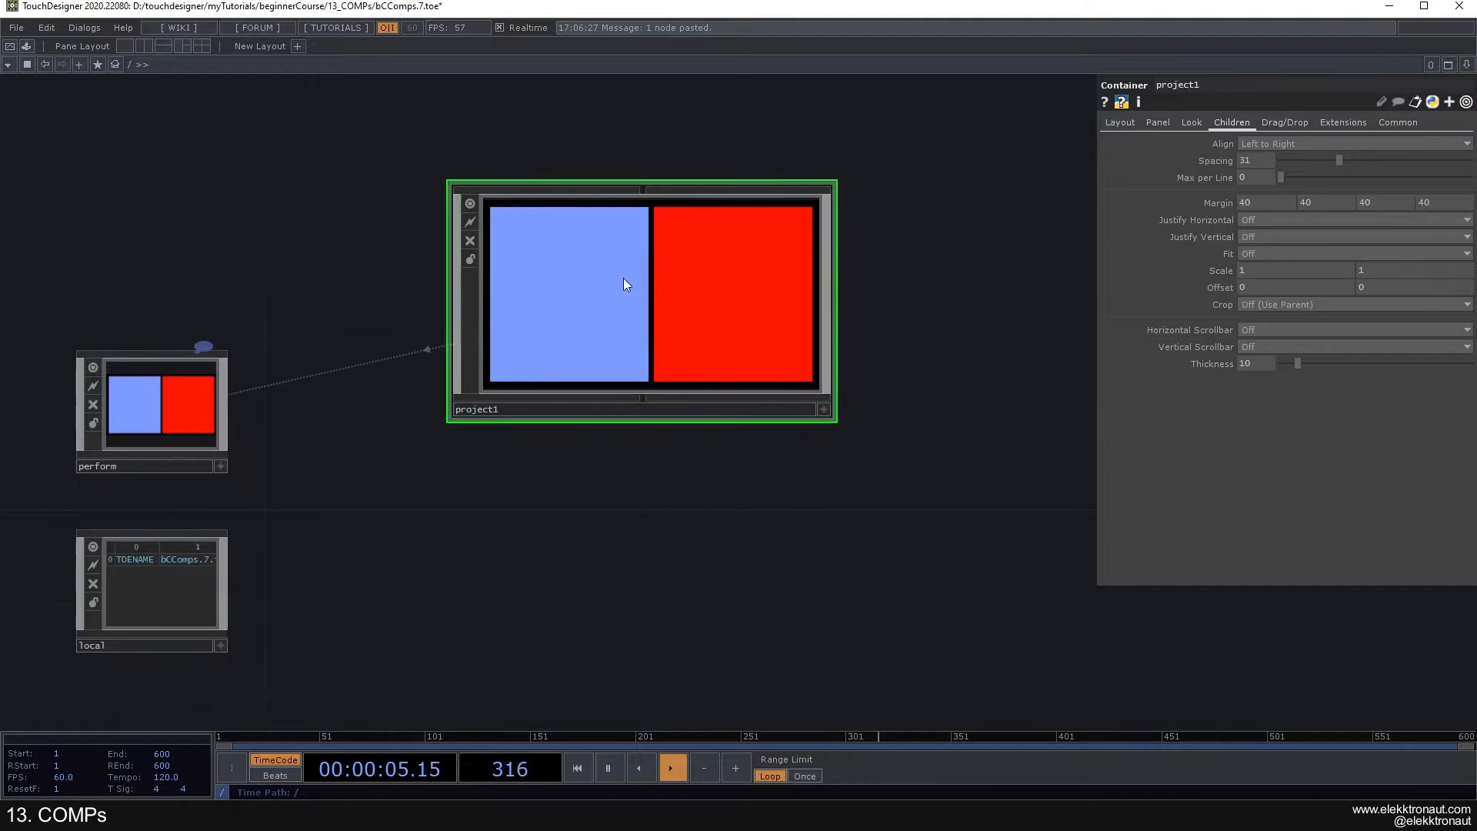
- Inside project1, set container1's Horizontal Mode to Fixed Width and its width to 200
{"action": "scroll", "coordinate": [624, 278], "scroll_direction": "up", "scroll_amount": 5}
{"action": "scroll", "coordinate": [523, 370], "scroll_direction": "up", "scroll_amount": 2}
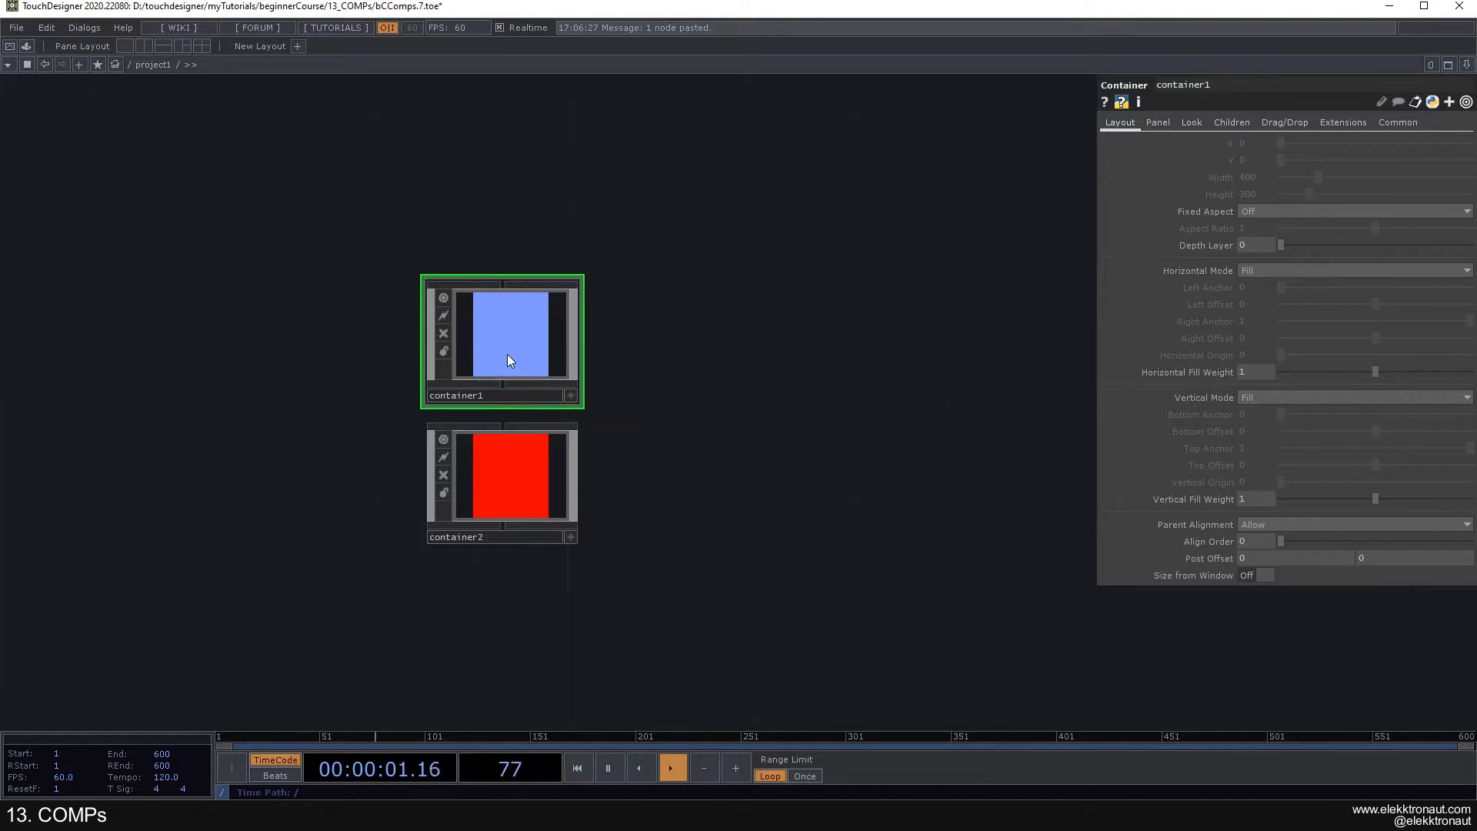
{"action": "left_click", "coordinate": [1256, 268]}
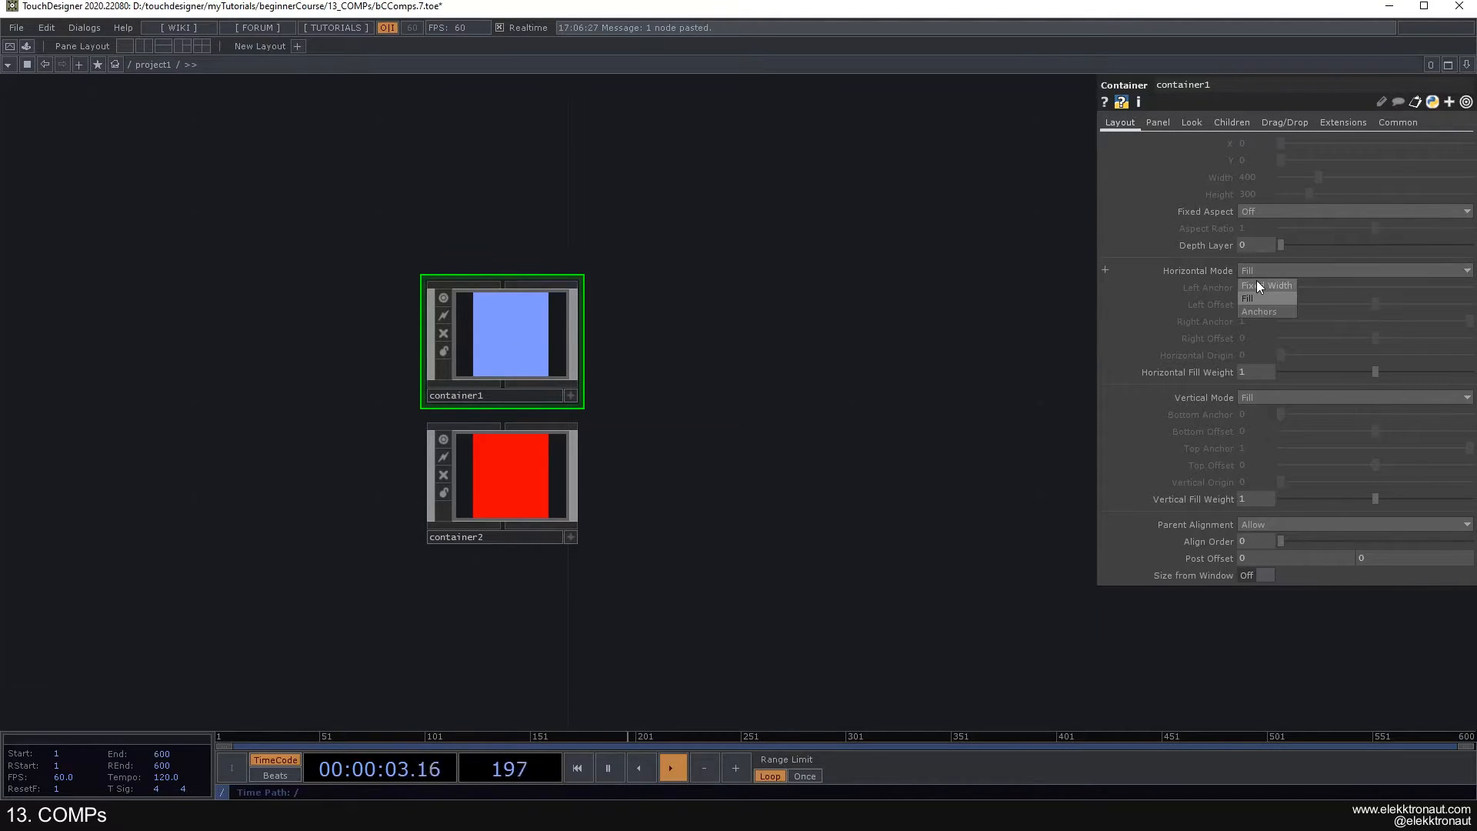
{"action": "left_click", "coordinate": [1258, 283]}
{"action": "left_click", "coordinate": [1245, 176]}
{"action": "type", "text": "100"}
{"action": "key", "text": "Return"}
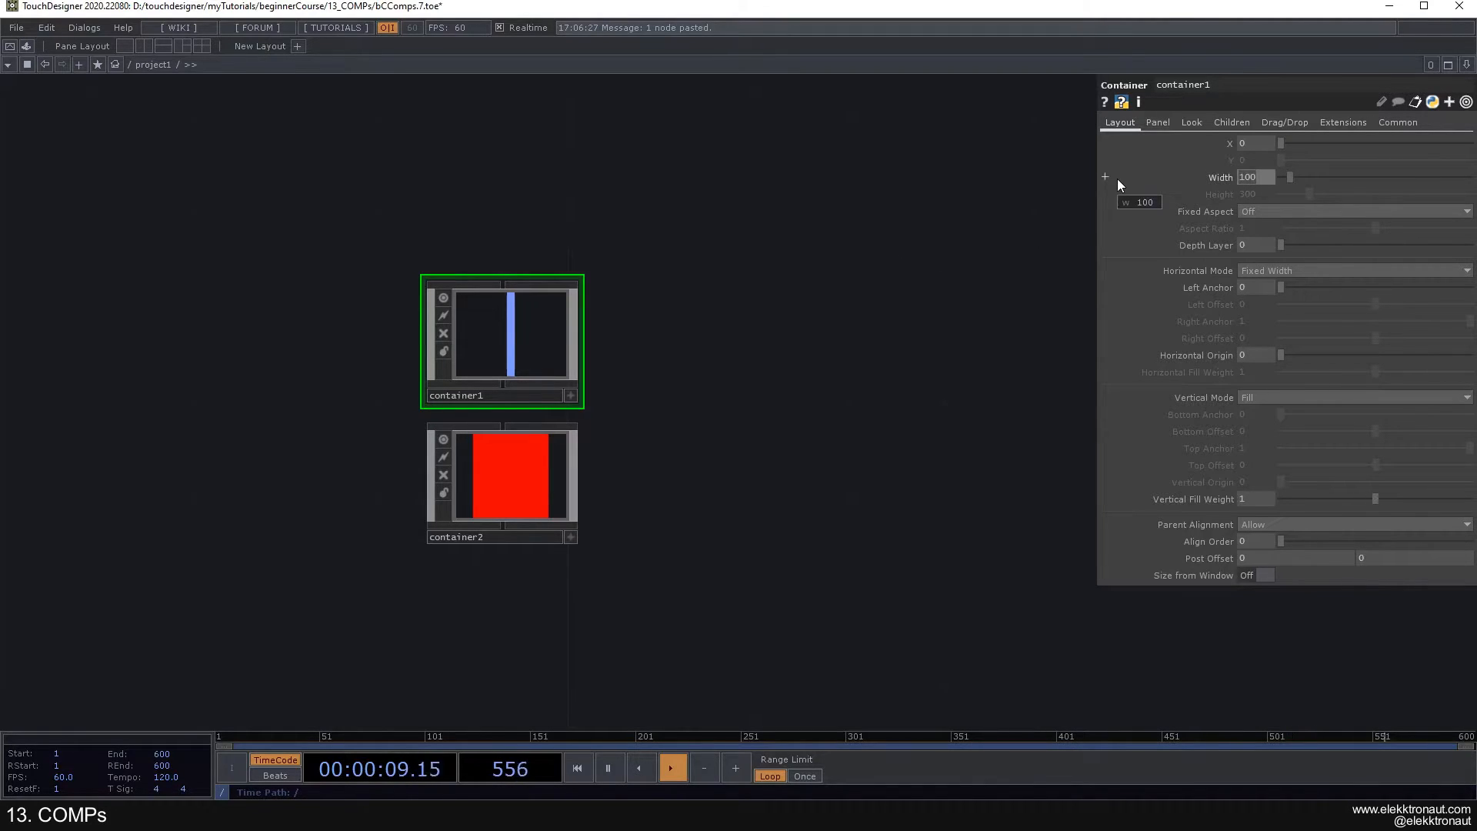
{"action": "type", "text": "20"}
{"action": "key", "text": "Return"}
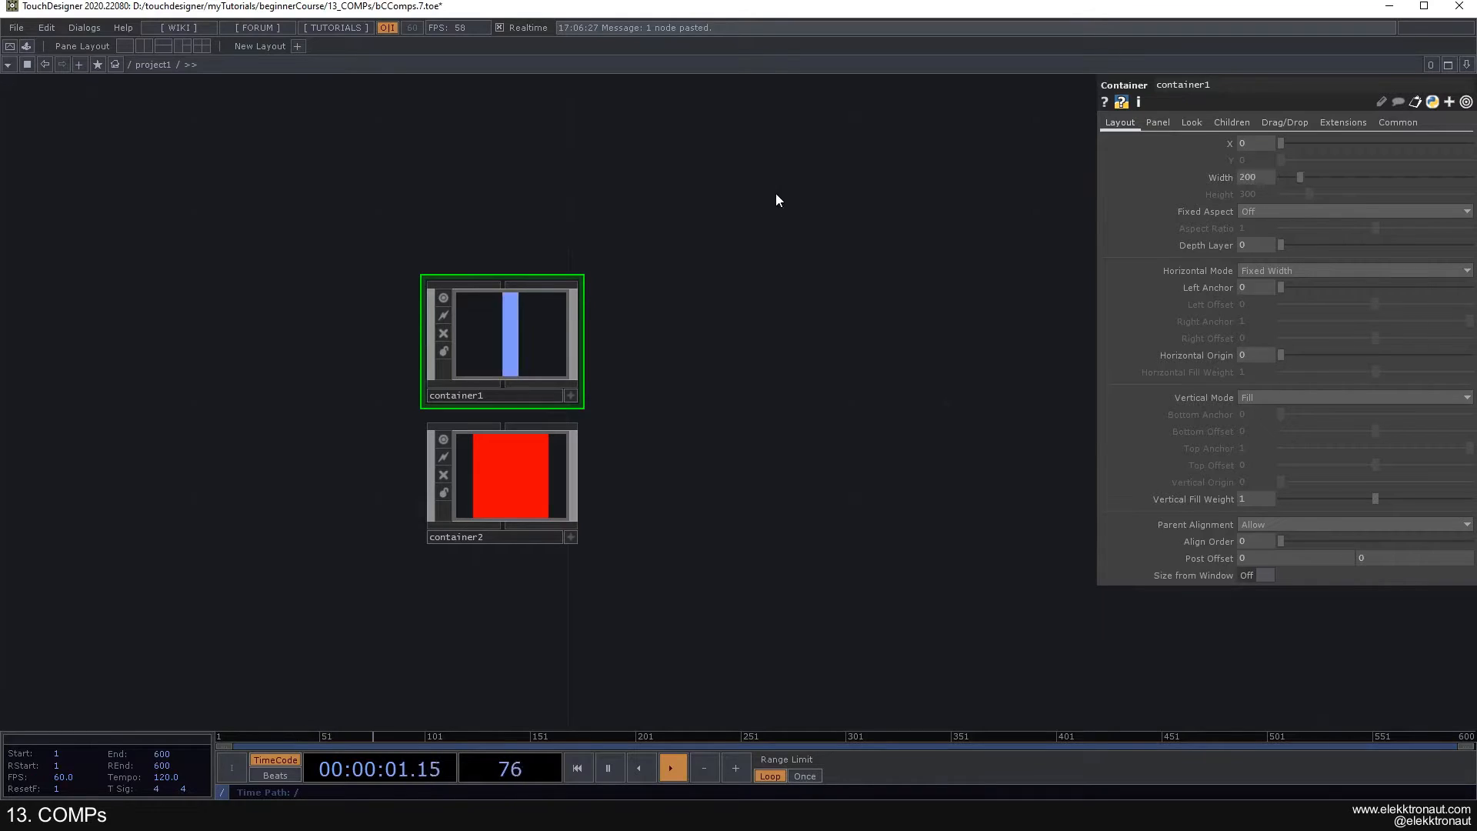
- Review the combined panel layout of project1 from the root level and its two containers inside
{"action": "scroll", "coordinate": [647, 454], "scroll_direction": "down", "scroll_amount": 3}
{"action": "scroll", "coordinate": [647, 454], "scroll_direction": "down", "scroll_amount": 3}
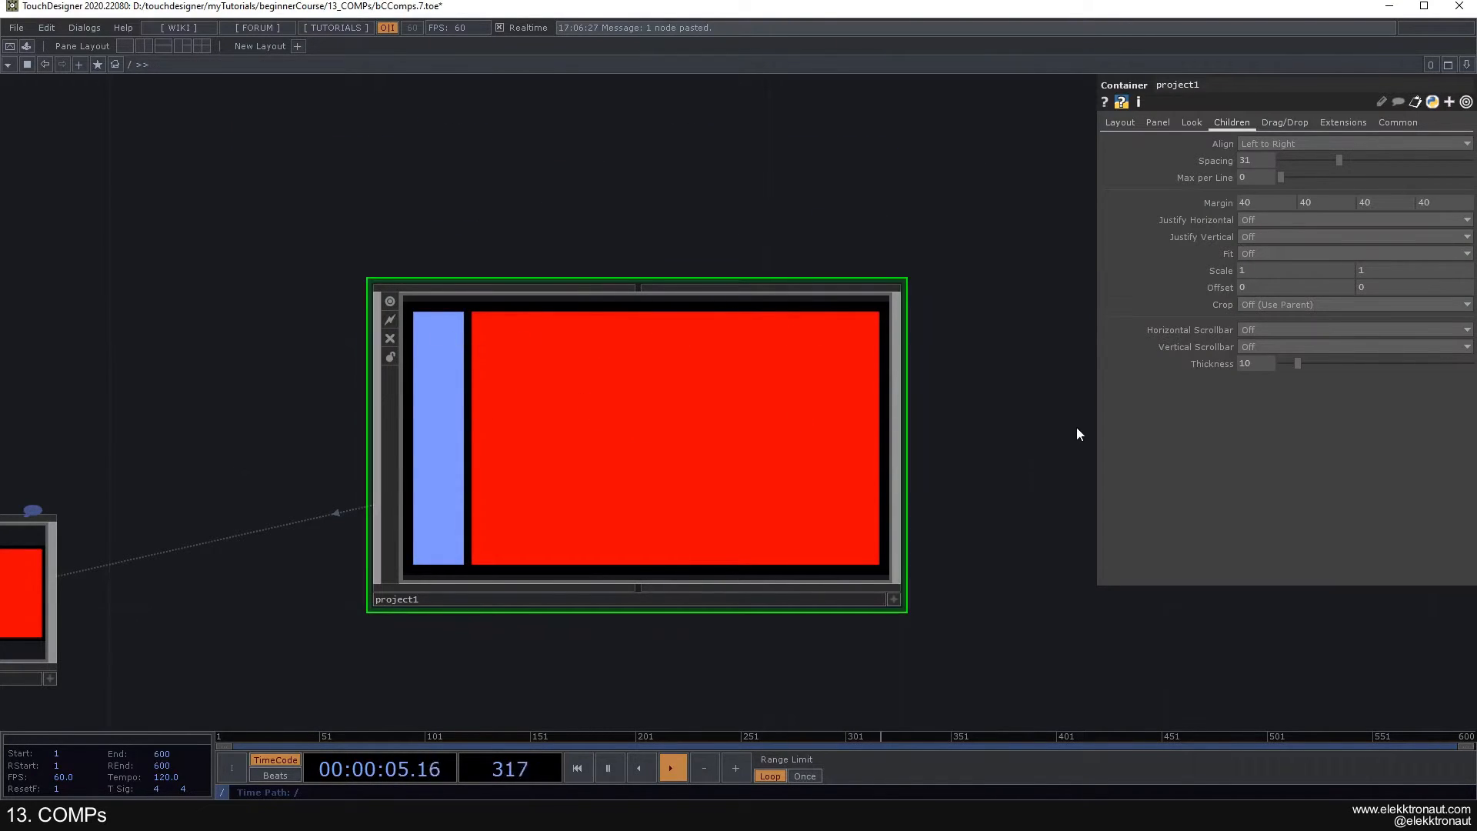
{"action": "scroll", "coordinate": [603, 403], "scroll_direction": "up", "scroll_amount": 3}
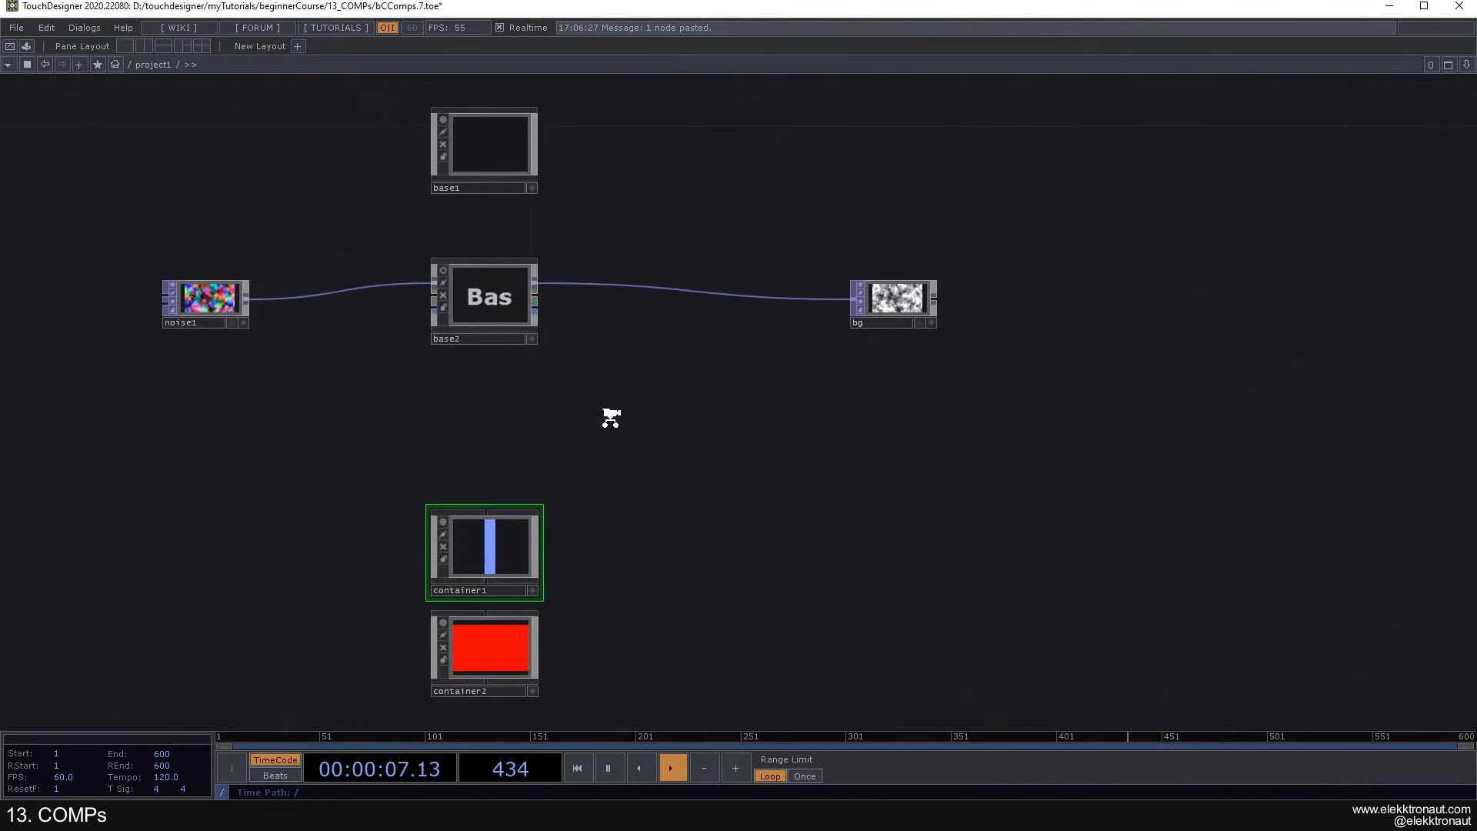
{"action": "key", "text": "p"}
{"action": "scroll", "coordinate": [664, 451], "scroll_direction": "down", "scroll_amount": 3}
{"action": "scroll", "coordinate": [668, 445], "scroll_direction": "down", "scroll_amount": 4}
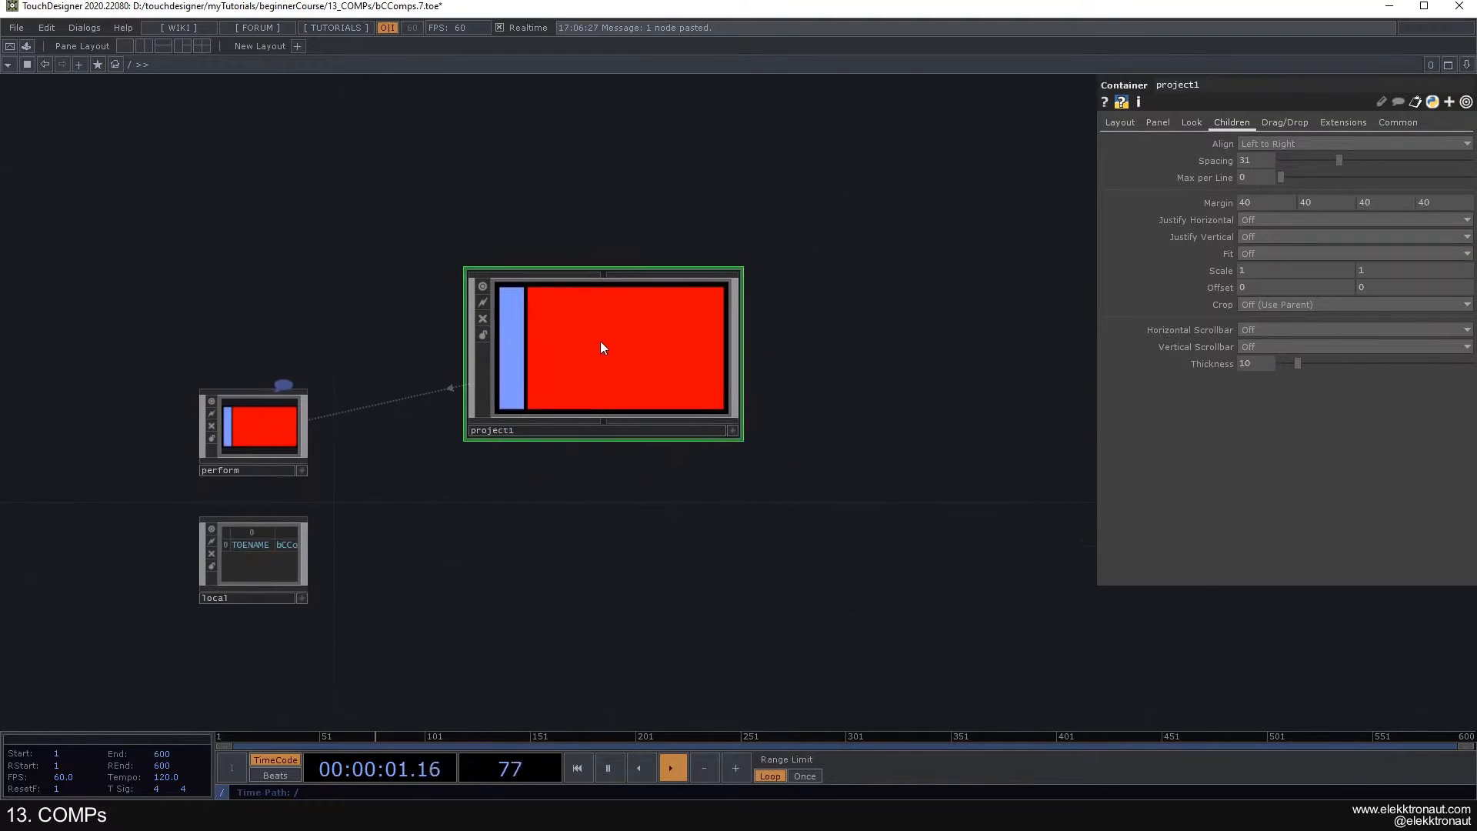
- Preview project1's layout in perform mode, from the root level and from inside project1
{"action": "scroll", "coordinate": [599, 344], "scroll_direction": "up", "scroll_amount": 4}
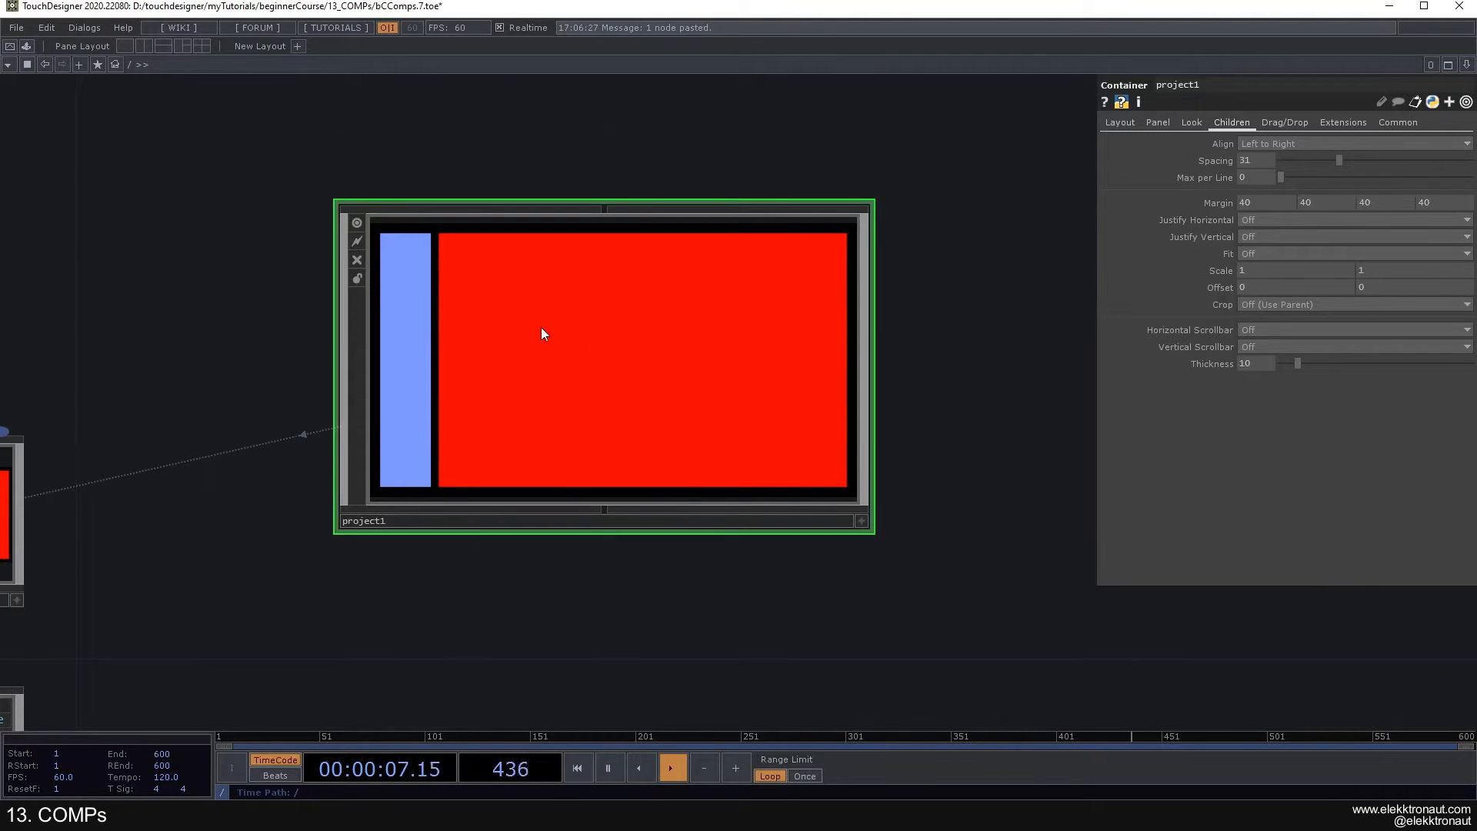
{"action": "key", "text": "F1"}
{"action": "key", "text": "Escape"}
{"action": "scroll", "coordinate": [487, 344], "scroll_direction": "up", "scroll_amount": 2}
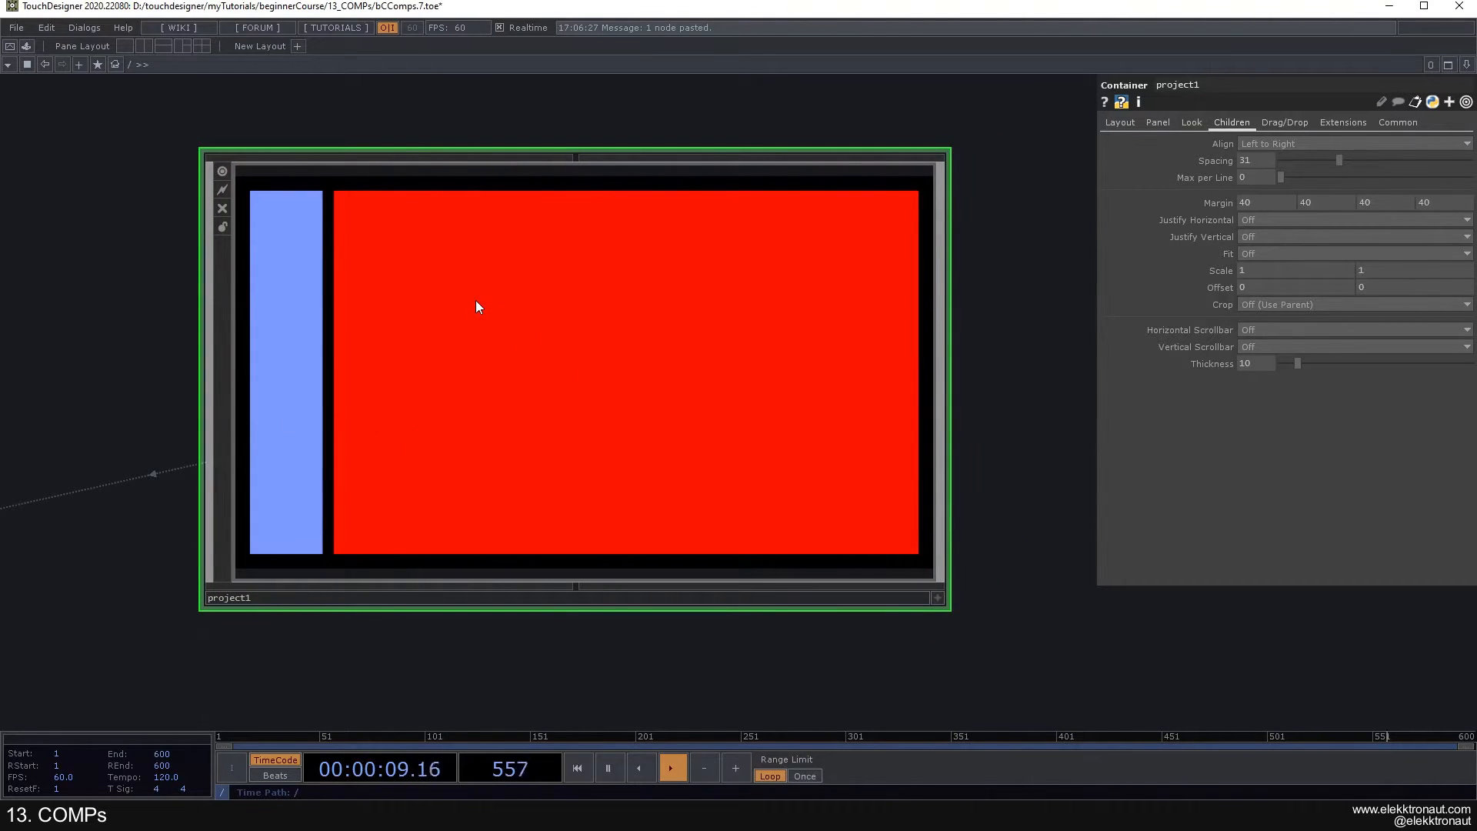
{"action": "key", "text": "i"}
{"action": "left_click_drag", "start_coordinate": [704, 486], "coordinate": [727, 388]}
{"action": "key", "text": "F1"}
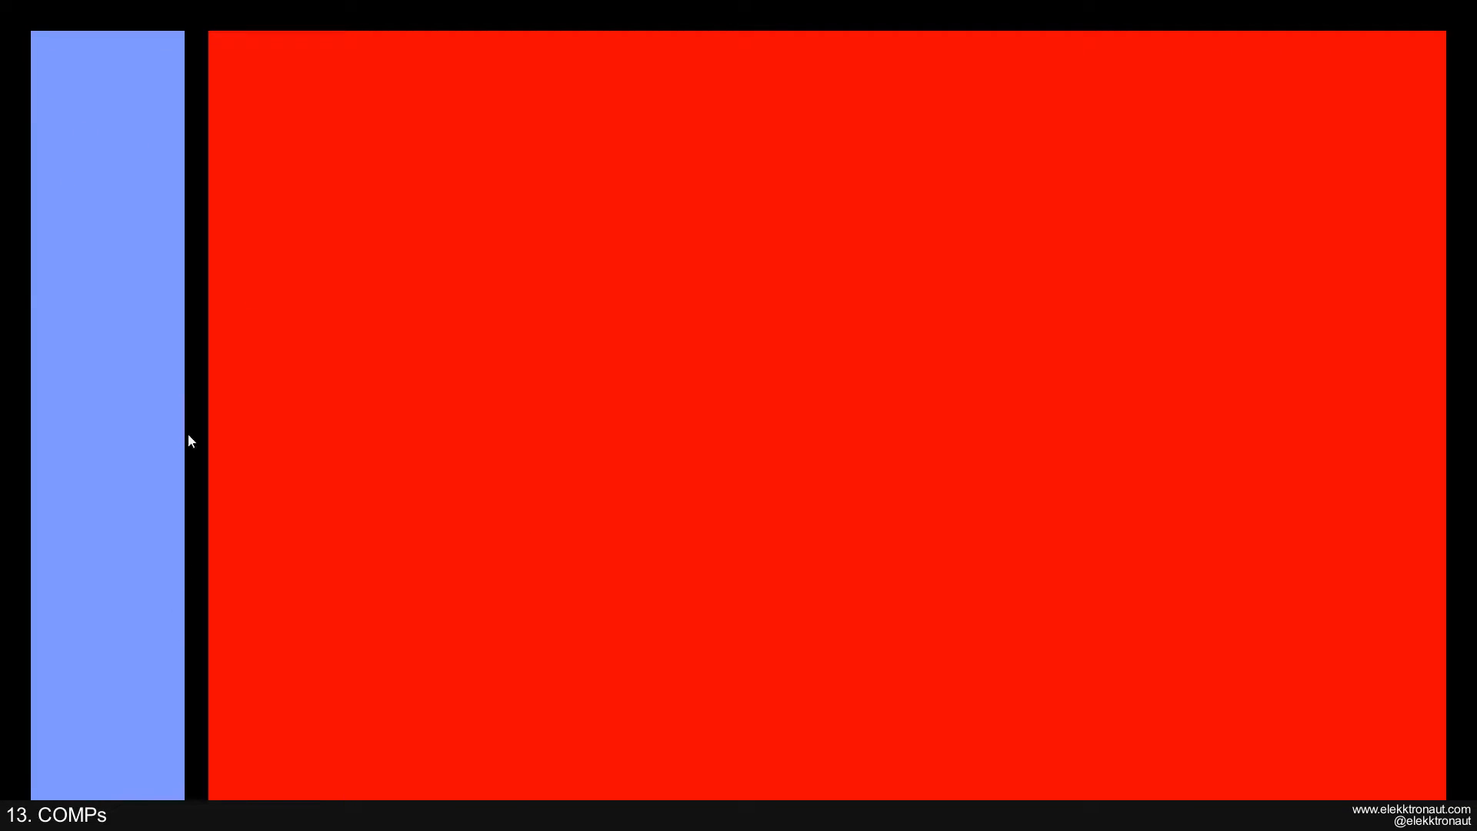
{"action": "key", "text": "Escape"}
- Add a Container COMP inside project1's blue container1
{"action": "scroll", "coordinate": [531, 423], "scroll_direction": "up", "scroll_amount": 6}
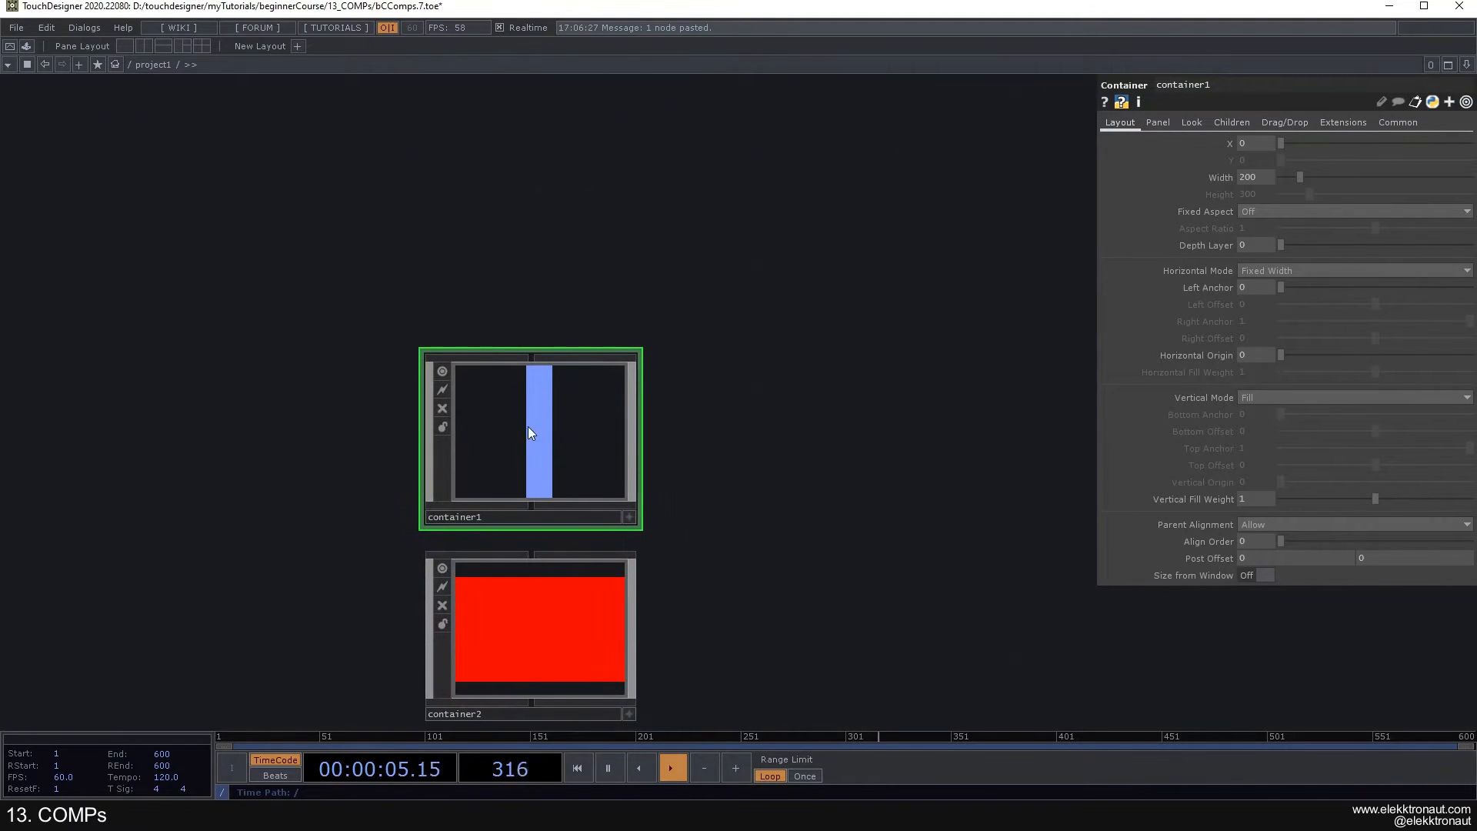
{"action": "key", "text": "p"}
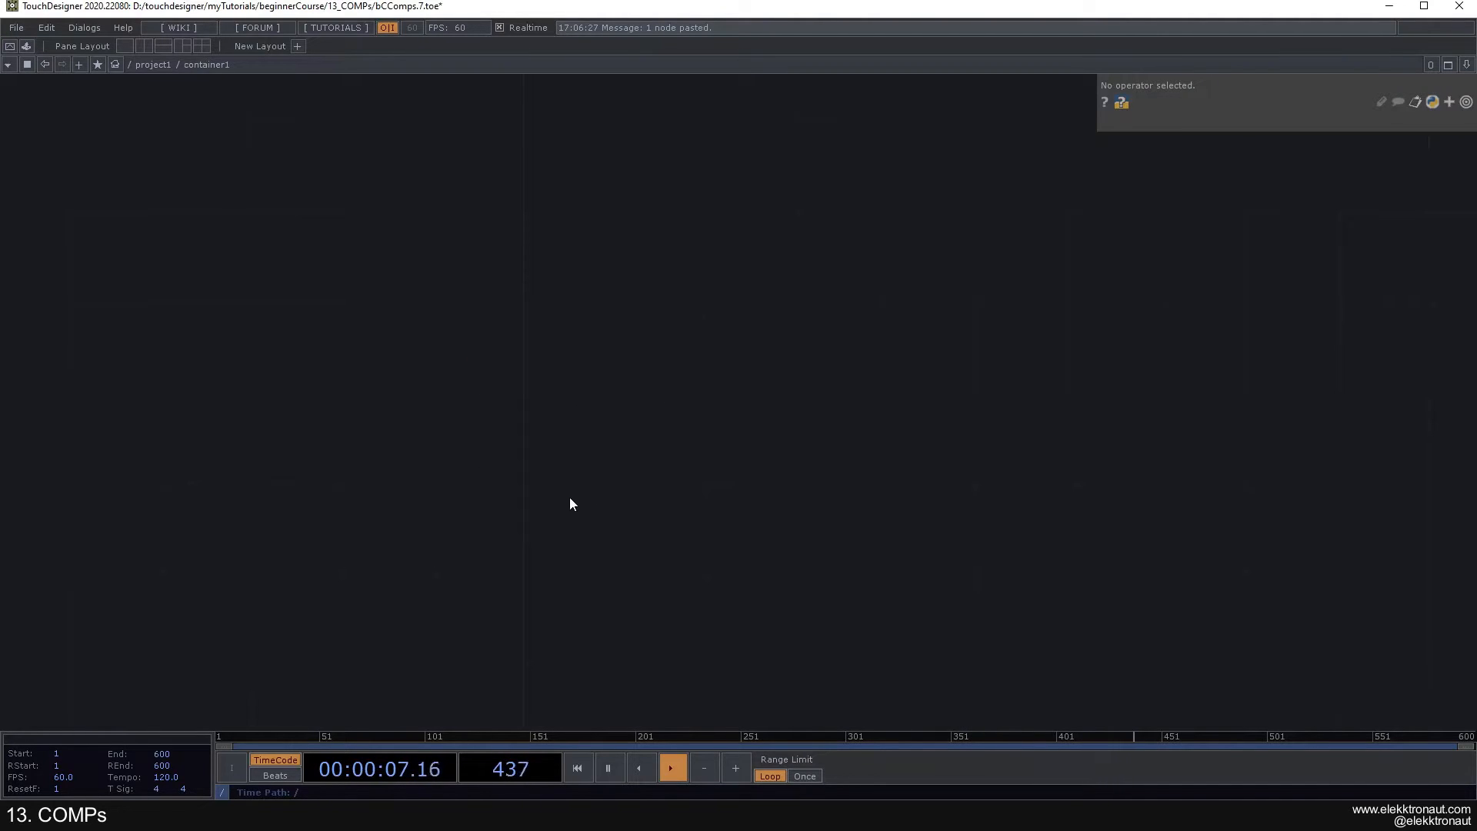
{"action": "key", "text": "Tab"}
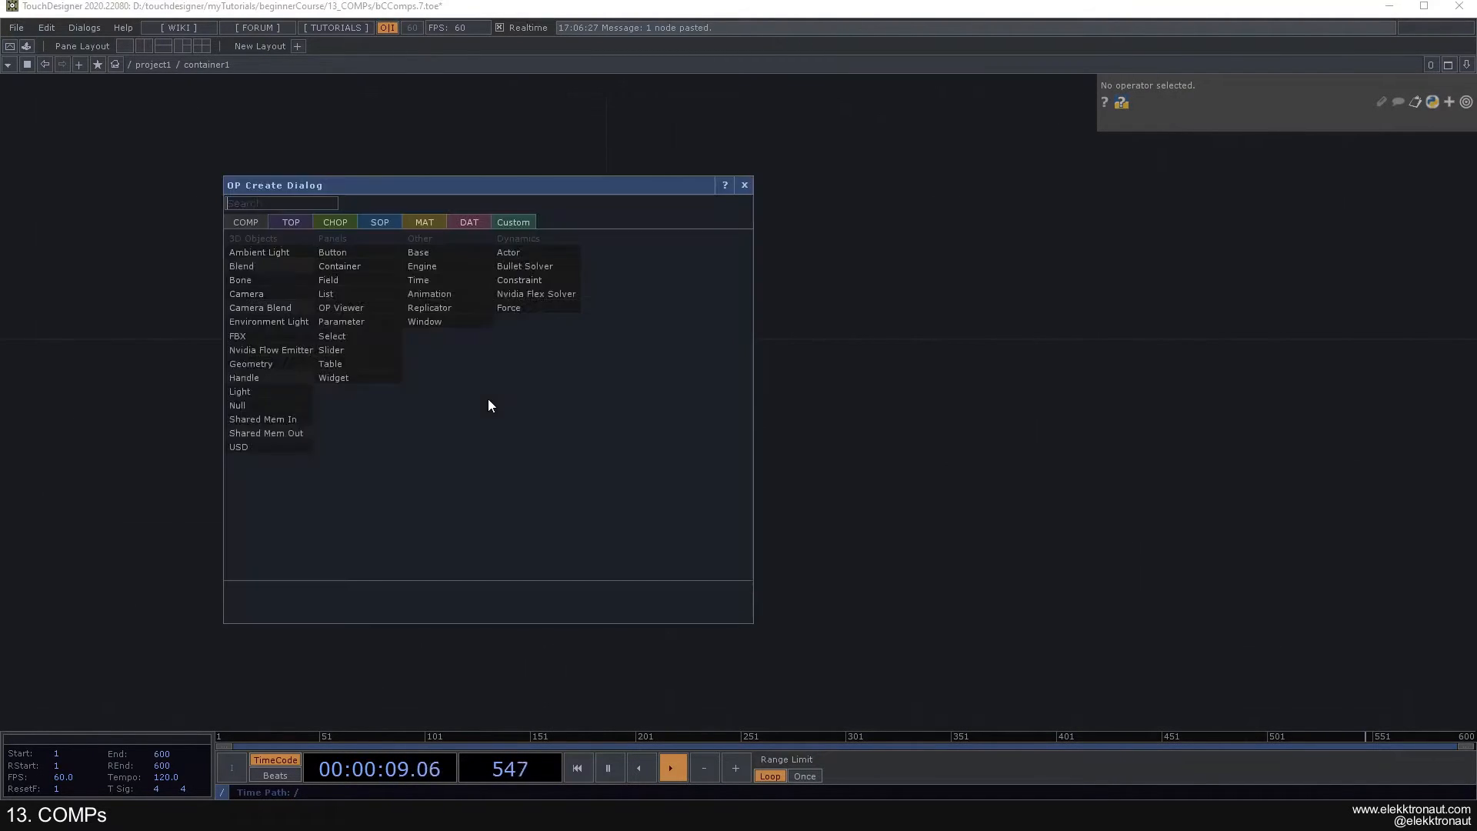
{"action": "left_click", "coordinate": [363, 270]}
{"action": "left_click", "coordinate": [579, 406]}
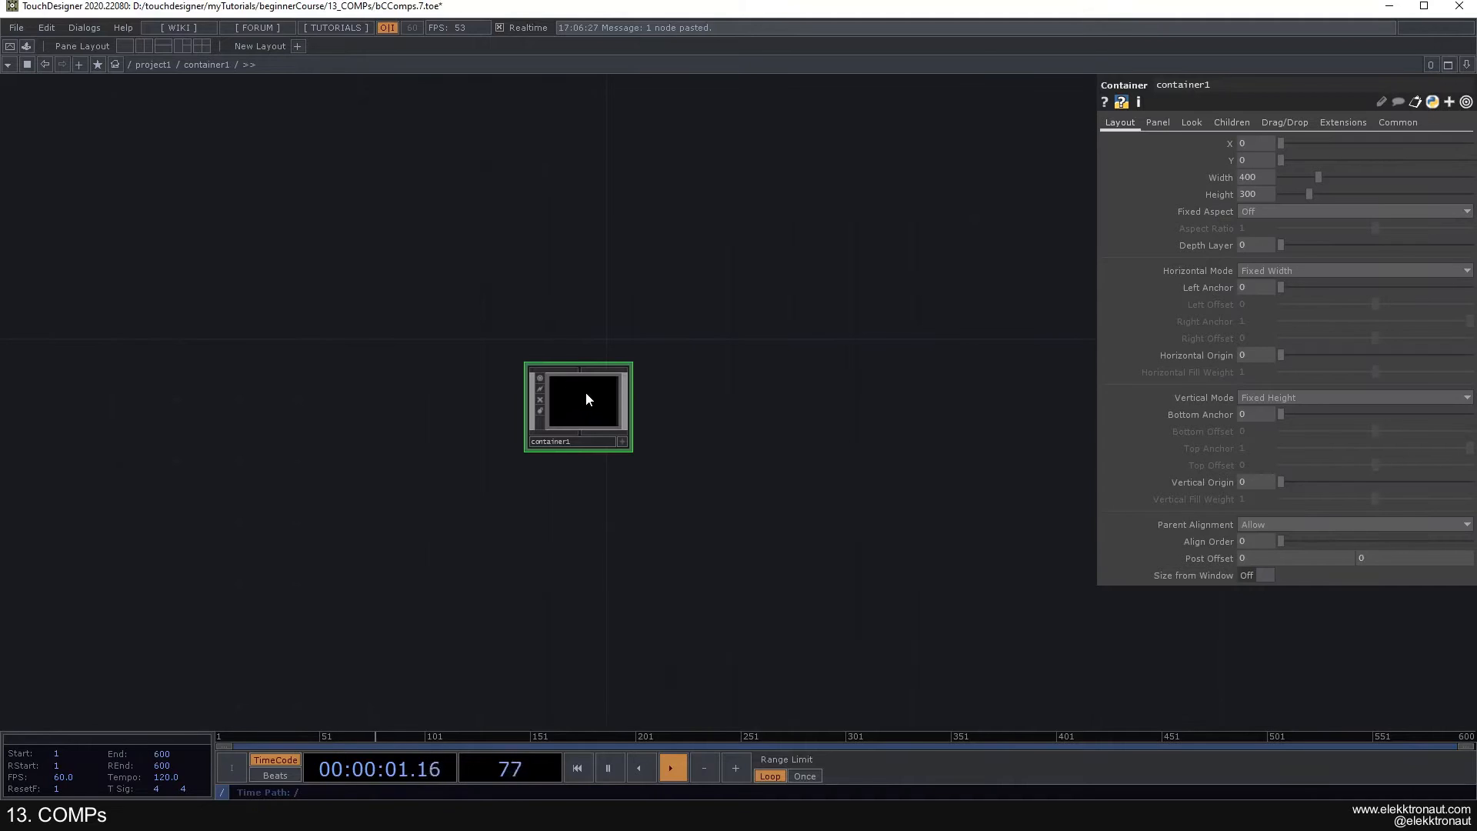
- Duplicate the new Container inside container1 and place the copy directly below the original
{"action": "key", "text": "ctrl+c"}
{"action": "key", "text": "ctrl+v"}
{"action": "left_click_drag", "start_coordinate": [648, 410], "coordinate": [579, 382]}
{"action": "right_click_drag", "start_coordinate": [657, 538], "coordinate": [530, 336]}
- Set the background color of the upper nested Container to turquoise
{"action": "left_click", "coordinate": [467, 383]}
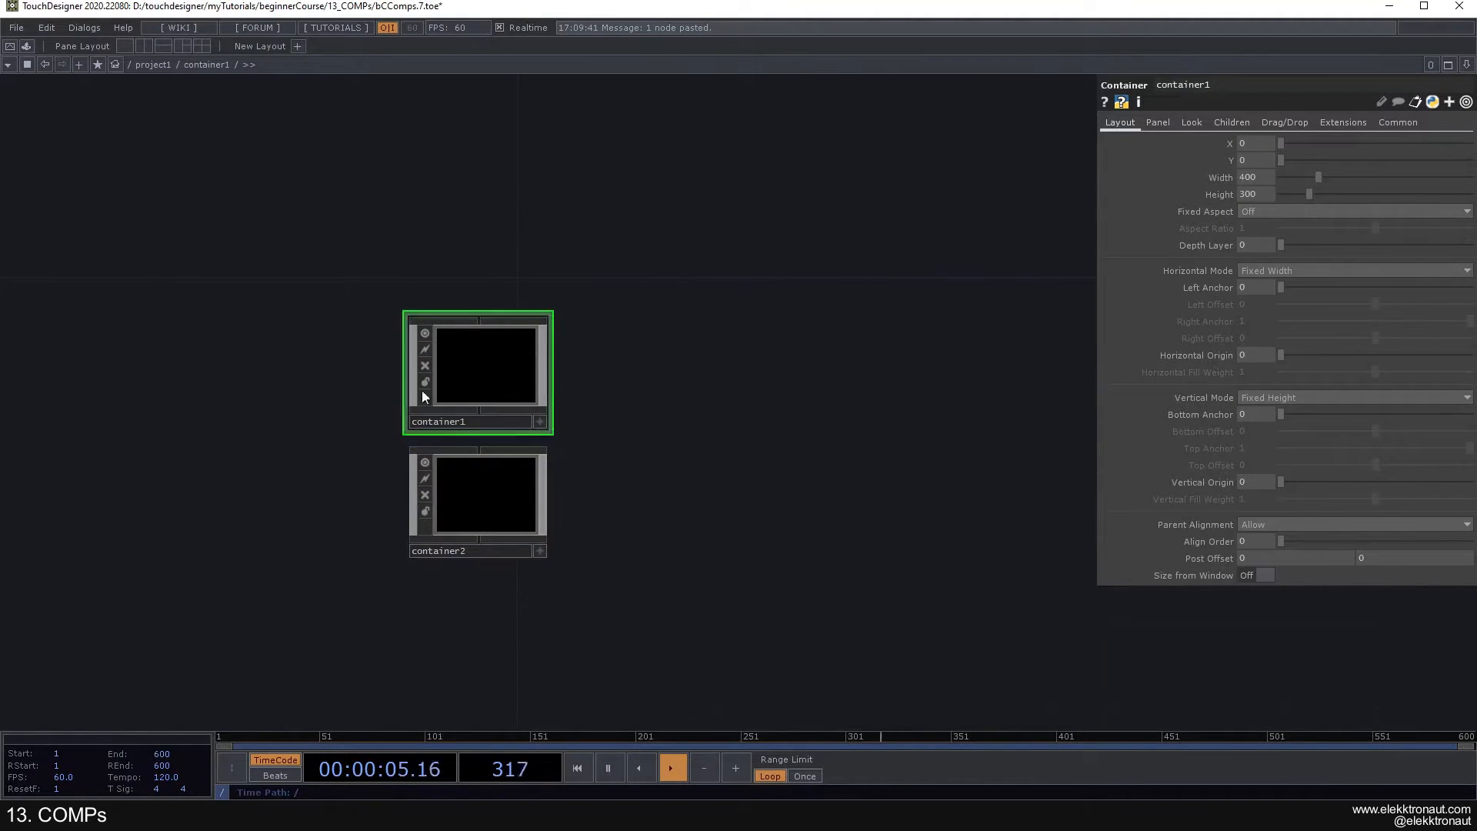
{"action": "left_click", "coordinate": [1192, 122]}
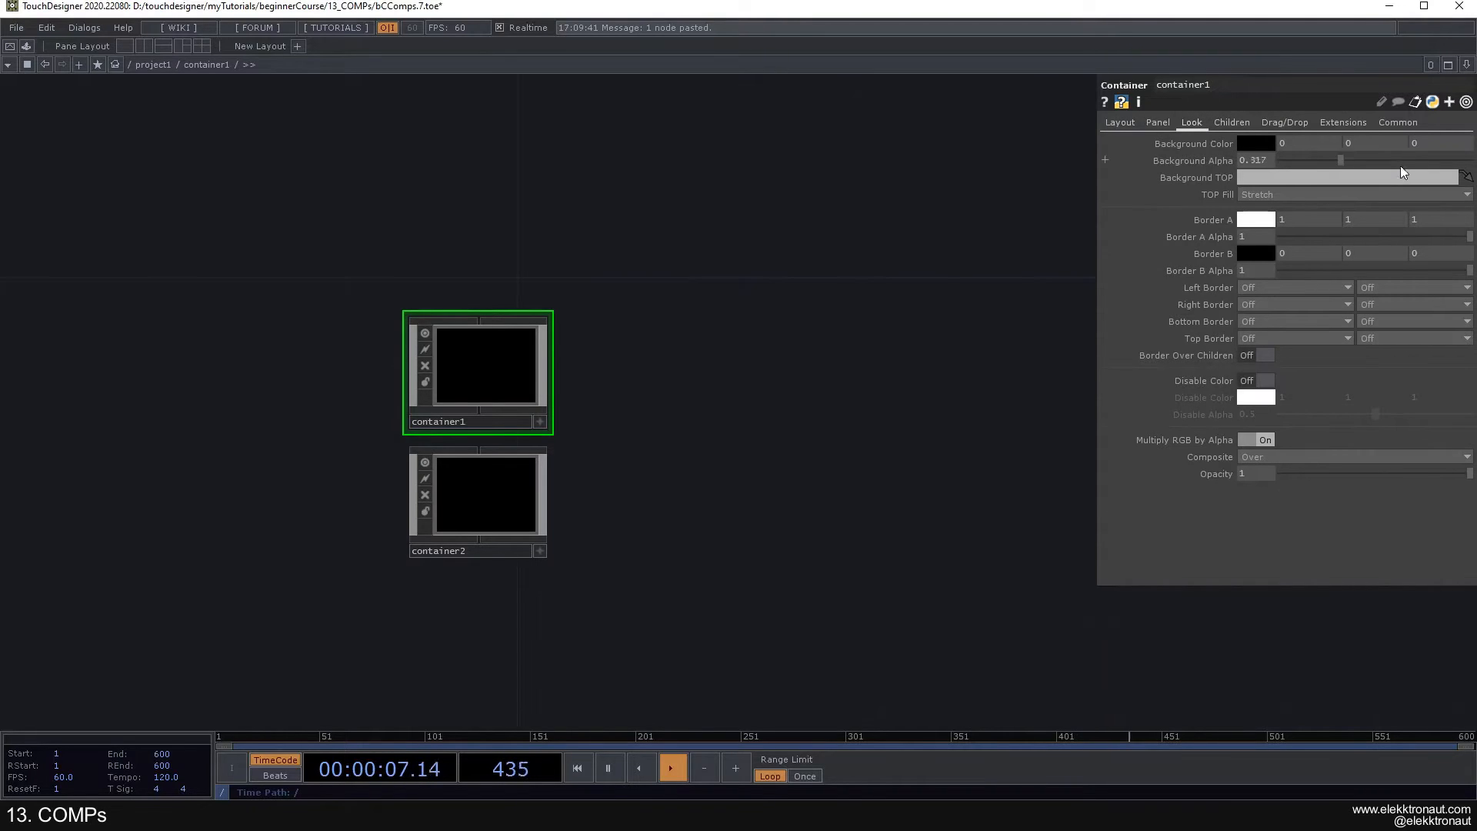
{"action": "left_click", "coordinate": [1259, 143]}
{"action": "left_click", "coordinate": [1369, 74]}
{"action": "left_click", "coordinate": [1310, 74]}
- Set the background color of the lower nested Container, container2, to orange (1, 0.545, 0)
{"action": "left_click", "coordinate": [542, 455]}
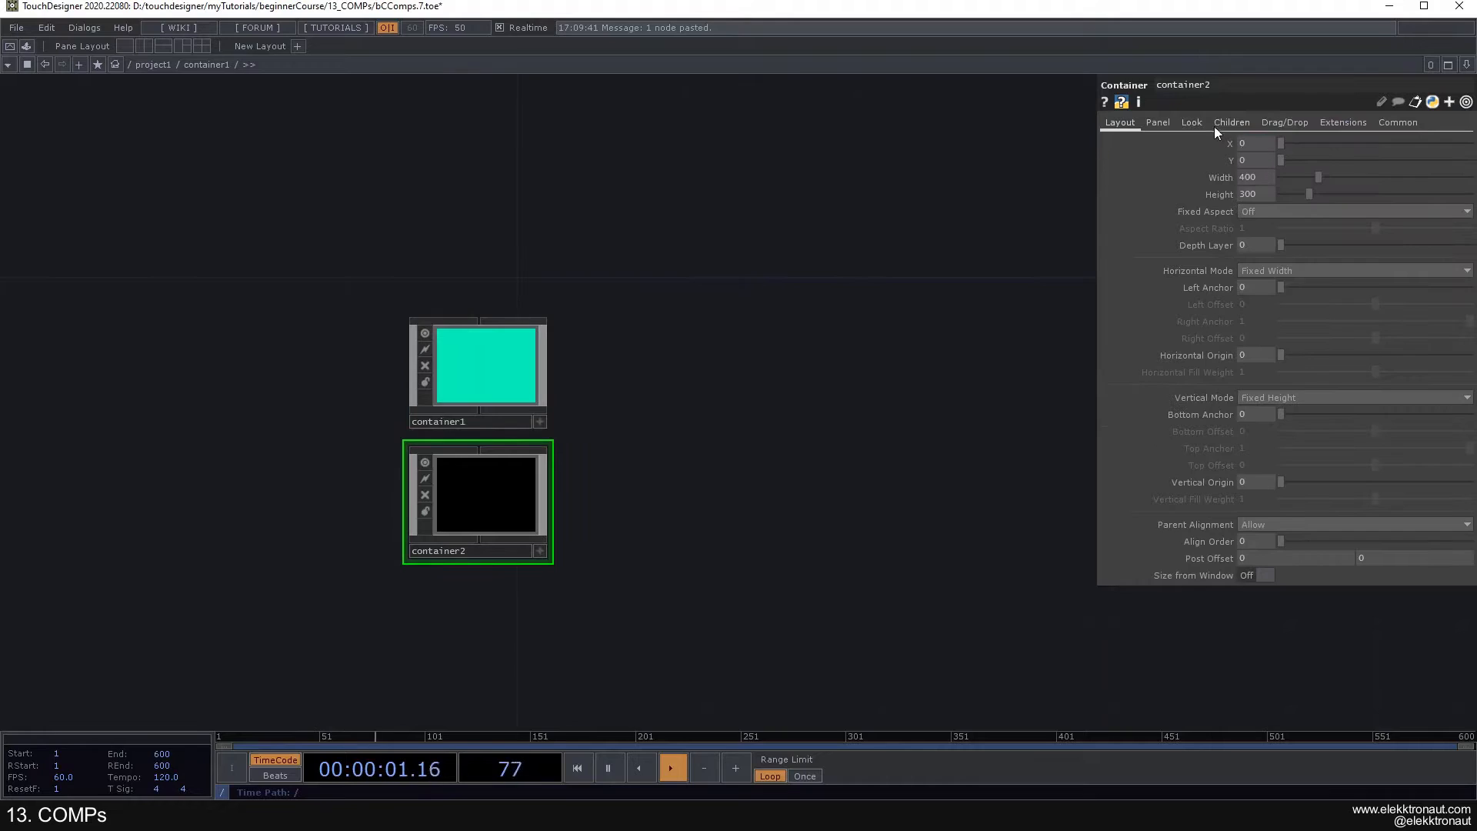
{"action": "left_click", "coordinate": [1192, 122]}
{"action": "left_click", "coordinate": [1266, 146]}
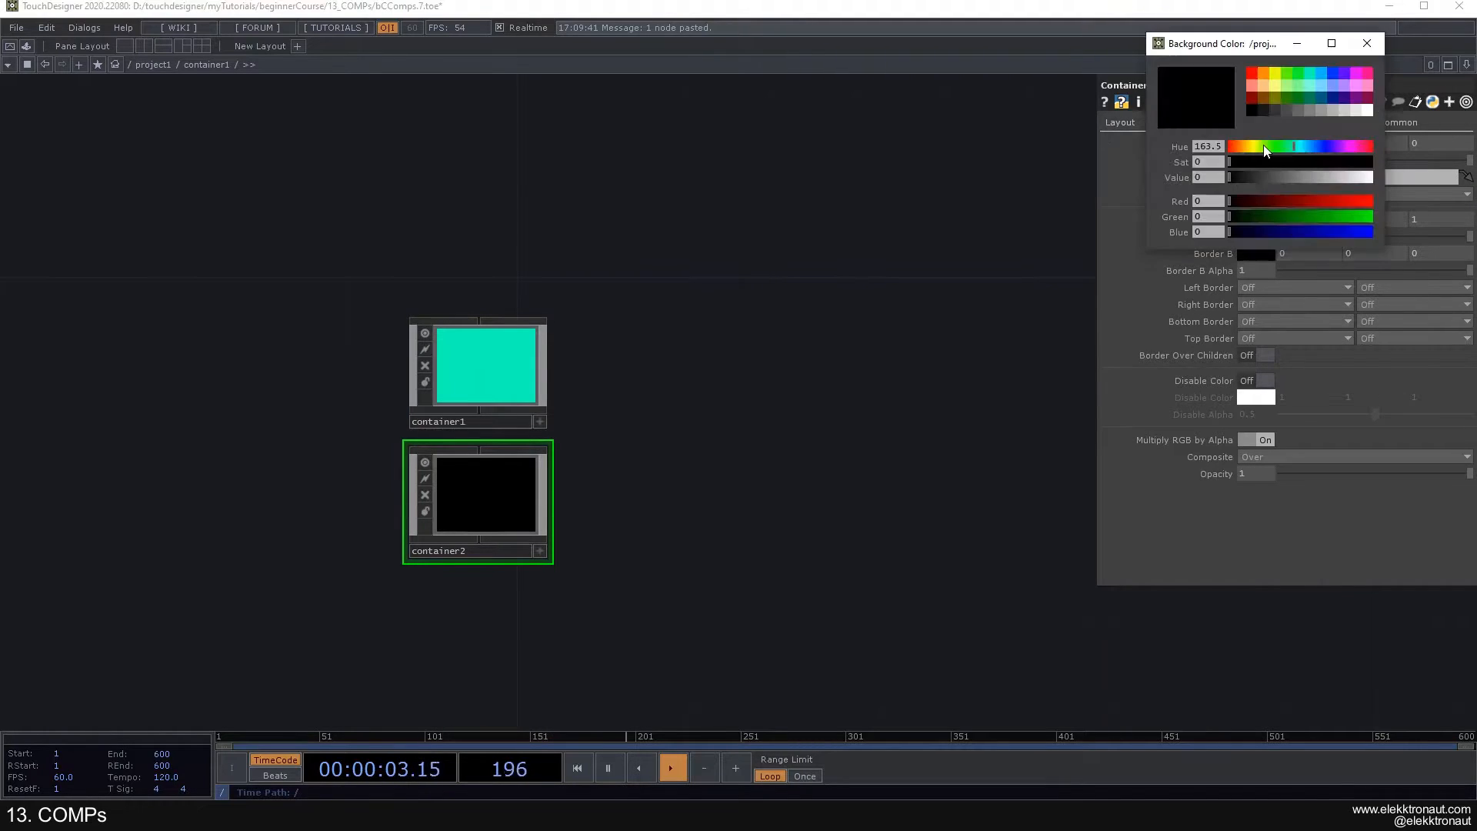
{"action": "left_click", "coordinate": [1264, 74]}
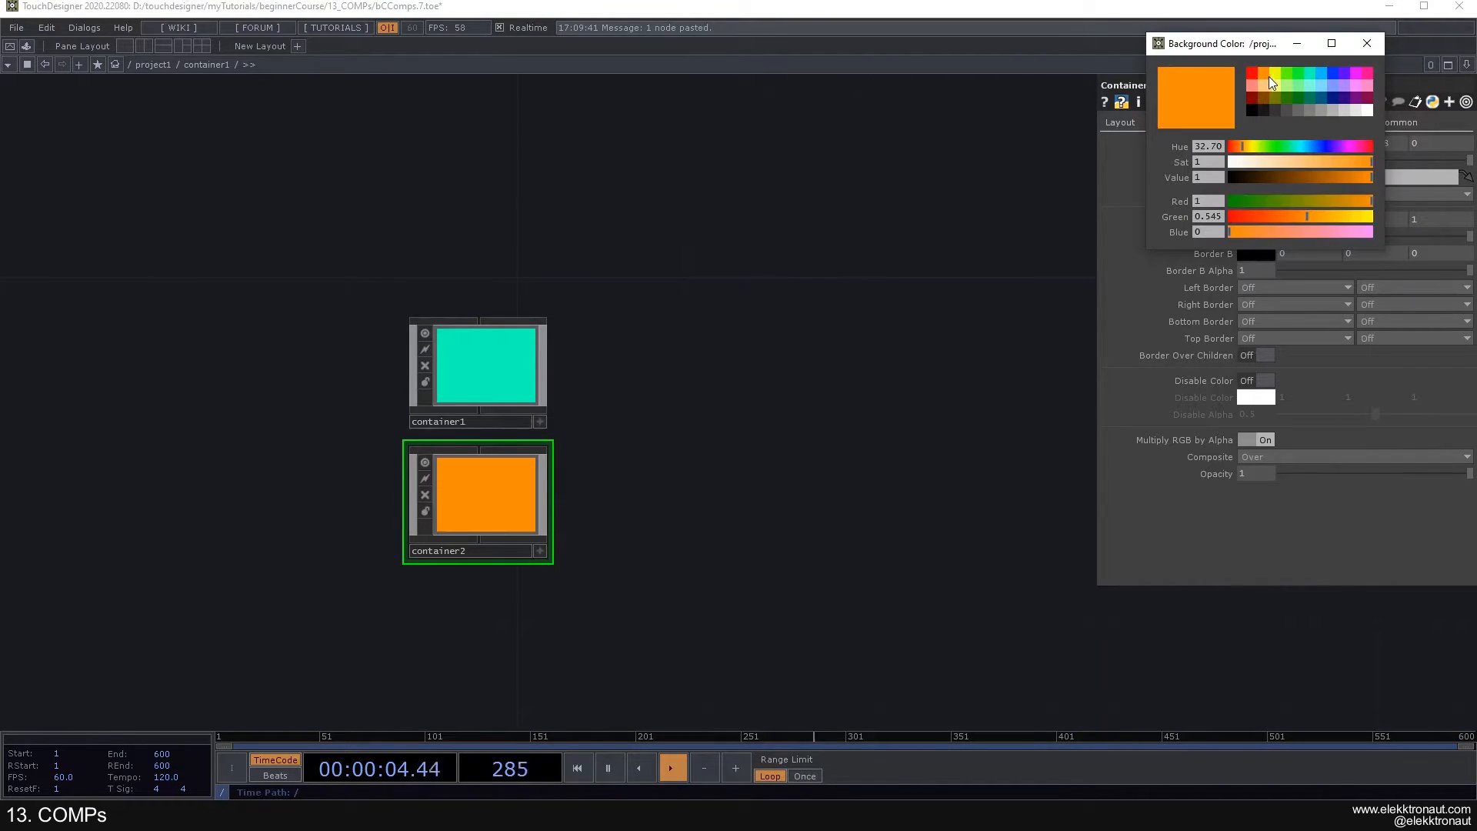
{"action": "left_click", "coordinate": [1368, 43]}
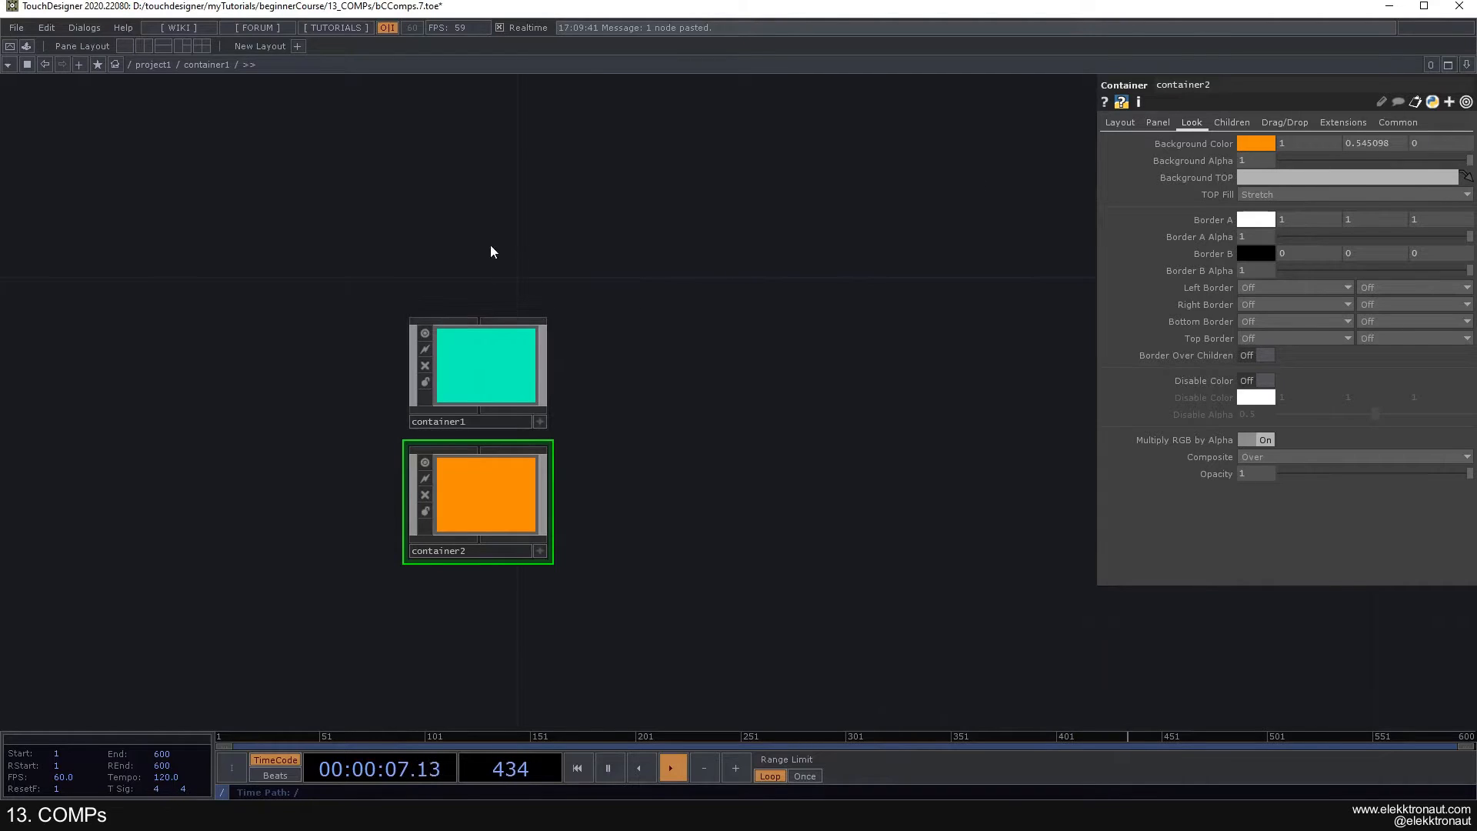
- Set the Horizontal Mode and Vertical Mode of both nested Containers to Fill
{"action": "left_click", "coordinate": [1119, 122]}
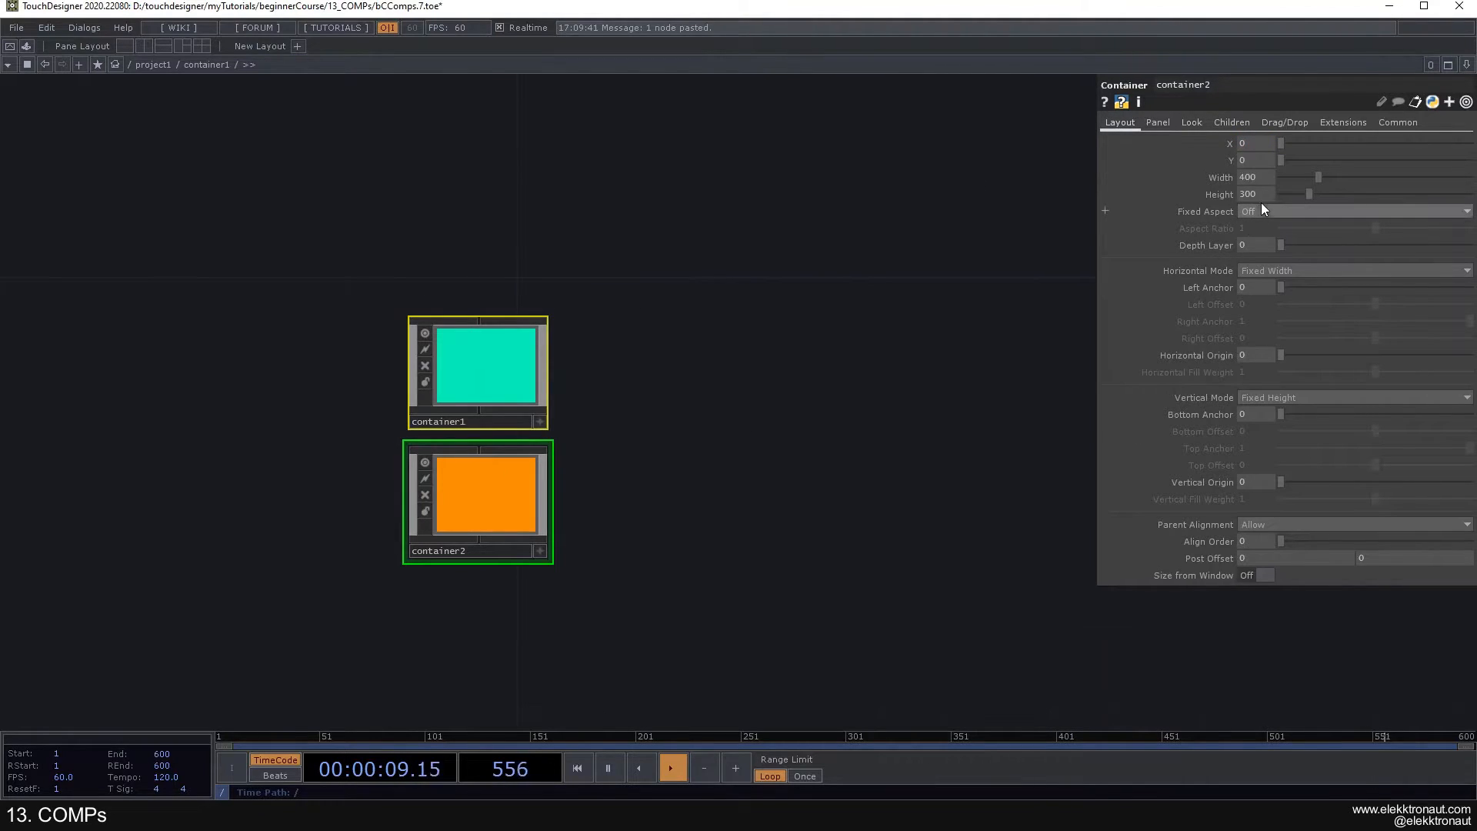
{"action": "left_click", "coordinate": [1268, 270]}
{"action": "left_click", "coordinate": [1267, 299]}
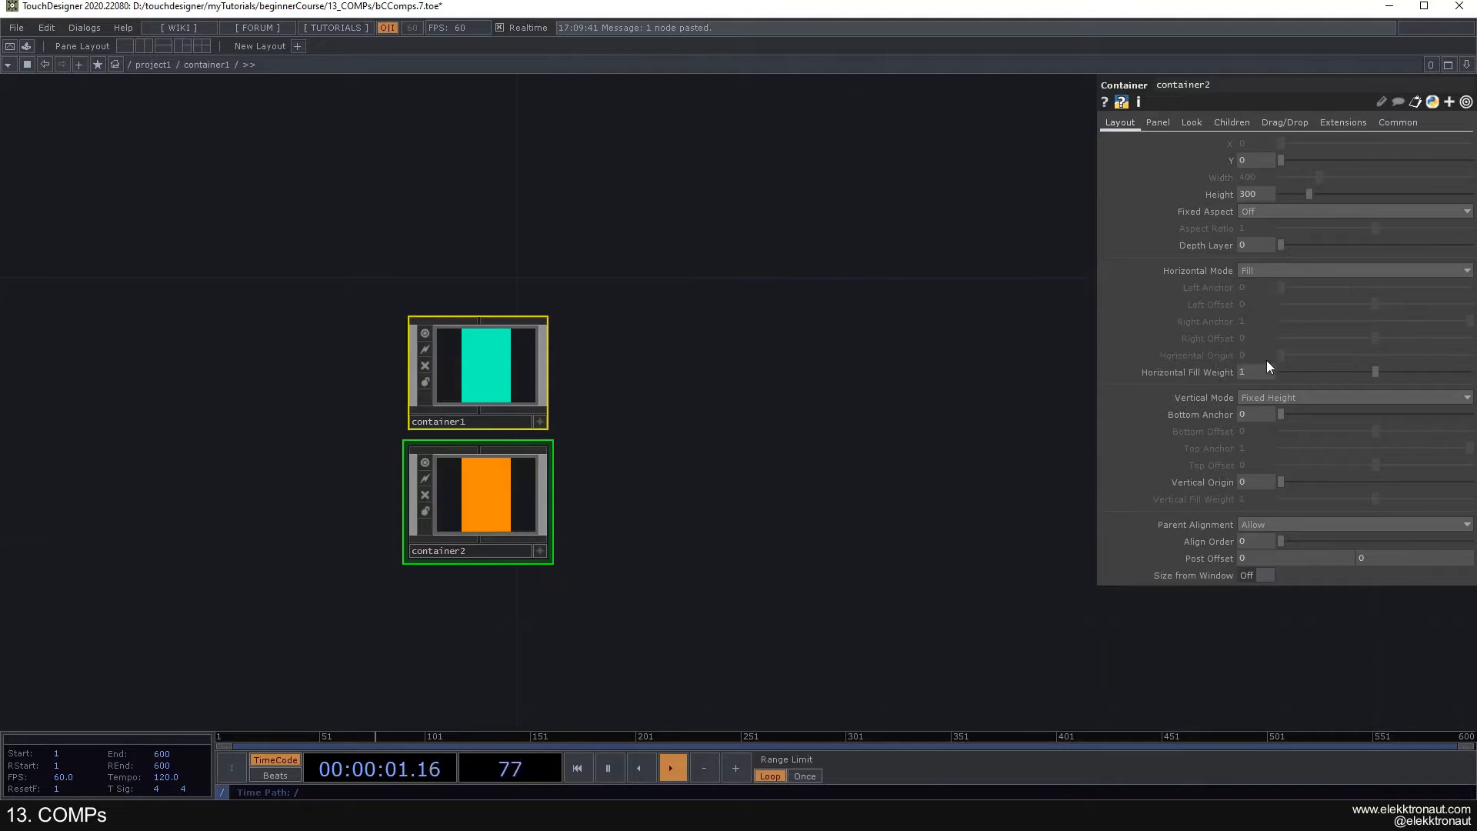
{"action": "left_click", "coordinate": [1262, 397]}
{"action": "left_click", "coordinate": [1260, 424]}
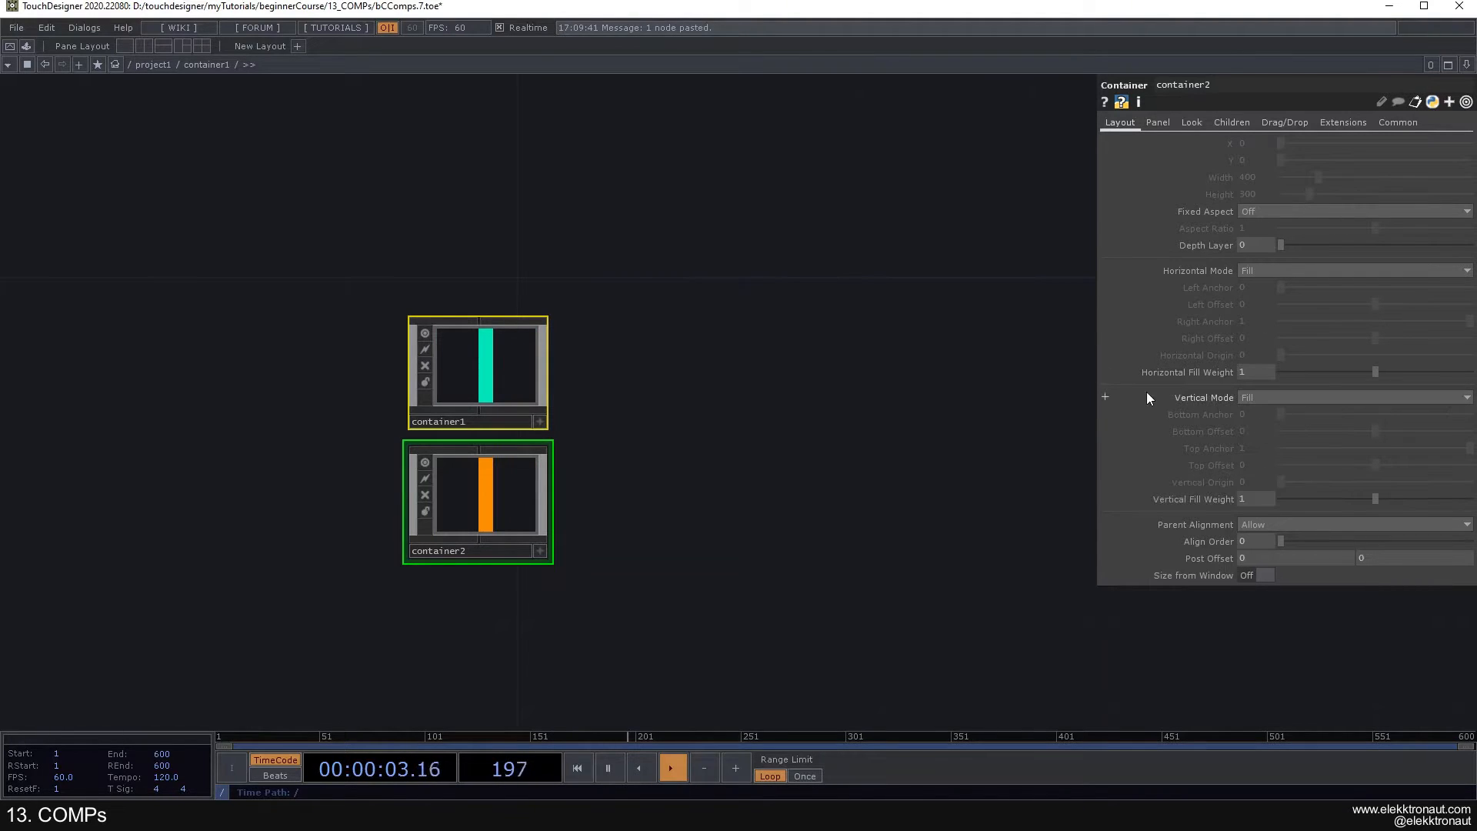
- Back in project1, set the children alignment of container1 to Top to Bottom
{"action": "scroll", "coordinate": [662, 409], "scroll_direction": "down", "scroll_amount": 5}
{"action": "scroll", "coordinate": [662, 408], "scroll_direction": "down", "scroll_amount": 5}
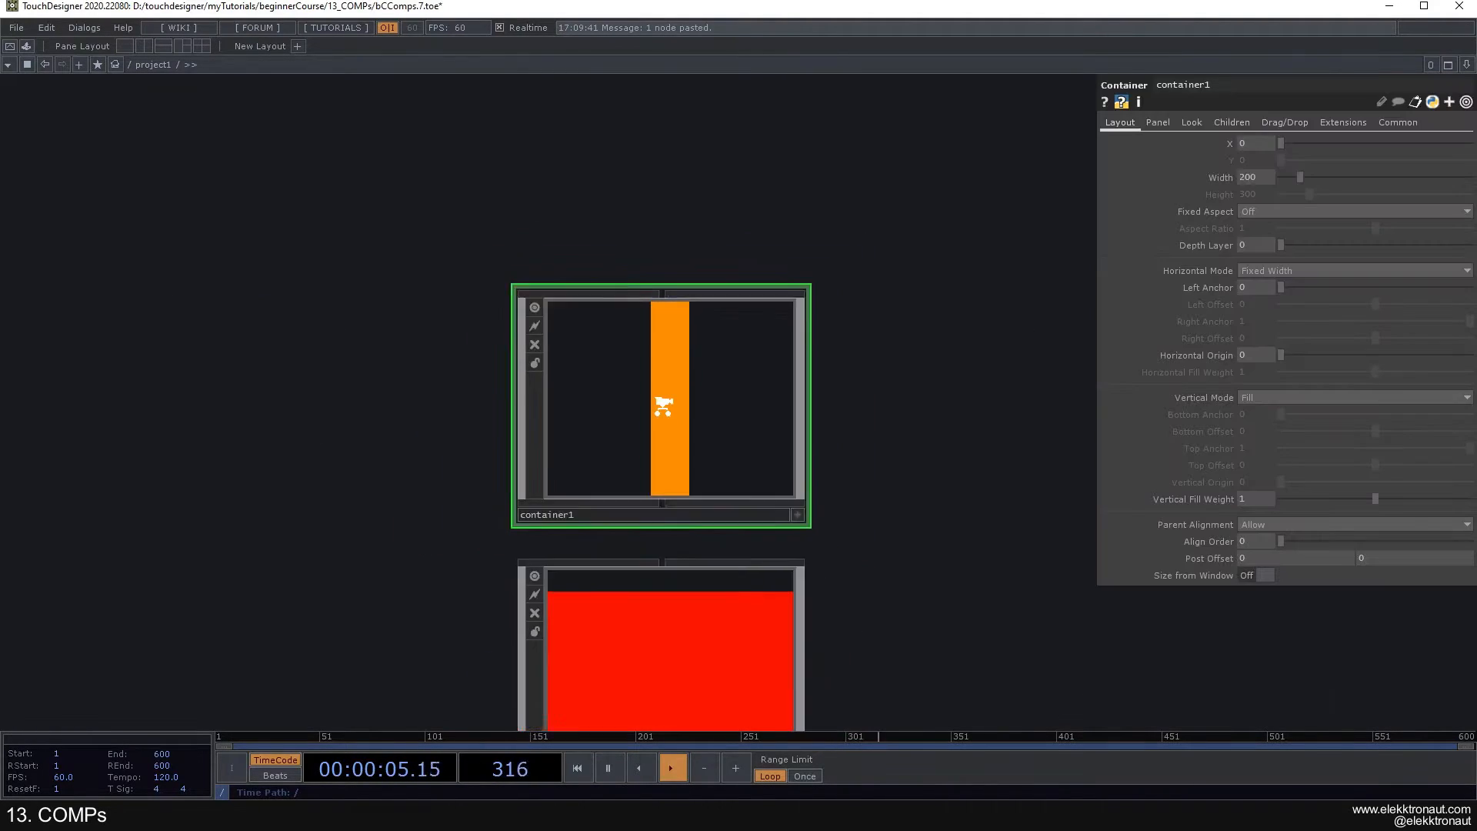
{"action": "left_click_drag", "start_coordinate": [855, 371], "coordinate": [738, 351]}
{"action": "scroll", "coordinate": [562, 372], "scroll_direction": "up", "scroll_amount": 2}
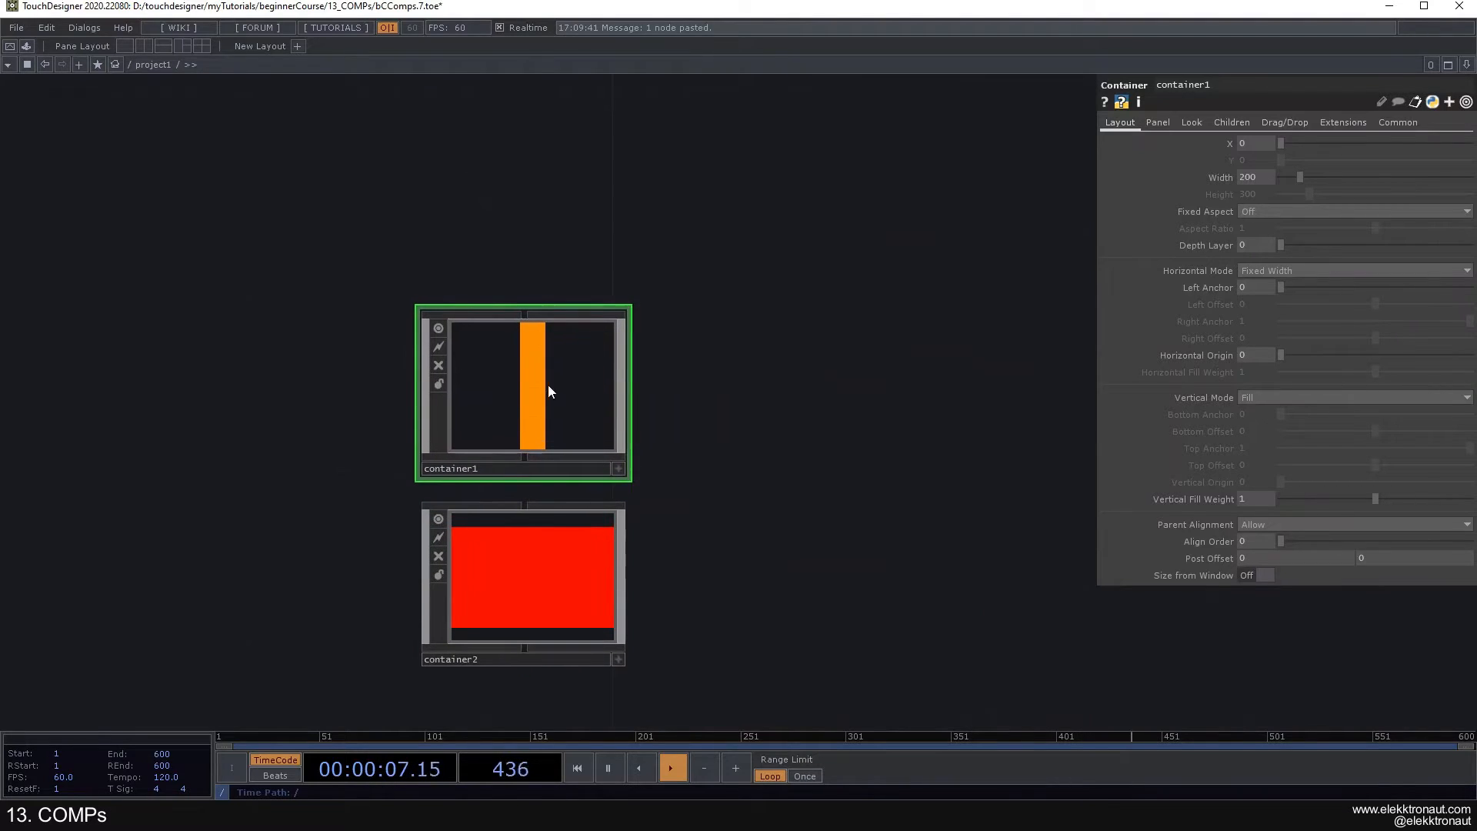
{"action": "left_click", "coordinate": [1228, 123]}
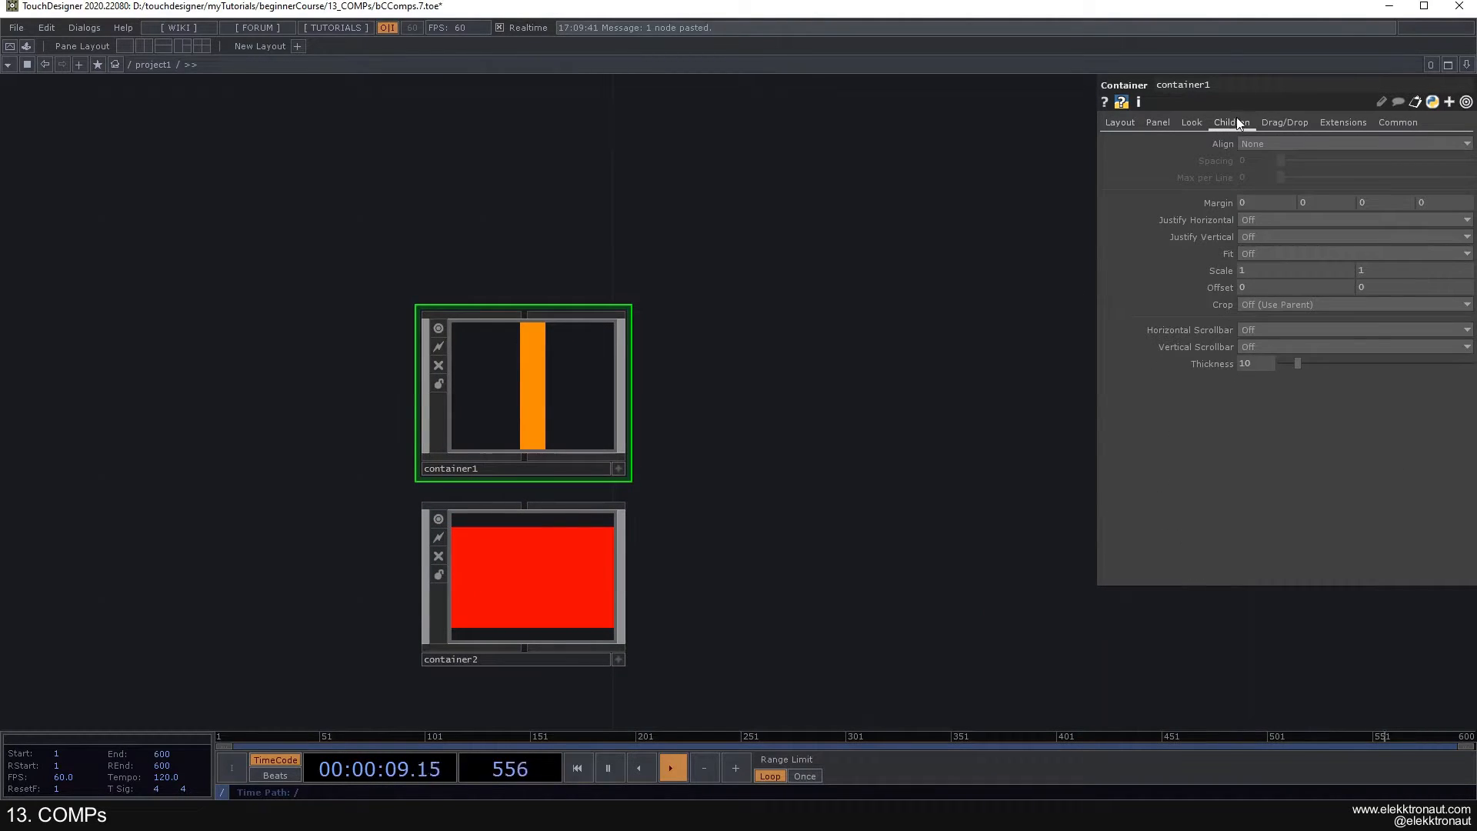
{"action": "left_click", "coordinate": [1262, 145]}
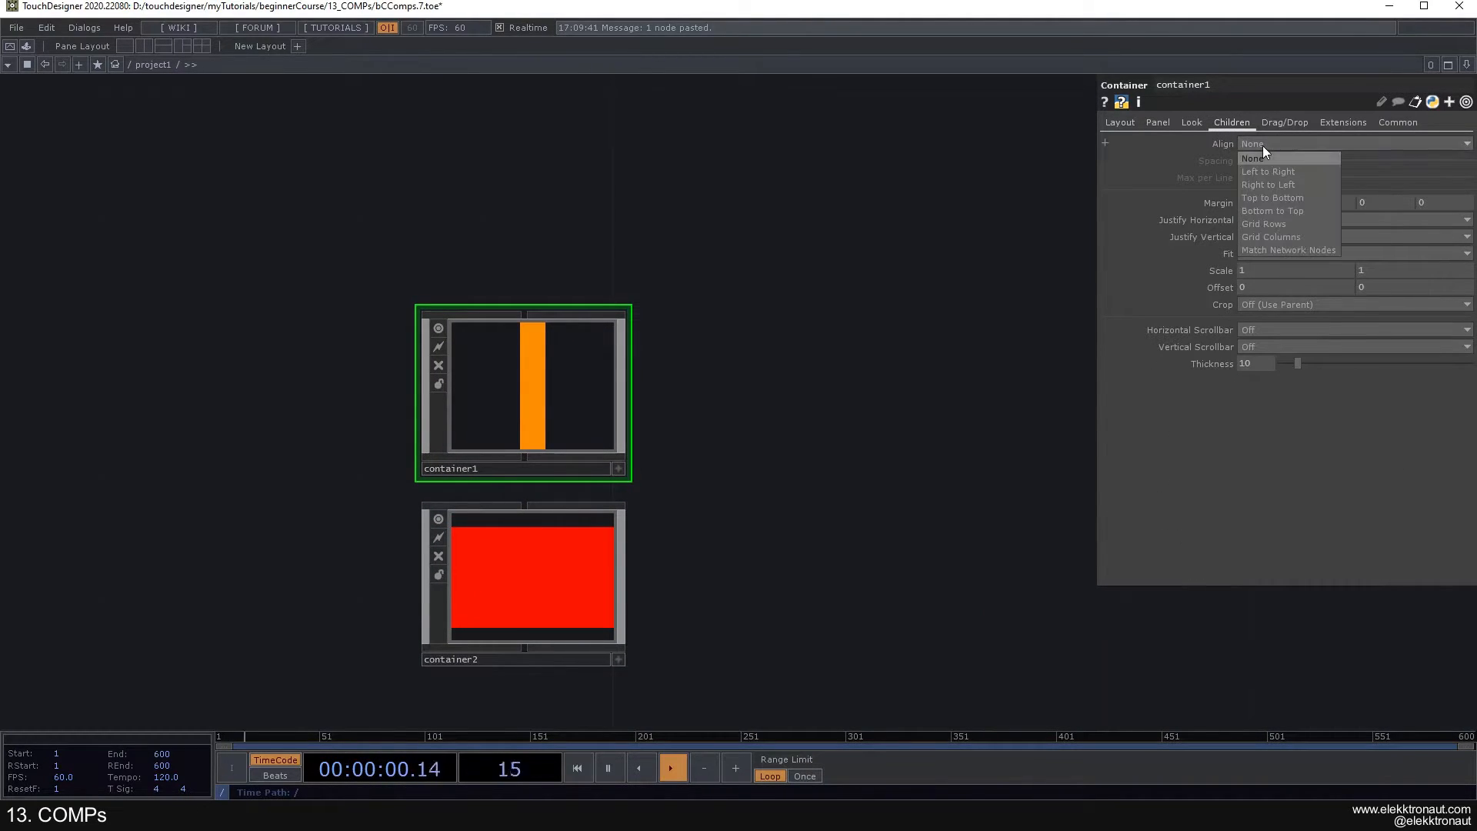
{"action": "left_click", "coordinate": [1282, 197]}
- Preview the nested layout in perform mode and review project1's combined panel from the root level
{"action": "scroll", "coordinate": [539, 368], "scroll_direction": "up", "scroll_amount": 2}
{"action": "key", "text": "F1"}
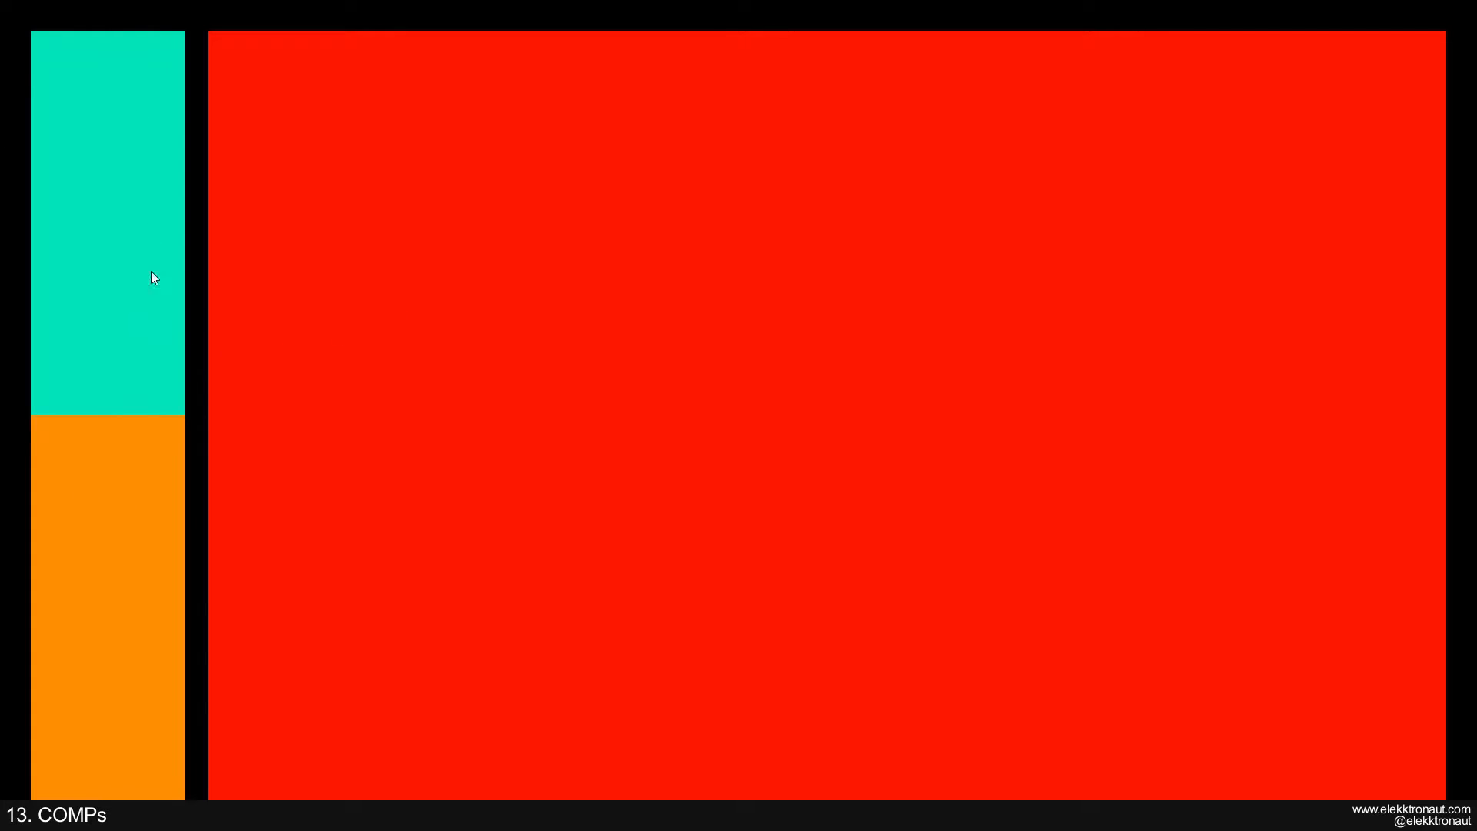
{"action": "key", "text": "Escape"}
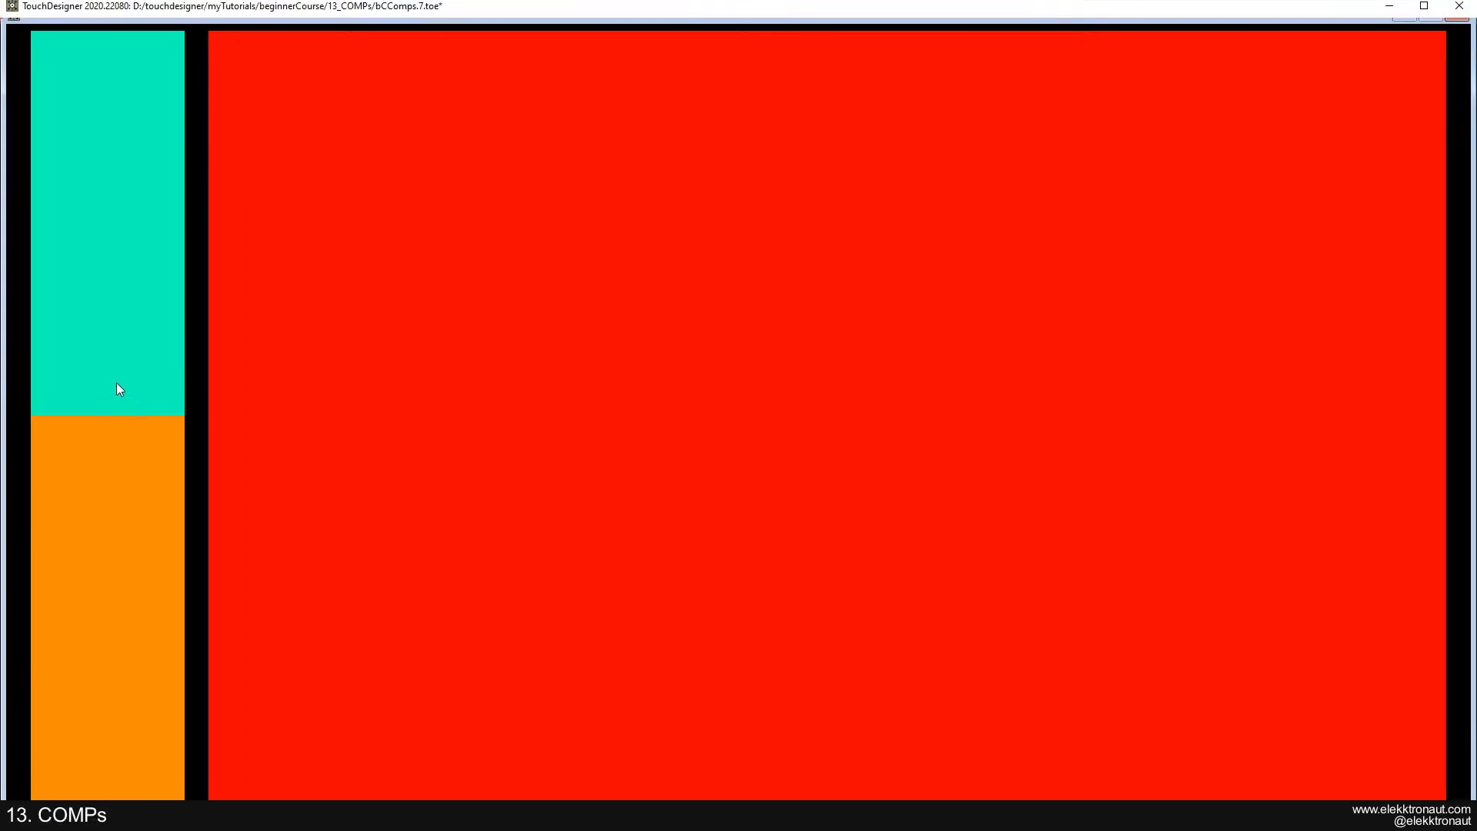
{"action": "scroll", "coordinate": [354, 400], "scroll_direction": "down", "scroll_amount": 3}
{"action": "left_click_drag", "start_coordinate": [320, 431], "coordinate": [421, 417]}
{"action": "scroll", "coordinate": [397, 407], "scroll_direction": "down", "scroll_amount": 3}
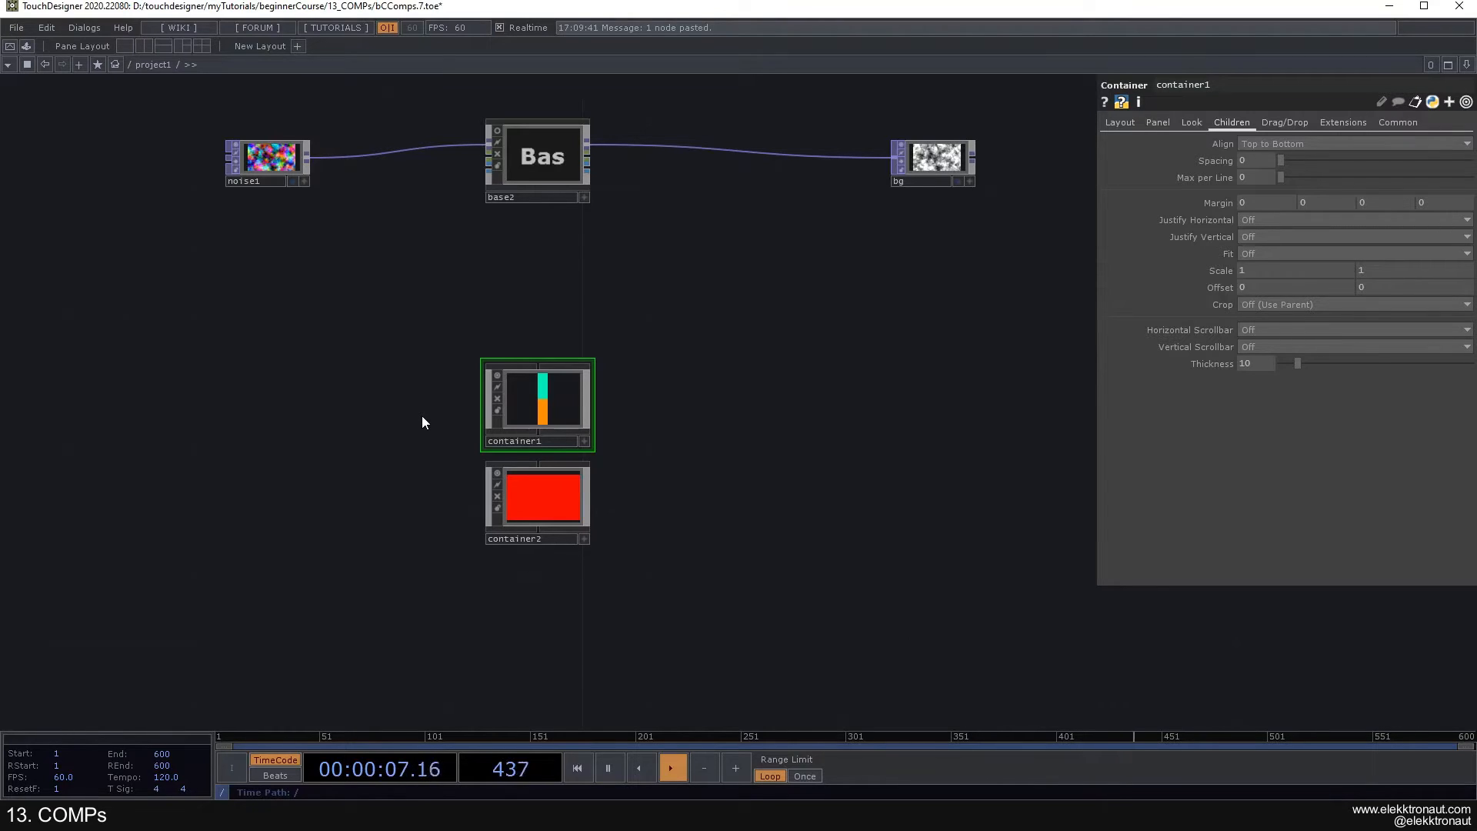
{"action": "scroll", "coordinate": [372, 428], "scroll_direction": "down", "scroll_amount": 5}
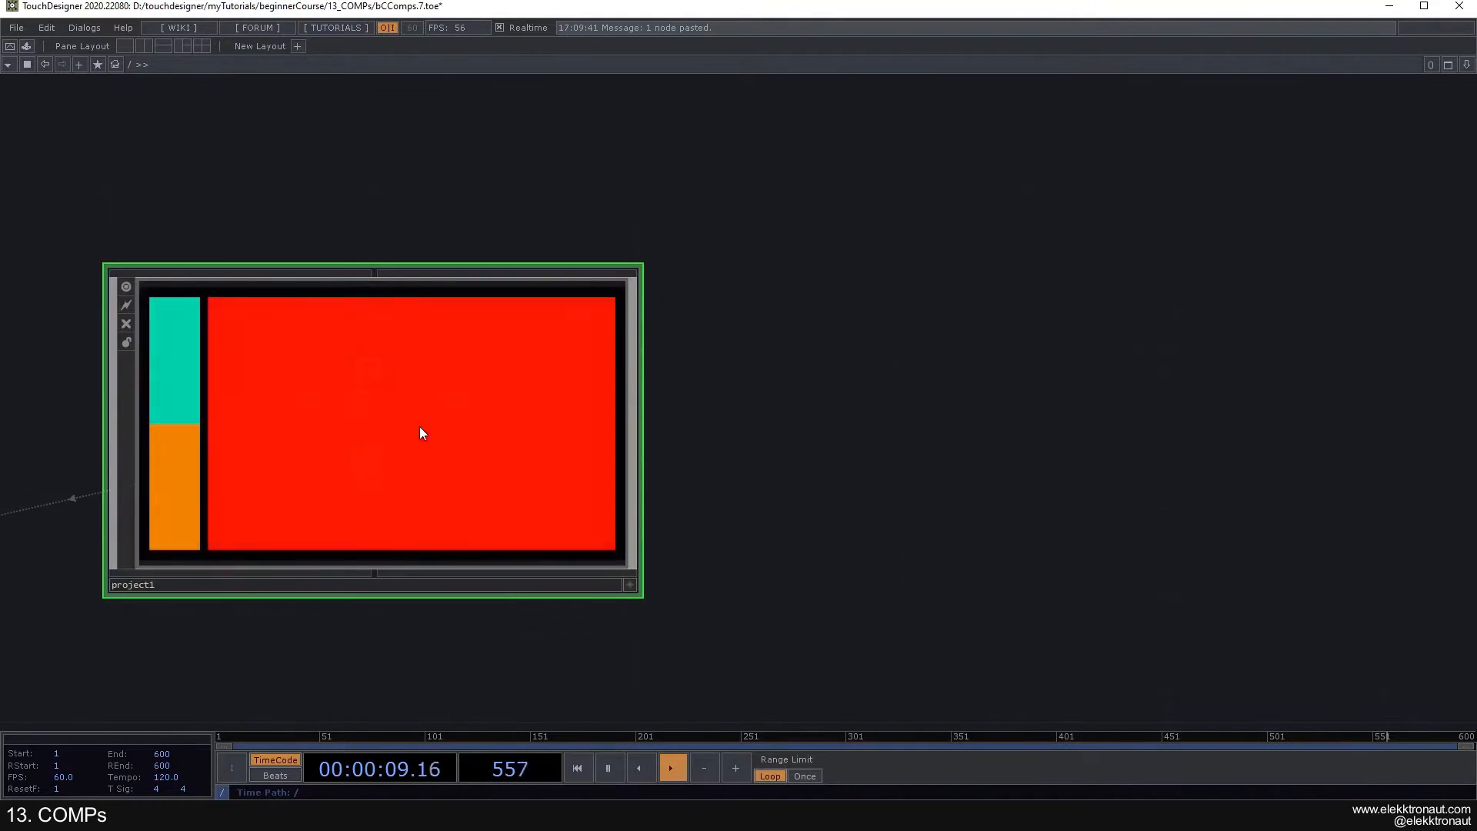
{"action": "scroll", "coordinate": [455, 333], "scroll_direction": "up", "scroll_amount": 3}
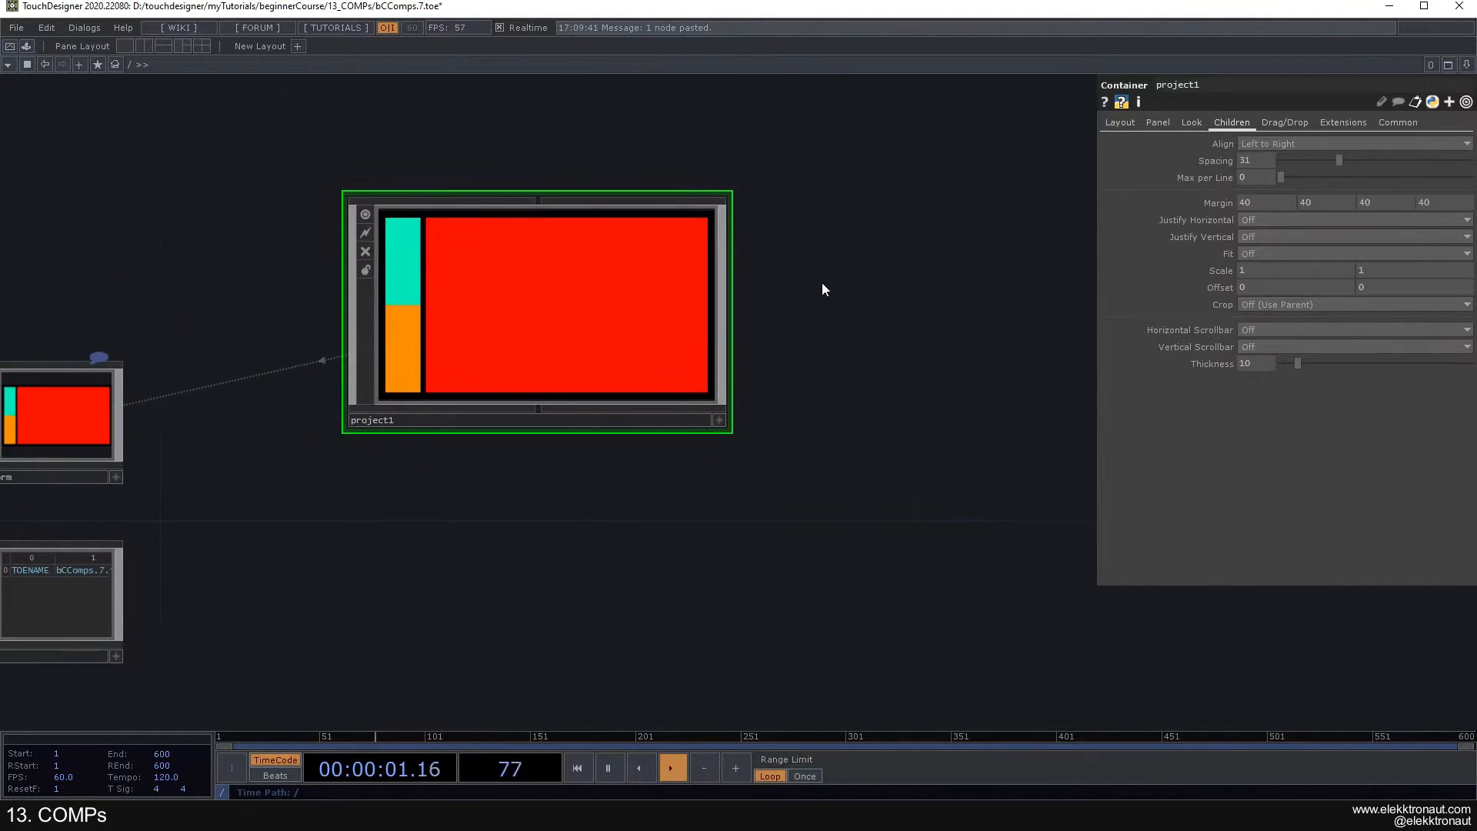
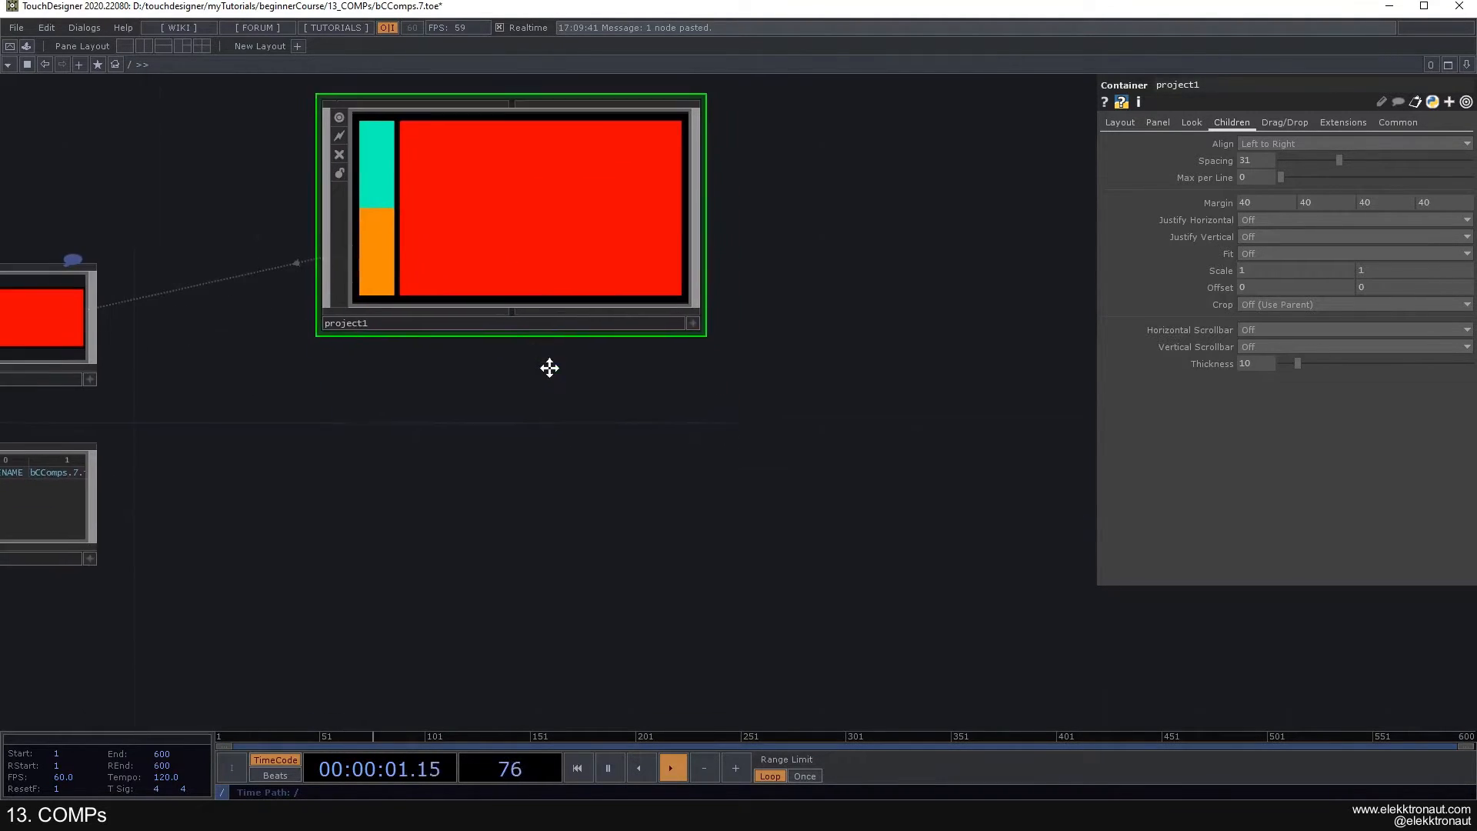
- Add a new Container COMP at the root level below project1
{"action": "key", "text": "Tab"}
{"action": "type", "text": "c"}
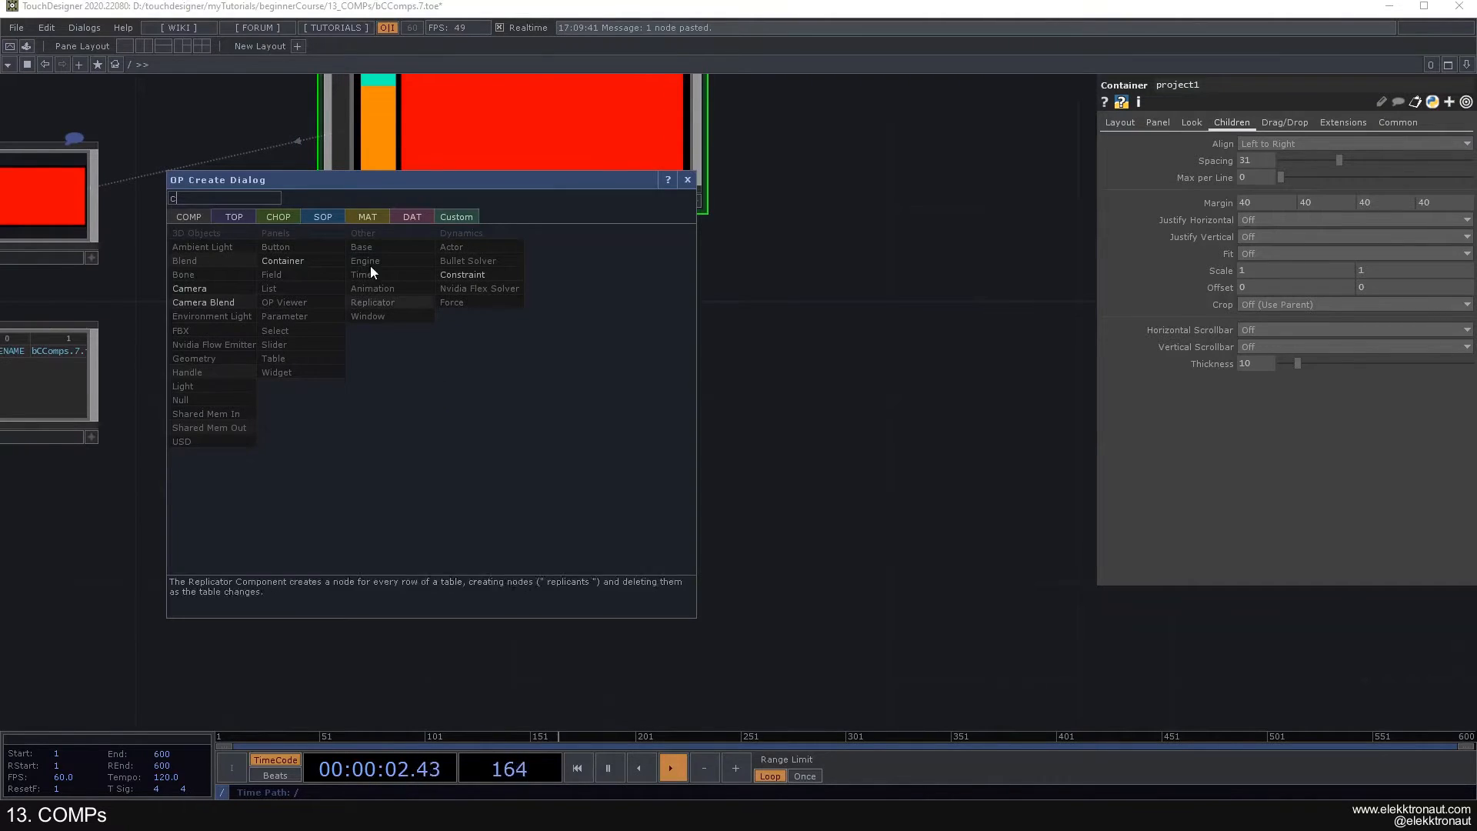
{"action": "left_click", "coordinate": [297, 259]}
{"action": "left_click", "coordinate": [485, 466]}
{"action": "left_click_drag", "start_coordinate": [483, 464], "coordinate": [477, 446]}
{"action": "scroll", "coordinate": [484, 454], "scroll_direction": "up", "scroll_amount": 4}
{"action": "left_click_drag", "start_coordinate": [847, 380], "coordinate": [911, 314]}
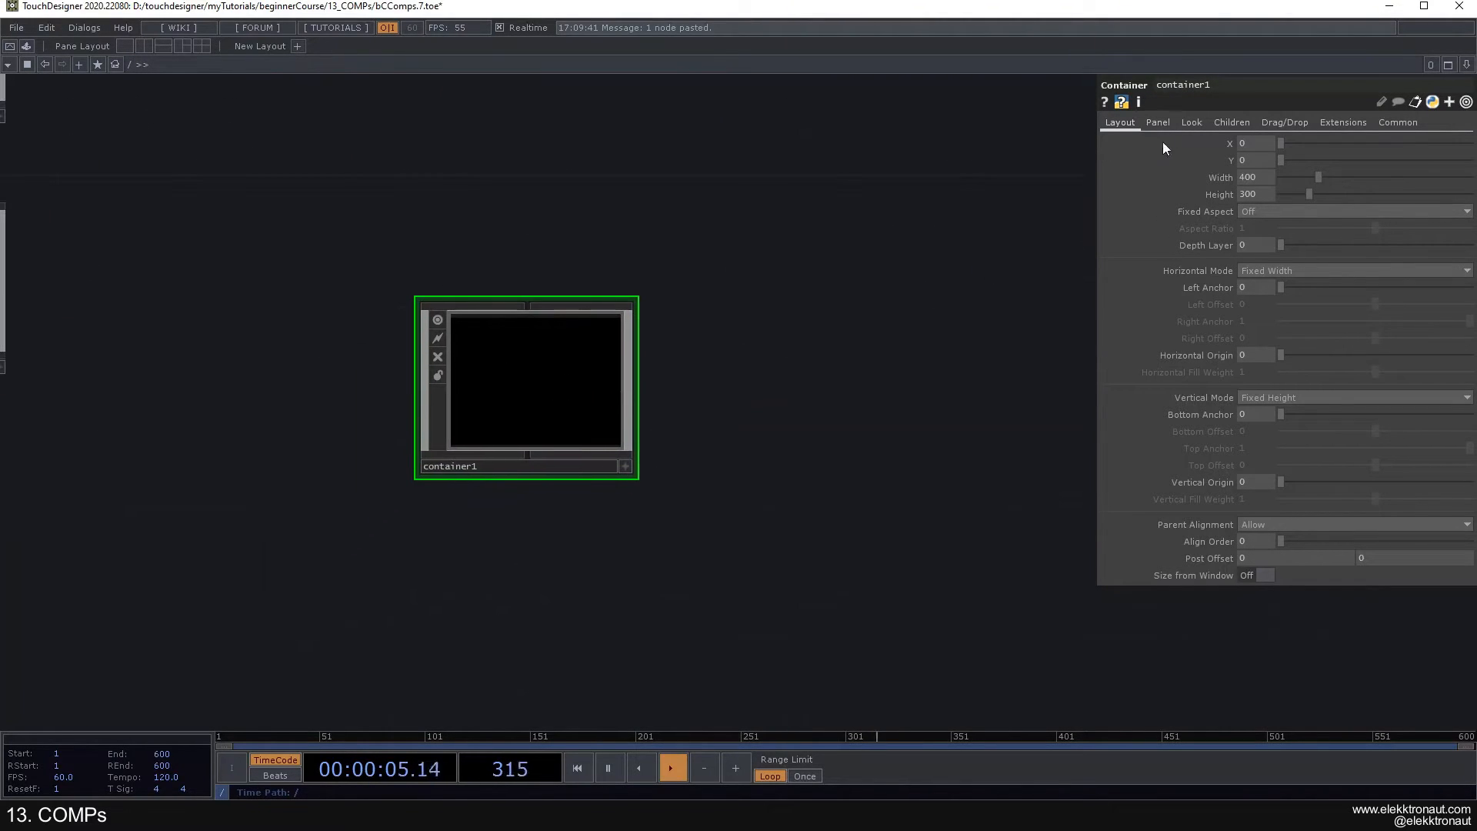
- Set the new root-level Container's width to 3840 and its height to 1080
{"action": "left_click", "coordinate": [1254, 176]}
{"action": "type", "text": "1920"}
{"action": "key", "text": "Tab"}
{"action": "type", "text": "1080"}
{"action": "key", "text": "Return"}
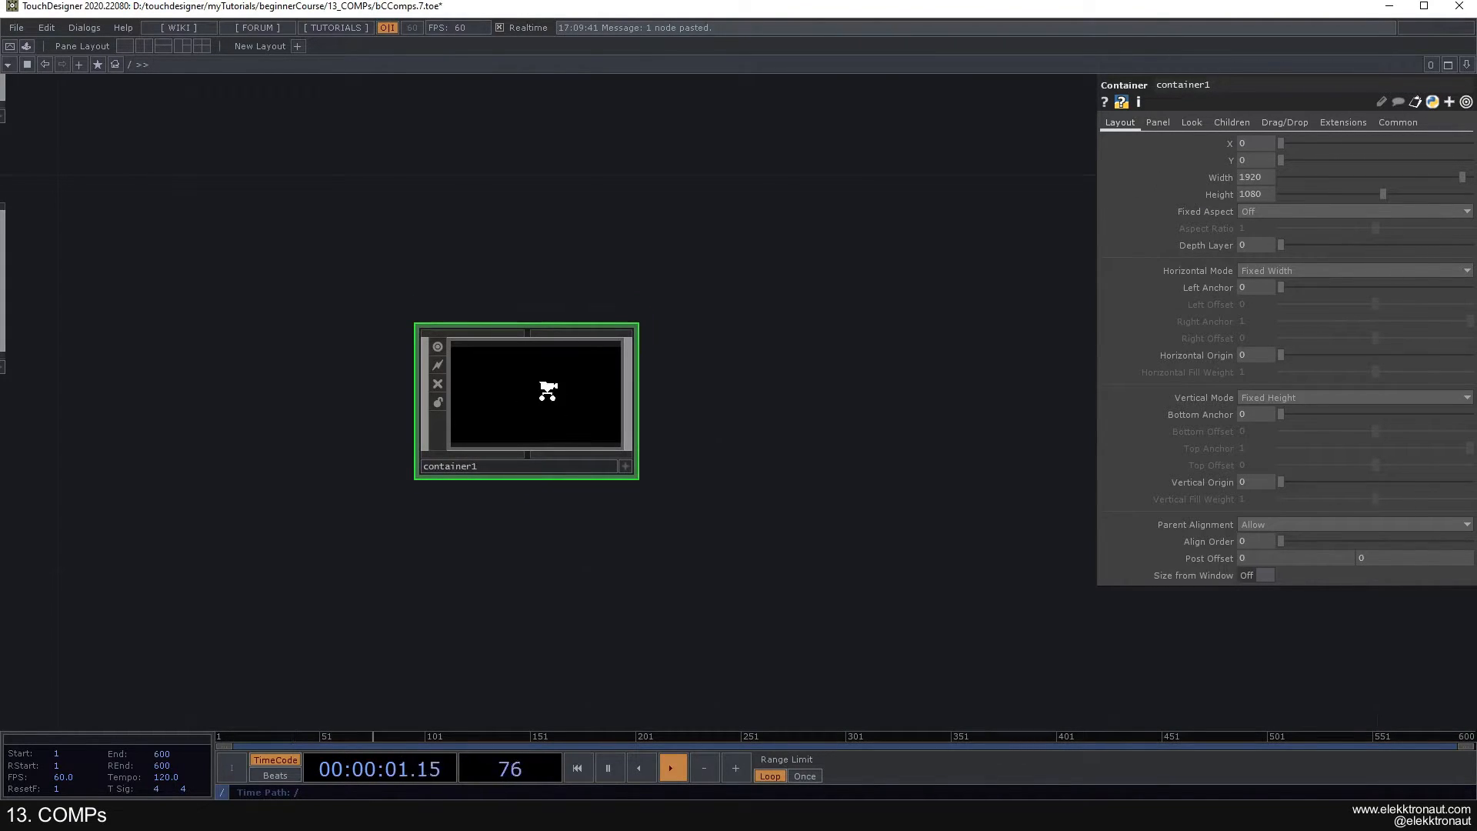
{"action": "scroll", "coordinate": [547, 390], "scroll_direction": "up", "scroll_amount": 3}
{"action": "type", "text": "3840"}
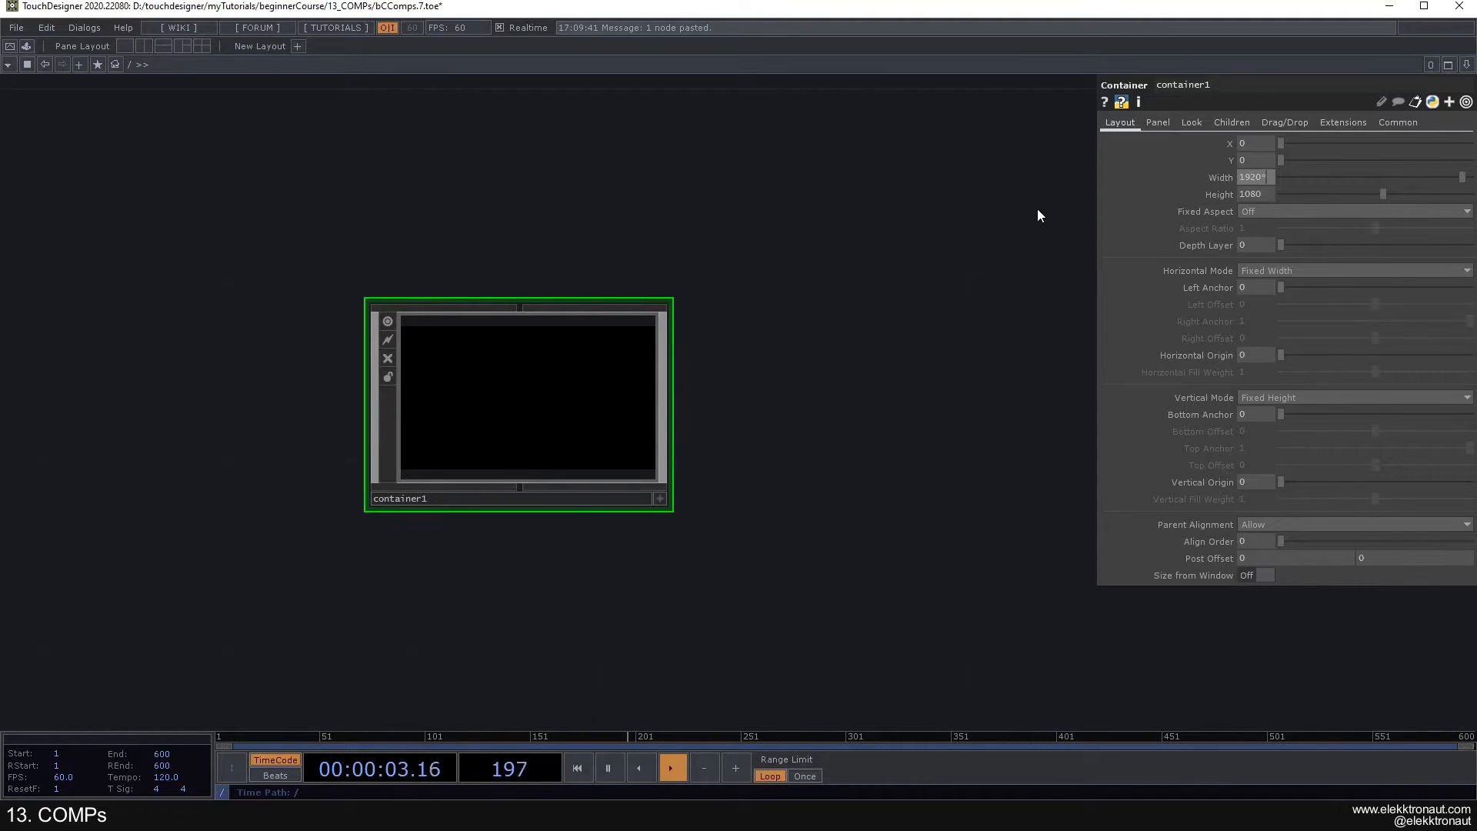
{"action": "key", "text": "Return"}
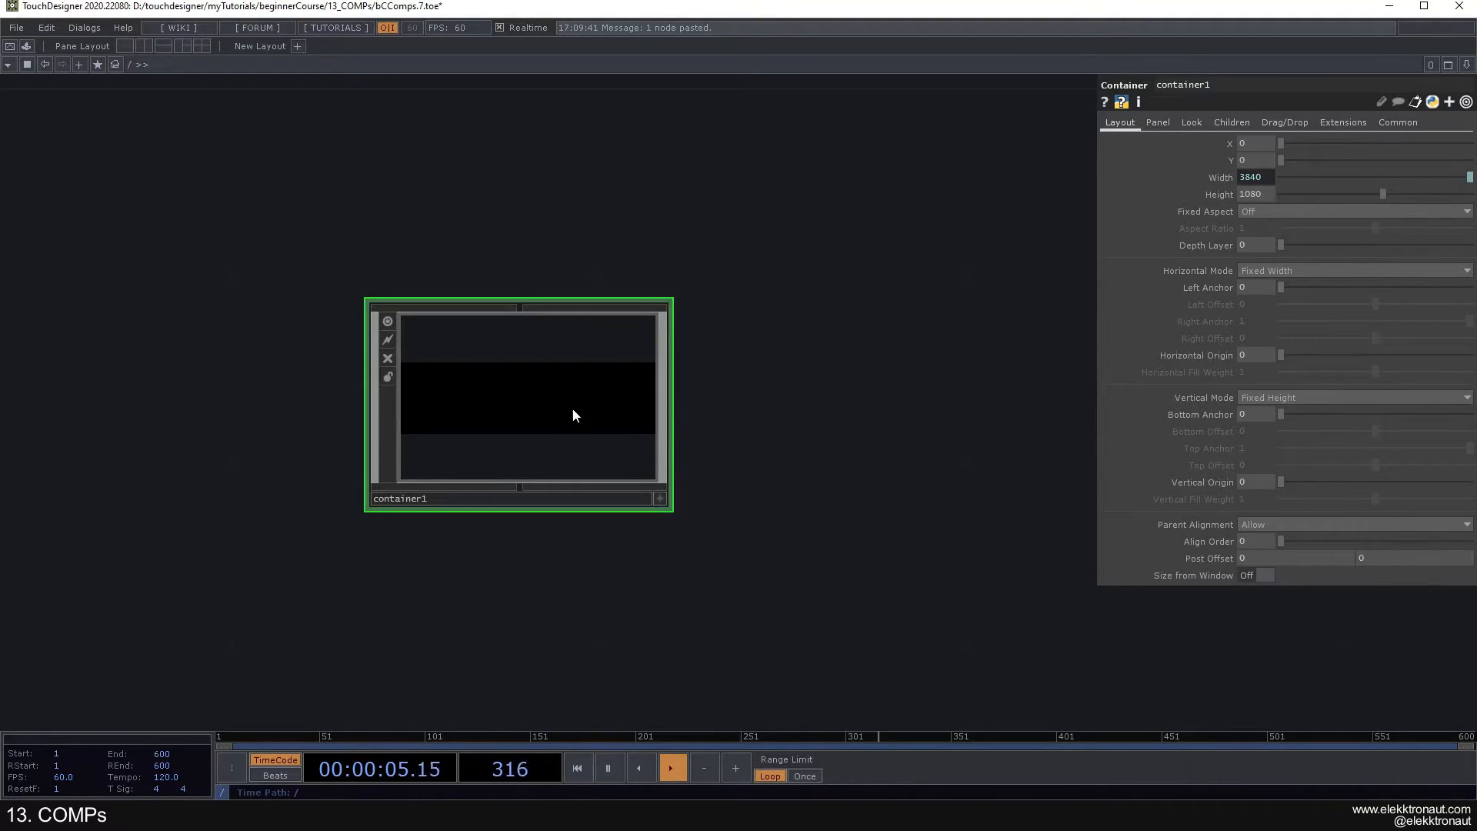
- Inside the new Container, add a nested Container and place a copy of it alongside
{"action": "key", "text": "i"}
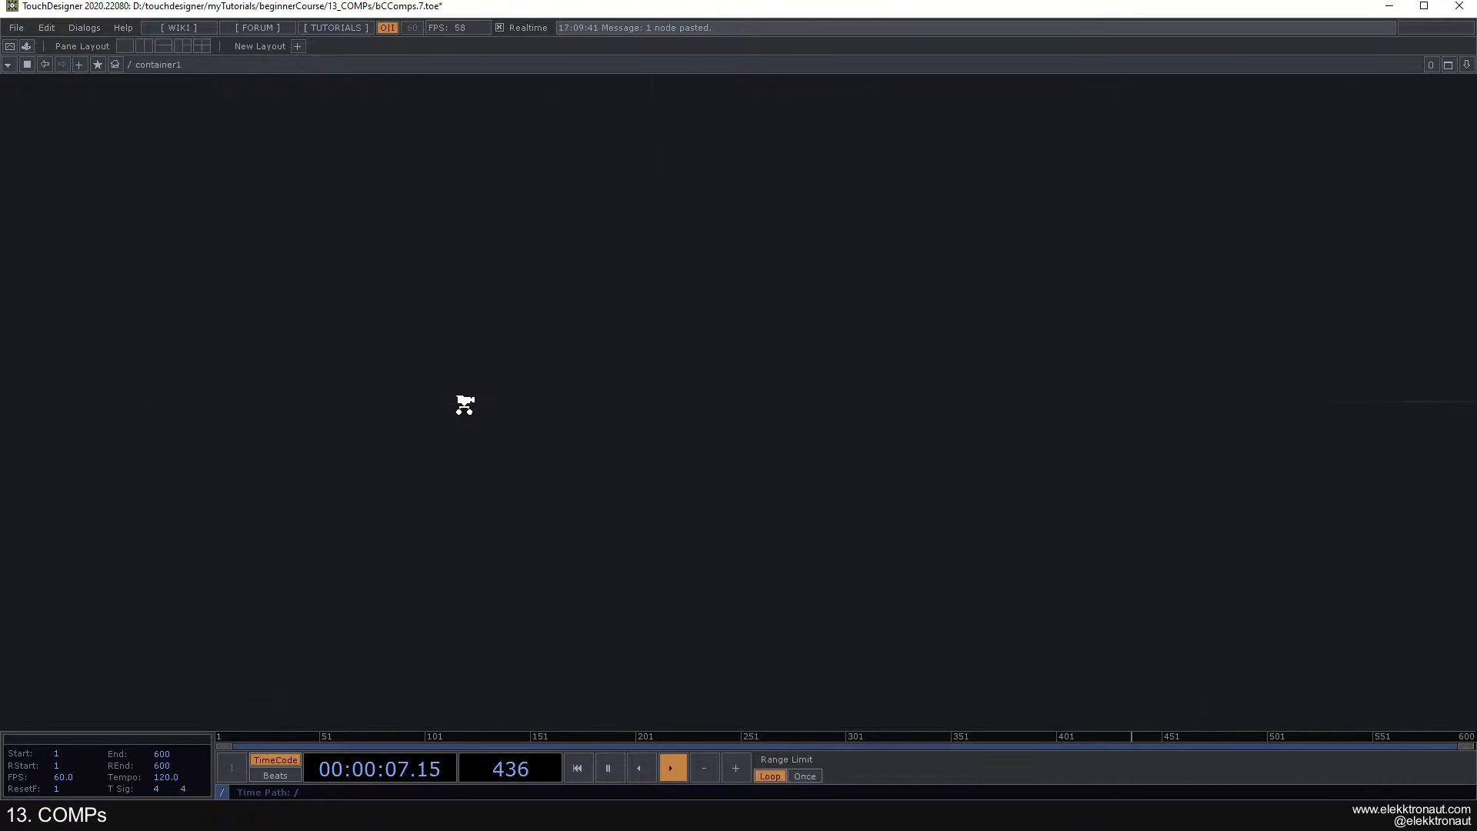
{"action": "key", "text": "Tab"}
{"action": "type", "text": "c"}
{"action": "left_click", "coordinate": [306, 271]}
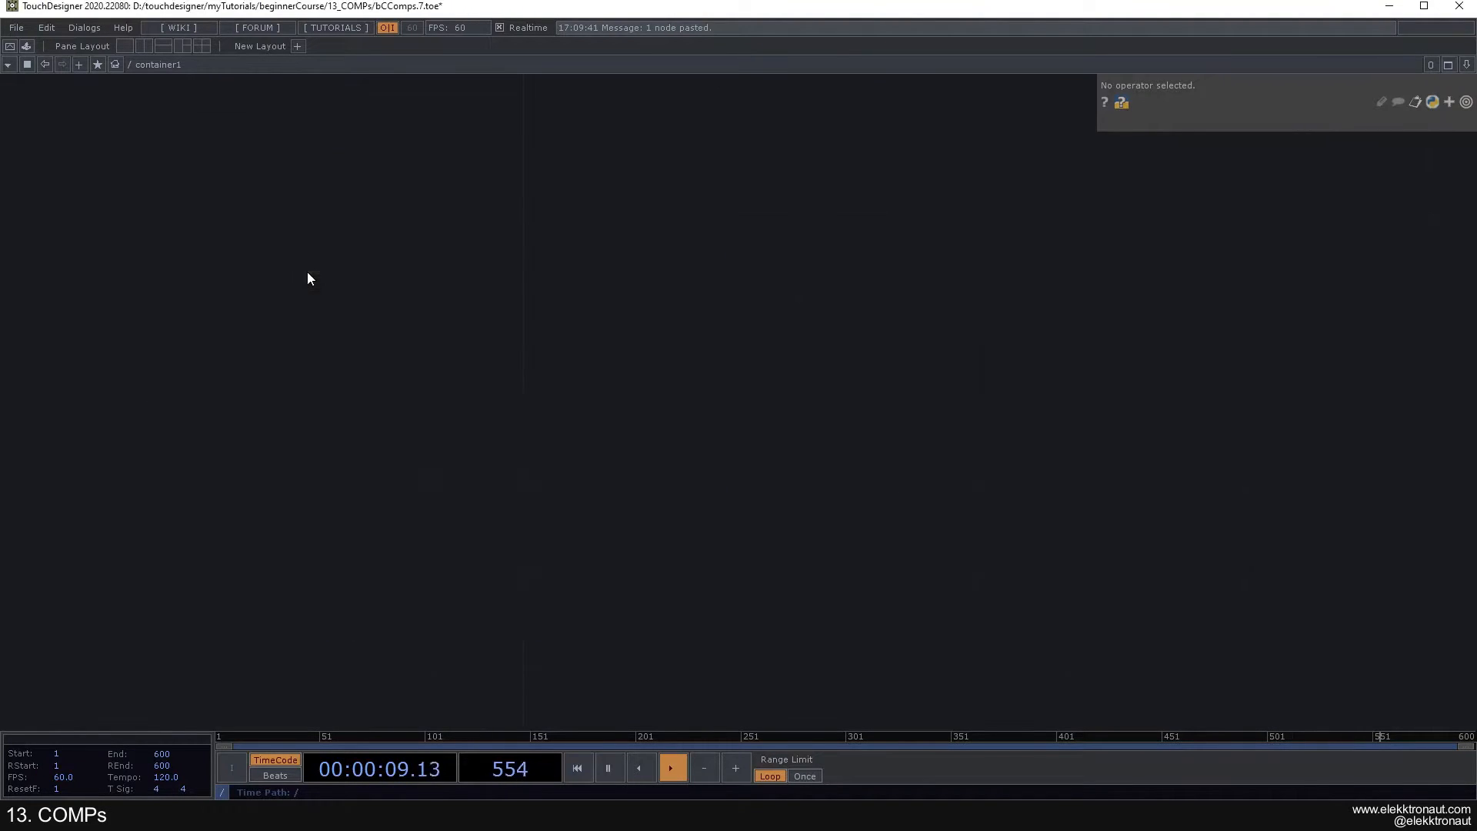
{"action": "left_click", "coordinate": [394, 427]}
{"action": "key", "text": "ctrl+c"}
{"action": "key", "text": "ctrl+v"}
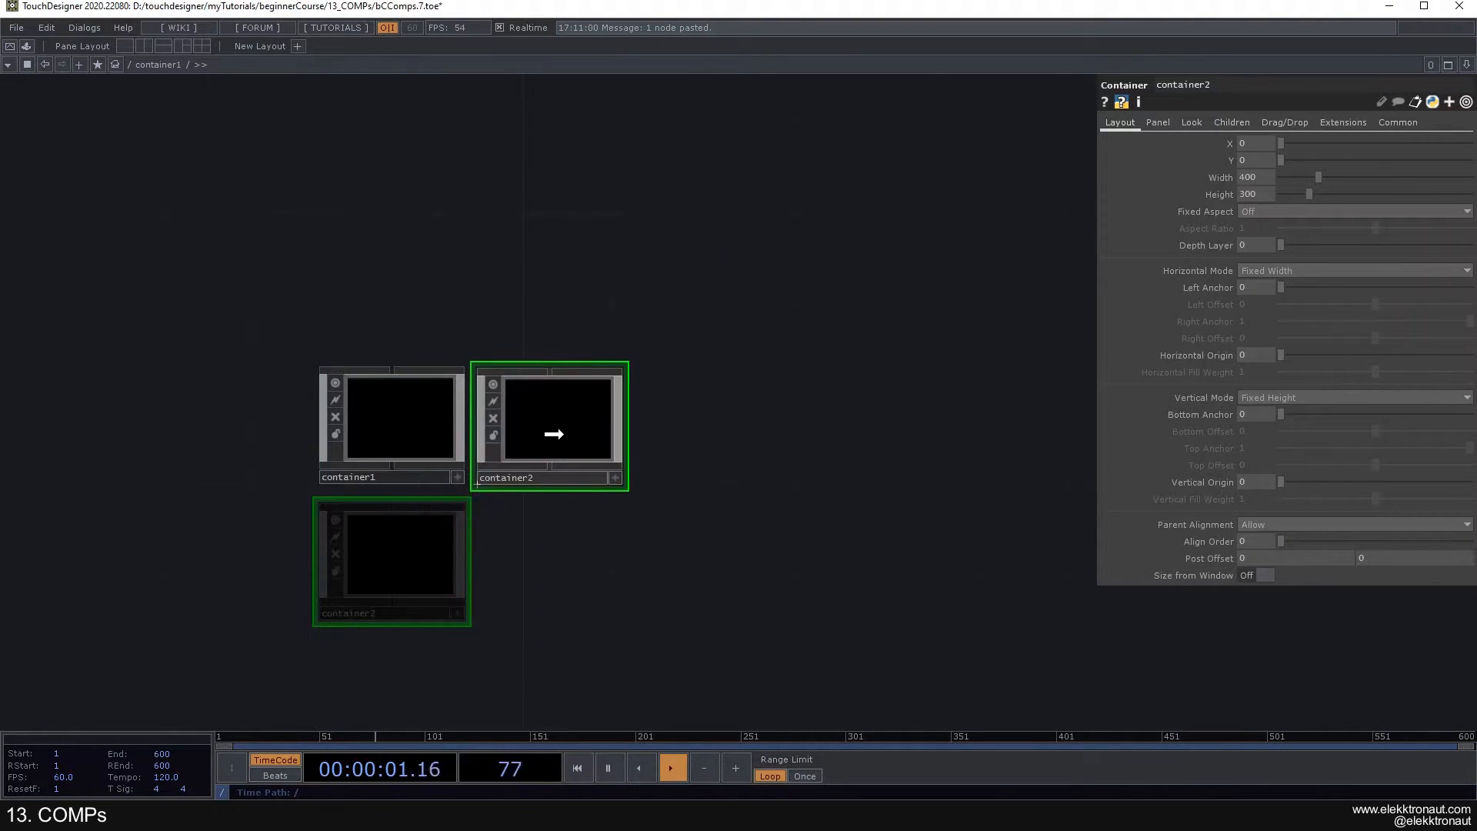
{"action": "left_click", "coordinate": [581, 428]}
{"action": "key", "text": "h"}
- Set the width of both nested Containers to 1920 and their height to 1080
{"action": "left_click", "coordinate": [369, 363]}
{"action": "left_click", "coordinate": [672, 448], "text": "ctrl"}
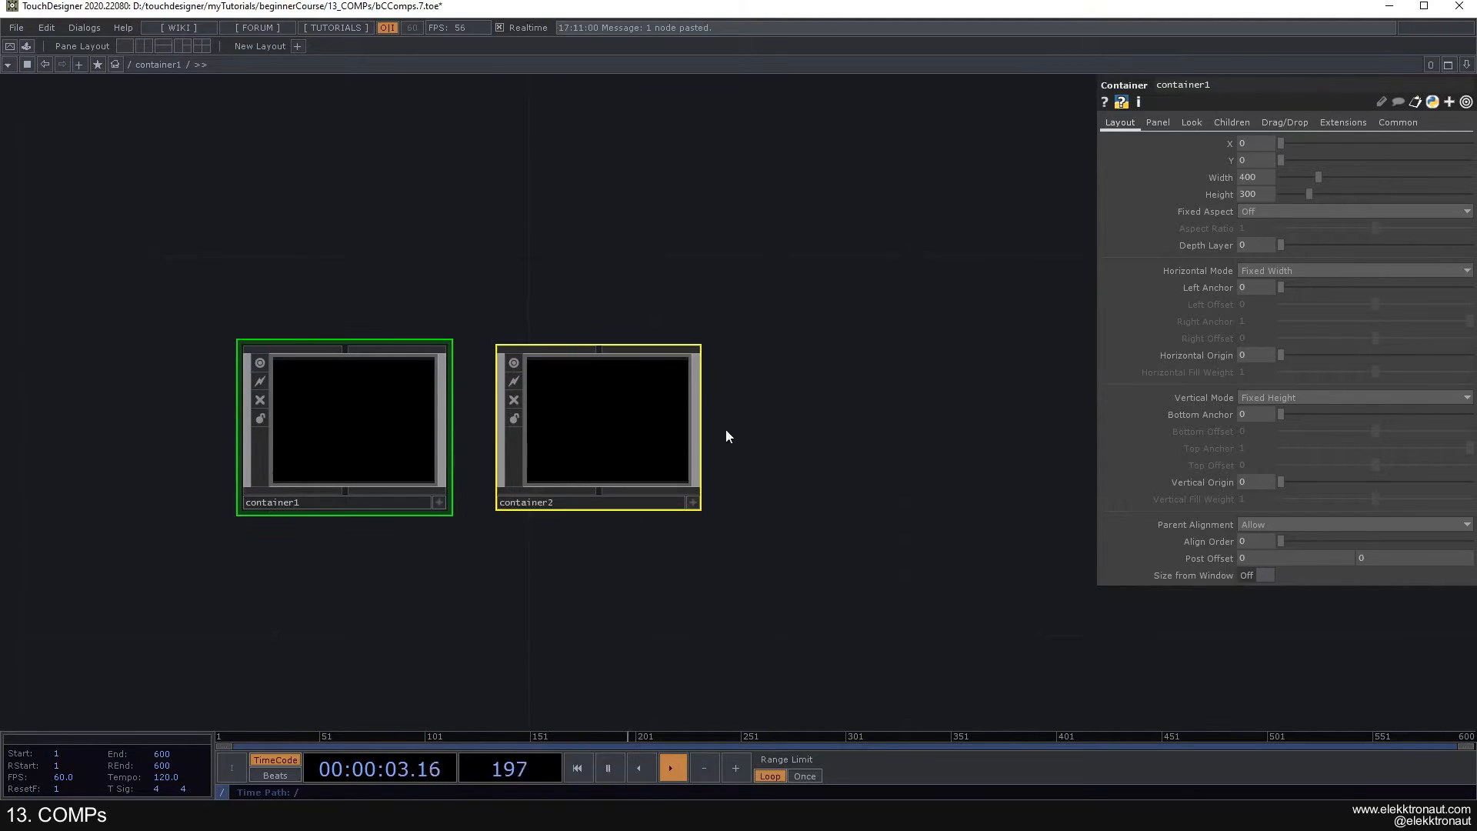
{"action": "type", "text": "1920"}
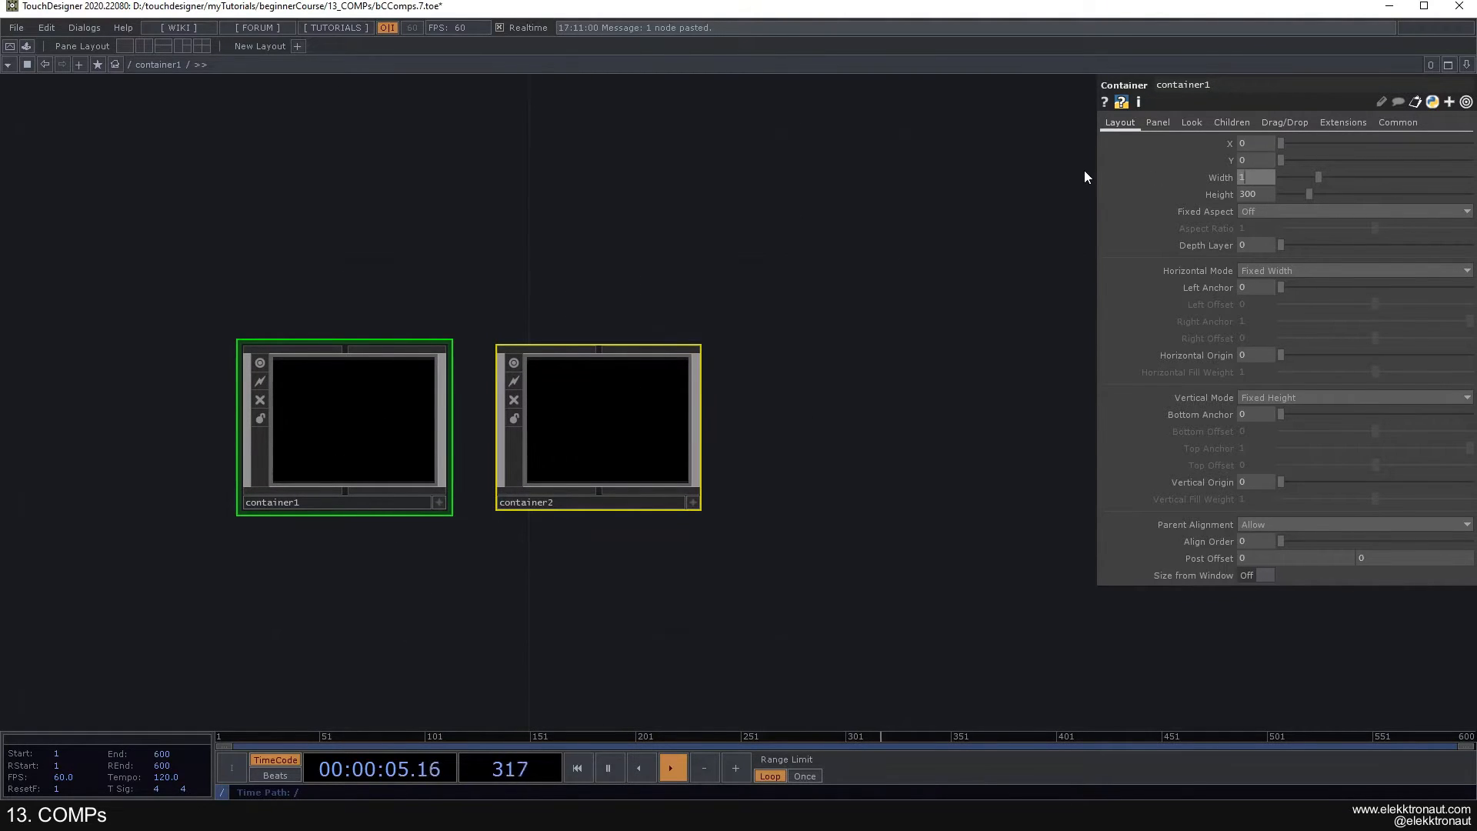
{"action": "key", "text": "Tab"}
{"action": "type", "text": "1080"}
{"action": "key", "text": "Return"}
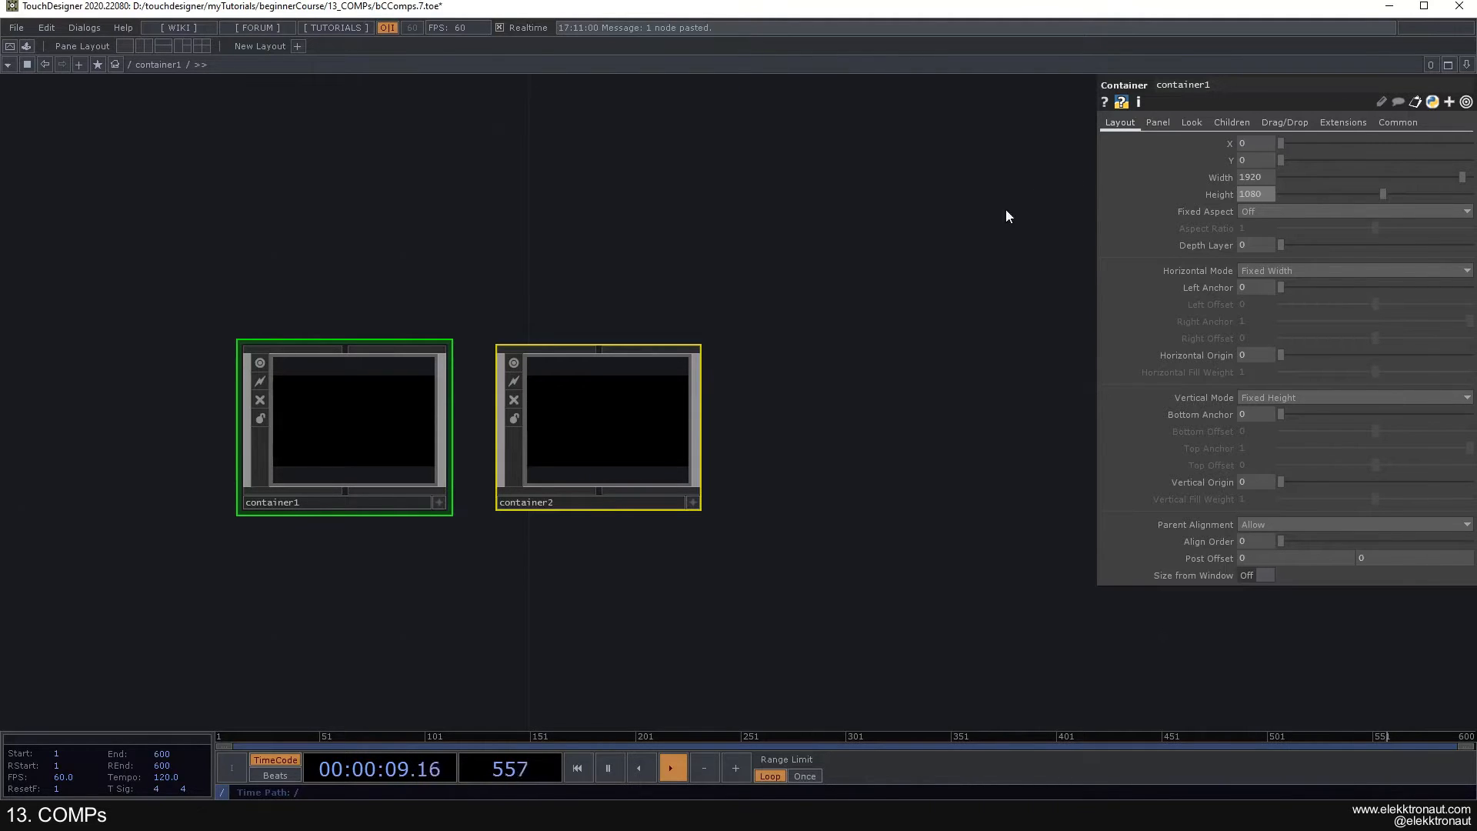
- Set the Background Alpha of both nested Containers to 1 and color the first one's background green (0.364, 1, 0)
{"action": "left_click", "coordinate": [1192, 124]}
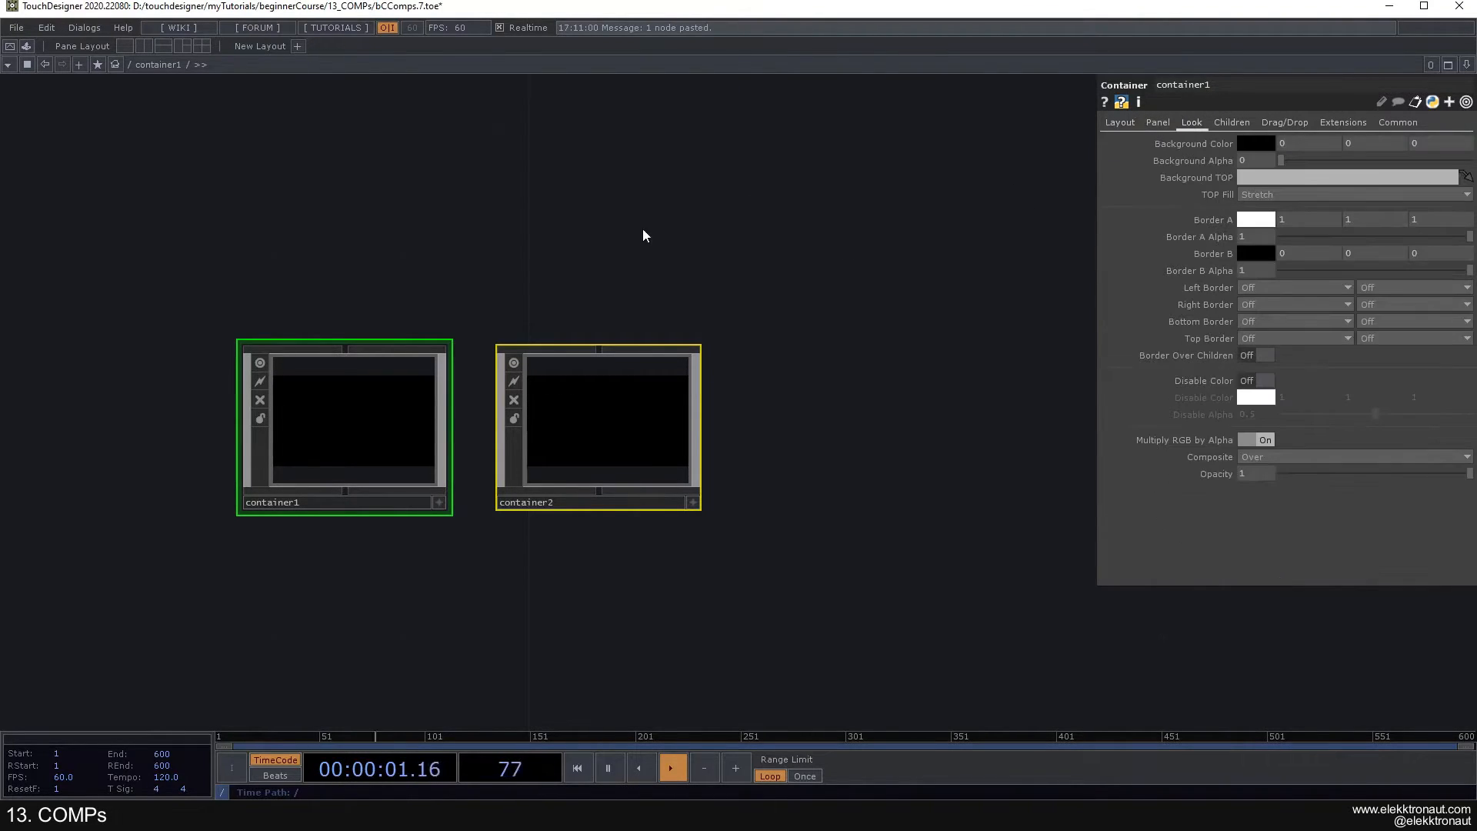
{"action": "left_click", "coordinate": [380, 393]}
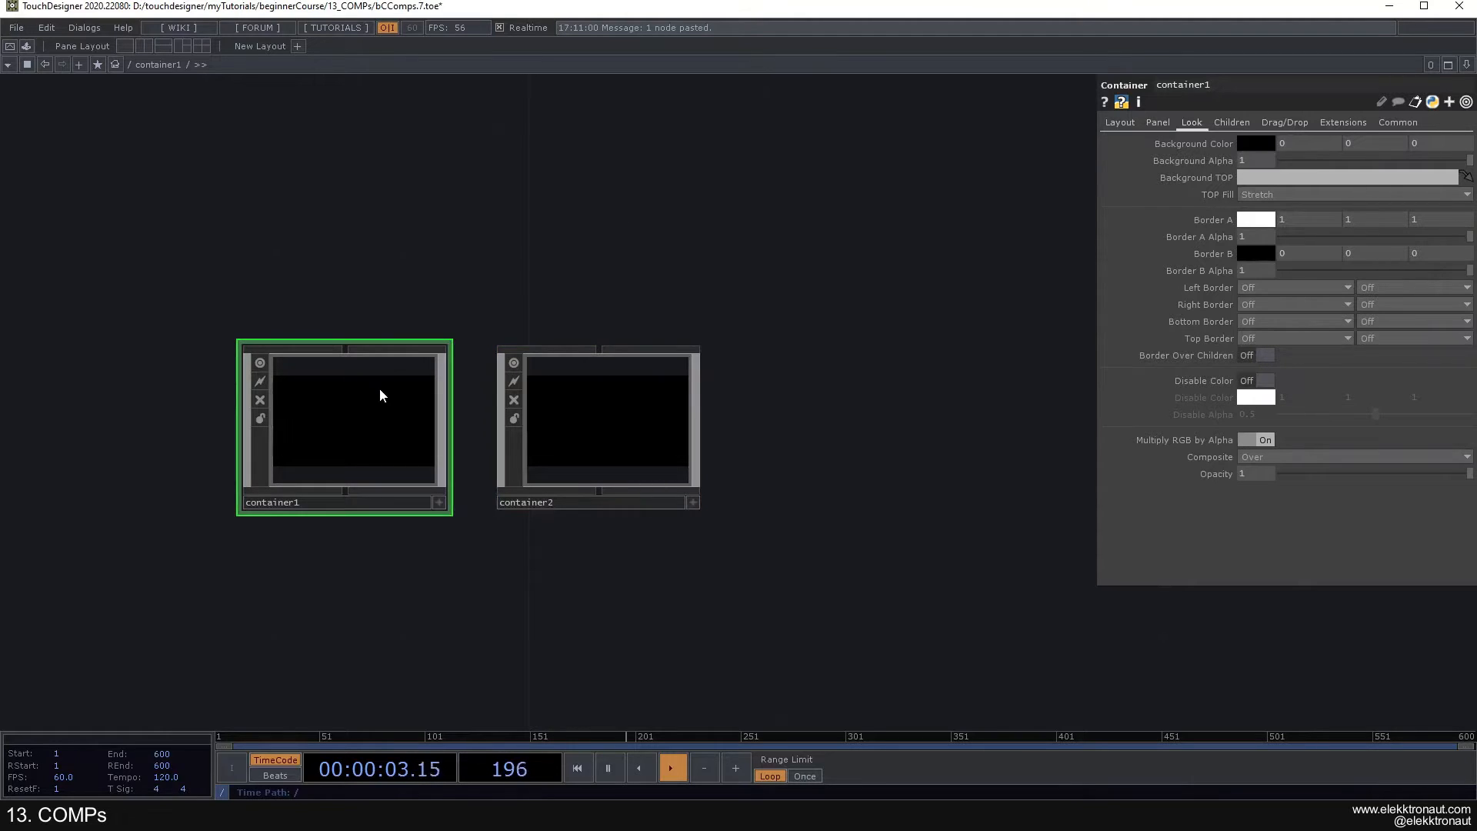
{"action": "left_click", "coordinate": [1262, 143]}
{"action": "left_click", "coordinate": [1289, 82]}
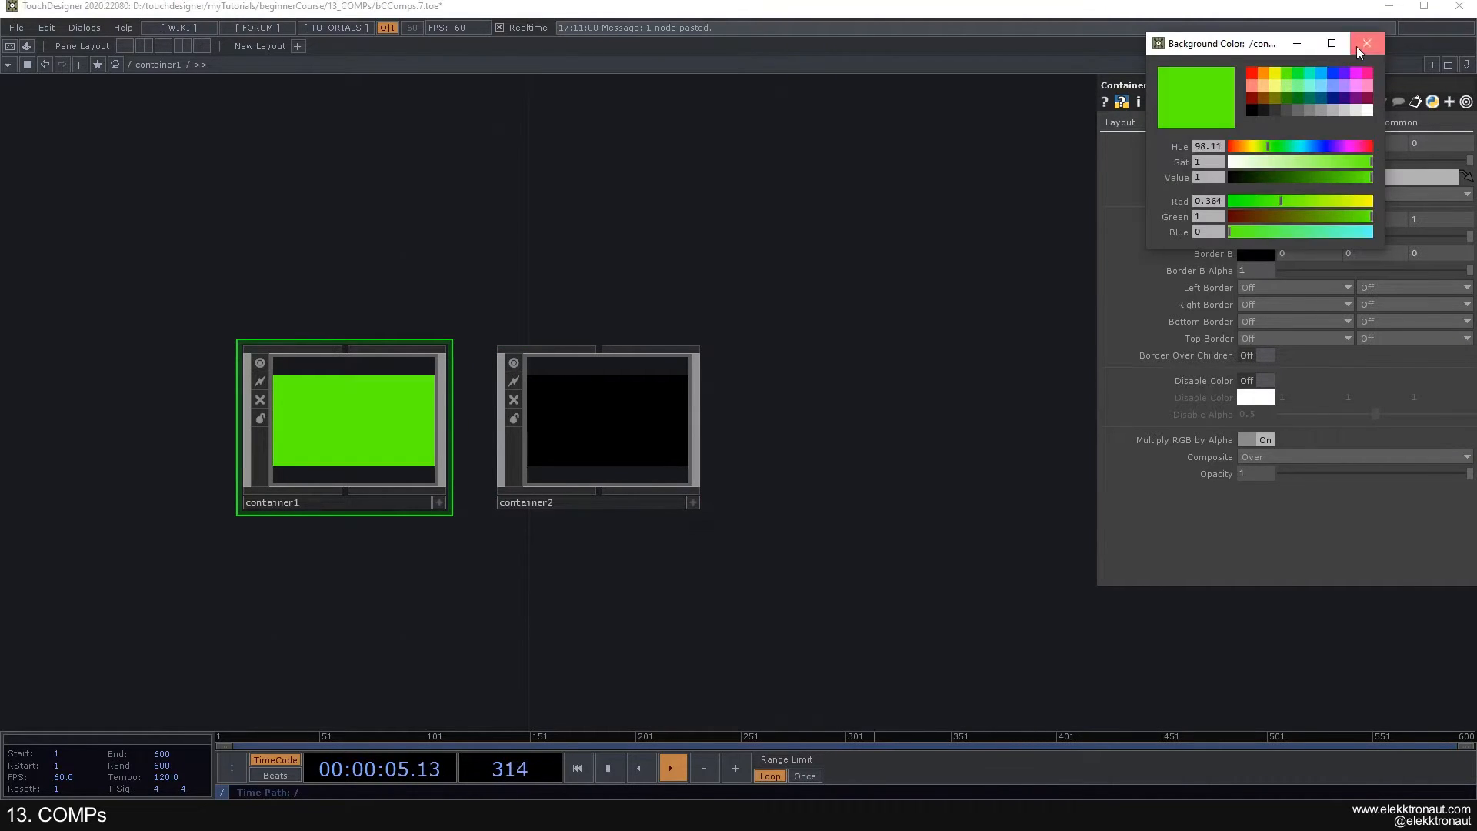
{"action": "left_click", "coordinate": [1367, 44]}
- Set the background color of the second nested Container, container2, to magenta (0.905882, 0, 1)
{"action": "left_click", "coordinate": [623, 427]}
{"action": "left_click", "coordinate": [1262, 143]}
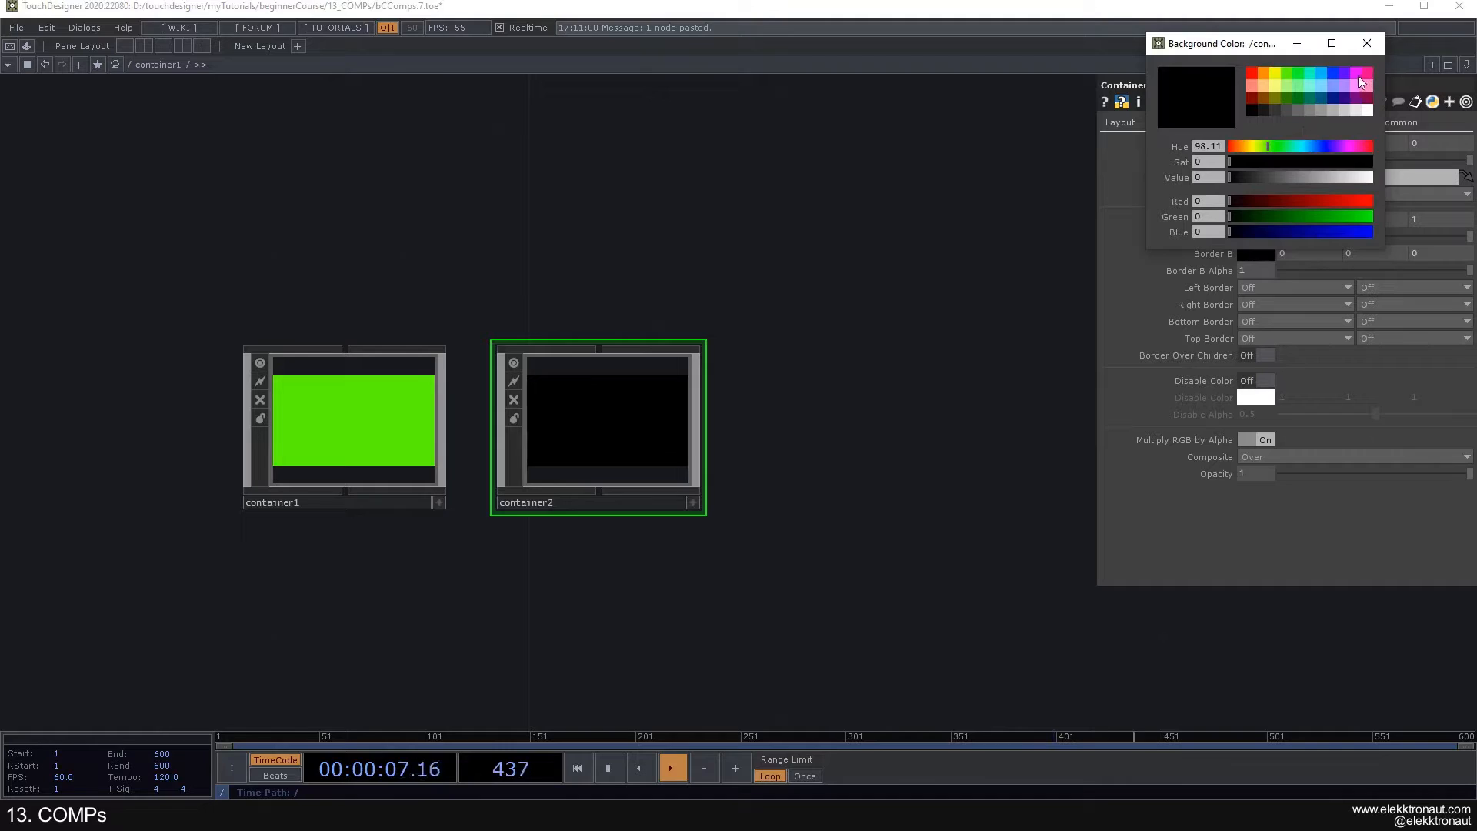
{"action": "left_click", "coordinate": [1361, 74]}
{"action": "left_click", "coordinate": [1368, 43]}
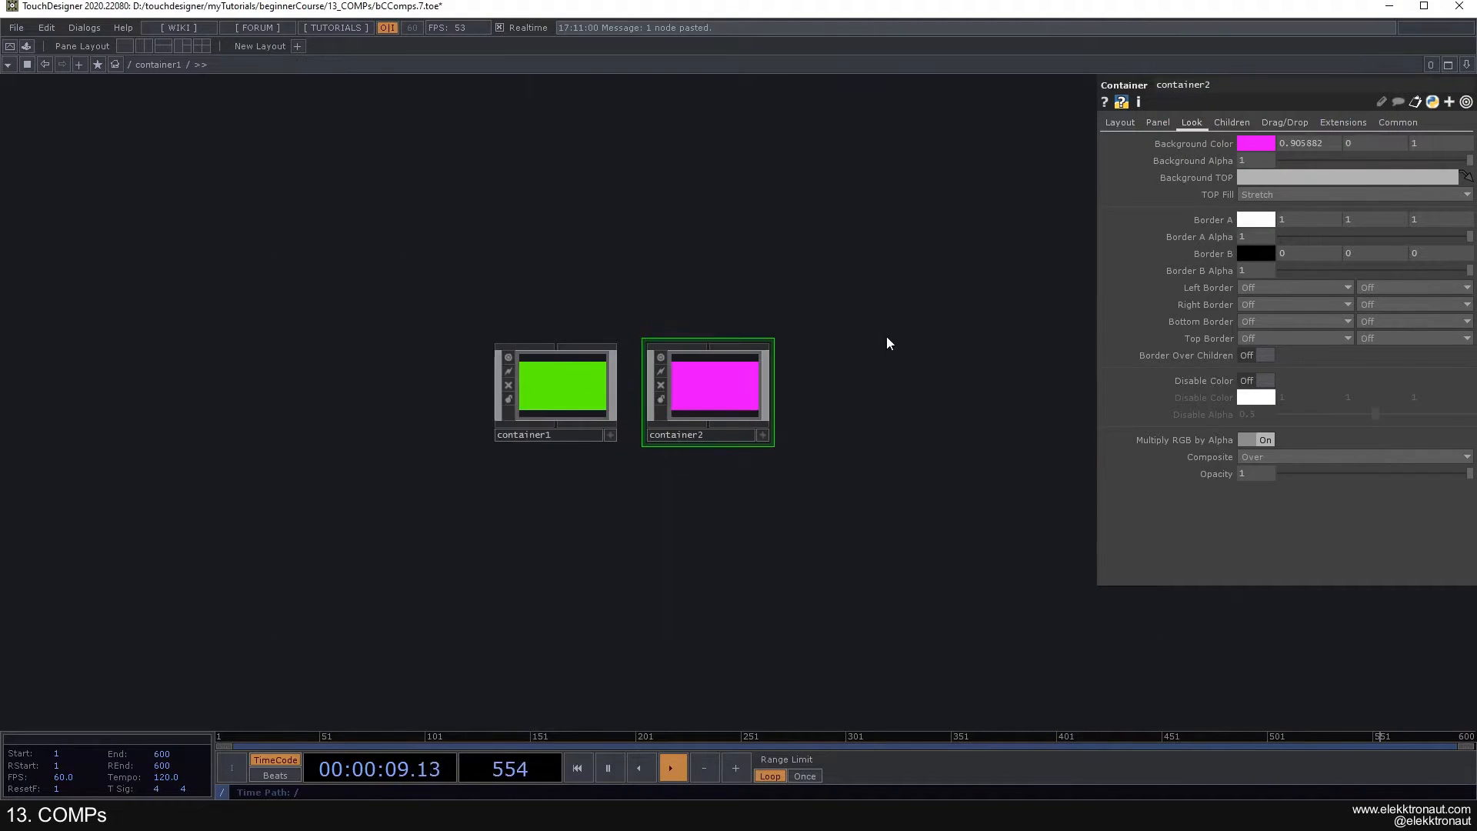
- Back at the root level, set the children alignment of the 3840-wide container1 to Left to Right
{"action": "key", "text": "u"}
{"action": "left_click", "coordinate": [1229, 122]}
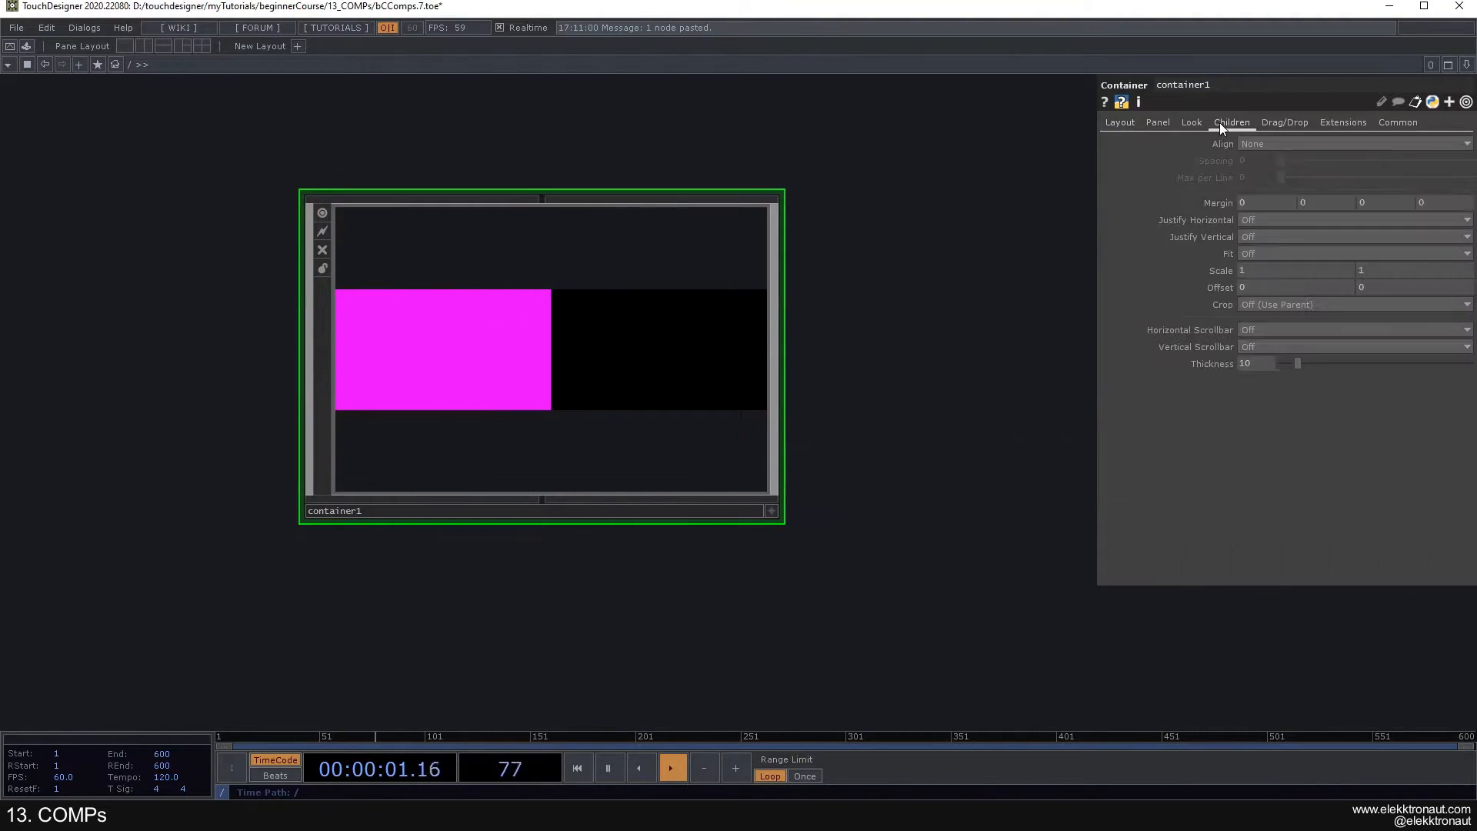
{"action": "left_click", "coordinate": [1256, 143]}
{"action": "left_click", "coordinate": [1265, 172]}
{"action": "scroll", "coordinate": [897, 287], "scroll_direction": "down", "scroll_amount": 5}
{"action": "scroll", "coordinate": [779, 296], "scroll_direction": "up", "scroll_amount": 2}
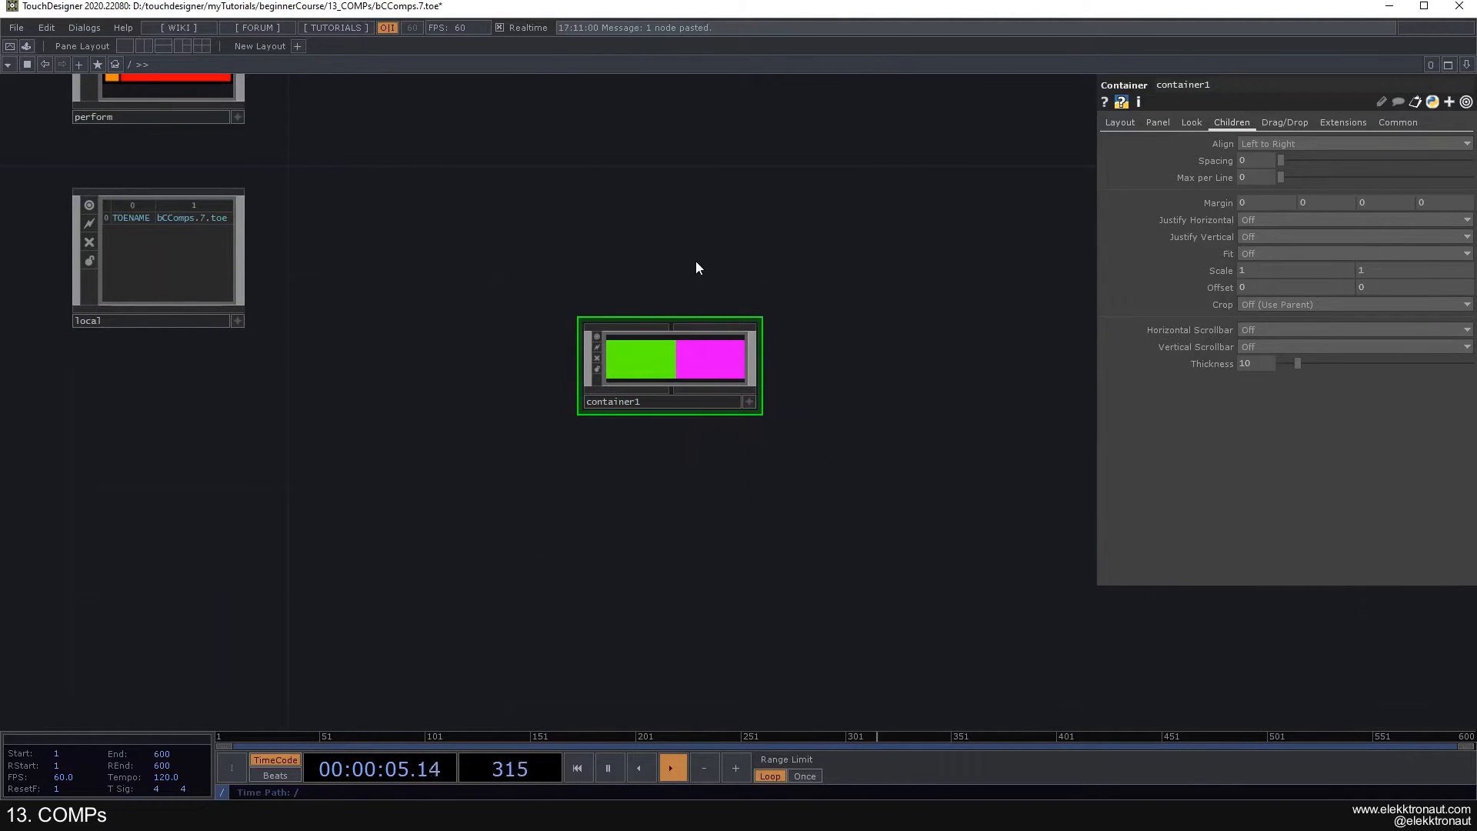
- Assign the root-level container1 as the perform window's operator and preview it in perform mode
{"action": "left_click_drag", "start_coordinate": [704, 259], "coordinate": [795, 453]}
{"action": "left_click_drag", "start_coordinate": [780, 548], "coordinate": [231, 220]}
{"action": "left_click", "coordinate": [280, 221]}
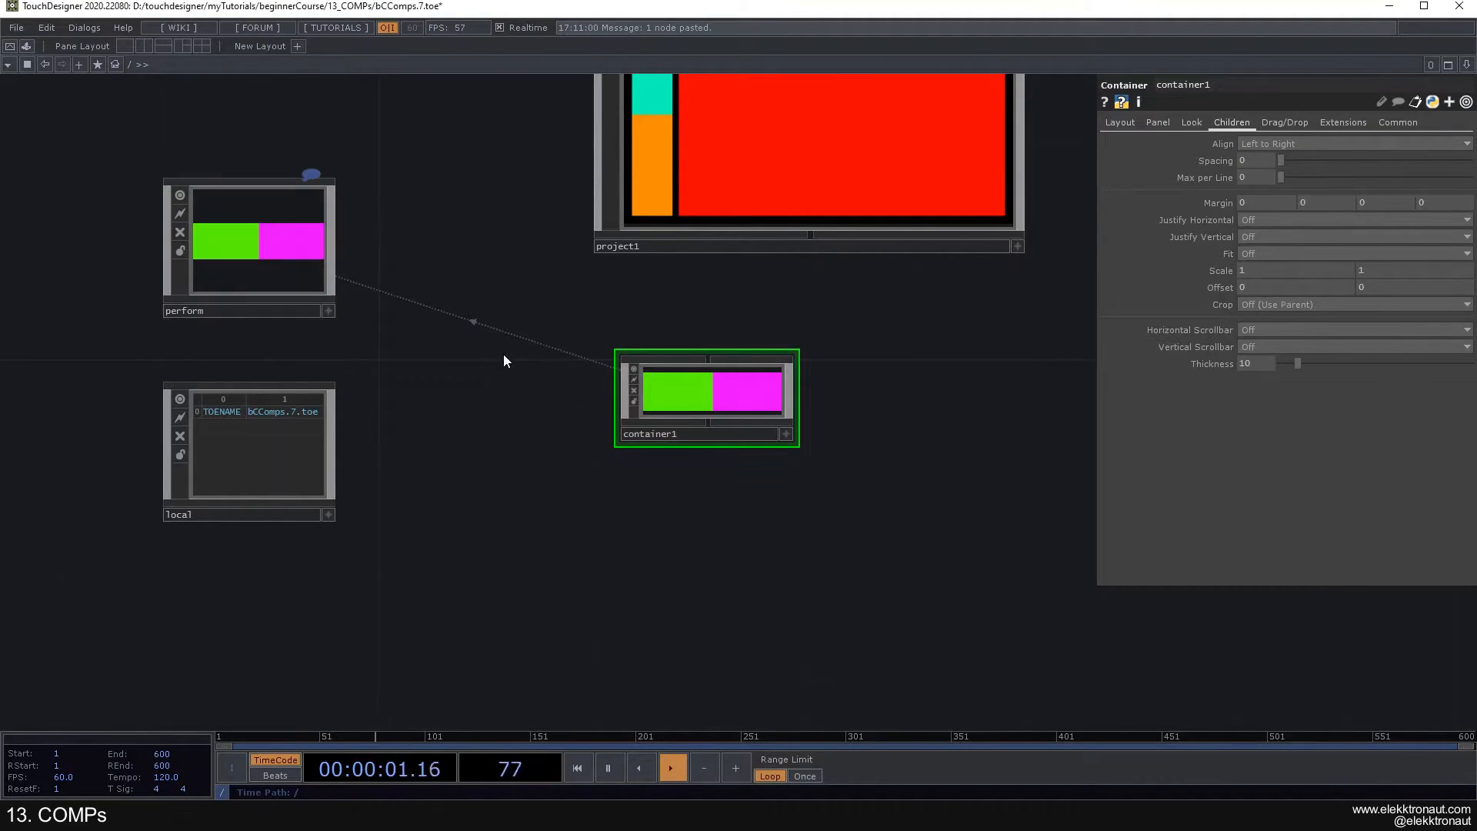
{"action": "scroll", "coordinate": [504, 355], "scroll_direction": "down", "scroll_amount": 3}
{"action": "key", "text": "F1"}
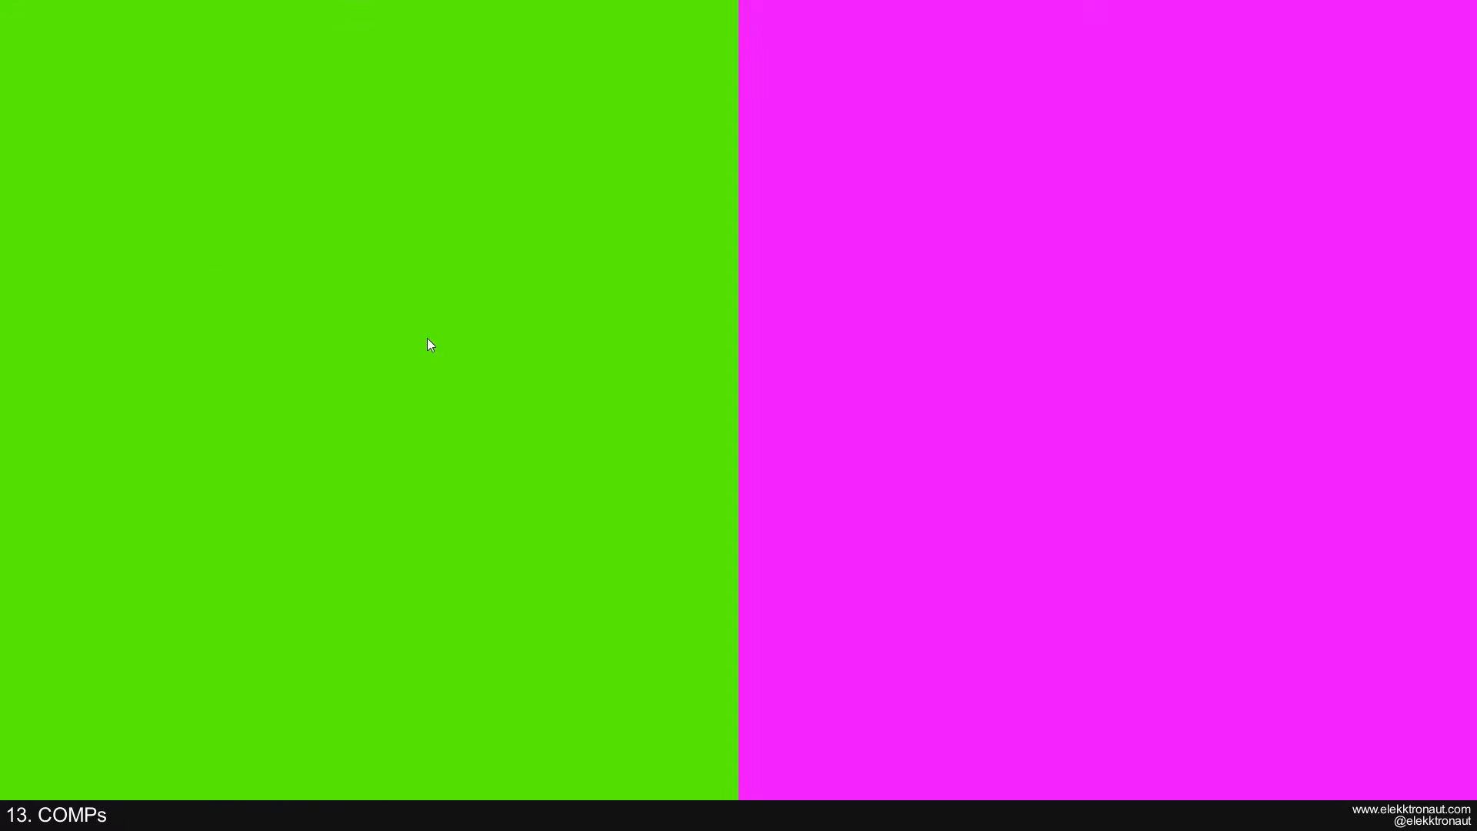
{"action": "key", "text": "Escape"}
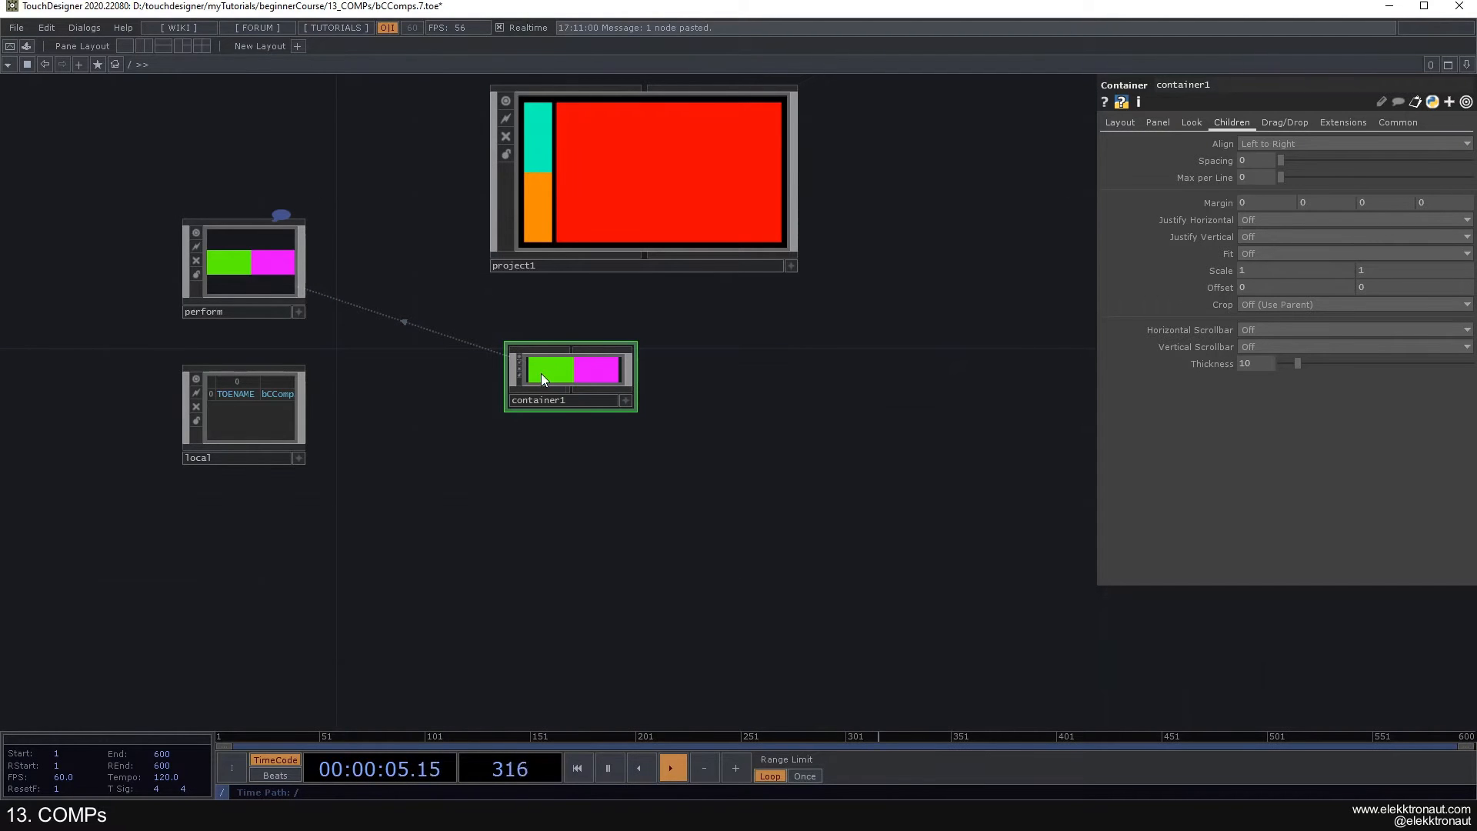
- Set the perform window's Justify Horizontal to Left and preview the output in perform mode
{"action": "scroll", "coordinate": [542, 373], "scroll_direction": "up", "scroll_amount": 3}
{"action": "left_click", "coordinate": [1120, 124]}
{"action": "left_click_drag", "start_coordinate": [868, 329], "coordinate": [919, 284]}
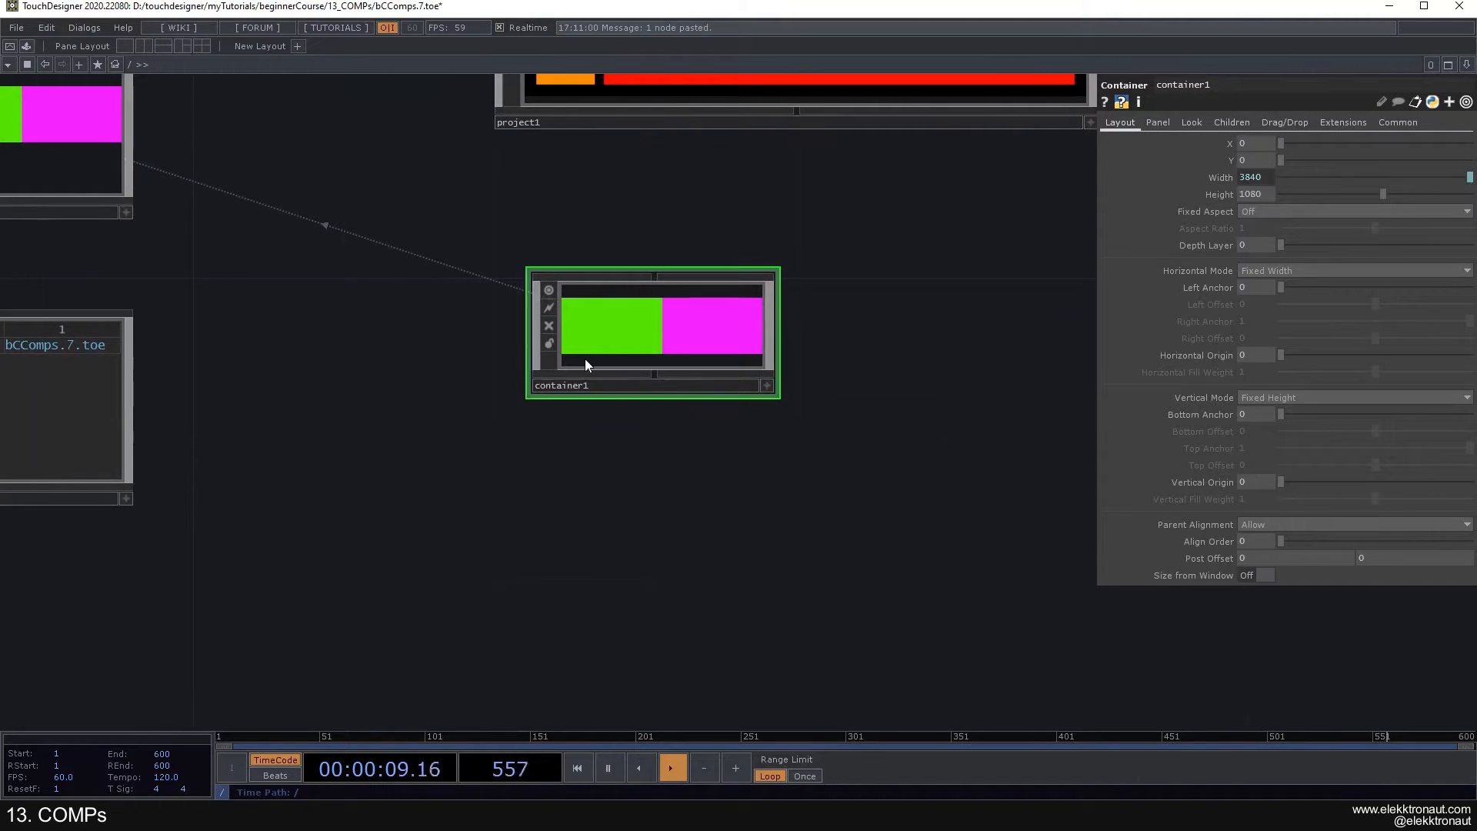
{"action": "scroll", "coordinate": [582, 360], "scroll_direction": "up", "scroll_amount": 5}
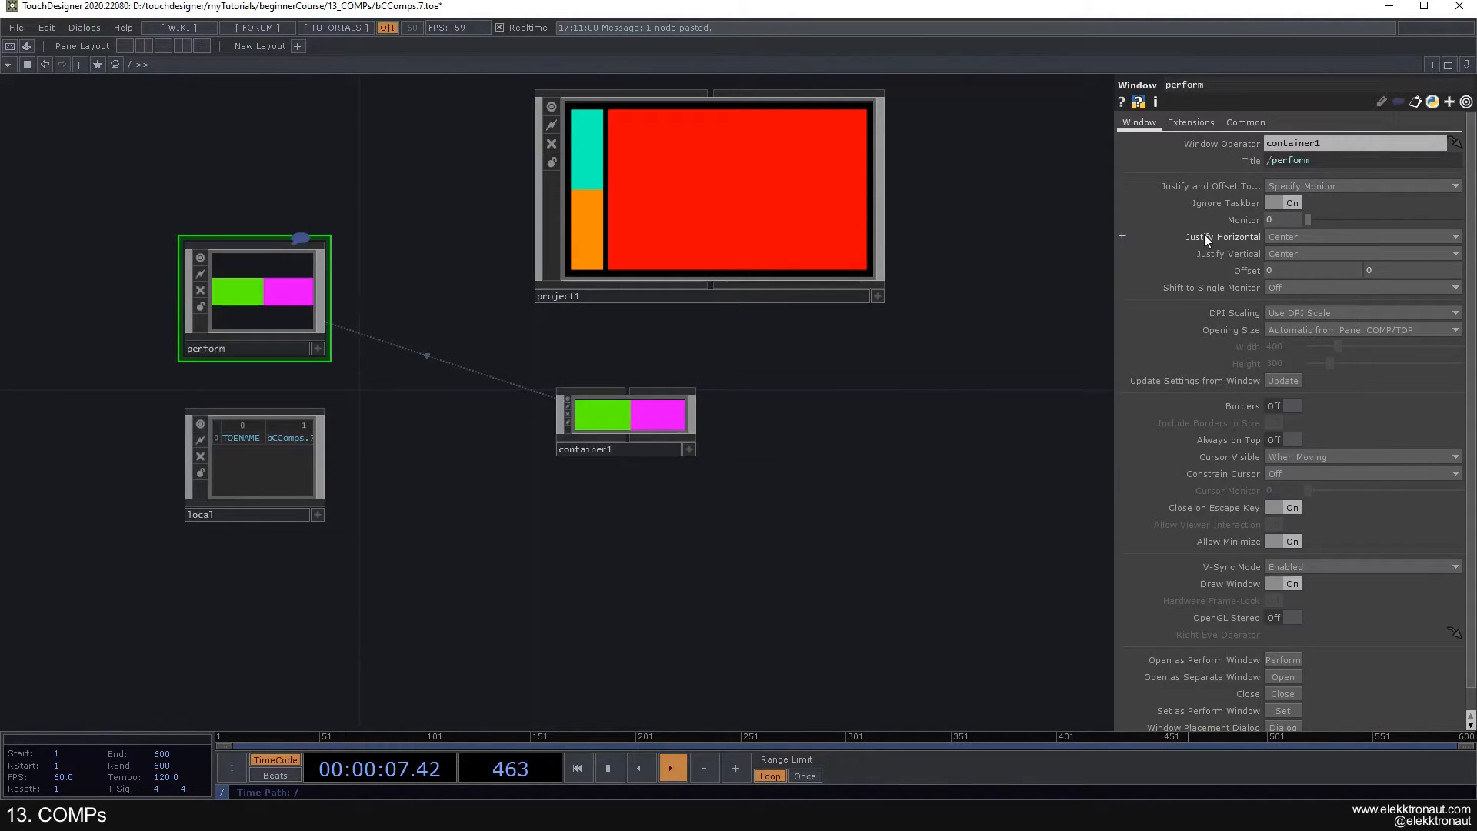
{"action": "left_click", "coordinate": [1299, 235]}
{"action": "left_click", "coordinate": [1294, 248]}
{"action": "key", "text": "F1"}
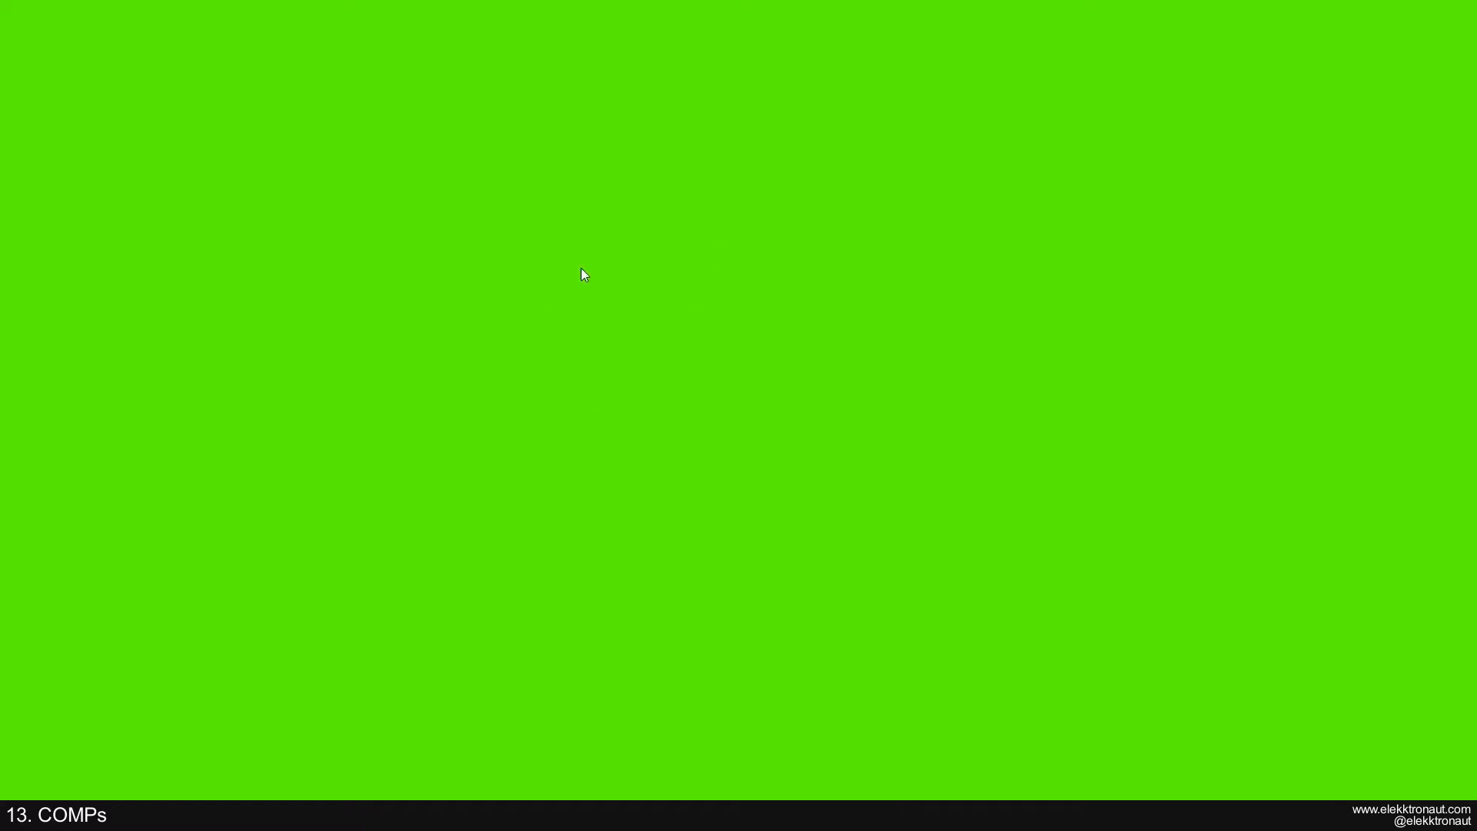
{"action": "key", "text": "Escape"}
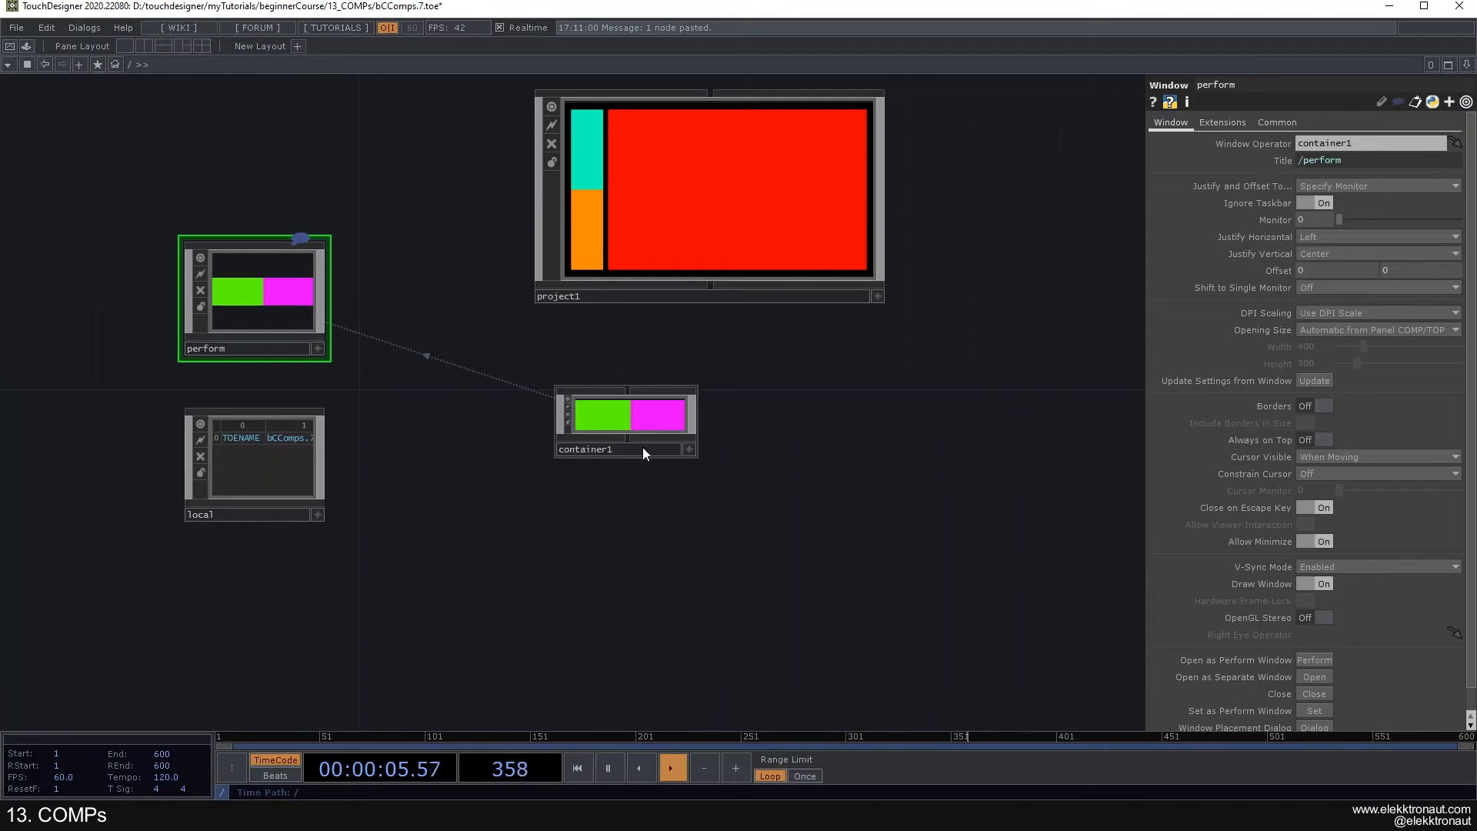
- Examine how the root-level container1 combines its green and magenta halves across the double-width panel
{"action": "scroll", "coordinate": [564, 372], "scroll_direction": "up", "scroll_amount": 3}
{"action": "scroll", "coordinate": [564, 372], "scroll_direction": "up", "scroll_amount": 2}
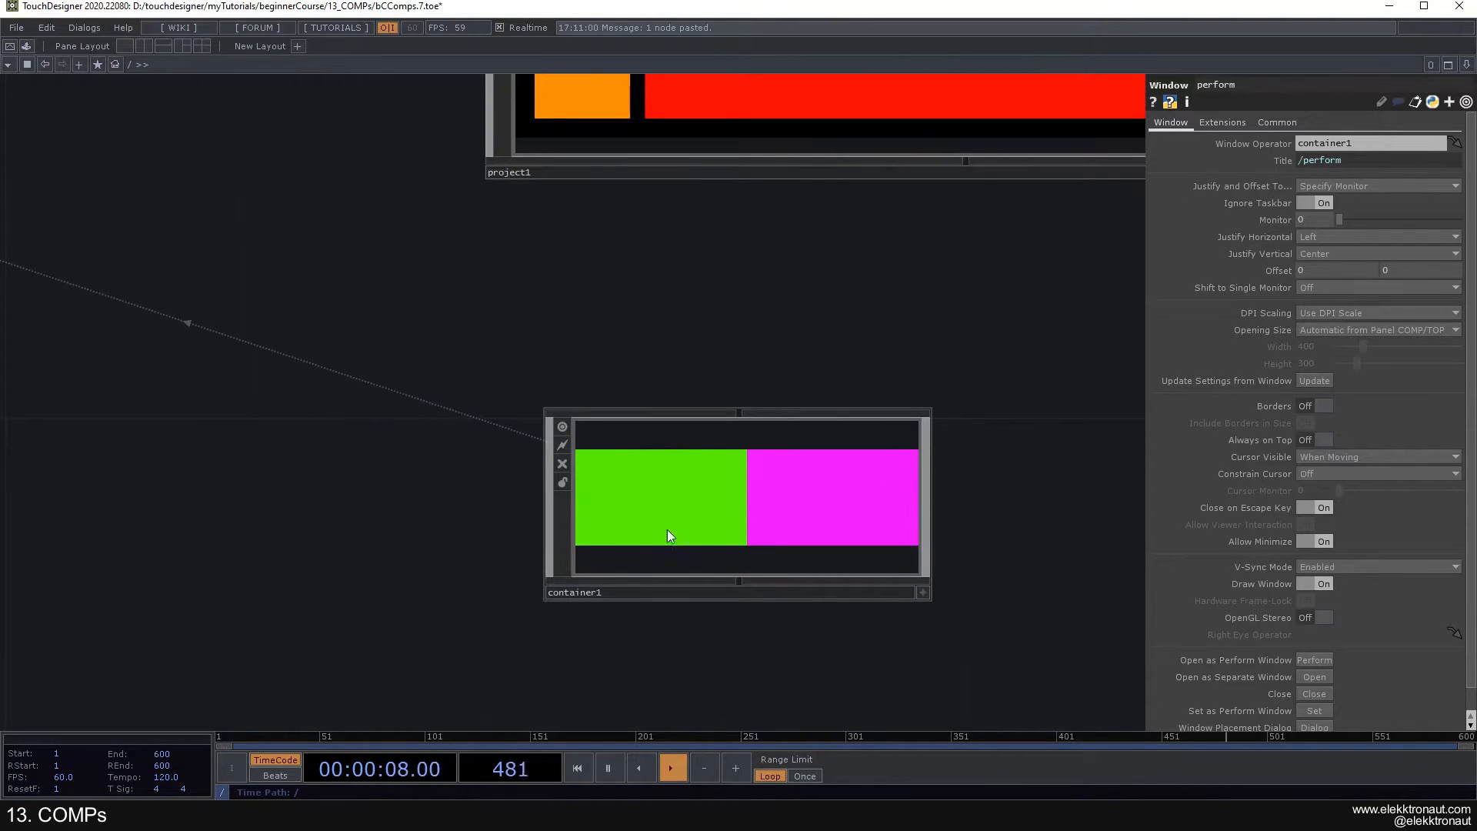
{"action": "scroll", "coordinate": [860, 512], "scroll_direction": "down", "scroll_amount": 5}
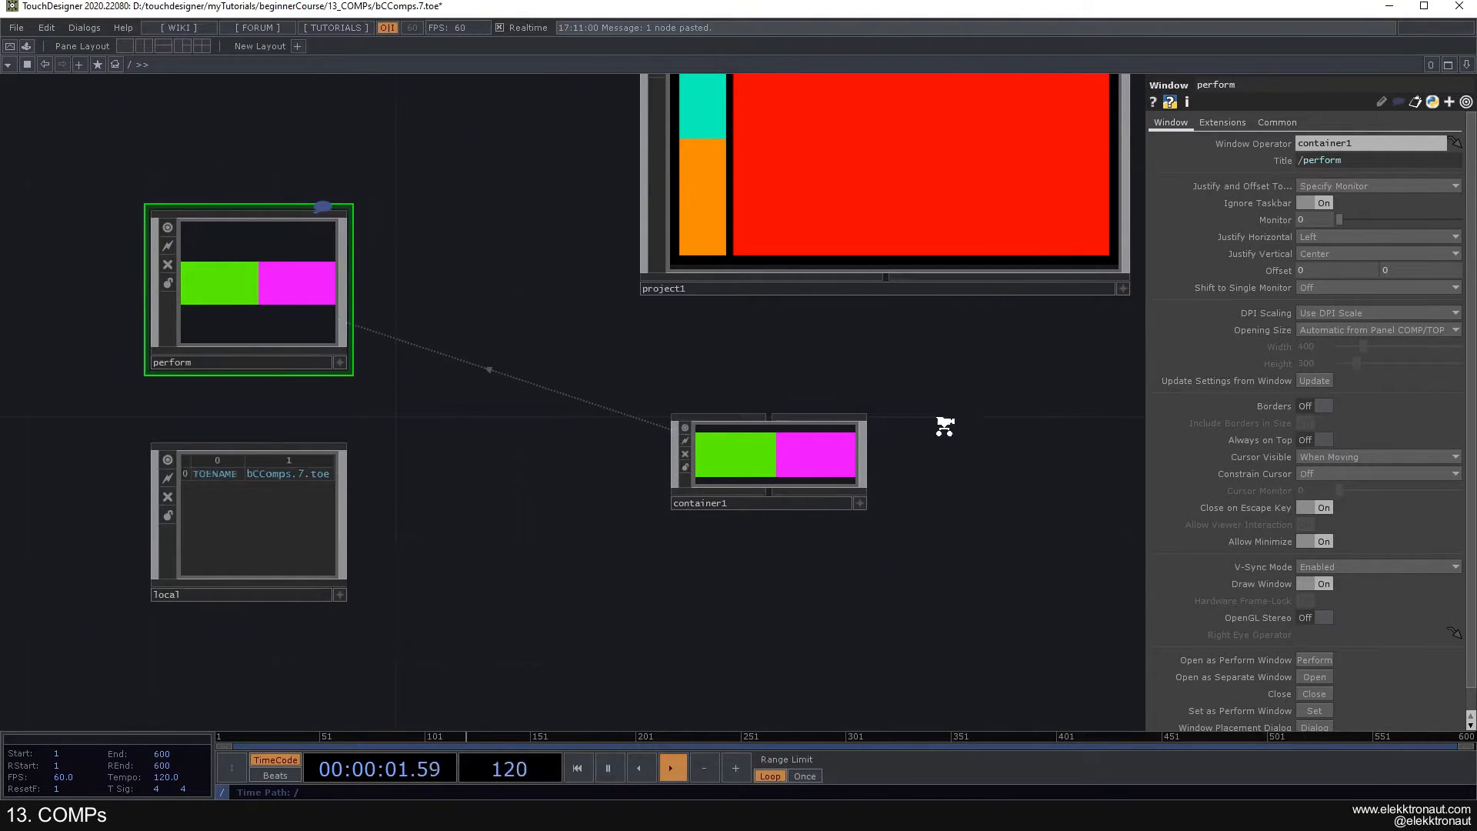
{"action": "scroll", "coordinate": [885, 396], "scroll_direction": "down", "scroll_amount": 3}
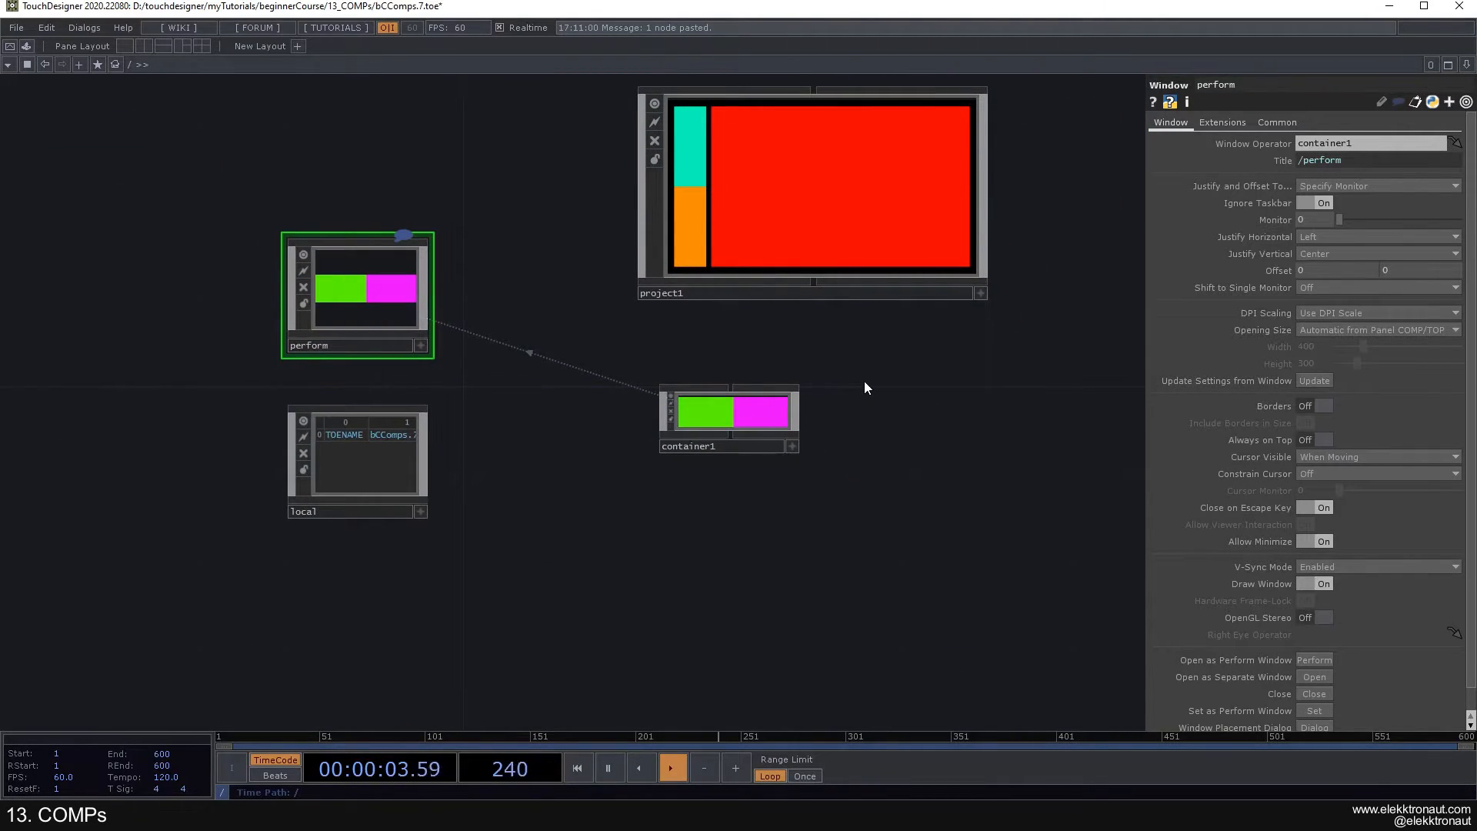
{"action": "scroll", "coordinate": [742, 416], "scroll_direction": "up", "scroll_amount": 5}
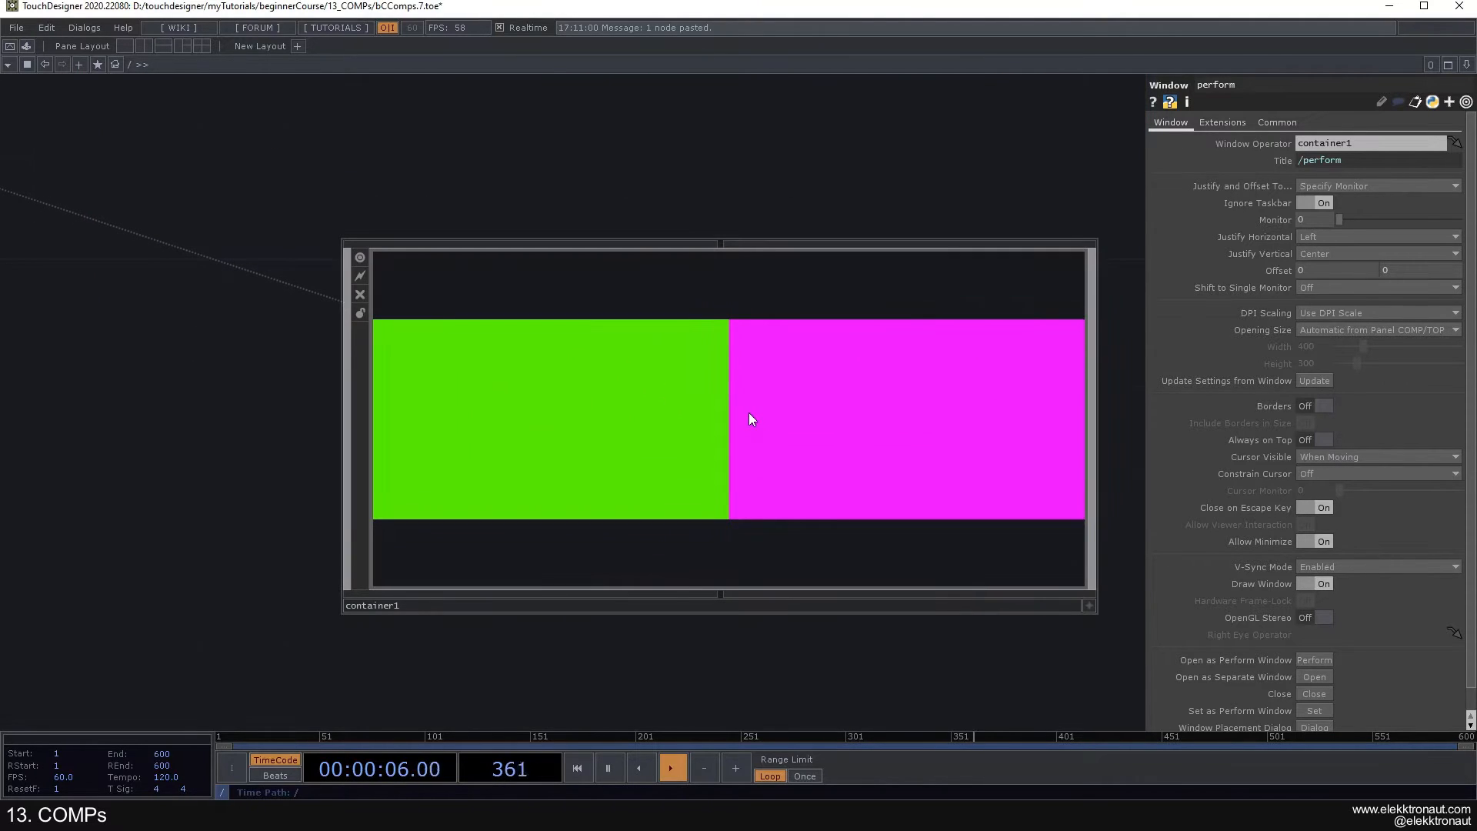
{"action": "scroll", "coordinate": [723, 422], "scroll_direction": "down", "scroll_amount": 3}
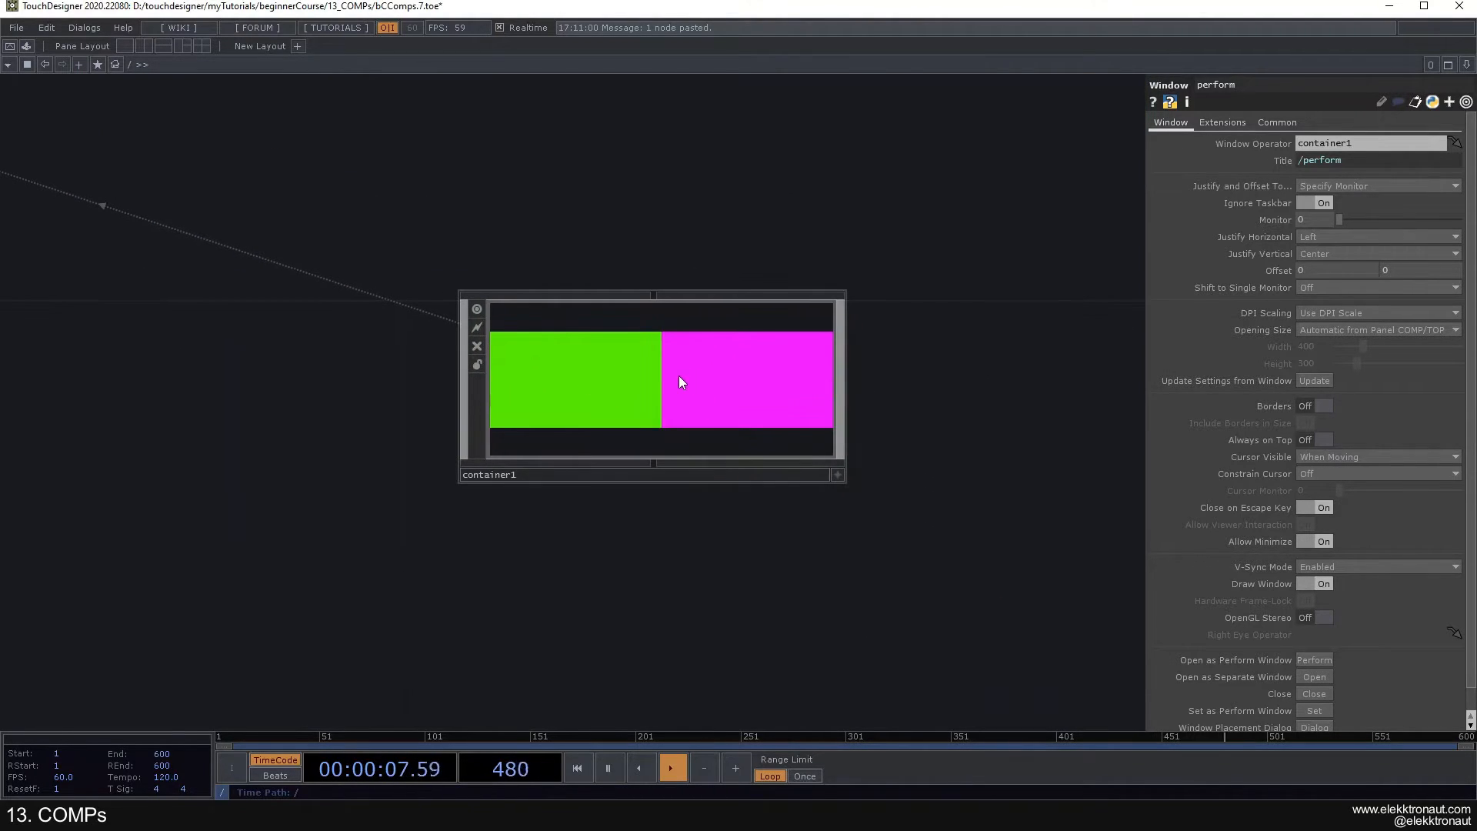
{"action": "scroll", "coordinate": [631, 370], "scroll_direction": "up", "scroll_amount": 2}
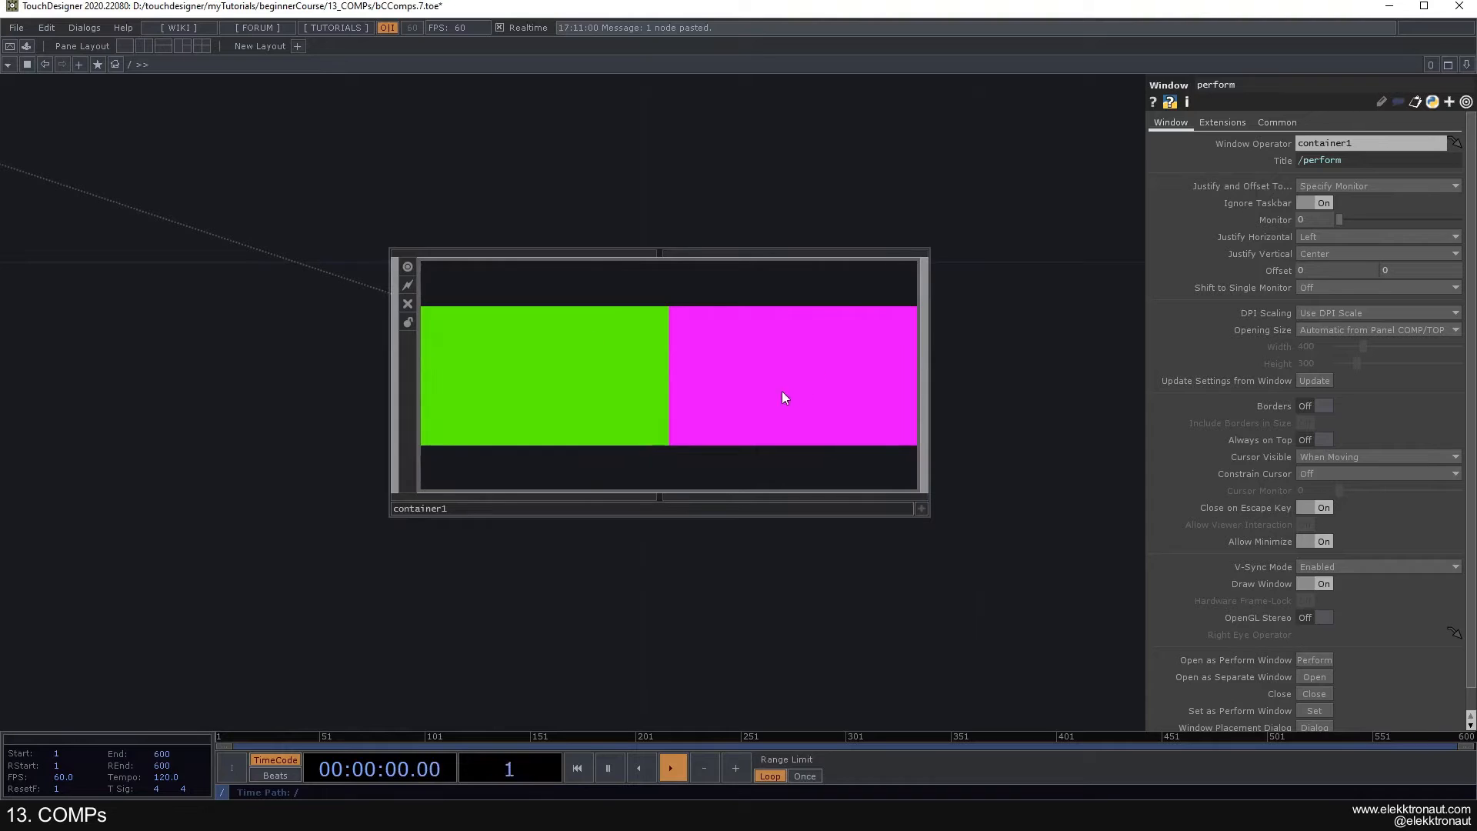
{"action": "scroll", "coordinate": [696, 394], "scroll_direction": "up", "scroll_amount": 5}
- Inspect the layout sizes of both nested Containers, and return to the root level to review the perform window's settings
{"action": "left_click_drag", "start_coordinate": [685, 538], "coordinate": [668, 590]}
{"action": "left_click", "coordinate": [509, 387]}
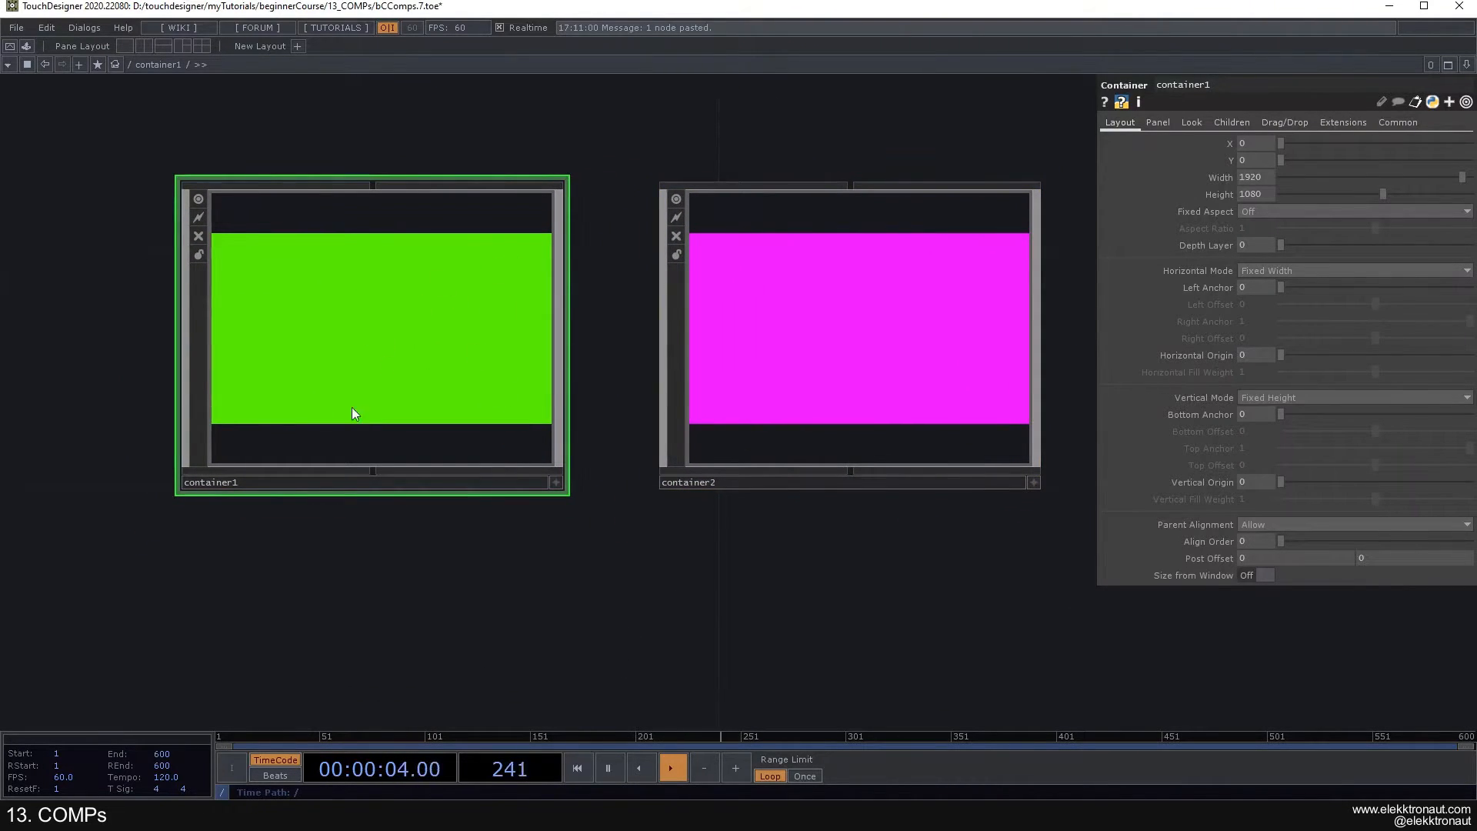
{"action": "left_click", "coordinate": [825, 331]}
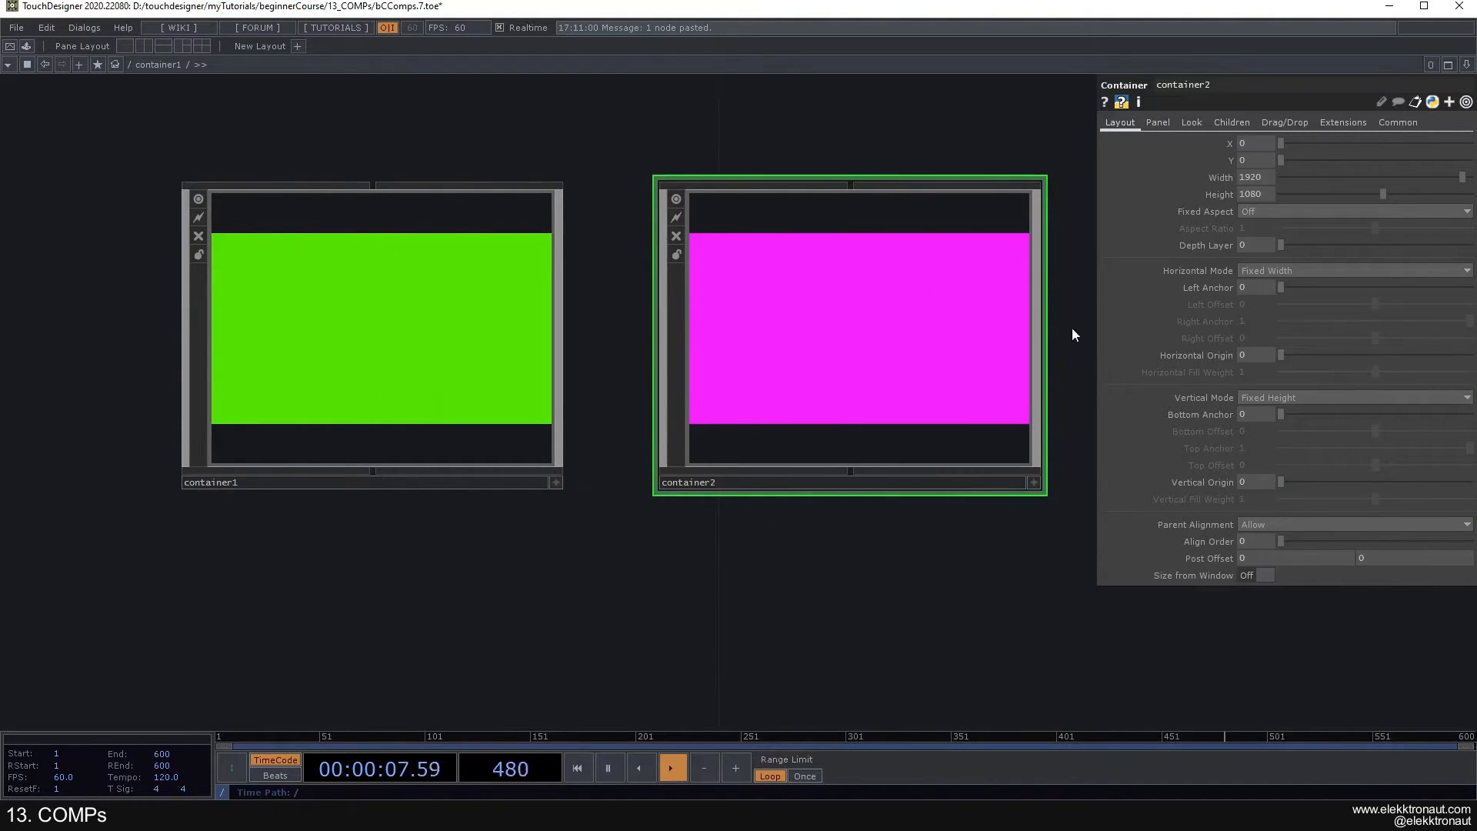
{"action": "scroll", "coordinate": [852, 376], "scroll_direction": "down", "scroll_amount": 3}
{"action": "scroll", "coordinate": [851, 367], "scroll_direction": "down", "scroll_amount": 5}
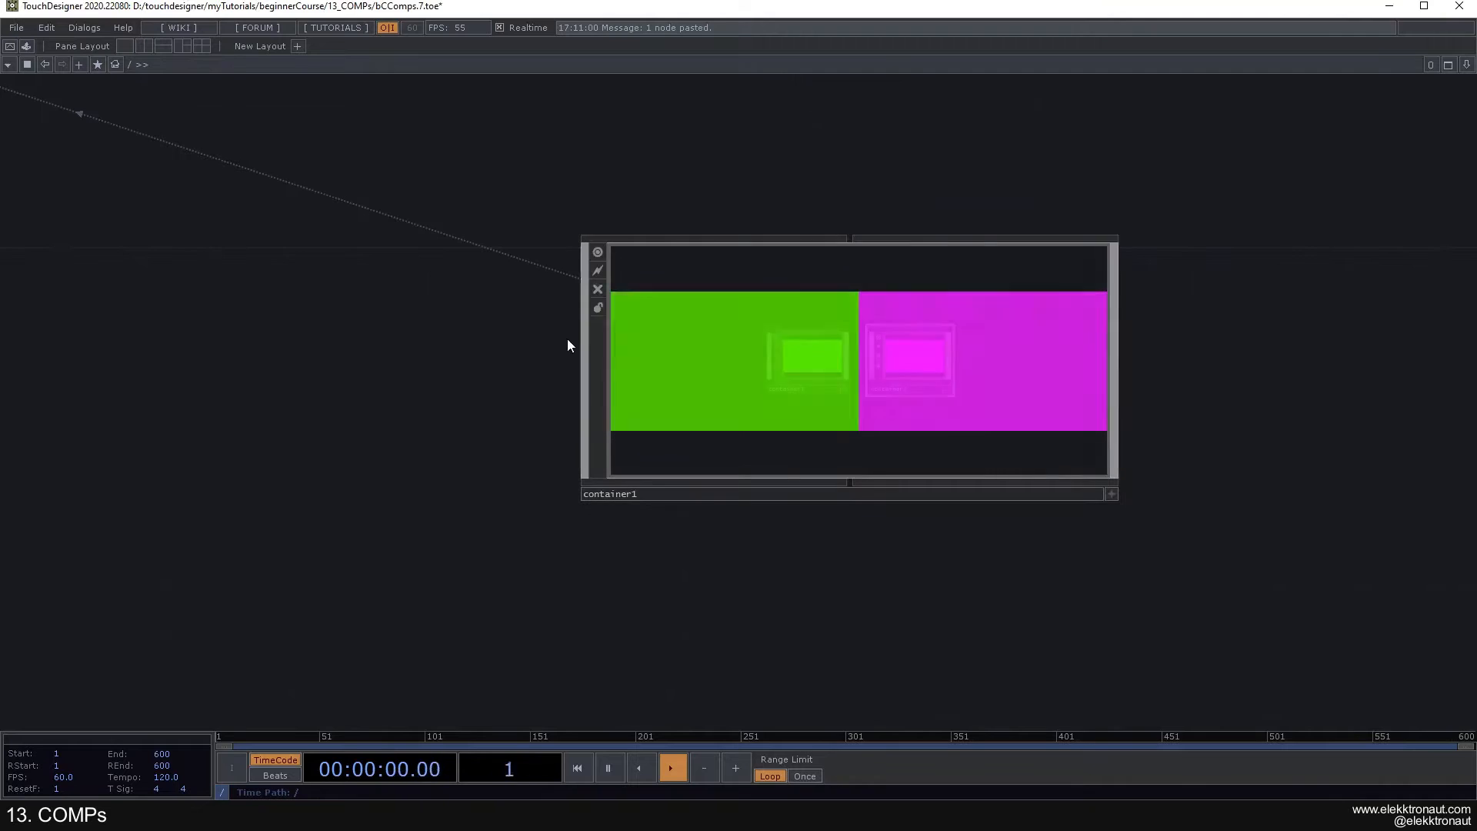
{"action": "left_click_drag", "start_coordinate": [710, 332], "coordinate": [465, 432]}
{"action": "scroll", "coordinate": [527, 428], "scroll_direction": "up", "scroll_amount": 2}
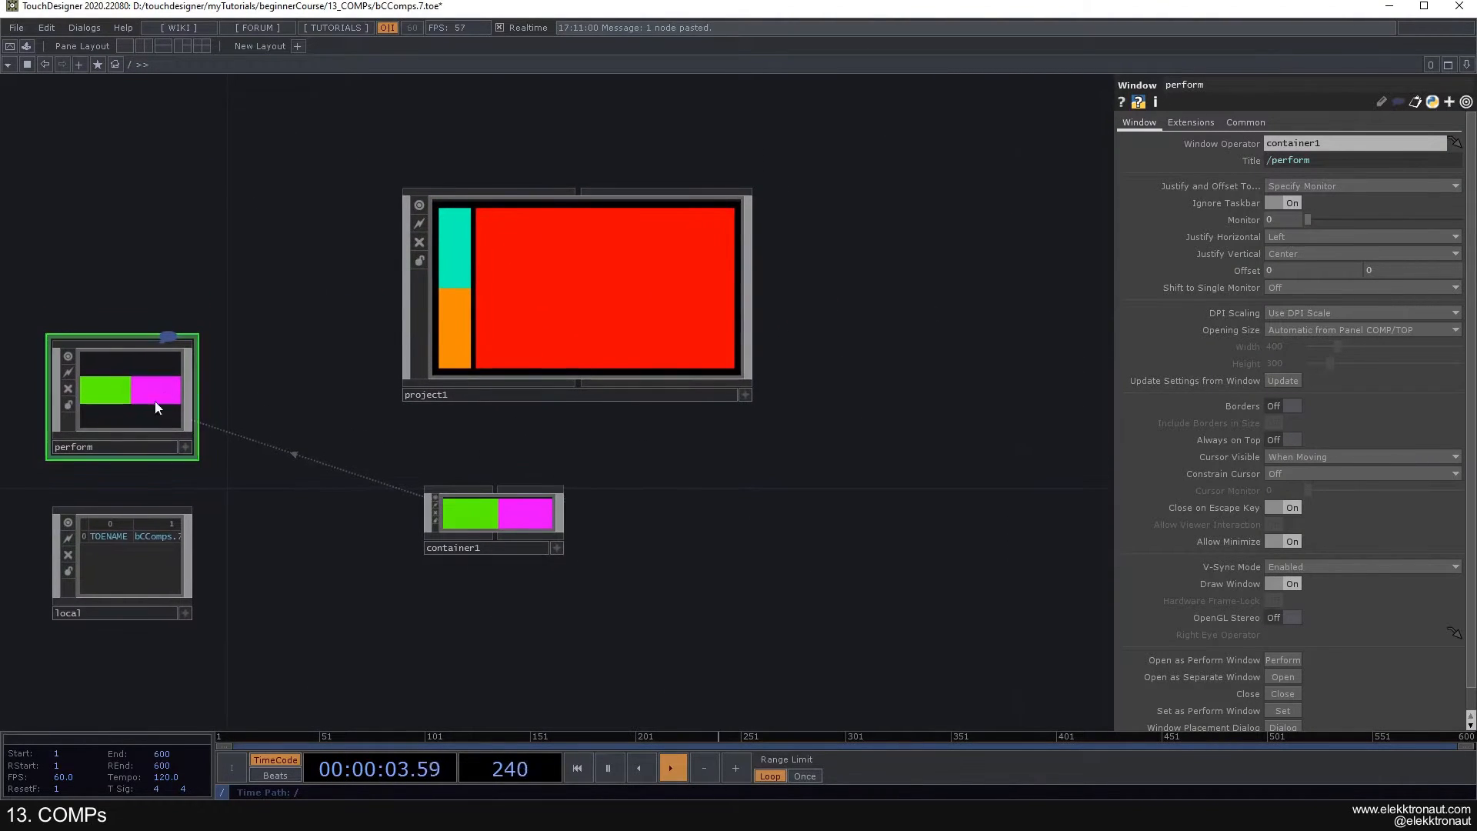
- Assign project1 as the perform window's operator and delete the root-level container1
{"action": "left_click_drag", "start_coordinate": [576, 305], "coordinate": [151, 358]}
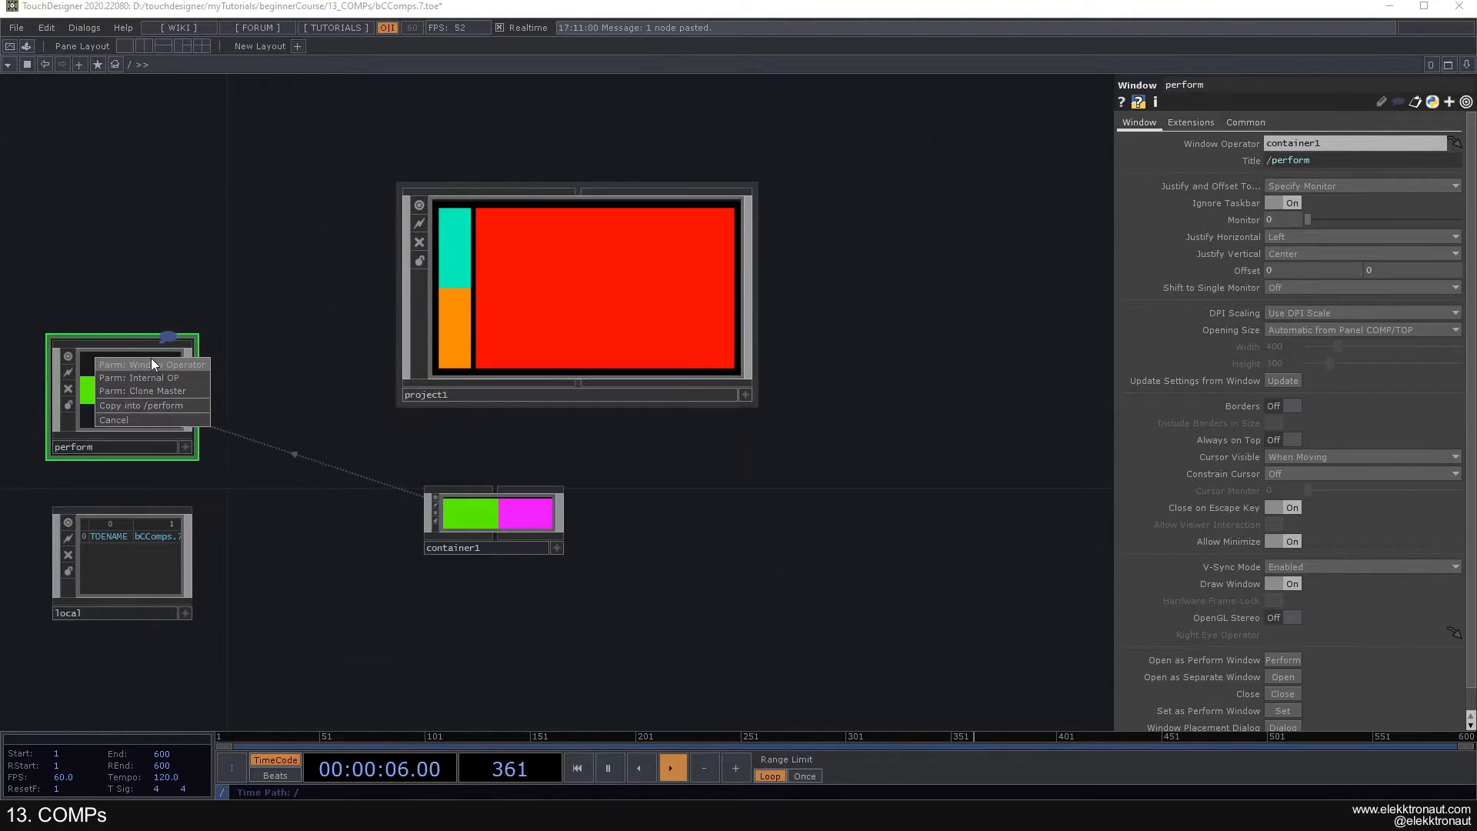
{"action": "left_click", "coordinate": [154, 366]}
{"action": "left_click", "coordinate": [523, 516]}
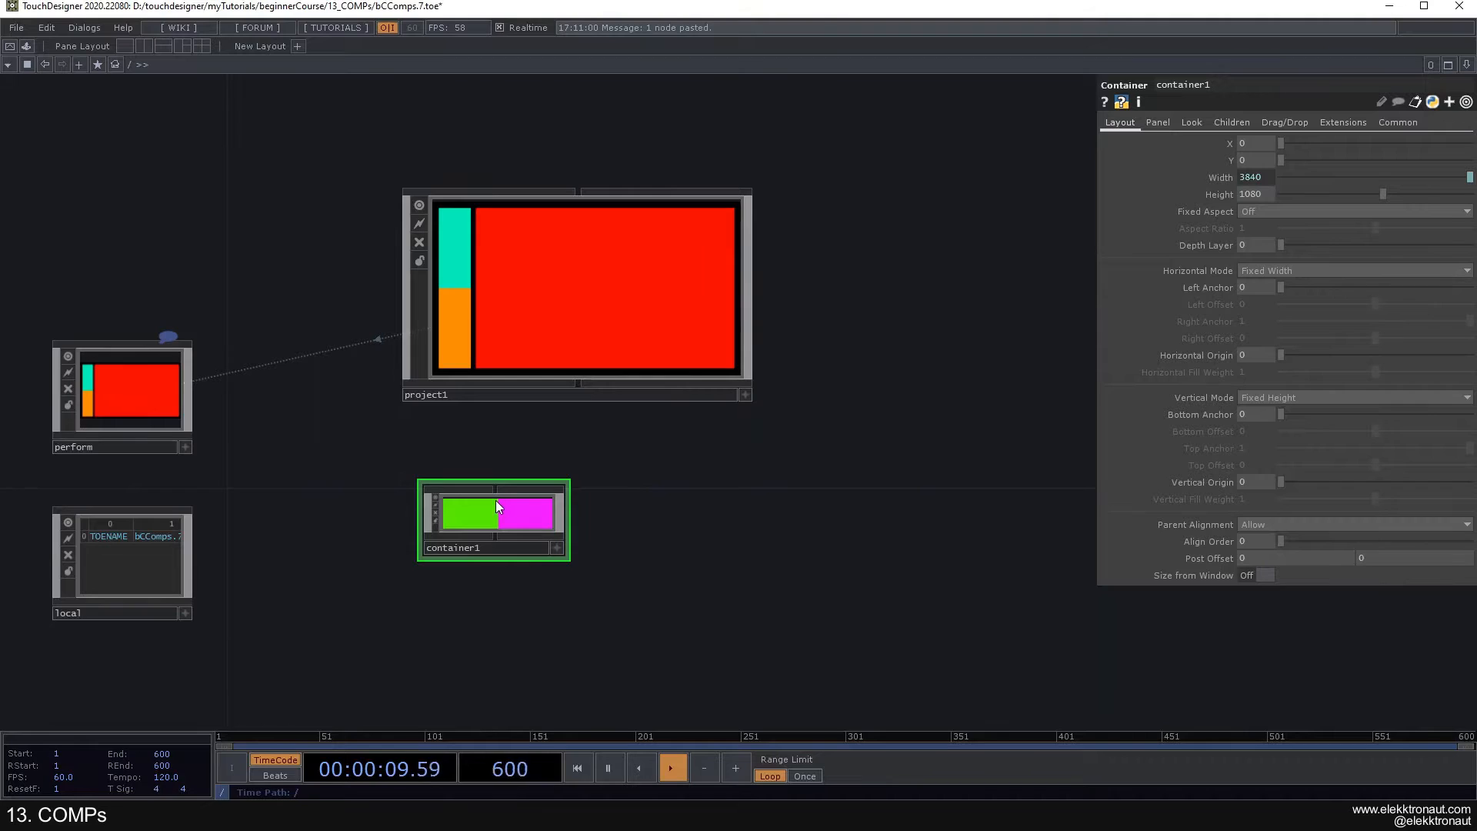
{"action": "key", "text": "Delete"}
- Examine project1's sidebar and main area layout up close and preview it in perform mode
{"action": "left_click_drag", "start_coordinate": [482, 495], "coordinate": [471, 552]}
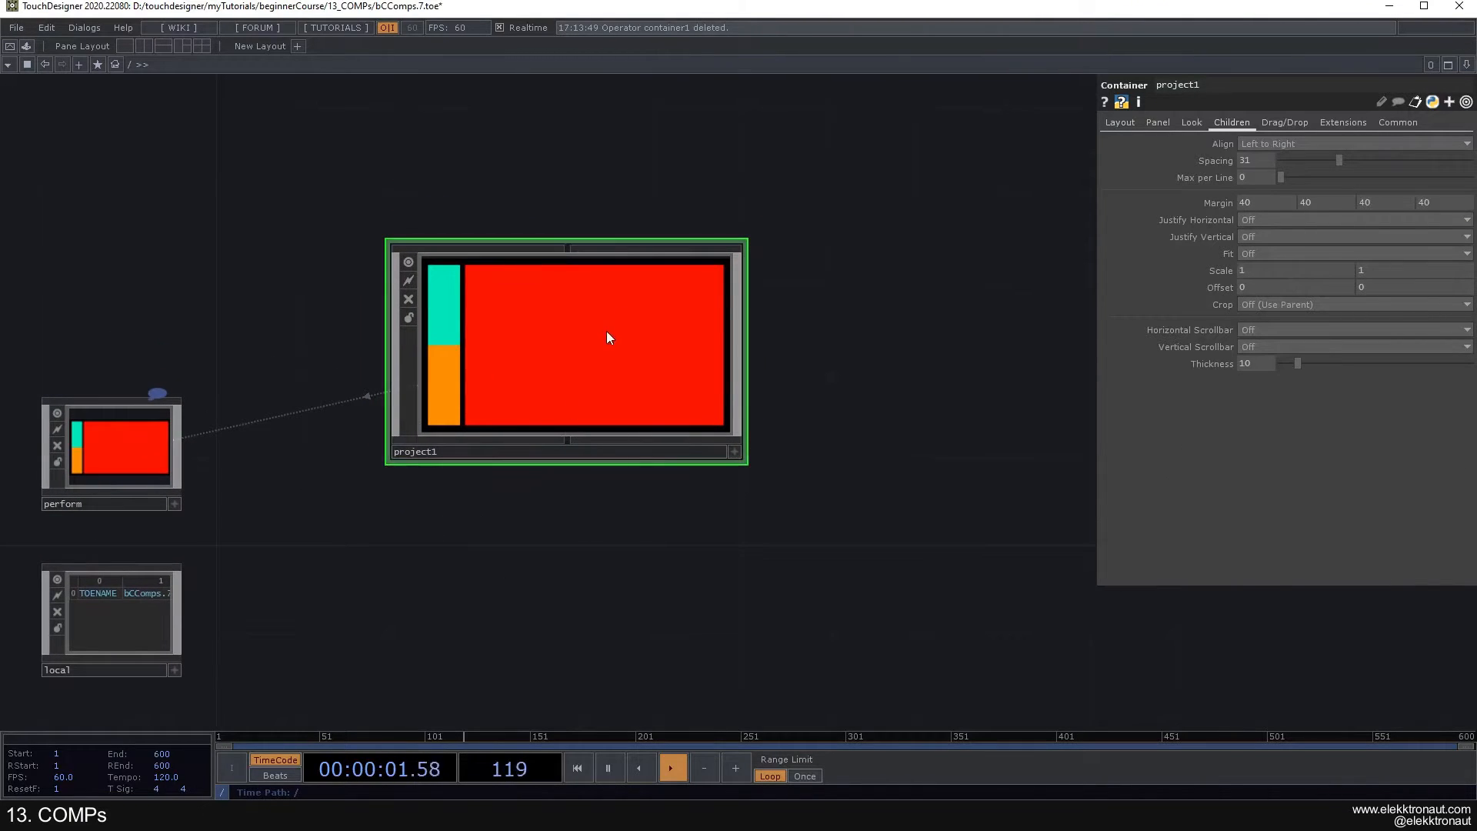
{"action": "scroll", "coordinate": [611, 333], "scroll_direction": "up", "scroll_amount": 3}
{"action": "left_click_drag", "start_coordinate": [944, 317], "coordinate": [963, 289]}
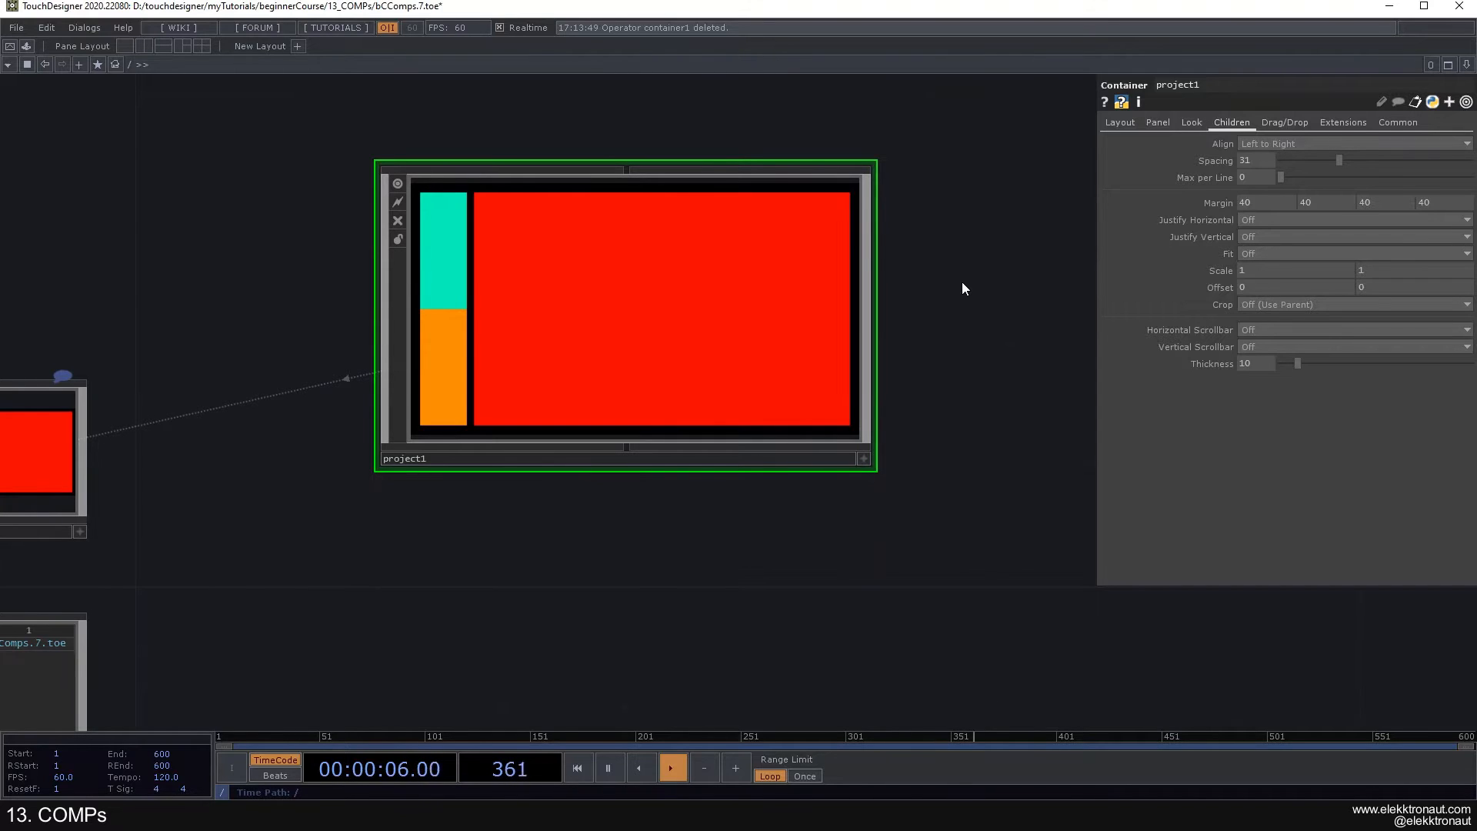
{"action": "scroll", "coordinate": [958, 284], "scroll_direction": "up", "scroll_amount": 2}
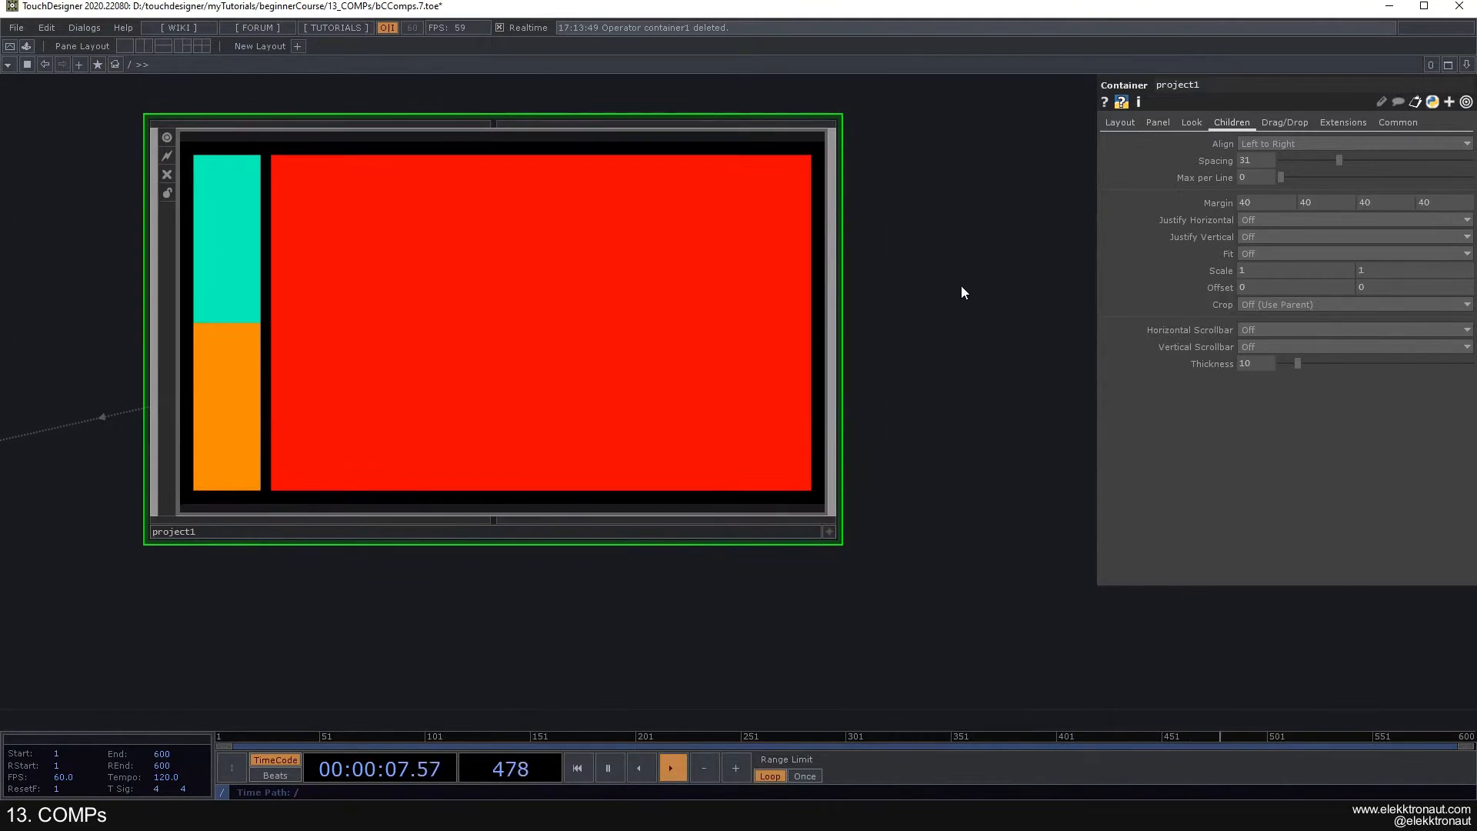
{"action": "left_click_drag", "start_coordinate": [980, 350], "coordinate": [994, 353]}
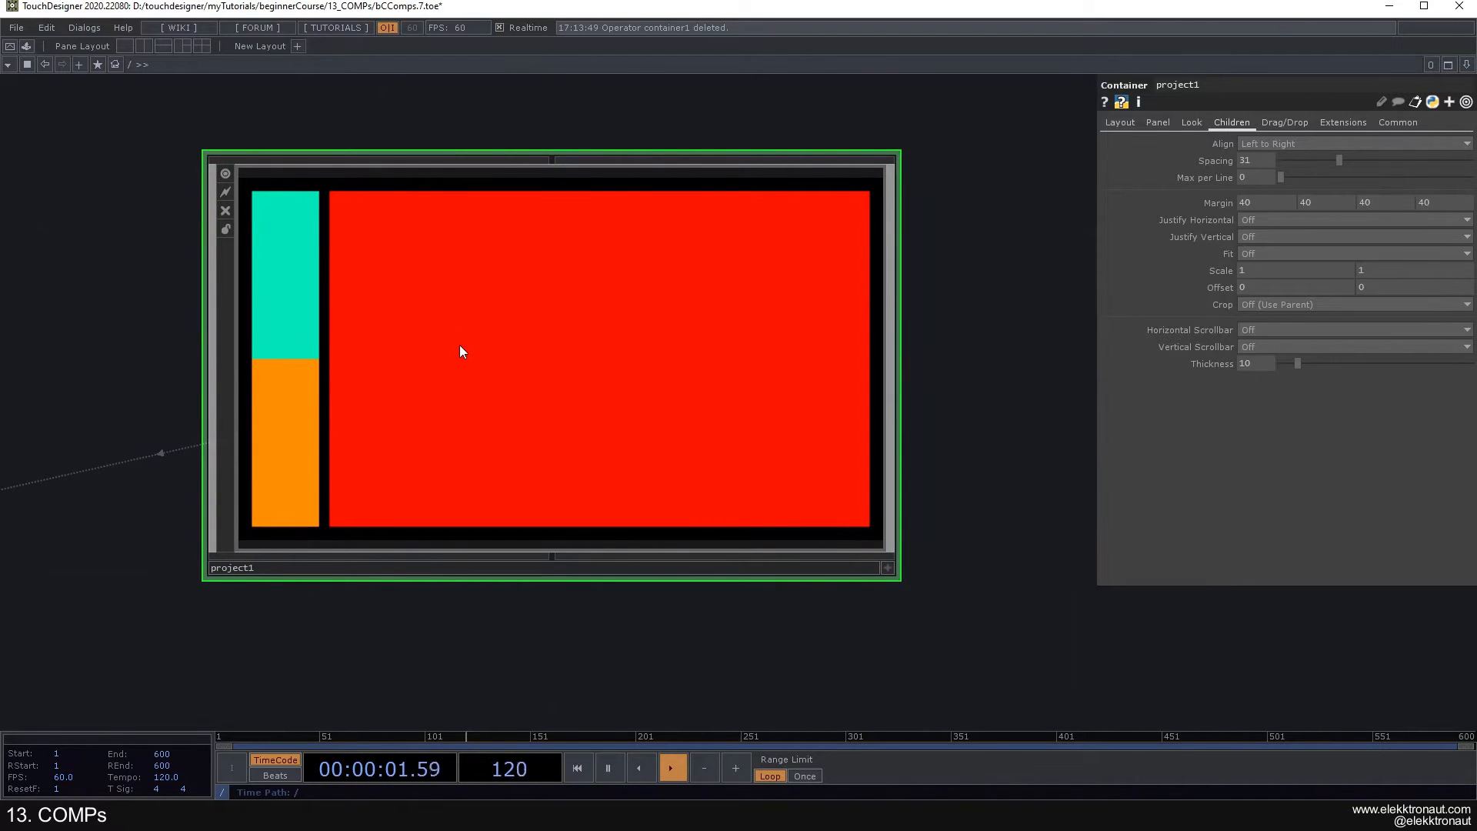
{"action": "scroll", "coordinate": [467, 337], "scroll_direction": "up", "scroll_amount": 3}
{"action": "left_click_drag", "start_coordinate": [613, 413], "coordinate": [638, 279]}
{"action": "key", "text": "F1"}
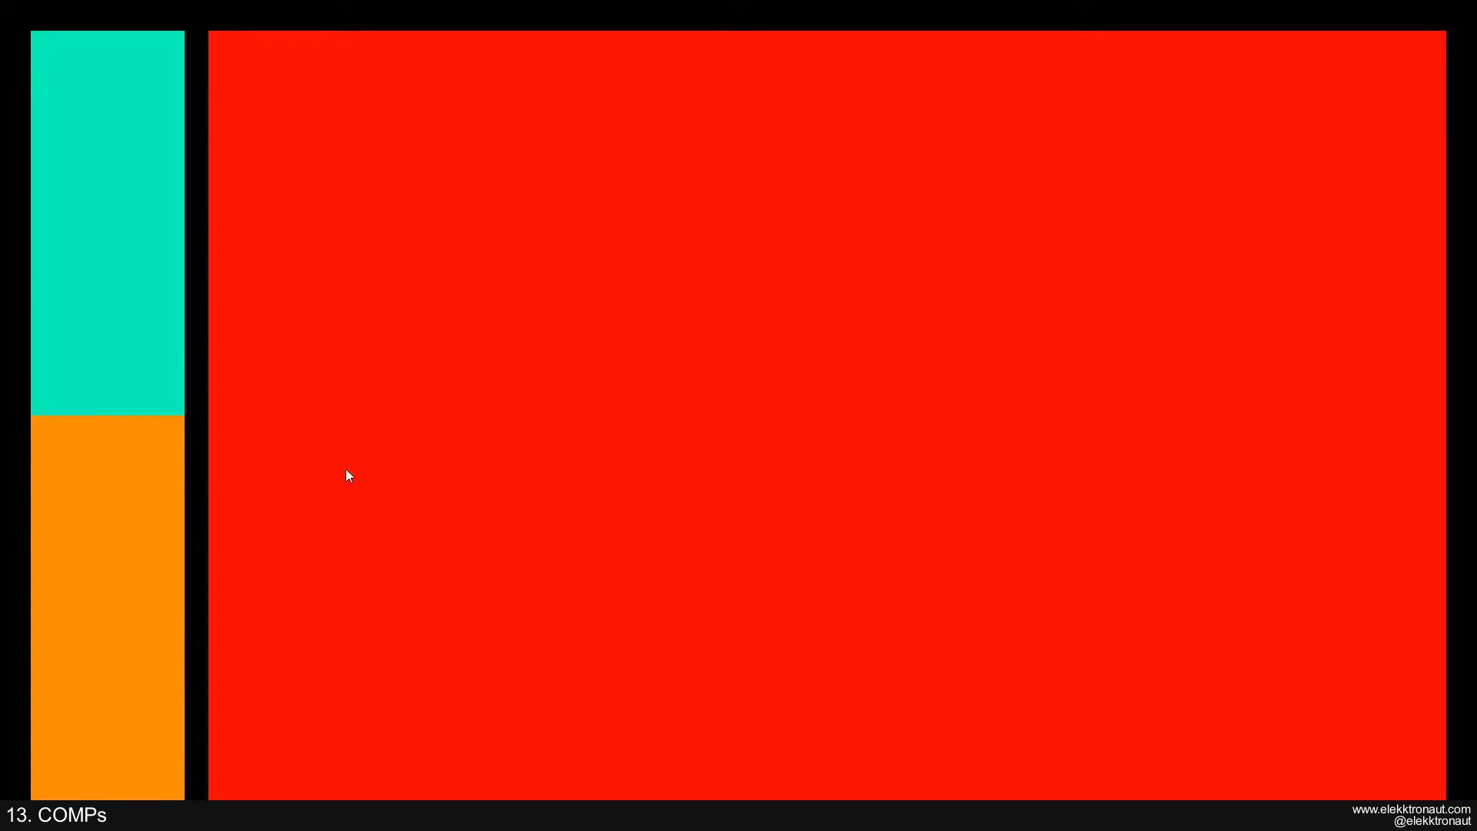
{"action": "key", "text": "Escape"}
- Go inside the turquoise Container nested in project1's container1 and glance through the available COMP operators
{"action": "scroll", "coordinate": [514, 437], "scroll_direction": "up", "scroll_amount": 2}
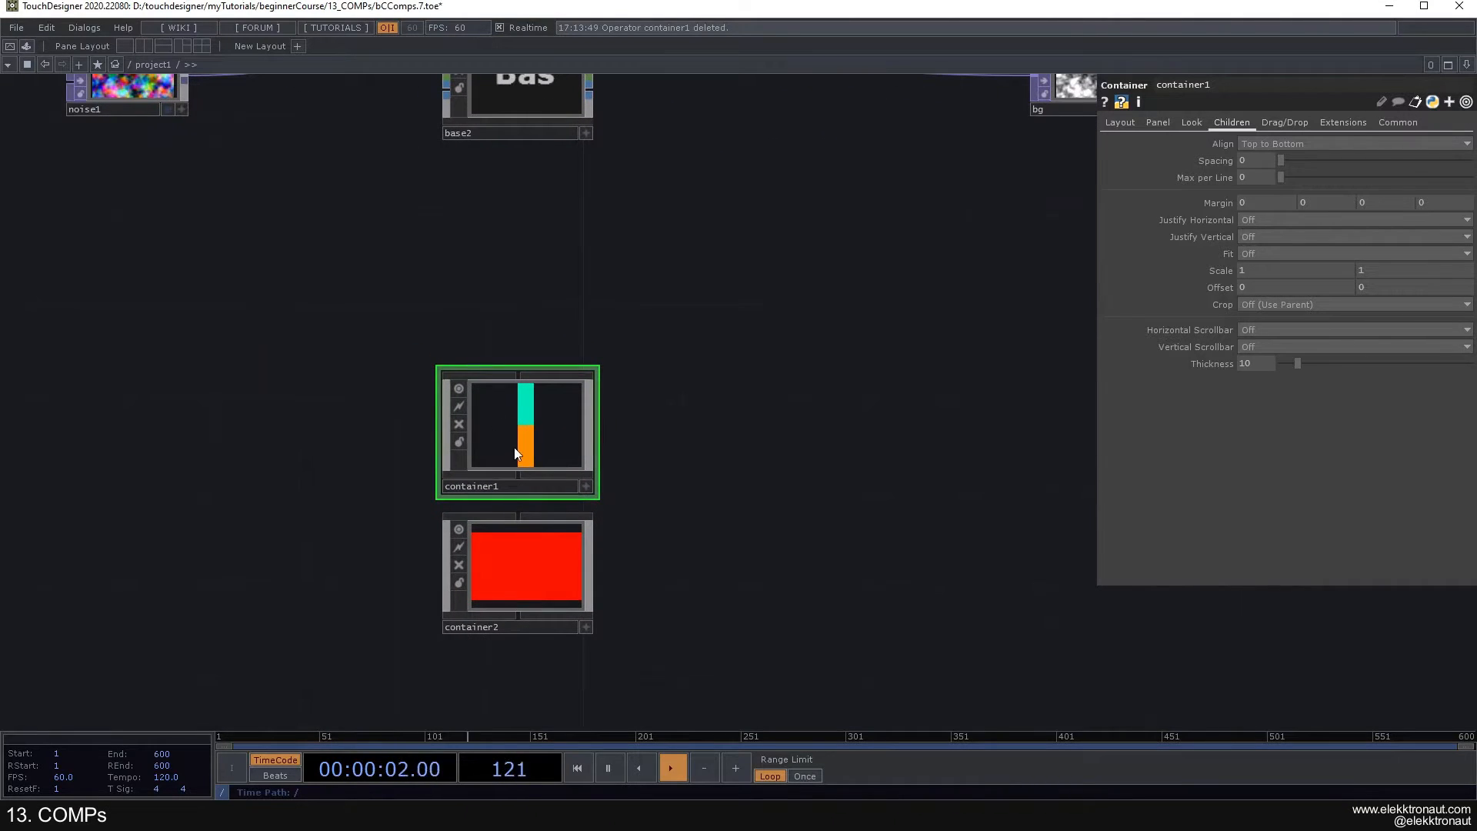
{"action": "scroll", "coordinate": [523, 442], "scroll_direction": "up", "scroll_amount": 5}
{"action": "left_click", "coordinate": [583, 266]}
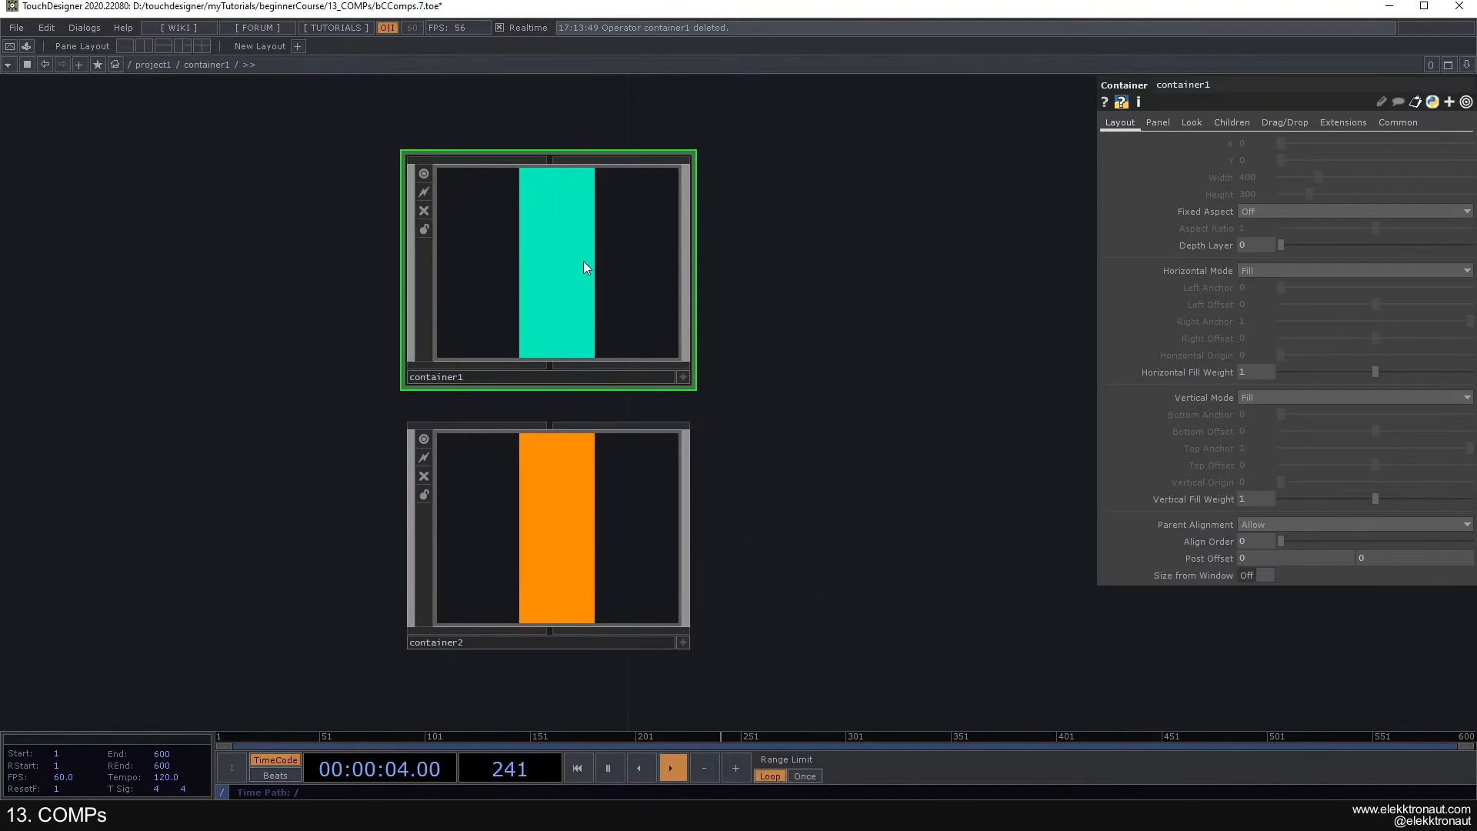
{"action": "scroll", "coordinate": [545, 237], "scroll_direction": "up", "scroll_amount": 5}
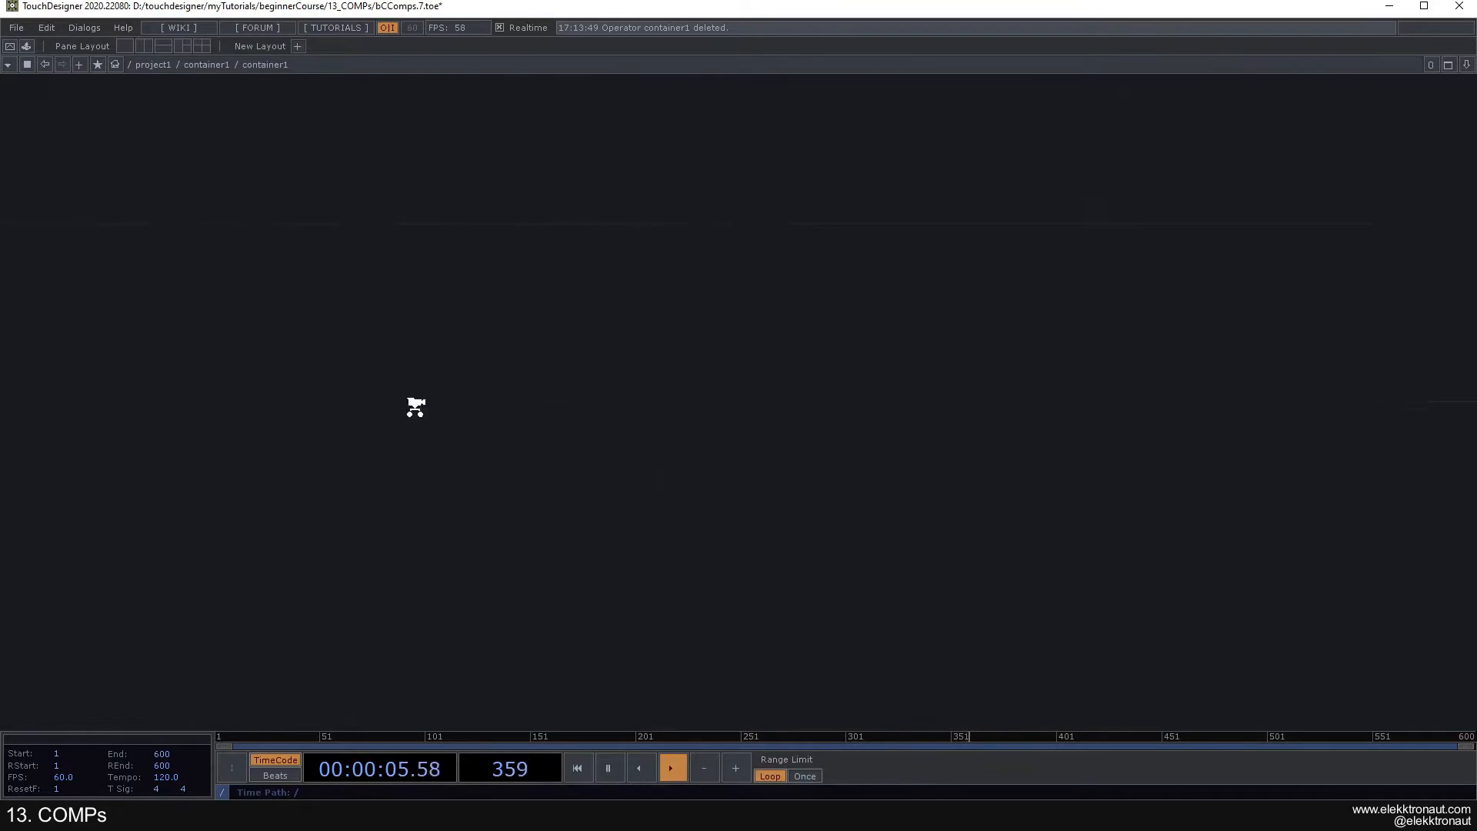
{"action": "key", "text": "Tab"}
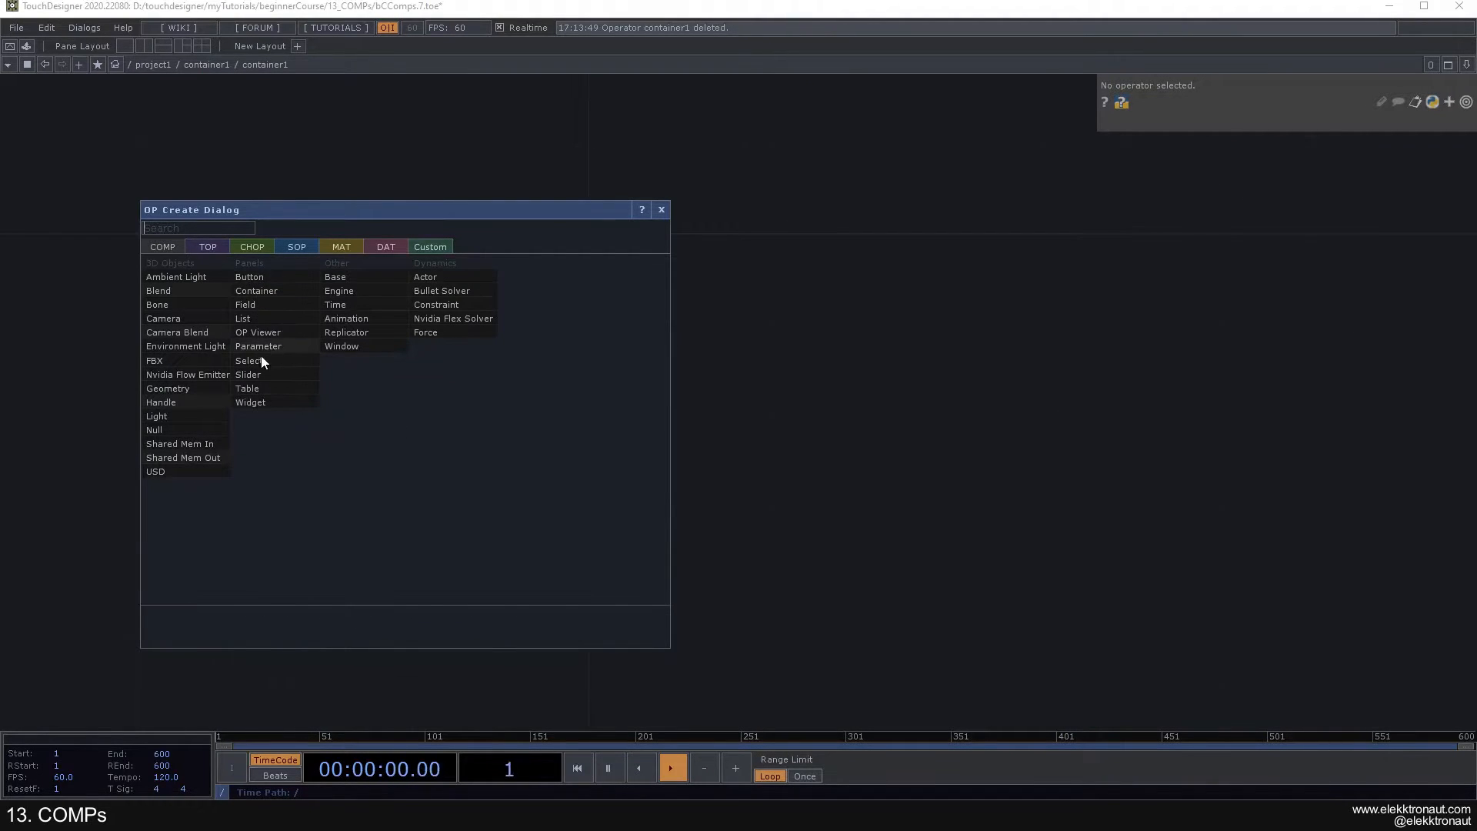
{"action": "left_click", "coordinate": [661, 210]}
{"action": "scroll", "coordinate": [567, 275], "scroll_direction": "down", "scroll_amount": 4}
{"action": "left_click_drag", "start_coordinate": [567, 274], "coordinate": [567, 313]}
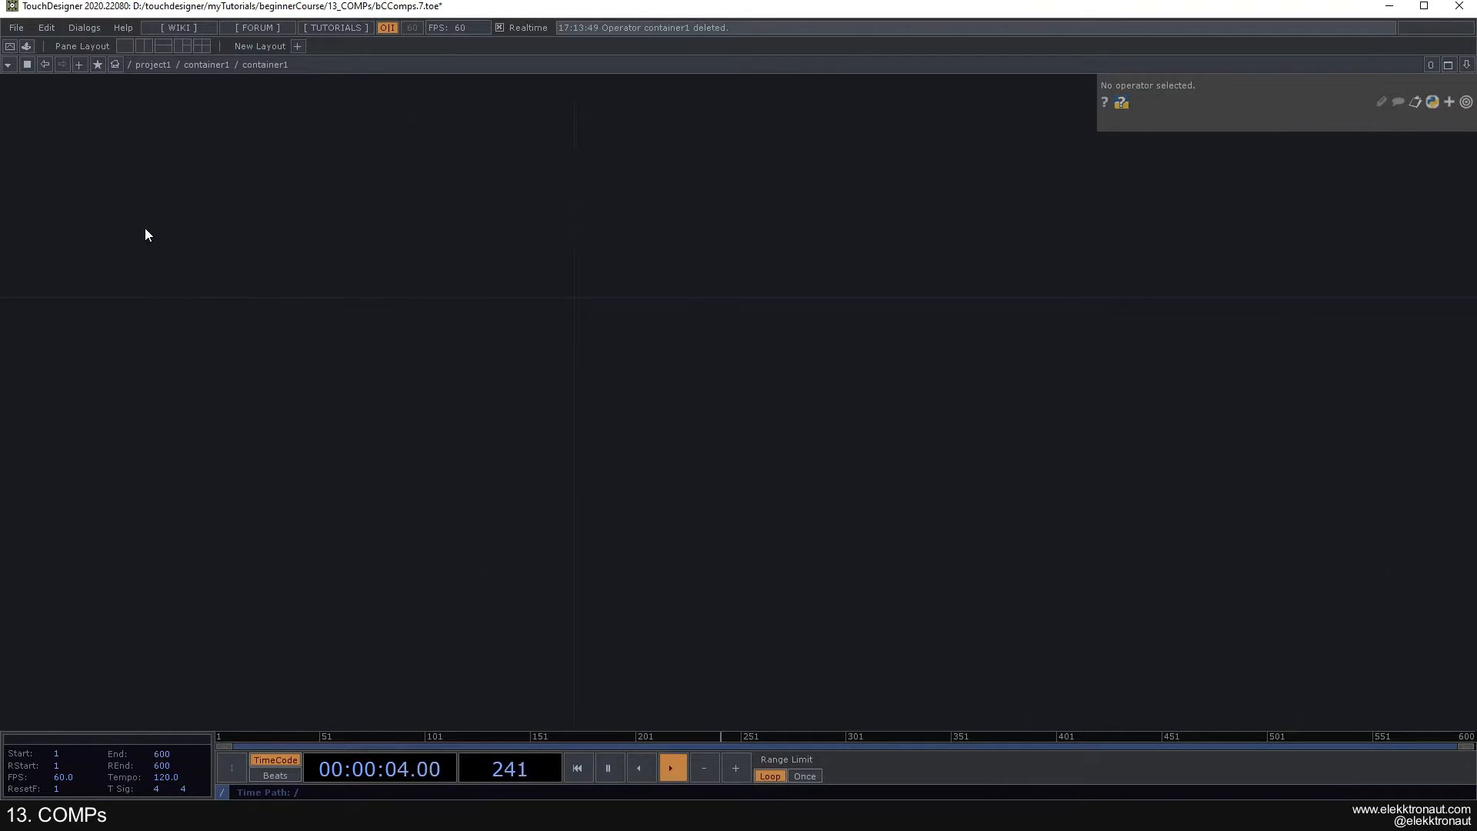
- Add a knobFixed widget from the Palette's UI Basic Widgets to the turquoise Container's empty network
{"action": "left_click", "coordinate": [26, 46]}
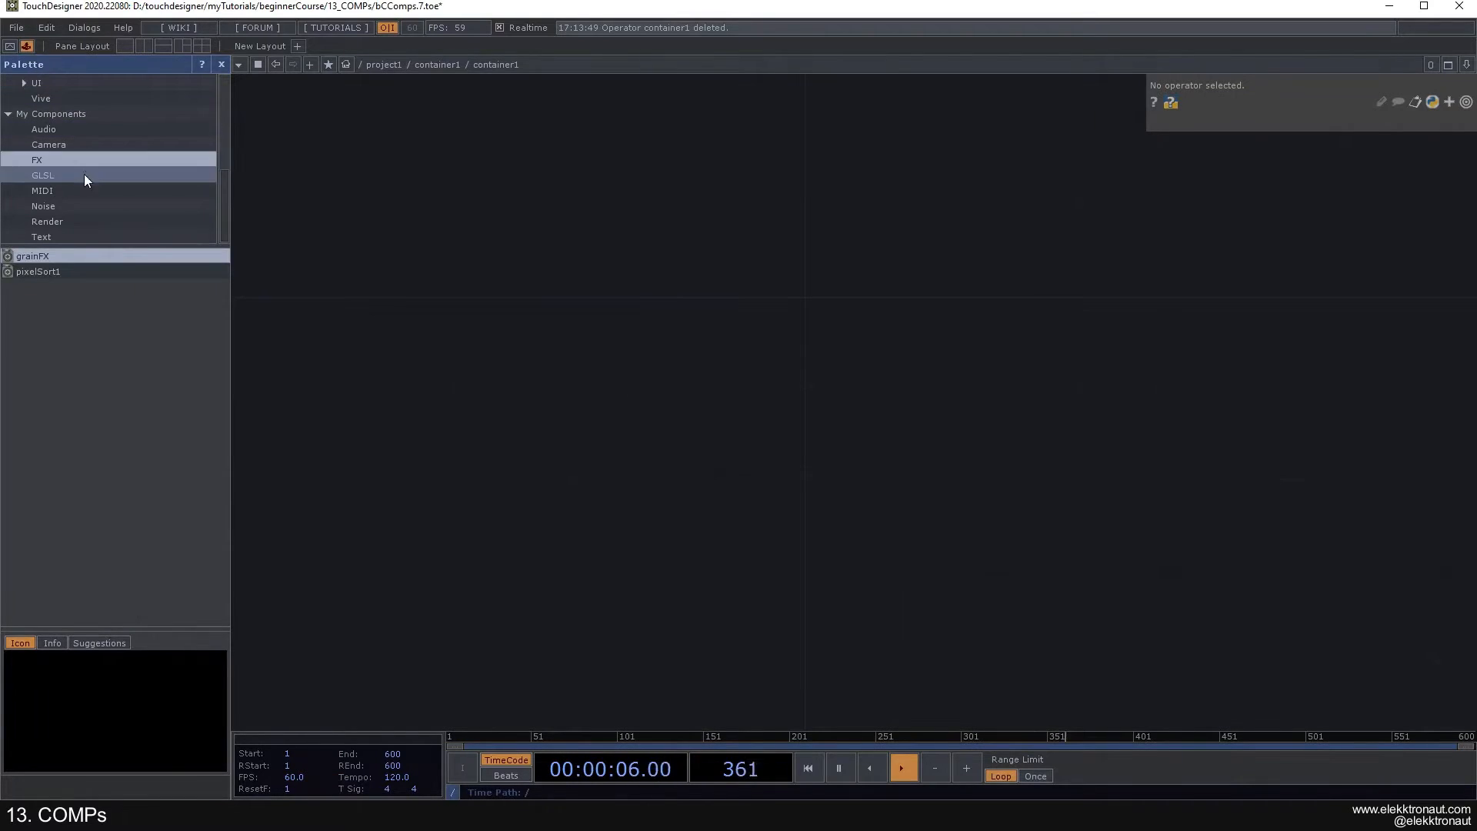
{"action": "scroll", "coordinate": [60, 163], "scroll_direction": "up", "scroll_amount": 5}
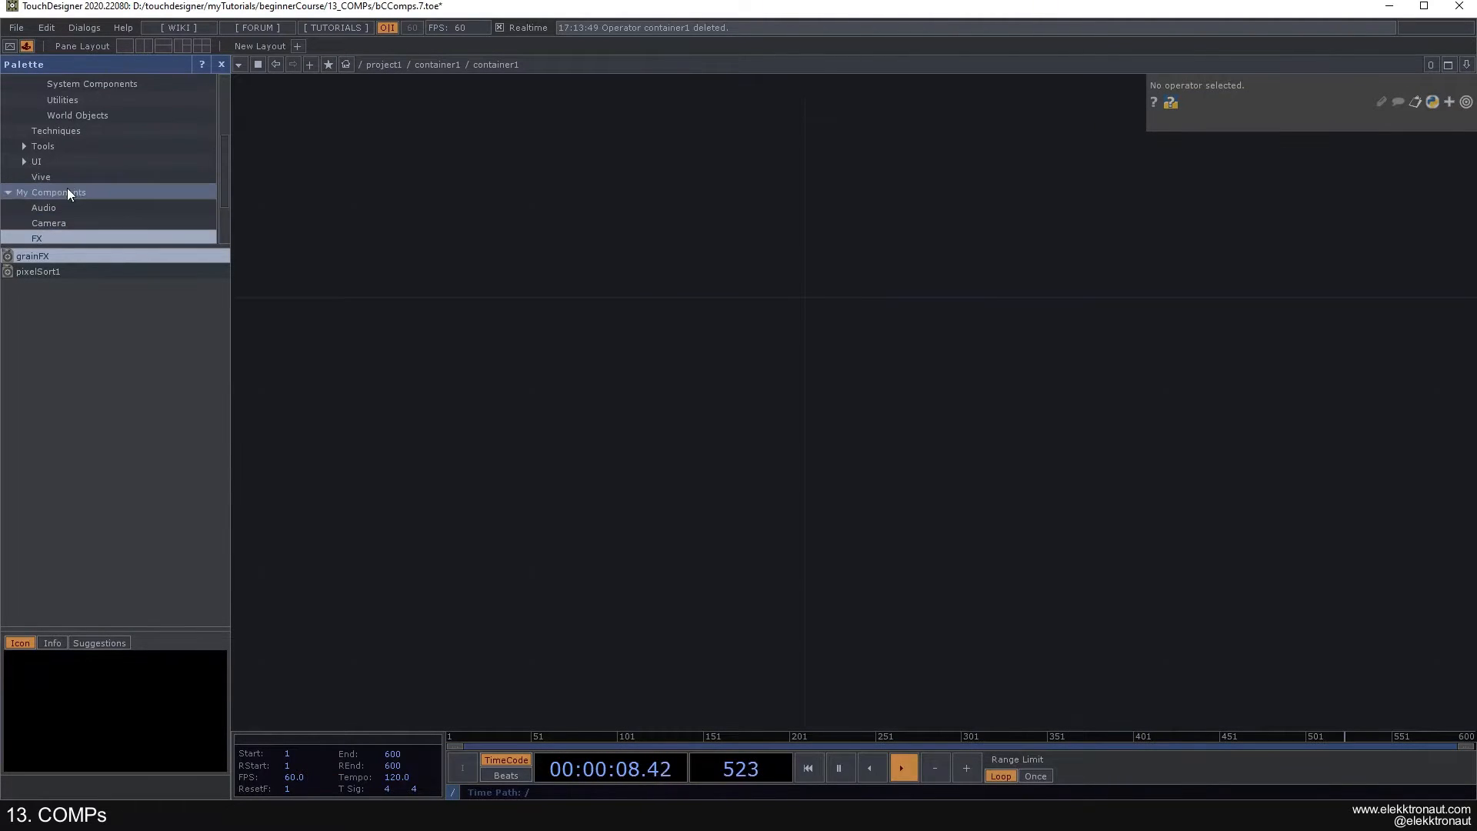
{"action": "scroll", "coordinate": [69, 188], "scroll_direction": "up", "scroll_amount": 3}
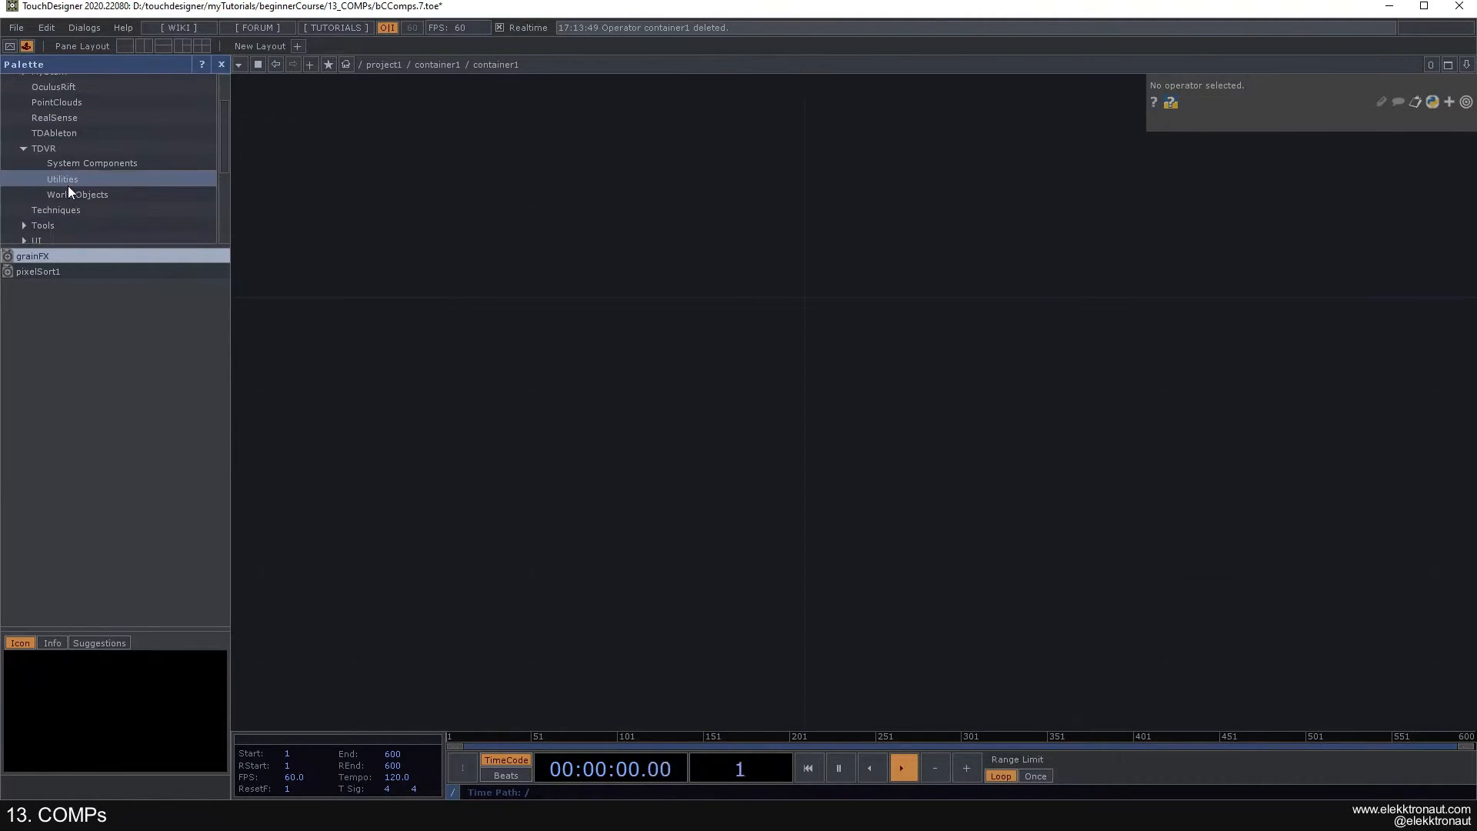
{"action": "scroll", "coordinate": [60, 201], "scroll_direction": "down", "scroll_amount": 3}
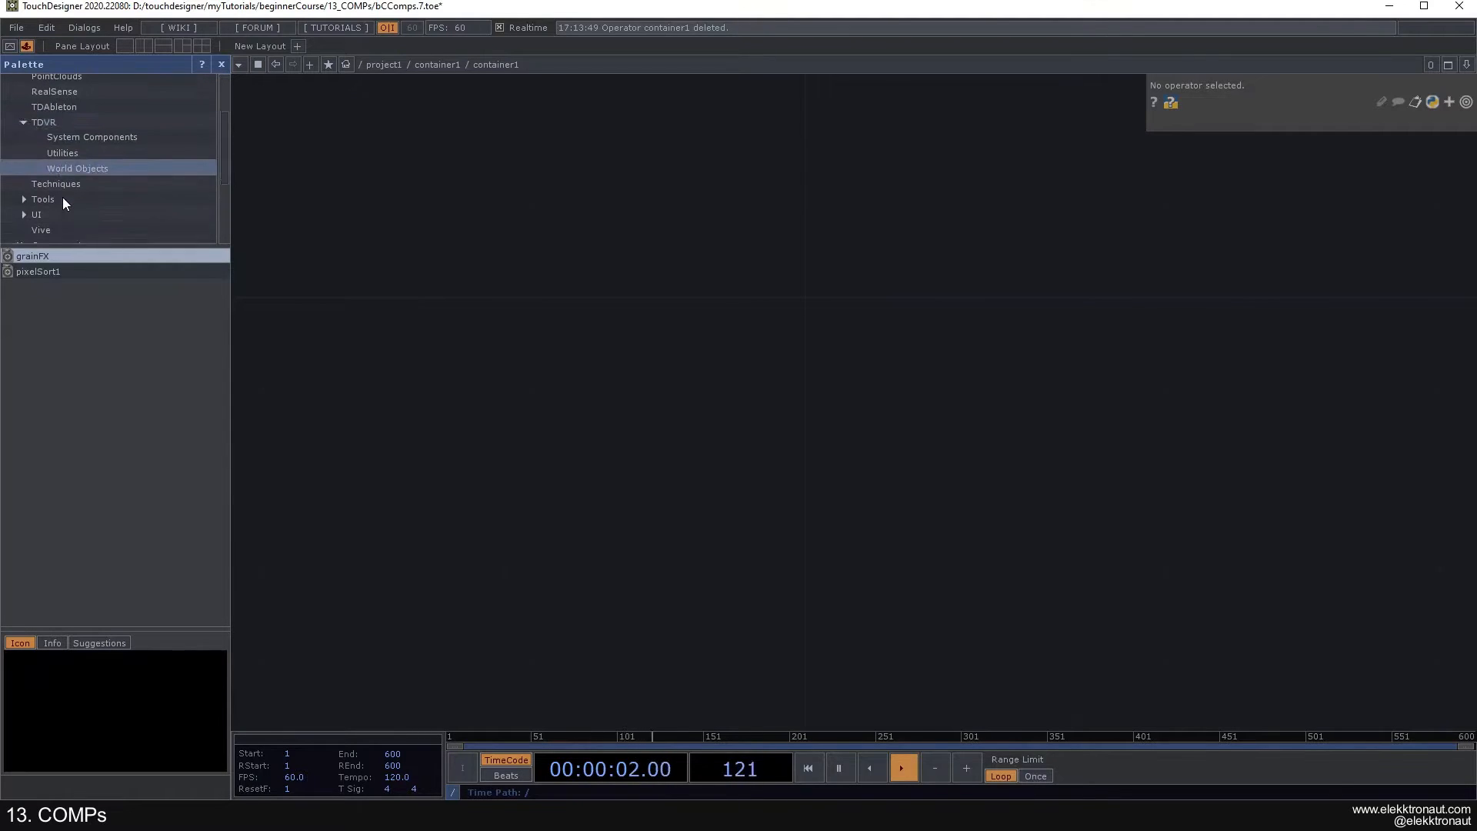
{"action": "left_click", "coordinate": [52, 206]}
{"action": "scroll", "coordinate": [100, 202], "scroll_direction": "down", "scroll_amount": 8}
{"action": "scroll", "coordinate": [80, 149], "scroll_direction": "up", "scroll_amount": 2}
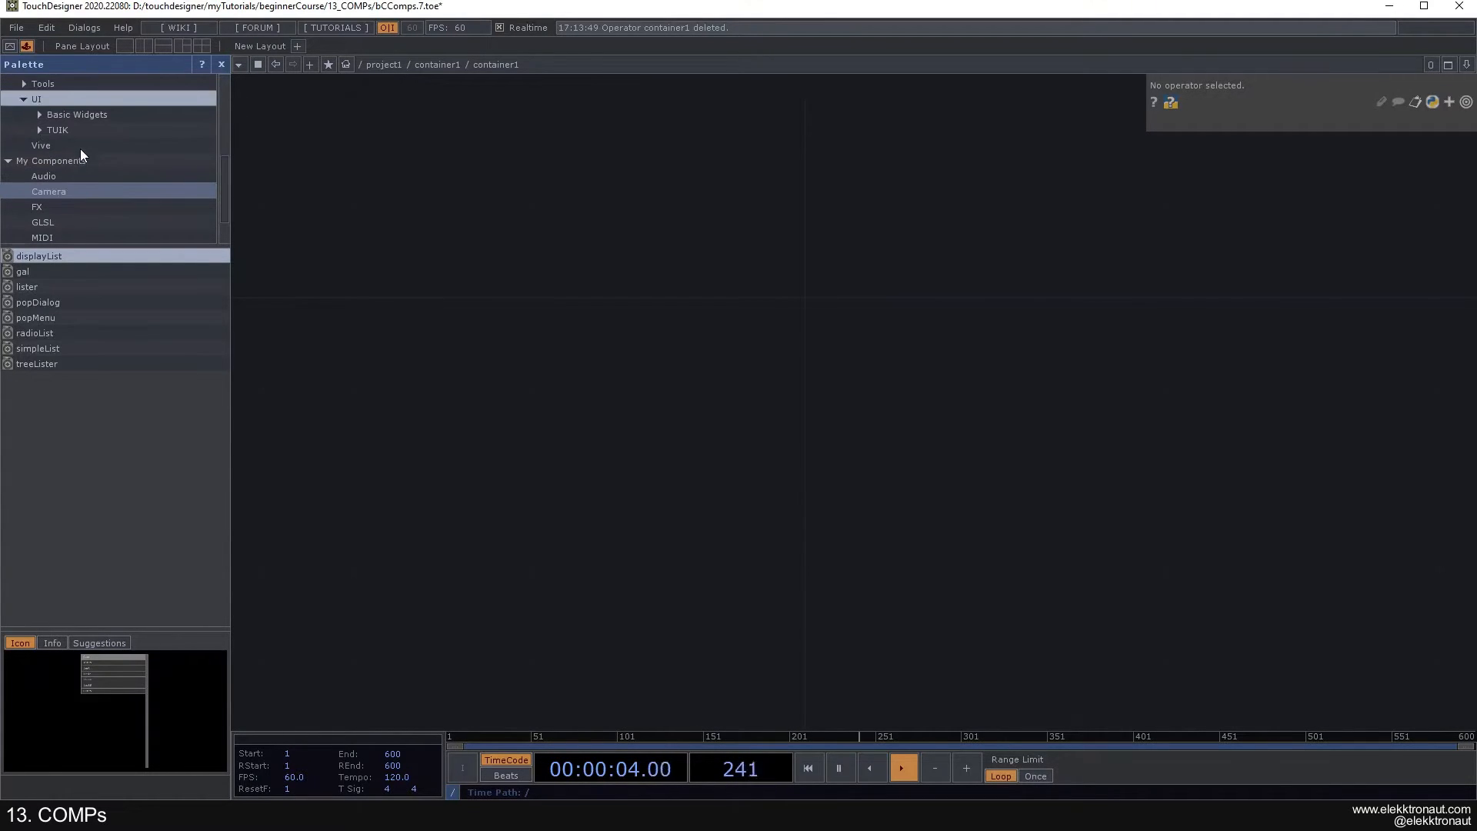
{"action": "left_click", "coordinate": [71, 112]}
{"action": "left_click_drag", "start_coordinate": [223, 261], "coordinate": [223, 307]}
{"action": "left_click_drag", "start_coordinate": [40, 499], "coordinate": [683, 365]}
{"action": "scroll", "coordinate": [782, 307], "scroll_direction": "up", "scroll_amount": 4}
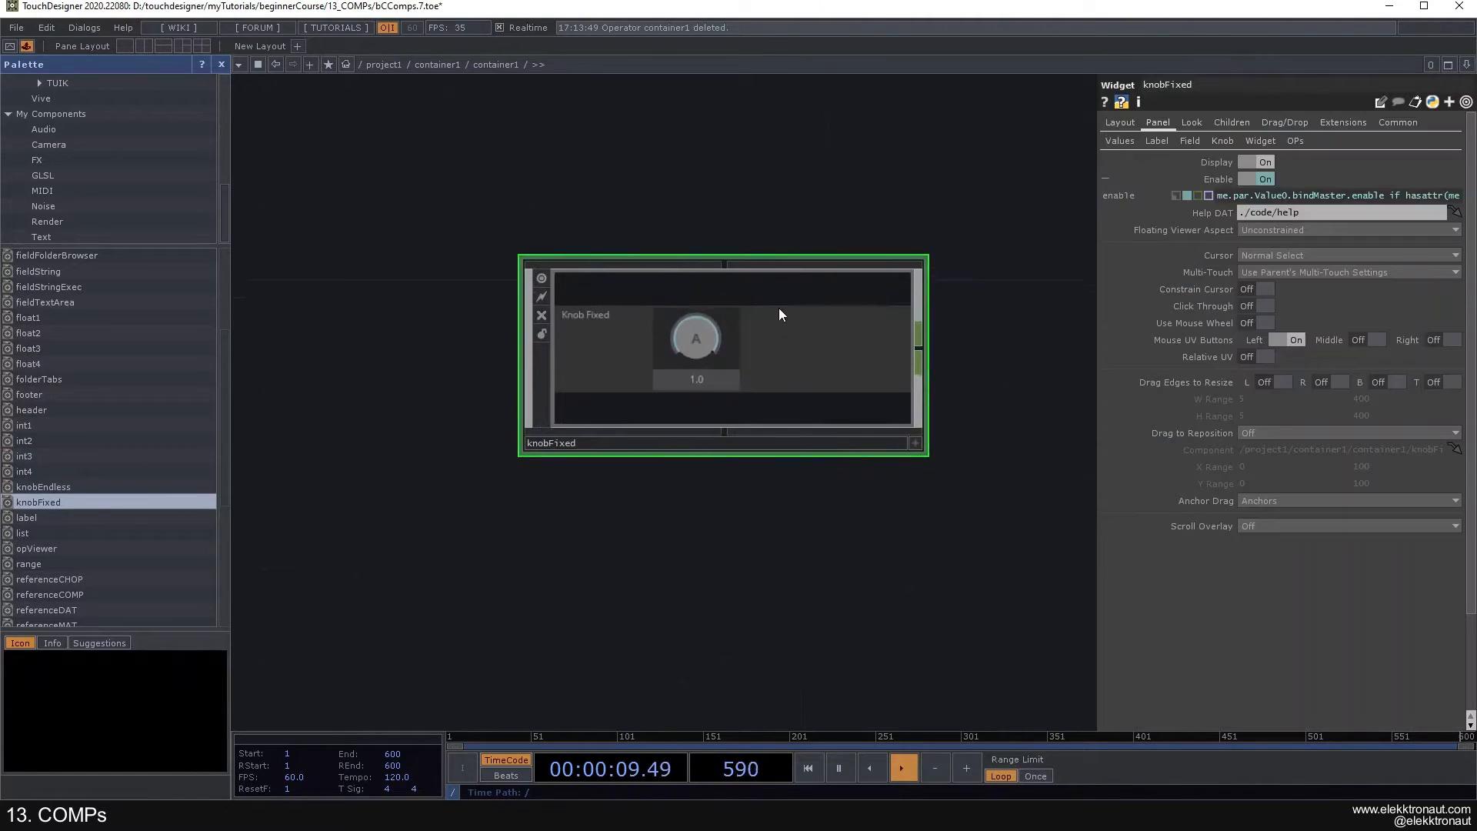
- Look through the knobFixed widget's value, label and field settings and turn off its label display
{"action": "left_click", "coordinate": [1185, 143]}
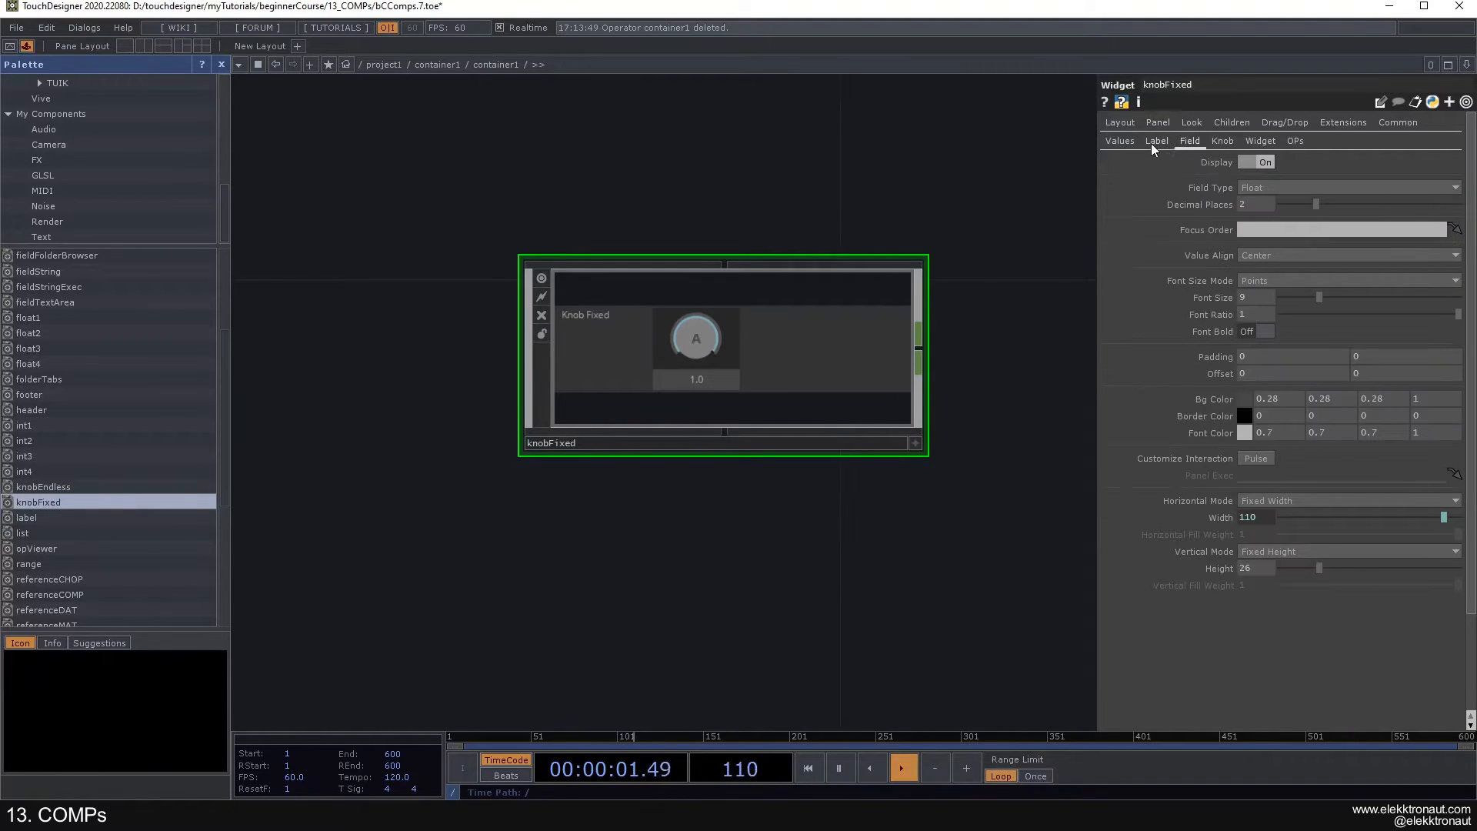
{"action": "left_click", "coordinate": [1120, 142]}
{"action": "left_click", "coordinate": [1163, 144]}
{"action": "left_click", "coordinate": [1191, 142]}
{"action": "left_click", "coordinate": [1263, 163]}
{"action": "left_click", "coordinate": [1158, 141]}
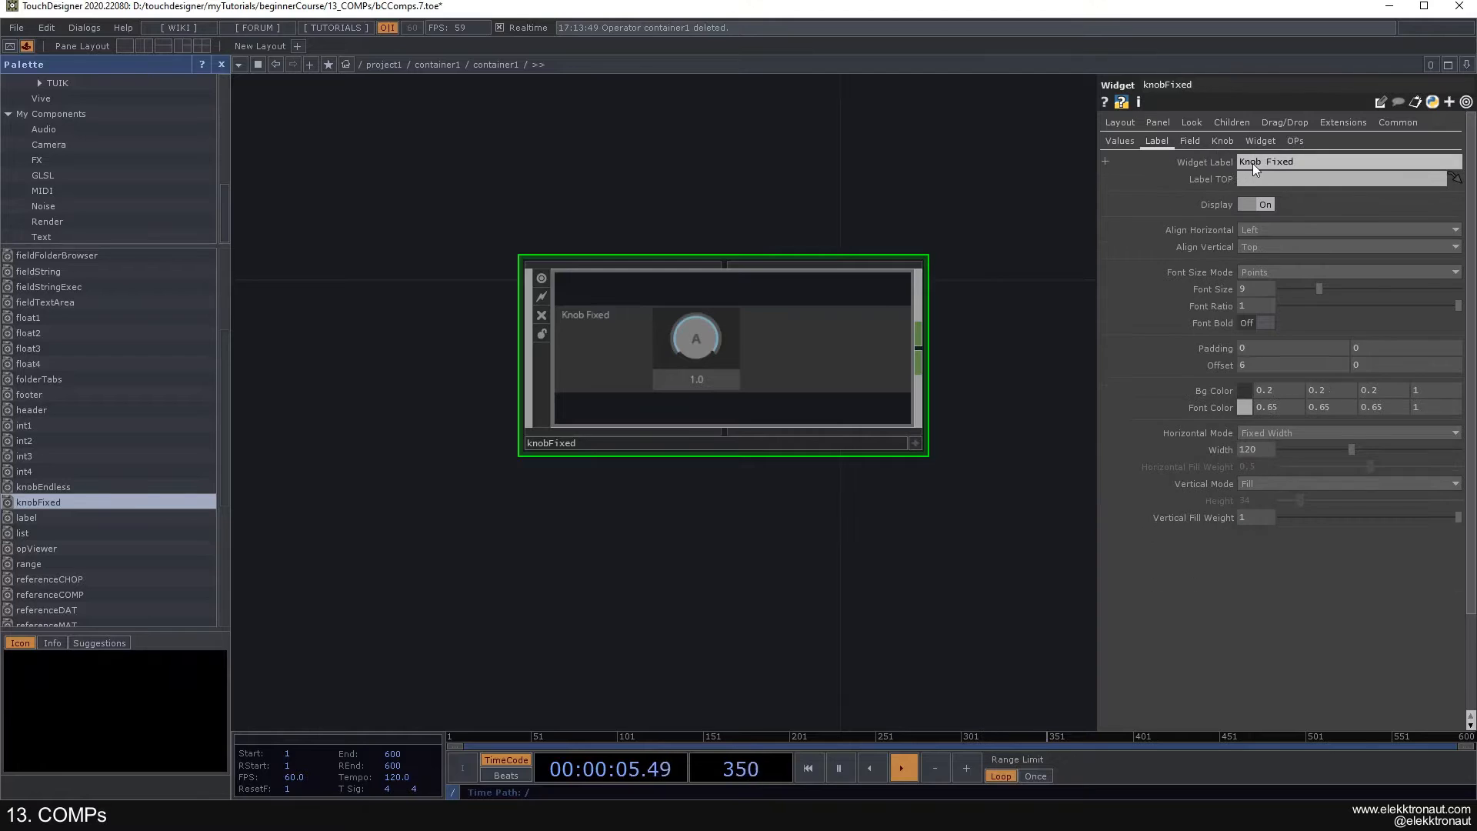
{"action": "left_click", "coordinate": [1254, 203]}
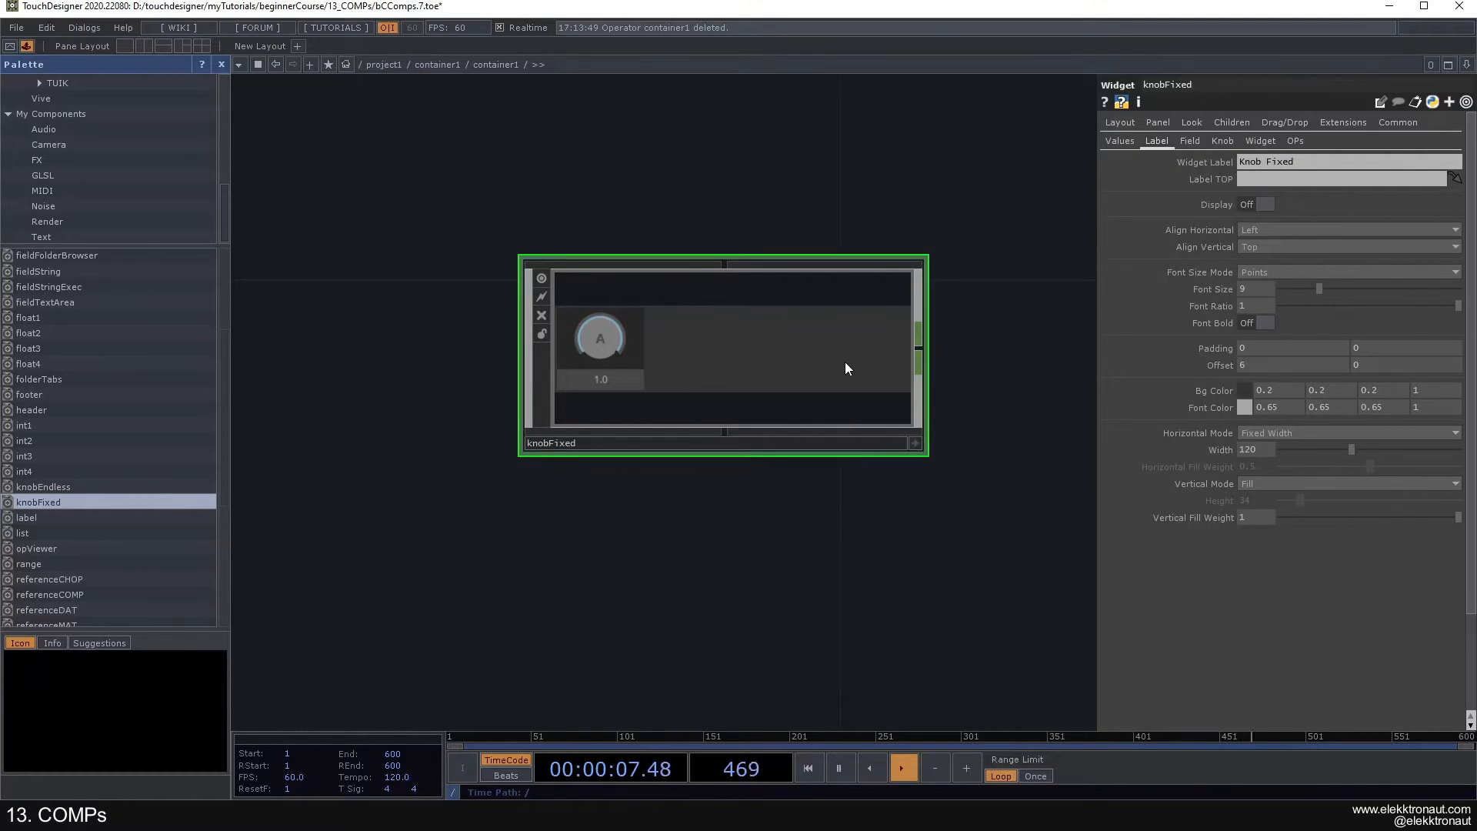
- Set both the Horizontal Mode and the Vertical Mode of the knobFixed widget to Fill
{"action": "left_click", "coordinate": [1121, 127]}
{"action": "left_click", "coordinate": [1299, 289]}
{"action": "left_click", "coordinate": [1270, 317]}
{"action": "left_click", "coordinate": [1260, 415]}
{"action": "left_click", "coordinate": [1260, 441]}
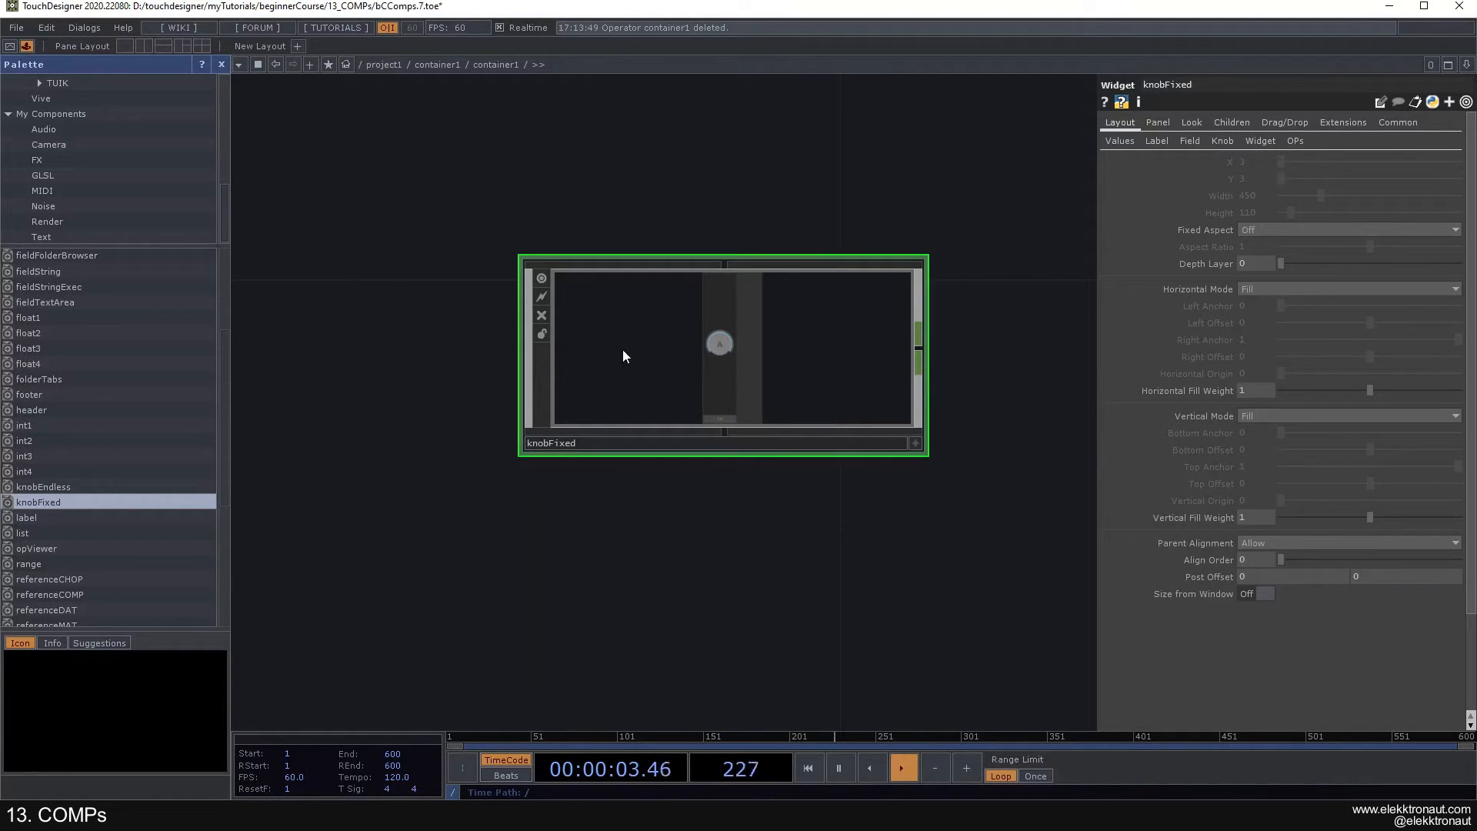
- Paste three copies of the knobFixed widget below the original
{"action": "left_click_drag", "start_coordinate": [801, 407], "coordinate": [570, 231]}
{"action": "key", "text": "ctrl+v"}
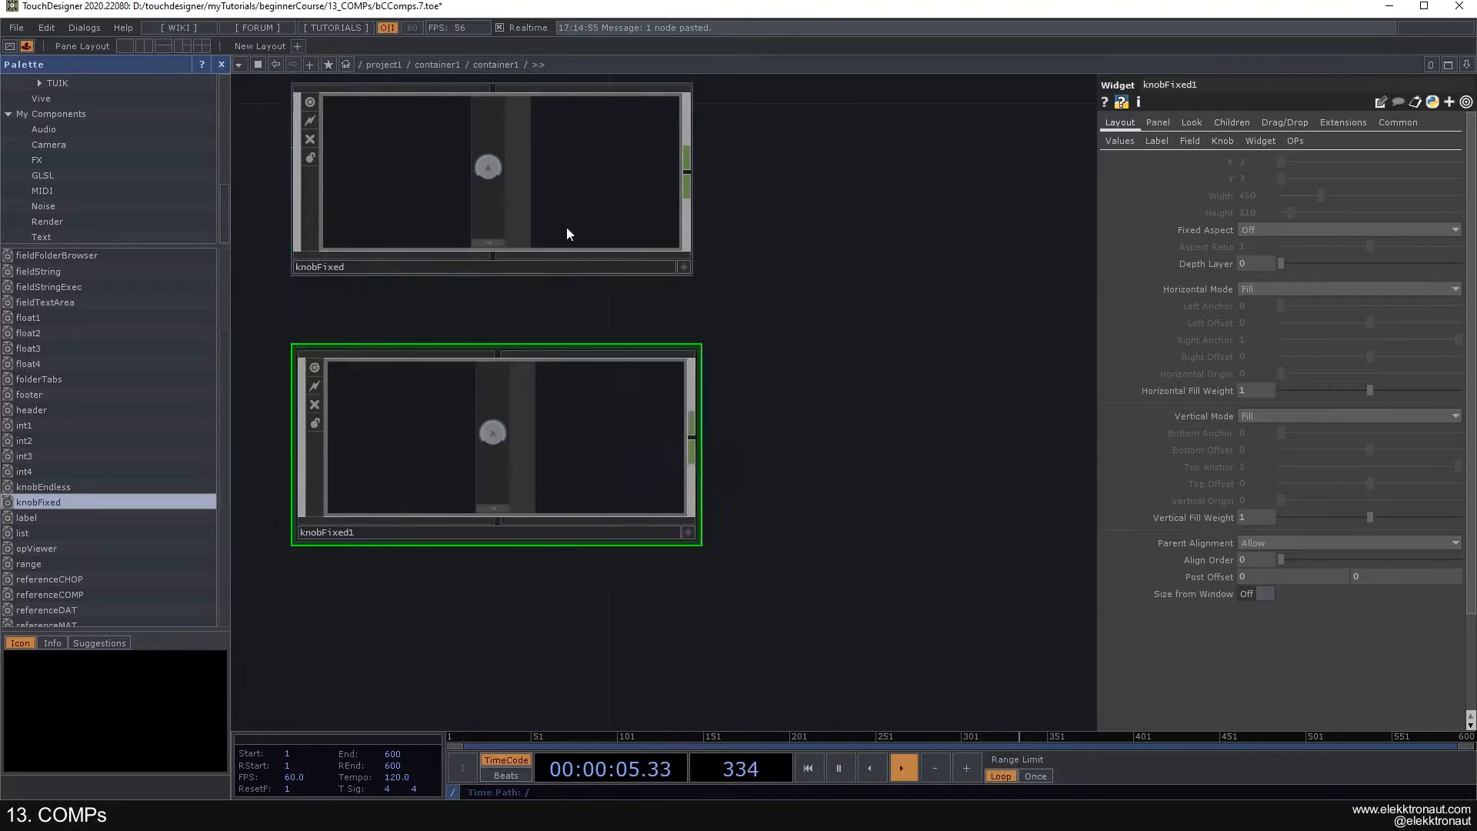
{"action": "key", "text": "ctrl+v"}
{"action": "key", "text": "ctrl+v"}
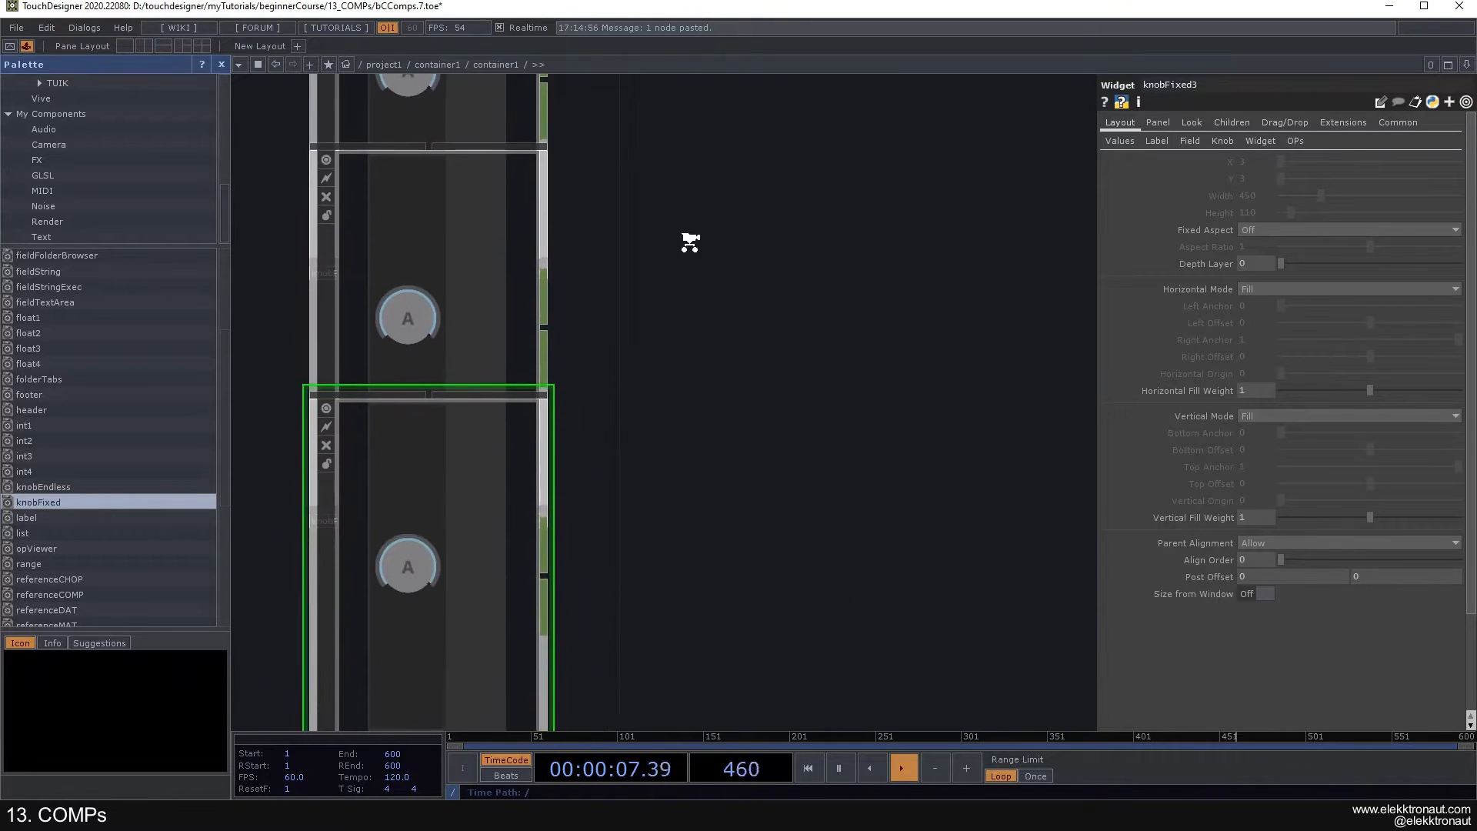
- Set the children alignment of the Container holding the knobs to Top to Bottom
{"action": "scroll", "coordinate": [663, 277], "scroll_direction": "down", "scroll_amount": 5}
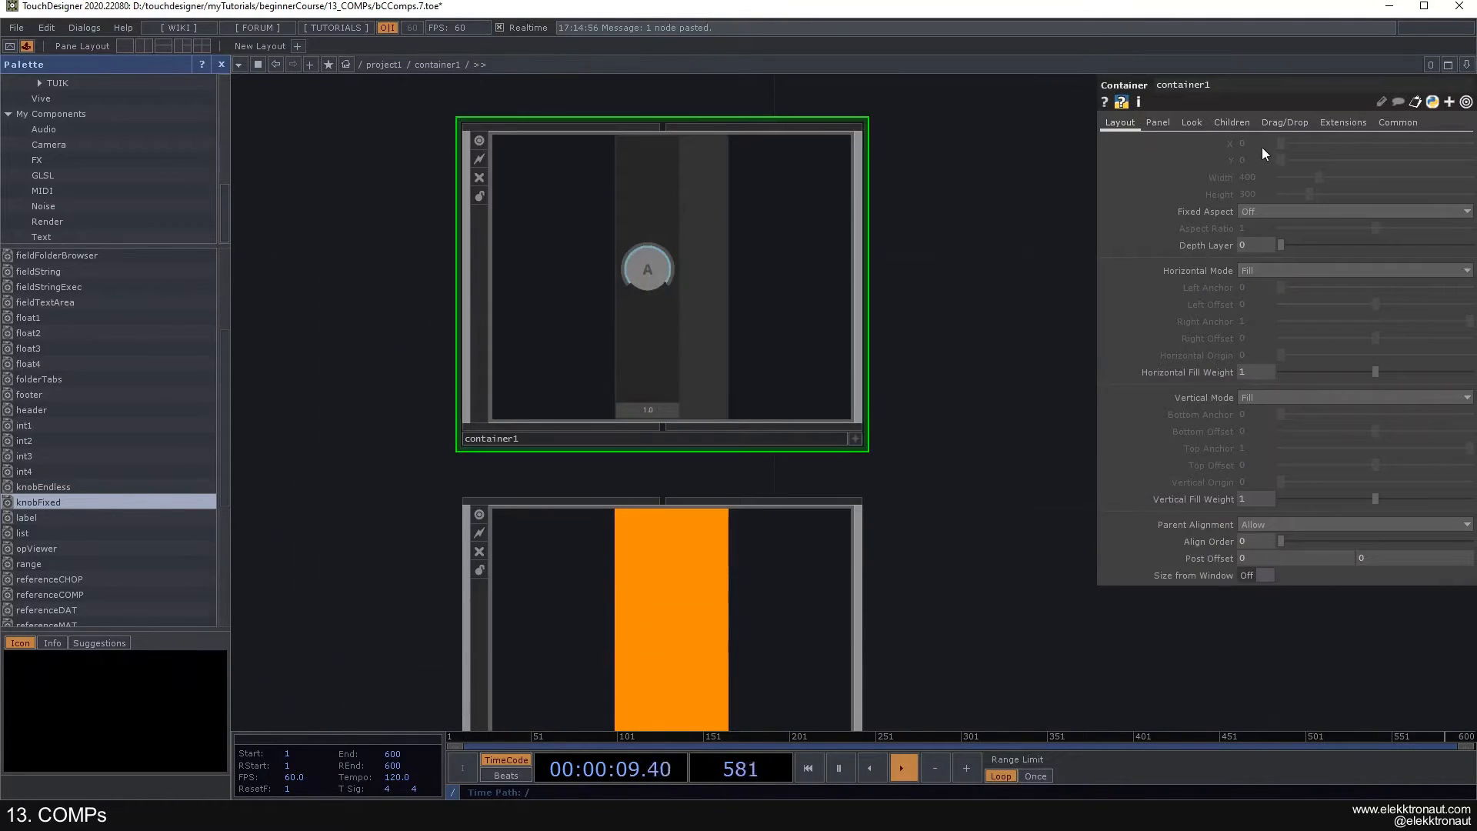
{"action": "left_click", "coordinate": [1232, 122]}
{"action": "left_click", "coordinate": [1264, 144]}
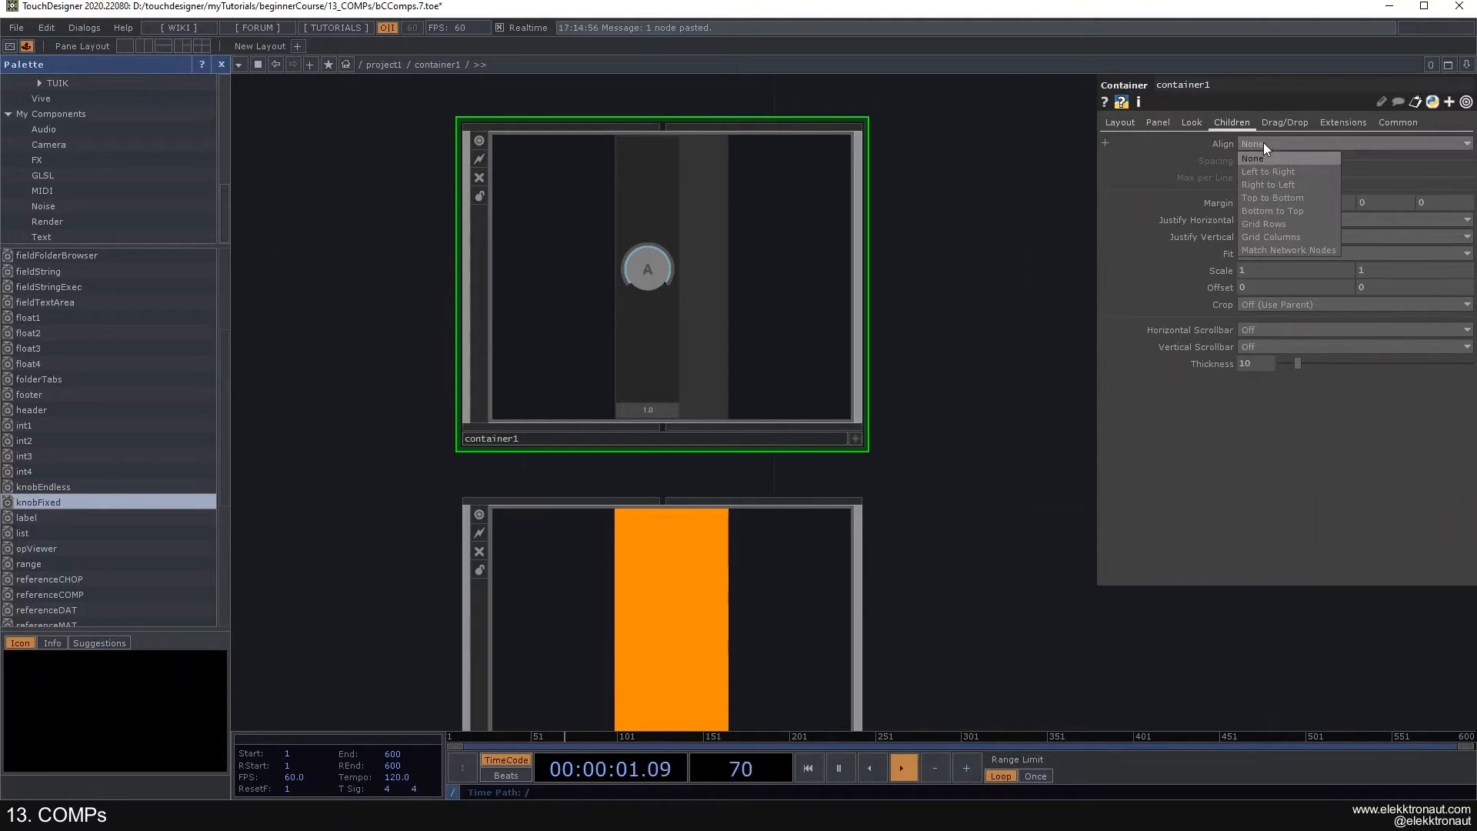
{"action": "left_click", "coordinate": [1283, 197]}
- Try out the knobs in perform mode, turning them to about 0.95, 0.49, 0.44 and 0.81, and return to the network
{"action": "key", "text": "F1"}
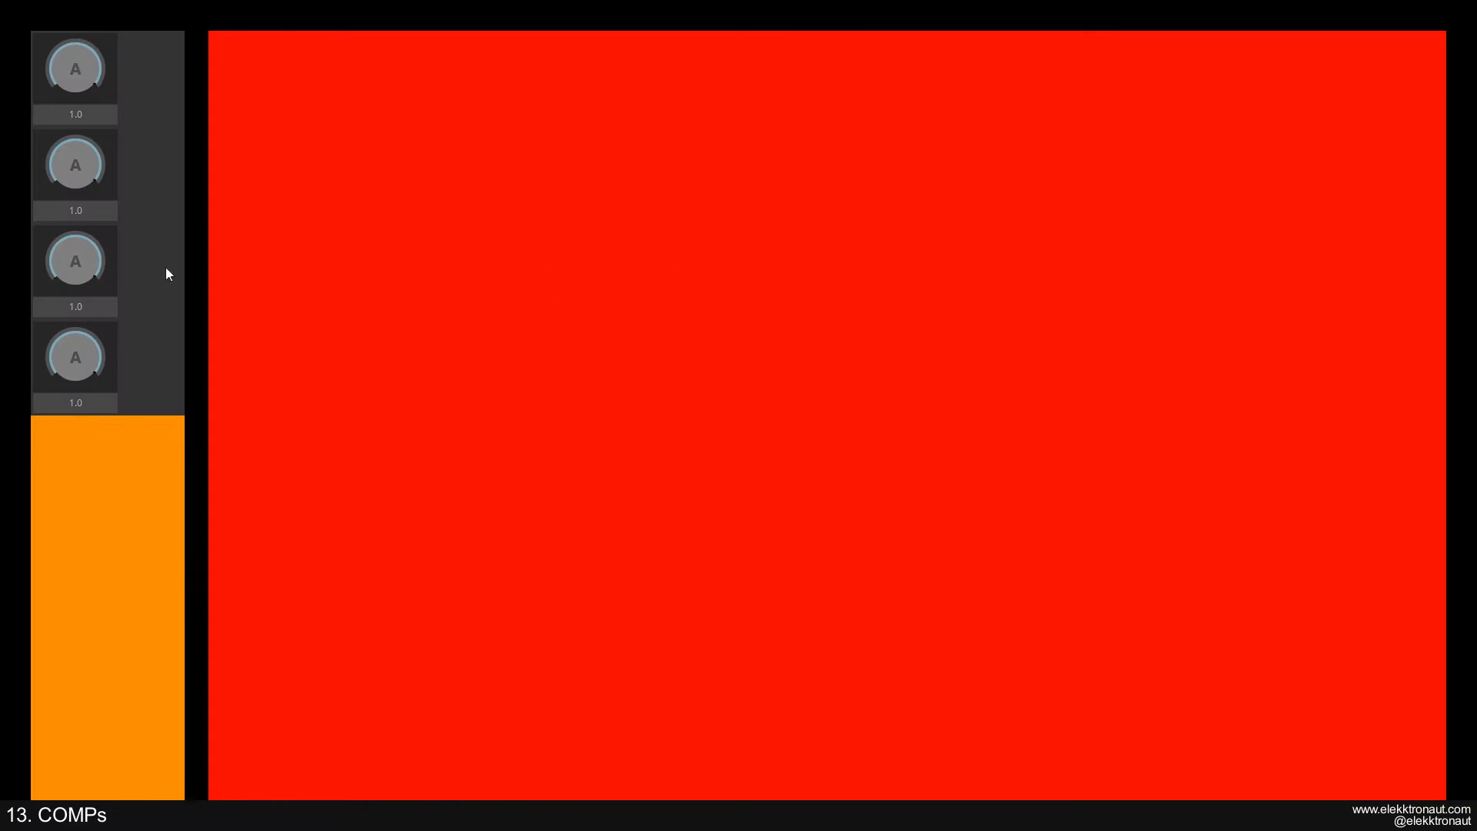
{"action": "mouse_move", "coordinate": [92, 84]}
{"action": "left_mouse_down"}
{"action": "mouse_move", "coordinate": [104, 195]}
{"action": "mouse_move", "coordinate": [84, 91]}
{"action": "left_mouse_up"}
{"action": "left_click_drag", "start_coordinate": [85, 183], "coordinate": [87, 322]}
{"action": "left_click_drag", "start_coordinate": [80, 250], "coordinate": [98, 412]}
{"action": "mouse_move", "coordinate": [77, 360]}
{"action": "left_mouse_down"}
{"action": "mouse_move", "coordinate": [91, 497]}
{"action": "mouse_move", "coordinate": [92, 349]}
{"action": "left_mouse_up"}
{"action": "key", "text": "Escape"}
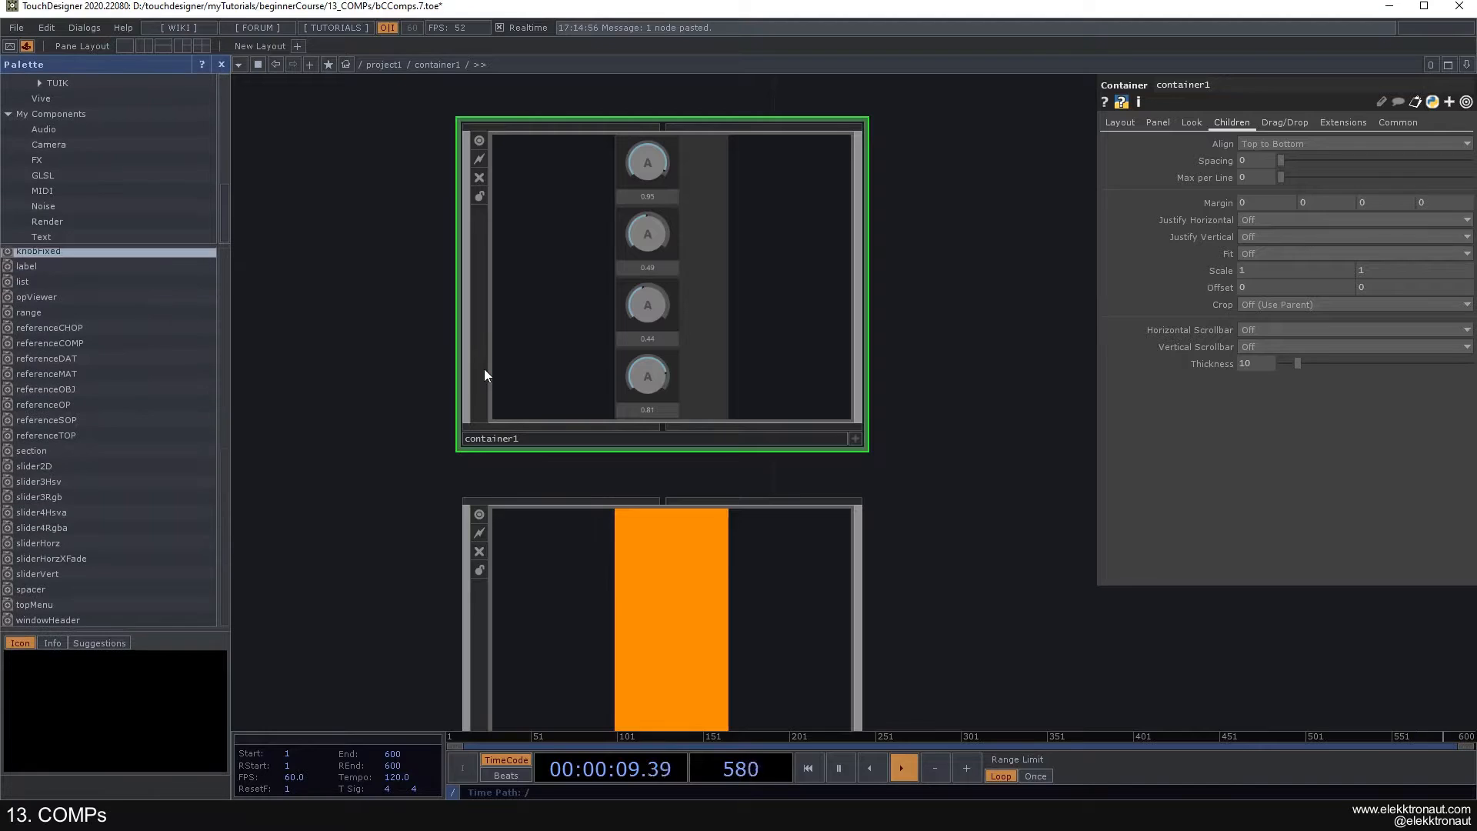
- Go inside the orange container2 and add a slider3Hsv widget from the Basic Widgets
{"action": "scroll", "coordinate": [537, 358], "scroll_direction": "down", "scroll_amount": 3}
{"action": "left_click_drag", "start_coordinate": [829, 350], "coordinate": [781, 308]}
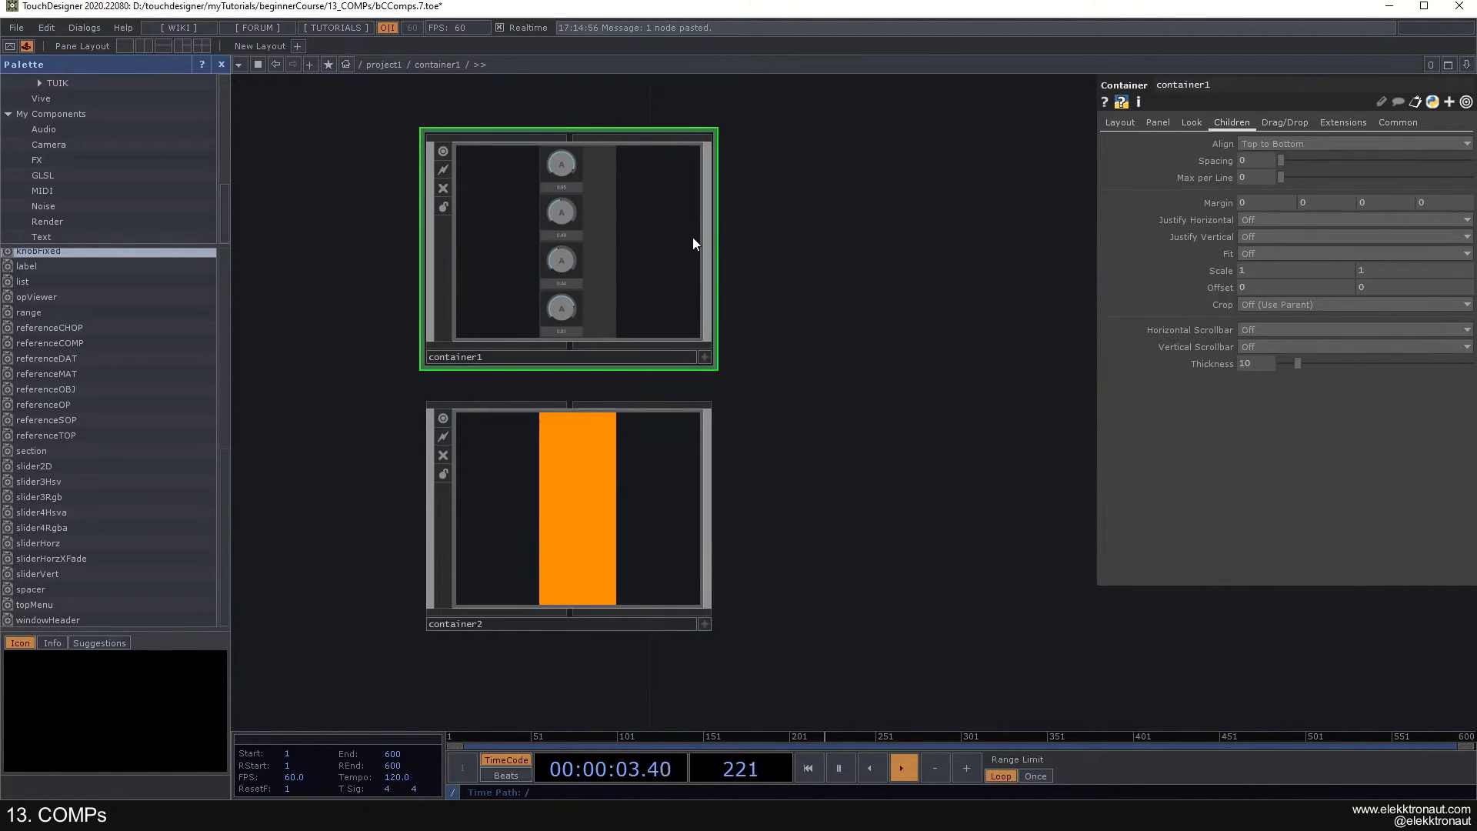
{"action": "left_click_drag", "start_coordinate": [827, 341], "coordinate": [801, 273]}
{"action": "scroll", "coordinate": [570, 421], "scroll_direction": "up", "scroll_amount": 7}
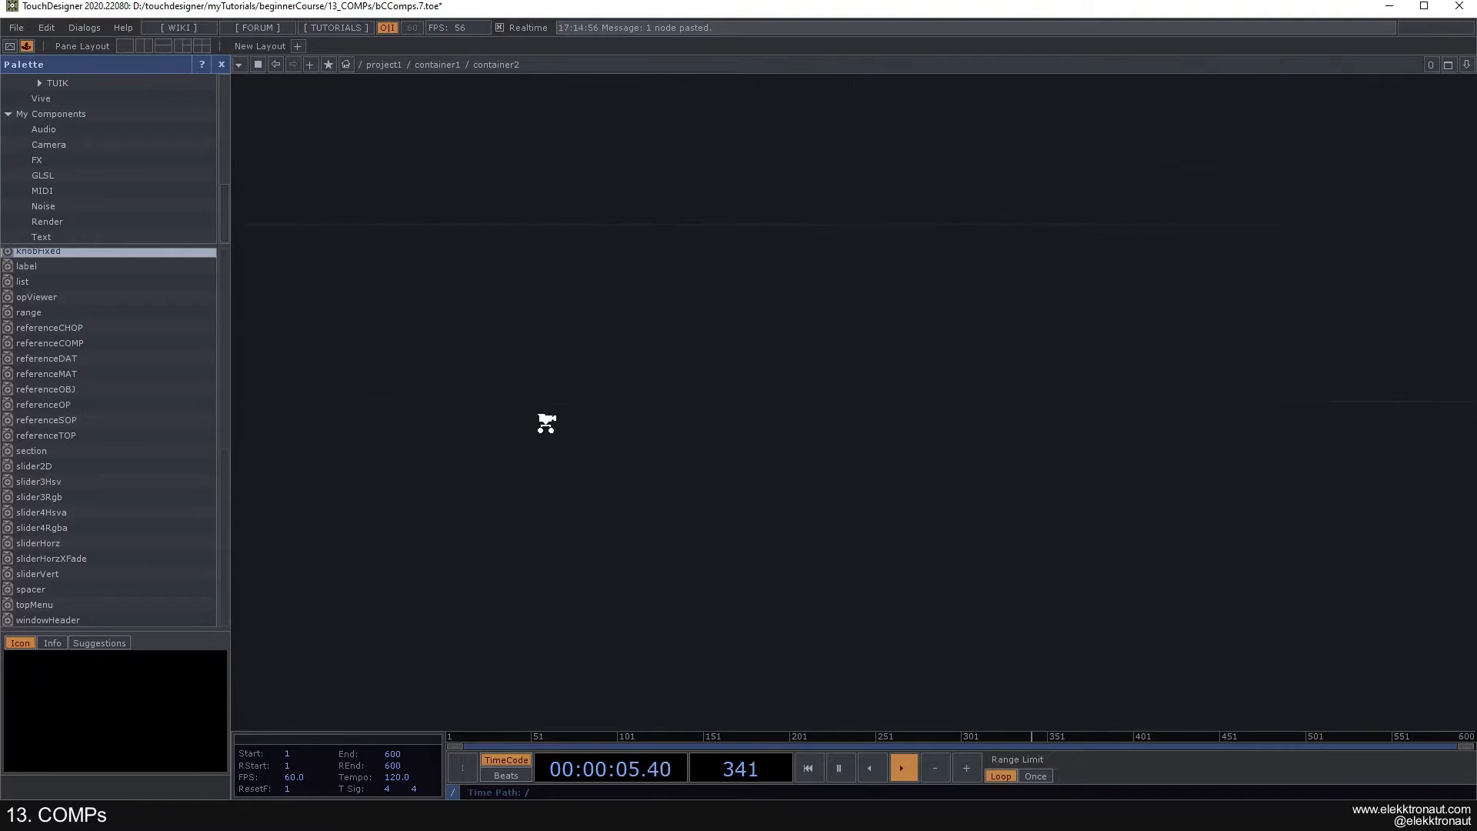
{"action": "left_click_drag", "start_coordinate": [76, 486], "coordinate": [571, 469]}
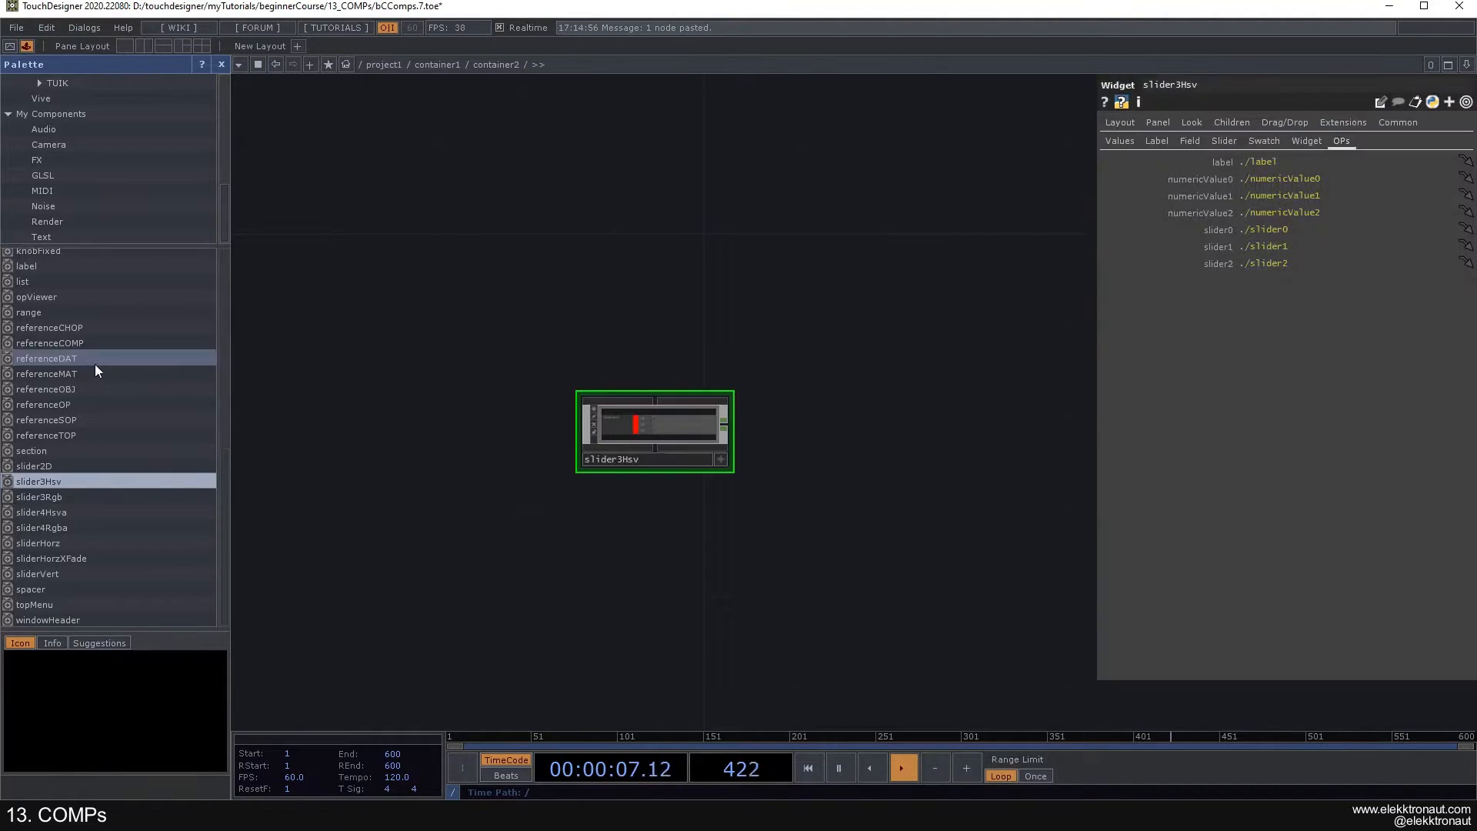
{"action": "left_click_drag", "start_coordinate": [31, 282], "coordinate": [689, 327]}
{"action": "left_click_drag", "start_coordinate": [538, 172], "coordinate": [884, 326]}
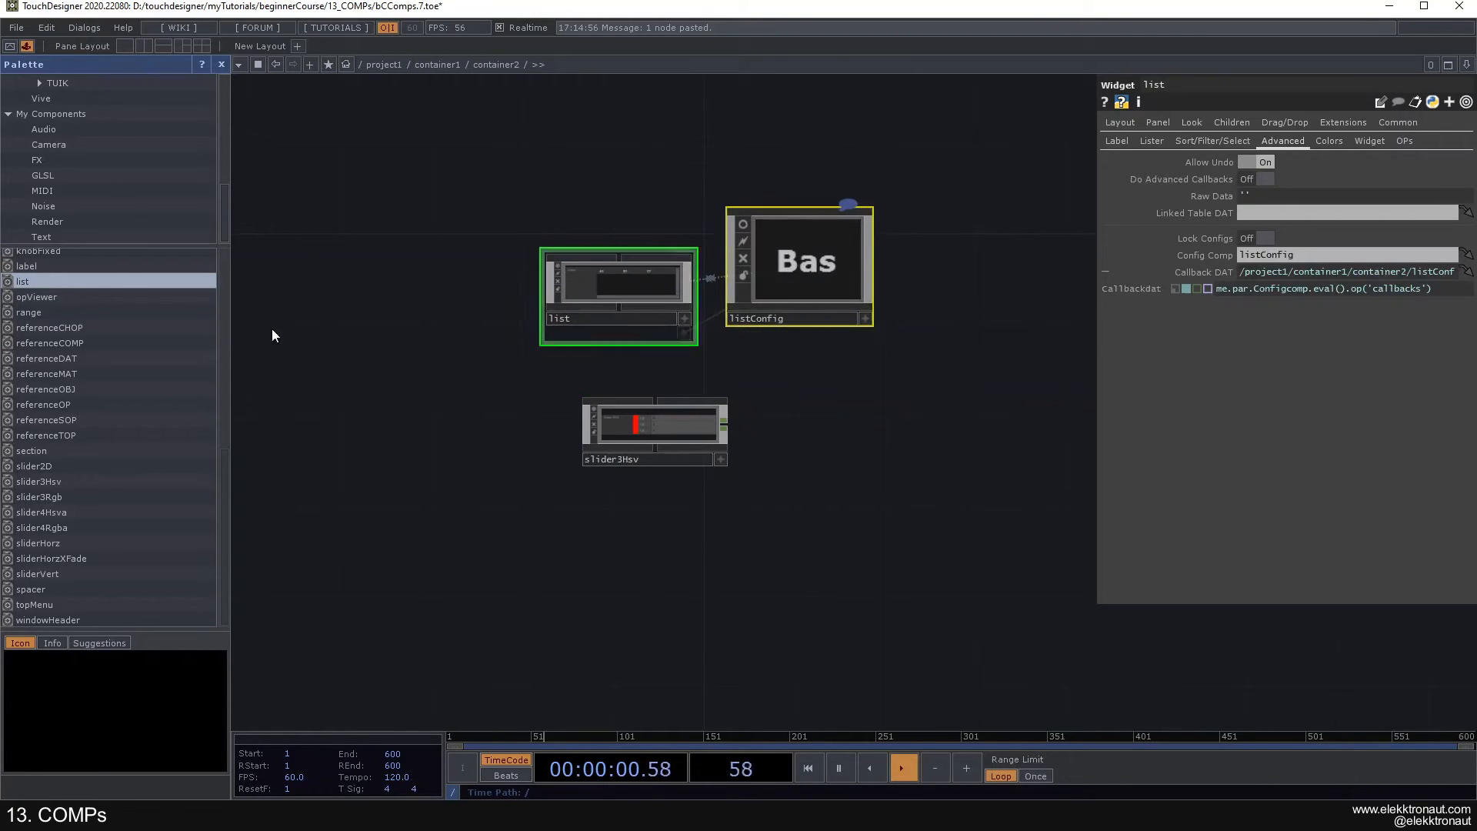
{"action": "key", "text": "Delete"}
- Add a buttonRadio and a buttonState widget from the Basic Widgets to container2's network
{"action": "scroll", "coordinate": [47, 394], "scroll_direction": "up", "scroll_amount": 3}
{"action": "left_click_drag", "start_coordinate": [229, 405], "coordinate": [224, 268]}
{"action": "left_click_drag", "start_coordinate": [42, 287], "coordinate": [595, 249]}
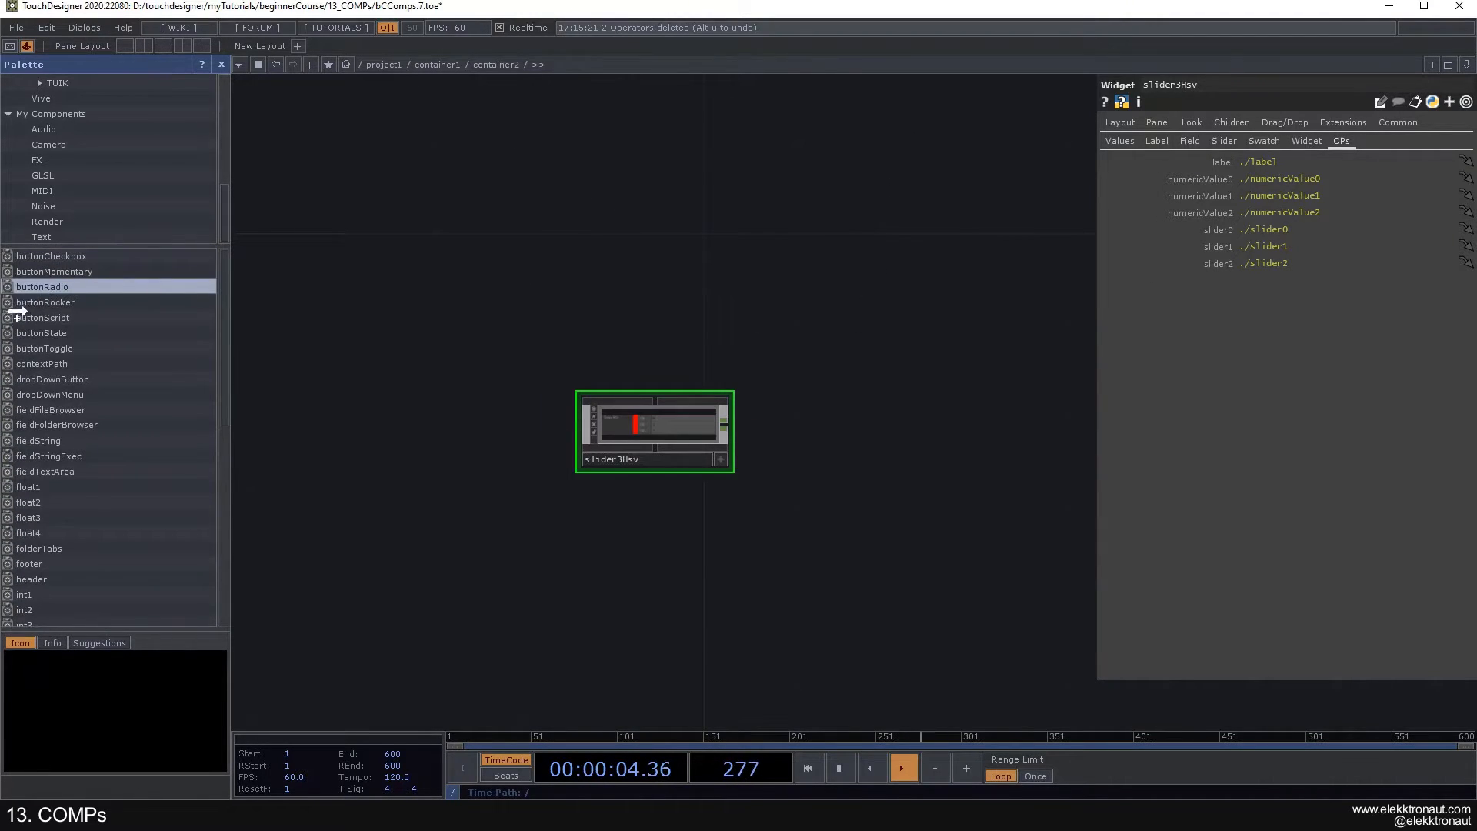
{"action": "left_click_drag", "start_coordinate": [47, 339], "coordinate": [521, 311]}
{"action": "scroll", "coordinate": [531, 304], "scroll_direction": "up", "scroll_amount": 5}
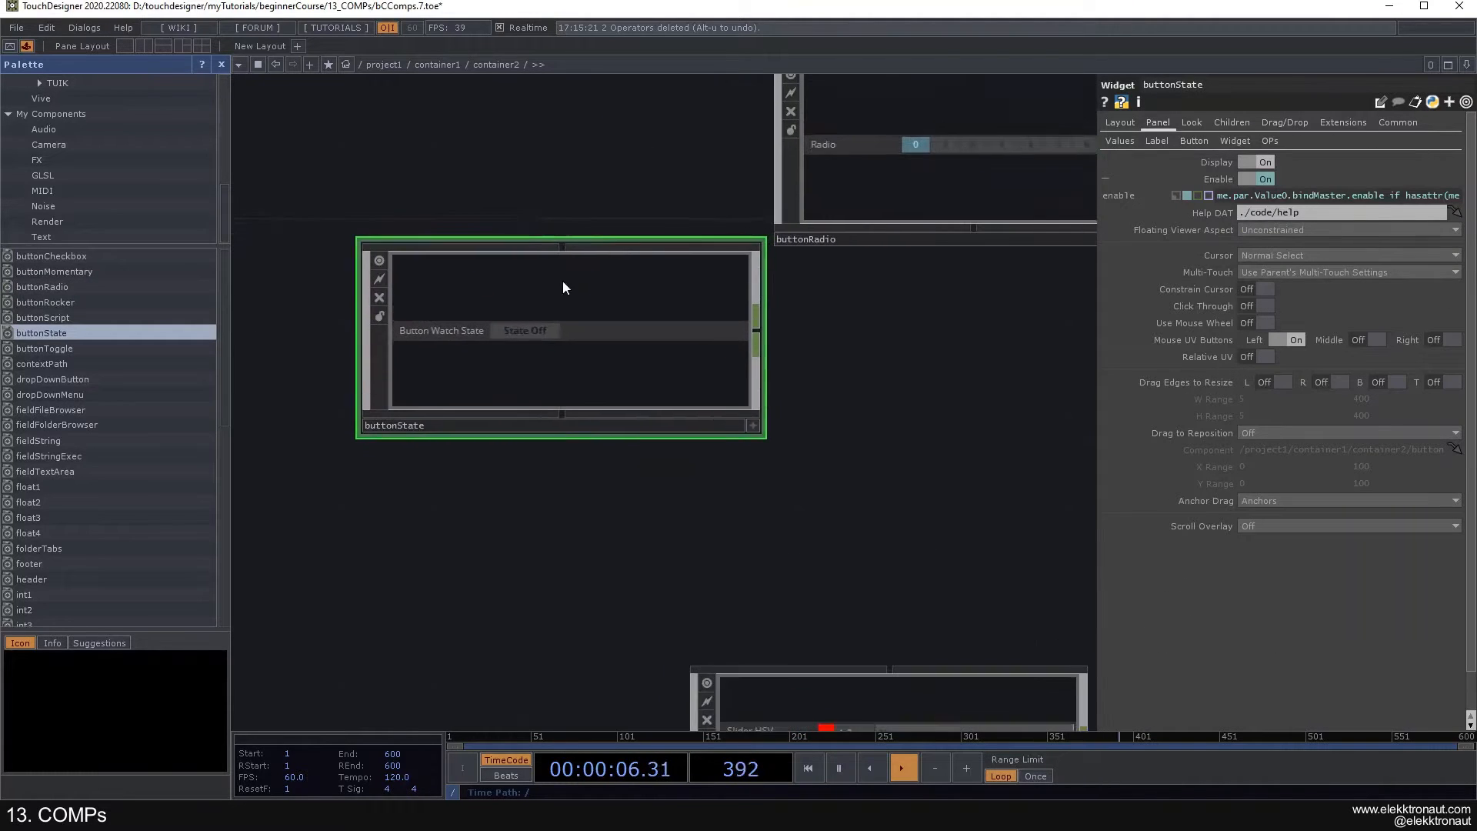
- Preview the slider and button widgets of the orange Container in perform mode
{"action": "scroll", "coordinate": [658, 377], "scroll_direction": "down", "scroll_amount": 3}
{"action": "left_click_drag", "start_coordinate": [805, 398], "coordinate": [731, 348]}
{"action": "key", "text": "F1"}
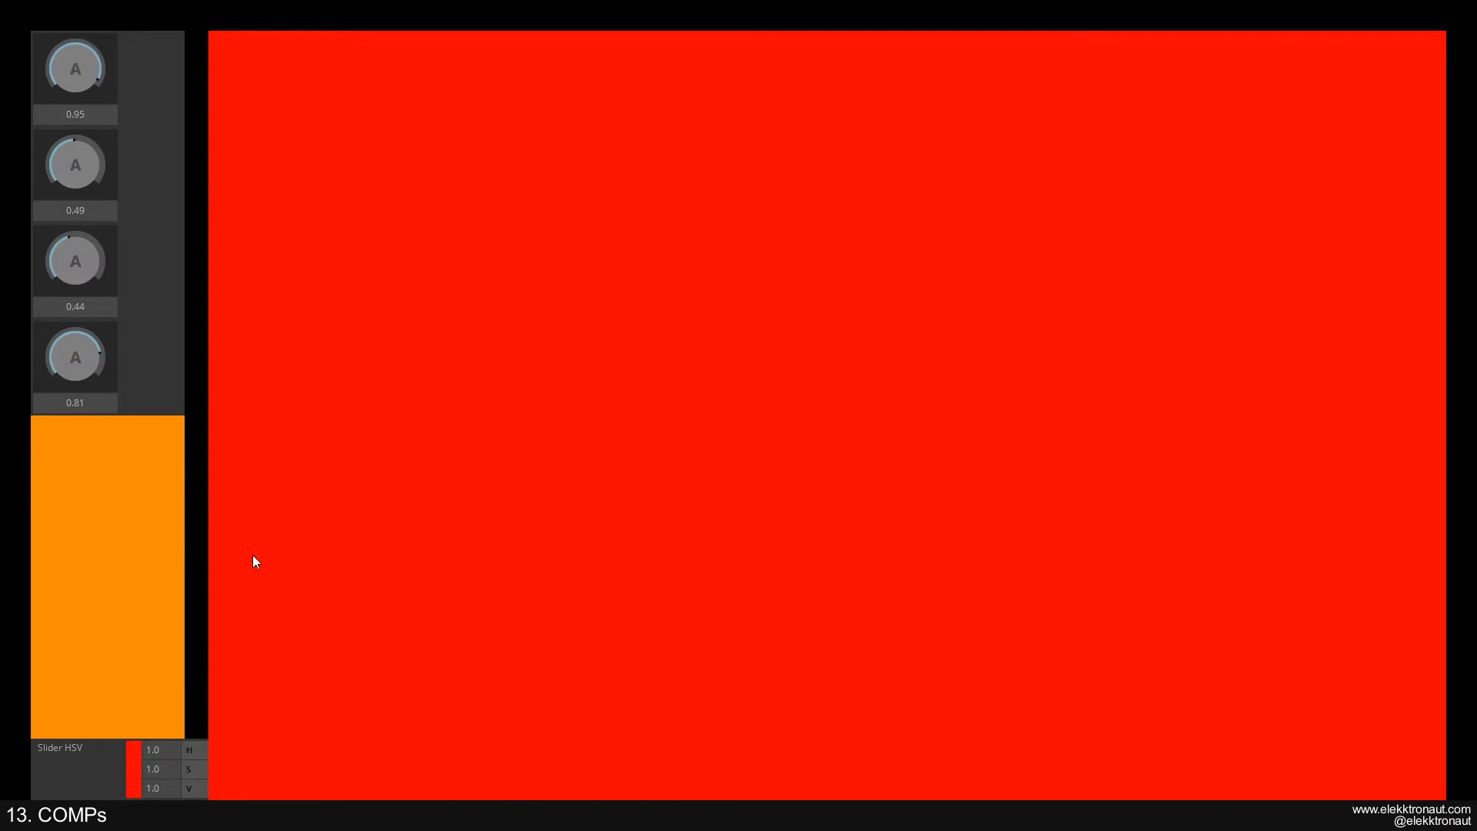
- Leave perform mode and set the child alignment of container2 to Top to Bottom
{"action": "key", "text": "Escape"}
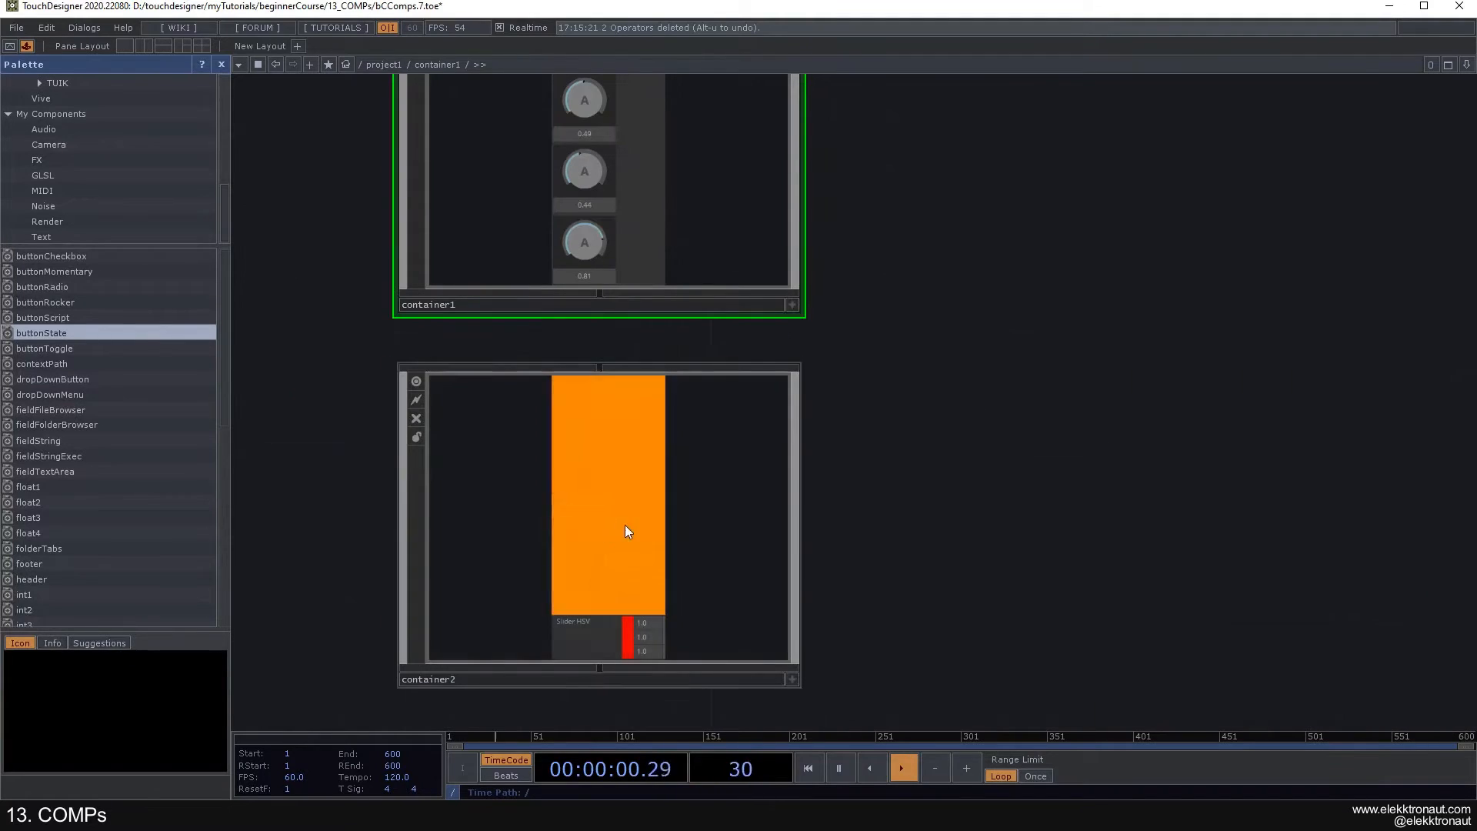
{"action": "left_click", "coordinate": [611, 525]}
{"action": "left_click", "coordinate": [1232, 122]}
{"action": "left_click", "coordinate": [1271, 143]}
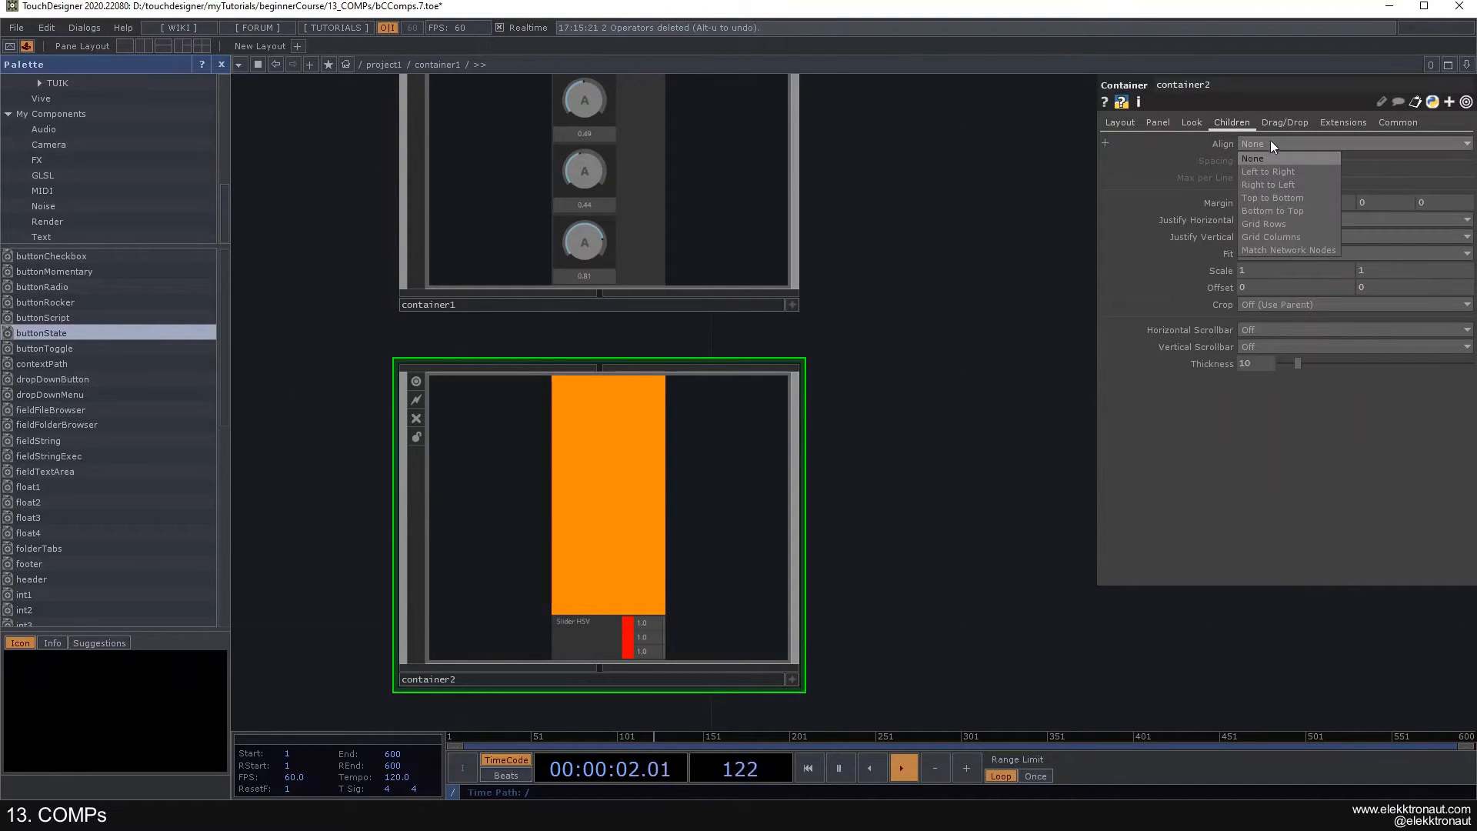
{"action": "left_click", "coordinate": [1263, 197]}
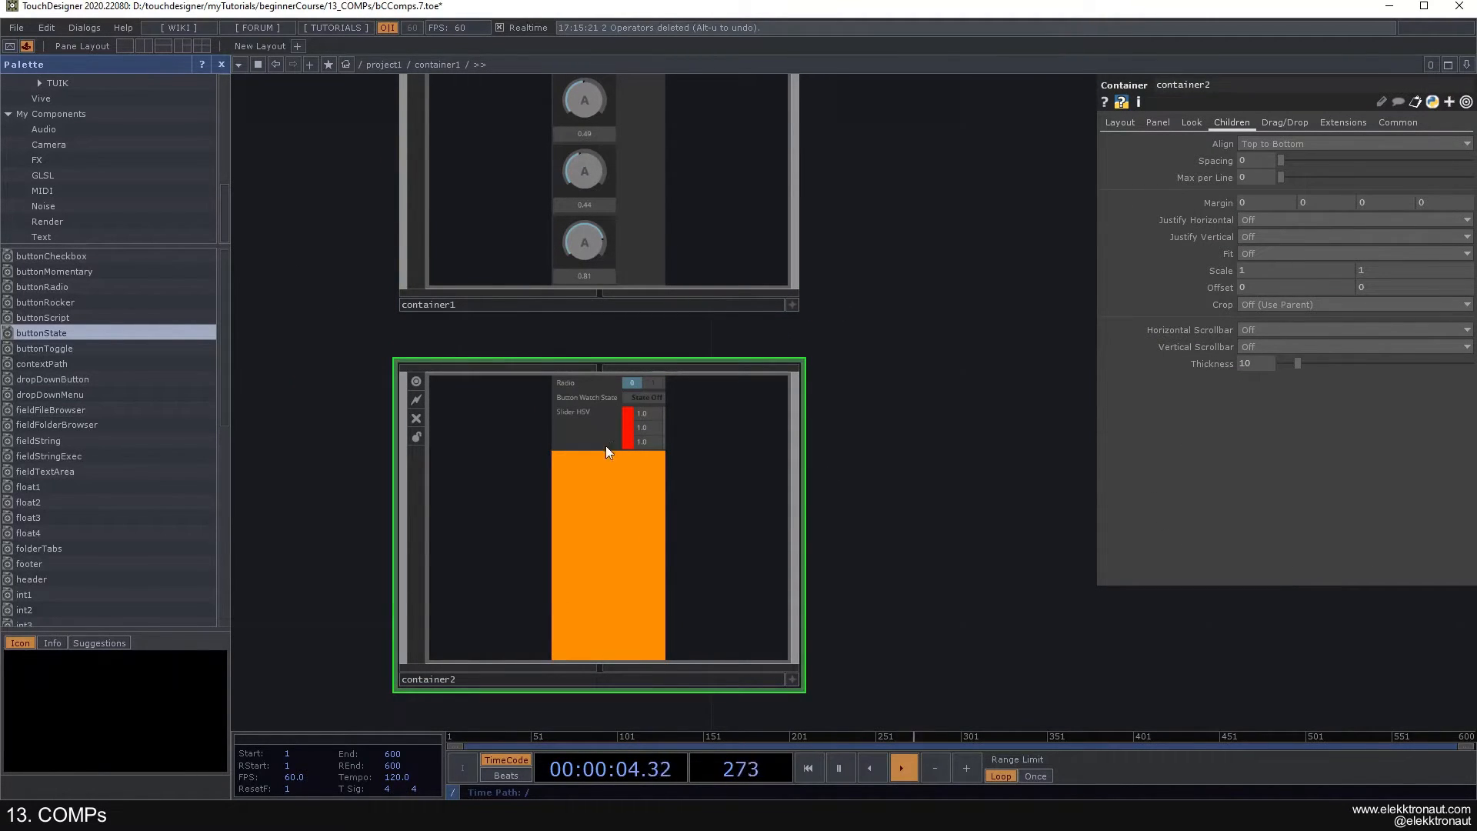
- Inside container2, set both the Horizontal Mode and Vertical Mode of the three widgets to Fill
{"action": "key", "text": "i"}
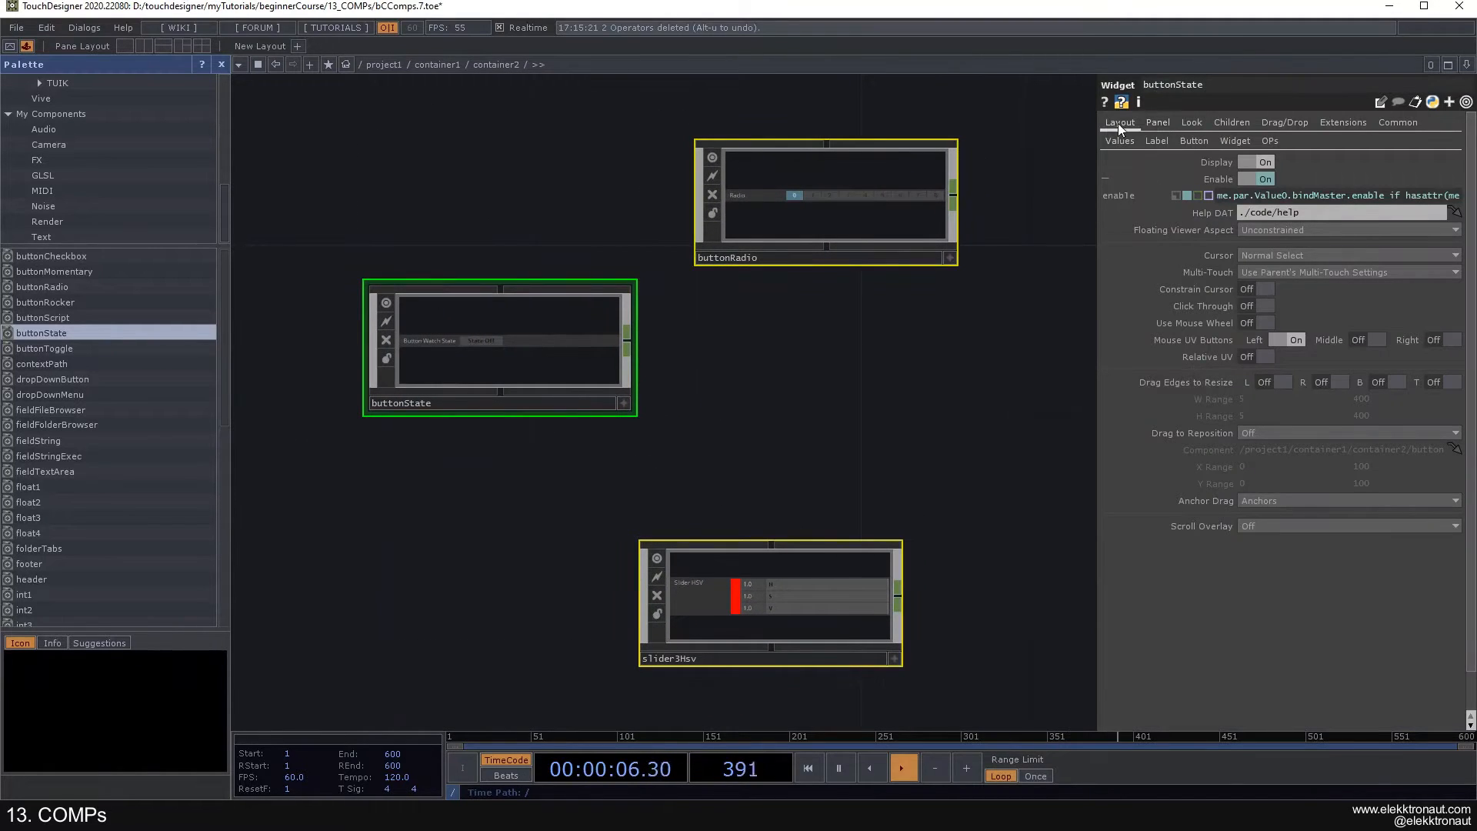
{"action": "left_click", "coordinate": [1120, 123]}
{"action": "left_click", "coordinate": [1266, 288]}
{"action": "left_click", "coordinate": [1268, 317]}
{"action": "left_click", "coordinate": [1267, 417]}
{"action": "left_click", "coordinate": [1262, 442]}
{"action": "left_click", "coordinate": [856, 394]}
- Try out the container2 widgets in perform mode, choosing 3 on the radio buttons and switching the state button on
{"action": "key", "text": "F1"}
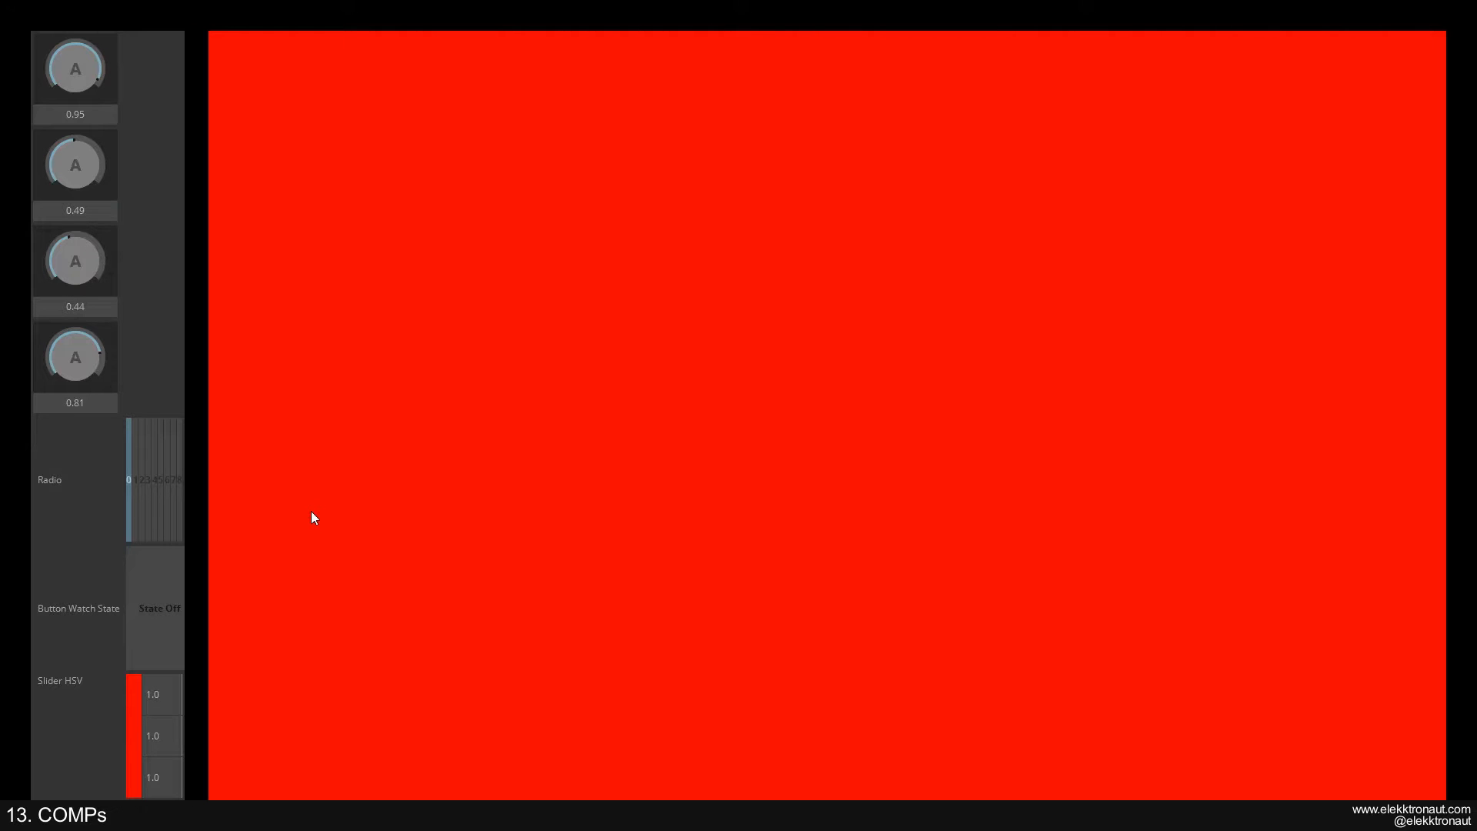
{"action": "left_click", "coordinate": [148, 500]}
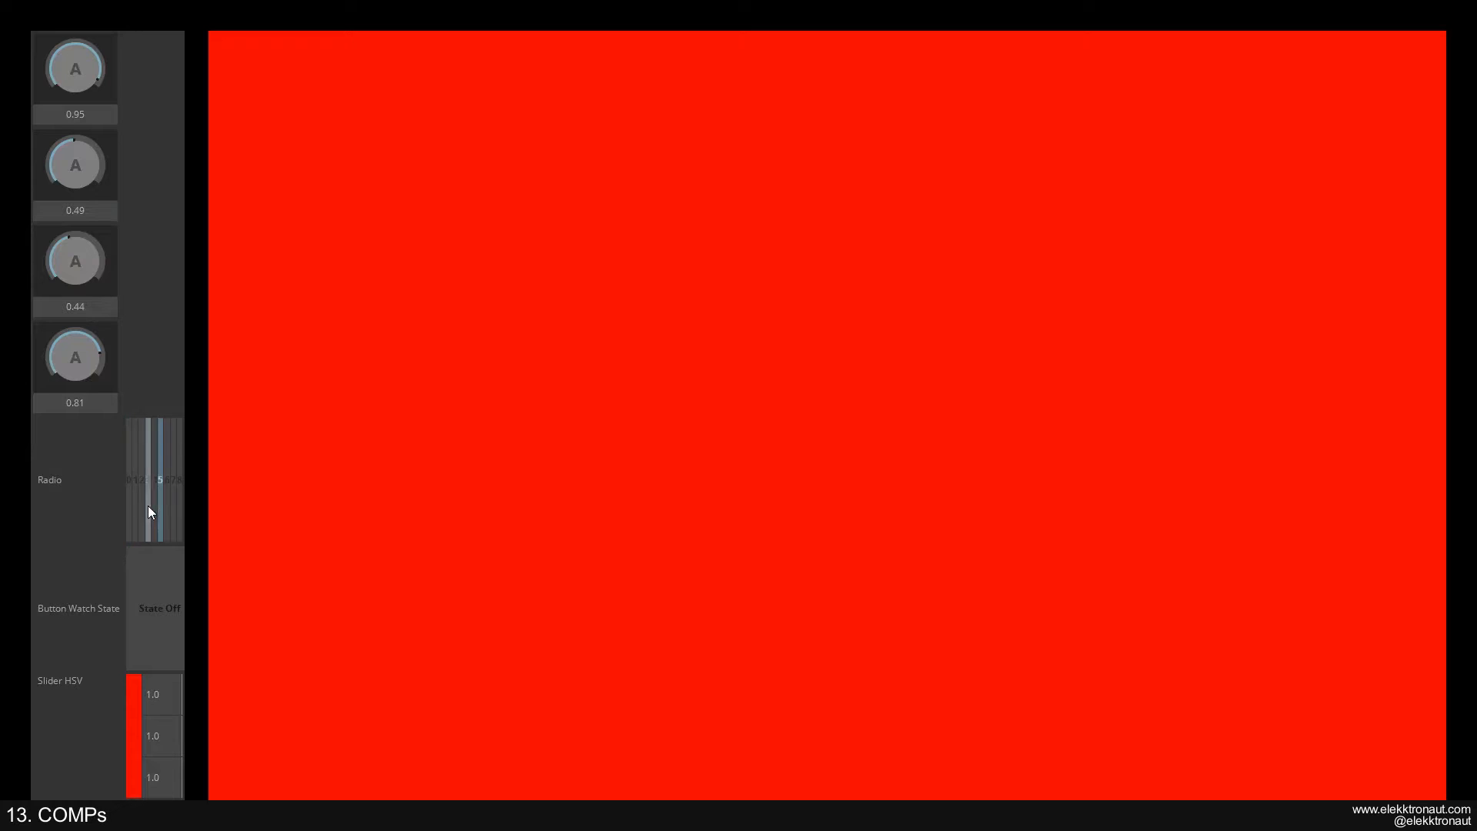
{"action": "left_click", "coordinate": [145, 598]}
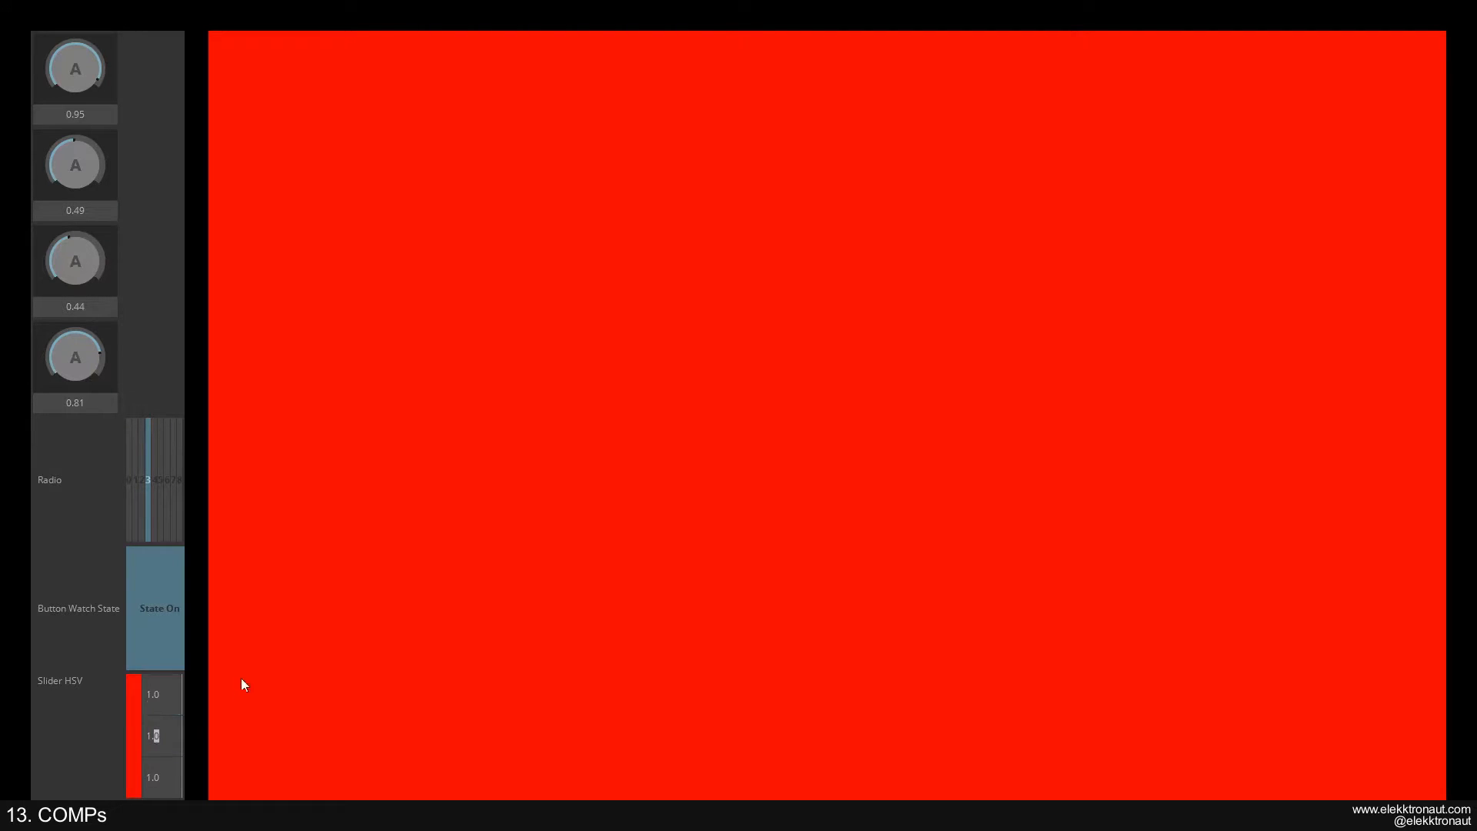
{"action": "key", "text": "Escape"}
- Select the knob Container container1 in the parent network and close the Palette
{"action": "scroll", "coordinate": [458, 462], "scroll_direction": "down", "scroll_amount": 6}
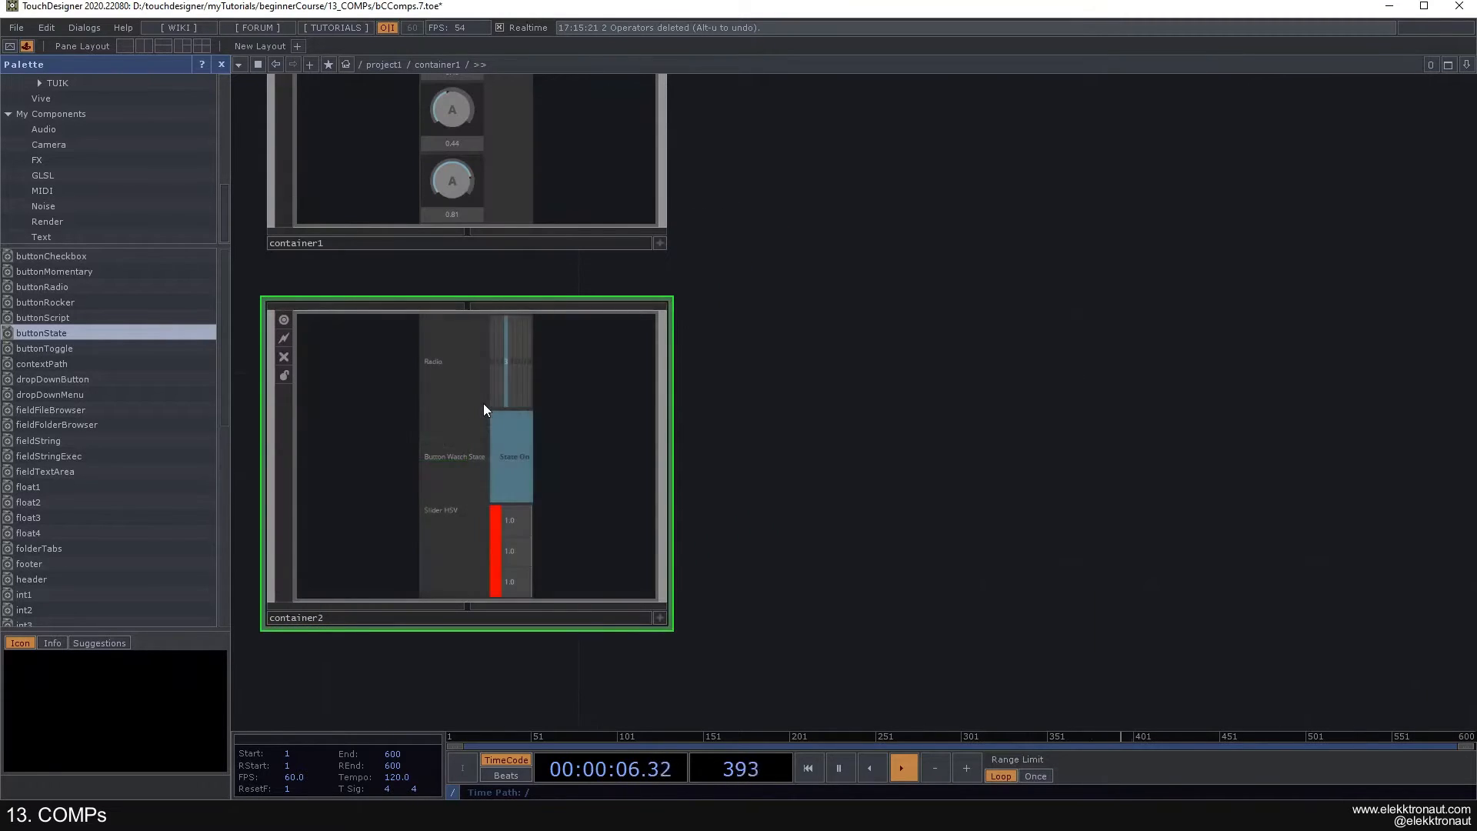
{"action": "scroll", "coordinate": [483, 403], "scroll_direction": "down", "scroll_amount": 5}
{"action": "left_click_drag", "start_coordinate": [568, 297], "coordinate": [711, 345]}
{"action": "left_click", "coordinate": [588, 331]}
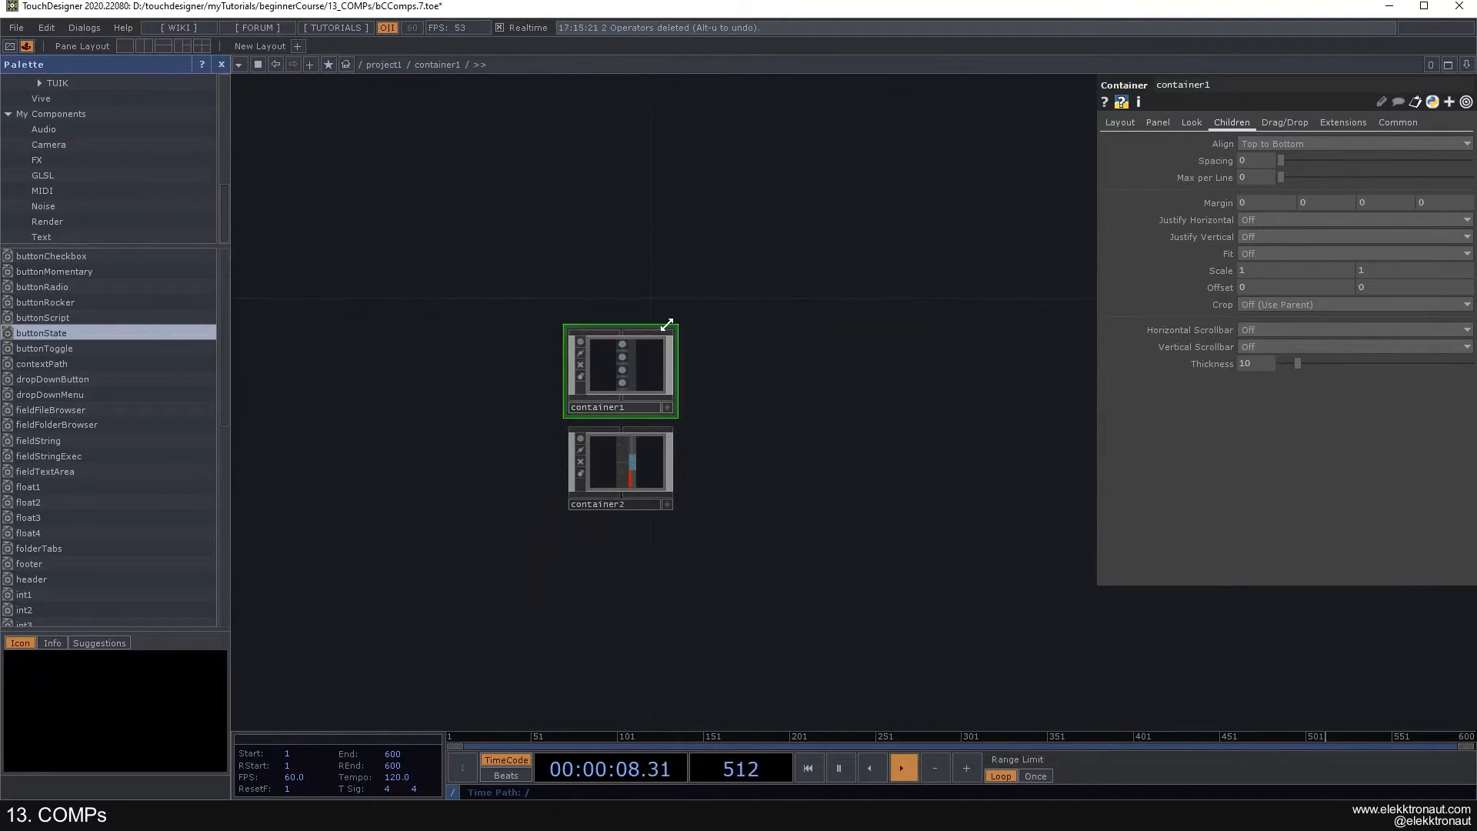
{"action": "left_click", "coordinate": [222, 64]}
- Go inside container1 and delete the three extra knobs, keeping only knobFixed
{"action": "scroll", "coordinate": [447, 393], "scroll_direction": "up", "scroll_amount": 3}
{"action": "scroll", "coordinate": [493, 345], "scroll_direction": "up", "scroll_amount": 5}
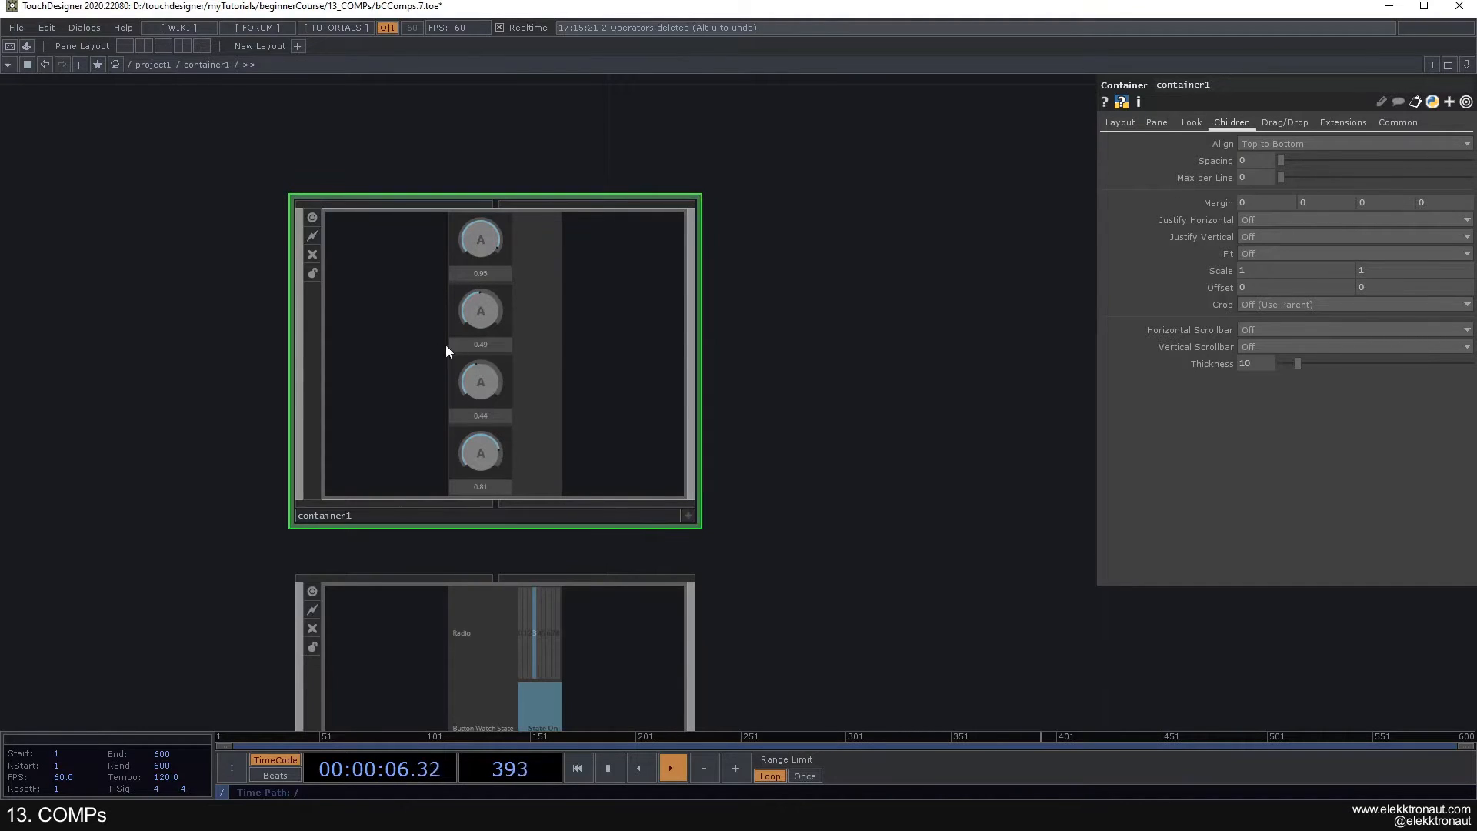
{"action": "scroll", "coordinate": [461, 351], "scroll_direction": "up", "scroll_amount": 2}
{"action": "left_click_drag", "start_coordinate": [880, 344], "coordinate": [943, 378]}
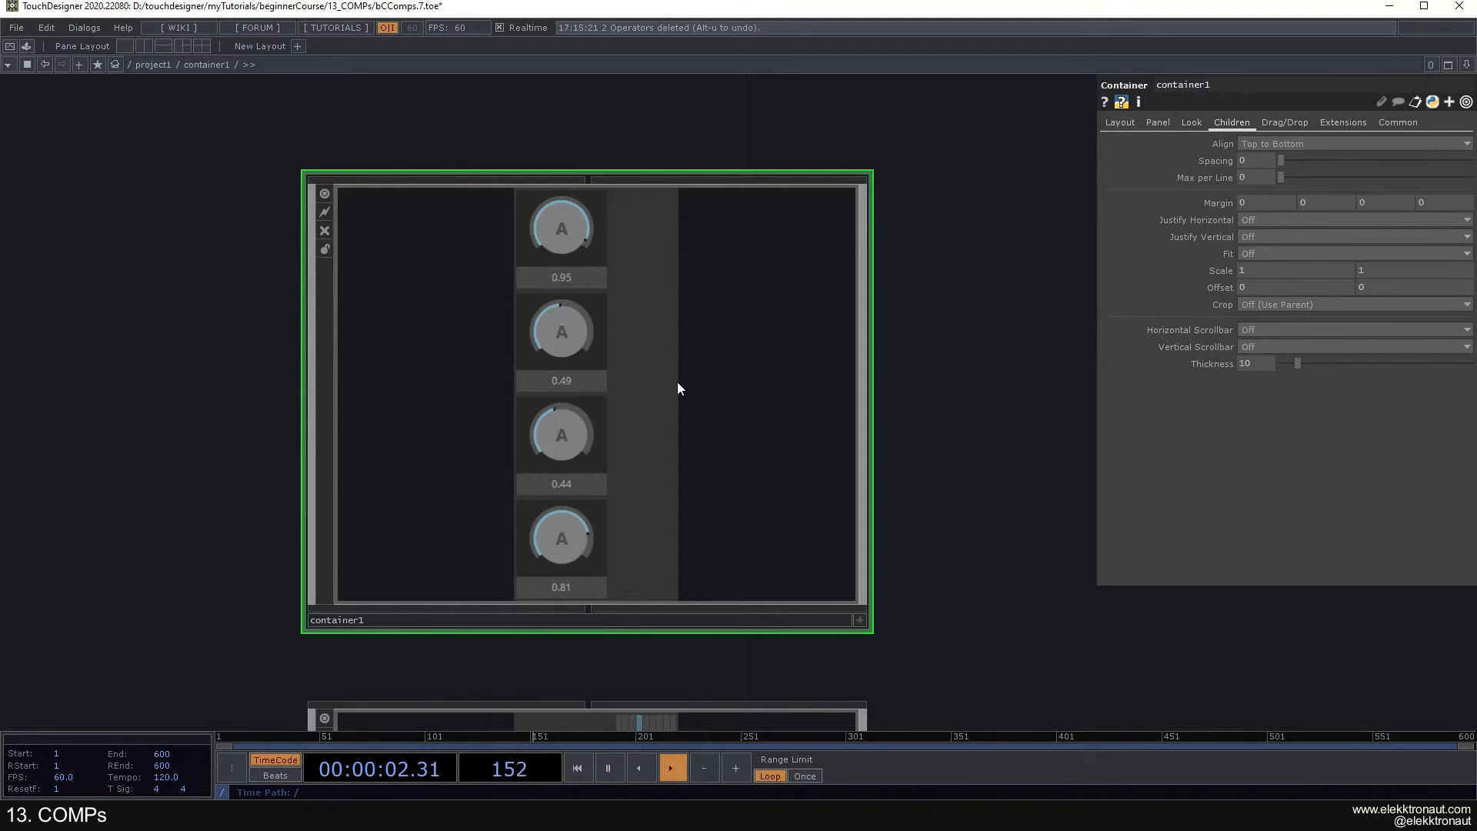
{"action": "scroll", "coordinate": [678, 383], "scroll_direction": "up", "scroll_amount": 5}
{"action": "right_click_drag", "start_coordinate": [731, 526], "coordinate": [533, 288]}
{"action": "key", "text": "Delete"}
{"action": "left_click", "coordinate": [586, 165]}
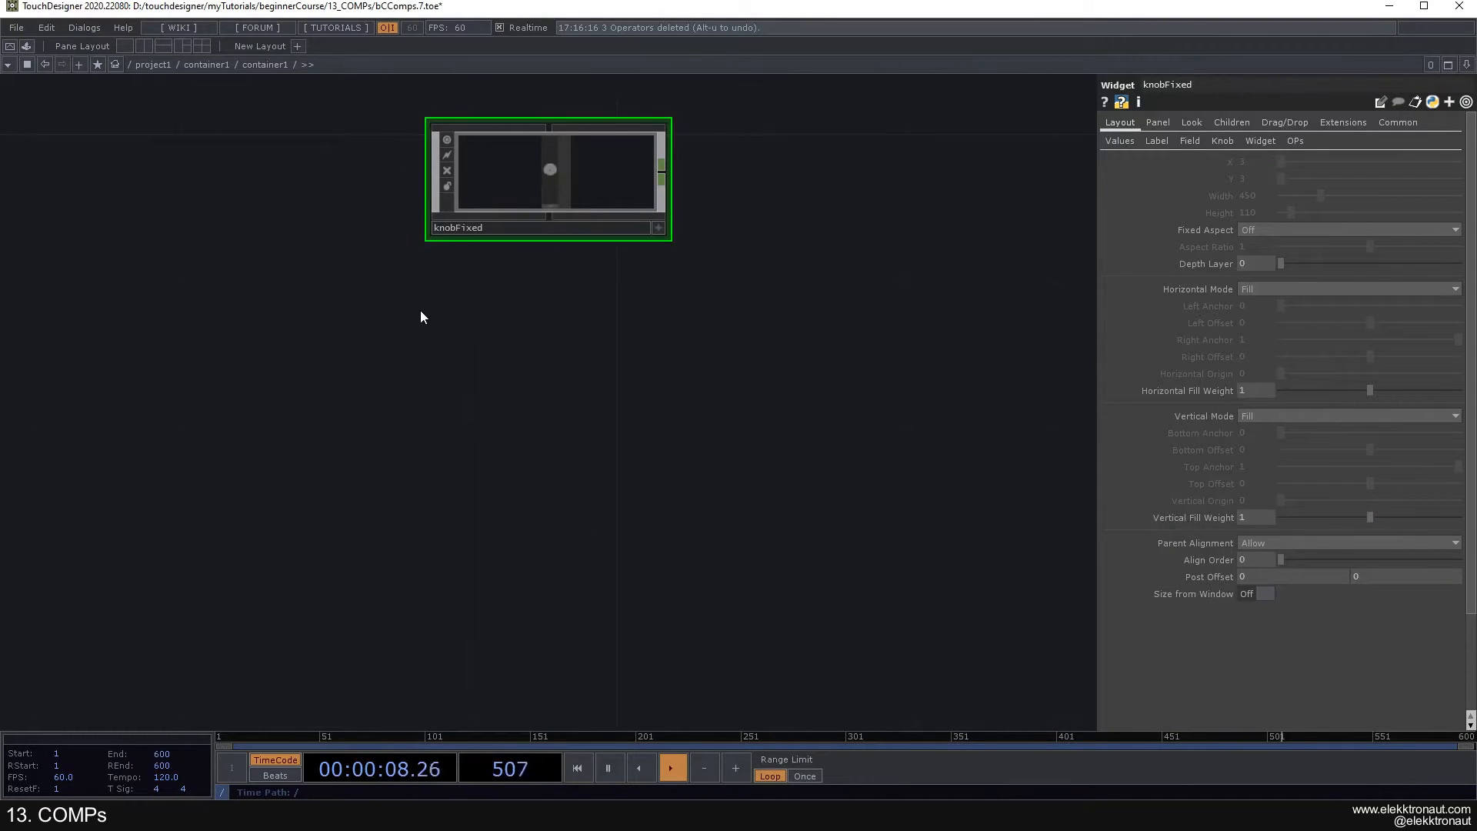
- Add a Replicator COMP to the network beside knobFixed
{"action": "left_click_drag", "start_coordinate": [417, 311], "coordinate": [500, 343]}
{"action": "left_click_drag", "start_coordinate": [393, 287], "coordinate": [594, 295]}
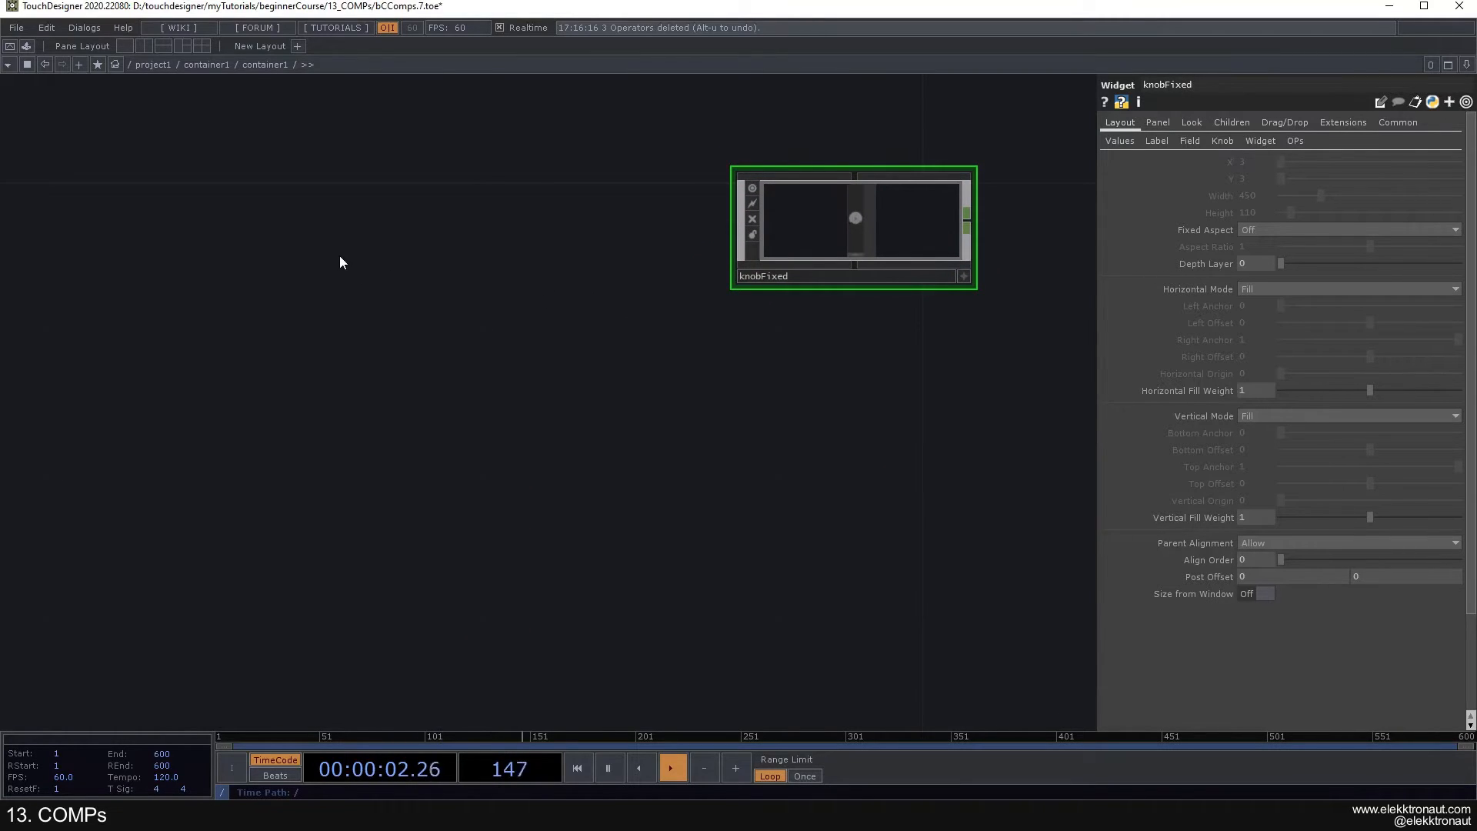
{"action": "key", "text": "Tab"}
{"action": "type", "text": "re"}
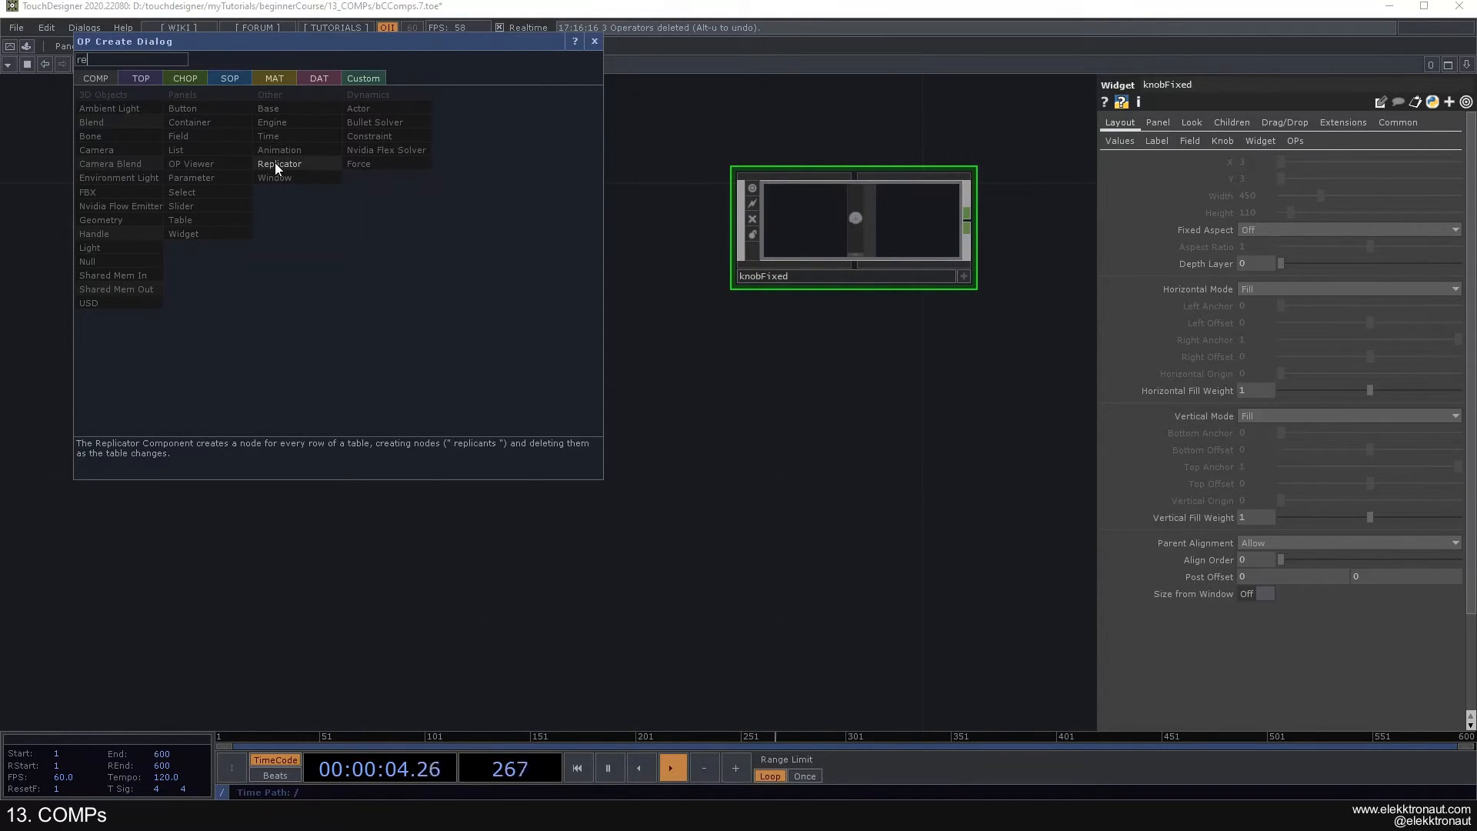
{"action": "left_click", "coordinate": [296, 164]}
{"action": "left_click", "coordinate": [293, 269]}
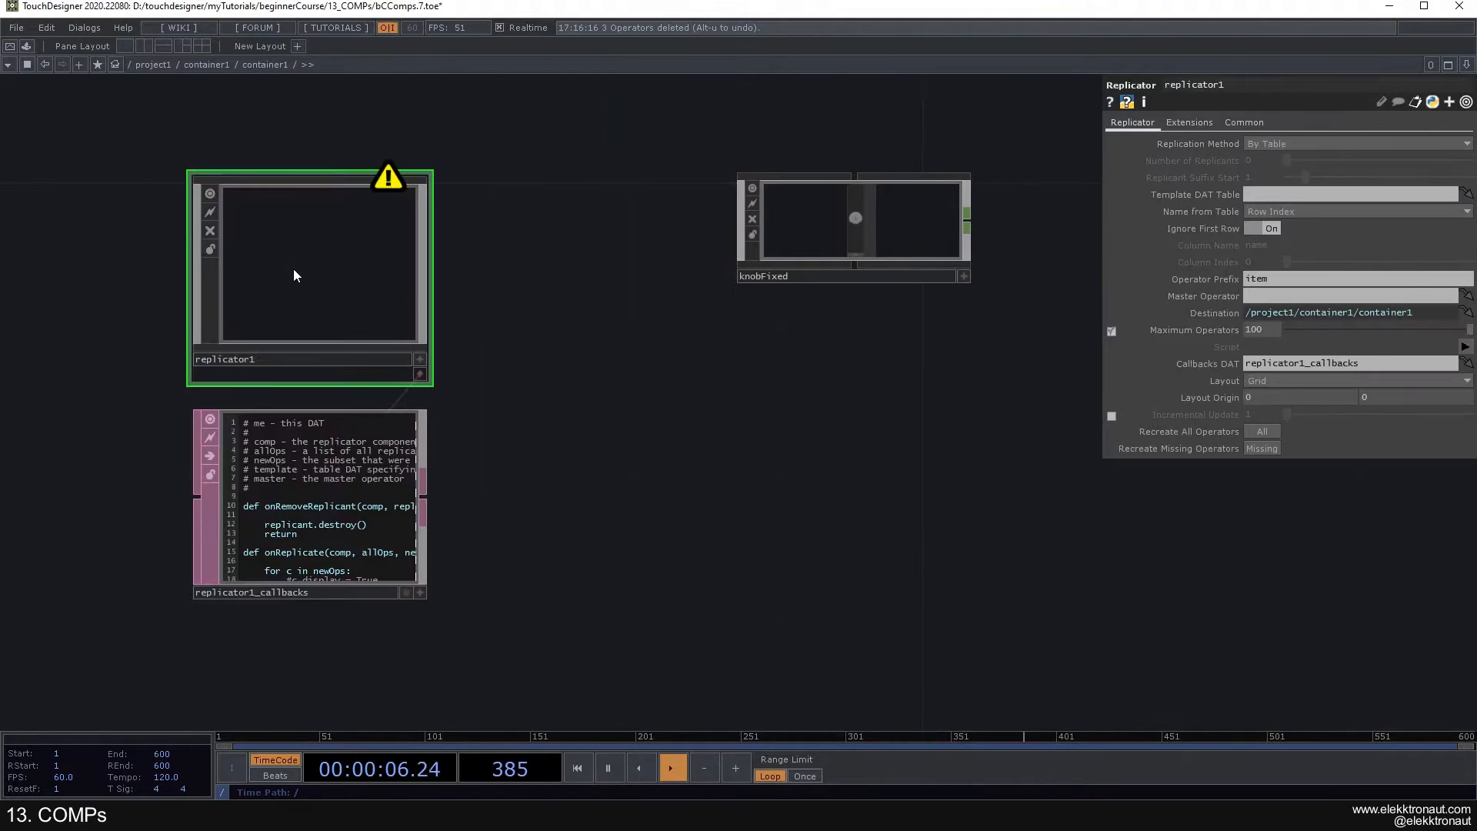
- Resize the knobFixed node to a narrow upright shape and reposition it near the Replicator
{"action": "scroll", "coordinate": [377, 310], "scroll_direction": "down", "scroll_amount": 2}
{"action": "left_click_drag", "start_coordinate": [597, 328], "coordinate": [736, 304]}
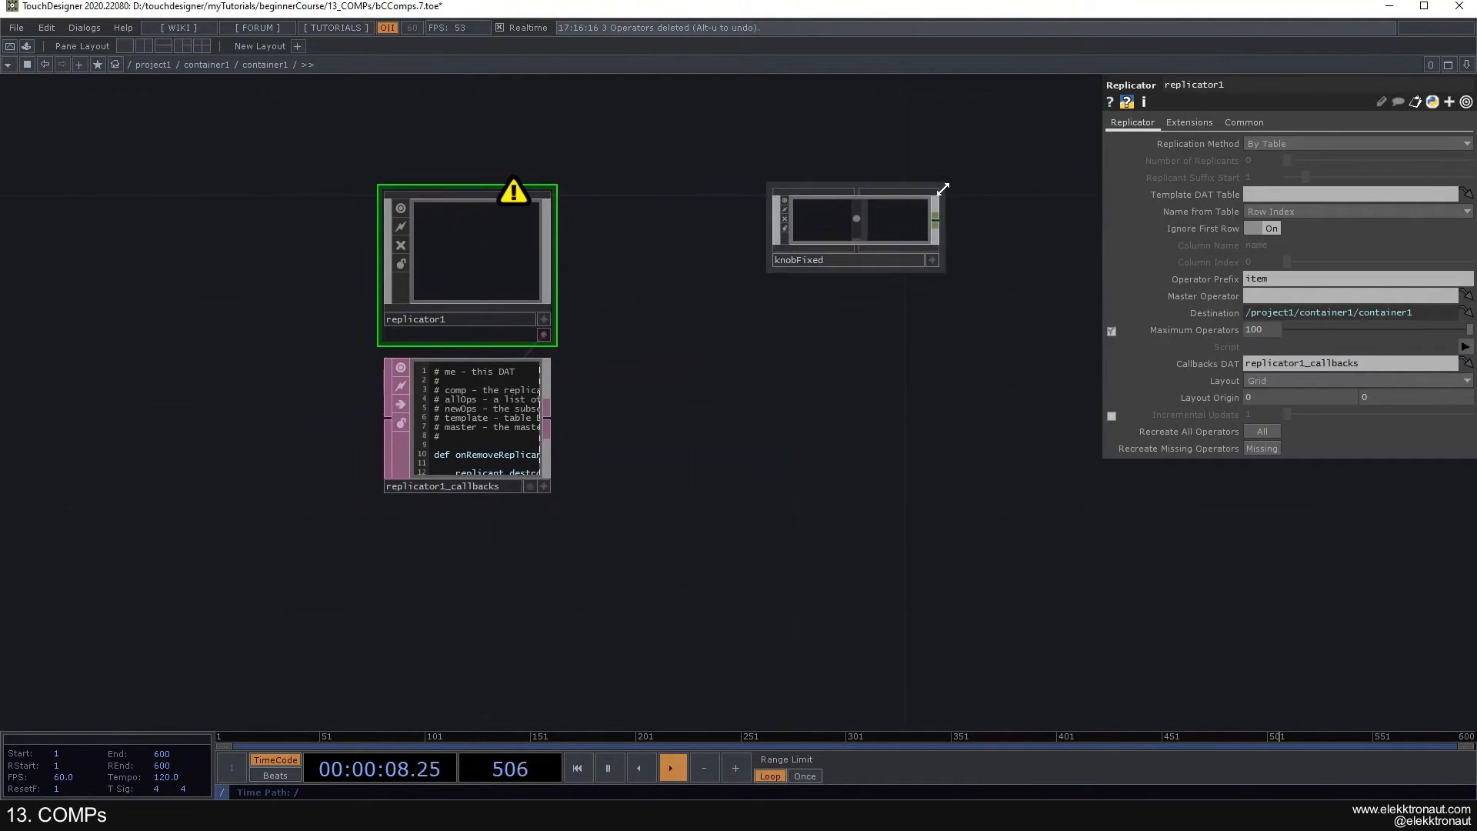
{"action": "left_click_drag", "start_coordinate": [939, 193], "coordinate": [871, 110]}
{"action": "left_click_drag", "start_coordinate": [814, 212], "coordinate": [790, 271]}
{"action": "left_click", "coordinate": [829, 280]}
{"action": "left_click_drag", "start_coordinate": [591, 280], "coordinate": [391, 270]}
{"action": "left_click_drag", "start_coordinate": [467, 348], "coordinate": [437, 312]}
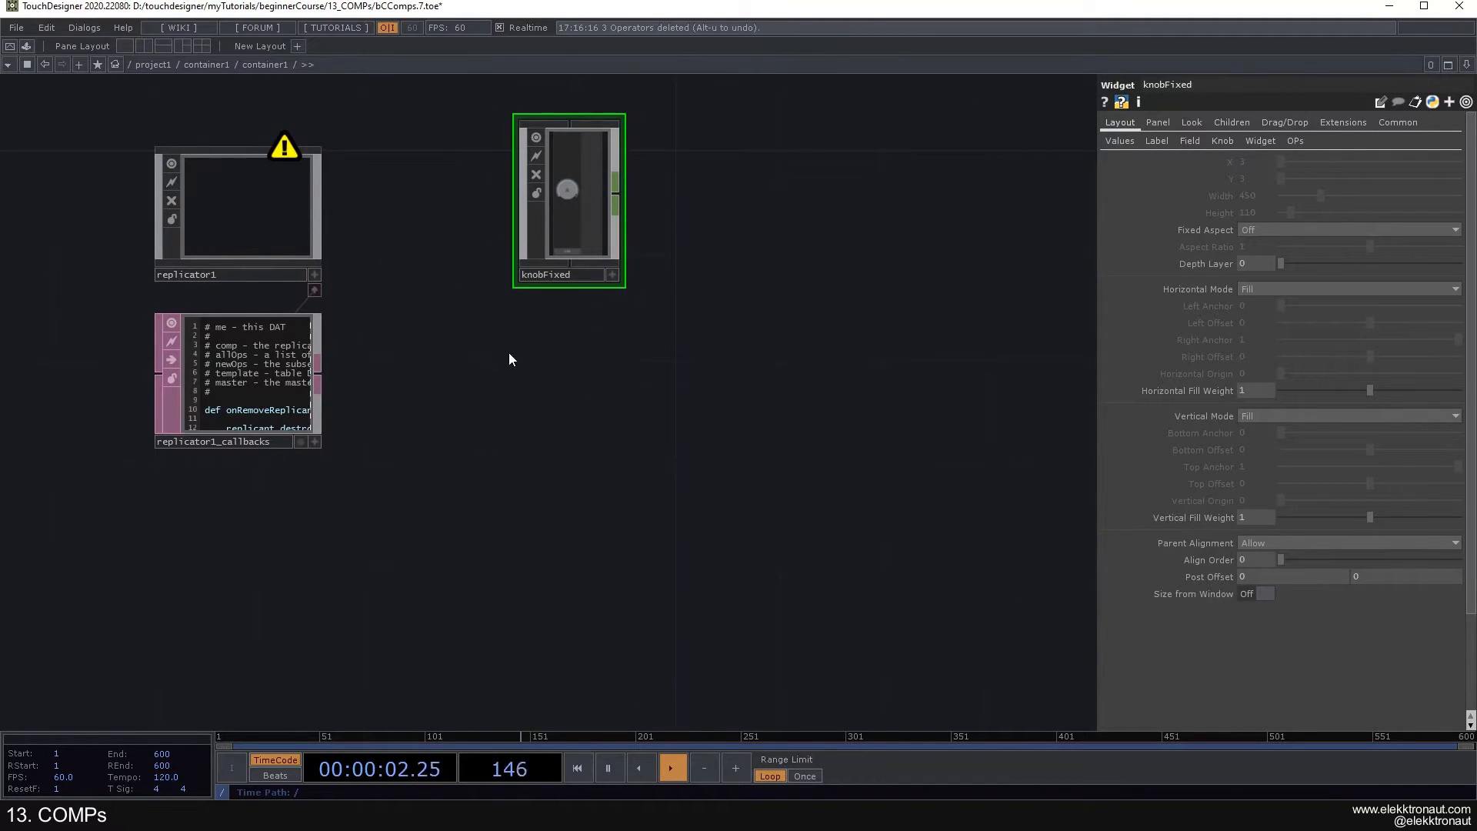
- Shift the knobFixed node slightly and set the Replicator's Replication Method to By Number
{"action": "left_click", "coordinate": [269, 214]}
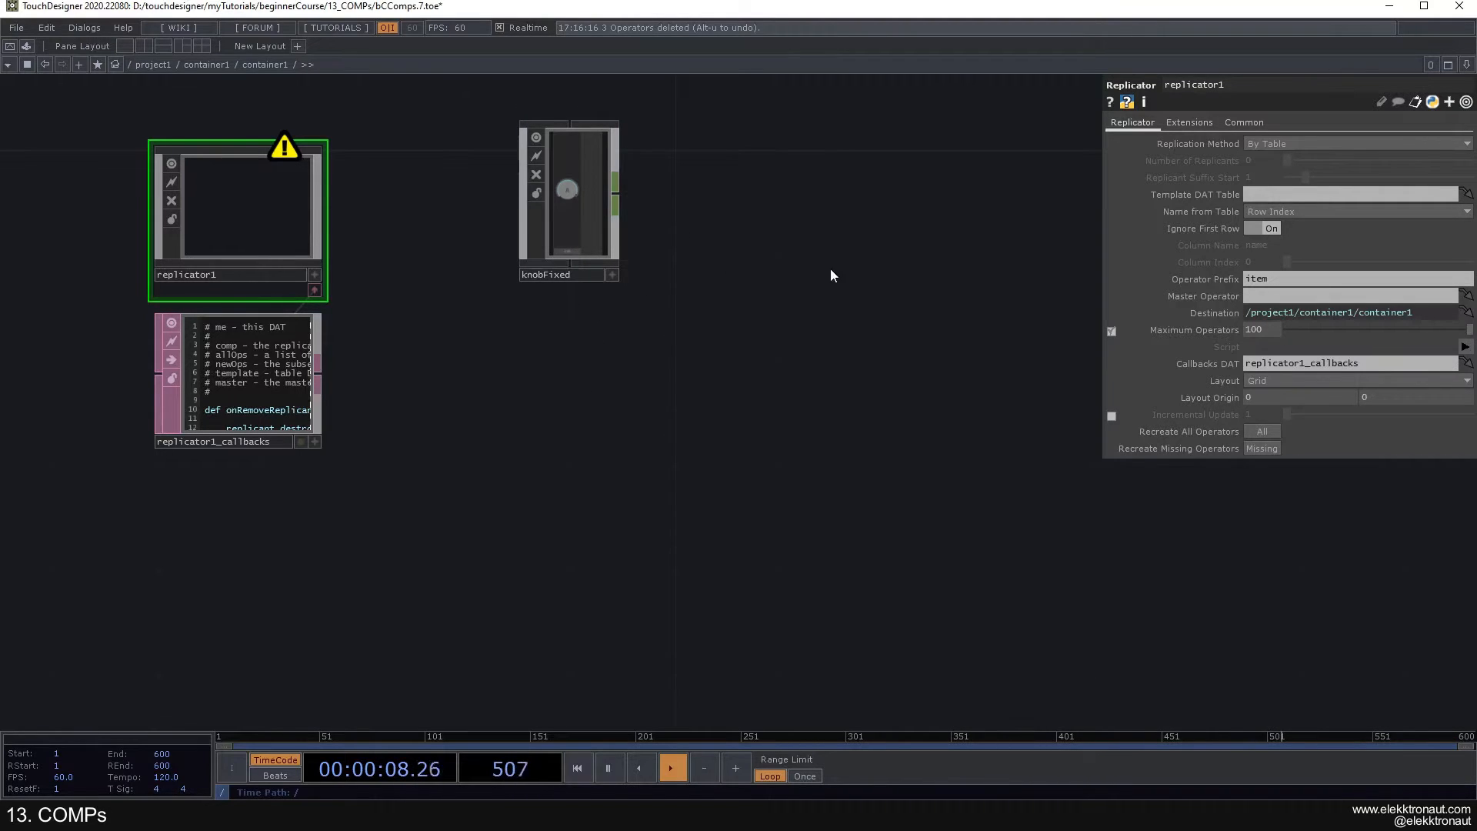
{"action": "left_click_drag", "start_coordinate": [573, 228], "coordinate": [546, 201]}
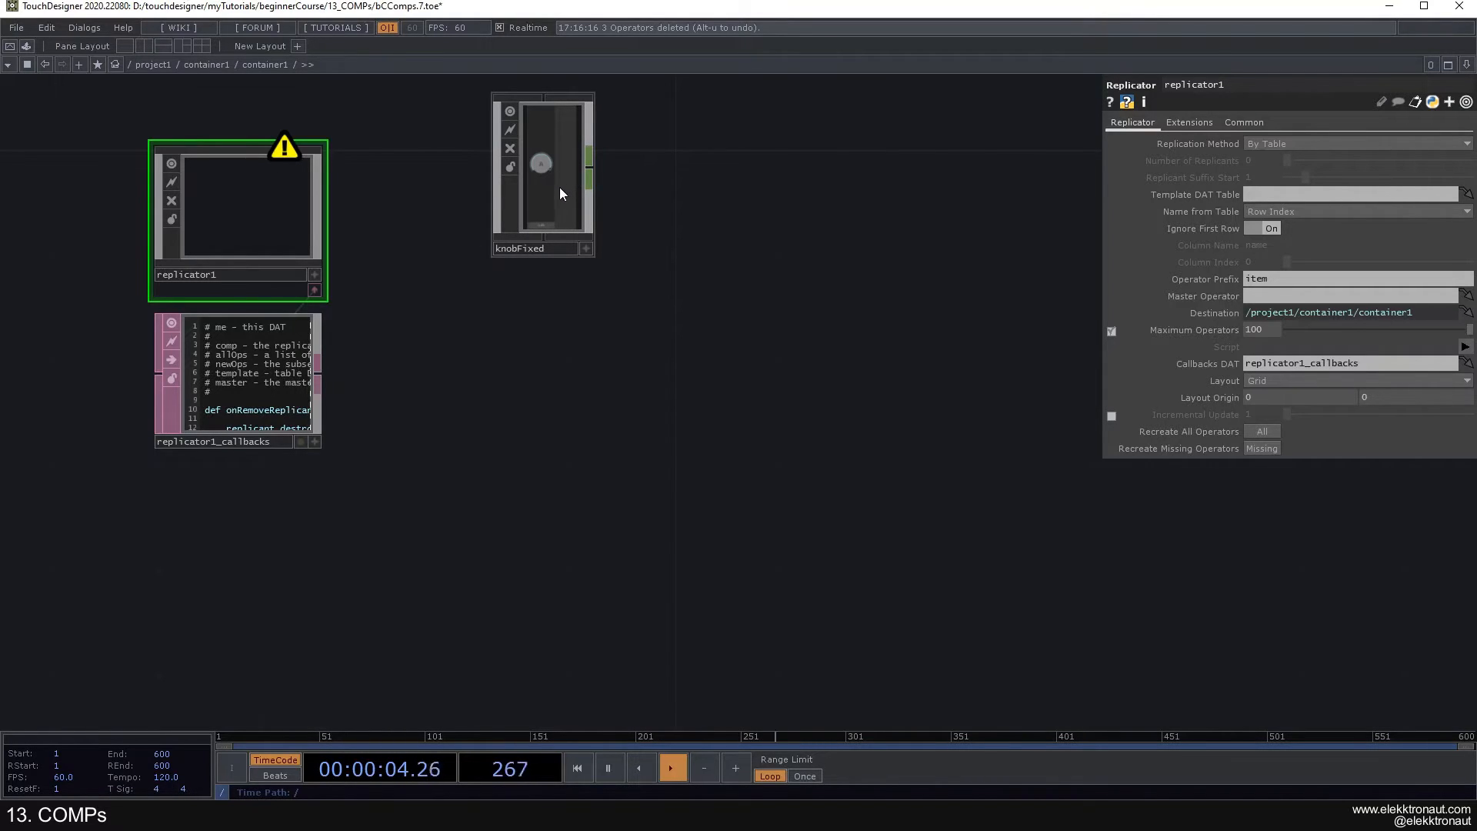
{"action": "left_click_drag", "start_coordinate": [637, 191], "coordinate": [648, 228]}
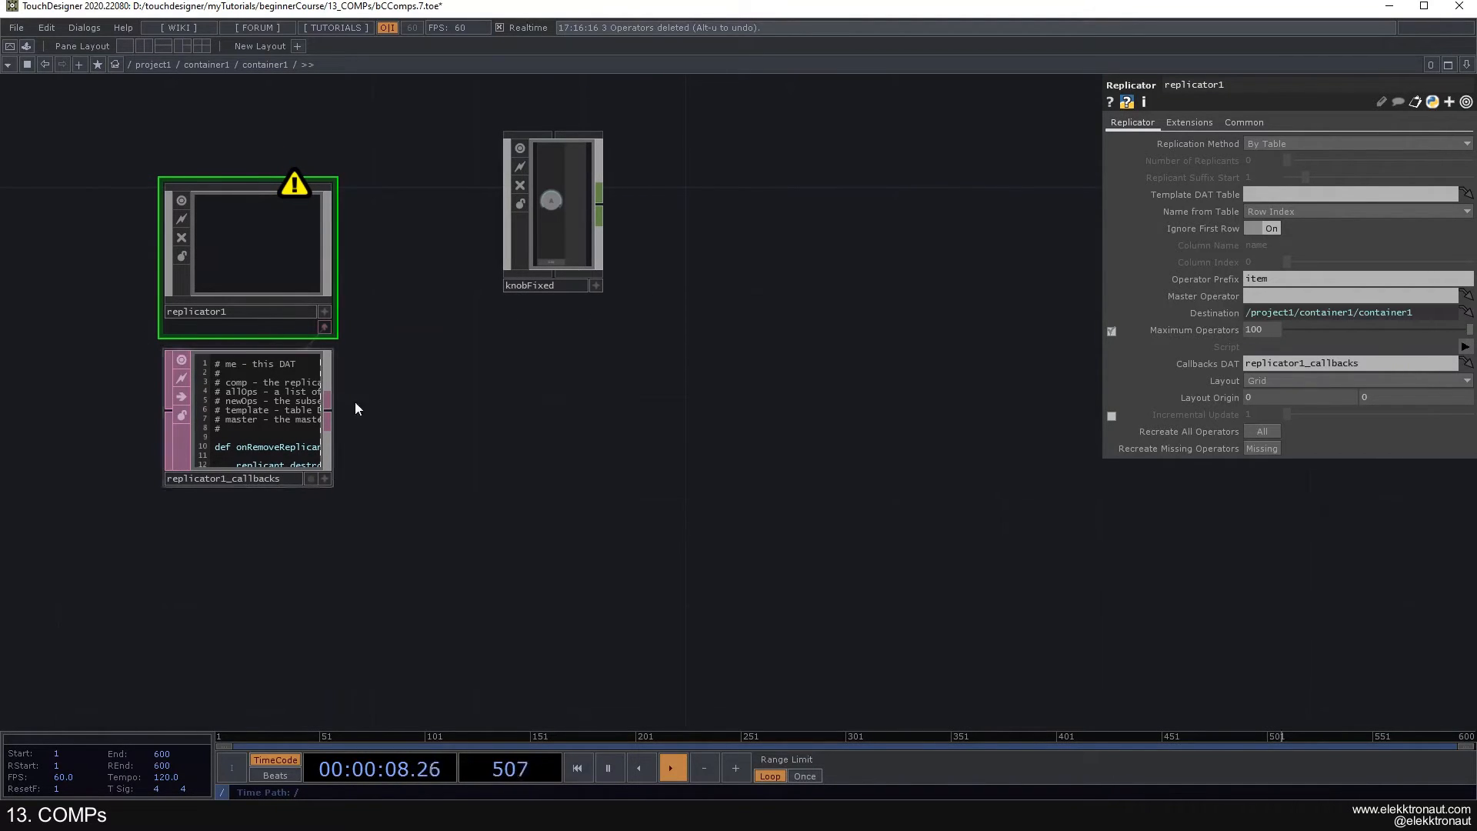
{"action": "left_click_drag", "start_coordinate": [501, 392], "coordinate": [635, 438]}
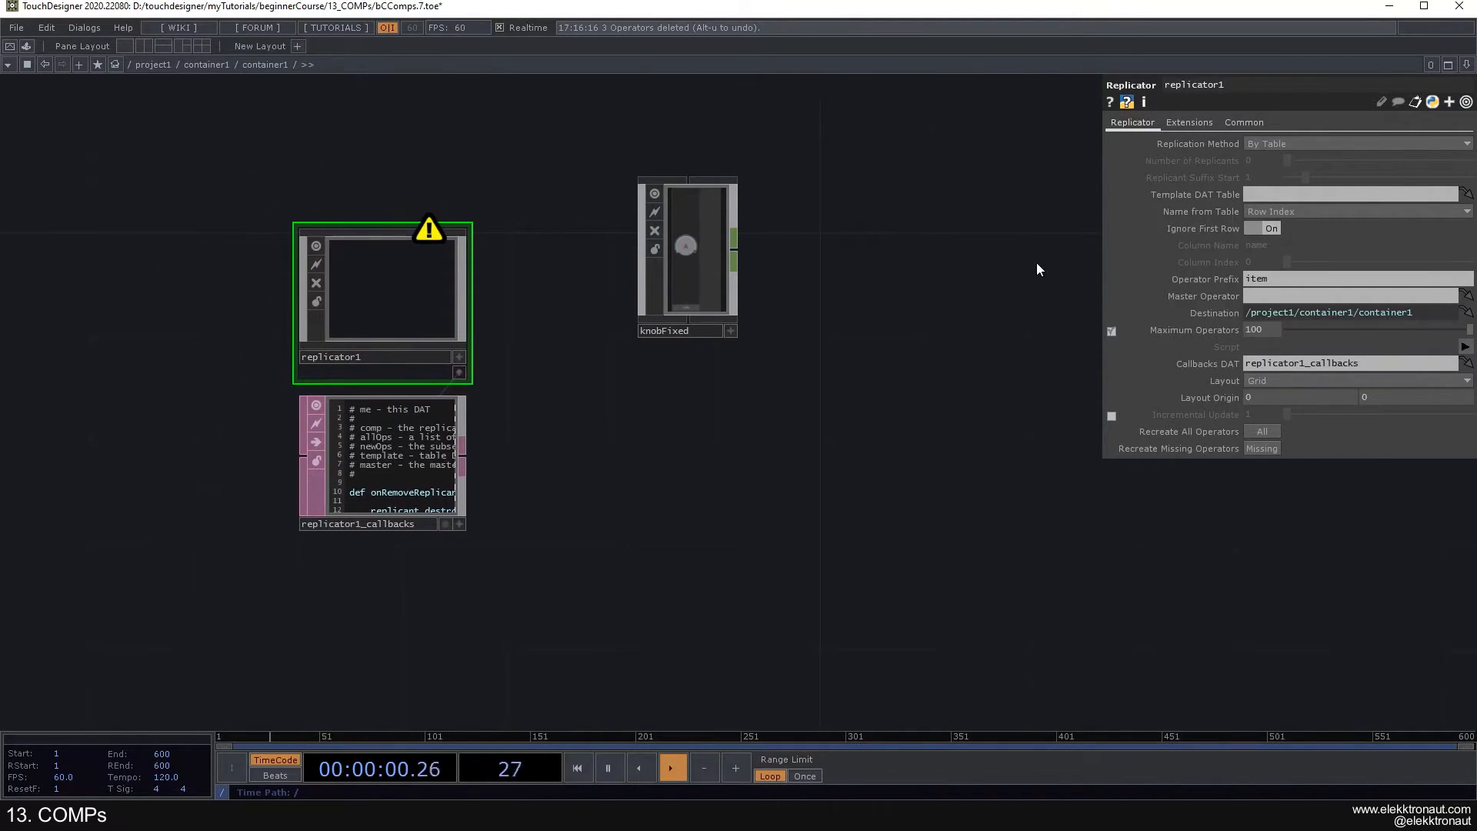
{"action": "left_click", "coordinate": [1266, 144]}
{"action": "left_click", "coordinate": [1270, 158]}
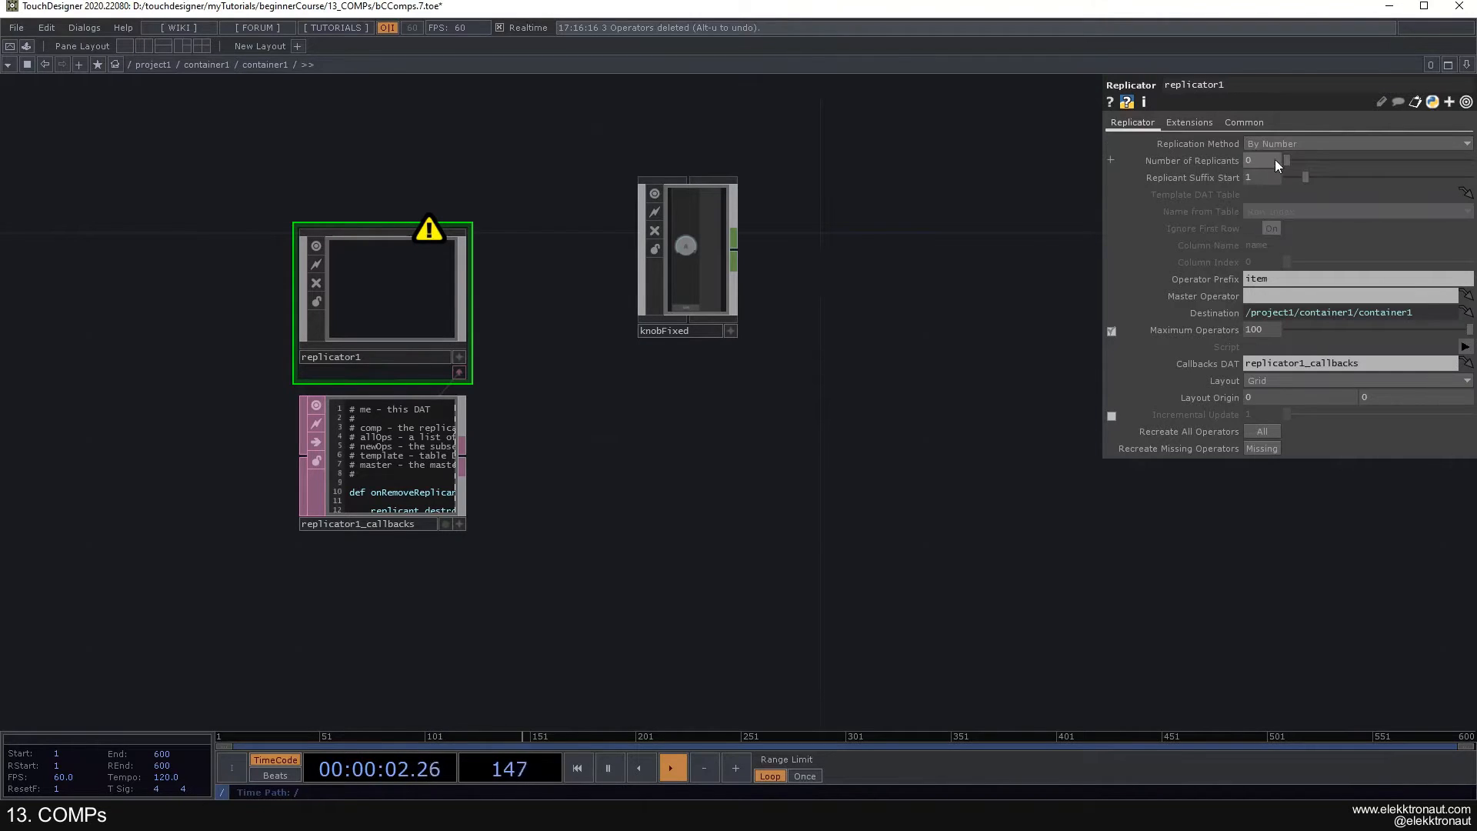
- Rename the knobFixed widget as knob1
{"action": "left_click_drag", "start_coordinate": [920, 241], "coordinate": [852, 221]}
{"action": "left_click", "coordinate": [1277, 280]}
{"action": "left_click", "coordinate": [641, 307]}
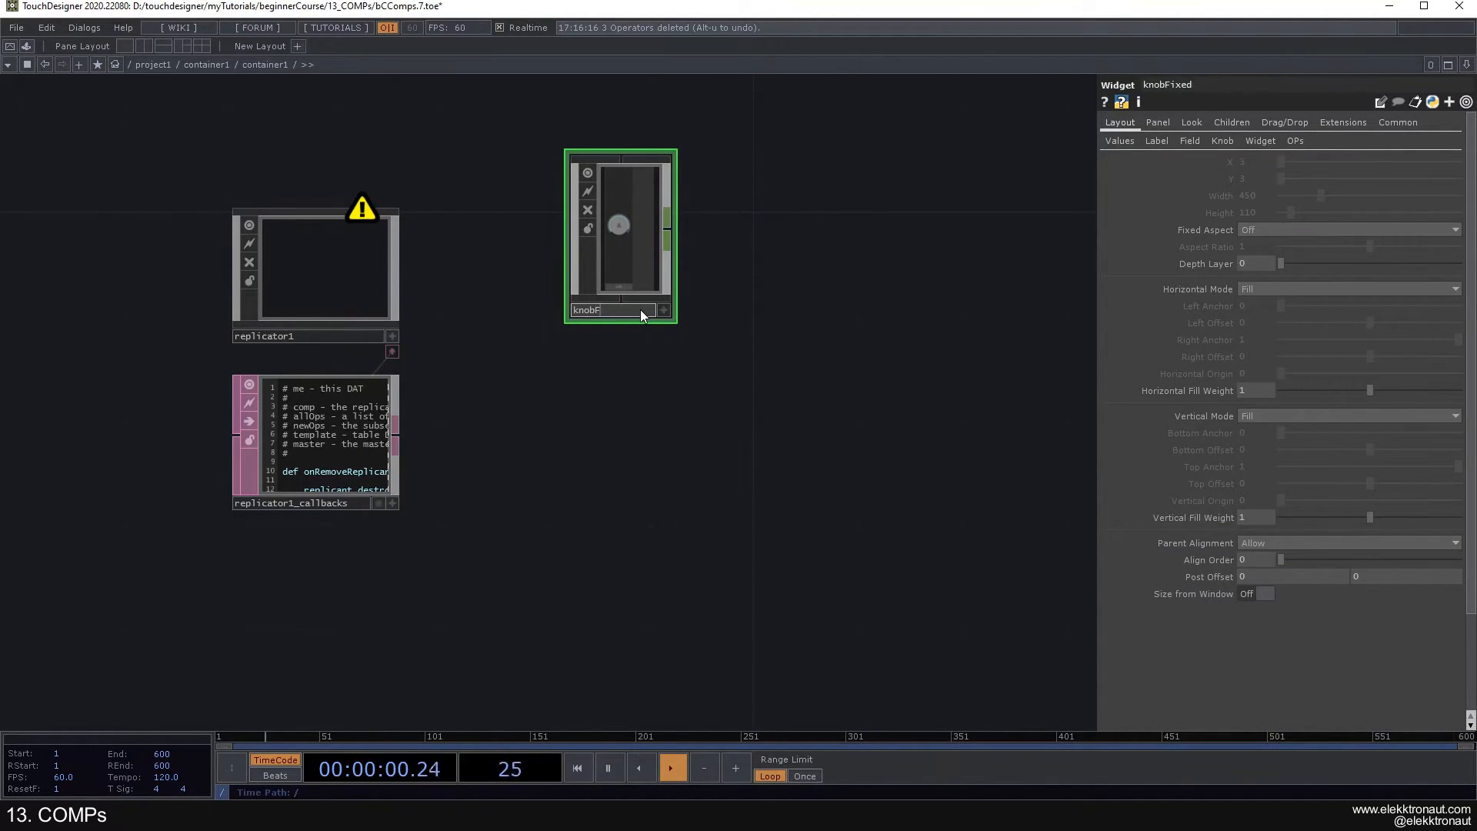
{"action": "key", "text": "BackSpace"}
{"action": "key", "text": "BackSpace"}
{"action": "key", "text": "BackSpace"}
{"action": "key", "text": "Return"}
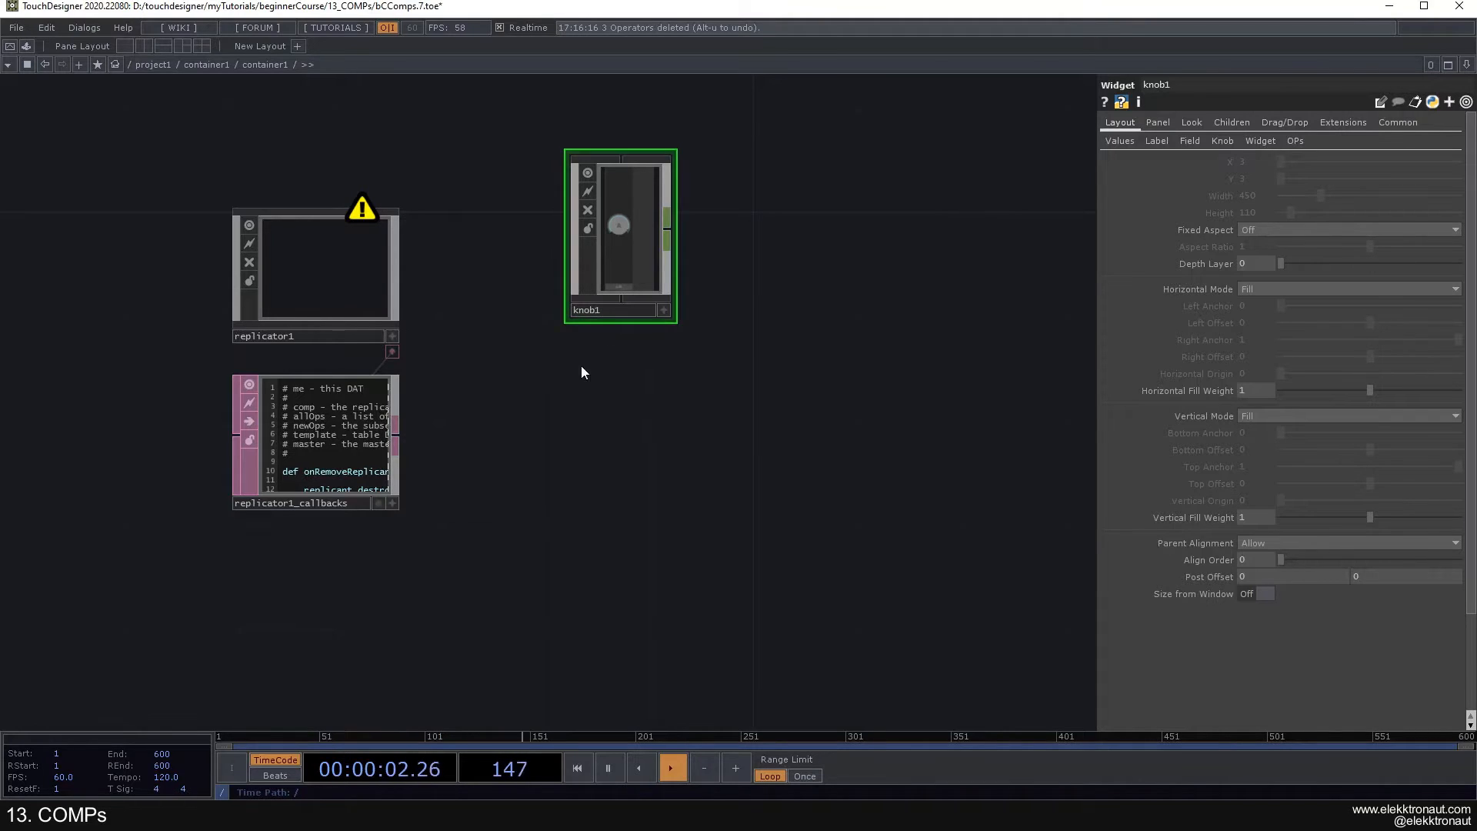
- Set the Replicator's Operator Prefix to knob and its Master Operator to knob1
{"action": "left_click", "coordinate": [294, 274]}
{"action": "left_click", "coordinate": [1277, 279]}
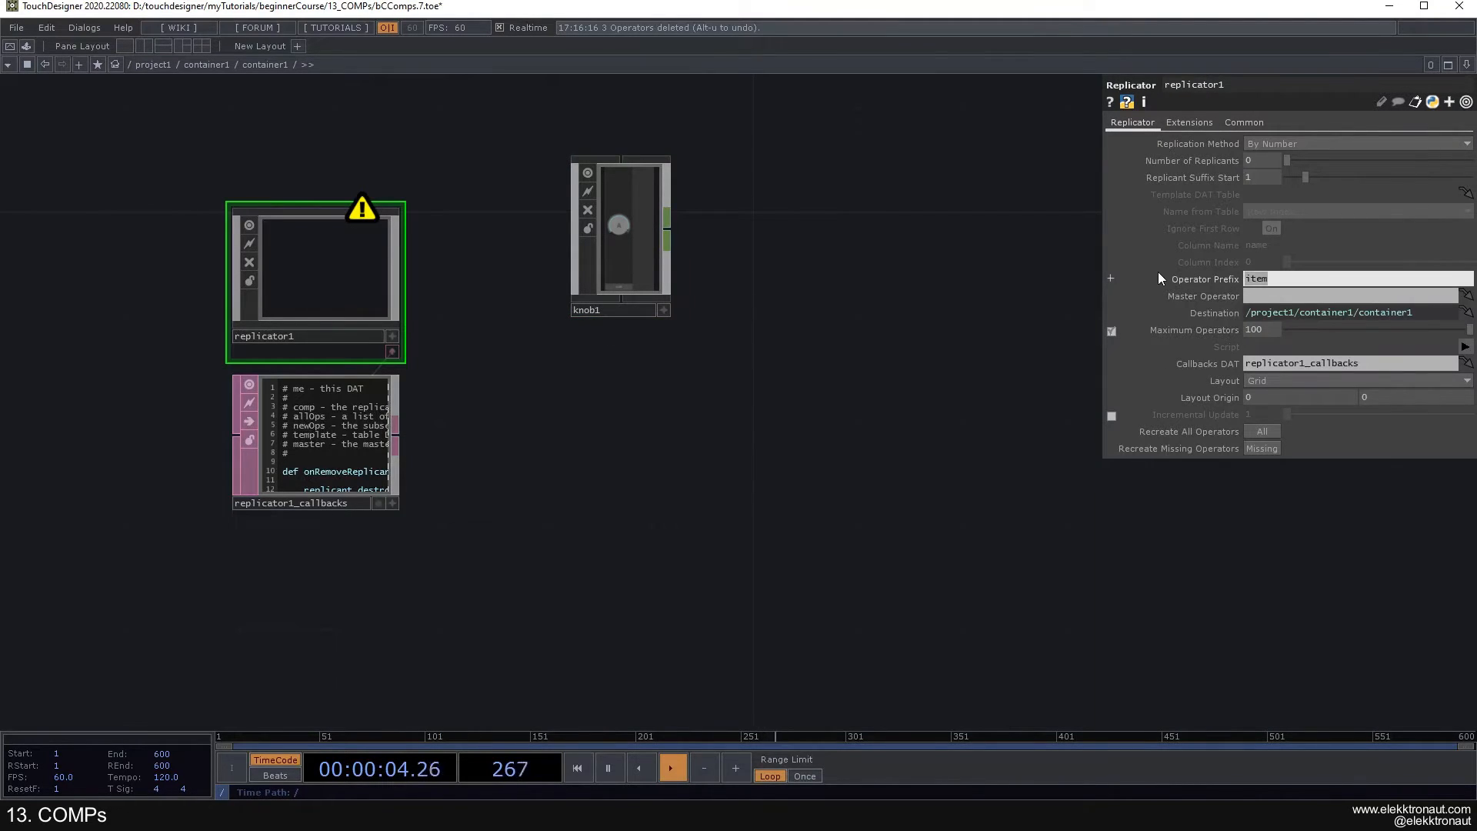
{"action": "type", "text": "knob"}
{"action": "left_click", "coordinate": [1357, 292]}
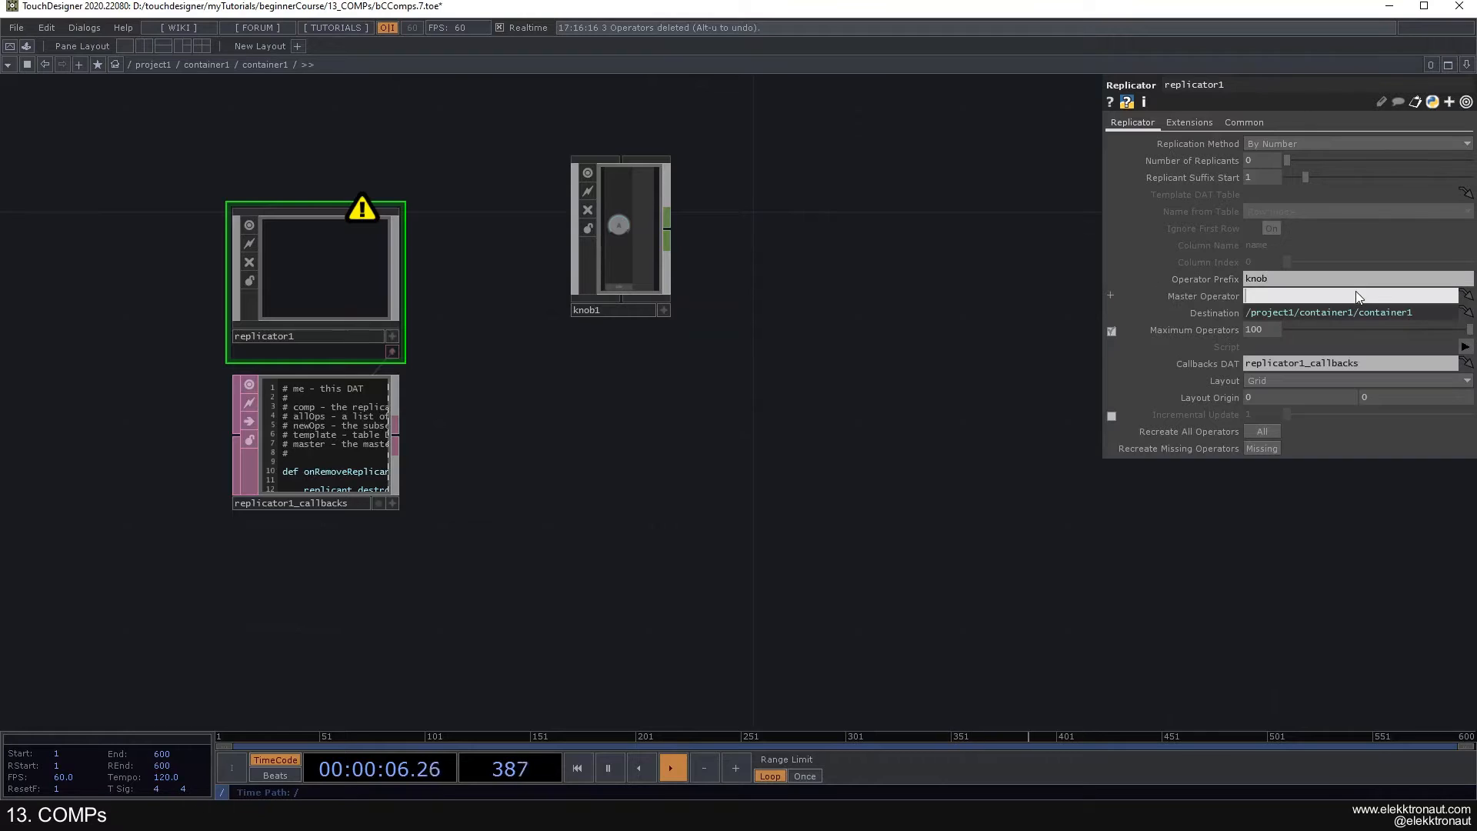
{"action": "type", "text": "knob1"}
{"action": "key", "text": "Return"}
- Set the Replicator's Number of Replicants to 5
{"action": "left_click", "coordinate": [1256, 160]}
{"action": "type", "text": "5"}
{"action": "key", "text": "Return"}
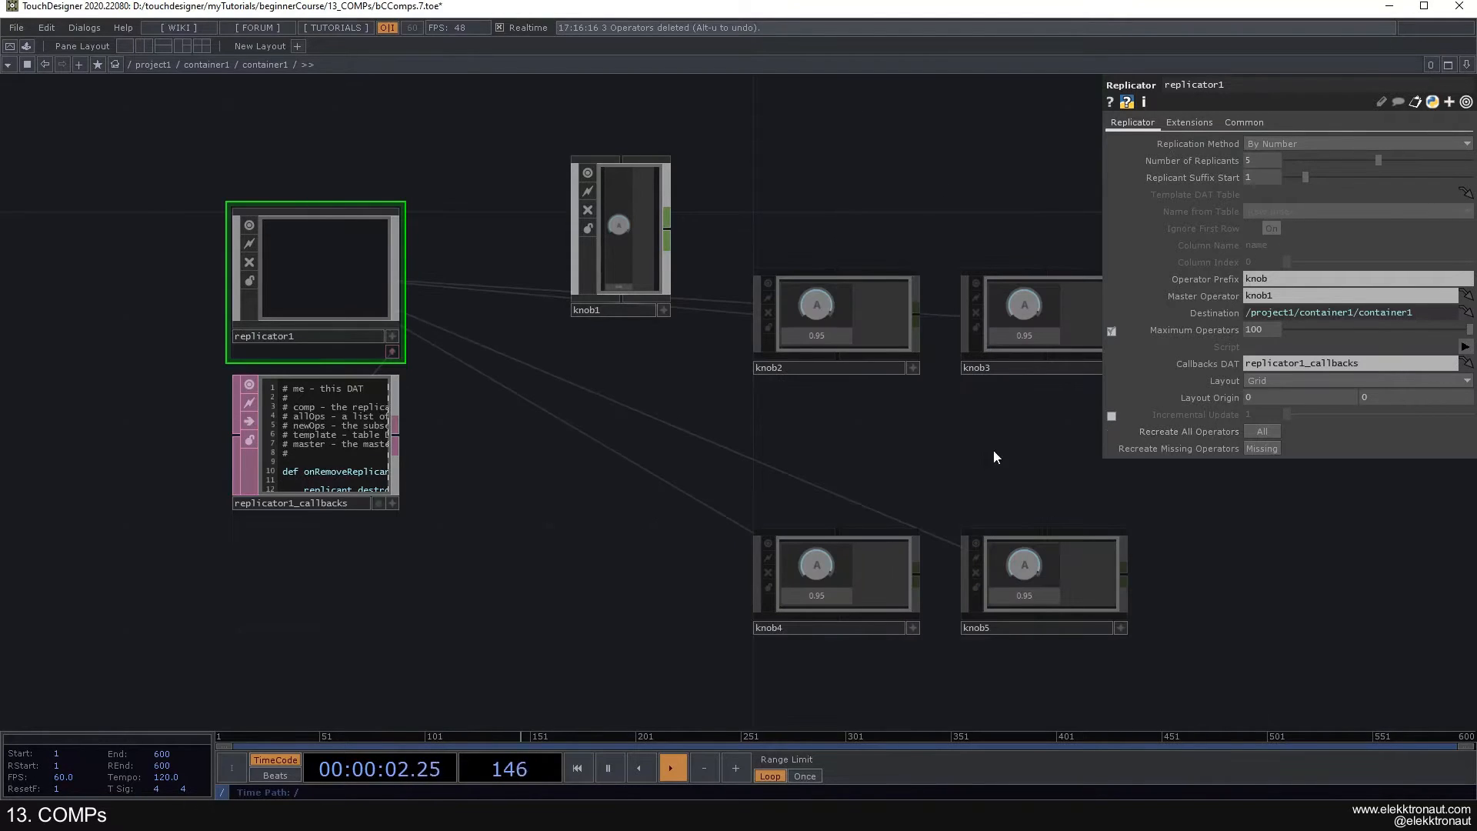
- Move the replicated knob nodes below knob1 and preview the knobs in perform mode
{"action": "scroll", "coordinate": [921, 431], "scroll_direction": "down", "scroll_amount": 3}
{"action": "left_click_drag", "start_coordinate": [1089, 588], "coordinate": [802, 334]}
{"action": "right_click_drag", "start_coordinate": [803, 335], "coordinate": [806, 338]}
{"action": "left_click_drag", "start_coordinate": [808, 341], "coordinate": [786, 247]}
{"action": "right_click_drag", "start_coordinate": [542, 284], "coordinate": [850, 534]}
{"action": "left_click", "coordinate": [849, 534]}
{"action": "key", "text": "F1"}
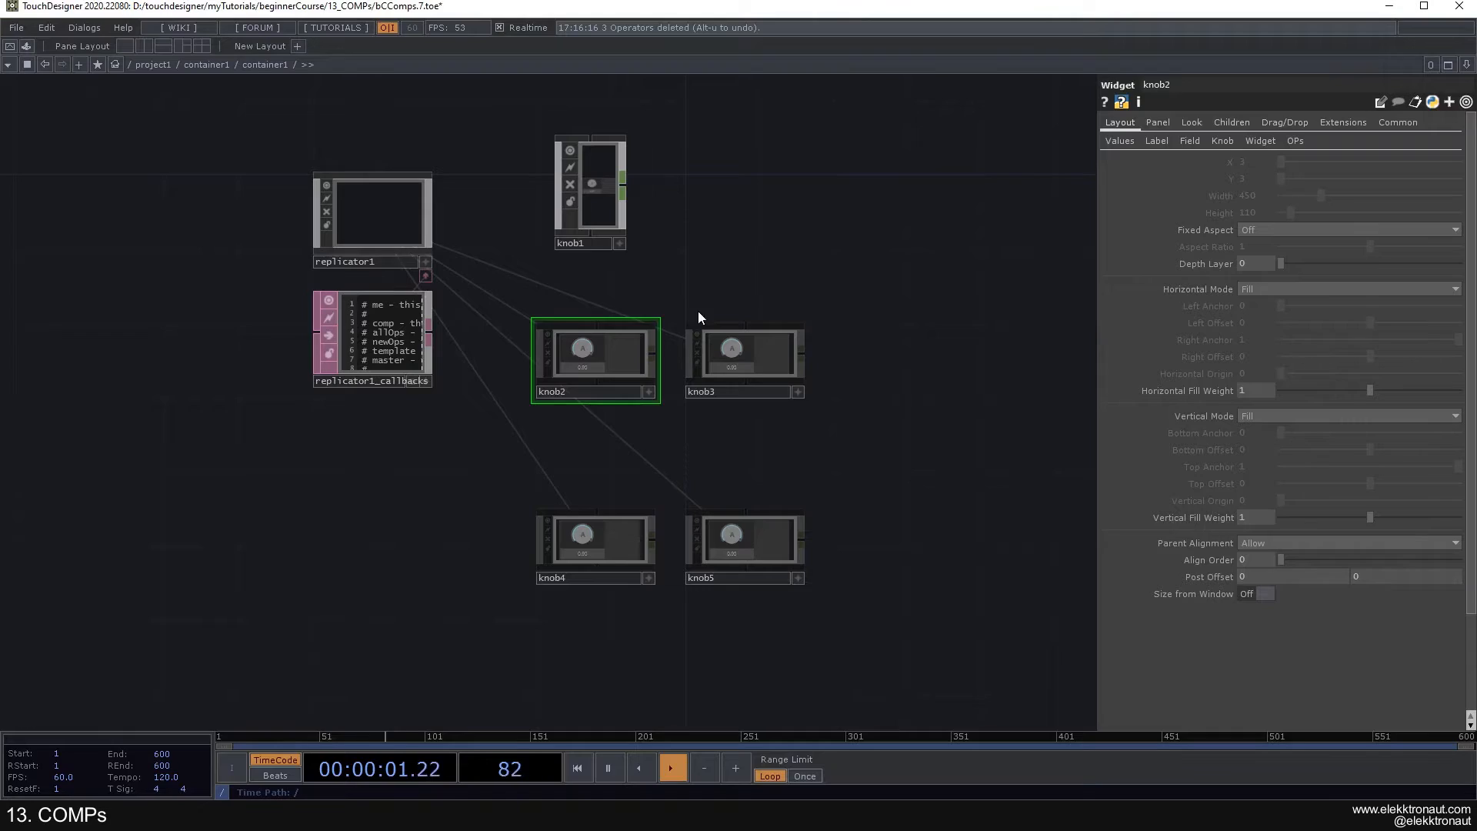
{"action": "key", "text": "Escape"}
- Raise the Replicator's Number of Replicants to 50
{"action": "left_click", "coordinate": [406, 203]}
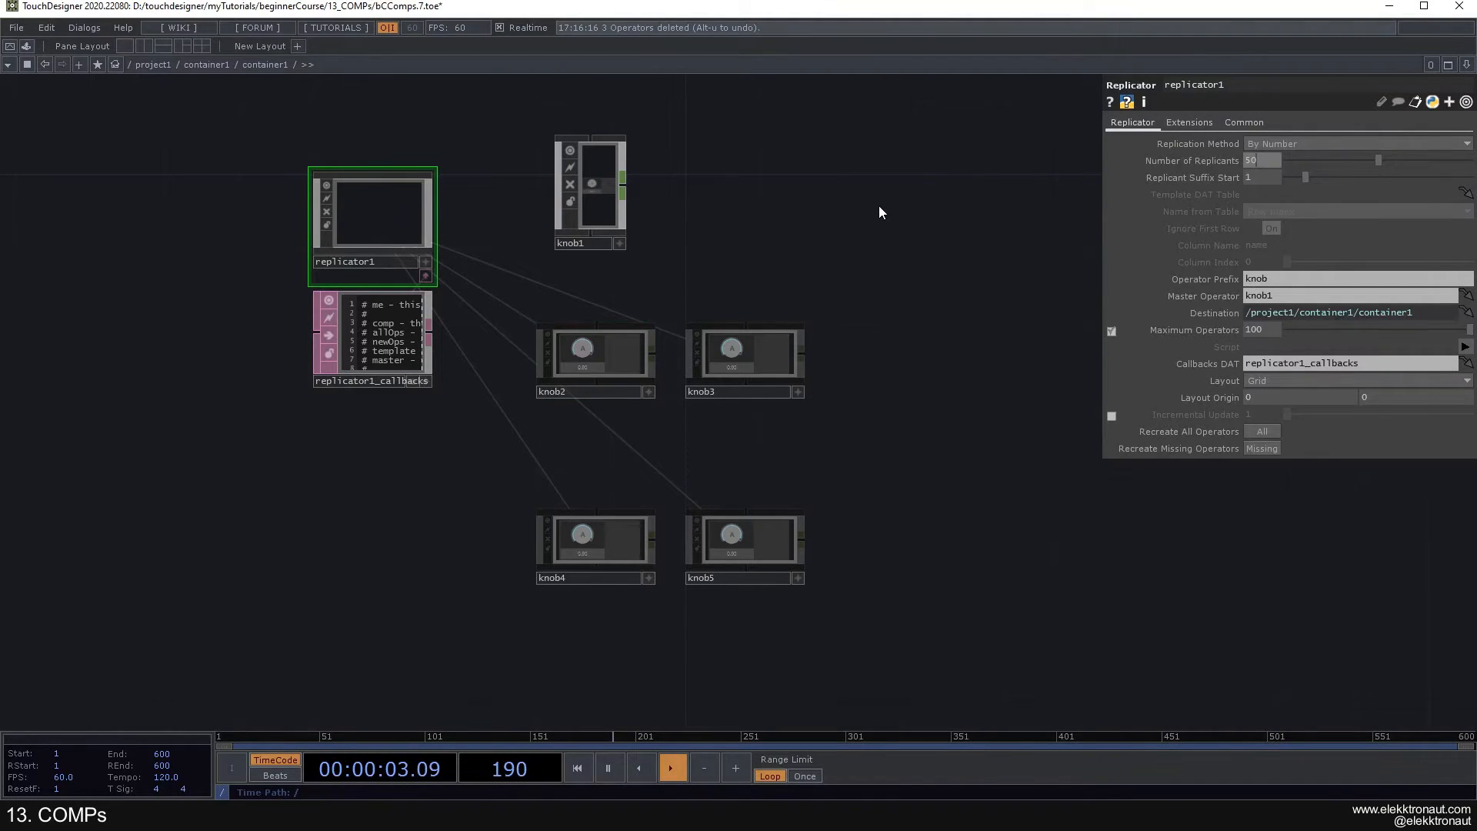
{"action": "key", "text": "Return"}
{"action": "scroll", "coordinate": [847, 280], "scroll_direction": "down", "scroll_amount": 5}
{"action": "left_click_drag", "start_coordinate": [854, 285], "coordinate": [487, 214]}
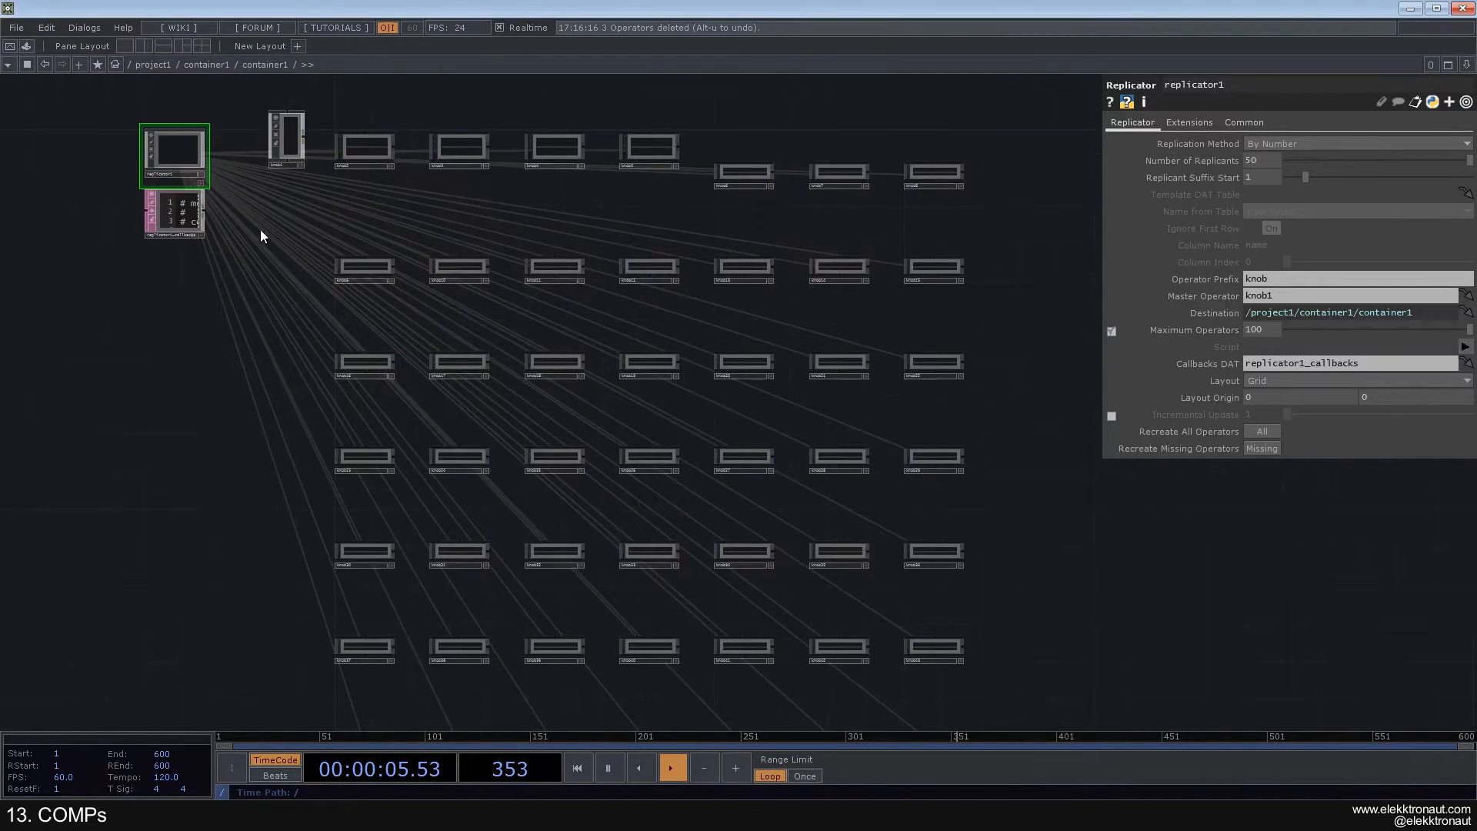
- Check the enlarged set of knobs in perform mode and examine the replicated nodes in the network
{"action": "key", "text": "F1"}
{"action": "key", "text": "Escape"}
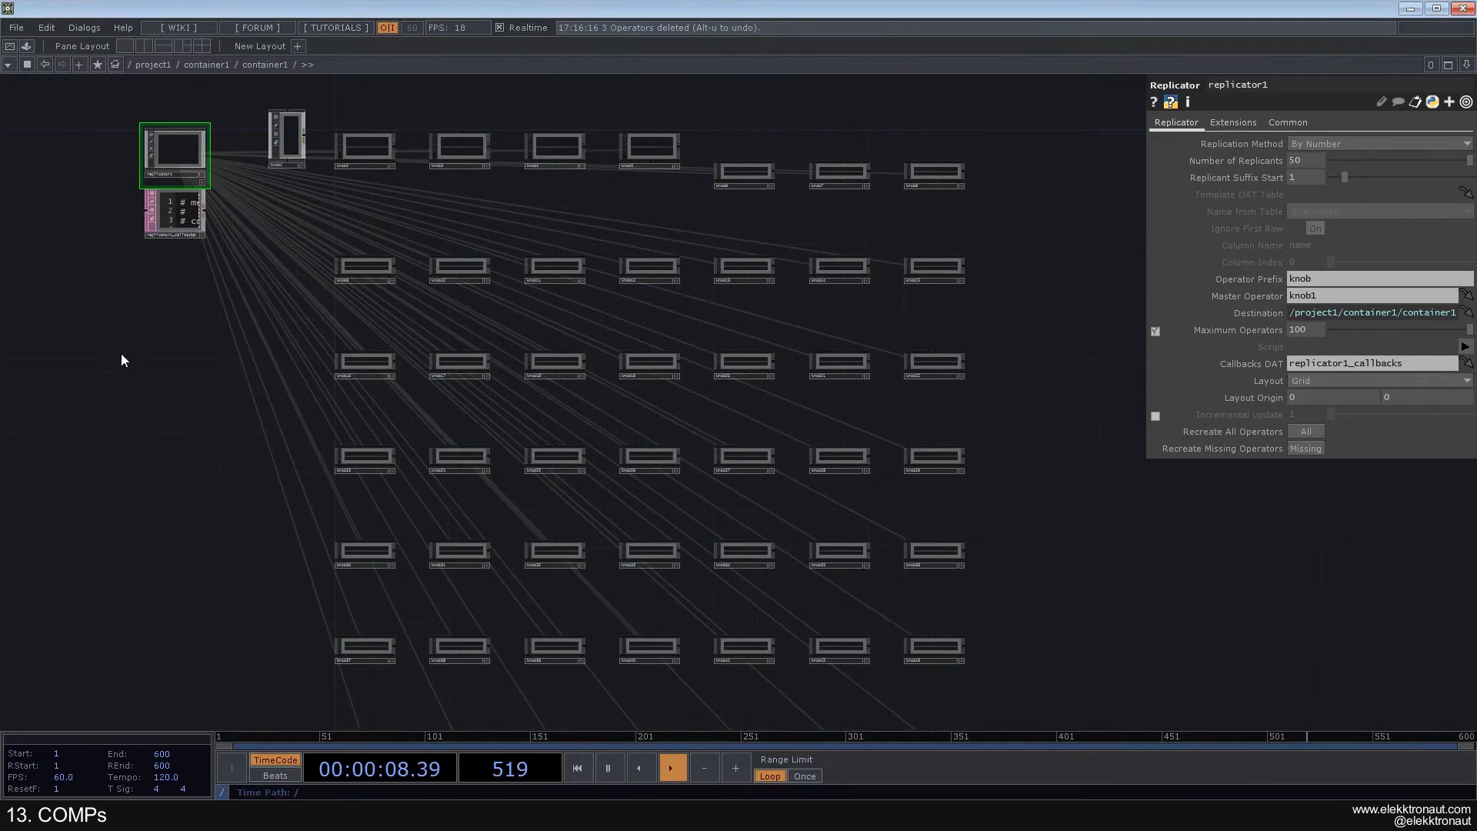
{"action": "key", "text": "F1"}
{"action": "key", "text": "Escape"}
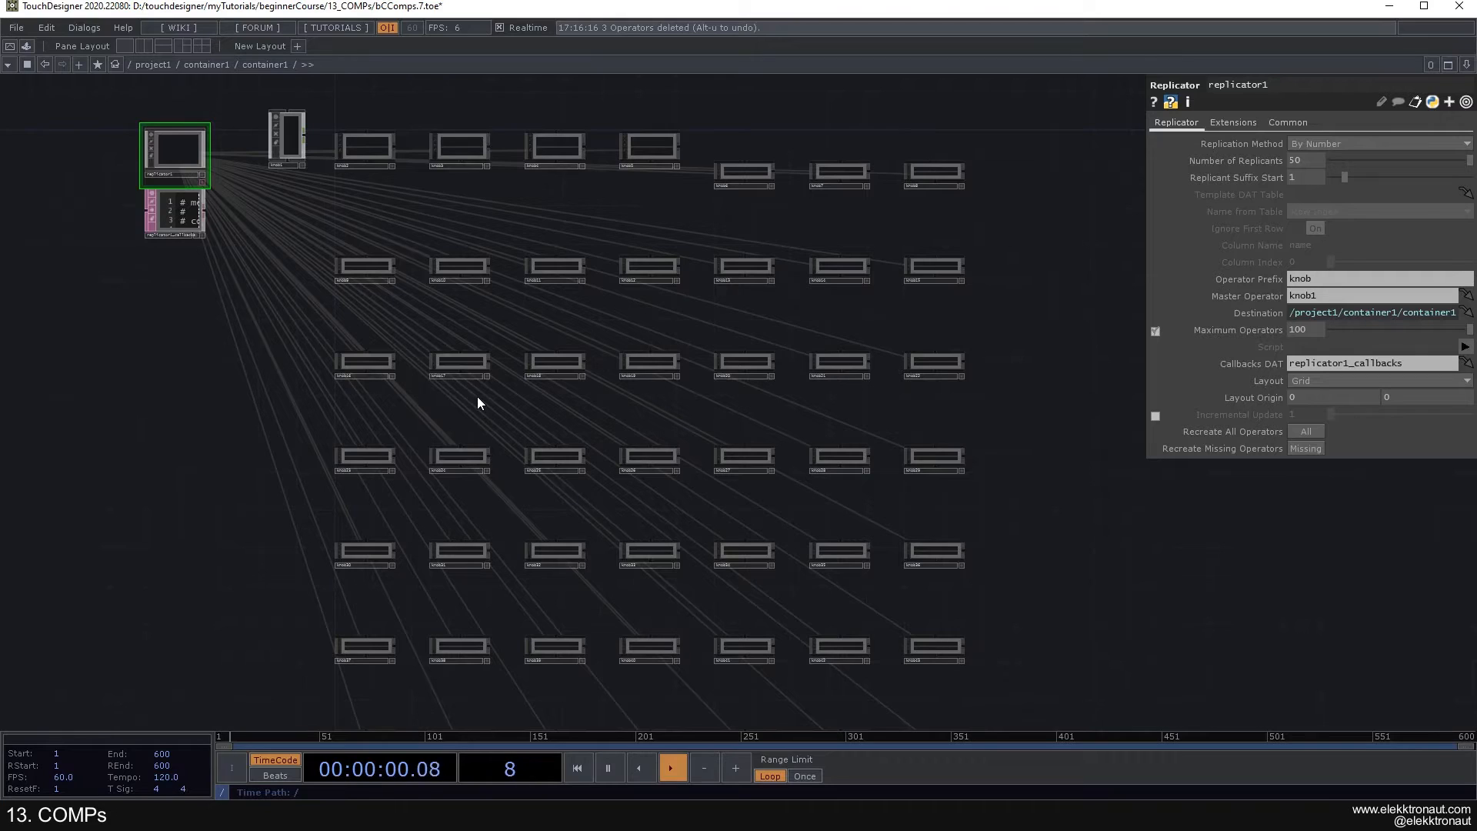
{"action": "scroll", "coordinate": [308, 400], "scroll_direction": "down", "scroll_amount": 2}
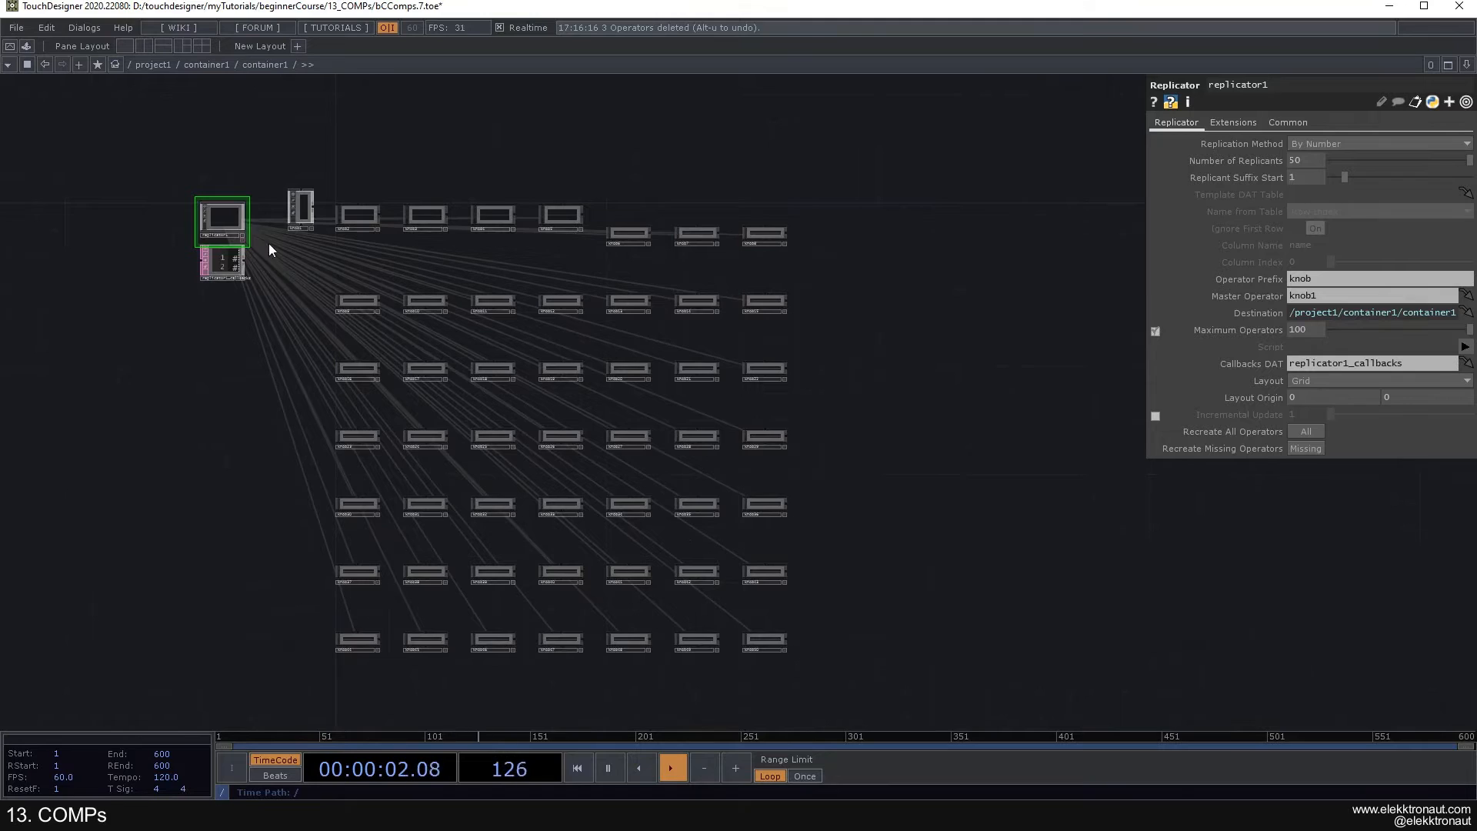
{"action": "scroll", "coordinate": [254, 200], "scroll_direction": "up", "scroll_amount": 3}
{"action": "left_click_drag", "start_coordinate": [353, 326], "coordinate": [416, 329]}
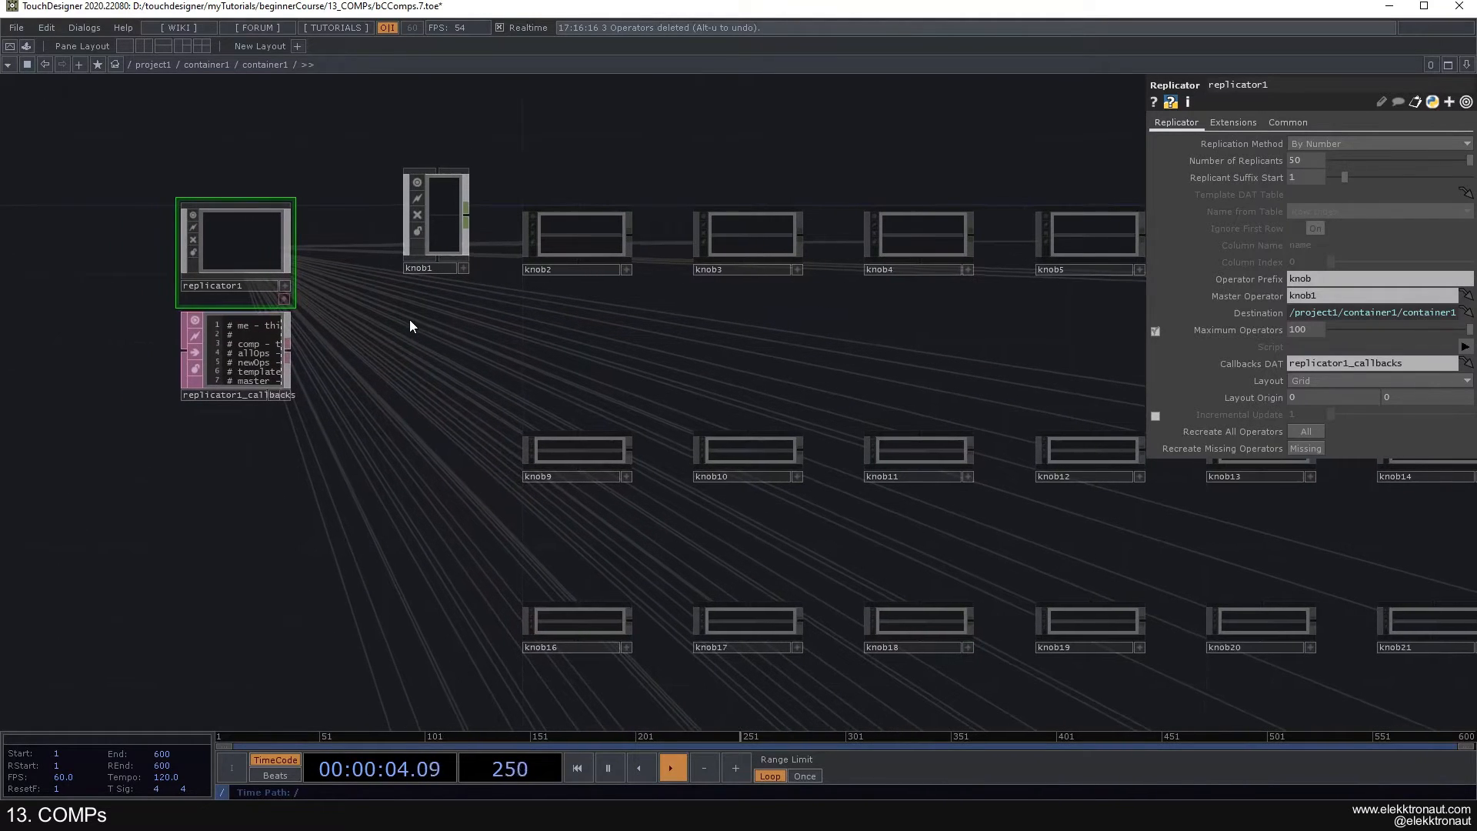
{"action": "scroll", "coordinate": [409, 311], "scroll_direction": "down", "scroll_amount": 2}
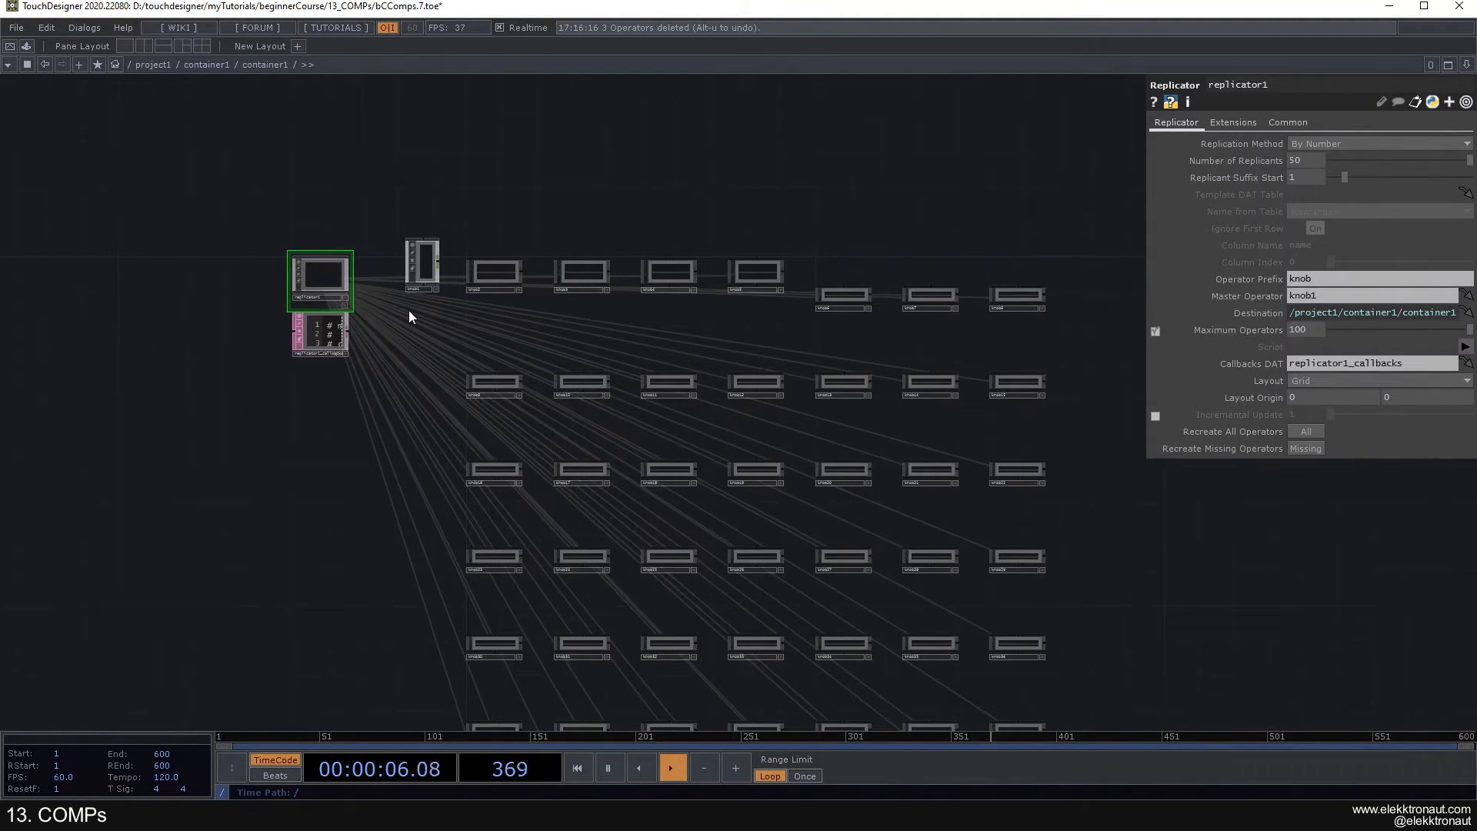
- Set the Label parameter of the knob1 widget to B
{"action": "scroll", "coordinate": [501, 219], "scroll_direction": "down", "scroll_amount": 2}
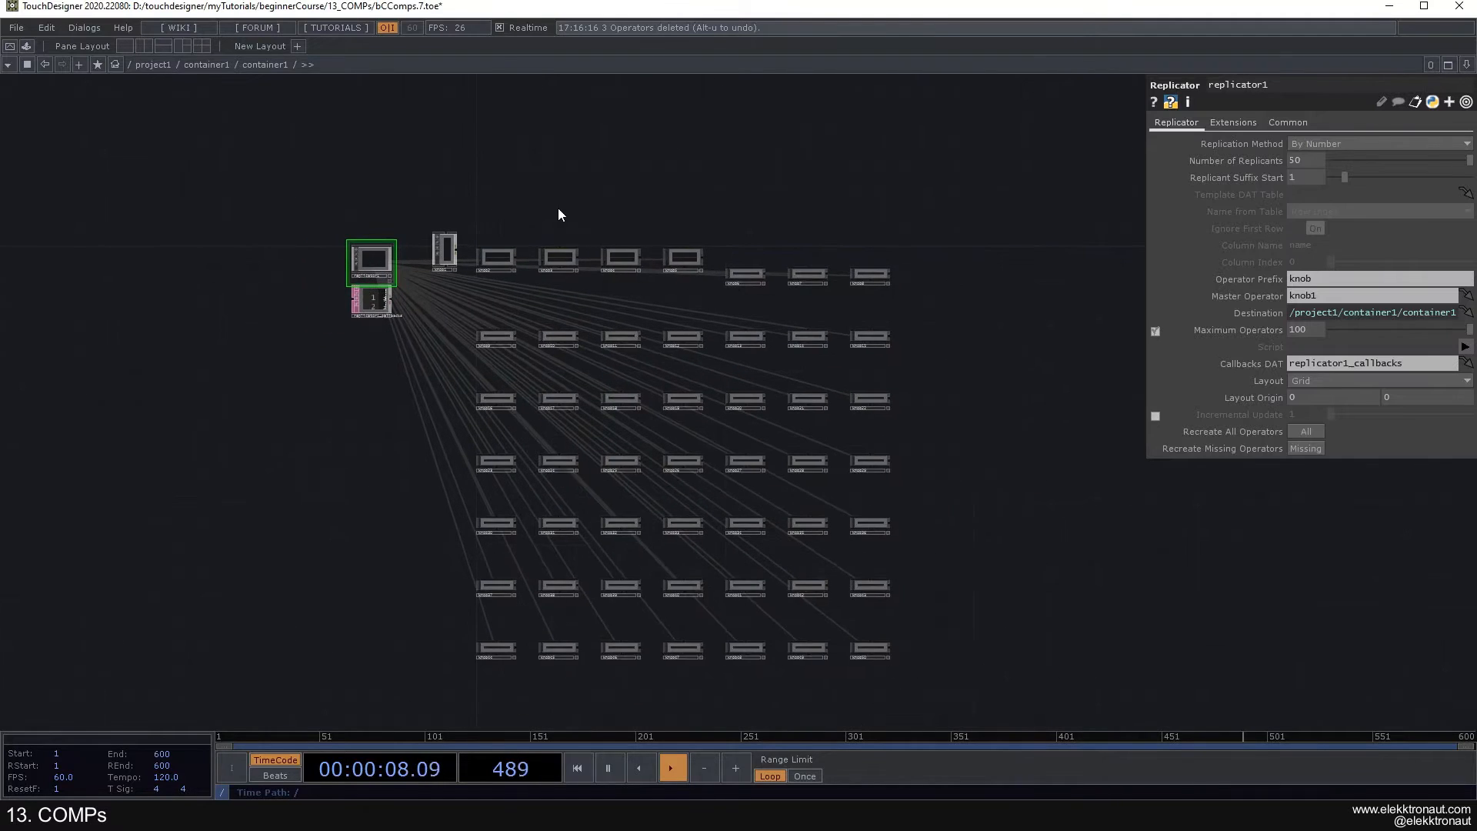
{"action": "left_click_drag", "start_coordinate": [557, 210], "coordinate": [556, 183]}
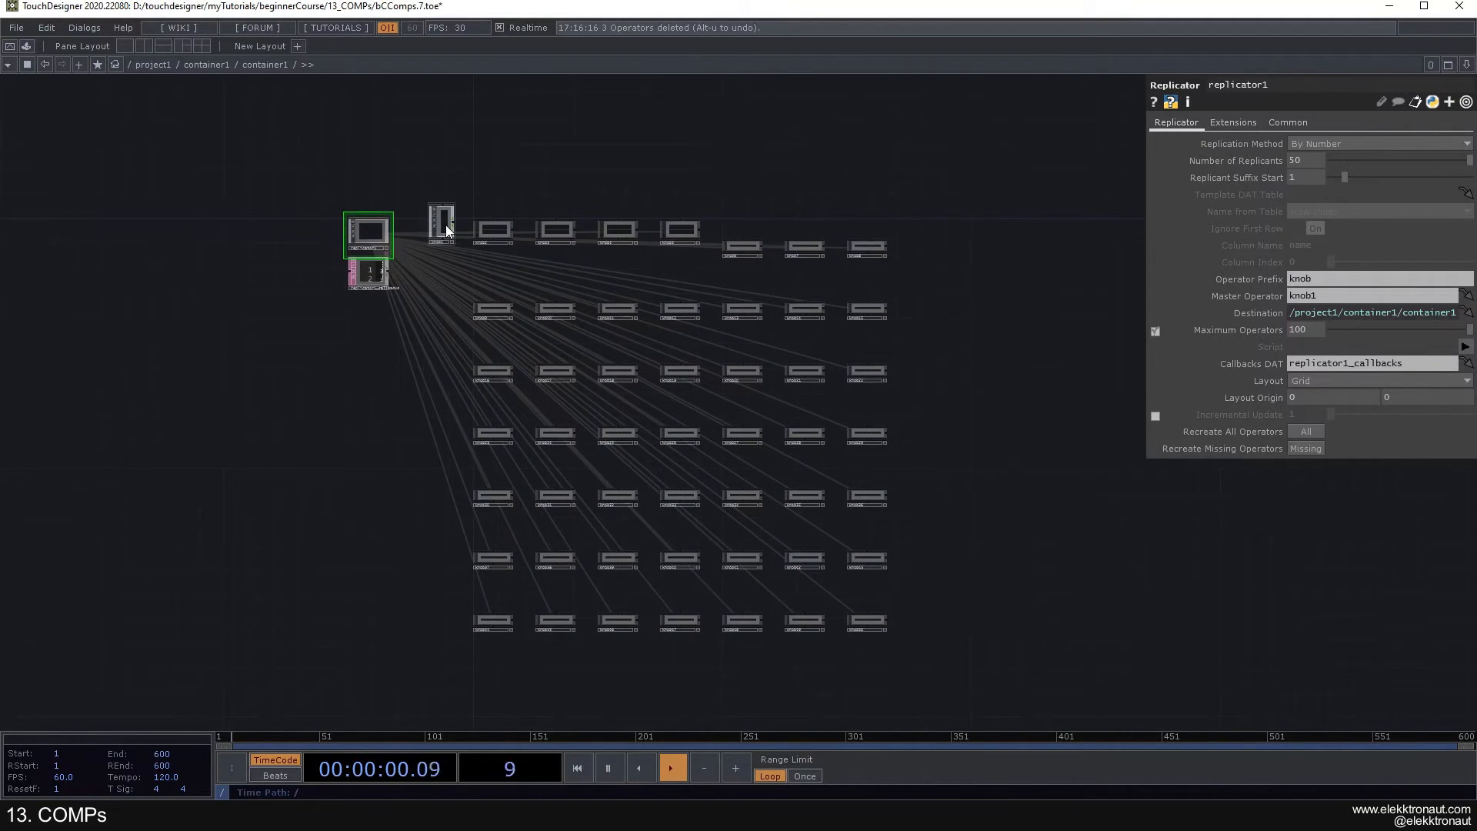
{"action": "scroll", "coordinate": [345, 214], "scroll_direction": "up", "scroll_amount": 2}
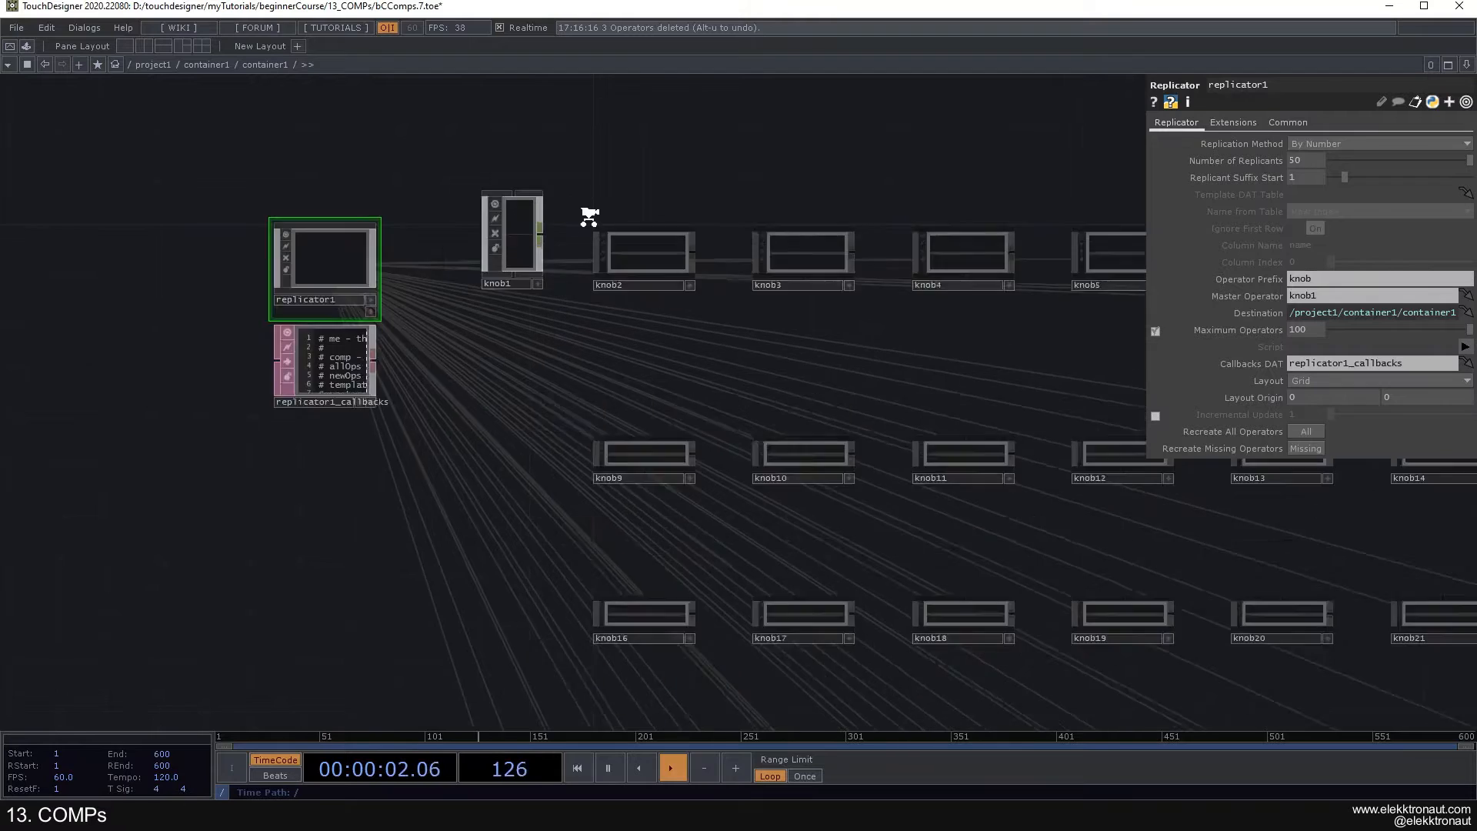
{"action": "scroll", "coordinate": [589, 216], "scroll_direction": "up", "scroll_amount": 3}
{"action": "left_click", "coordinate": [540, 257]}
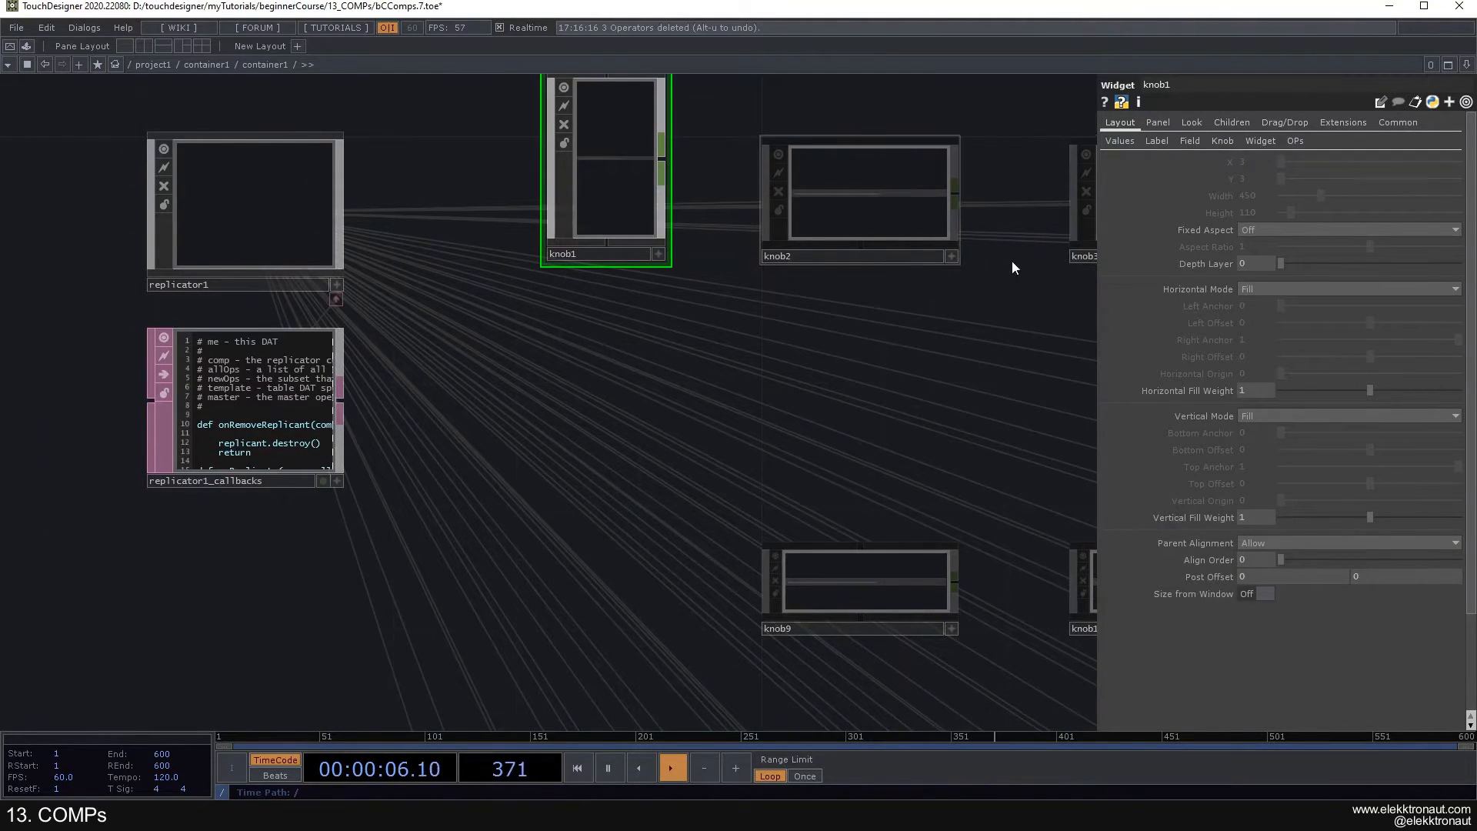
{"action": "left_click", "coordinate": [1218, 143]}
{"action": "left_click", "coordinate": [1243, 163]}
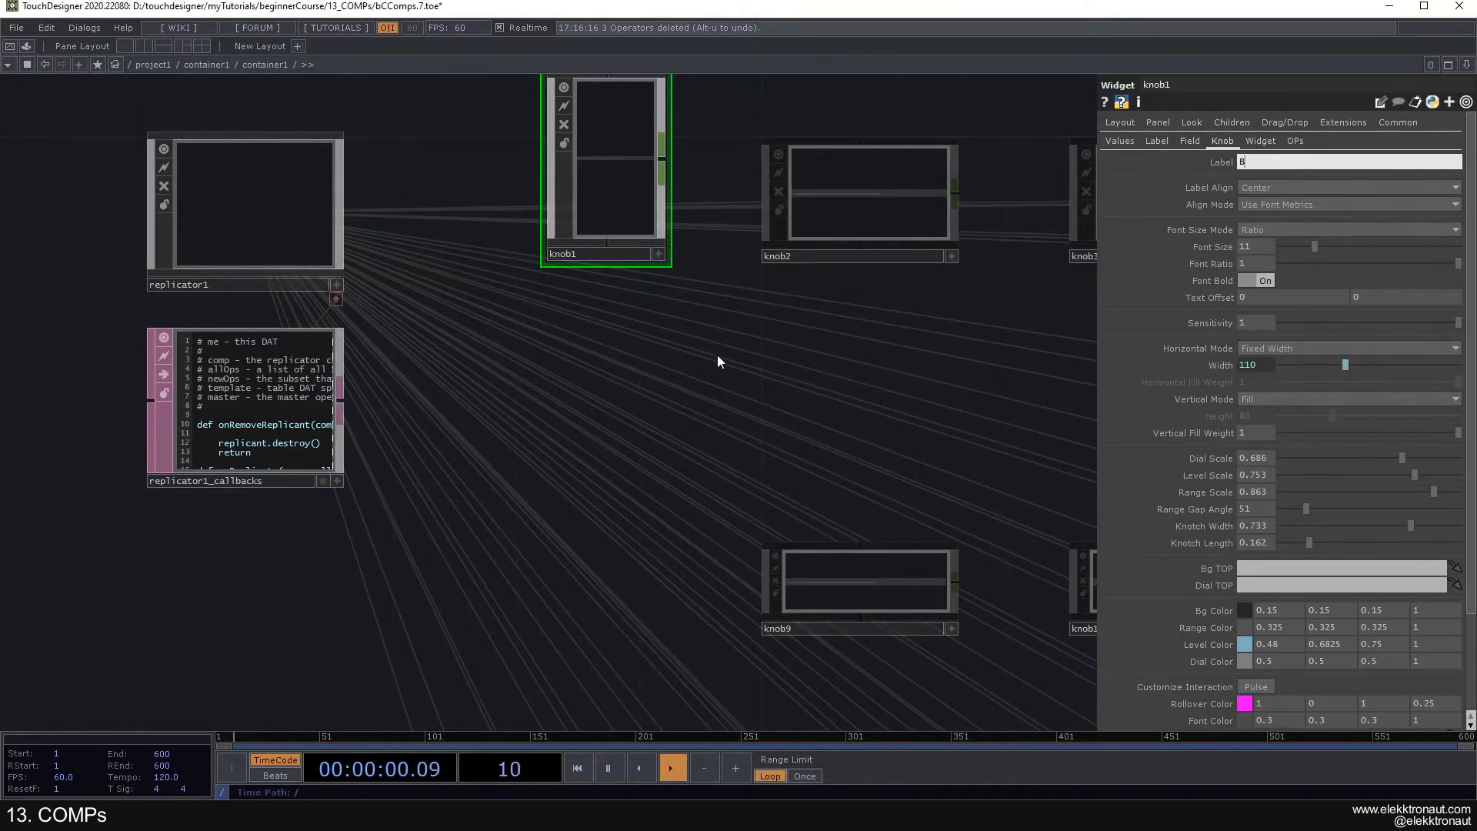
- Set replicator1's Number of Replicants to 5 and recreate all of its operators
{"action": "left_click", "coordinate": [312, 251]}
{"action": "left_click", "coordinate": [1262, 161]}
{"action": "type", "text": "5"}
{"action": "left_click", "coordinate": [785, 318]}
{"action": "left_click_drag", "start_coordinate": [685, 323], "coordinate": [528, 323]}
{"action": "left_click", "coordinate": [1260, 431]}
{"action": "left_click_drag", "start_coordinate": [894, 364], "coordinate": [785, 374]}
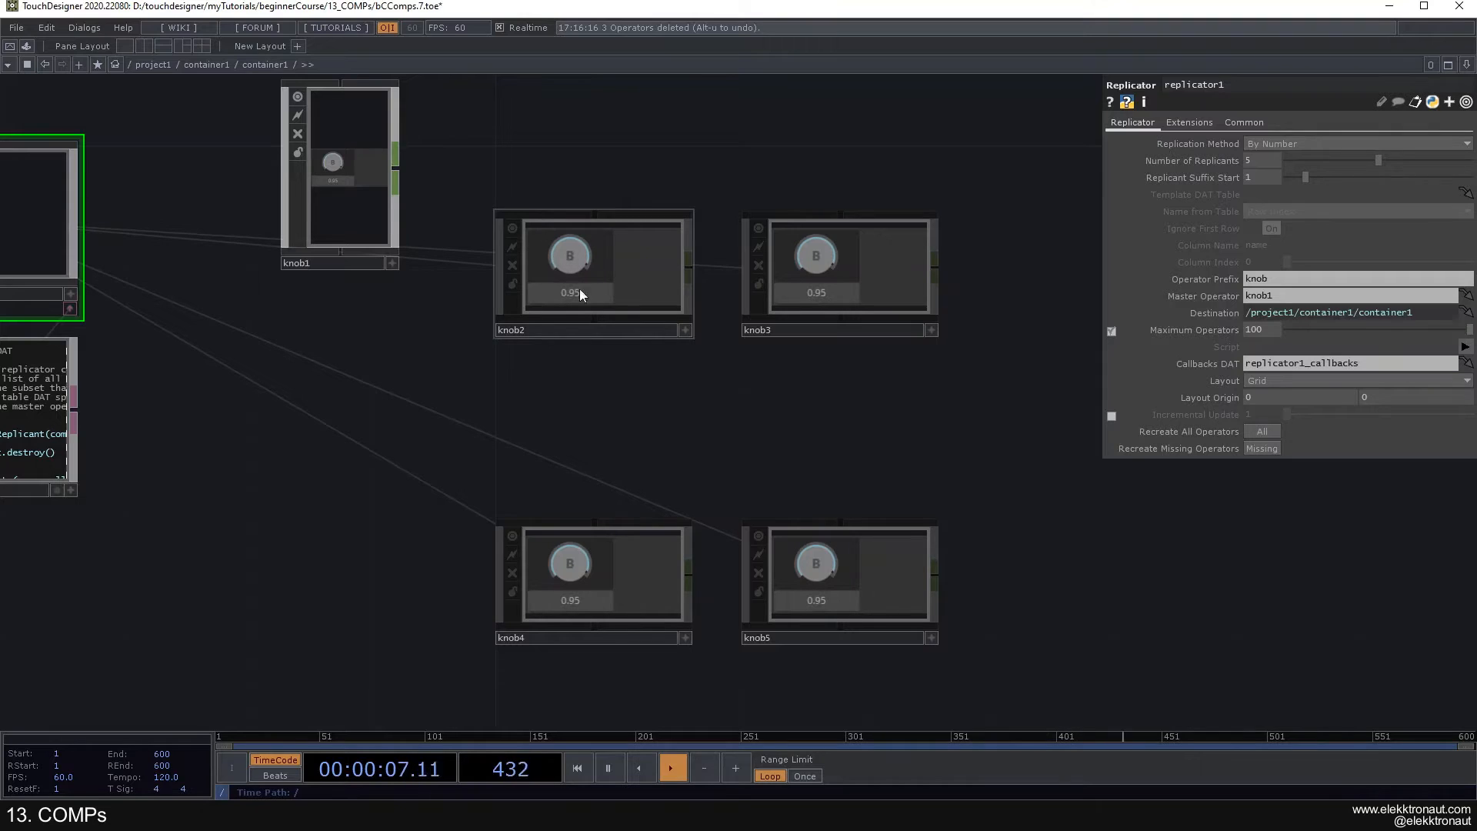
- Turn the knob4 replicant's dial down to 0.7 and lower the knob5 replicant's dial as well
{"action": "left_click", "coordinate": [685, 638]}
{"action": "left_click_drag", "start_coordinate": [541, 560], "coordinate": [552, 640]}
{"action": "left_click", "coordinate": [685, 638]}
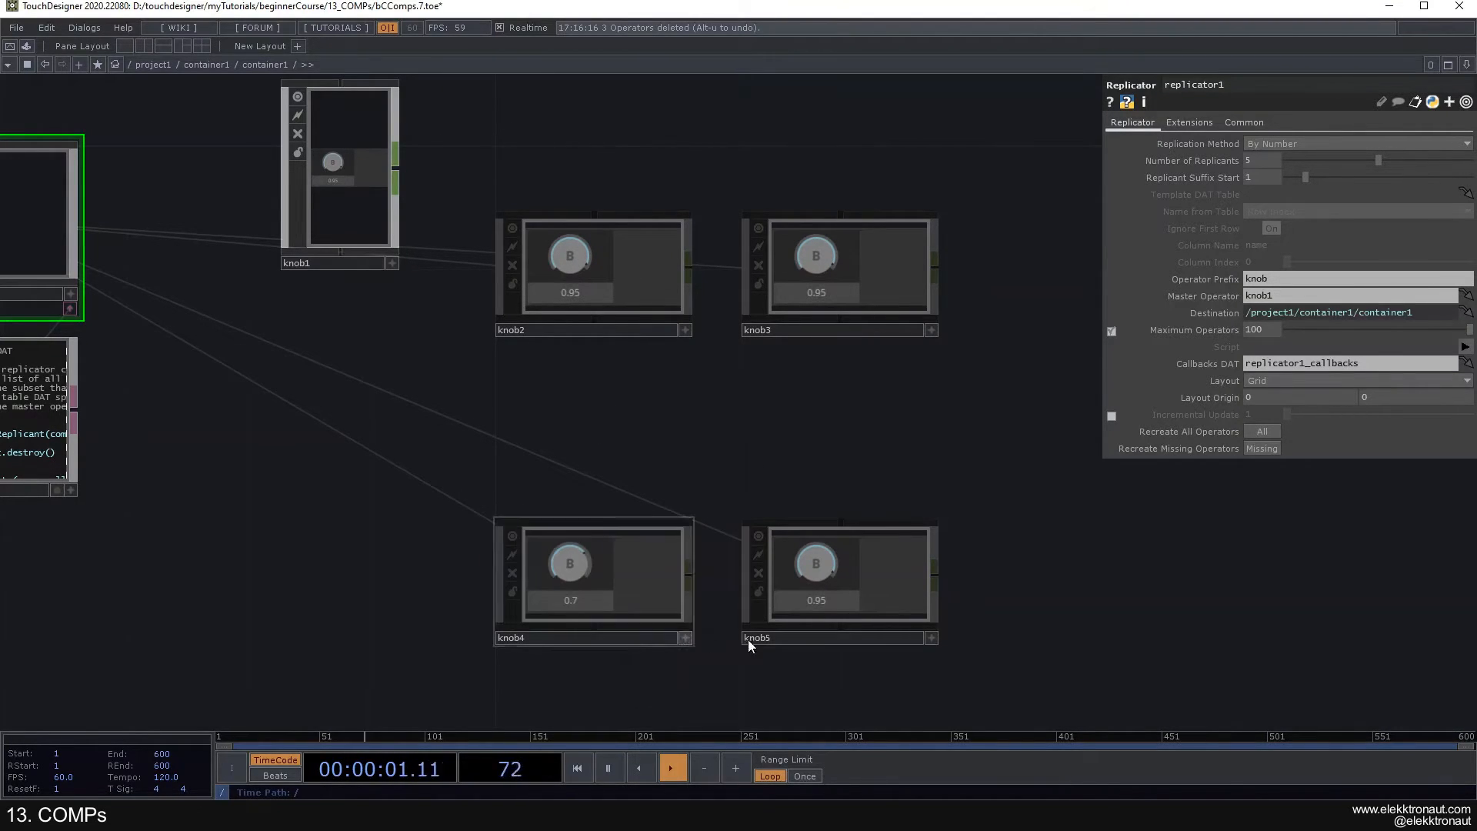
{"action": "left_click", "coordinate": [931, 638]}
{"action": "left_click_drag", "start_coordinate": [792, 547], "coordinate": [808, 695]}
{"action": "left_click", "coordinate": [931, 637]}
{"action": "scroll", "coordinate": [825, 503], "scroll_direction": "down", "scroll_amount": 3}
{"action": "left_click_drag", "start_coordinate": [825, 504], "coordinate": [836, 459]}
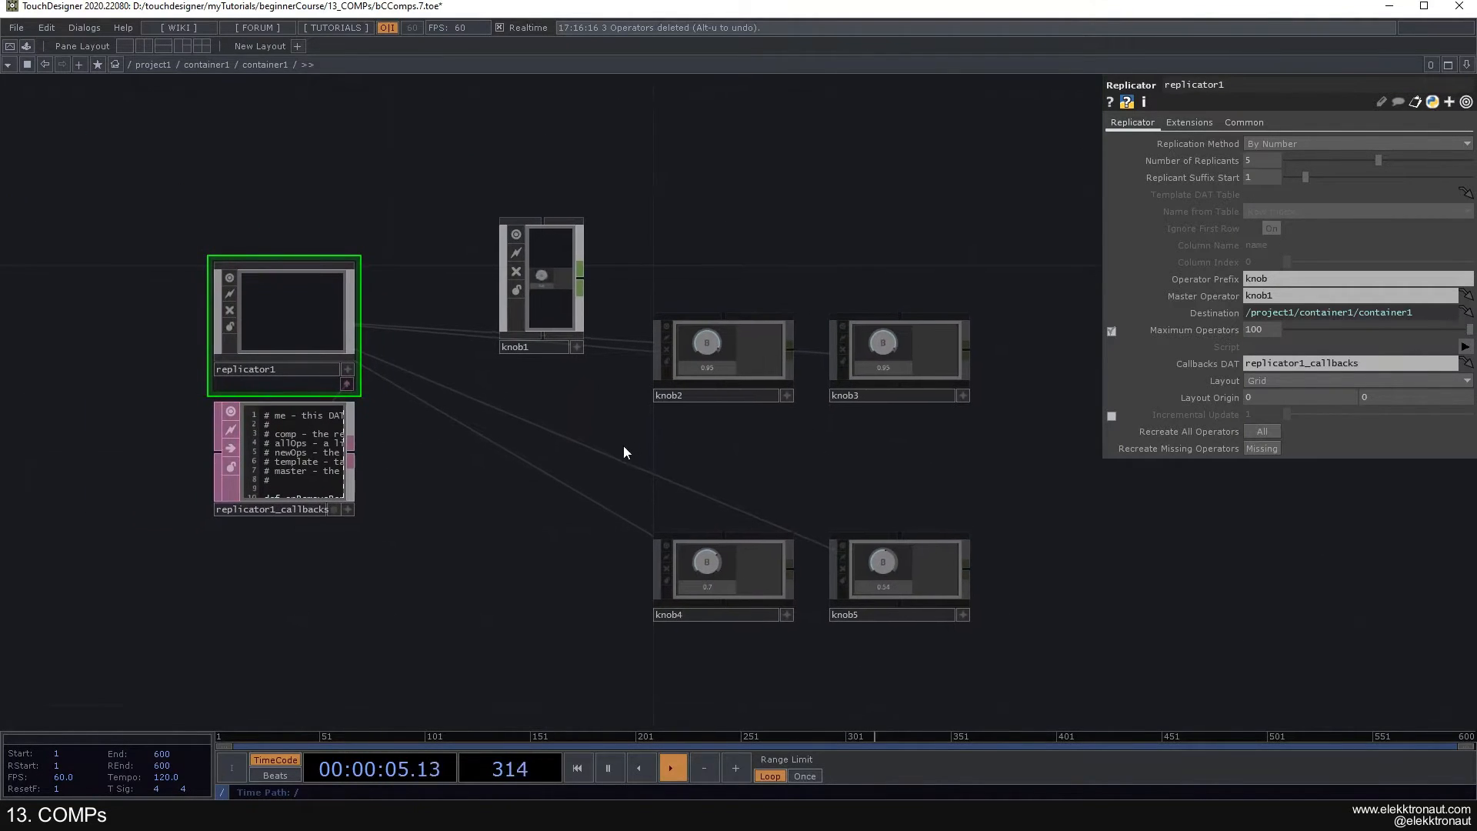
- Resize the knob1 node to a wide, flat shape and return to the project1 network
{"action": "left_click_drag", "start_coordinate": [585, 220], "coordinate": [589, 264]}
{"action": "left_click_drag", "start_coordinate": [590, 331], "coordinate": [600, 245]}
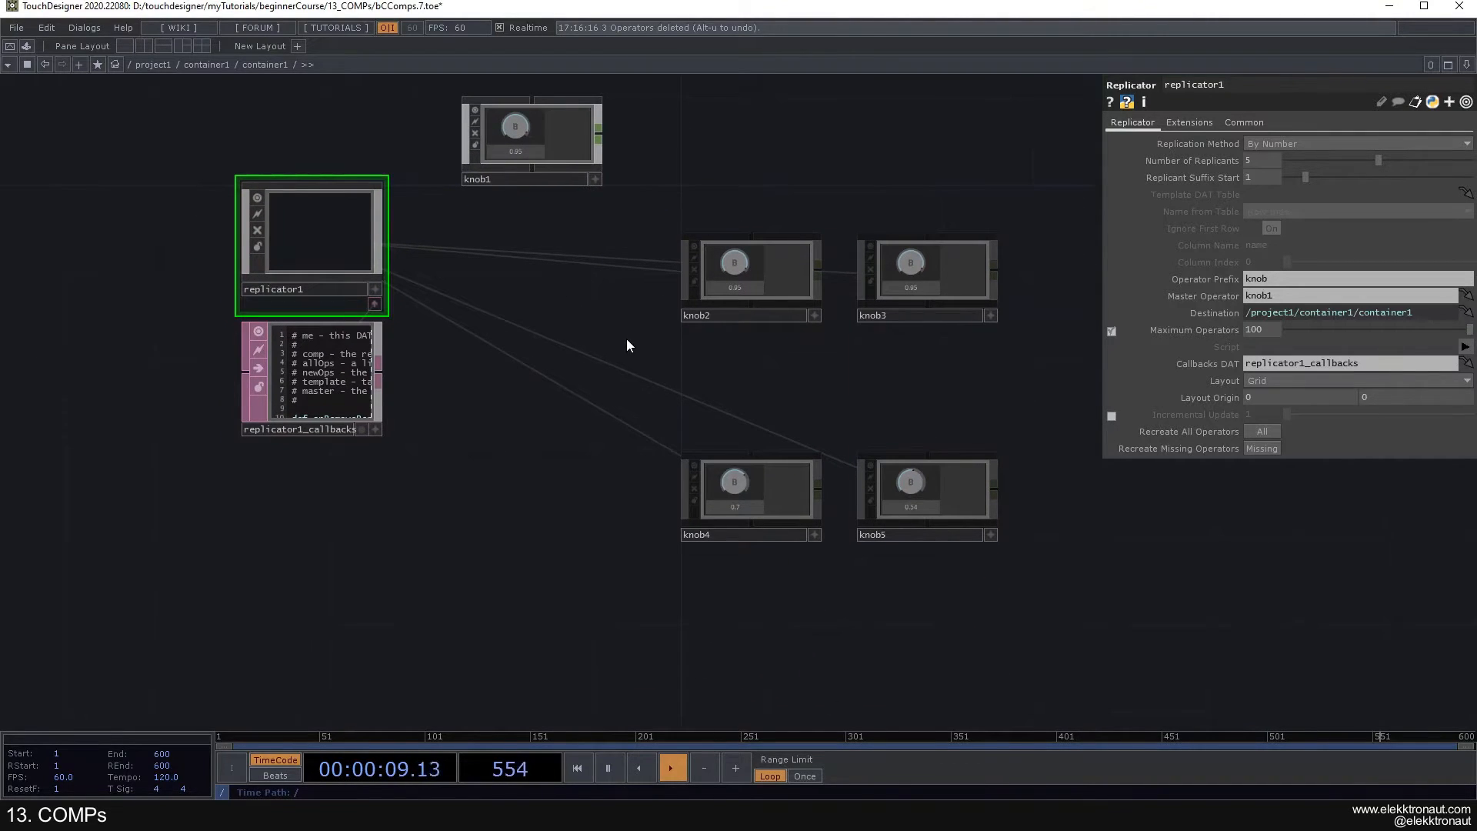
{"action": "scroll", "coordinate": [598, 343], "scroll_direction": "down", "scroll_amount": 10}
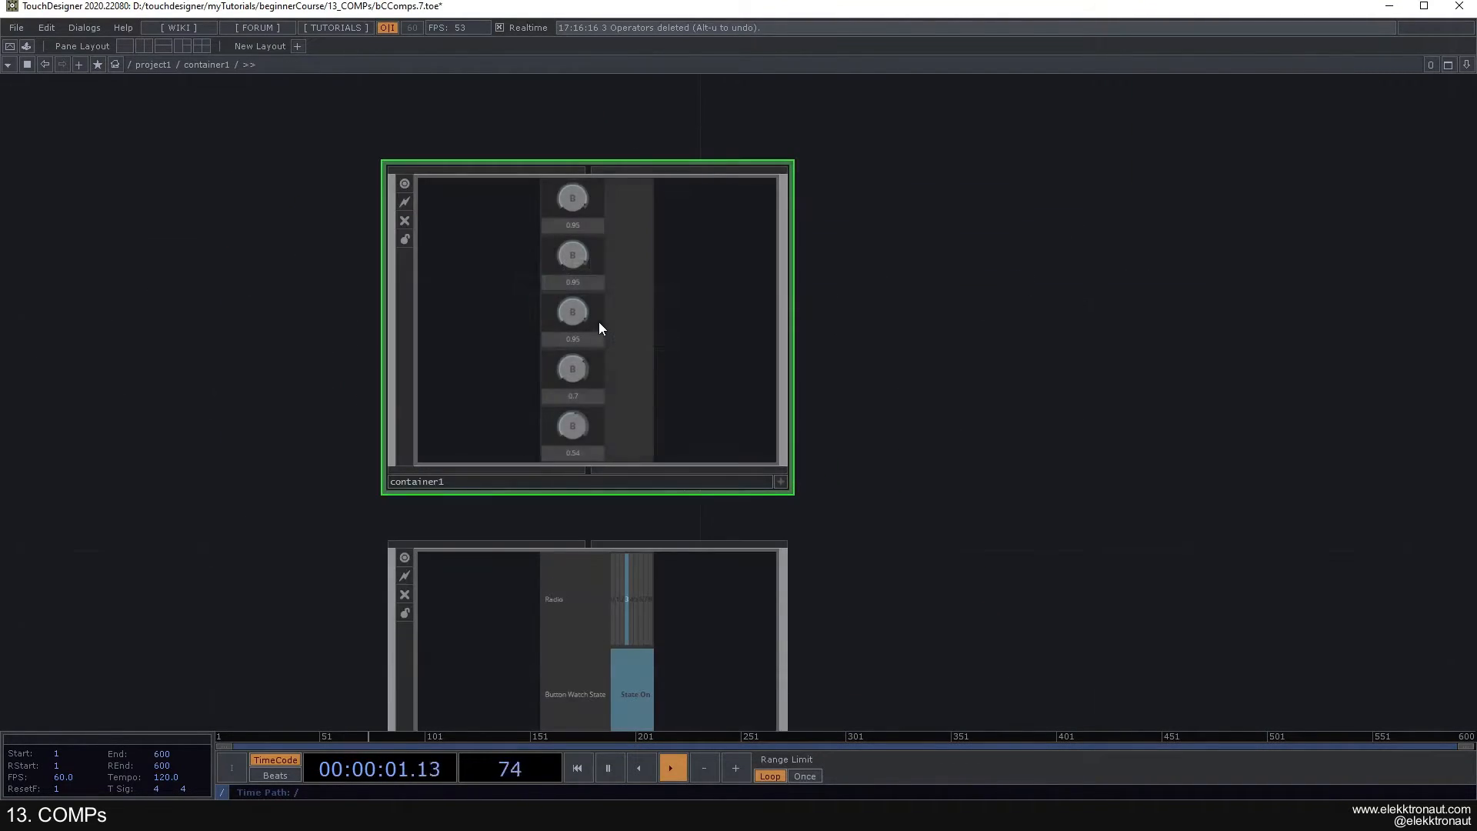
{"action": "scroll", "coordinate": [599, 324], "scroll_direction": "down", "scroll_amount": 5}
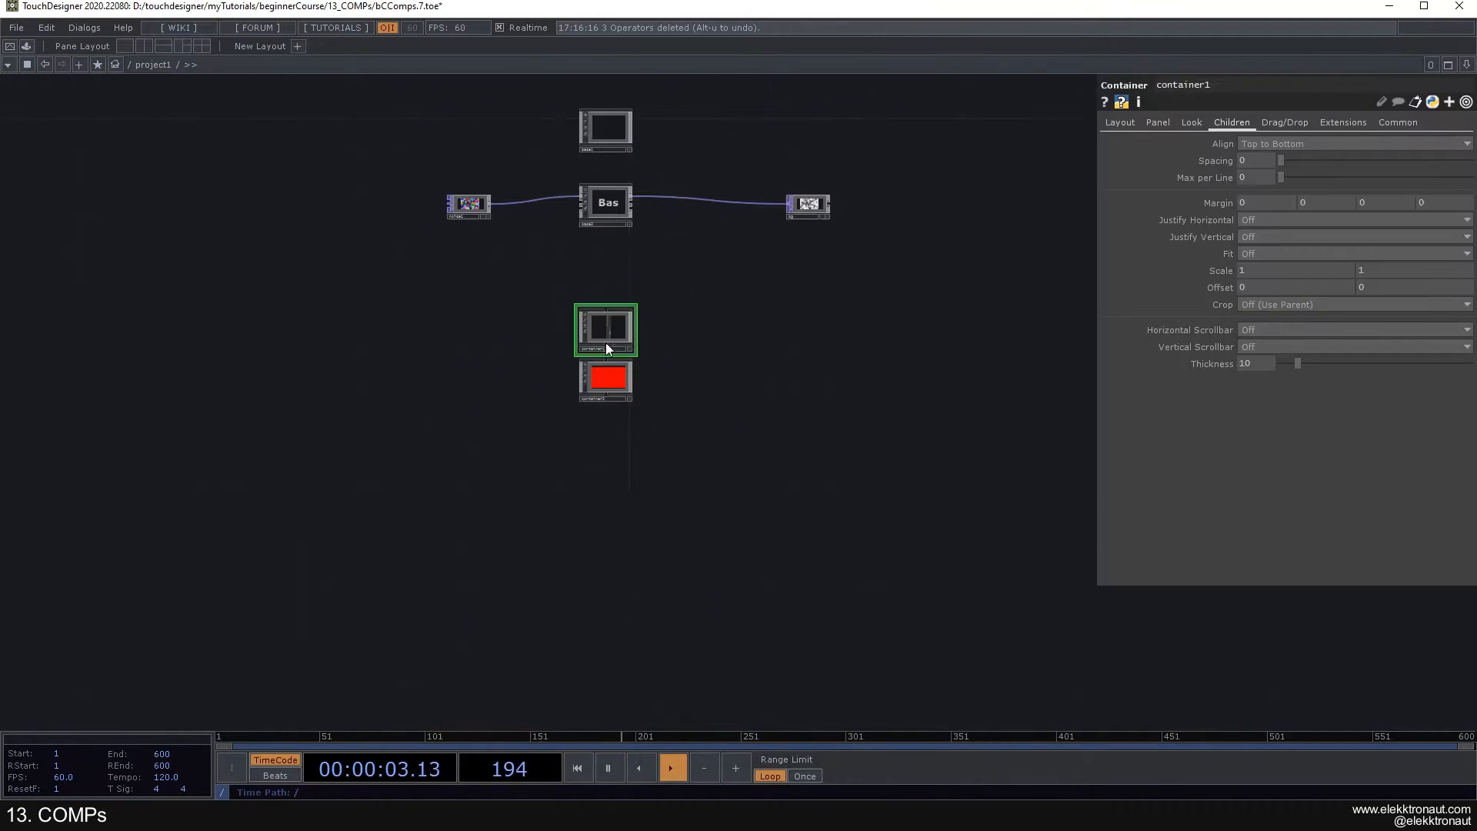
- Delete the container1 and container2 nodes and undo the deletion
{"action": "left_click_drag", "start_coordinate": [644, 407], "coordinate": [626, 446]}
{"action": "scroll", "coordinate": [627, 446], "scroll_direction": "up", "scroll_amount": 3}
{"action": "right_click_drag", "start_coordinate": [622, 518], "coordinate": [547, 386]}
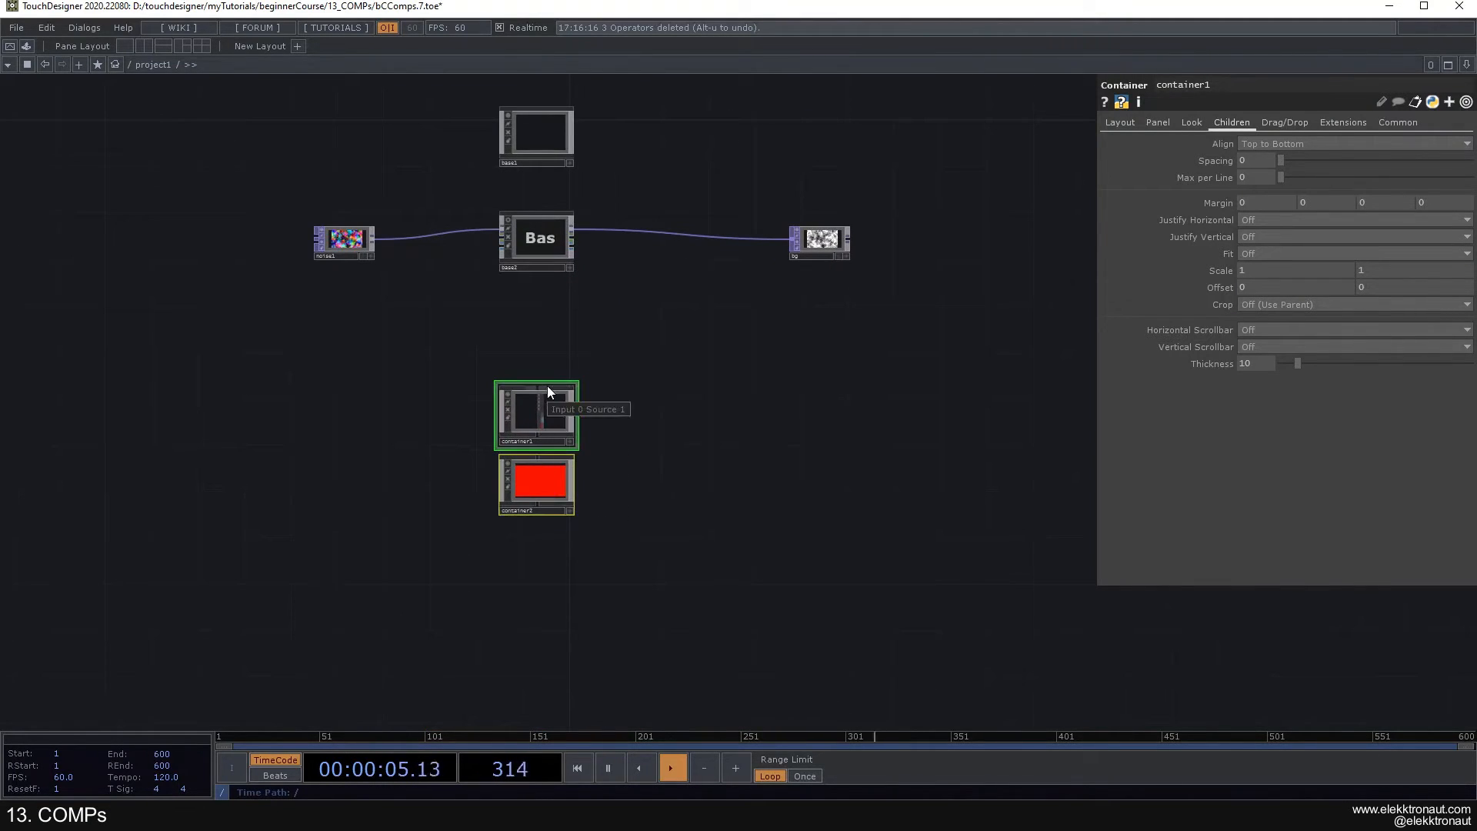
{"action": "key", "text": "Delete"}
{"action": "scroll", "coordinate": [548, 359], "scroll_direction": "down", "scroll_amount": 10}
{"action": "scroll", "coordinate": [547, 367], "scroll_direction": "up", "scroll_amount": 12}
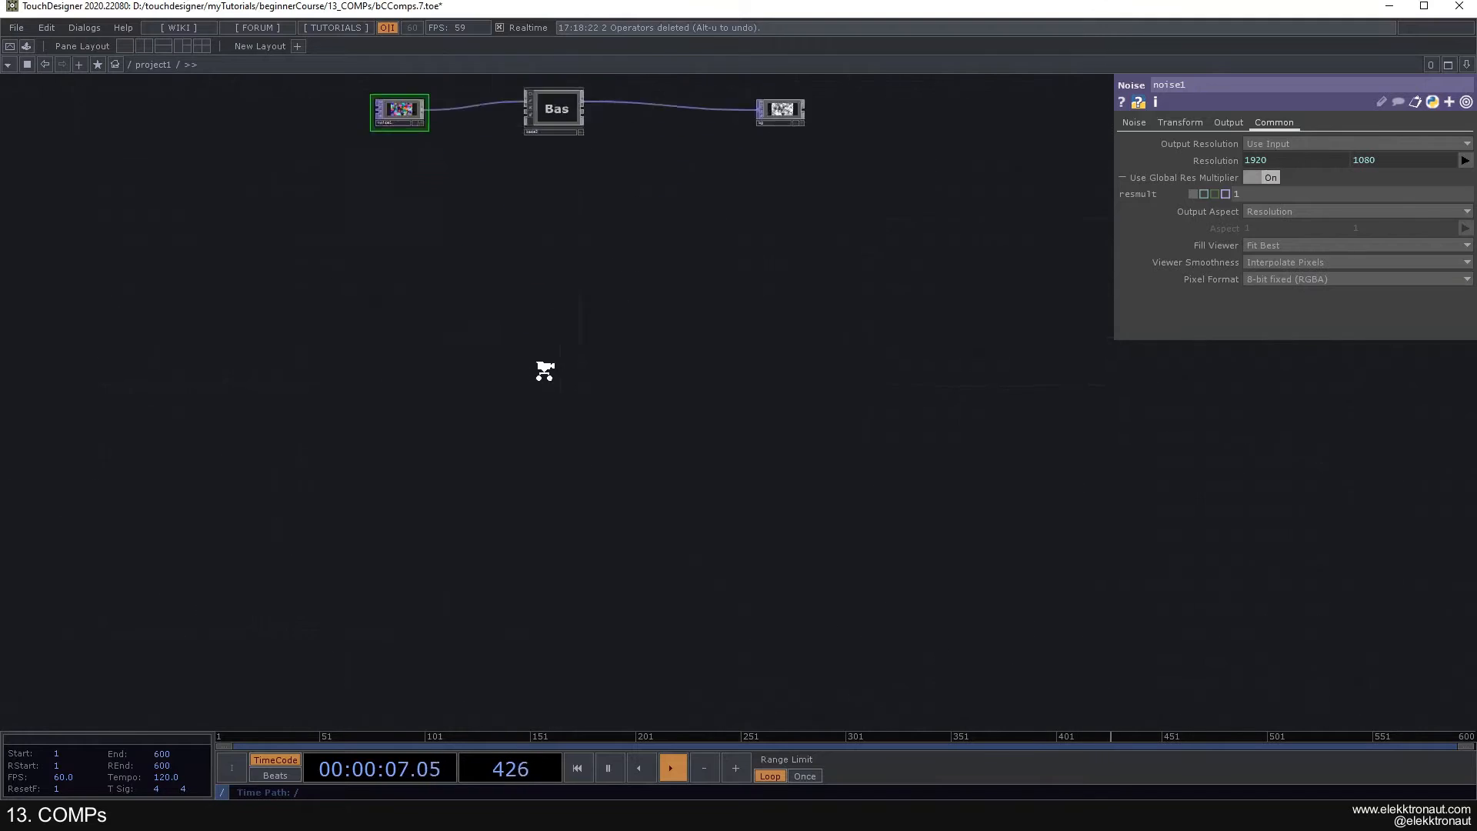
{"action": "key", "text": "alt+u"}
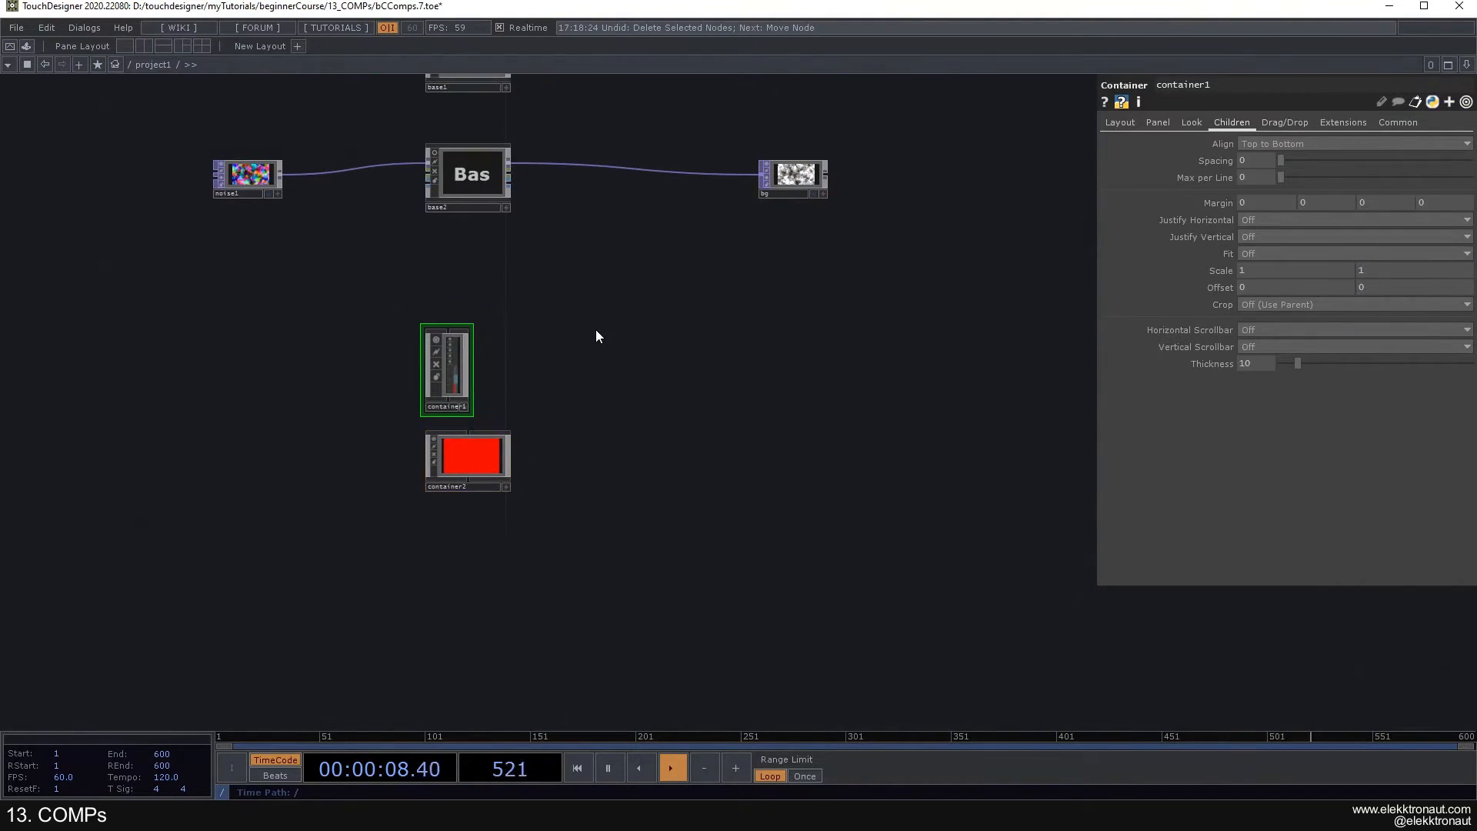
- Add a Replicator COMP in an empty area of the project1 network
{"action": "left_click_drag", "start_coordinate": [681, 331], "coordinate": [284, 383]}
{"action": "left_click_drag", "start_coordinate": [580, 320], "coordinate": [414, 240]}
{"action": "key", "text": "Tab"}
{"action": "type", "text": "re"}
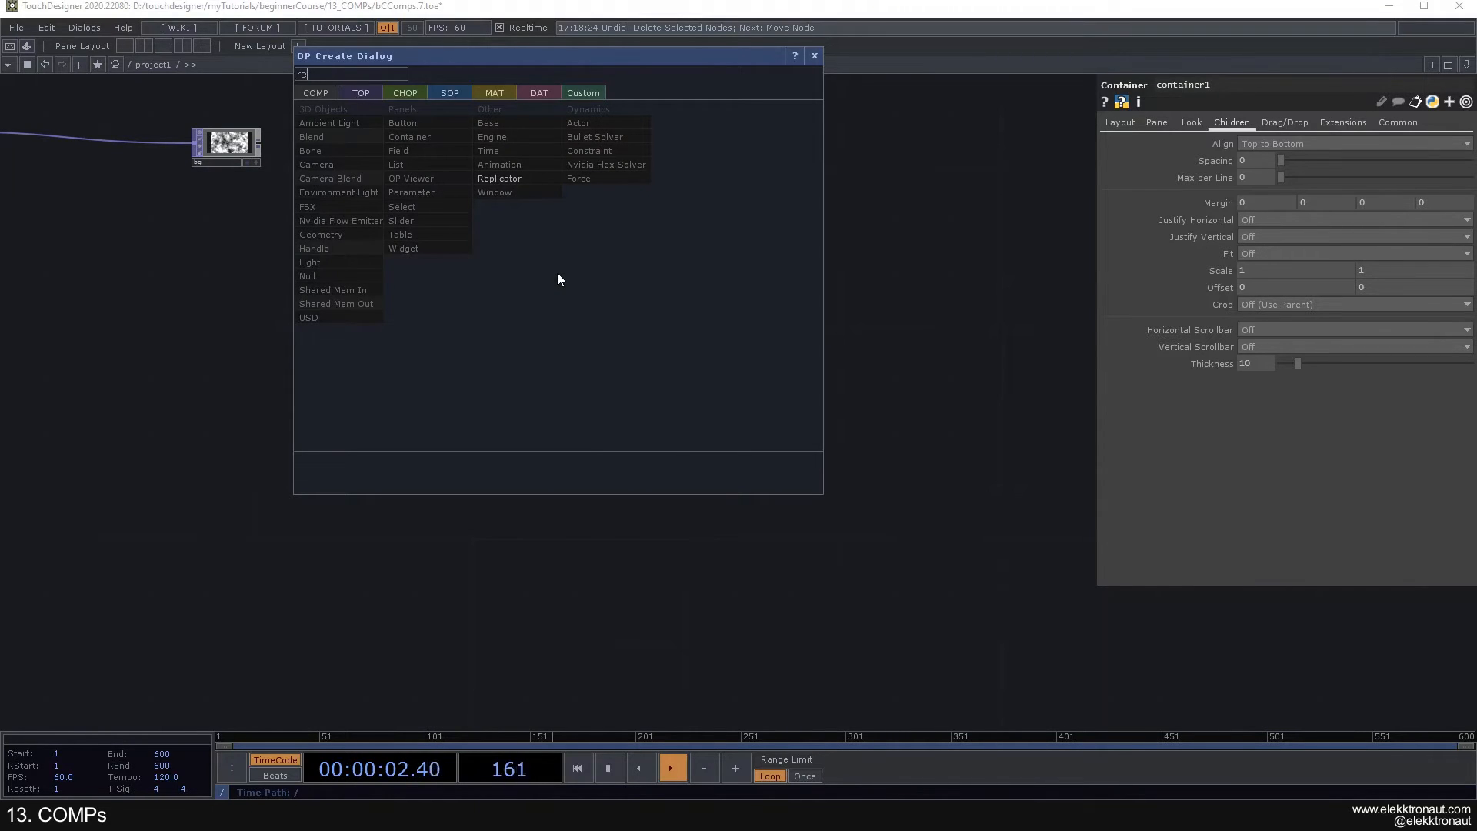
{"action": "left_click", "coordinate": [521, 181]}
{"action": "left_click", "coordinate": [634, 344]}
{"action": "left_click_drag", "start_coordinate": [649, 348], "coordinate": [554, 283]}
{"action": "scroll", "coordinate": [554, 284], "scroll_direction": "up", "scroll_amount": 2}
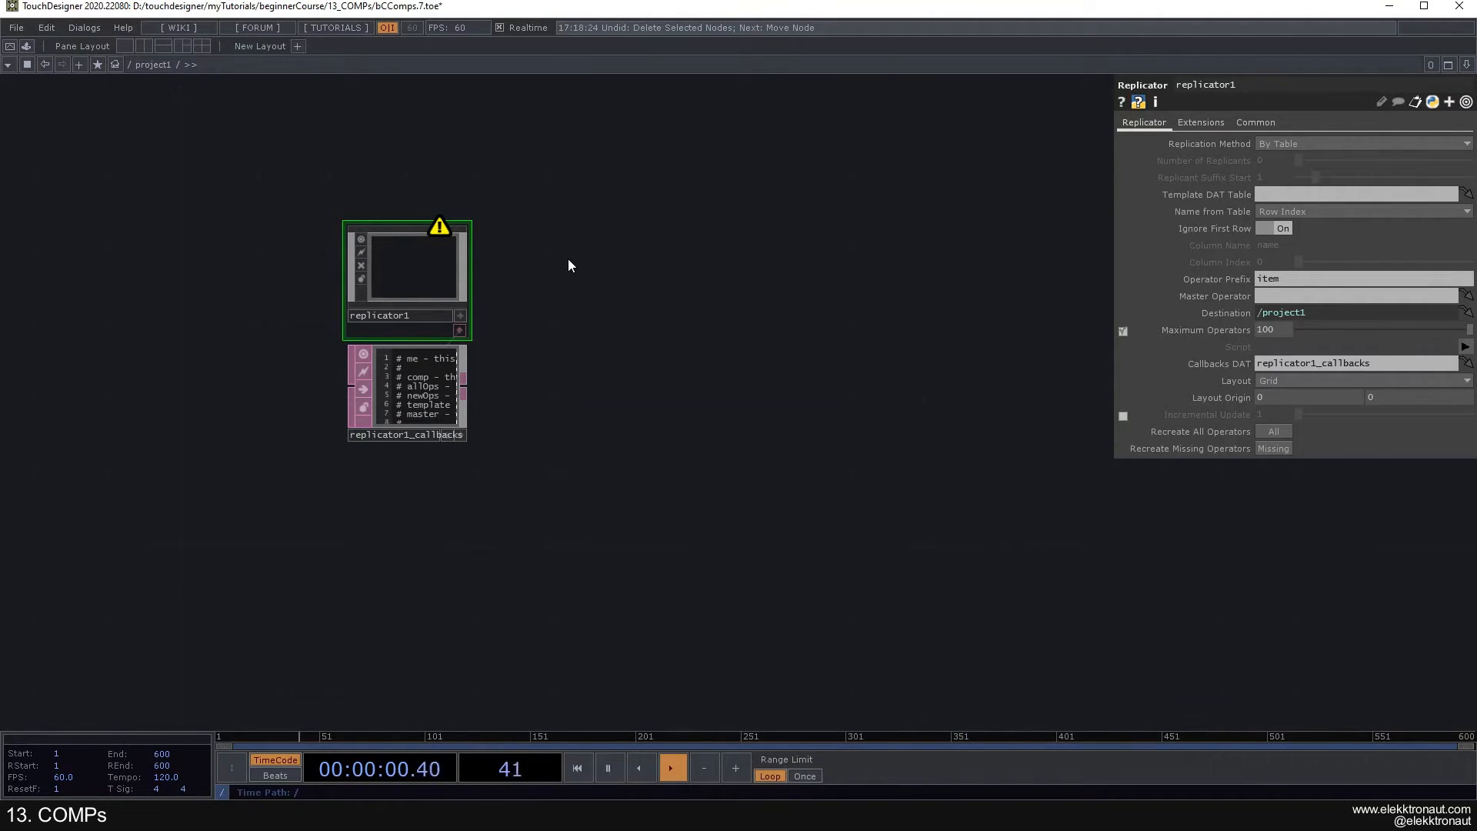
{"action": "left_click_drag", "start_coordinate": [518, 289], "coordinate": [519, 258]}
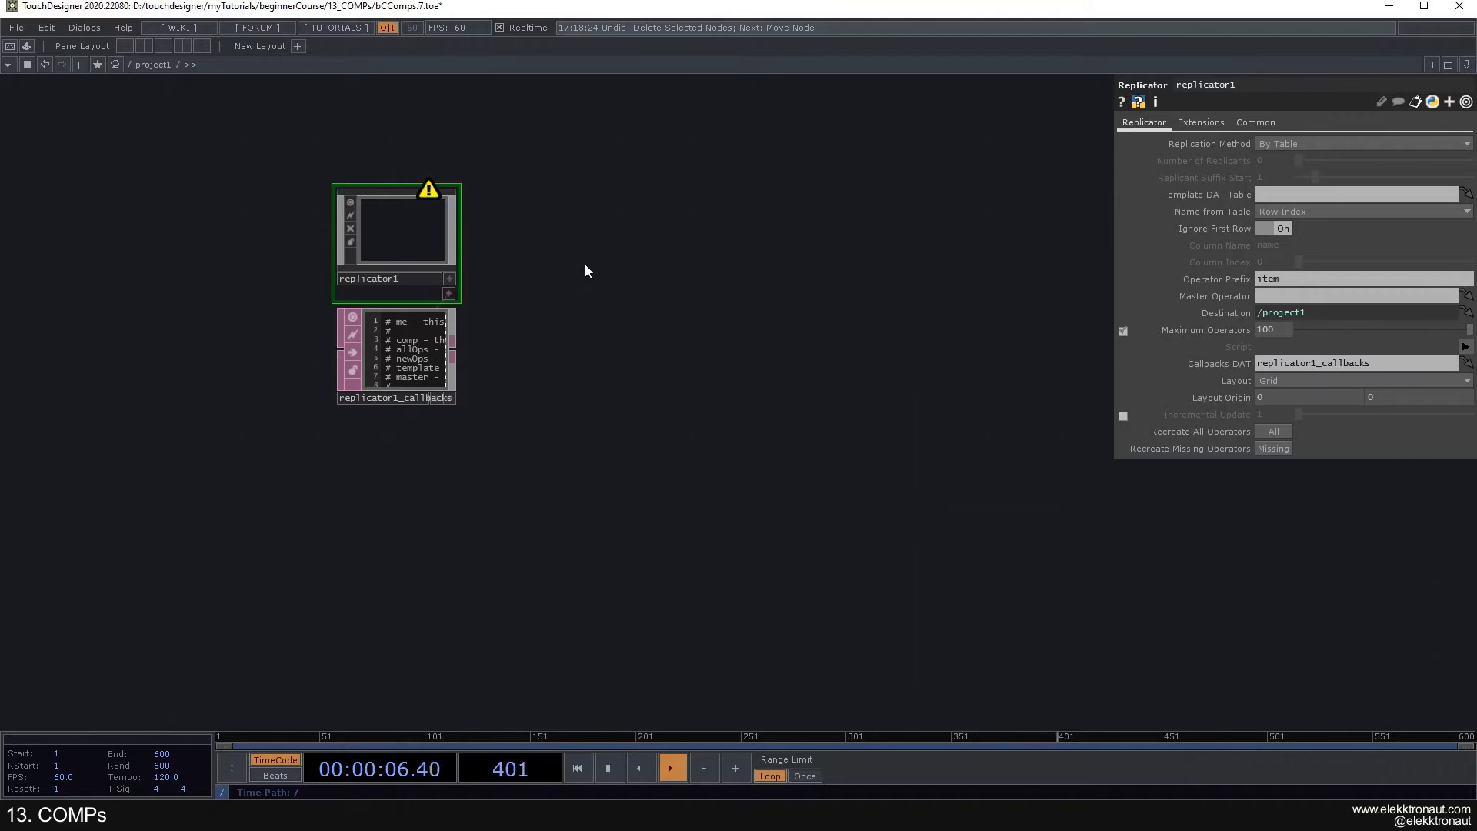
{"action": "left_click_drag", "start_coordinate": [582, 269], "coordinate": [601, 250]}
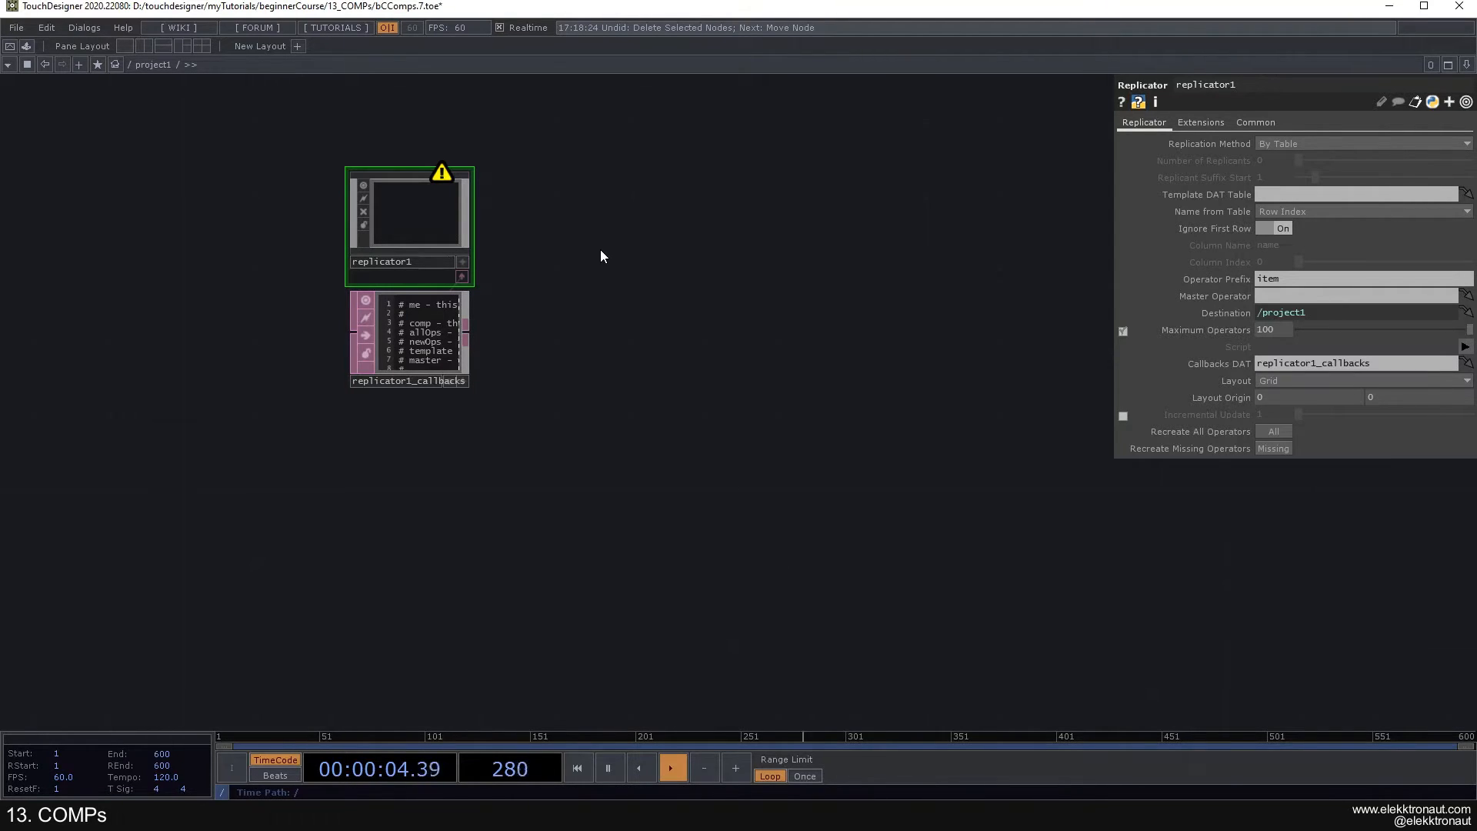
{"action": "left_click_drag", "start_coordinate": [560, 250], "coordinate": [606, 225]}
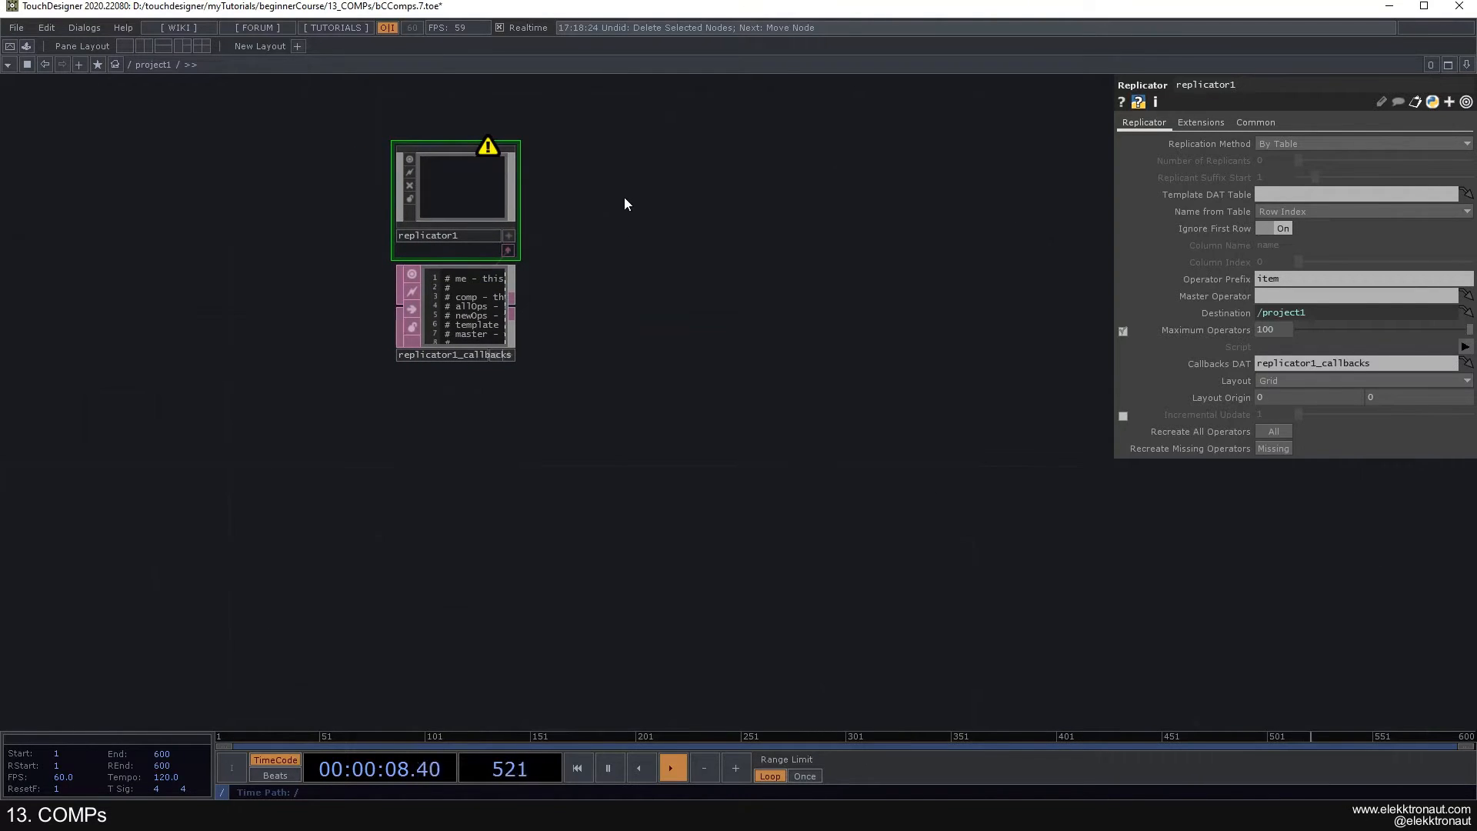
- Add a Movie File In TOP to the right of replicator1
{"action": "key", "text": "Tab"}
{"action": "type", "text": "mo"}
{"action": "left_click", "coordinate": [412, 46]}
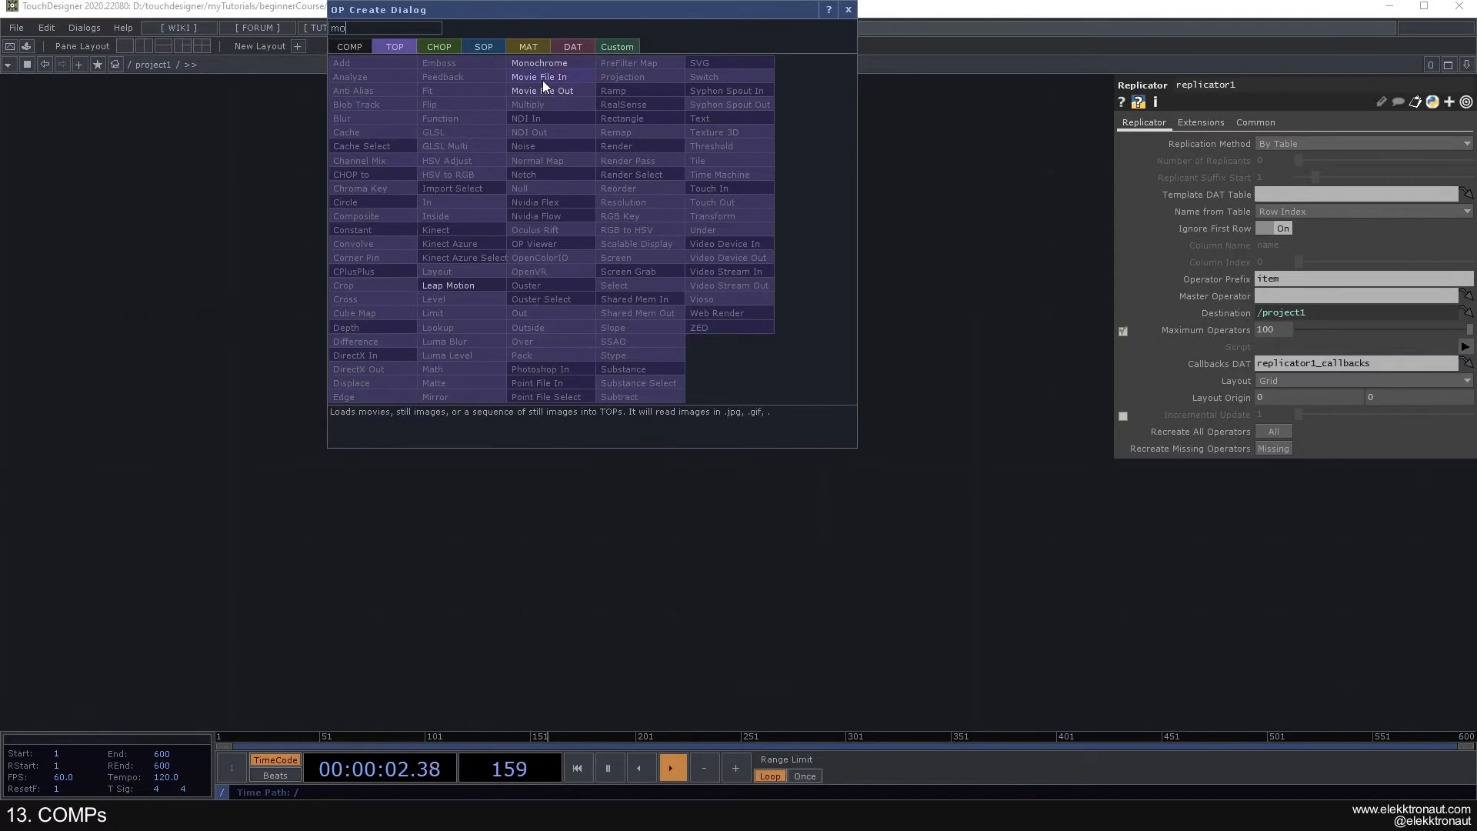
{"action": "left_click", "coordinate": [543, 81]}
{"action": "left_click", "coordinate": [648, 192]}
{"action": "left_click_drag", "start_coordinate": [601, 243], "coordinate": [756, 249]}
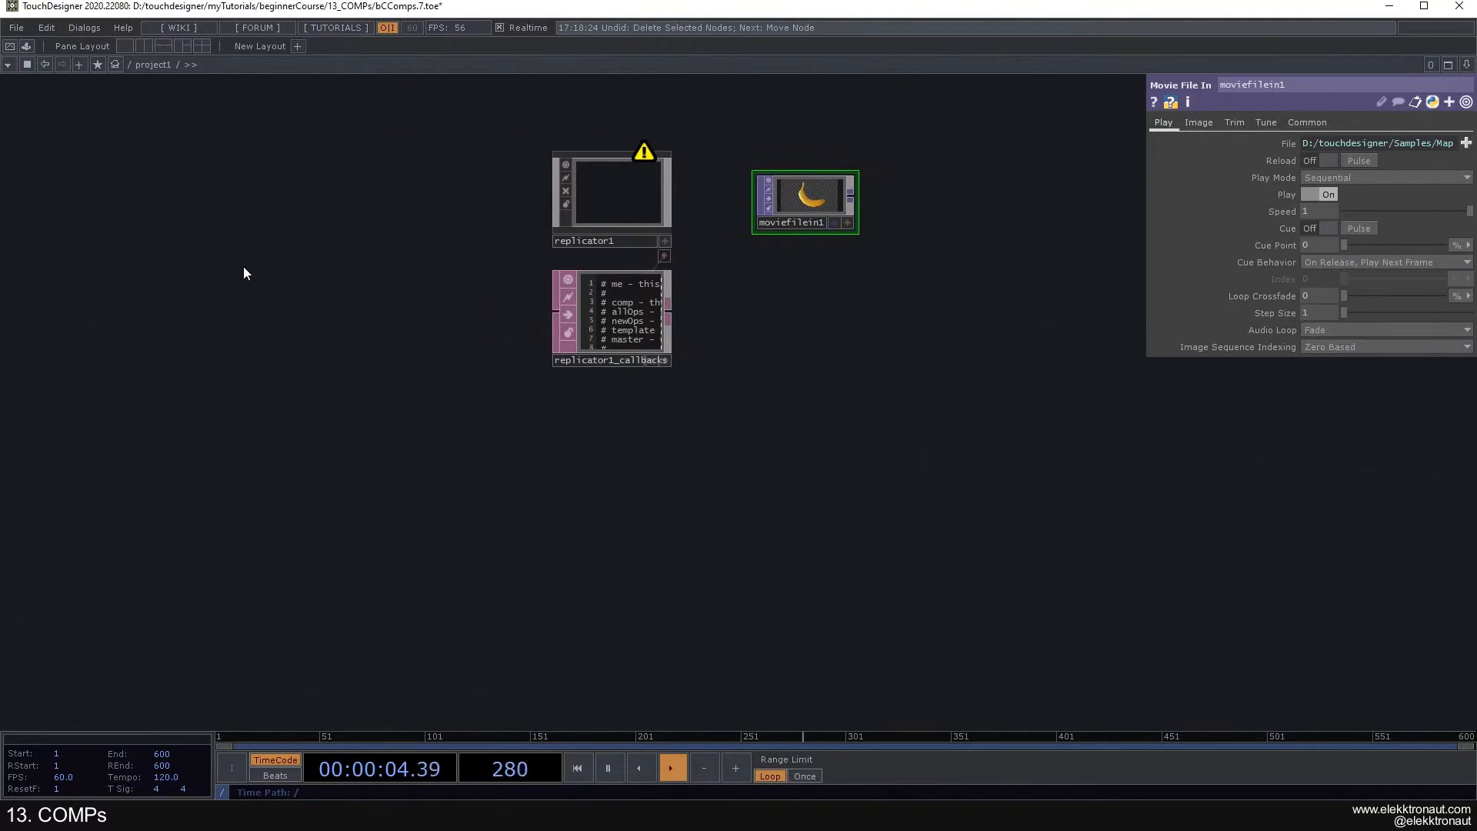
- Add a Folder DAT to the left of replicator1
{"action": "key", "text": "Tab"}
{"action": "left_click", "coordinate": [242, 90]}
{"action": "type", "text": "fol"}
{"action": "key", "text": "Return"}
{"action": "left_click", "coordinate": [240, 273]}
{"action": "key", "text": "Tab"}
{"action": "key", "text": "Escape"}
{"action": "left_click_drag", "start_coordinate": [248, 294], "coordinate": [378, 256]}
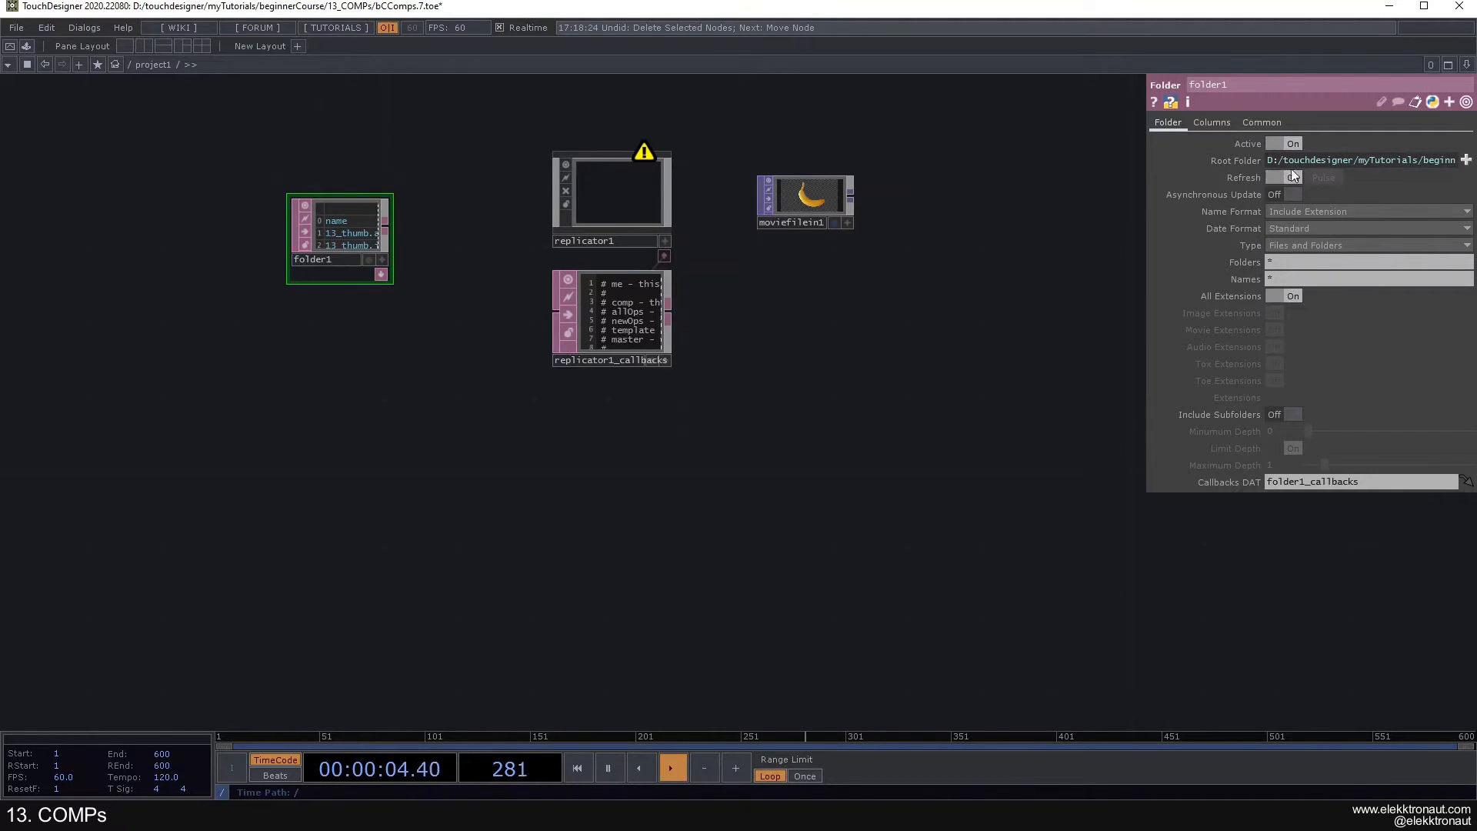
- Check folder1's file list, start choosing a new Root Folder for it, and browse to the touchdesigner directory
{"action": "scroll", "coordinate": [321, 211], "scroll_direction": "up", "scroll_amount": 8}
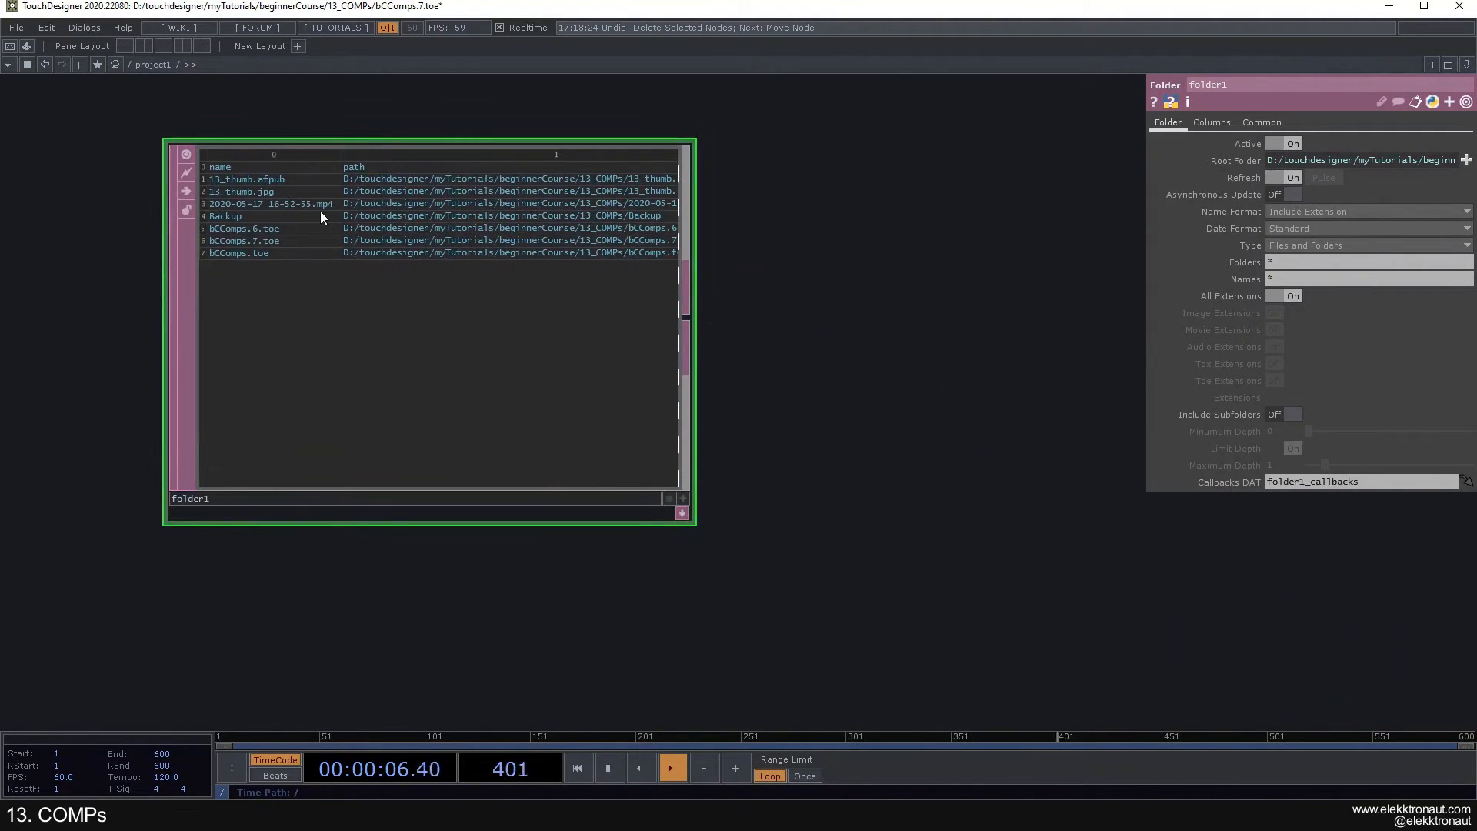
{"action": "scroll", "coordinate": [322, 210], "scroll_direction": "down", "scroll_amount": 6}
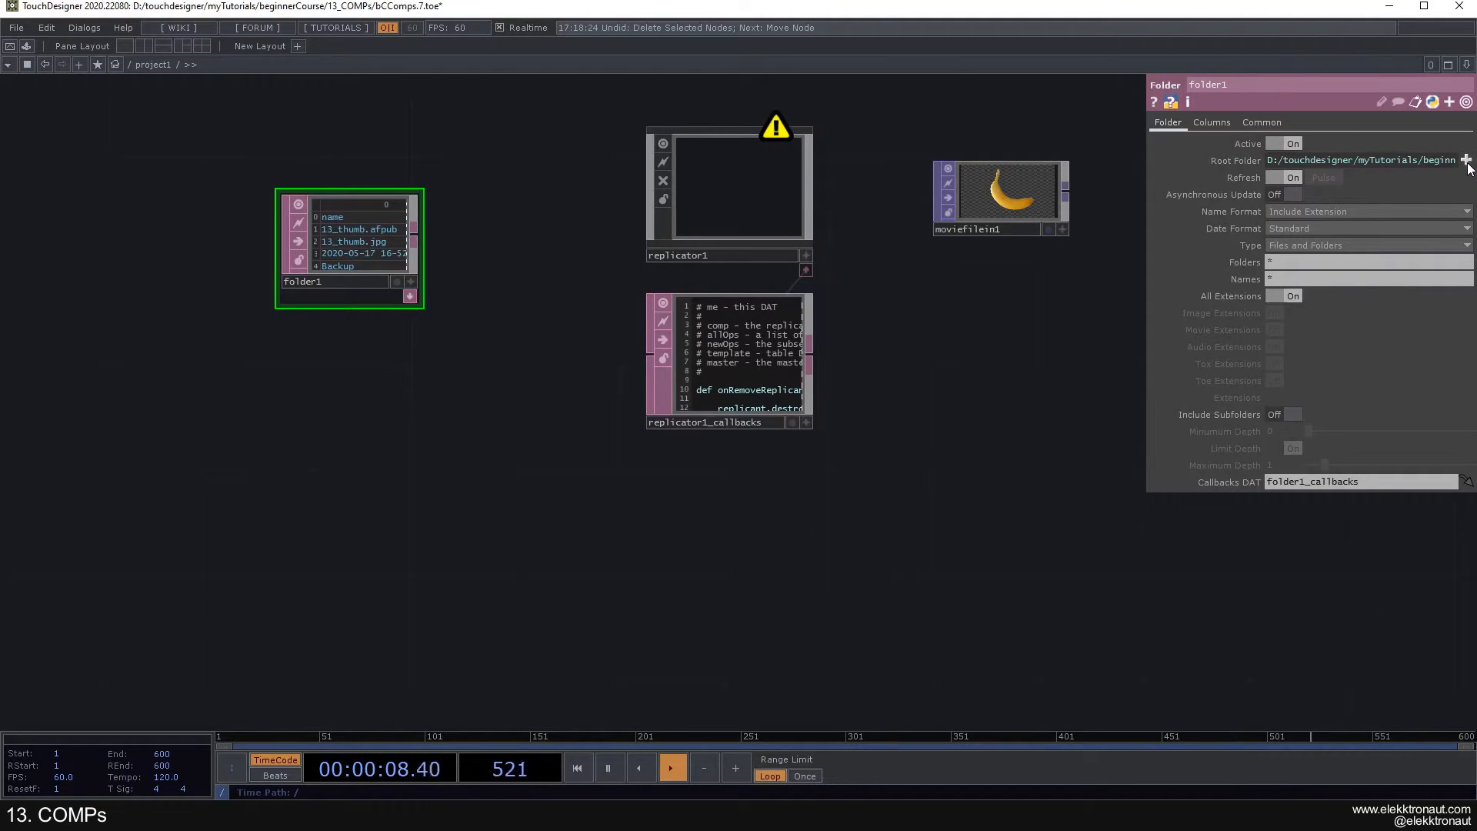
{"action": "left_click", "coordinate": [1466, 159]}
{"action": "left_click", "coordinate": [549, 56]}
{"action": "type", "text": "me.parent().width"}
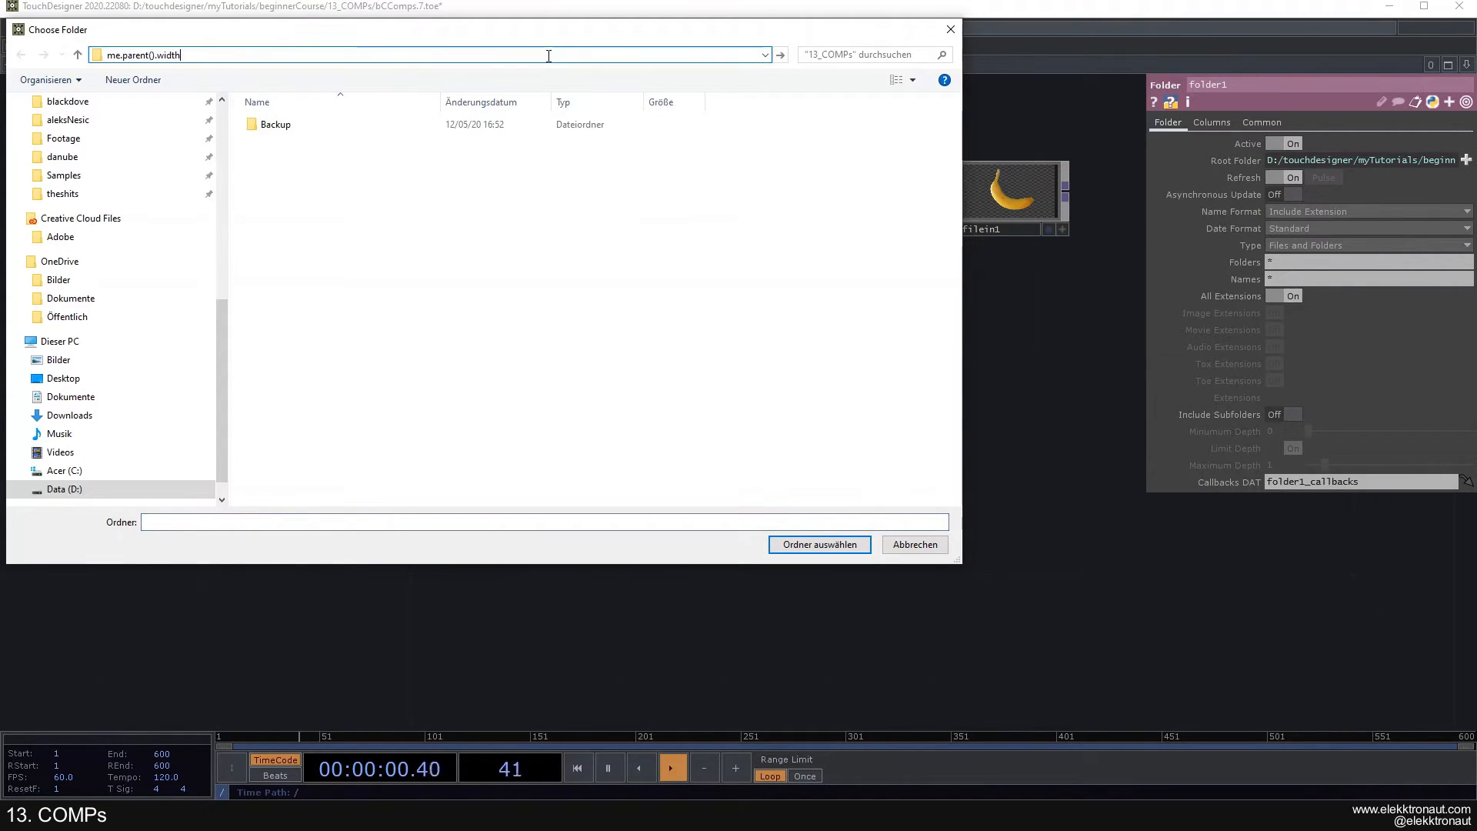
{"action": "key", "text": "Escape"}
{"action": "scroll", "coordinate": [98, 227], "scroll_direction": "up", "scroll_amount": 5}
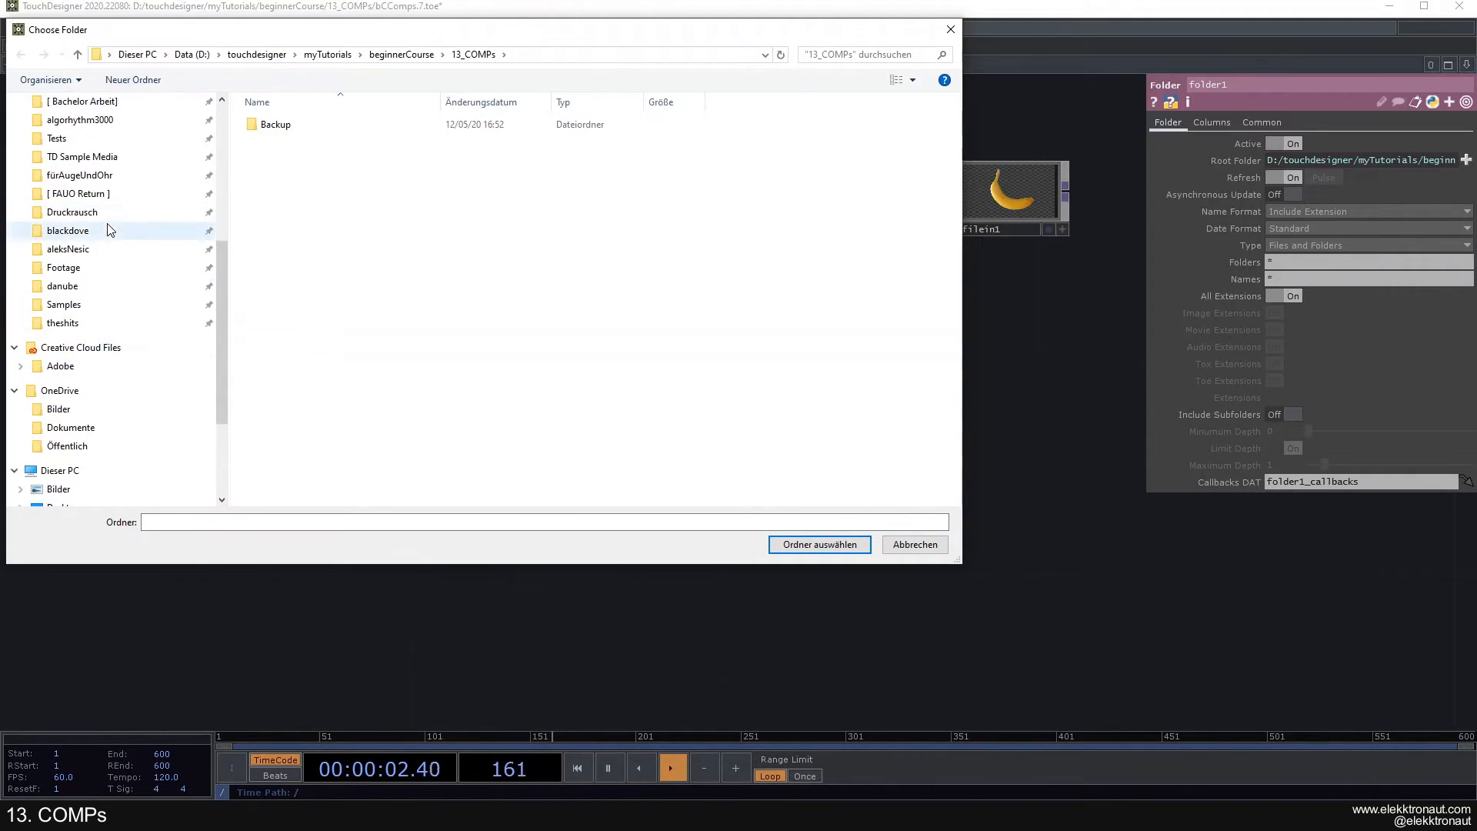
{"action": "scroll", "coordinate": [99, 215], "scroll_direction": "up", "scroll_amount": 2}
{"action": "left_click", "coordinate": [76, 156]}
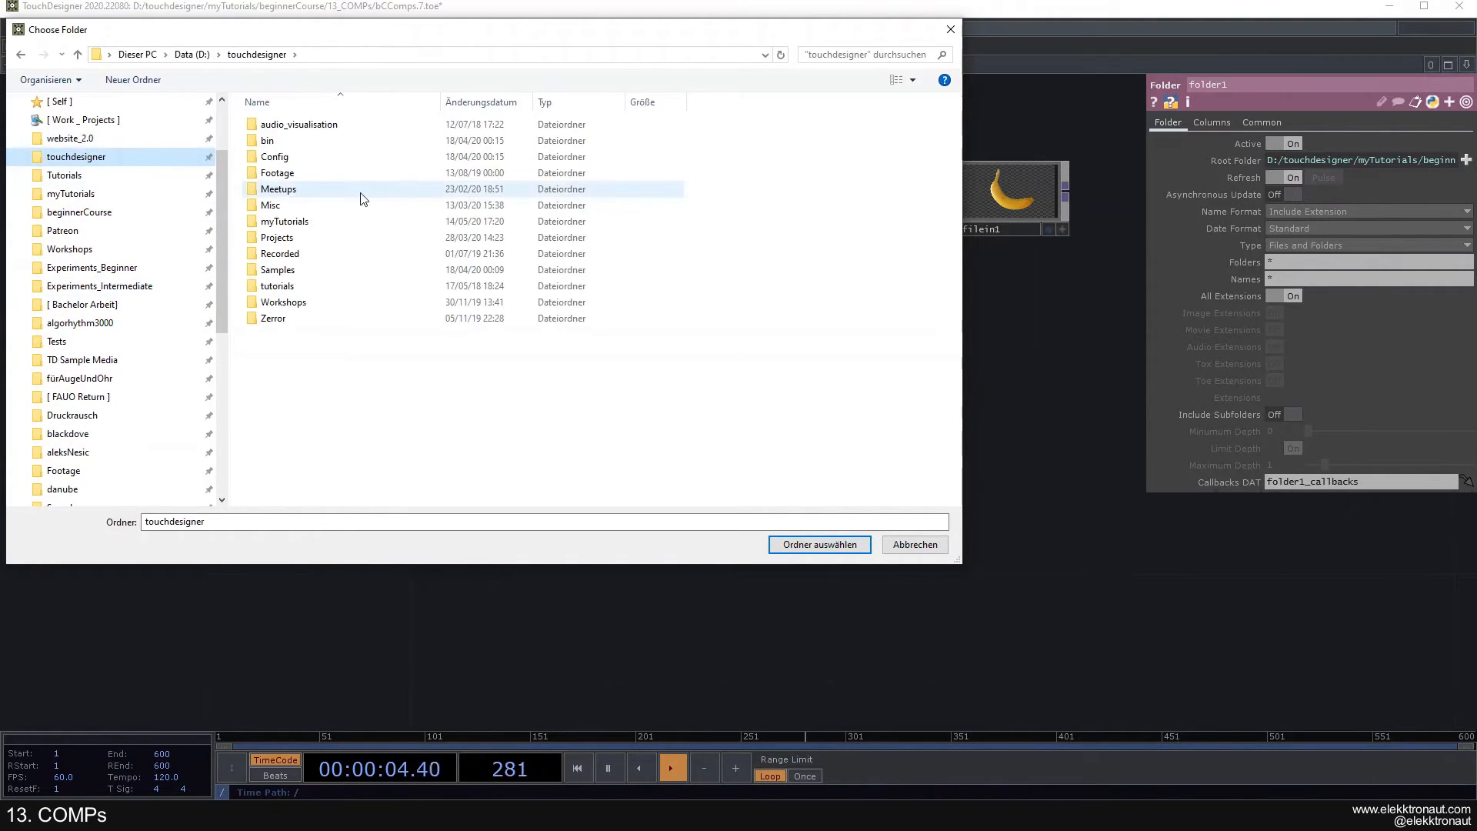
- Set folder1's Root Folder to the Nature folder inside Samples/Map
{"action": "double_click", "coordinate": [307, 270]}
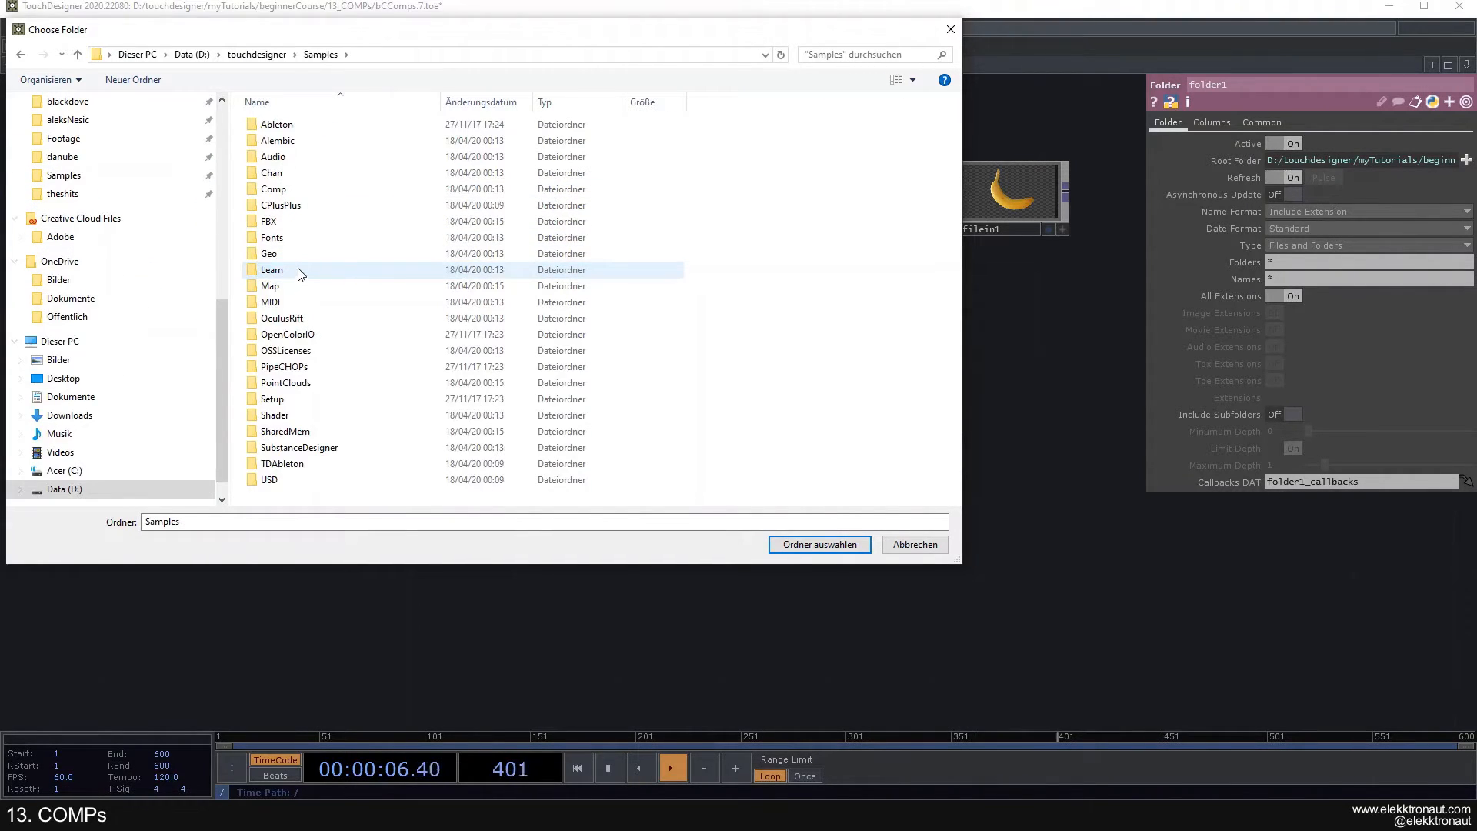
{"action": "double_click", "coordinate": [289, 281]}
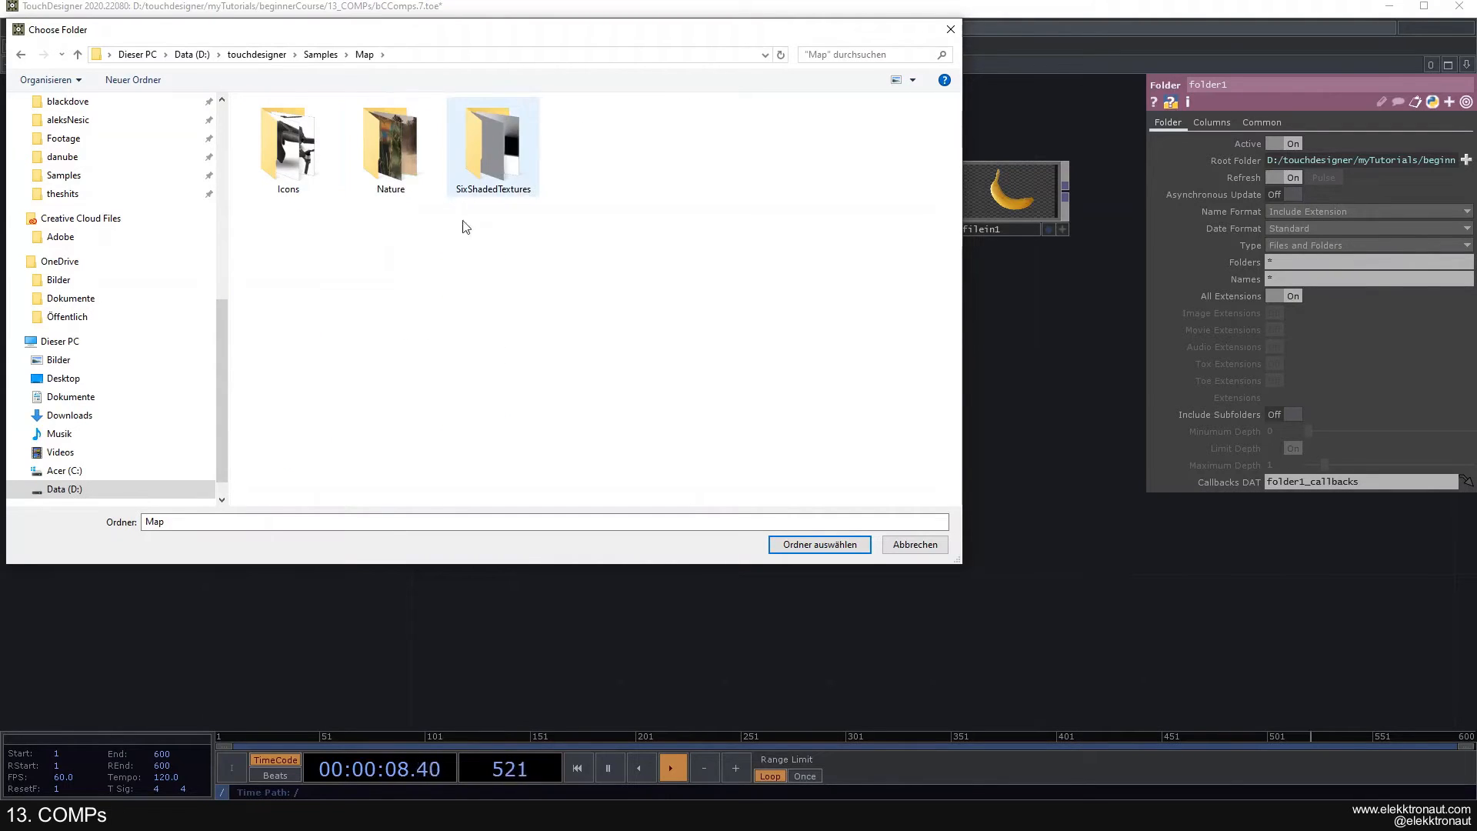
{"action": "double_click", "coordinate": [492, 145]}
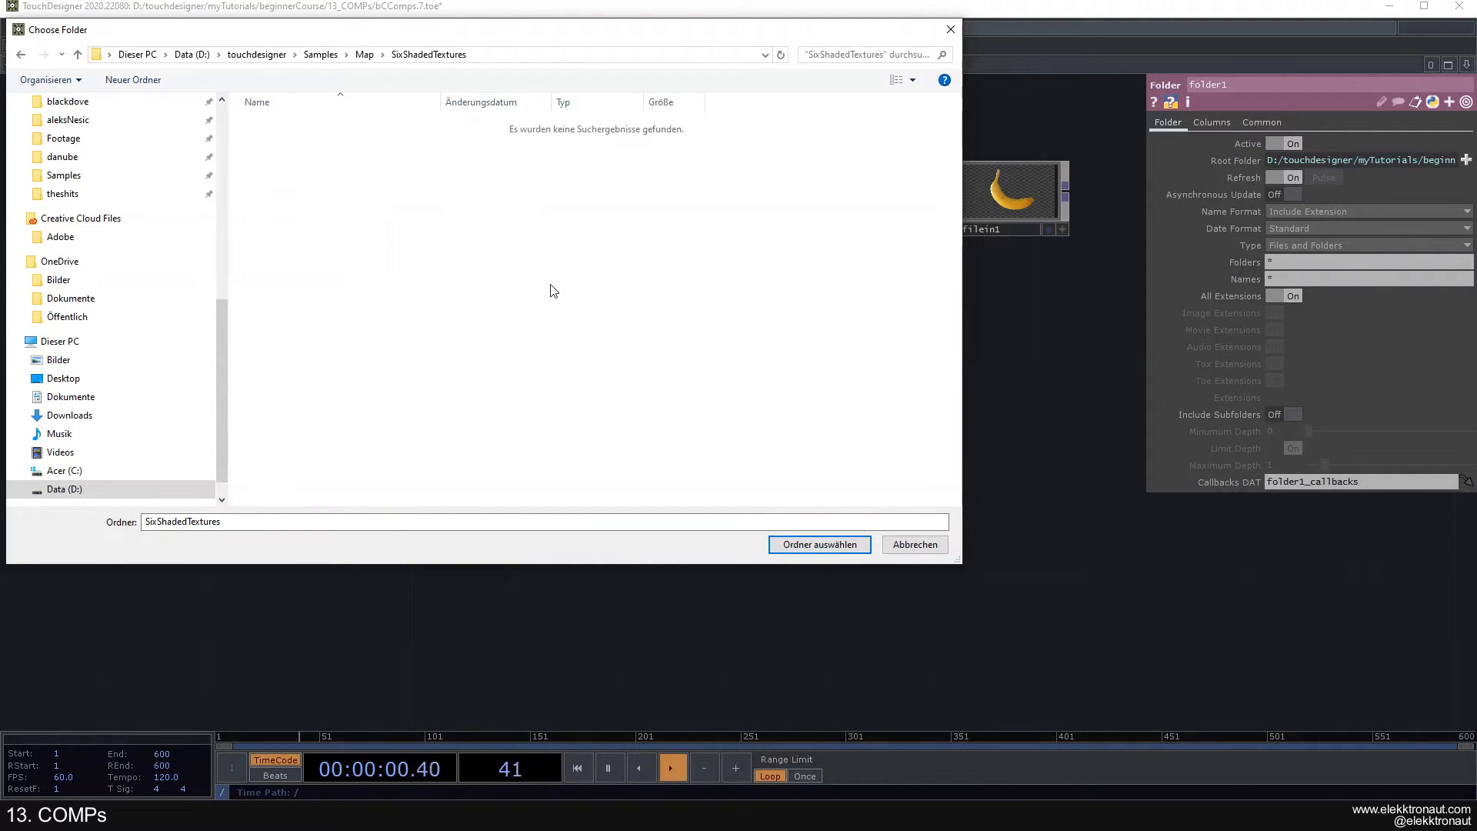
{"action": "key", "text": "alt+Left"}
{"action": "double_click", "coordinate": [381, 140]}
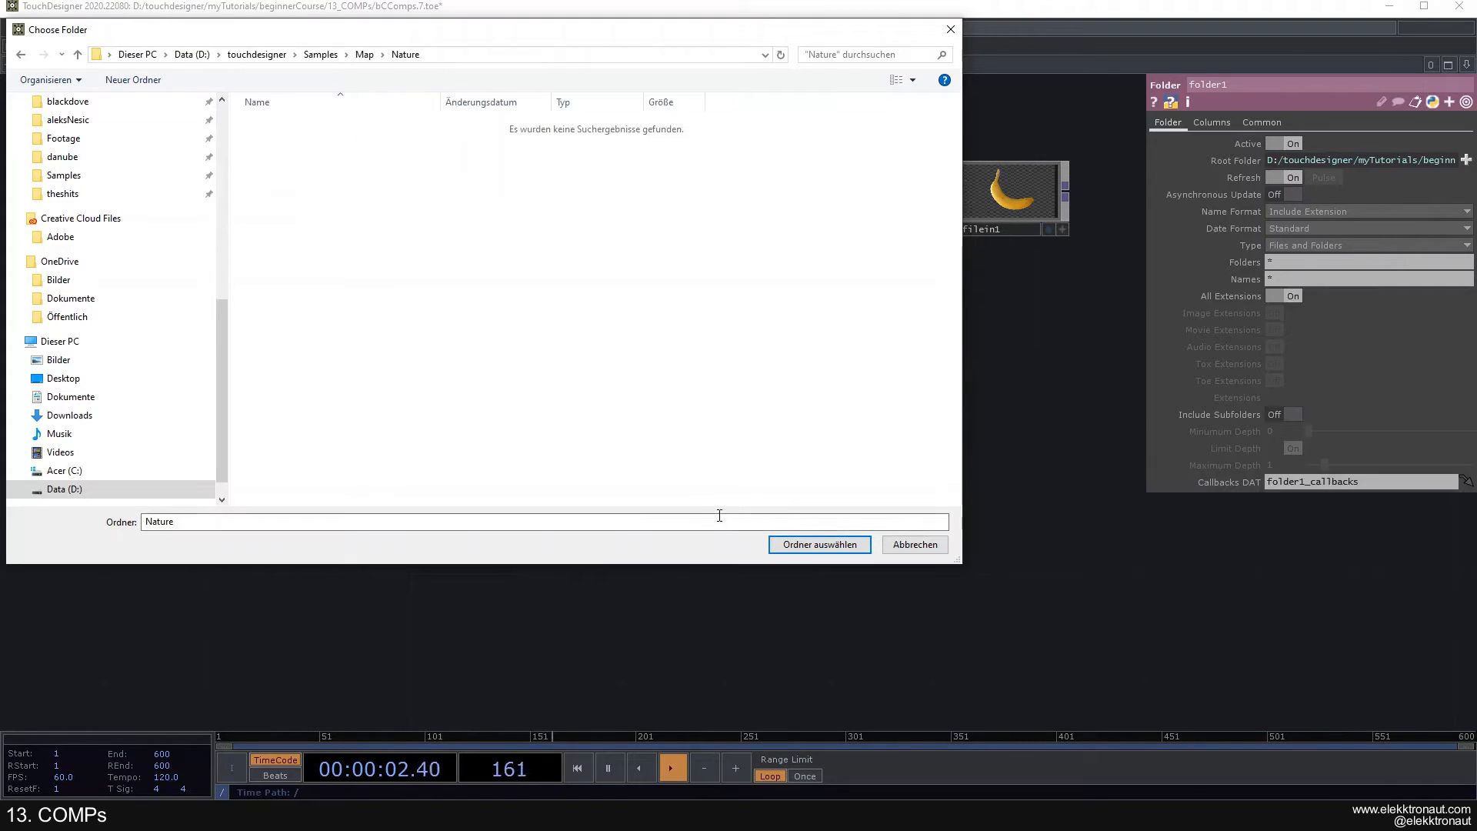
{"action": "left_click", "coordinate": [816, 544]}
- Examine the movie names and paths listed in folder1 and select the moviefilein1 node
{"action": "scroll", "coordinate": [785, 520], "scroll_direction": "down", "scroll_amount": 3}
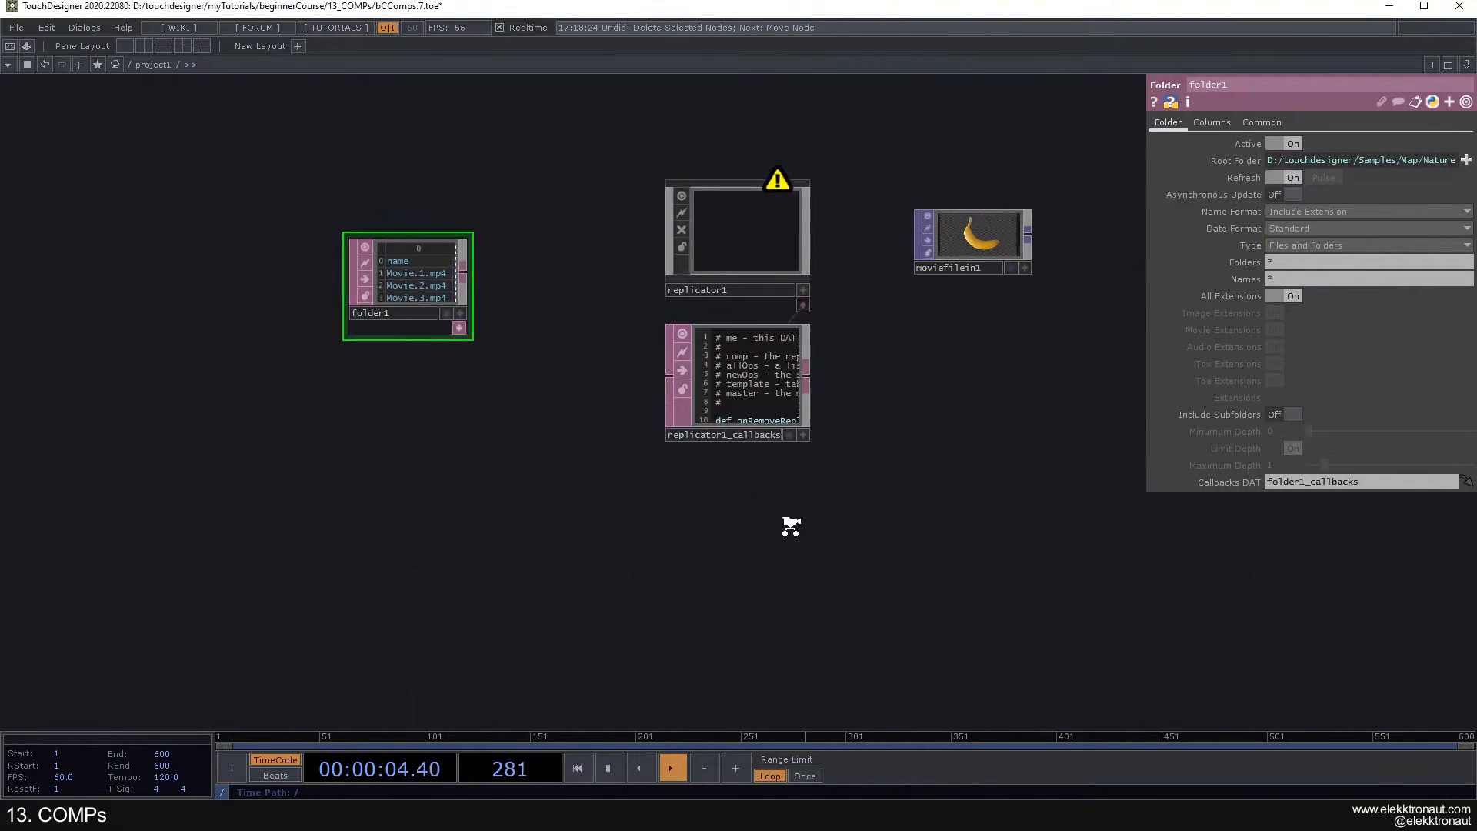
{"action": "scroll", "coordinate": [377, 327], "scroll_direction": "up", "scroll_amount": 5}
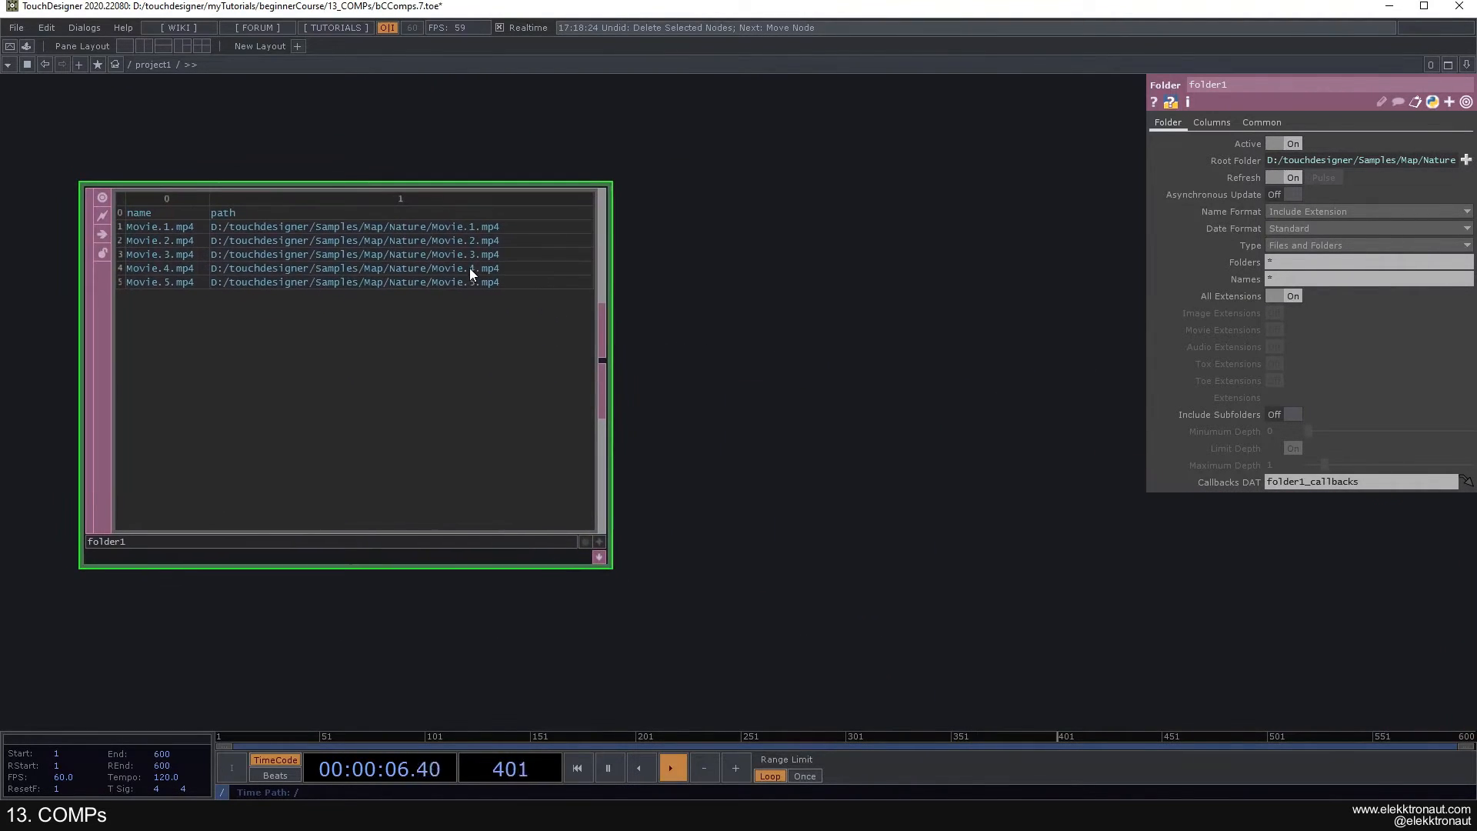
{"action": "scroll", "coordinate": [436, 370], "scroll_direction": "down", "scroll_amount": 5}
{"action": "left_click_drag", "start_coordinate": [440, 366], "coordinate": [159, 295]}
{"action": "left_click", "coordinate": [789, 262]}
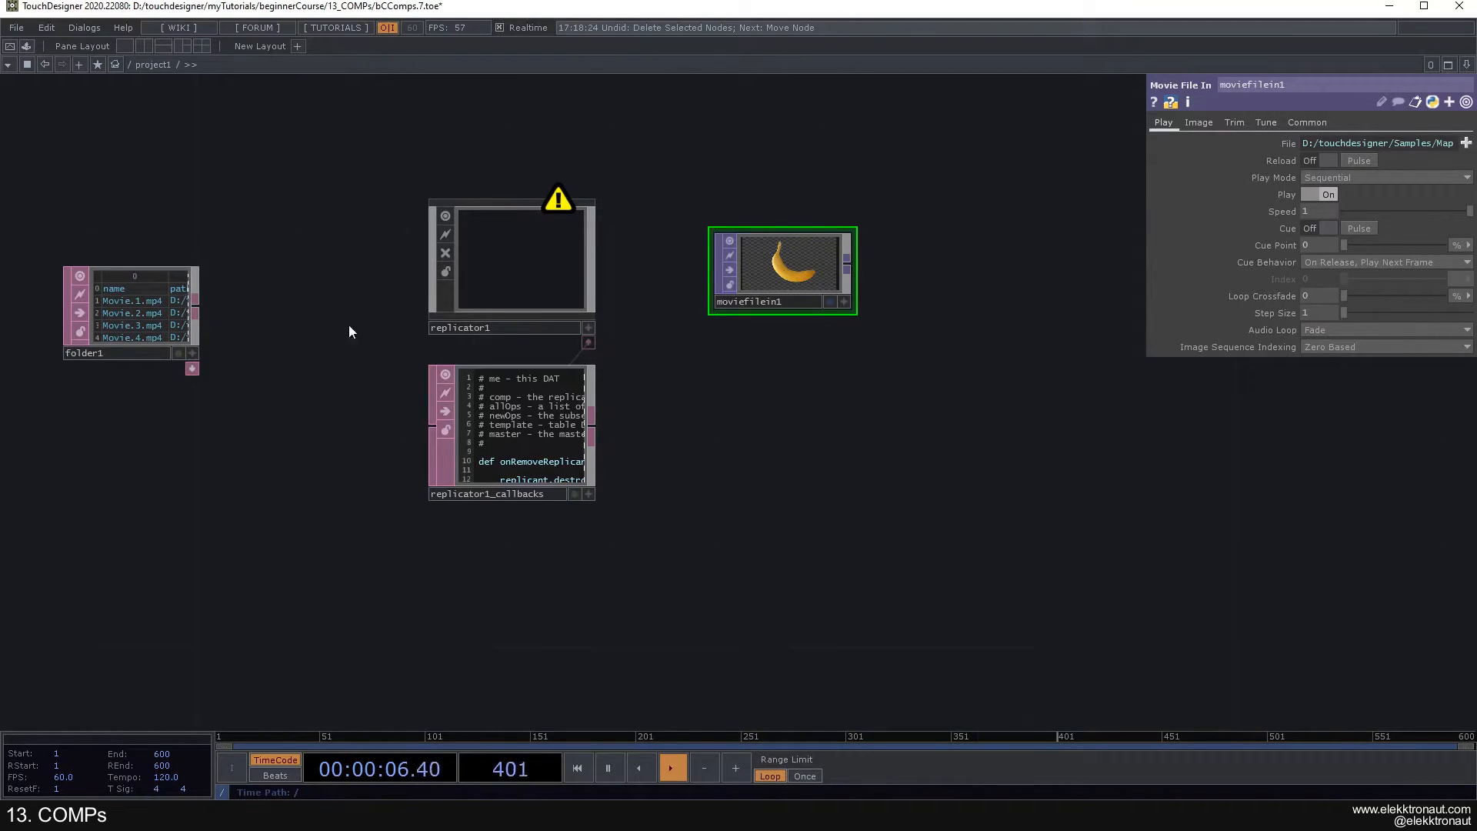
{"action": "scroll", "coordinate": [104, 312], "scroll_direction": "up", "scroll_amount": 2}
{"action": "scroll", "coordinate": [105, 300], "scroll_direction": "up", "scroll_amount": 2}
{"action": "scroll", "coordinate": [160, 301], "scroll_direction": "down", "scroll_amount": 4}
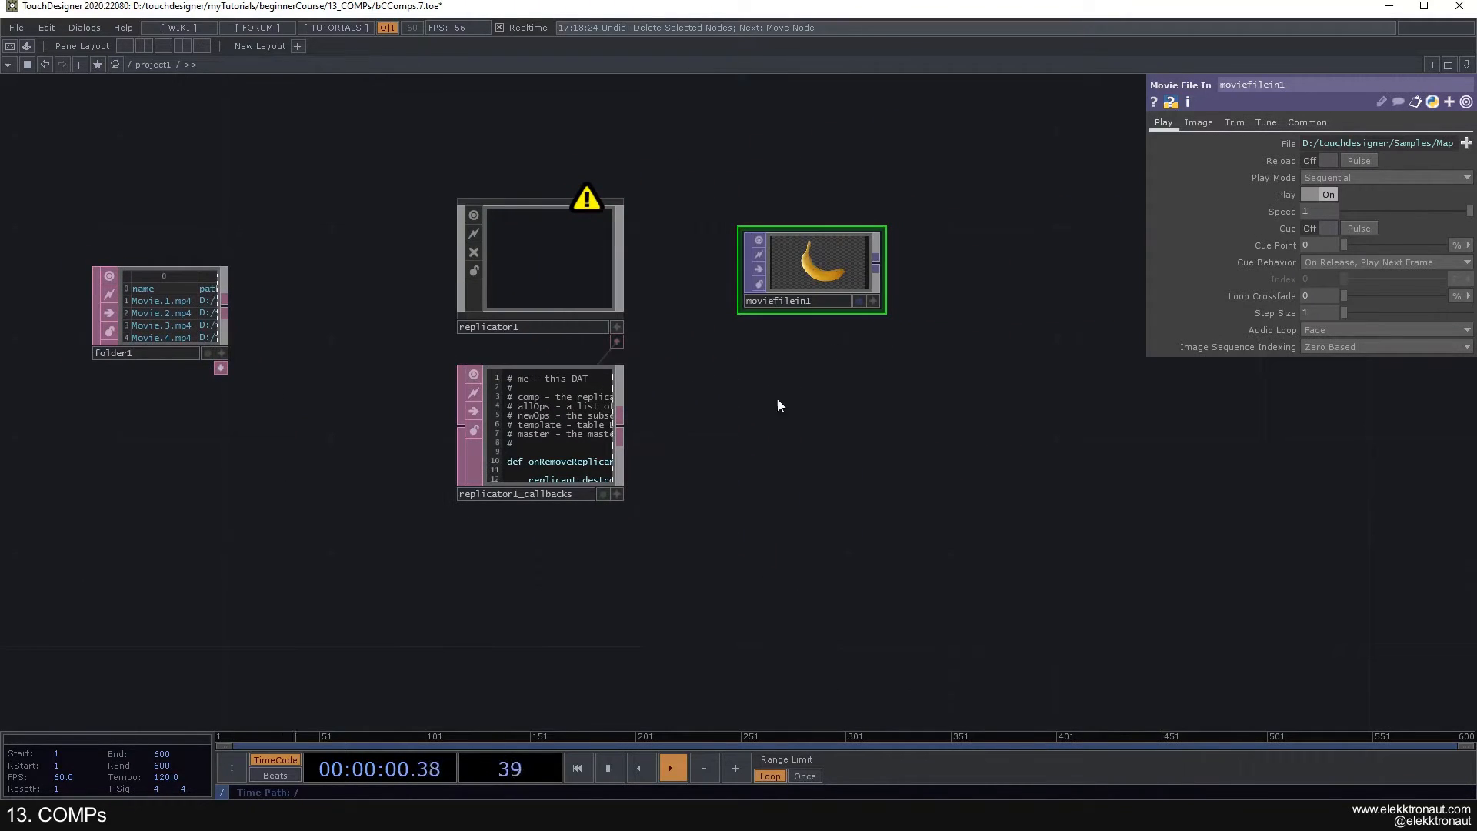
- Replace moviefilein1's File expression with the start of a table reference, op('folder1')[]
{"action": "left_click_drag", "start_coordinate": [778, 402], "coordinate": [677, 330]}
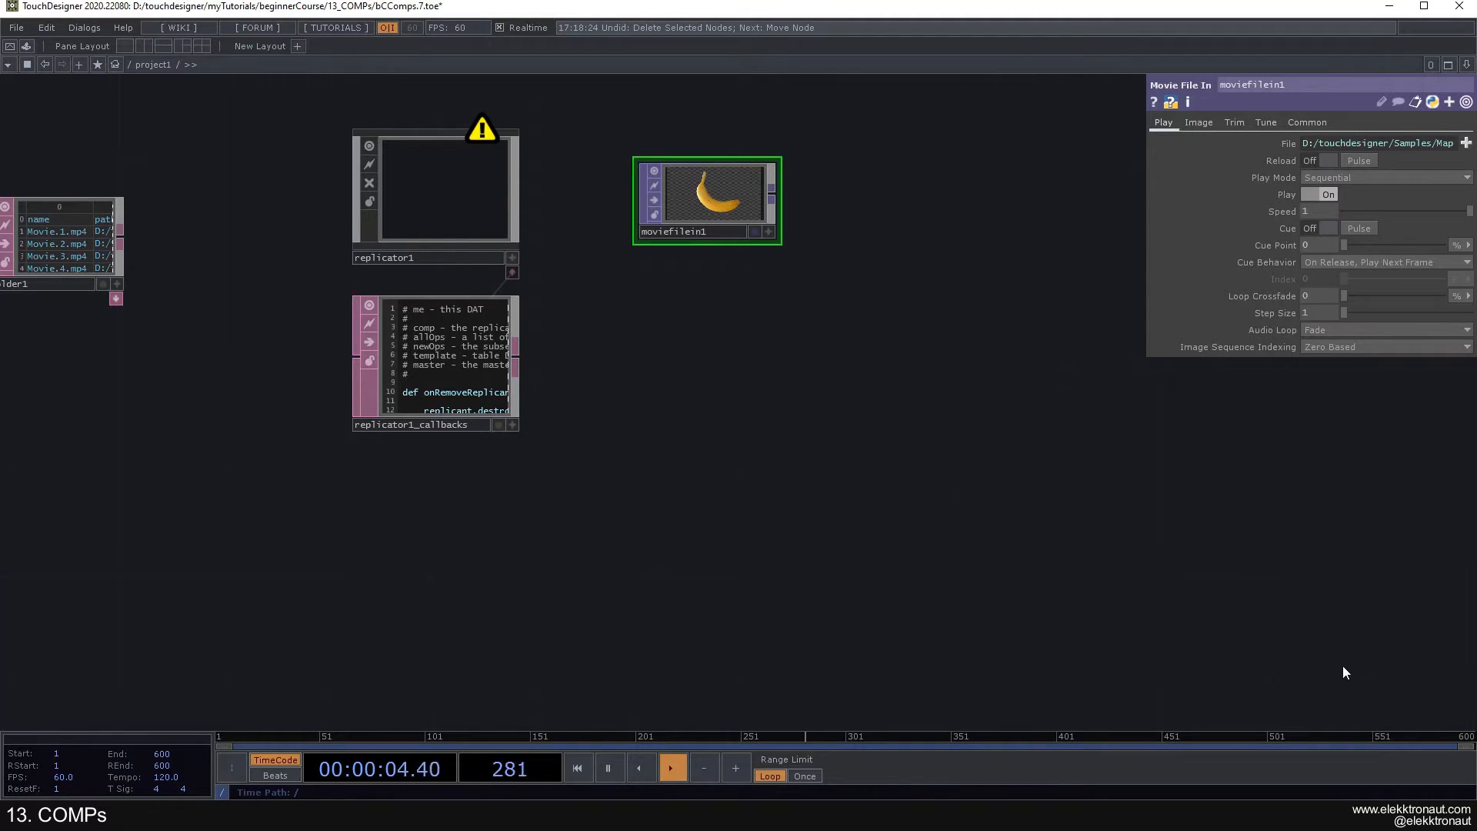
{"action": "left_click", "coordinate": [1289, 142]}
{"action": "left_click", "coordinate": [1322, 160]}
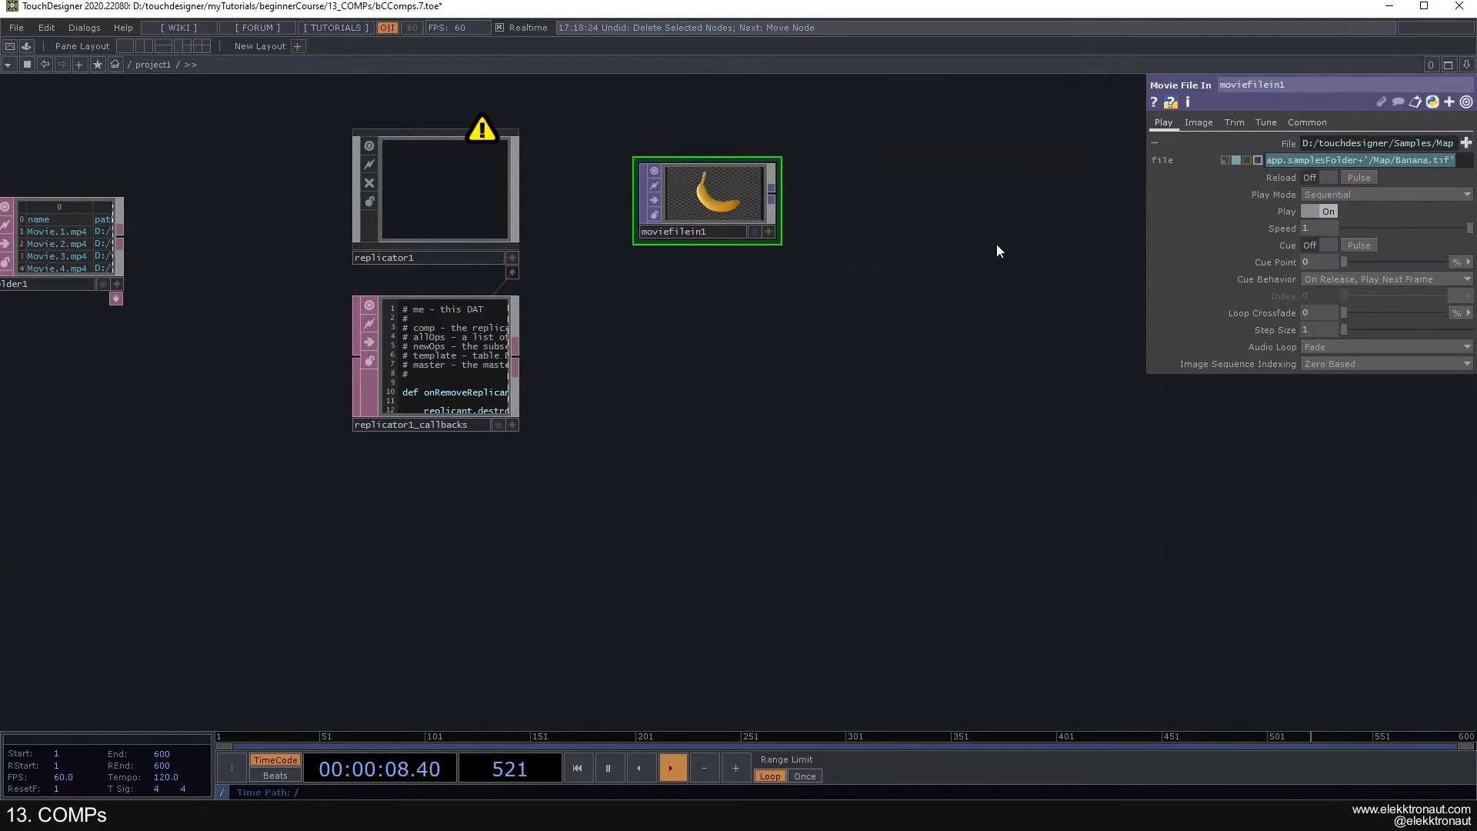
{"action": "key", "text": "BackSpace"}
{"action": "type", "text": "op('"}
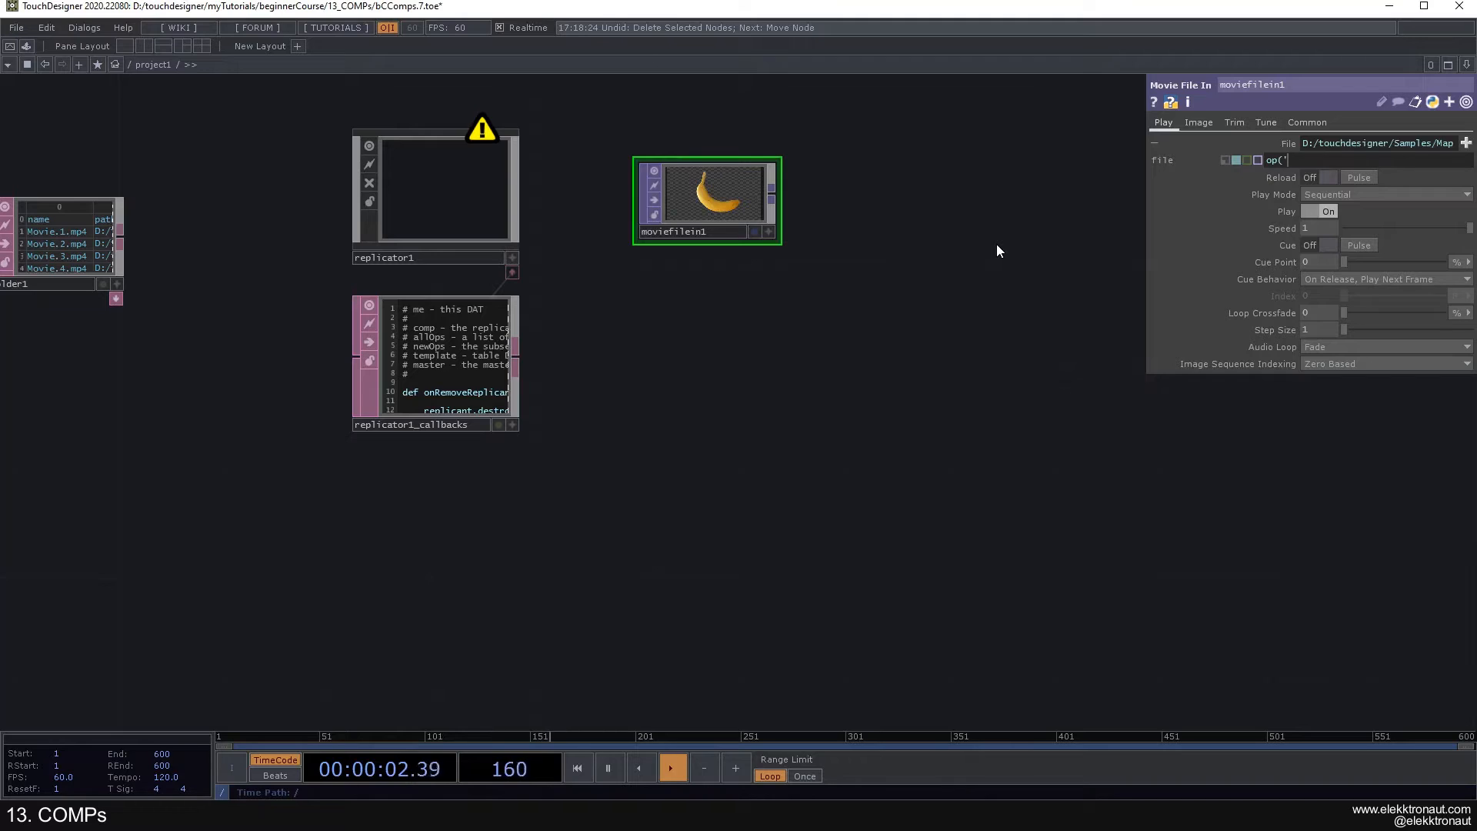
{"action": "type", "text": "folder1')["}
- Examine the row indices and the name and path columns in folder1, and return to moviefilein1
{"action": "left_click_drag", "start_coordinate": [835, 527], "coordinate": [1169, 553]}
{"action": "scroll", "coordinate": [305, 217], "scroll_direction": "up", "scroll_amount": 5}
{"action": "scroll", "coordinate": [449, 275], "scroll_direction": "up", "scroll_amount": 4}
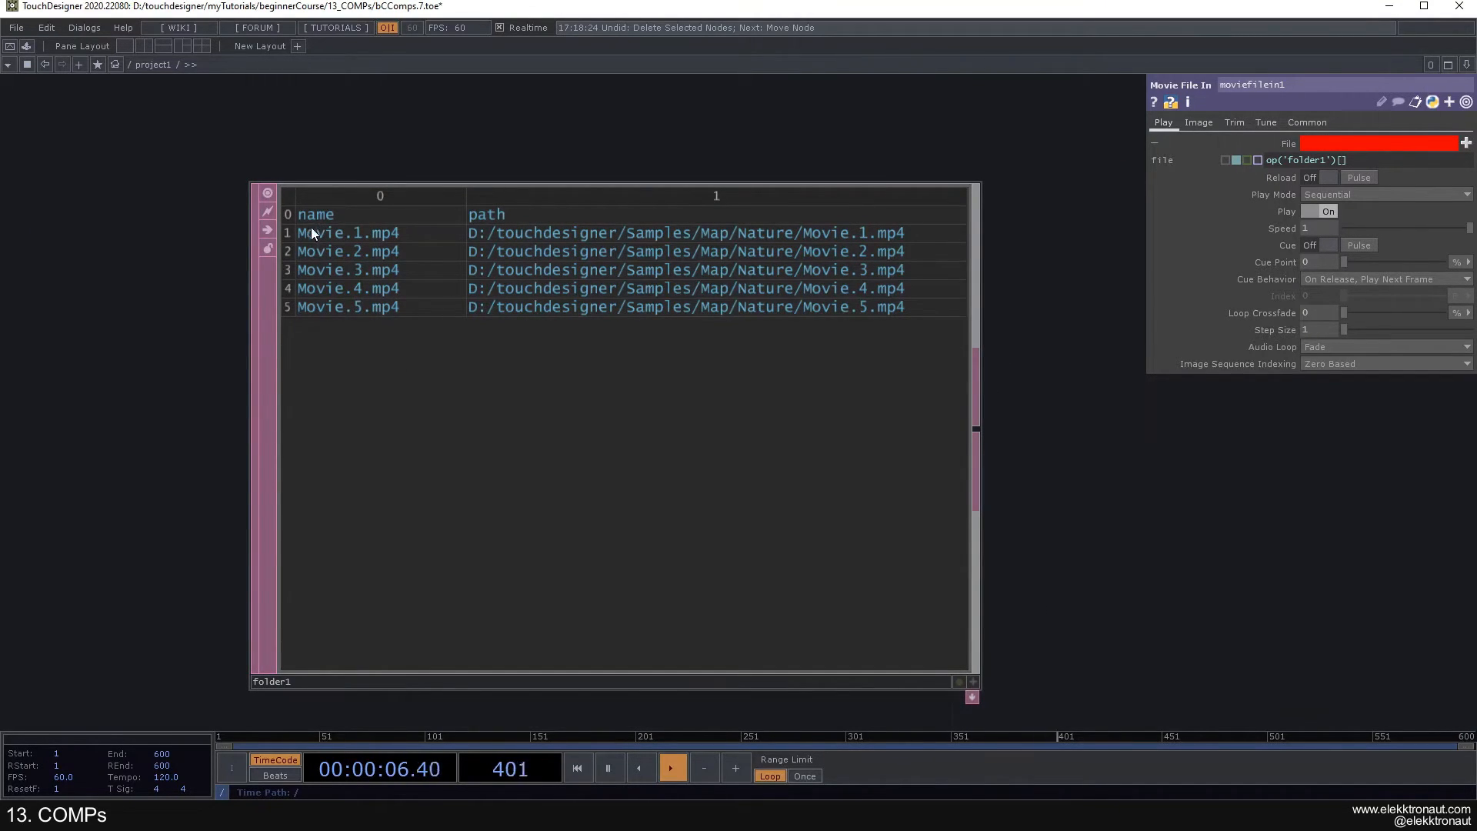
{"action": "left_click", "coordinate": [292, 259]}
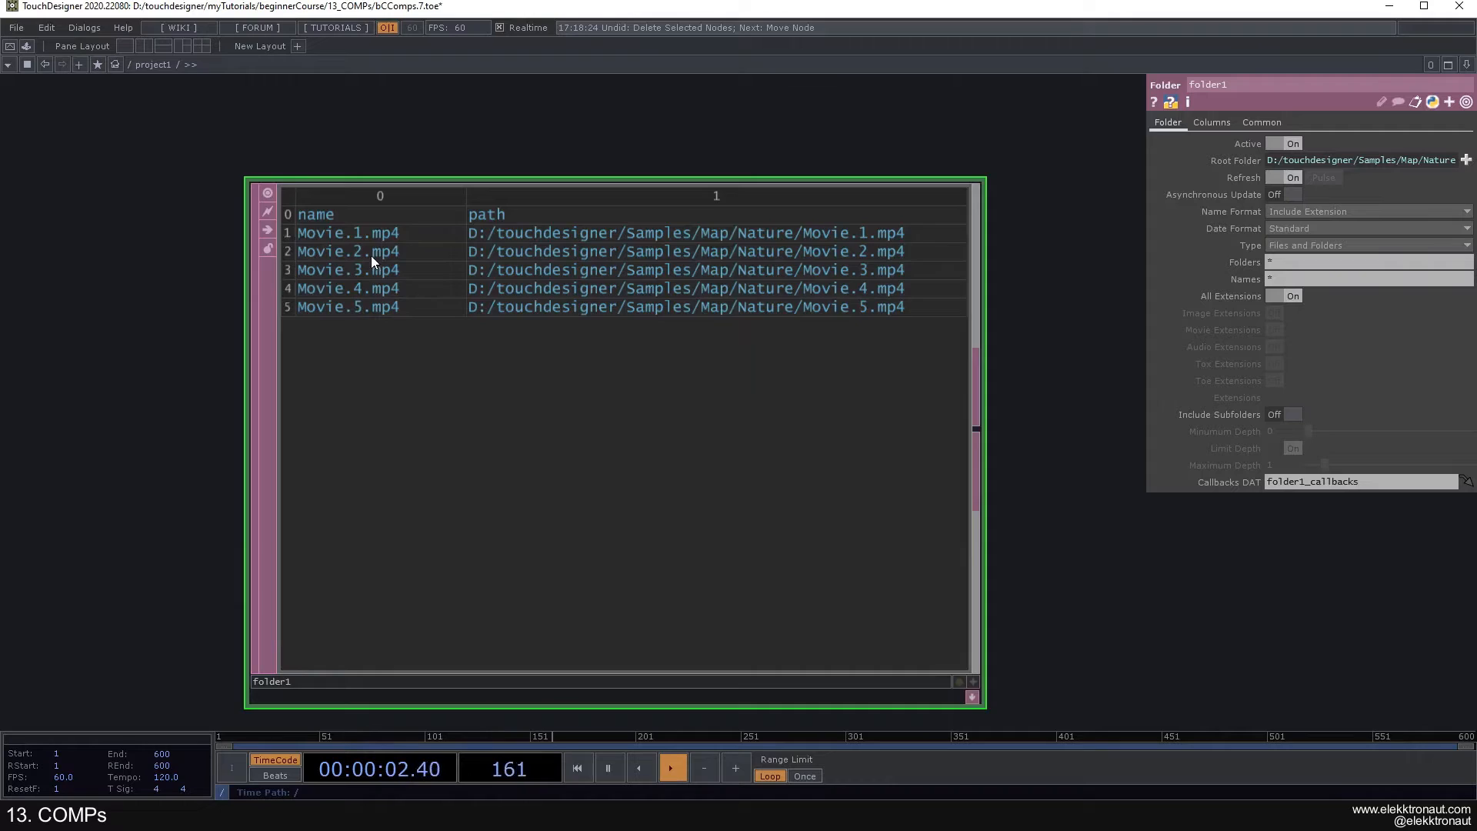
{"action": "scroll", "coordinate": [371, 256], "scroll_direction": "down", "scroll_amount": 4}
{"action": "scroll", "coordinate": [377, 254], "scroll_direction": "up", "scroll_amount": 4}
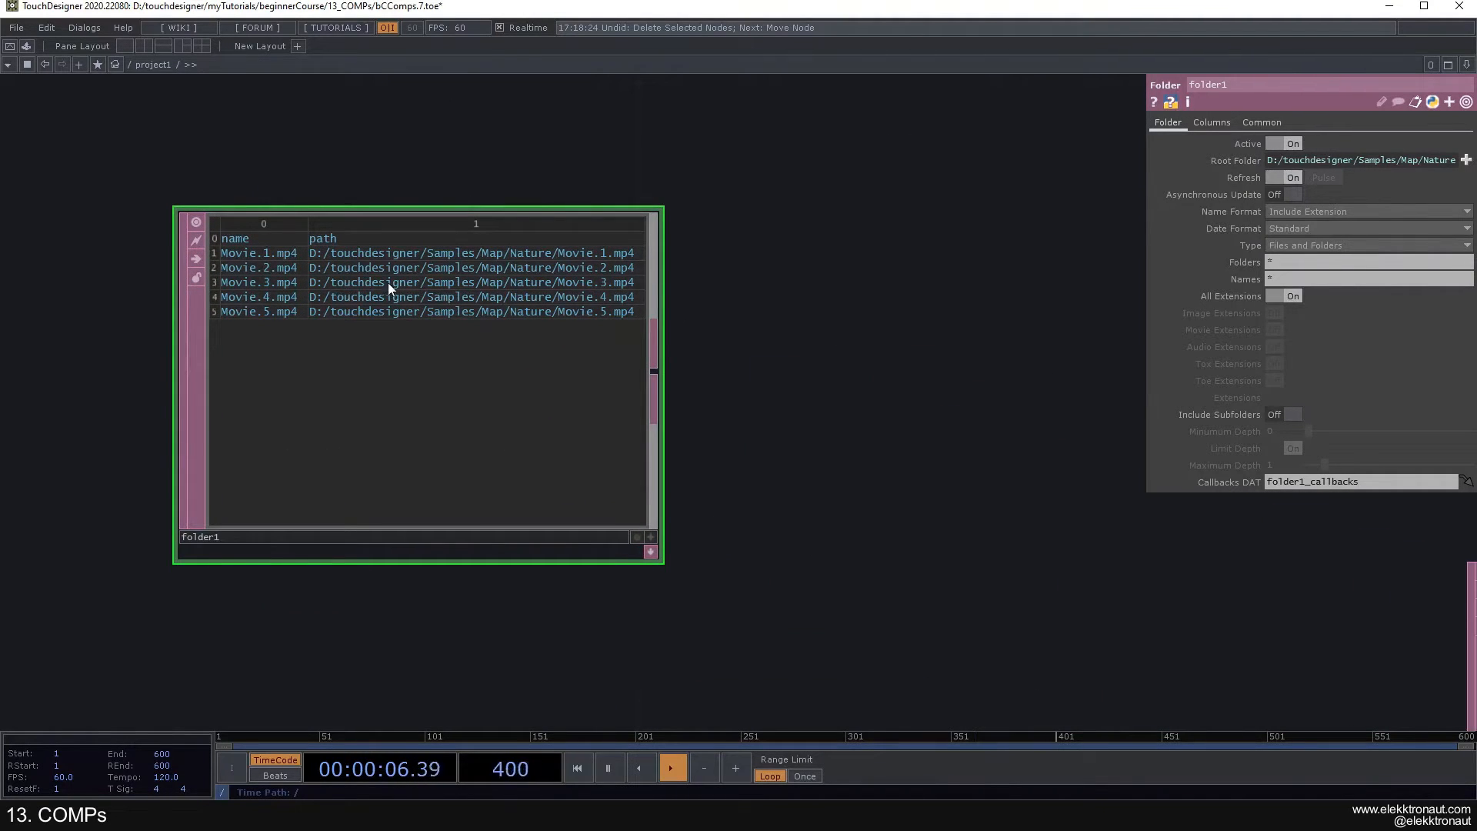
{"action": "scroll", "coordinate": [384, 282], "scroll_direction": "down", "scroll_amount": 4}
{"action": "left_click_drag", "start_coordinate": [634, 291], "coordinate": [425, 301]}
{"action": "left_click_drag", "start_coordinate": [676, 396], "coordinate": [591, 366]}
{"action": "left_click", "coordinate": [663, 249]}
{"action": "scroll", "coordinate": [663, 249], "scroll_direction": "up", "scroll_amount": 4}
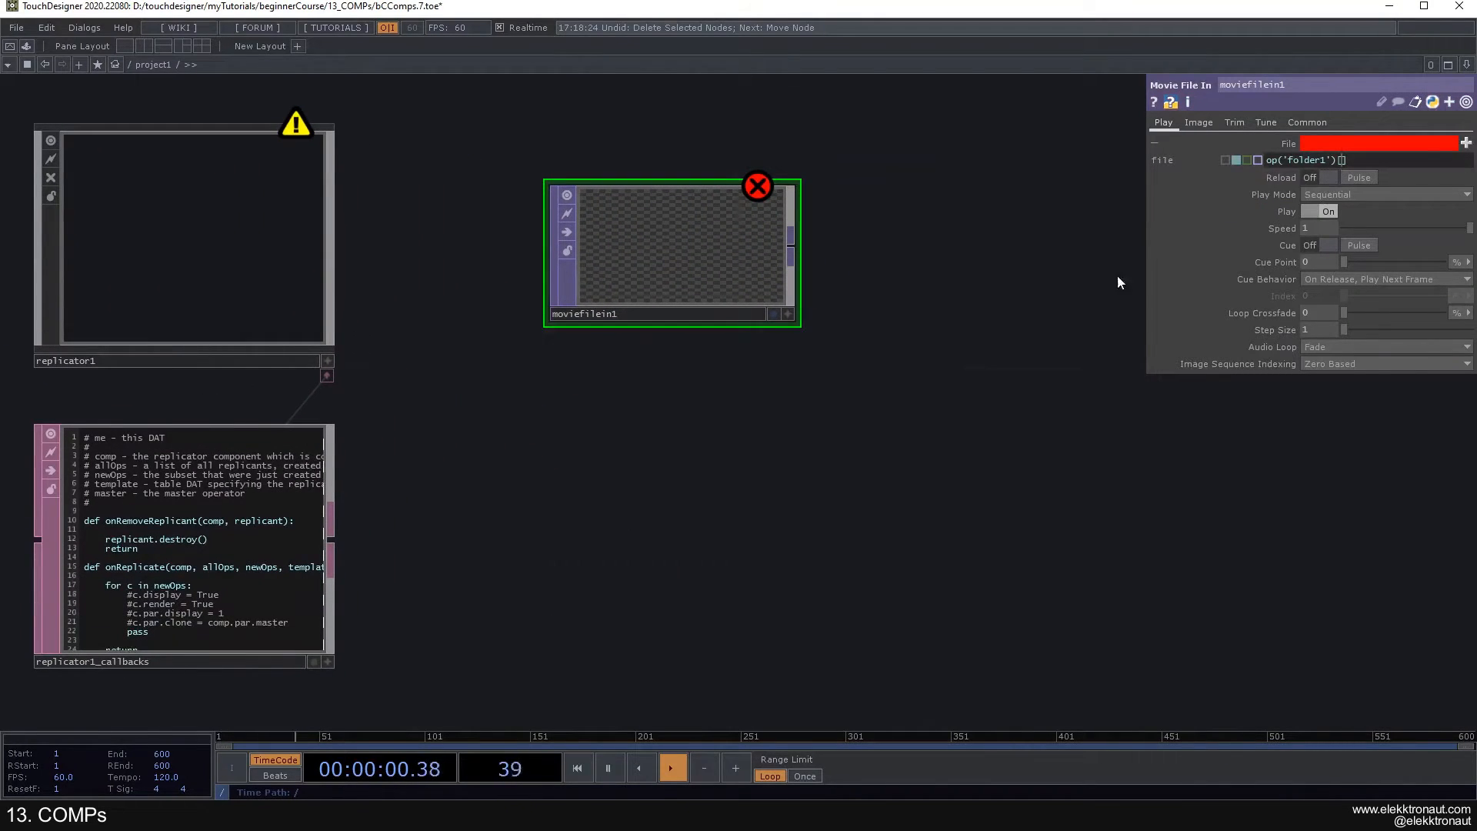
- Complete moviefilein1's File expression as op('folder1')[me.digits, 'path']
{"action": "scroll", "coordinate": [791, 432], "scroll_direction": "down", "scroll_amount": 6}
{"action": "scroll", "coordinate": [770, 452], "scroll_direction": "up", "scroll_amount": 2}
{"action": "left_click_drag", "start_coordinate": [857, 449], "coordinate": [912, 424]}
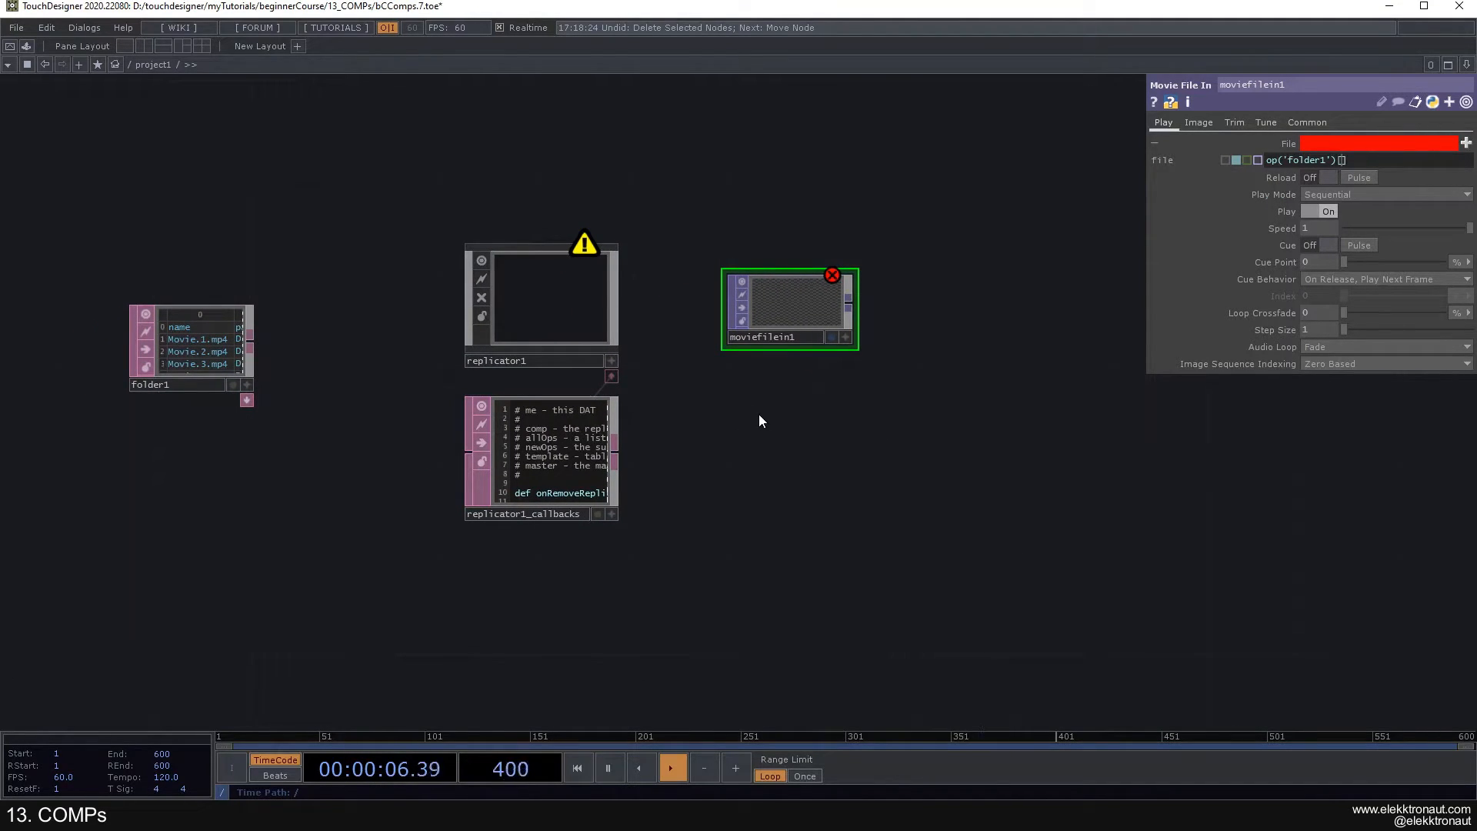
{"action": "type", "text": "me.digit"}
{"action": "type", "text": ", 'path'"}
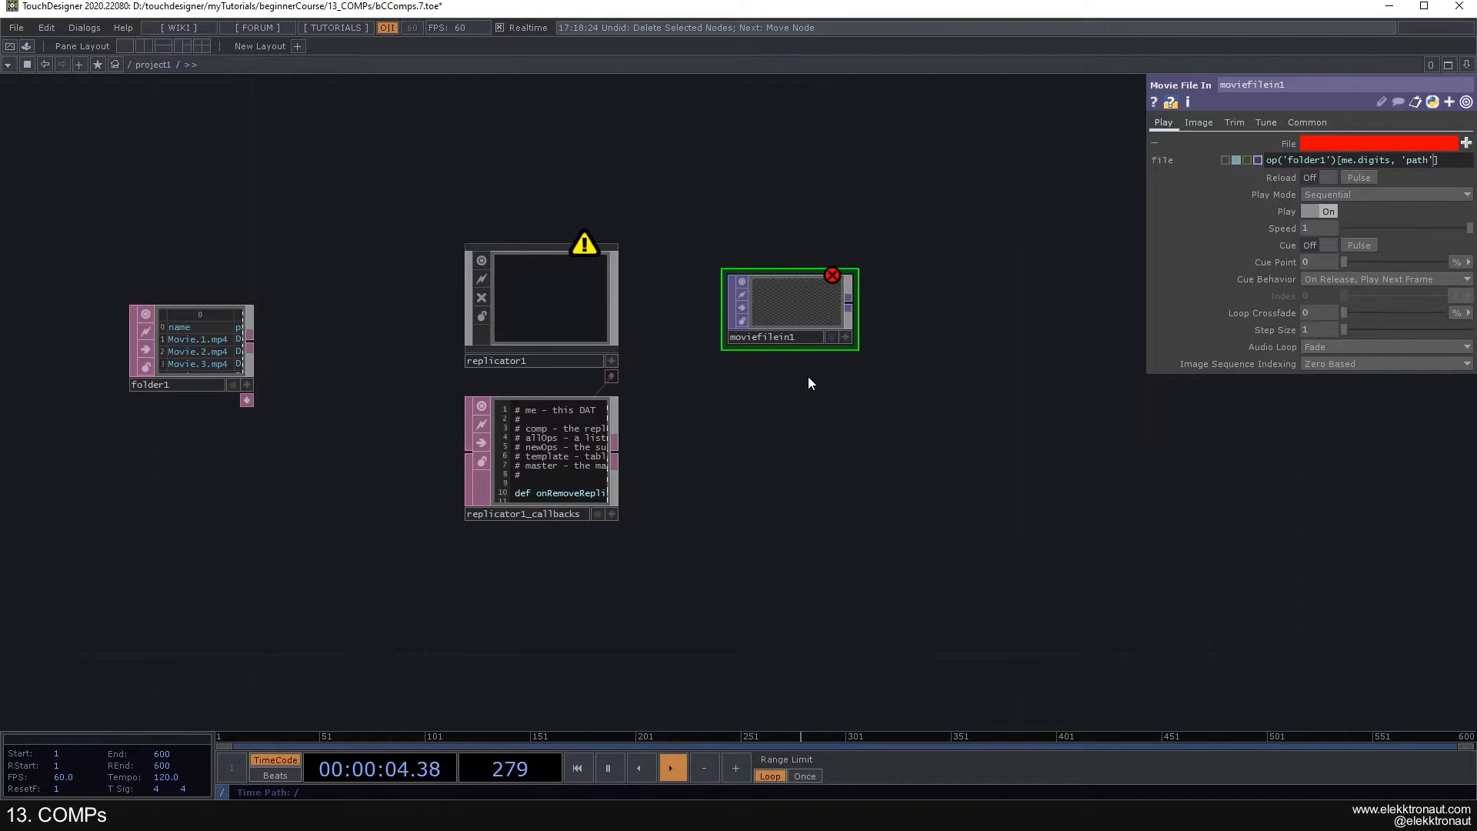
{"action": "key", "text": "Return"}
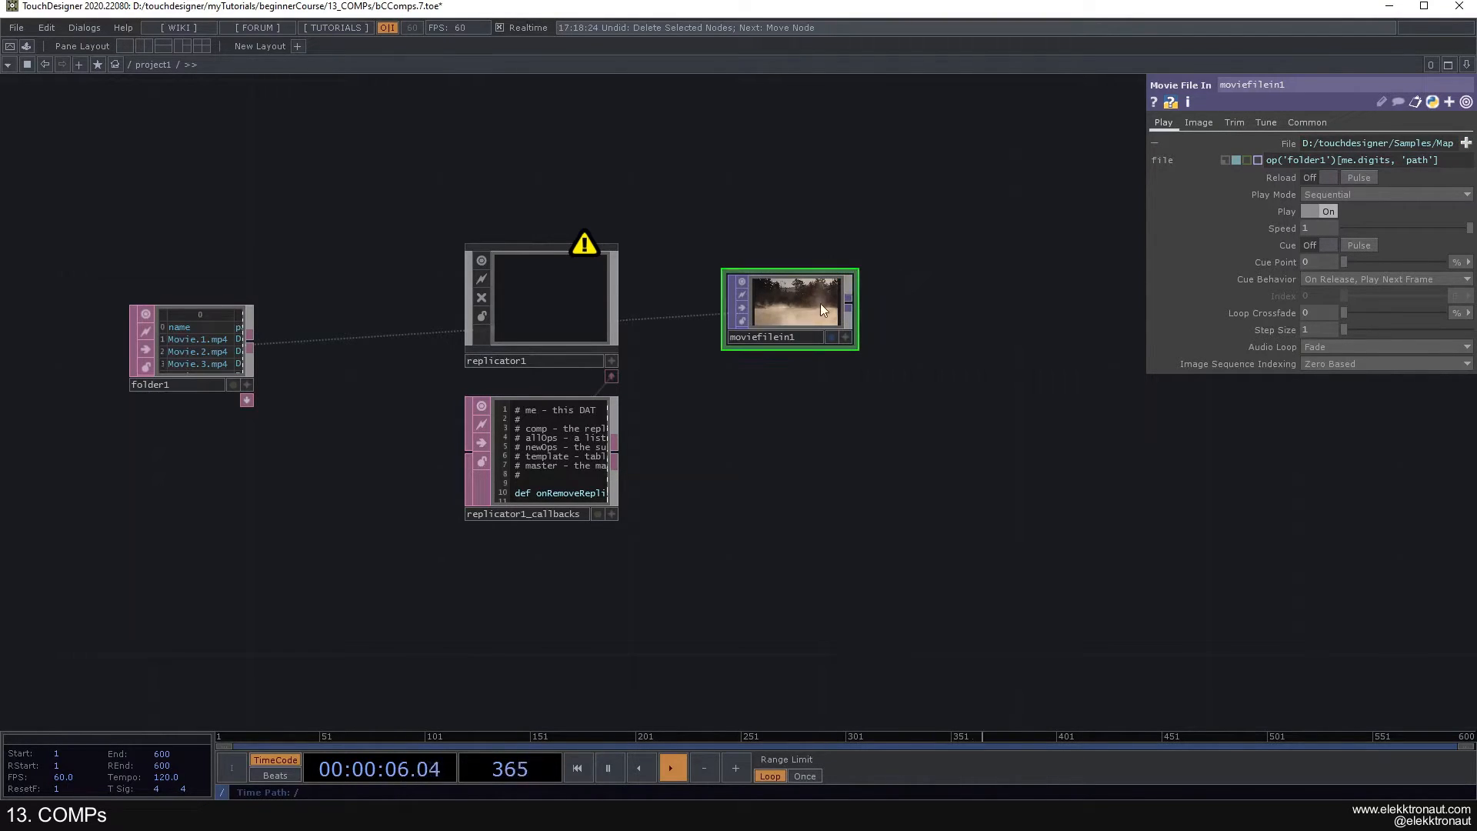
- Check the movie loaded in moviefilein1 and rename the node as img1
{"action": "scroll", "coordinate": [818, 306], "scroll_direction": "up", "scroll_amount": 5}
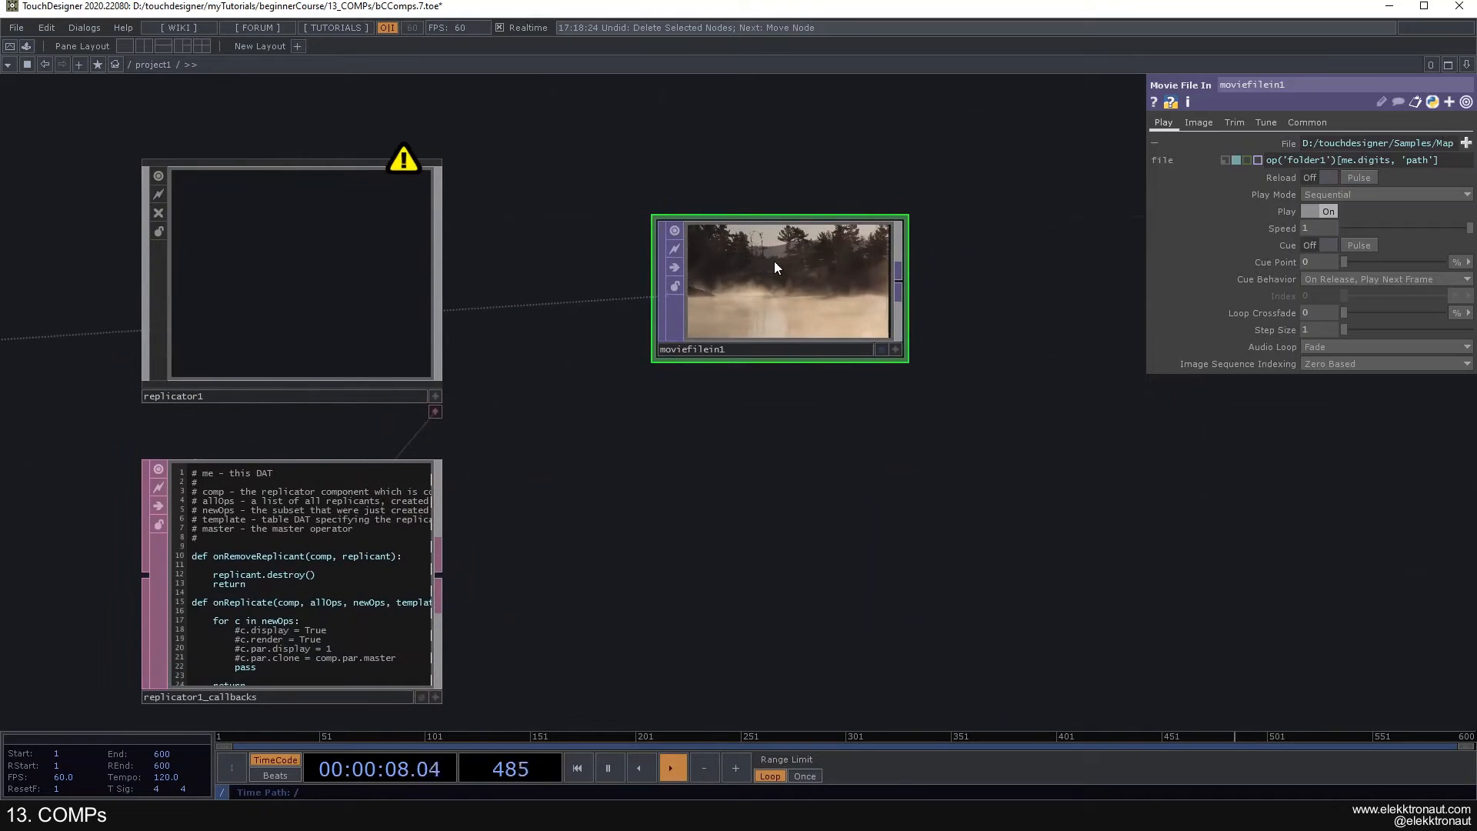
{"action": "scroll", "coordinate": [782, 274], "scroll_direction": "down", "scroll_amount": 4}
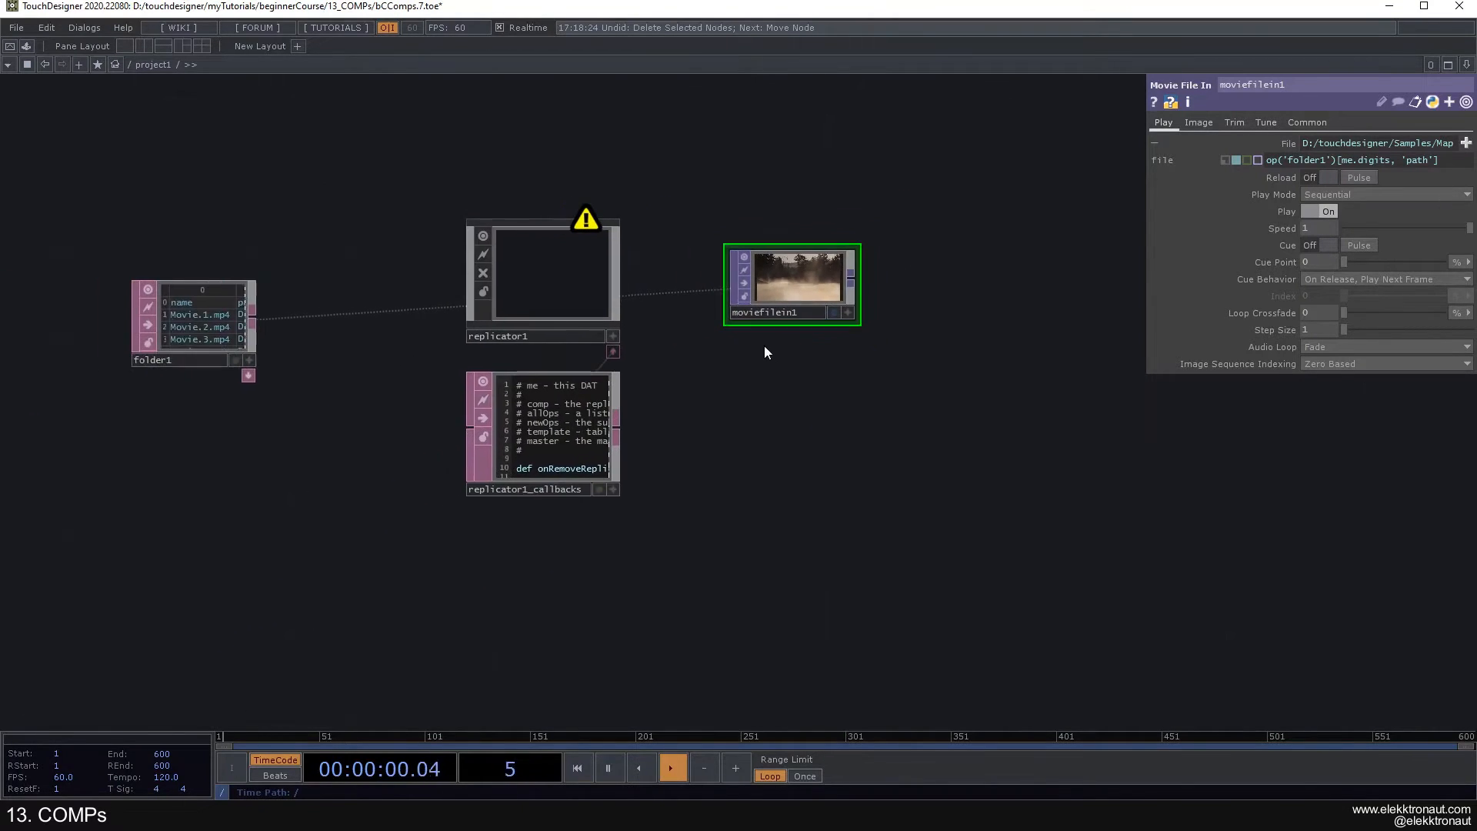
{"action": "left_click", "coordinate": [597, 273]}
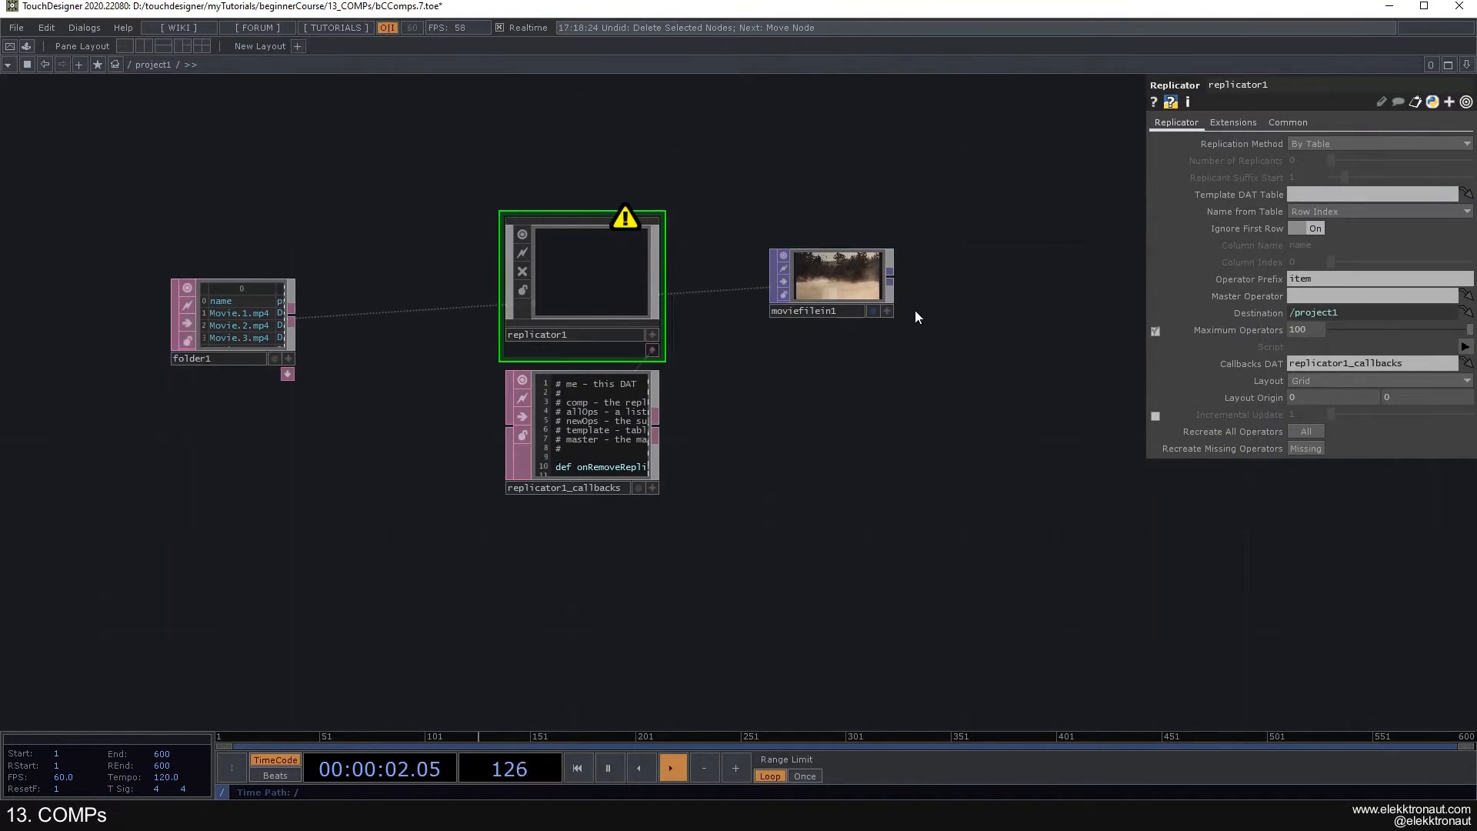
{"action": "left_click", "coordinate": [833, 314]}
{"action": "type", "text": "master1"}
{"action": "key", "text": "Return"}
{"action": "left_click", "coordinate": [833, 316]}
{"action": "type", "text": "img1"}
{"action": "key", "text": "Return"}
- Set replicator1's Operator Prefix to img and its Master Operator to img1
{"action": "left_click", "coordinate": [579, 290]}
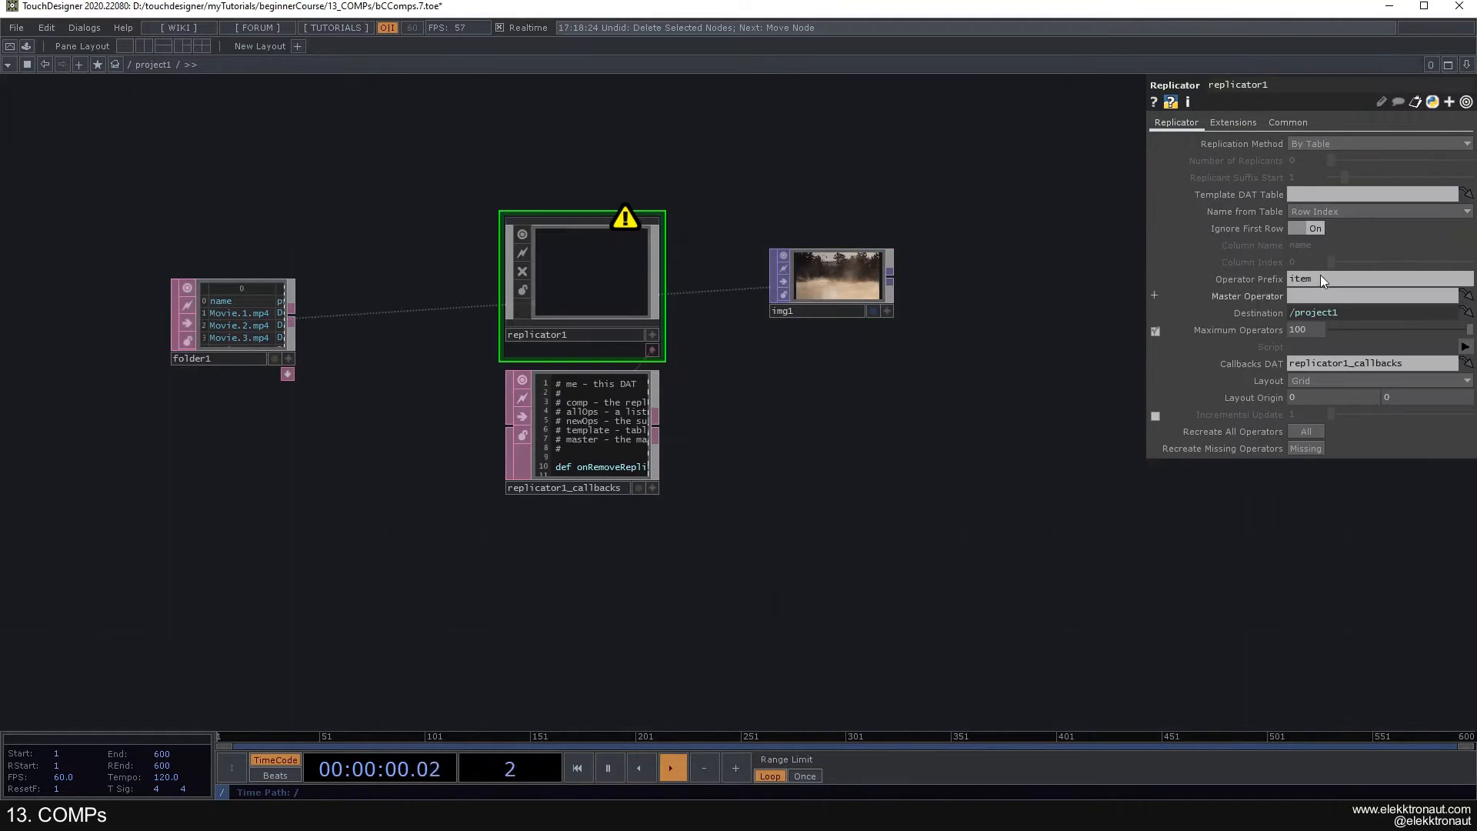
{"action": "left_click", "coordinate": [1318, 280]}
{"action": "type", "text": "img"}
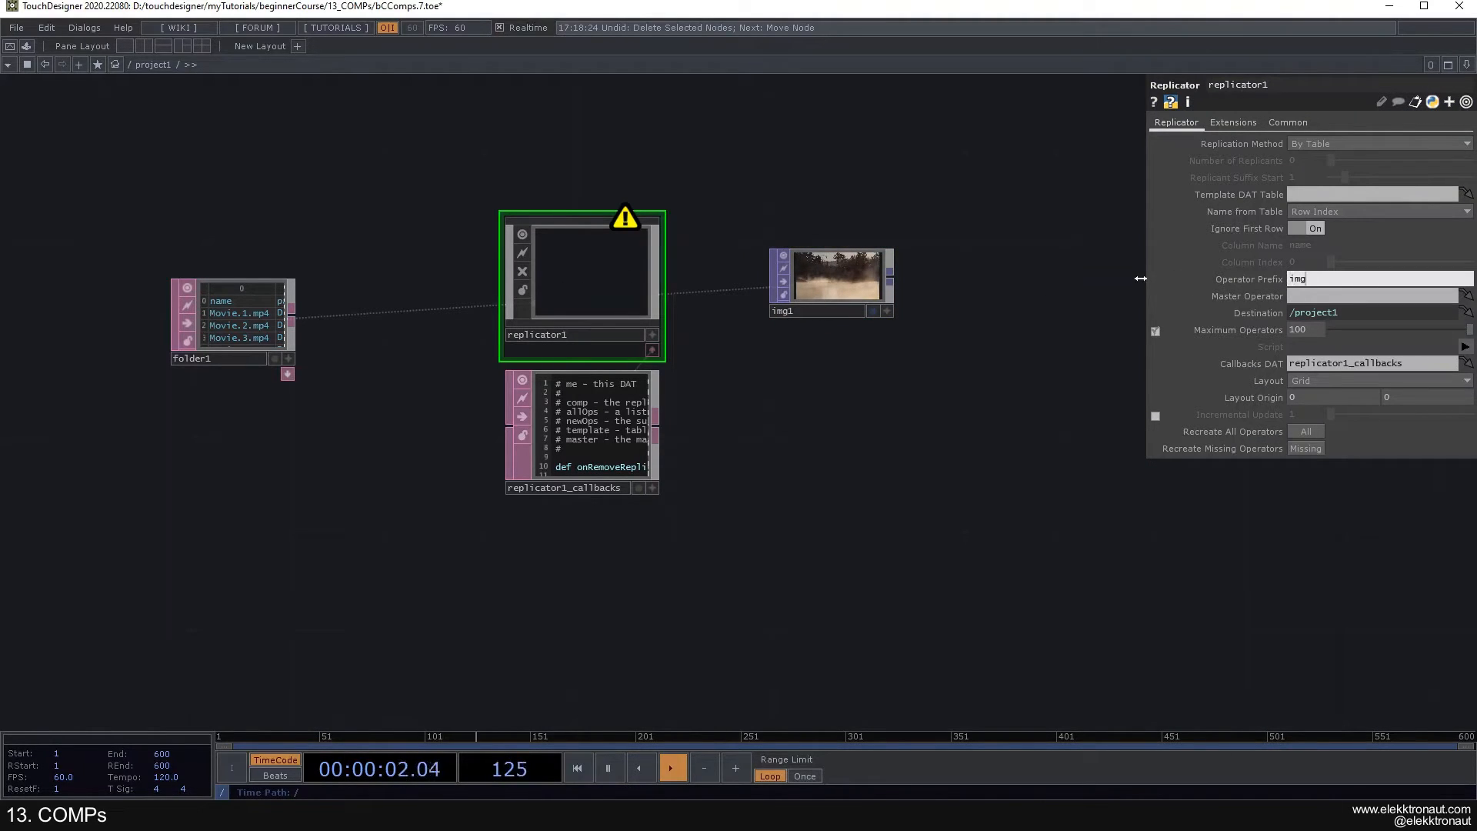
{"action": "key", "text": "Tab"}
{"action": "type", "text": "img1"}
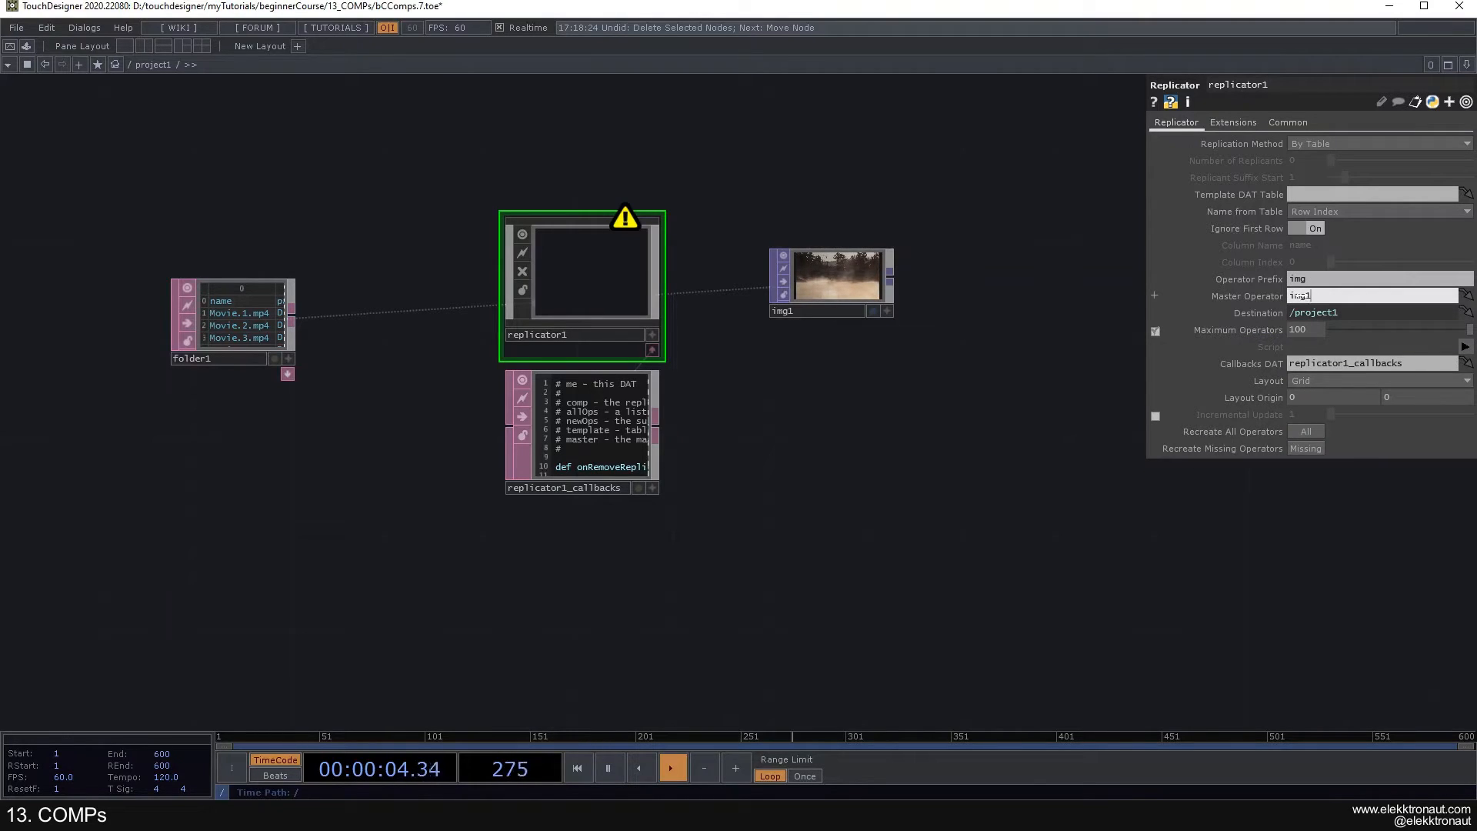
{"action": "key", "text": "Return"}
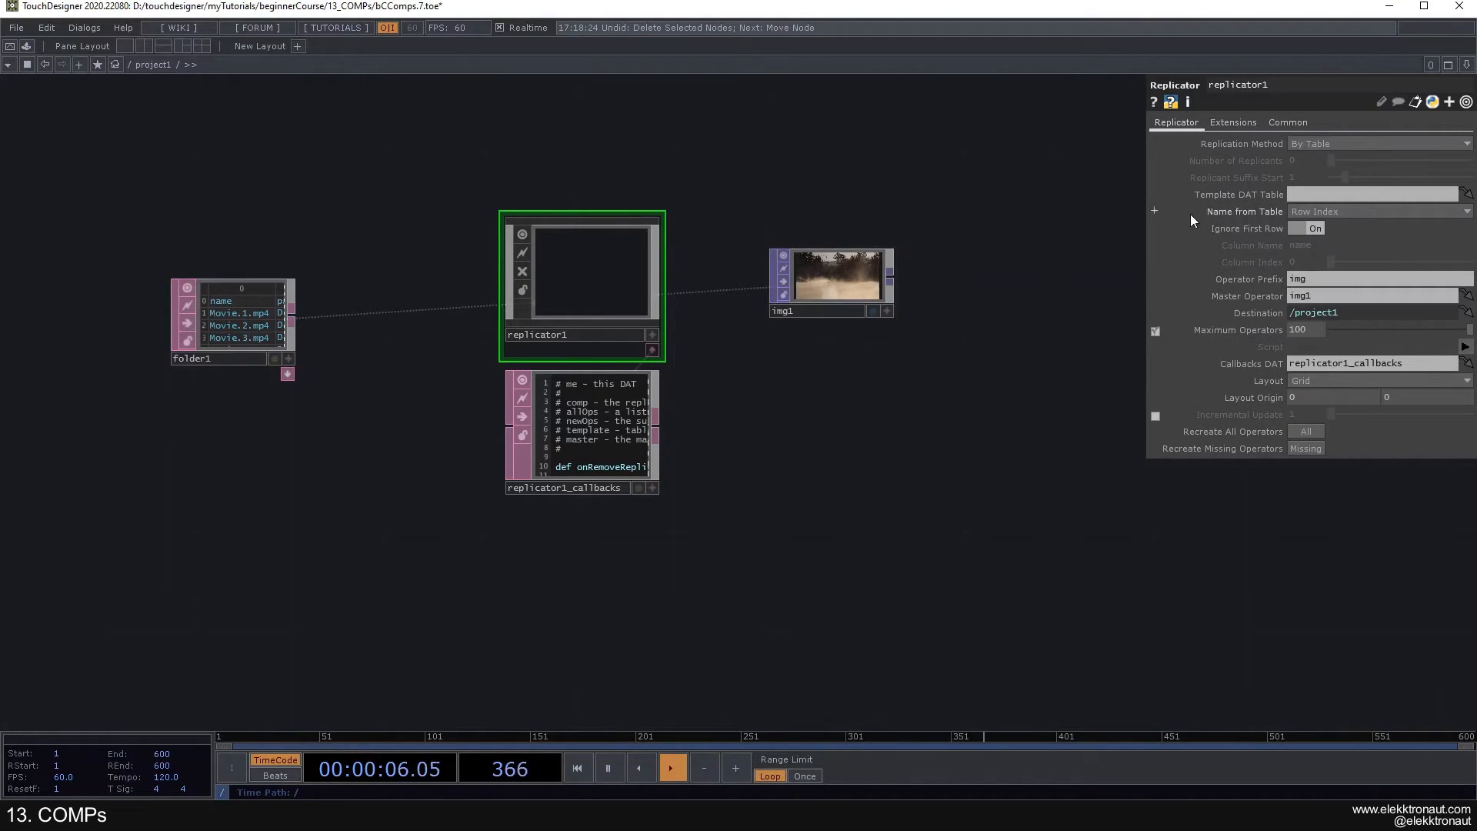
- Assign folder1 as replicator1's Template DAT Table and arrange the replicated nodes in a grid below img1, with img1 aligned above img2
{"action": "left_click_drag", "start_coordinate": [233, 316], "coordinate": [1362, 194]}
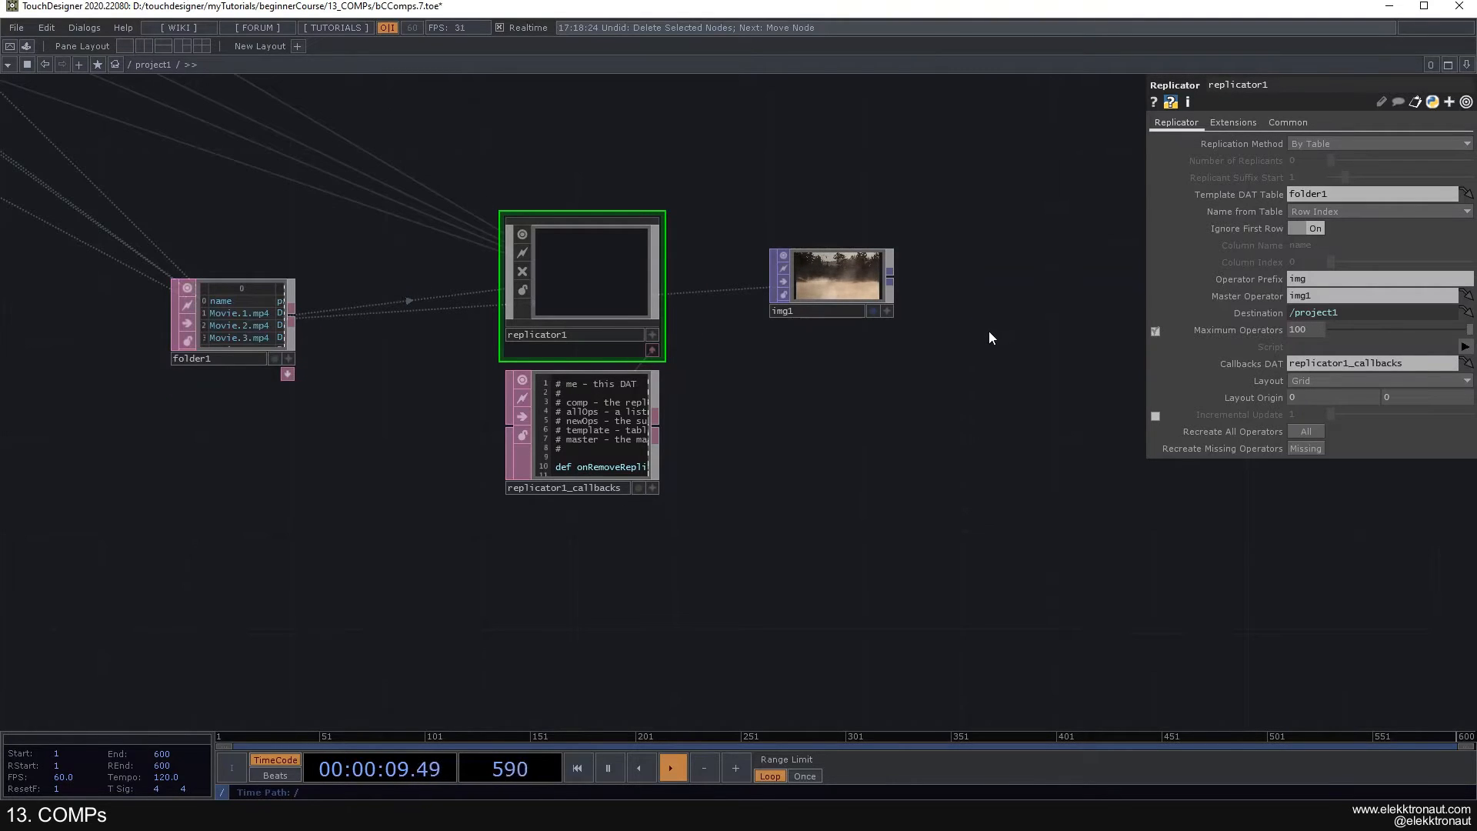
{"action": "scroll", "coordinate": [966, 345], "scroll_direction": "down", "scroll_amount": 4}
{"action": "mouse_move", "coordinate": [705, 251]}
{"action": "left_mouse_down"}
{"action": "mouse_move", "coordinate": [740, 328]}
{"action": "mouse_move", "coordinate": [807, 395]}
{"action": "left_mouse_up"}
{"action": "right_click_drag", "start_coordinate": [267, 109], "coordinate": [409, 258]}
{"action": "left_click_drag", "start_coordinate": [413, 171], "coordinate": [1077, 314]}
{"action": "scroll", "coordinate": [693, 329], "scroll_direction": "up", "scroll_amount": 3}
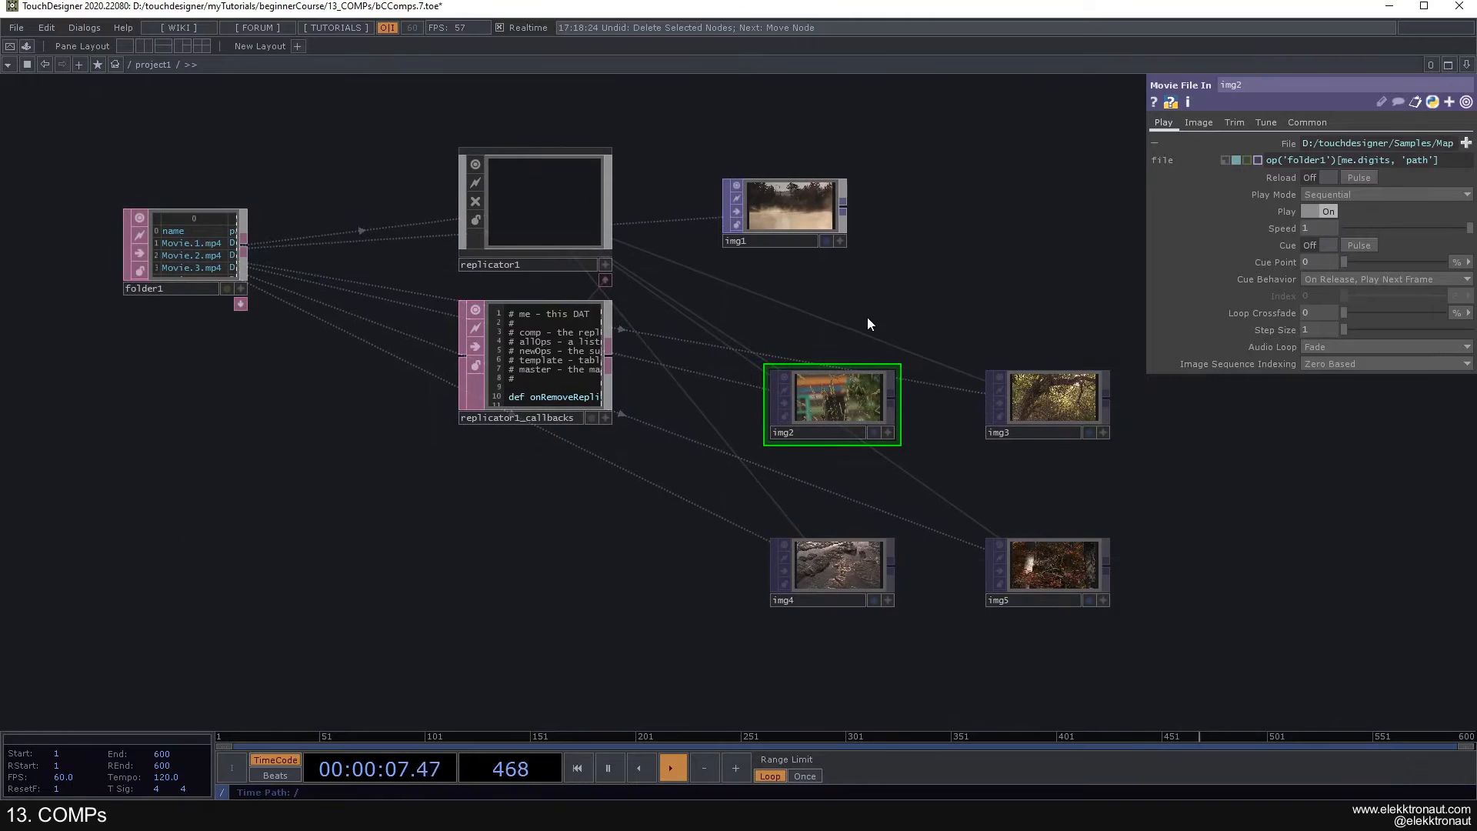
{"action": "left_click_drag", "start_coordinate": [779, 224], "coordinate": [825, 227]}
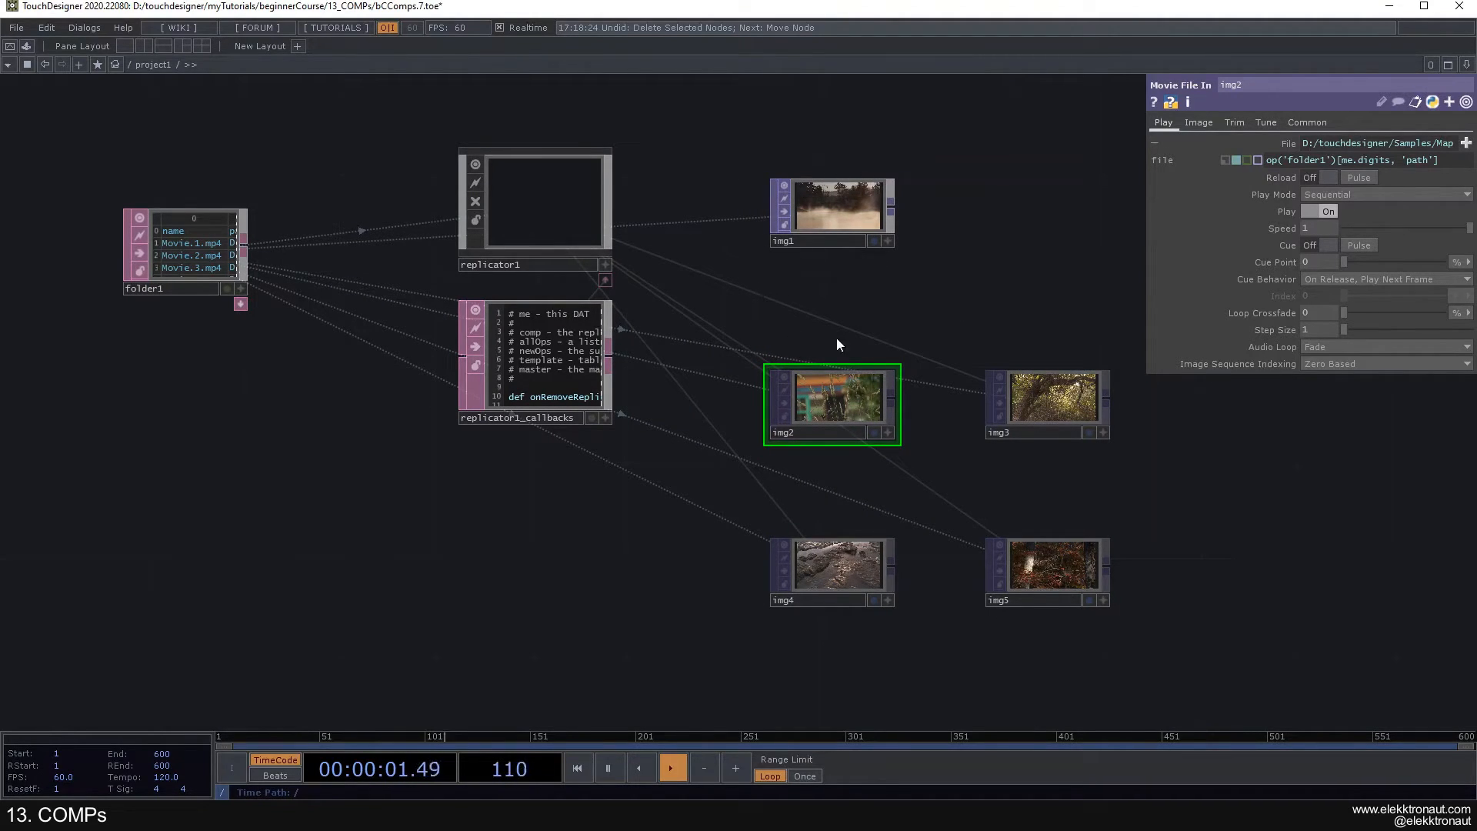
- Compare the File expressions of img3, img2 and img1 with the rows of the folder1 table
{"action": "left_click", "coordinate": [1024, 394]}
{"action": "left_click", "coordinate": [843, 405]}
{"action": "left_click", "coordinate": [831, 209]}
{"action": "left_click_drag", "start_coordinate": [1455, 165], "coordinate": [1272, 159]}
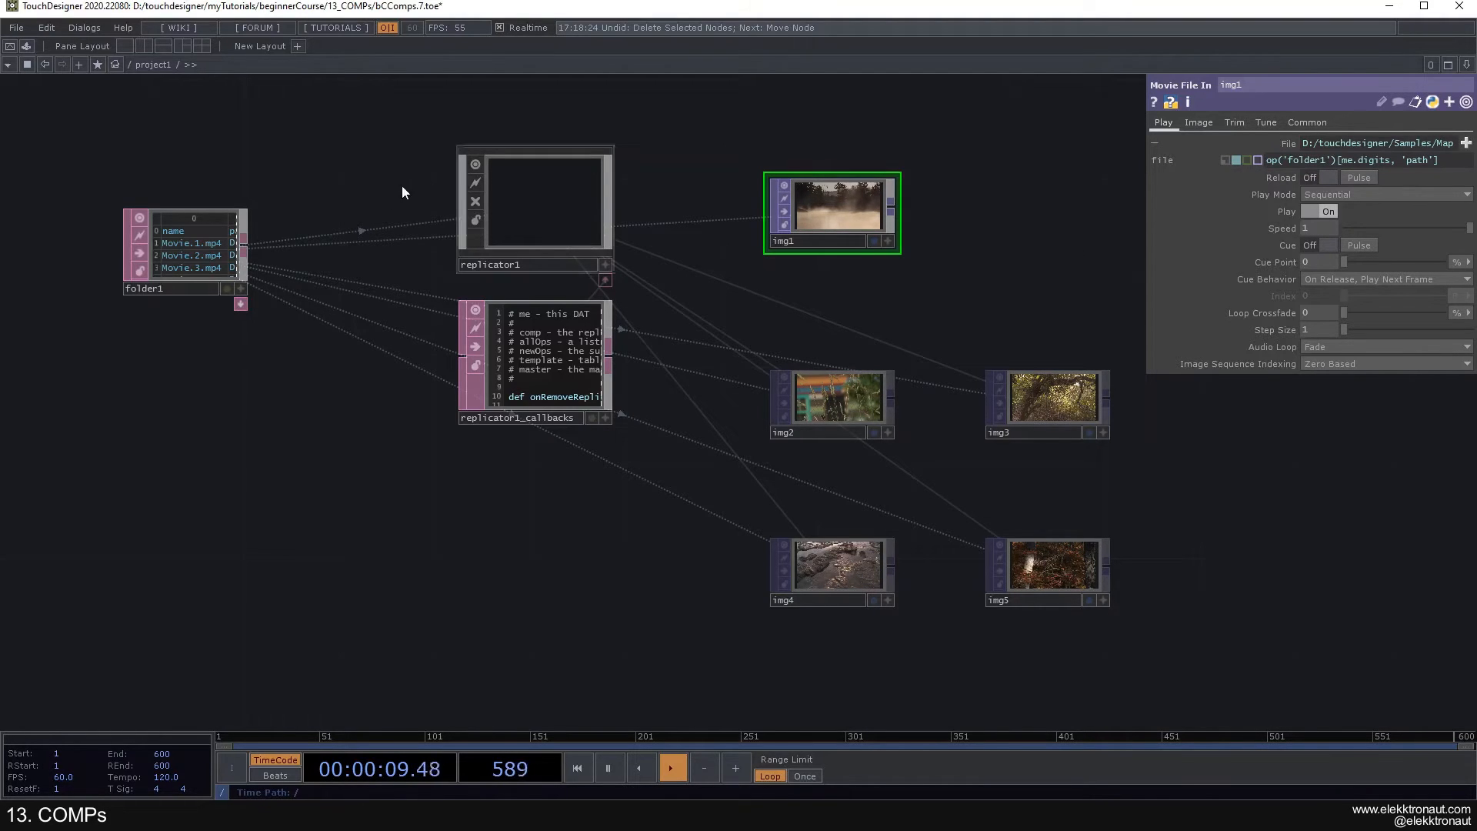
{"action": "scroll", "coordinate": [187, 227], "scroll_direction": "up", "scroll_amount": 3}
{"action": "scroll", "coordinate": [202, 233], "scroll_direction": "down", "scroll_amount": 5}
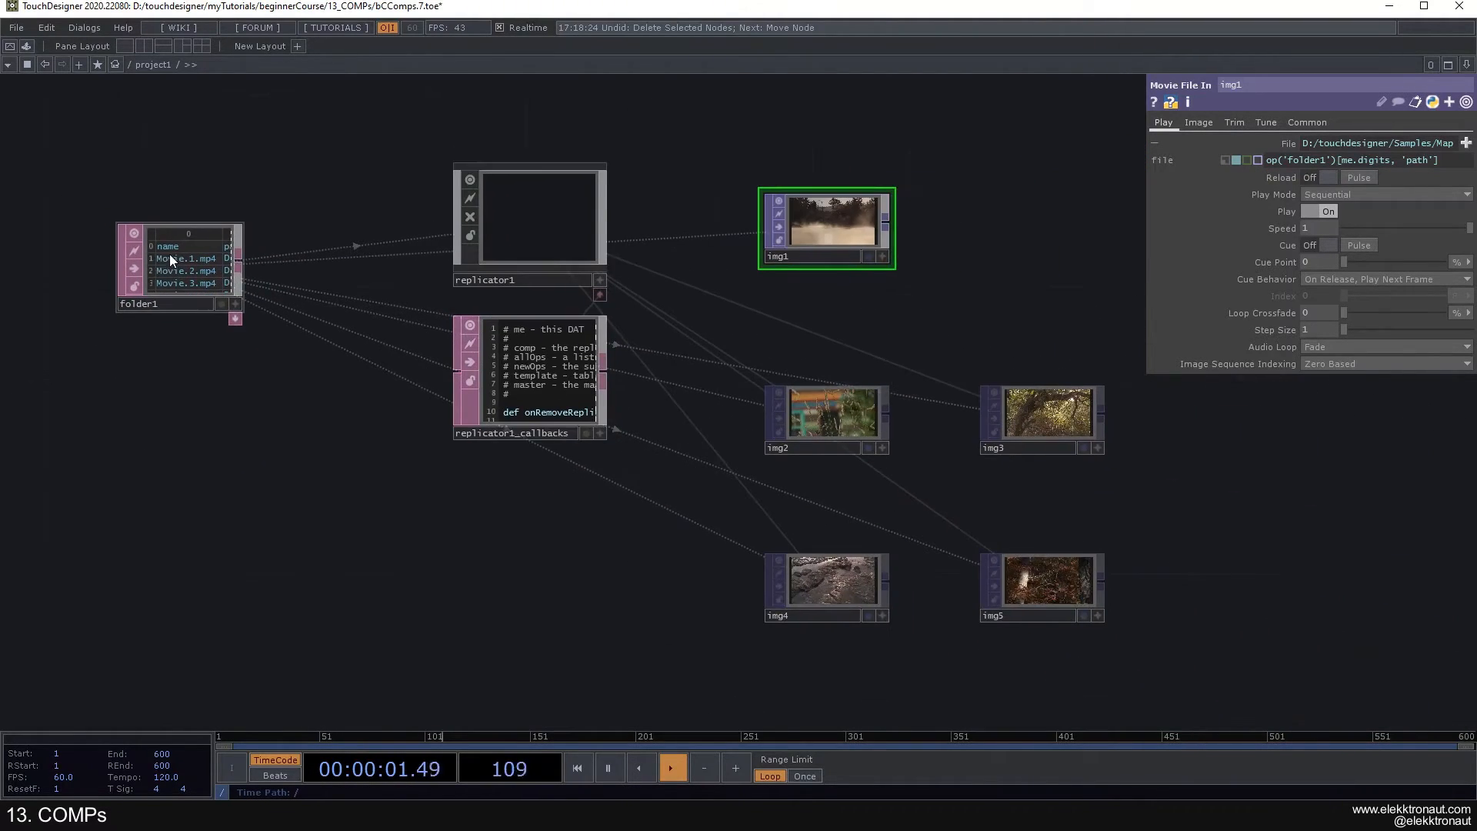
{"action": "left_click_drag", "start_coordinate": [1390, 161], "coordinate": [1345, 163]}
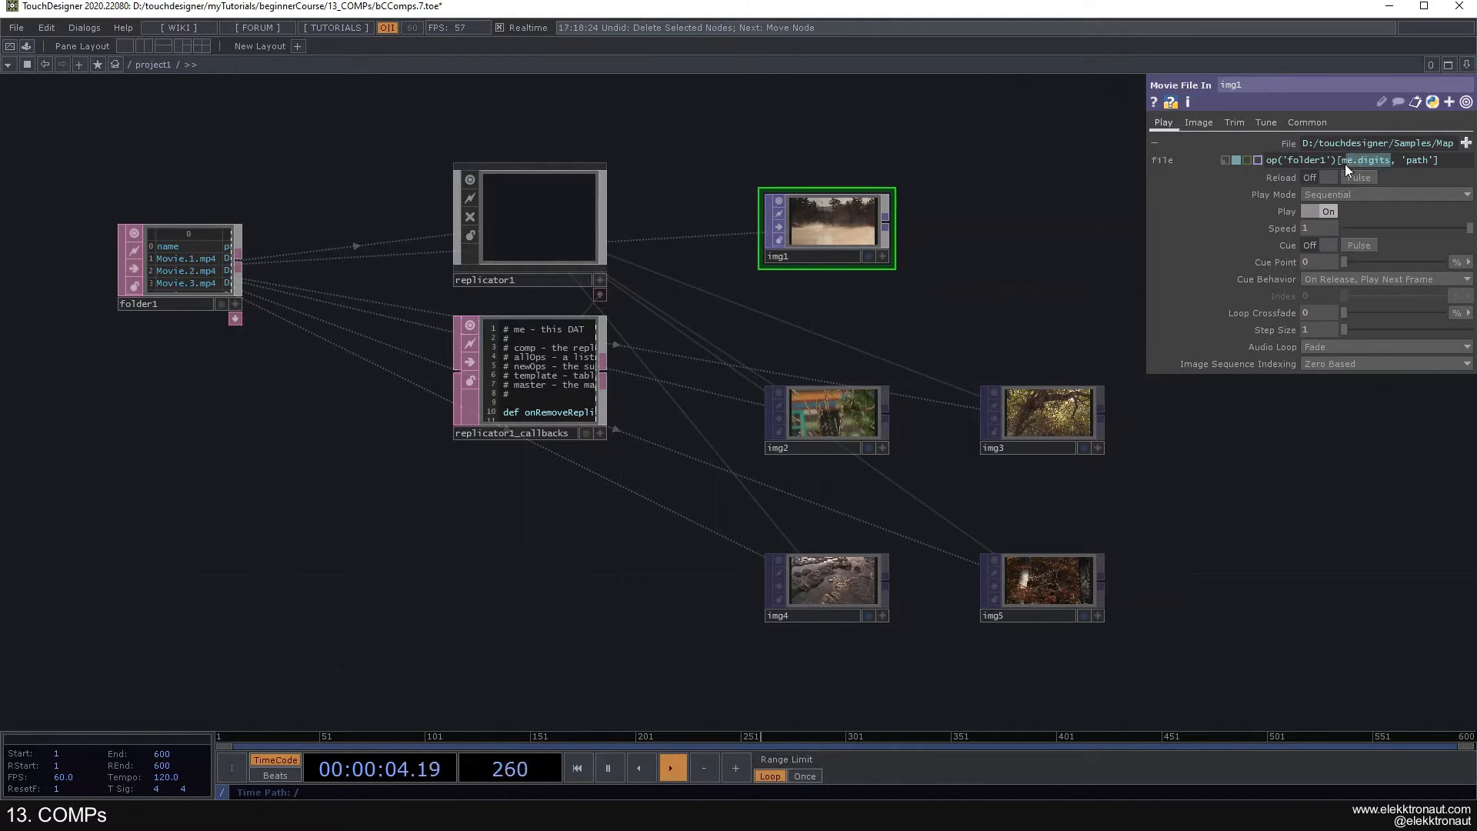
- Inspect how the me.digits expression in img1 and each replicated Movie File In relates to the number in its name
{"action": "left_click", "coordinate": [824, 420]}
{"action": "left_click", "coordinate": [1019, 435]}
{"action": "left_click", "coordinate": [1038, 585]}
{"action": "left_click", "coordinate": [851, 234]}
{"action": "left_click", "coordinate": [854, 416]}
{"action": "left_click", "coordinate": [1008, 416]}
{"action": "left_click", "coordinate": [834, 572]}
{"action": "left_click", "coordinate": [824, 405]}
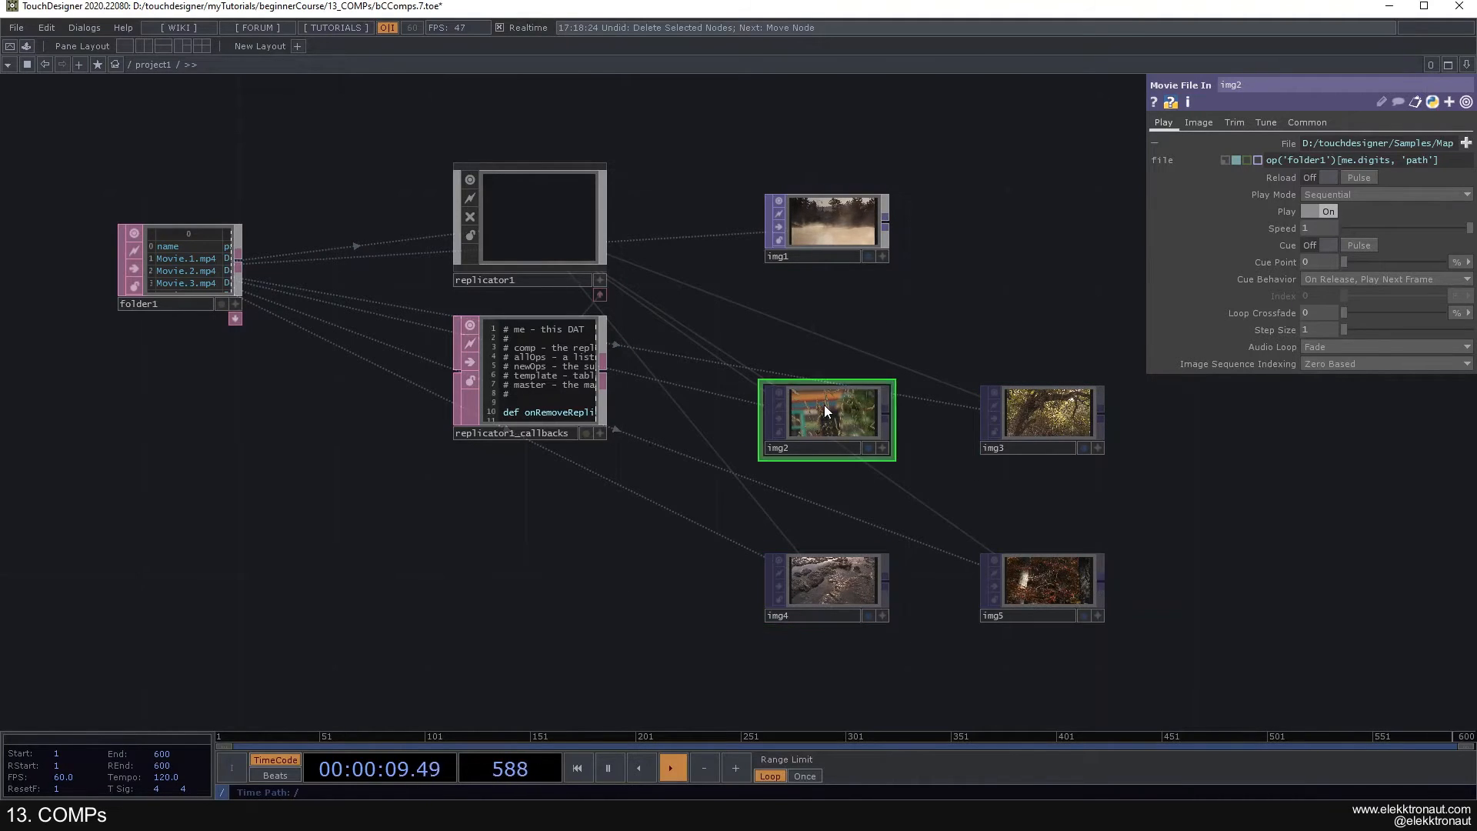
{"action": "left_click_drag", "start_coordinate": [1434, 160], "coordinate": [1406, 160]}
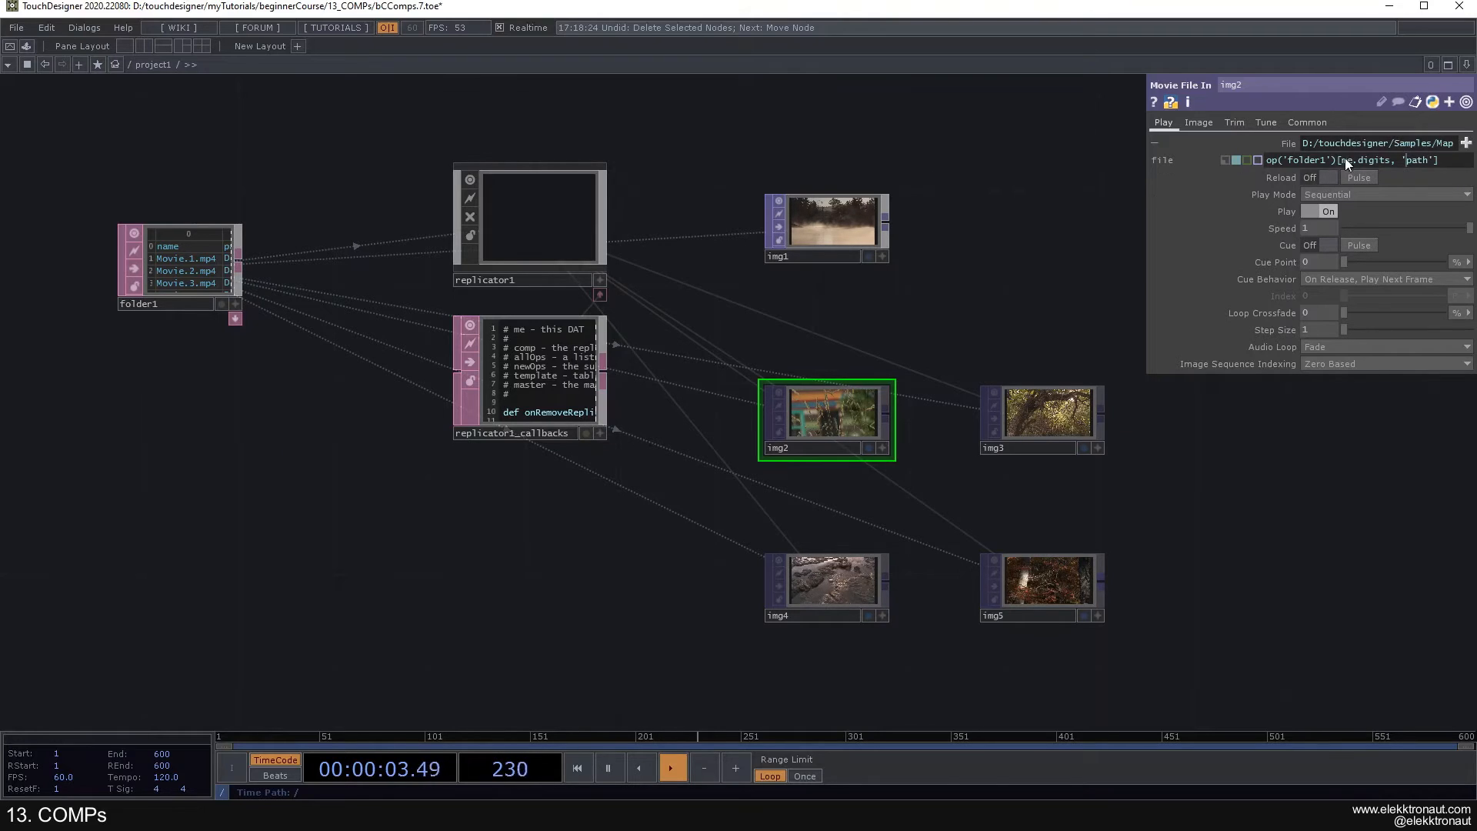
- Examine folder1's row numbers and path column against the 'path' reference in img2's File expression
{"action": "scroll", "coordinate": [104, 221], "scroll_direction": "up", "scroll_amount": 1}
{"action": "scroll", "coordinate": [105, 221], "scroll_direction": "up", "scroll_amount": 3}
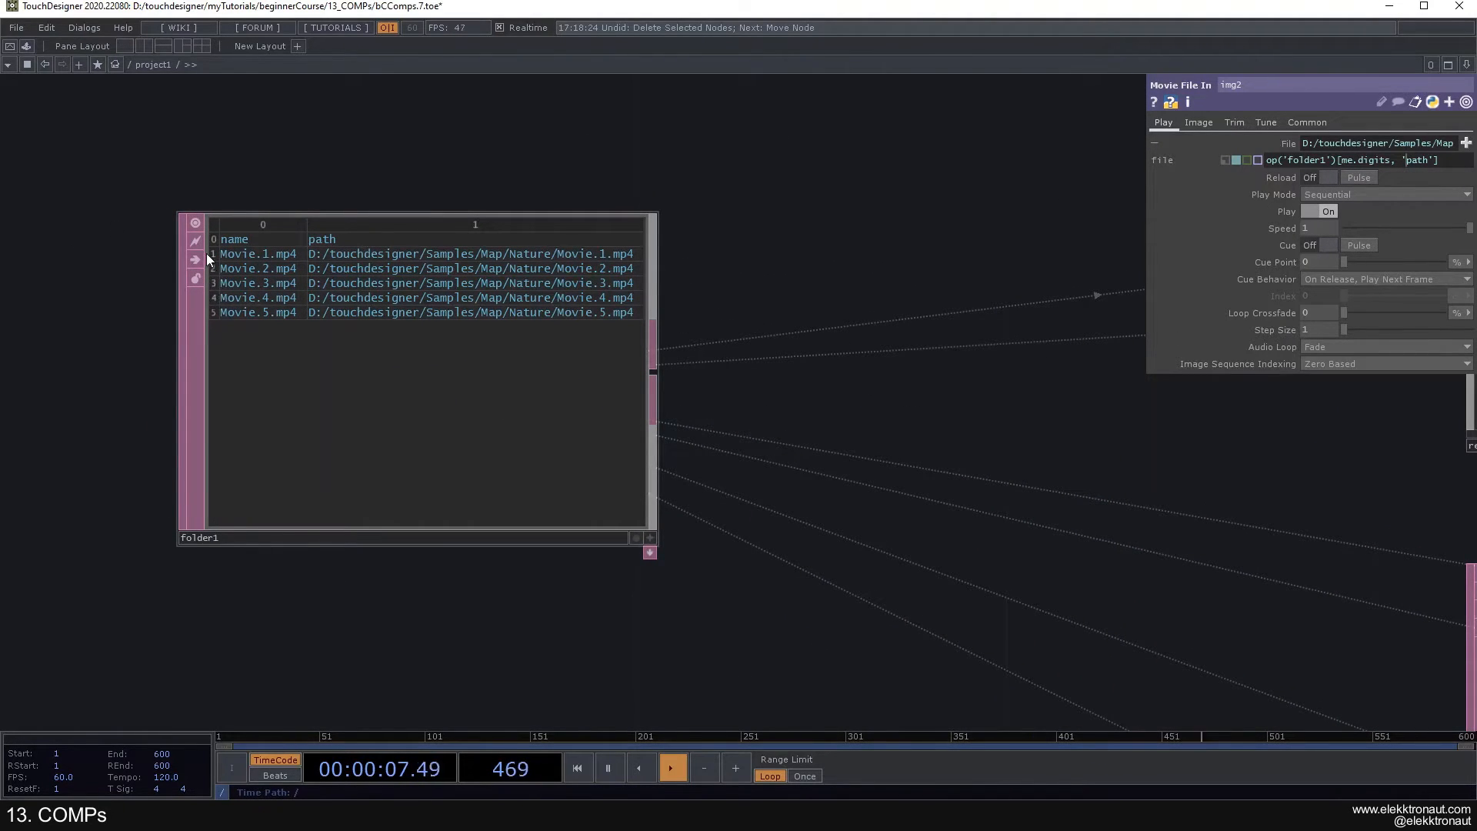
{"action": "scroll", "coordinate": [242, 325], "scroll_direction": "down", "scroll_amount": 5}
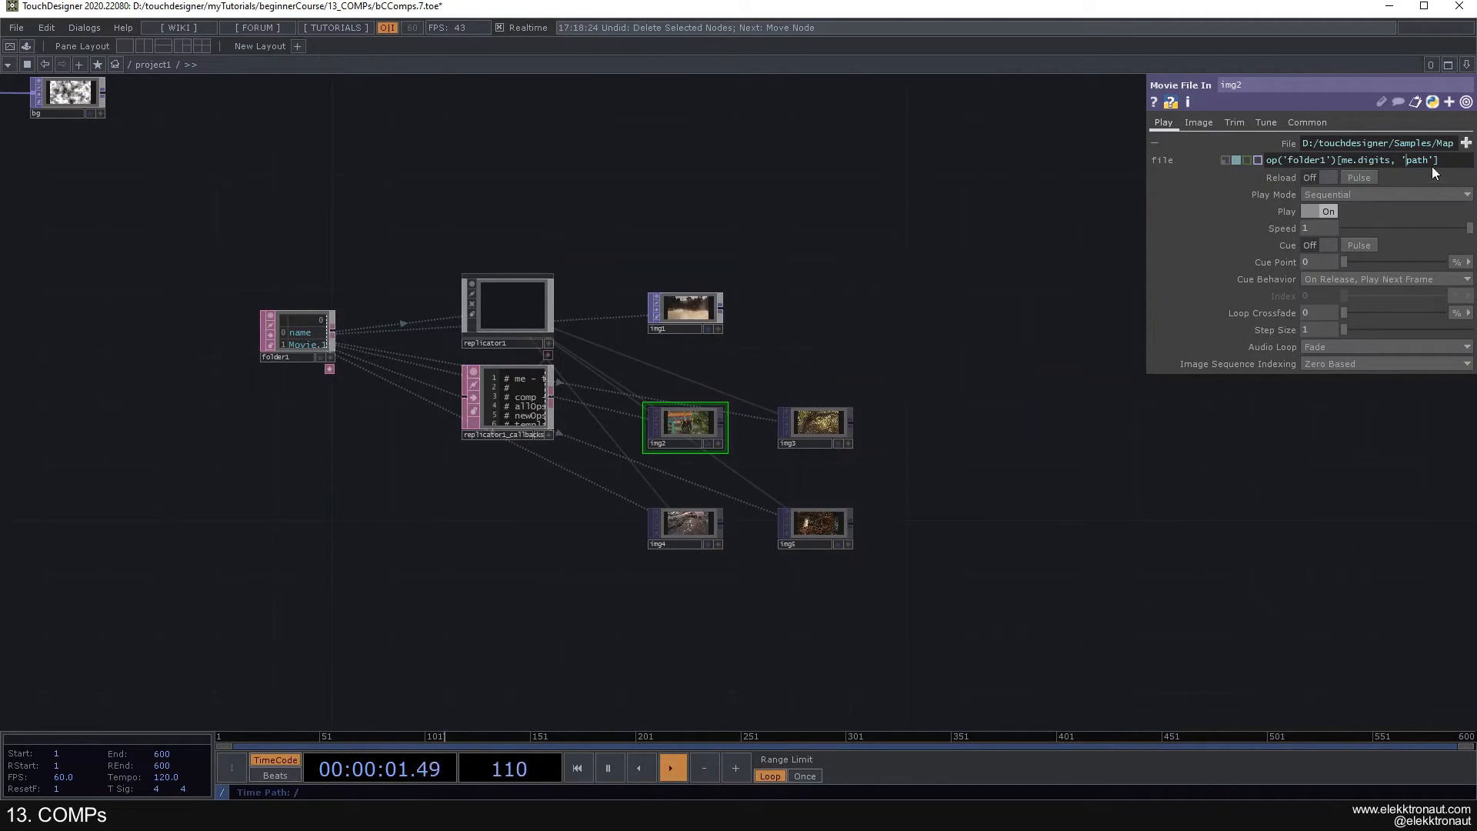
{"action": "scroll", "coordinate": [311, 291], "scroll_direction": "up", "scroll_amount": 5}
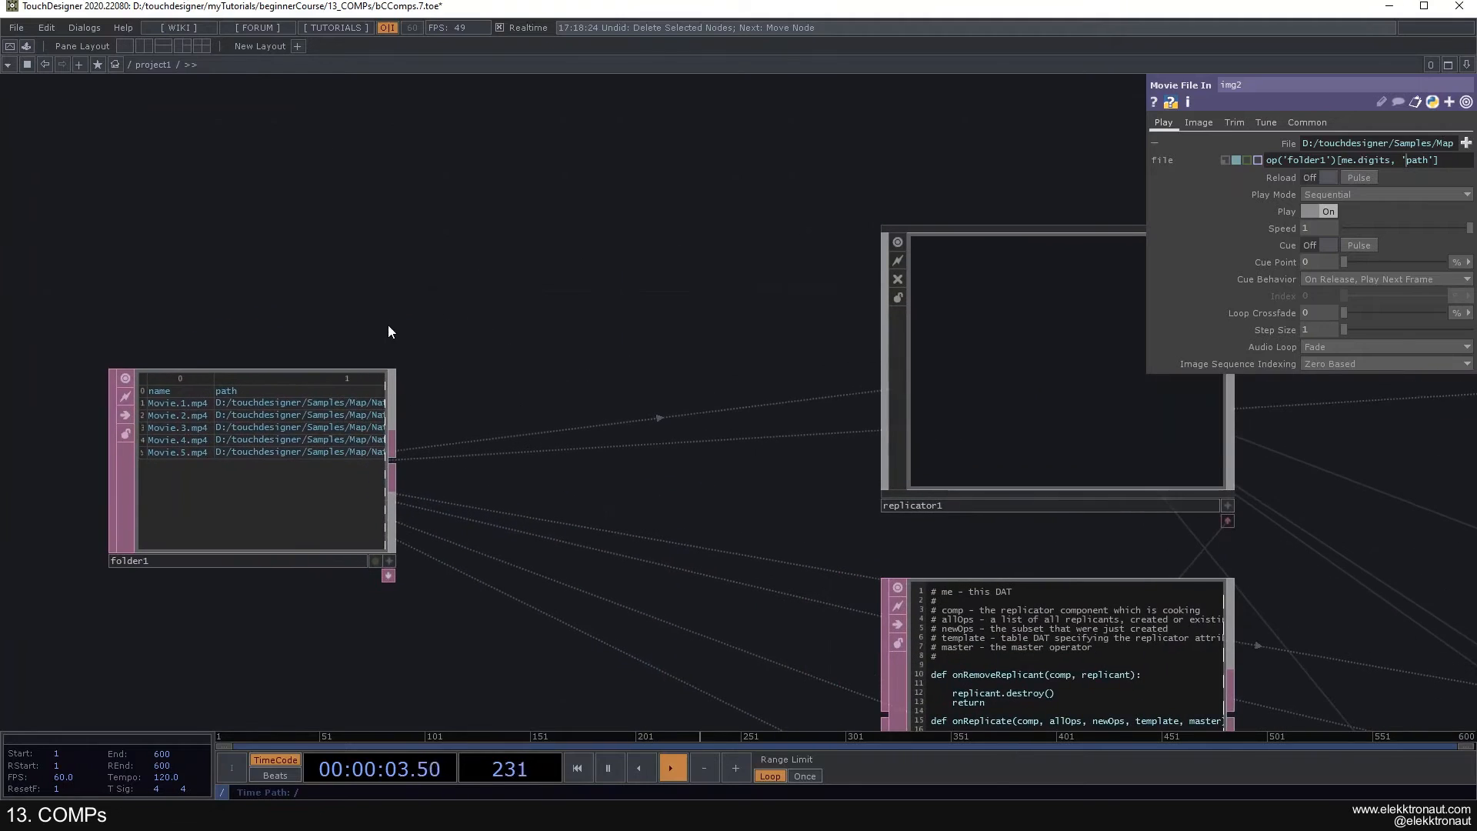
{"action": "scroll", "coordinate": [223, 411], "scroll_direction": "up", "scroll_amount": 3}
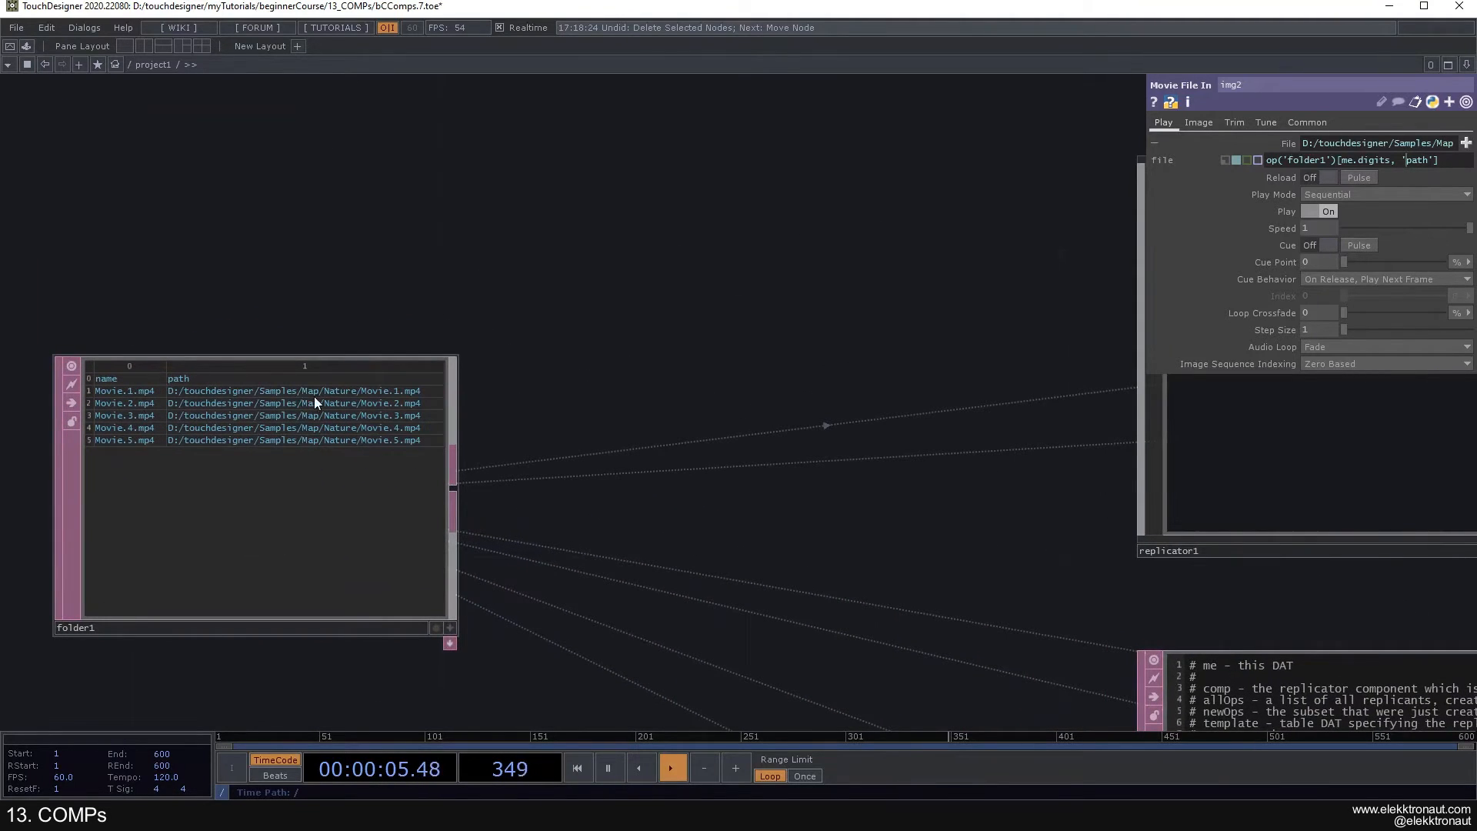
{"action": "scroll", "coordinate": [278, 424], "scroll_direction": "down", "scroll_amount": 6}
{"action": "scroll", "coordinate": [553, 403], "scroll_direction": "up", "scroll_amount": 5}
{"action": "scroll", "coordinate": [655, 391], "scroll_direction": "down", "scroll_amount": 3}
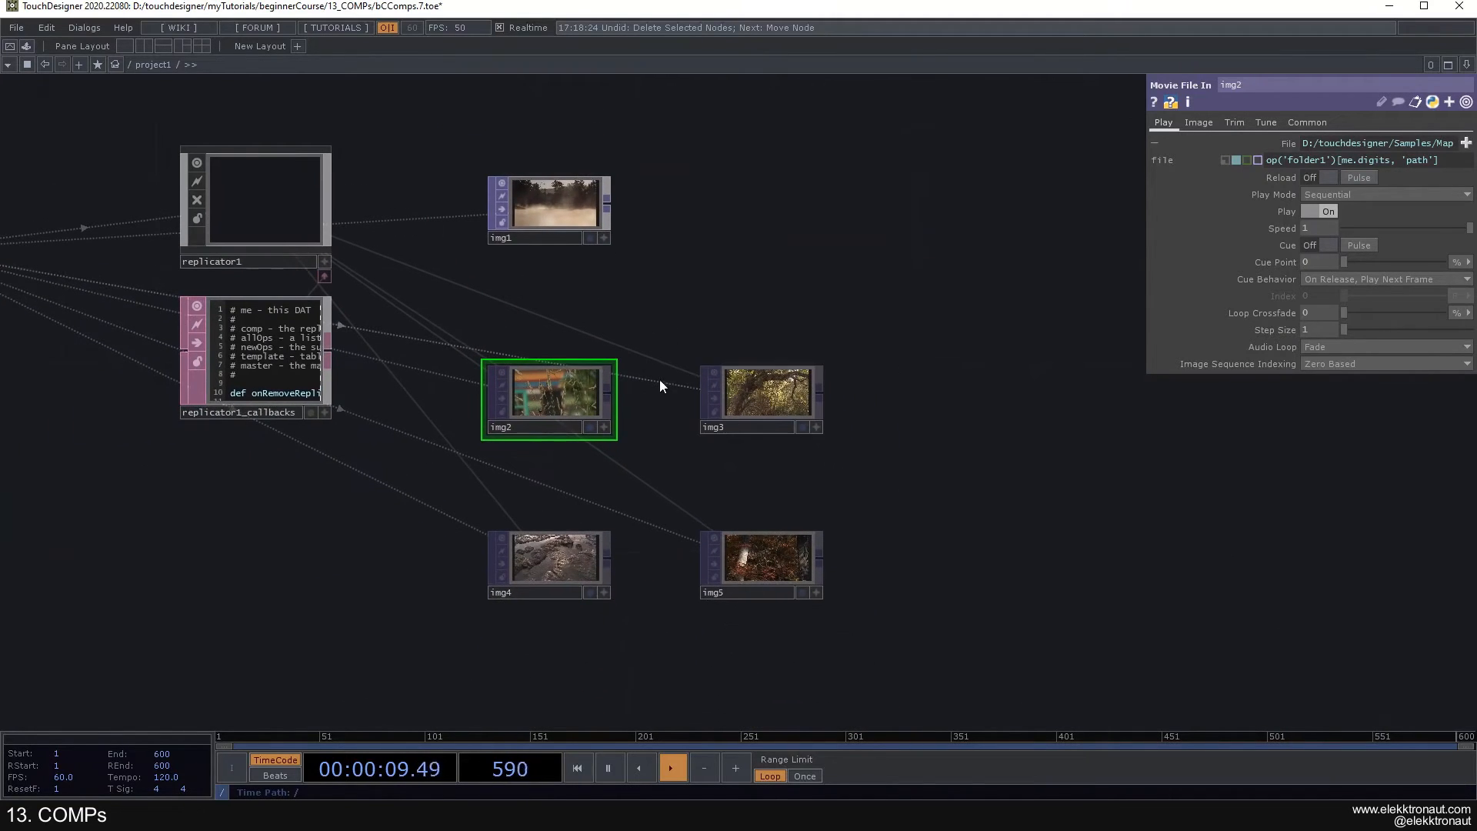
- Review the File parameters of img3, img4, img5 and img1 in turn
{"action": "left_click", "coordinate": [773, 398]}
{"action": "left_click", "coordinate": [558, 550]}
{"action": "left_click", "coordinate": [762, 558]}
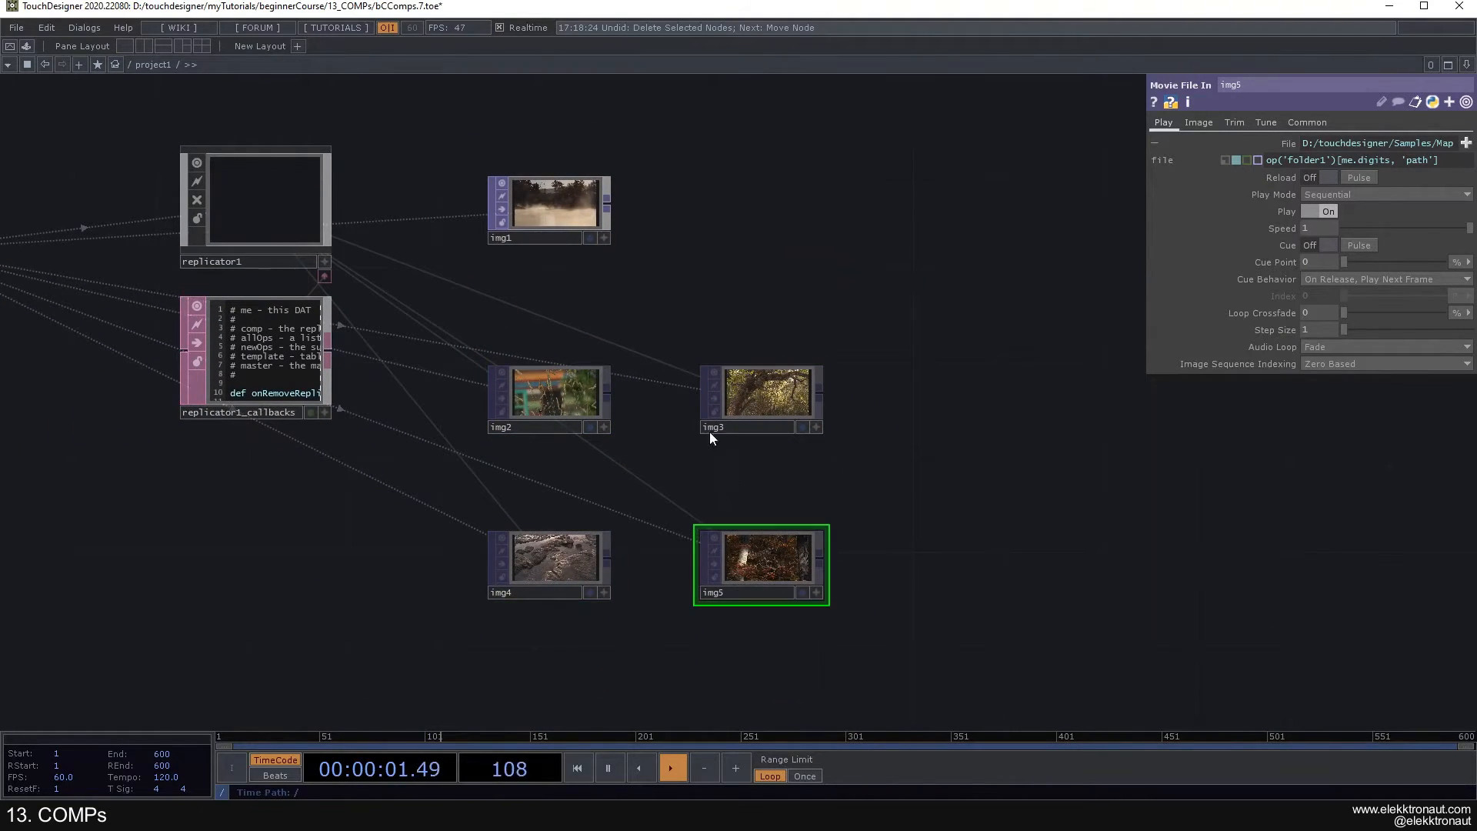
{"action": "left_click", "coordinate": [559, 211]}
{"action": "scroll", "coordinate": [654, 298], "scroll_direction": "down", "scroll_amount": 4}
{"action": "scroll", "coordinate": [716, 294], "scroll_direction": "up", "scroll_amount": 3}
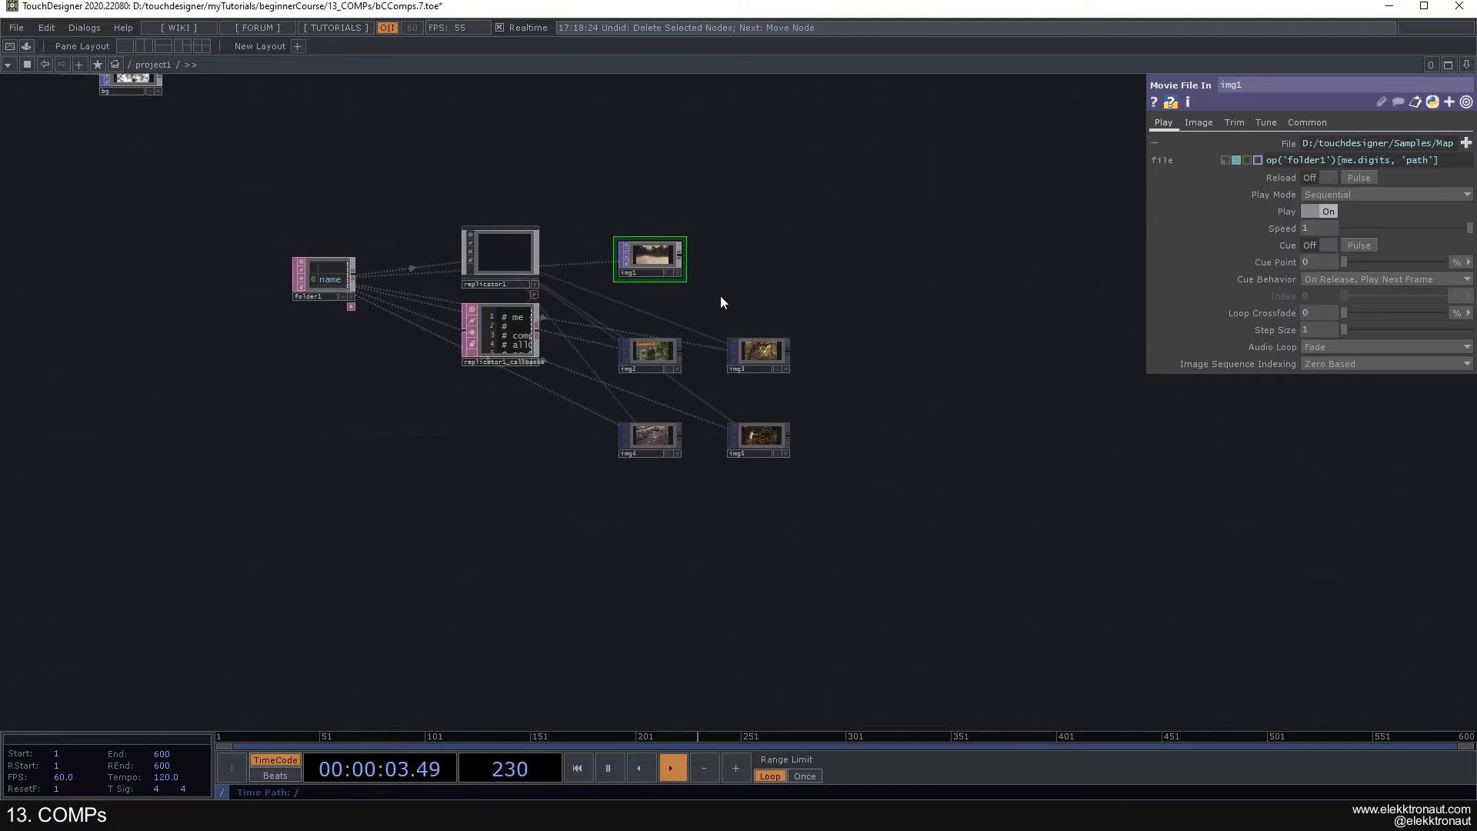
- Collapse the expression view of img1's File parameter and show replicator1's parameters
{"action": "left_click", "coordinate": [1280, 141]}
{"action": "left_click_drag", "start_coordinate": [810, 223], "coordinate": [870, 223]}
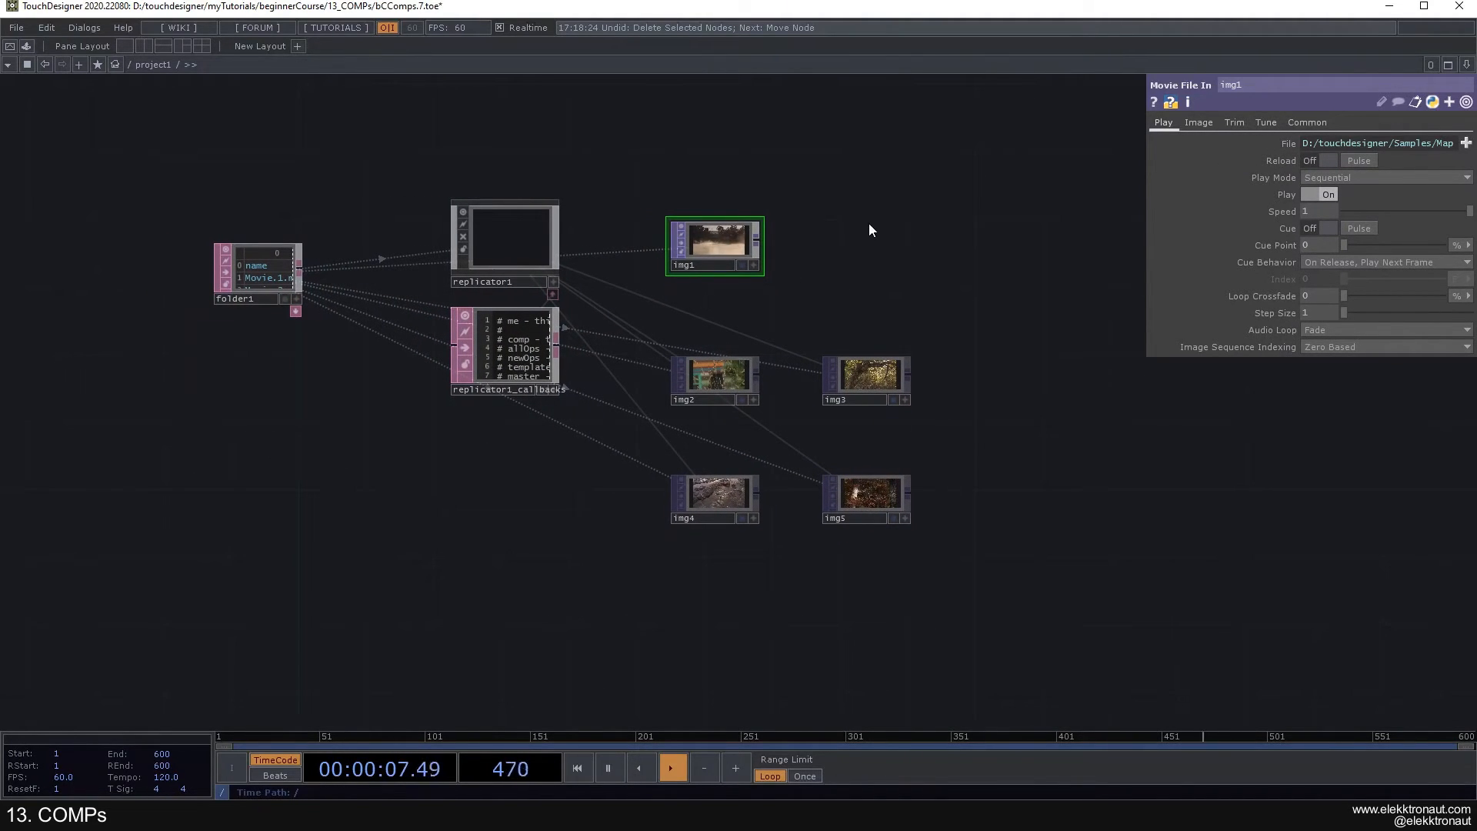
{"action": "left_click", "coordinate": [511, 229]}
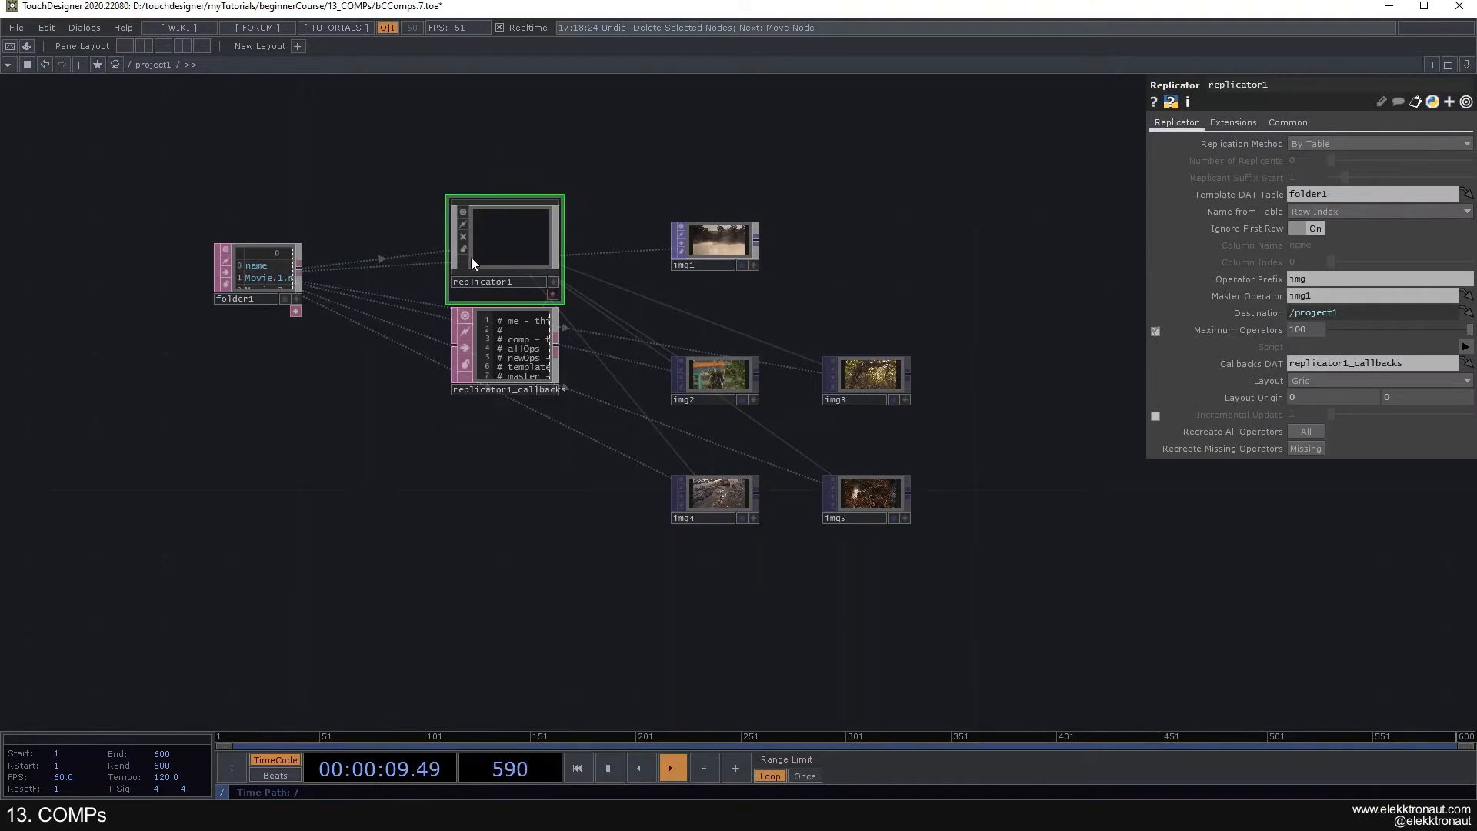
- Review the replicator network around folder1, img1 and img2 to img5, and check replicator1's Replication Method options
{"action": "scroll", "coordinate": [416, 248], "scroll_direction": "up", "scroll_amount": 2}
{"action": "scroll", "coordinate": [418, 246], "scroll_direction": "down", "scroll_amount": 4}
{"action": "left_click_drag", "start_coordinate": [526, 289], "coordinate": [513, 299]}
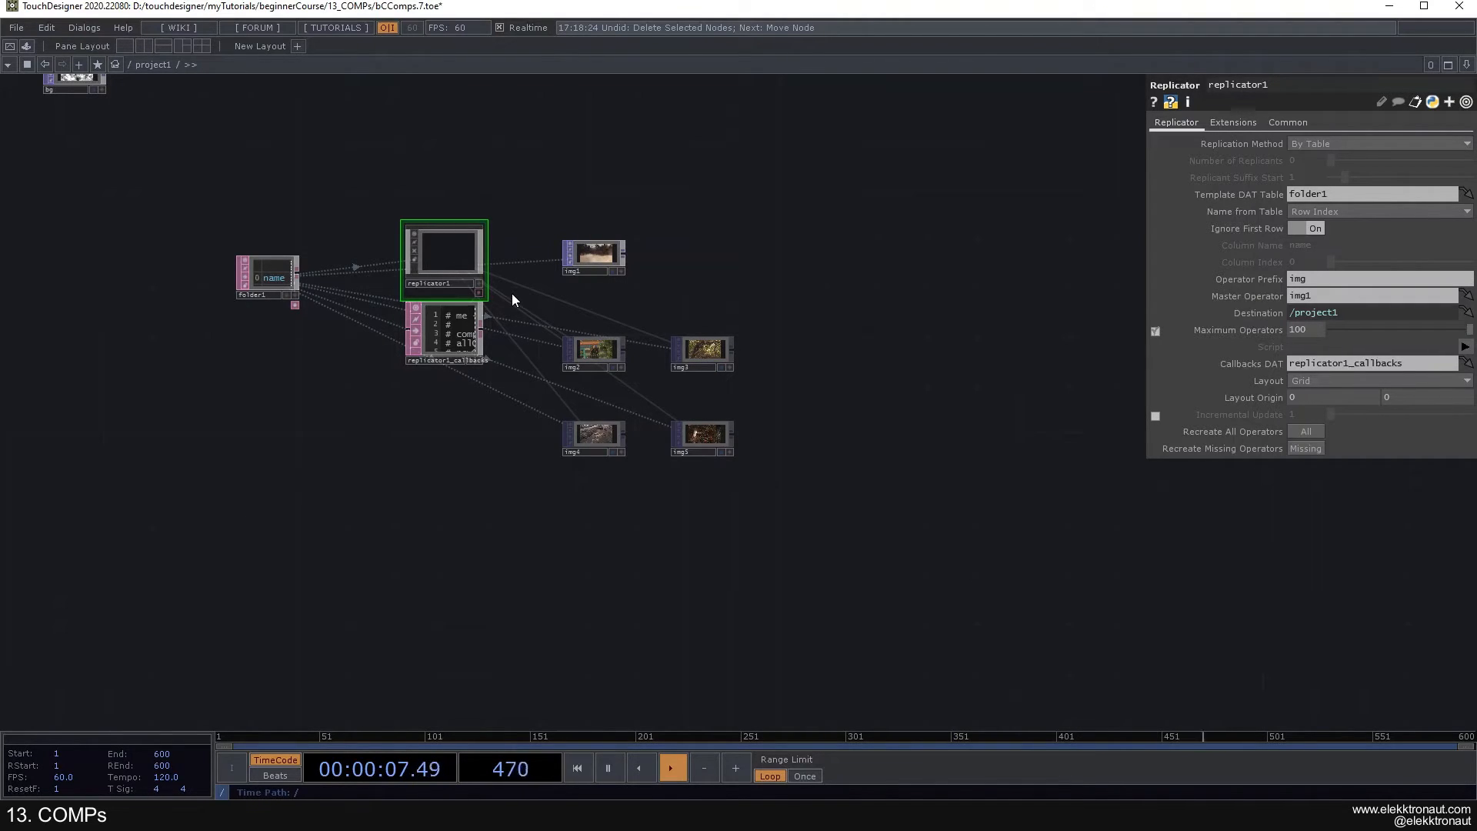
{"action": "scroll", "coordinate": [515, 297], "scroll_direction": "down", "scroll_amount": 2}
{"action": "scroll", "coordinate": [353, 317], "scroll_direction": "up", "scroll_amount": 3}
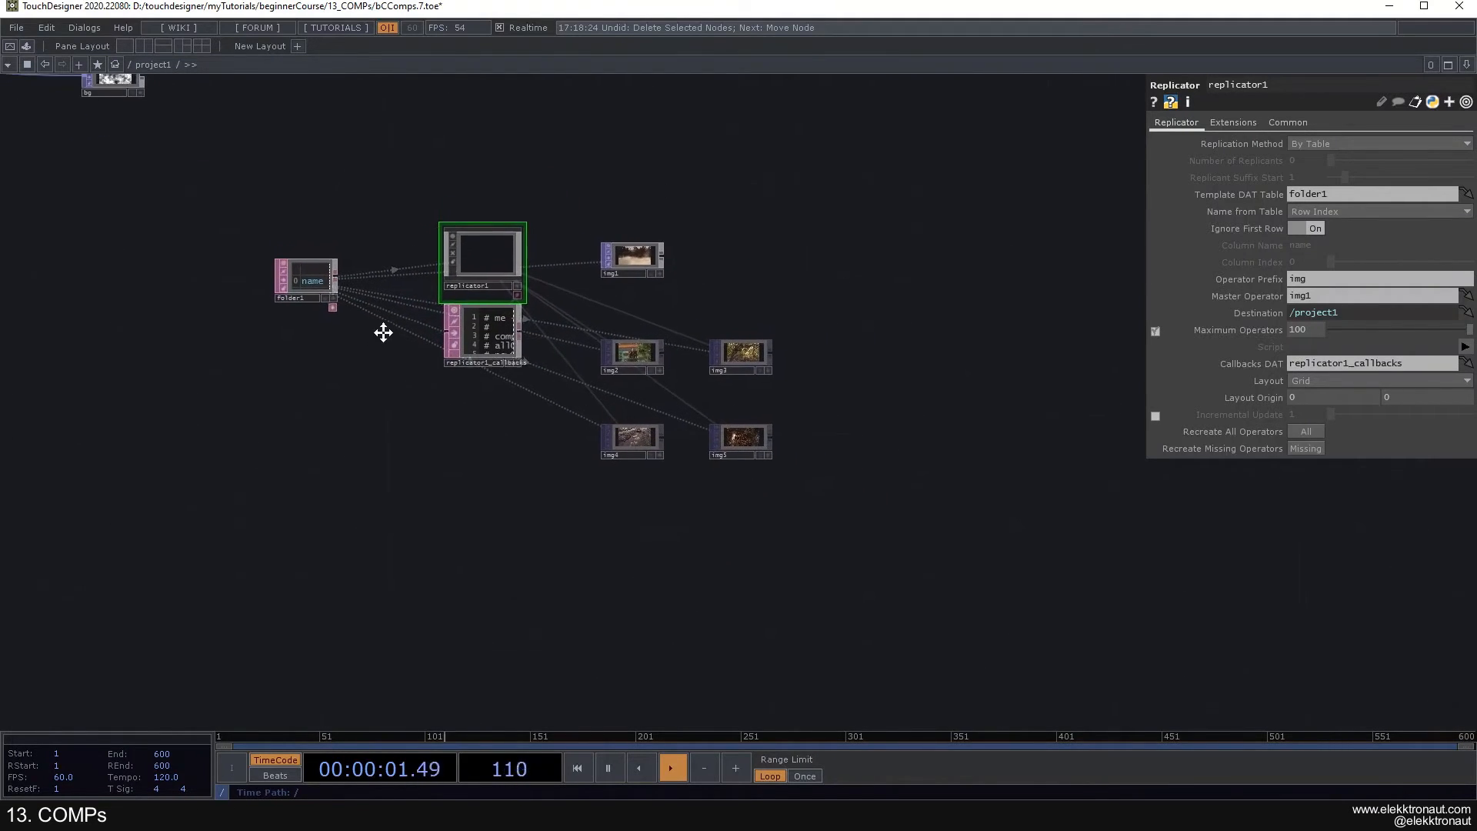
{"action": "scroll", "coordinate": [383, 332], "scroll_direction": "up", "scroll_amount": 2}
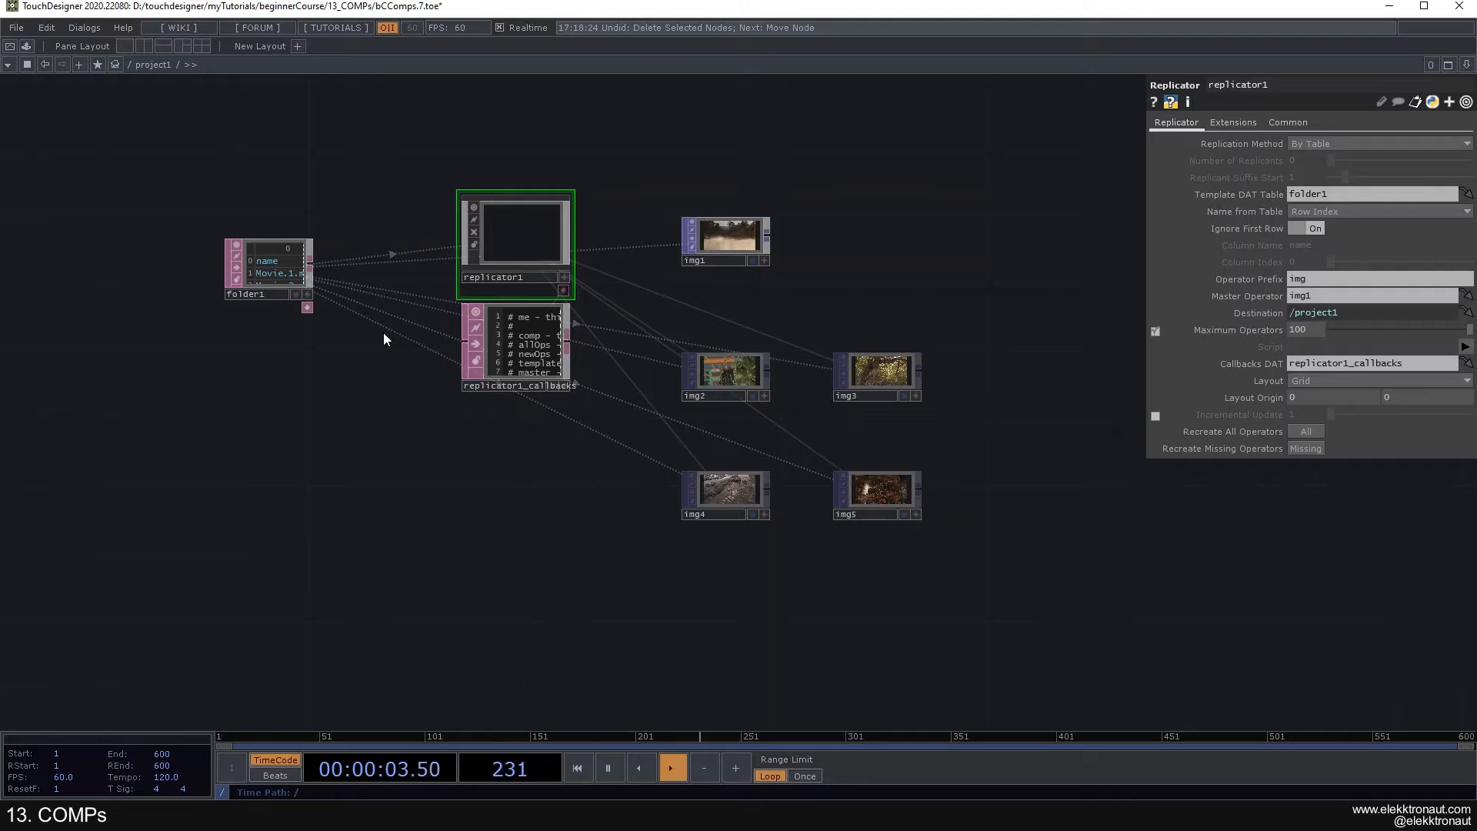
{"action": "scroll", "coordinate": [389, 342], "scroll_direction": "down", "scroll_amount": 3}
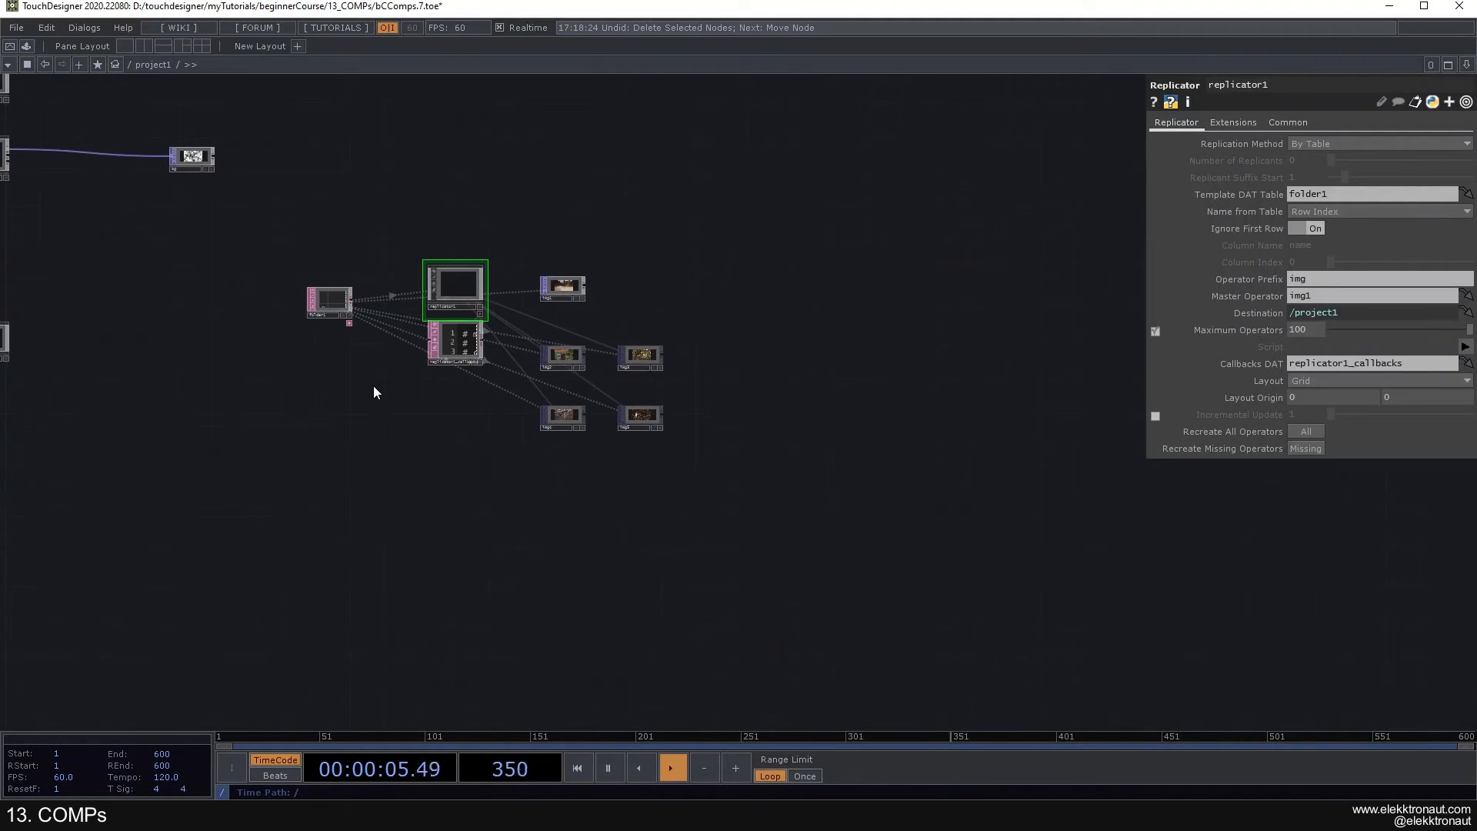
{"action": "scroll", "coordinate": [389, 385], "scroll_direction": "up", "scroll_amount": 3}
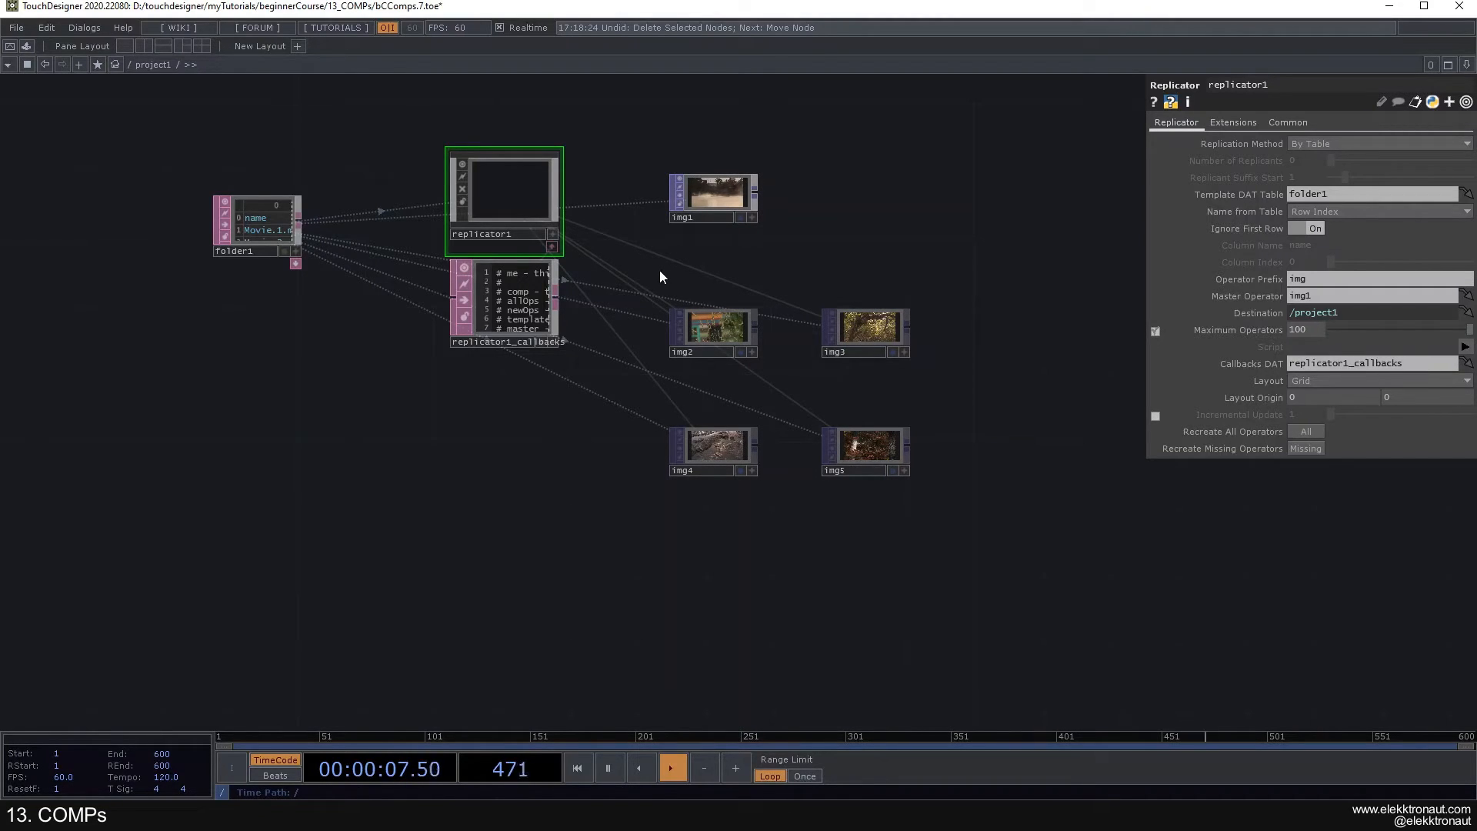
{"action": "scroll", "coordinate": [354, 297], "scroll_direction": "up", "scroll_amount": 2}
{"action": "scroll", "coordinate": [349, 317], "scroll_direction": "down", "scroll_amount": 2}
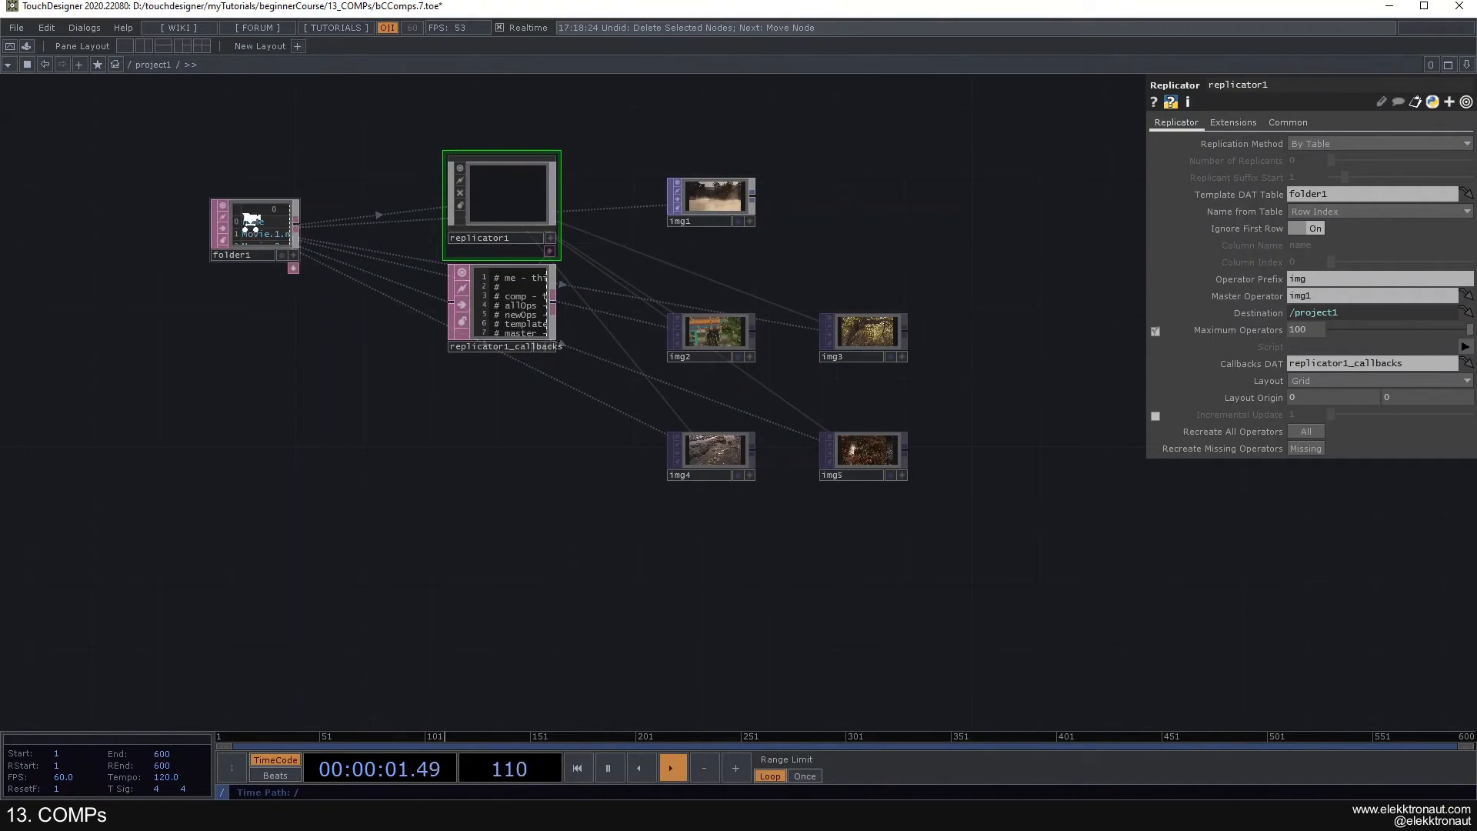
{"action": "scroll", "coordinate": [253, 221], "scroll_direction": "up", "scroll_amount": 3}
{"action": "scroll", "coordinate": [277, 243], "scroll_direction": "down", "scroll_amount": 3}
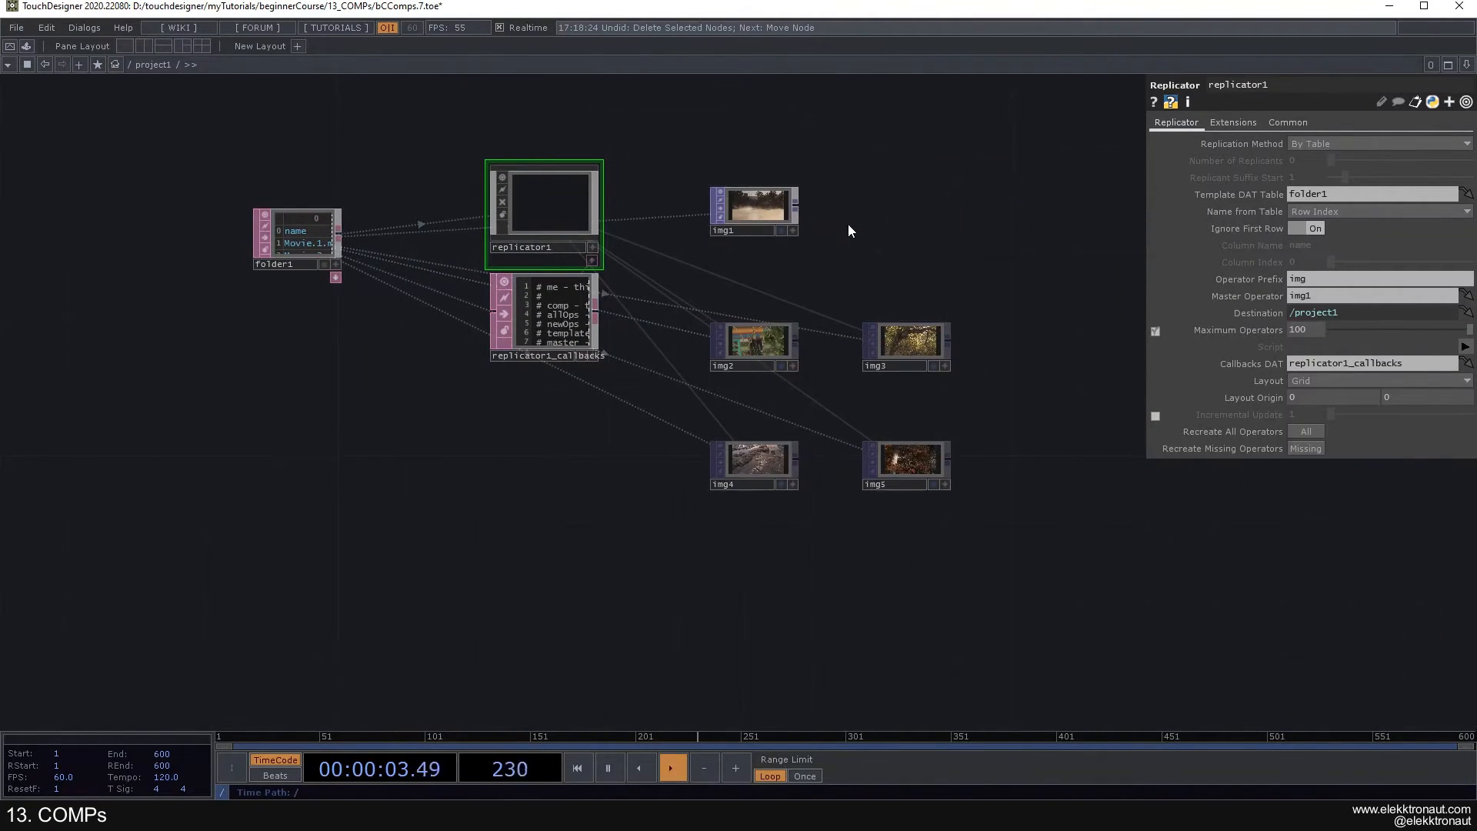
{"action": "left_click", "coordinate": [1377, 144]}
- Save the project with the finished replicator network
{"action": "scroll", "coordinate": [972, 160], "scroll_direction": "down", "scroll_amount": 6}
{"action": "left_click_drag", "start_coordinate": [683, 185], "coordinate": [671, 212]}
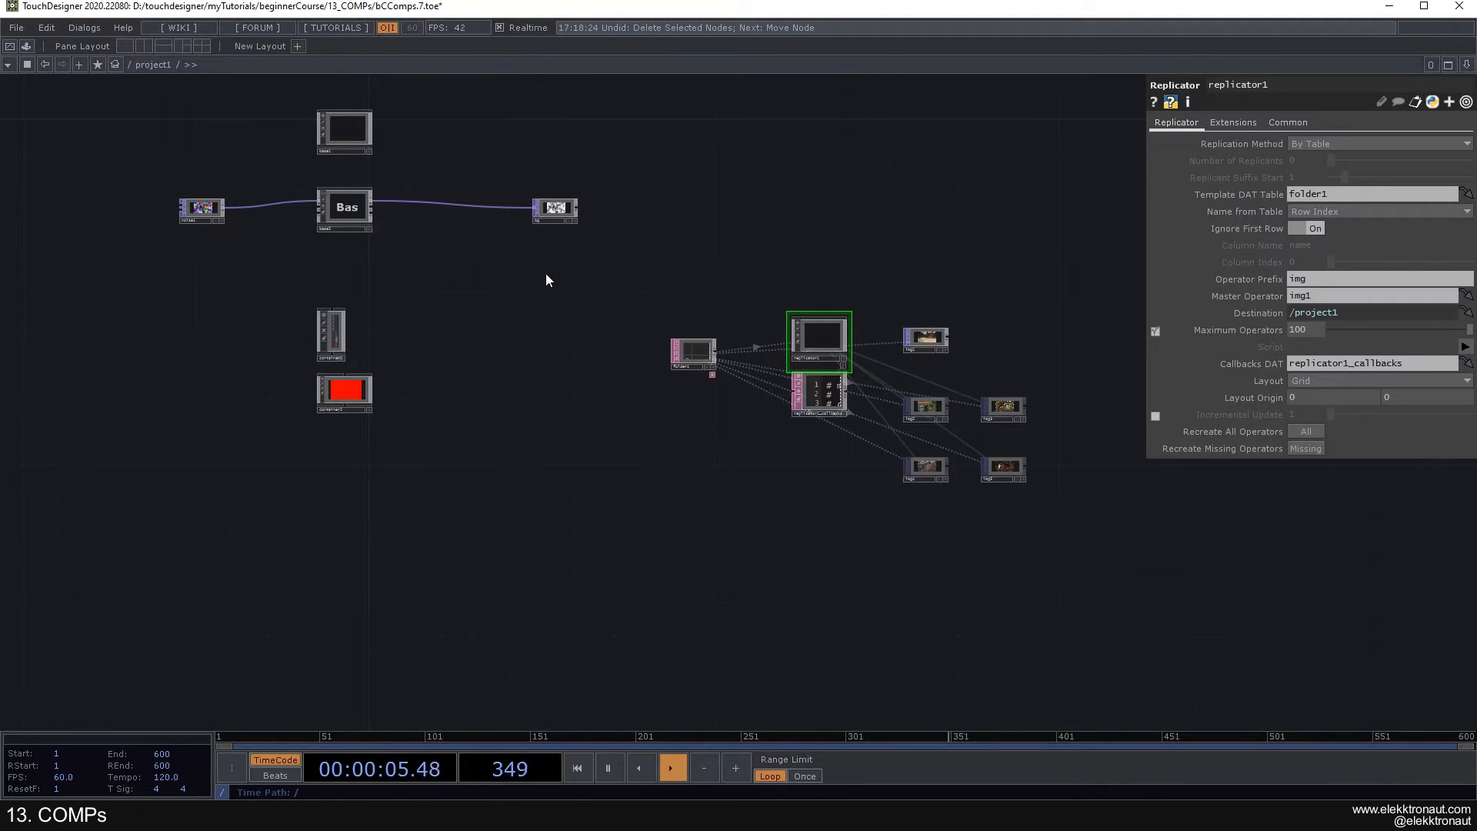
{"action": "left_click_drag", "start_coordinate": [450, 267], "coordinate": [485, 356]}
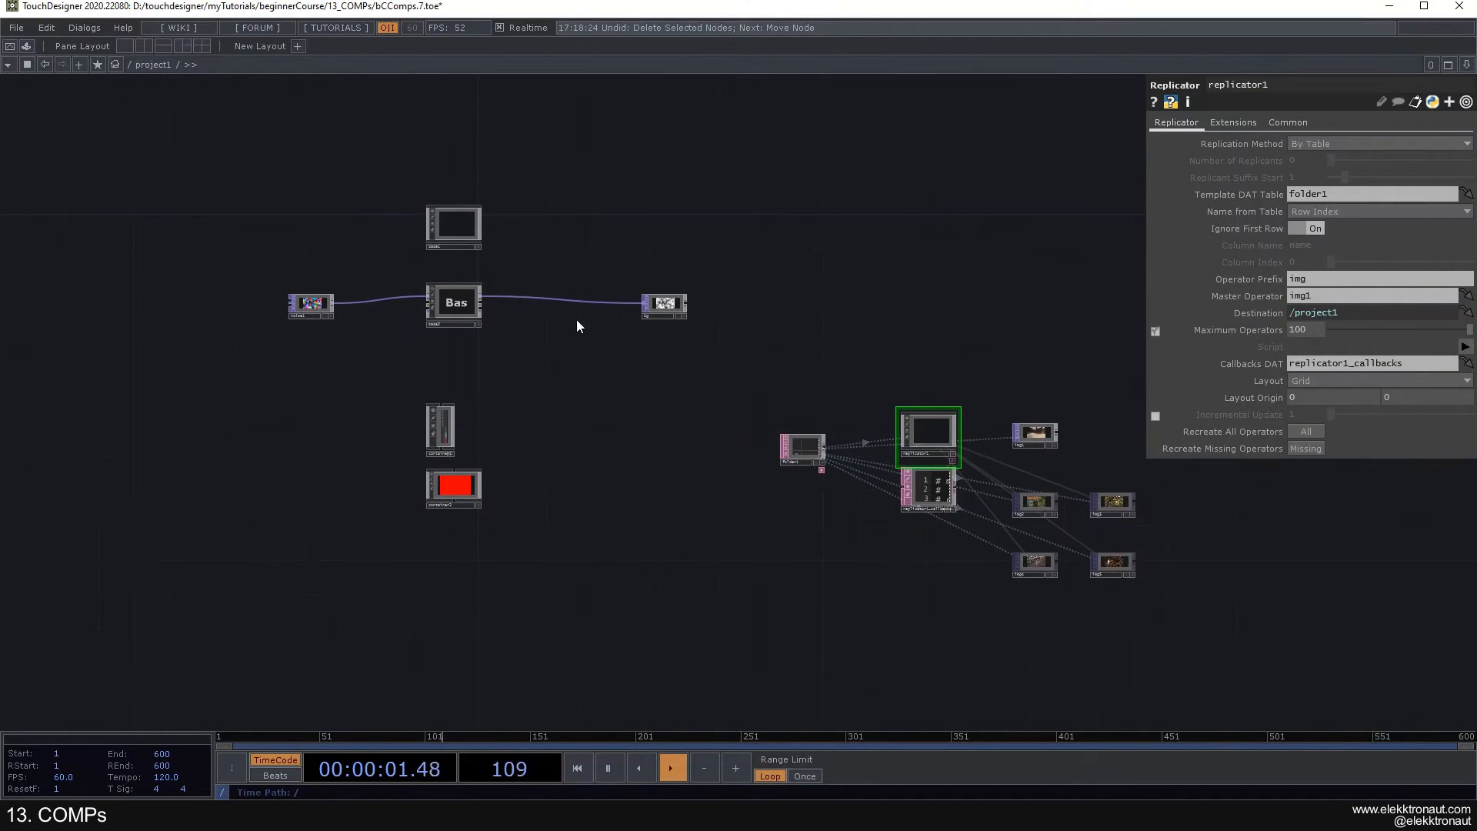
{"action": "left_click_drag", "start_coordinate": [693, 373], "coordinate": [714, 445]}
{"action": "key", "text": "ctrl+s"}
{"action": "scroll", "coordinate": [496, 209], "scroll_direction": "up", "scroll_amount": 7}
{"action": "scroll", "coordinate": [496, 209], "scroll_direction": "down", "scroll_amount": 5}
{"action": "scroll", "coordinate": [517, 216], "scroll_direction": "down", "scroll_amount": 2}
- Move the replicated Movie File In TOPs img2 to img5 away from base1 to below img1
{"action": "right_click_drag", "start_coordinate": [513, 224], "coordinate": [606, 392]}
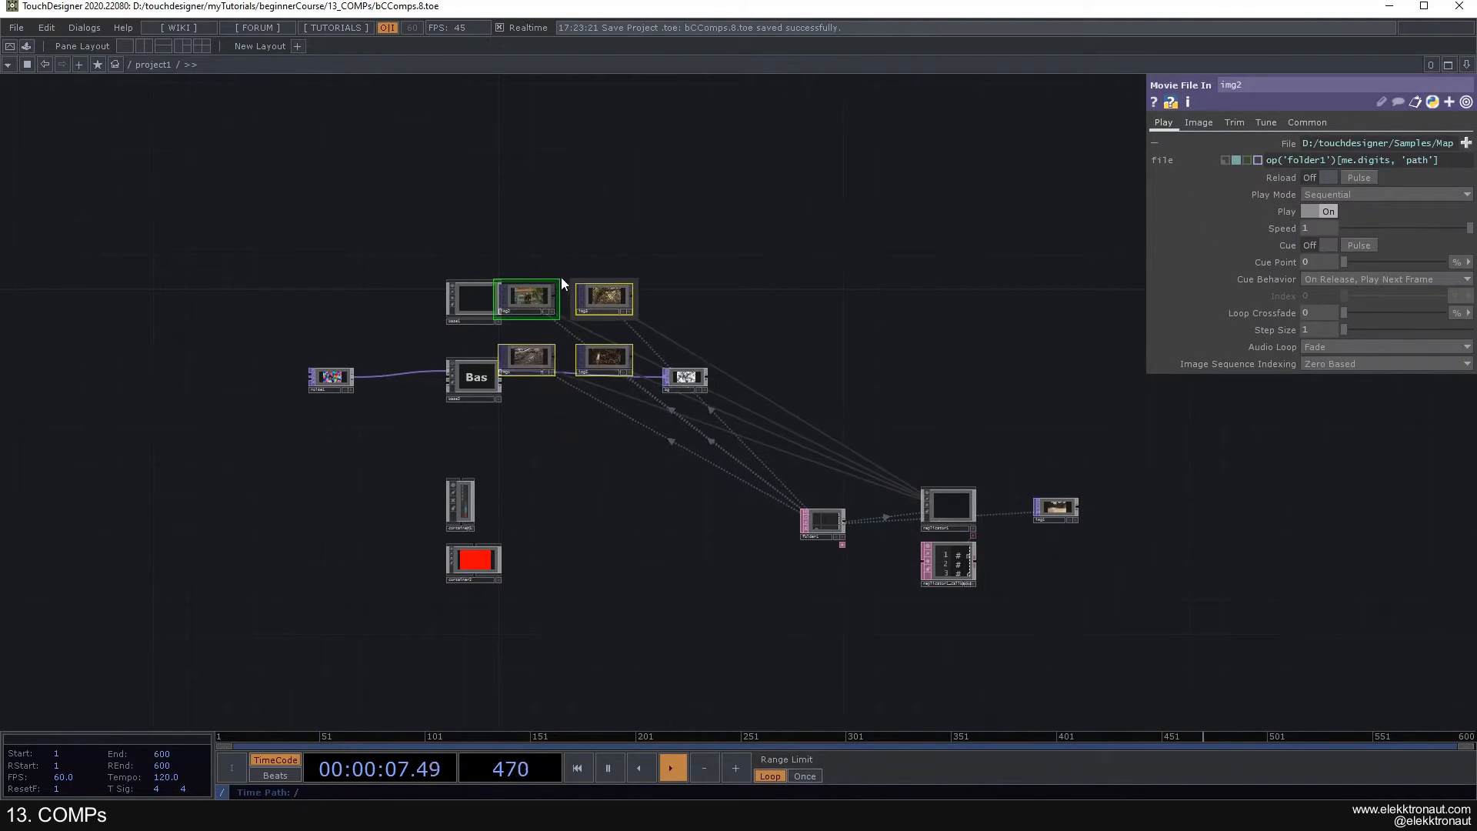
{"action": "left_click_drag", "start_coordinate": [627, 282], "coordinate": [1127, 566]}
{"action": "left_click_drag", "start_coordinate": [593, 268], "coordinate": [588, 261]}
- Add an Animation COMP in the empty network area above base1
{"action": "scroll", "coordinate": [465, 234], "scroll_direction": "up", "scroll_amount": 5}
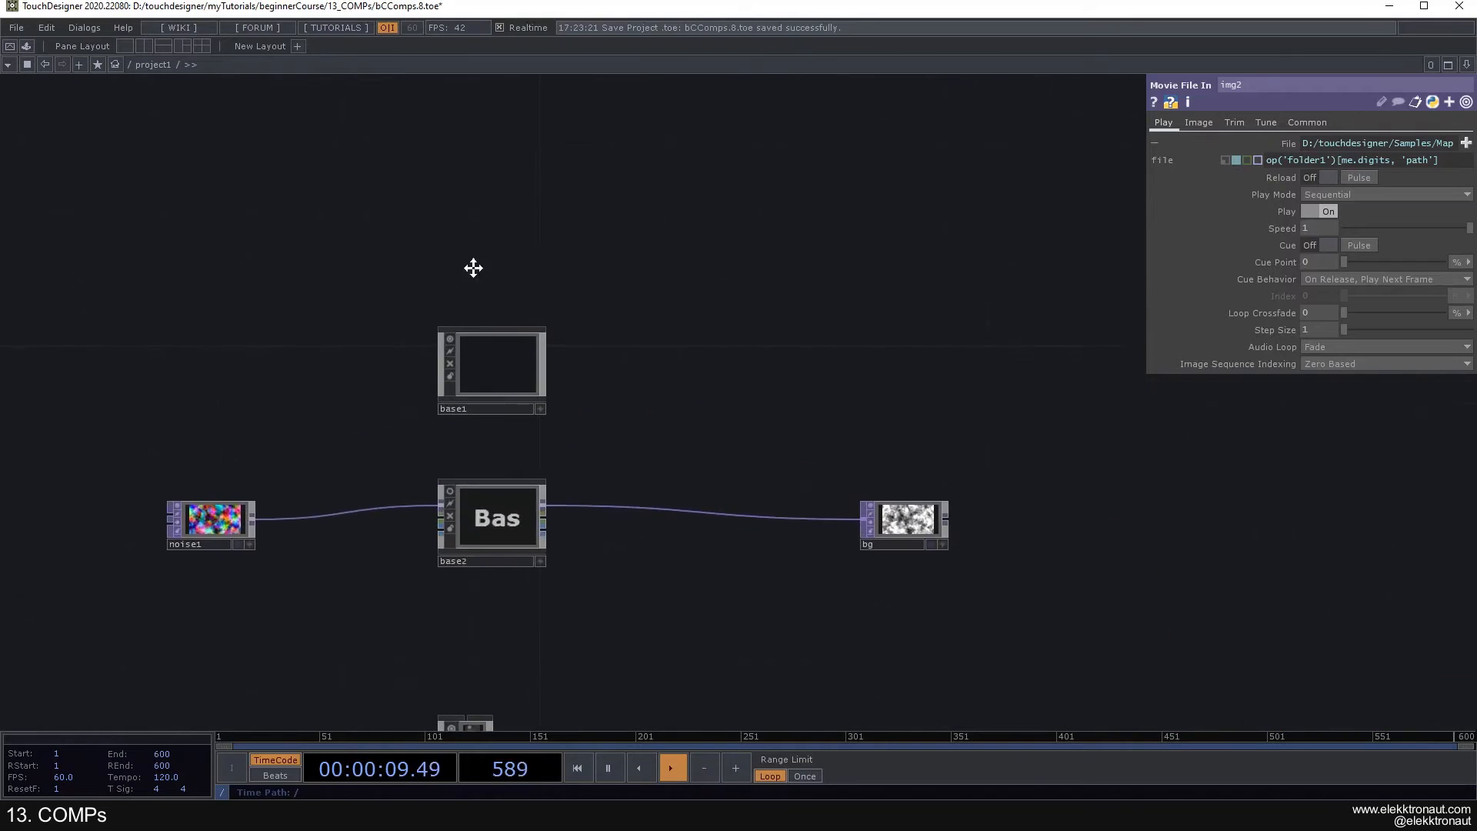
{"action": "key", "text": "Tab"}
{"action": "type", "text": "an"}
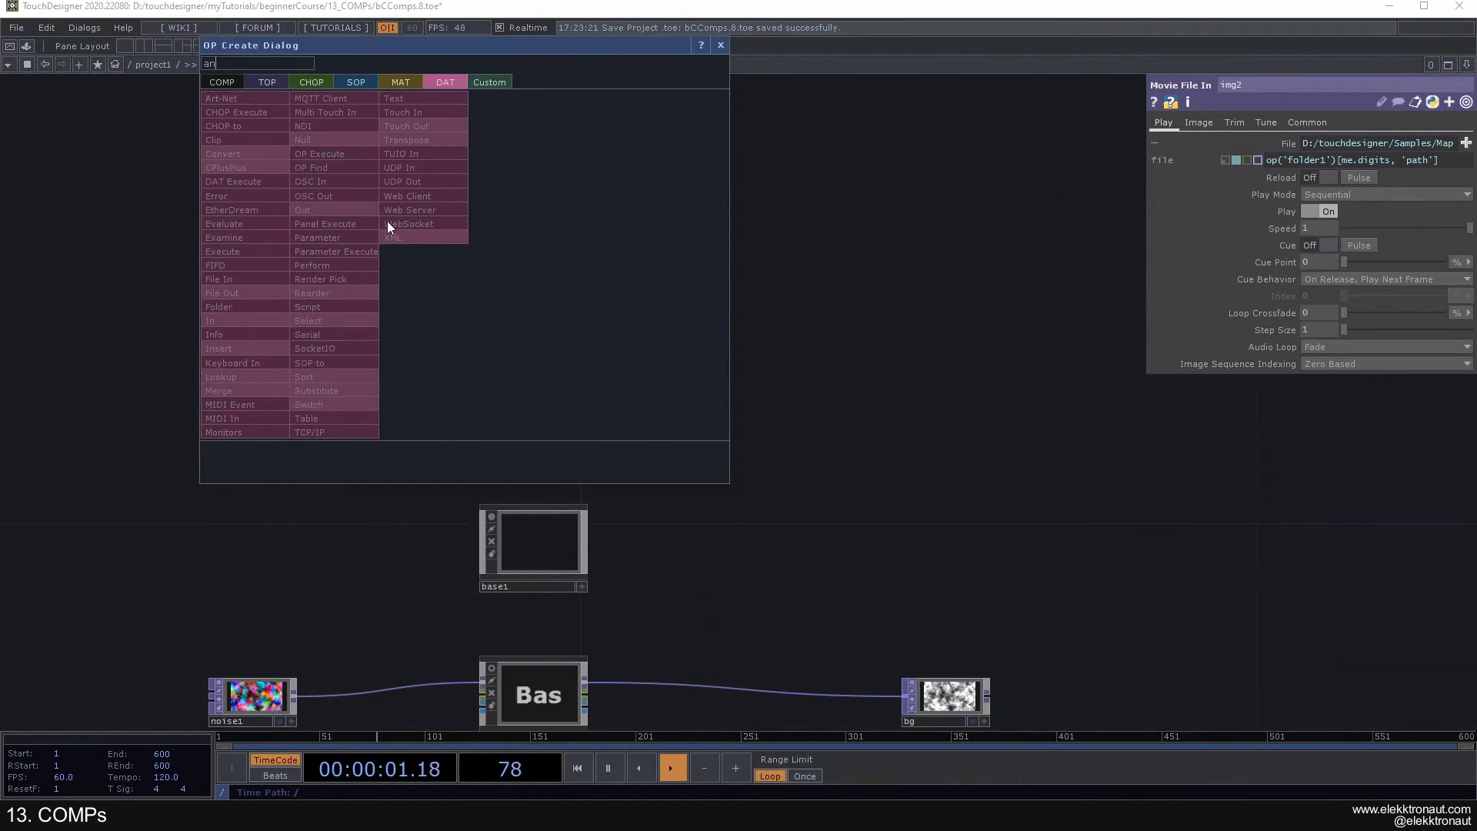
{"action": "left_click", "coordinate": [230, 81]}
{"action": "left_click", "coordinate": [425, 137]}
{"action": "left_click", "coordinate": [540, 223]}
{"action": "left_click_drag", "start_coordinate": [540, 219], "coordinate": [556, 265]}
- Connect a Null CHOP to the output of animation1
{"action": "right_click", "coordinate": [526, 262]}
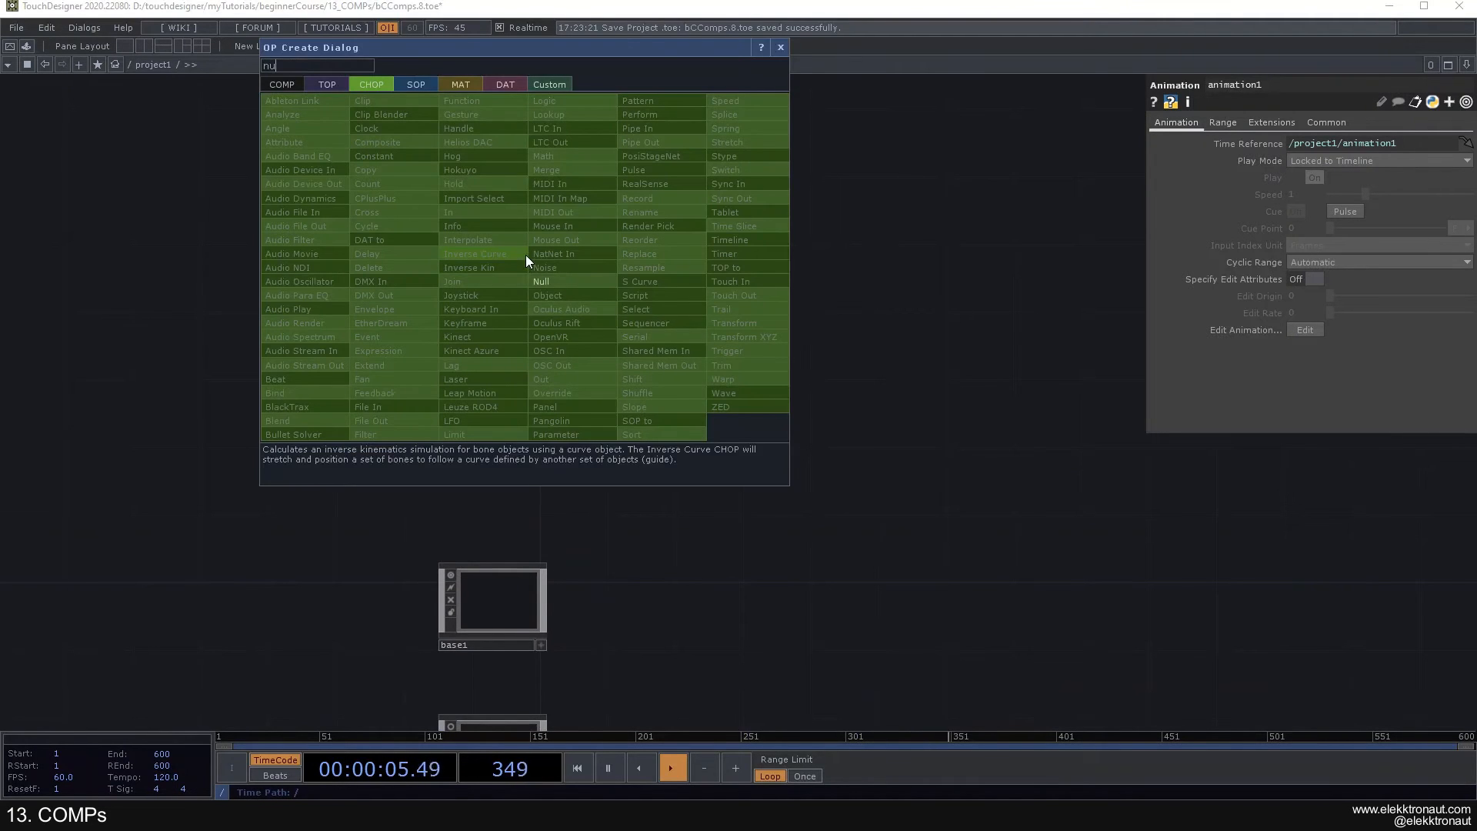
{"action": "left_click", "coordinate": [542, 281]}
{"action": "left_click", "coordinate": [621, 269]}
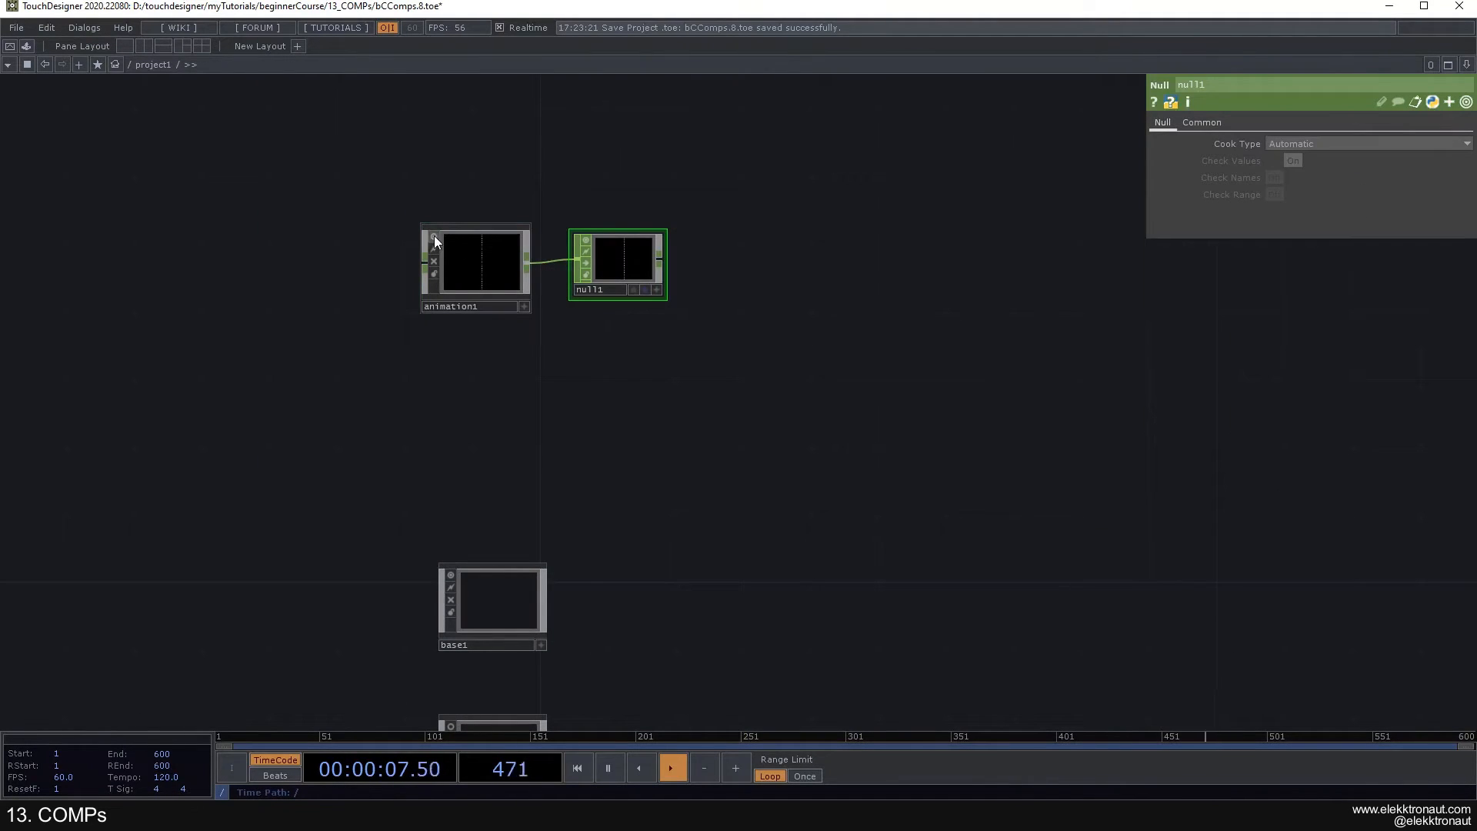
- Switch off animation1's viewer and open its animation in the Animation Editor below the network
{"action": "scroll", "coordinate": [438, 235], "scroll_direction": "up", "scroll_amount": 4}
{"action": "left_click", "coordinate": [582, 301]}
{"action": "scroll", "coordinate": [593, 311], "scroll_direction": "down", "scroll_amount": 1}
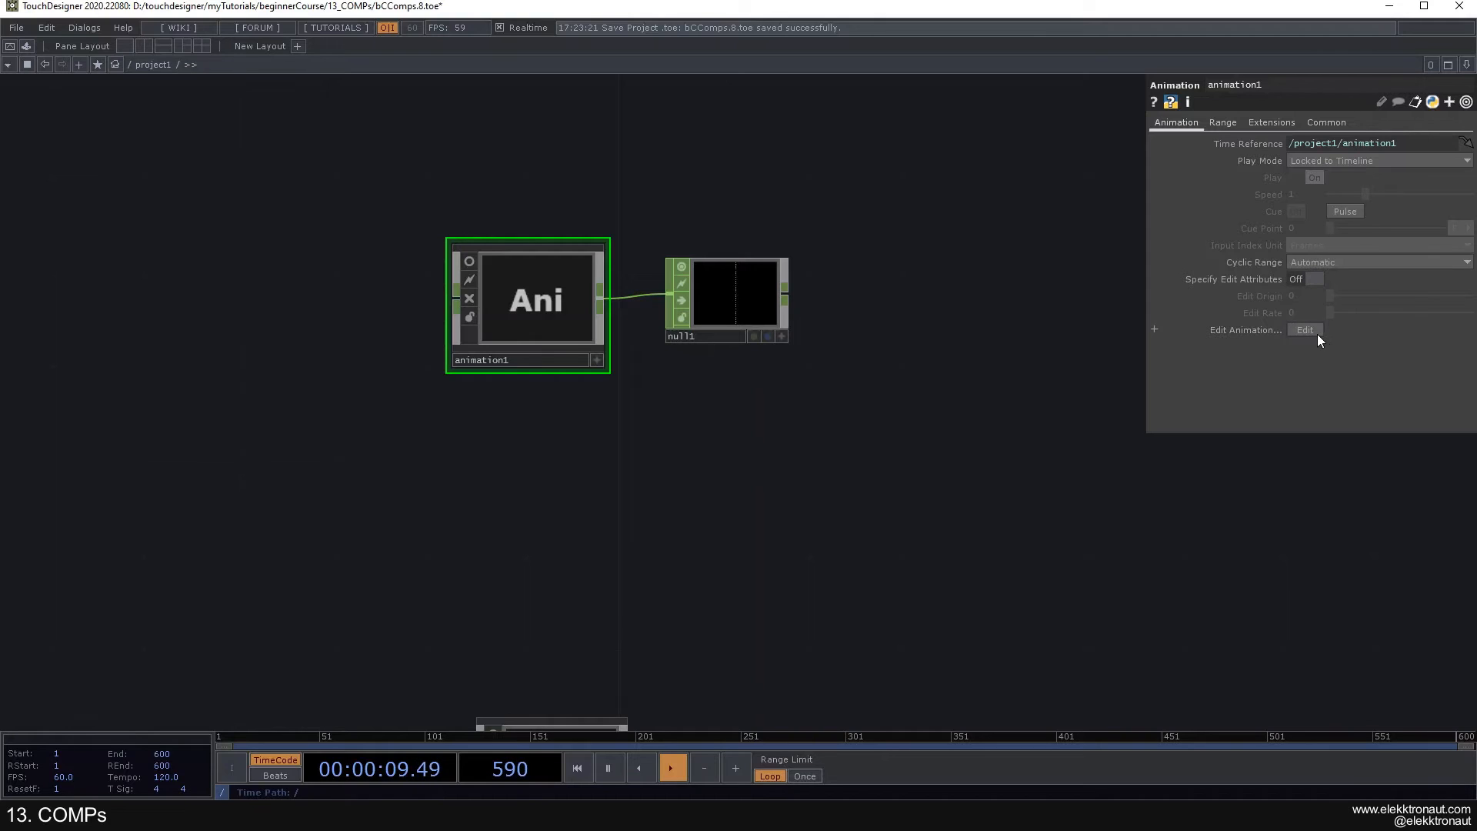
{"action": "scroll", "coordinate": [804, 325], "scroll_direction": "down", "scroll_amount": 5}
{"action": "left_click_drag", "start_coordinate": [703, 246], "coordinate": [578, 210]}
{"action": "left_click_drag", "start_coordinate": [615, 153], "coordinate": [622, 268]}
{"action": "scroll", "coordinate": [611, 265], "scroll_direction": "up", "scroll_amount": 5}
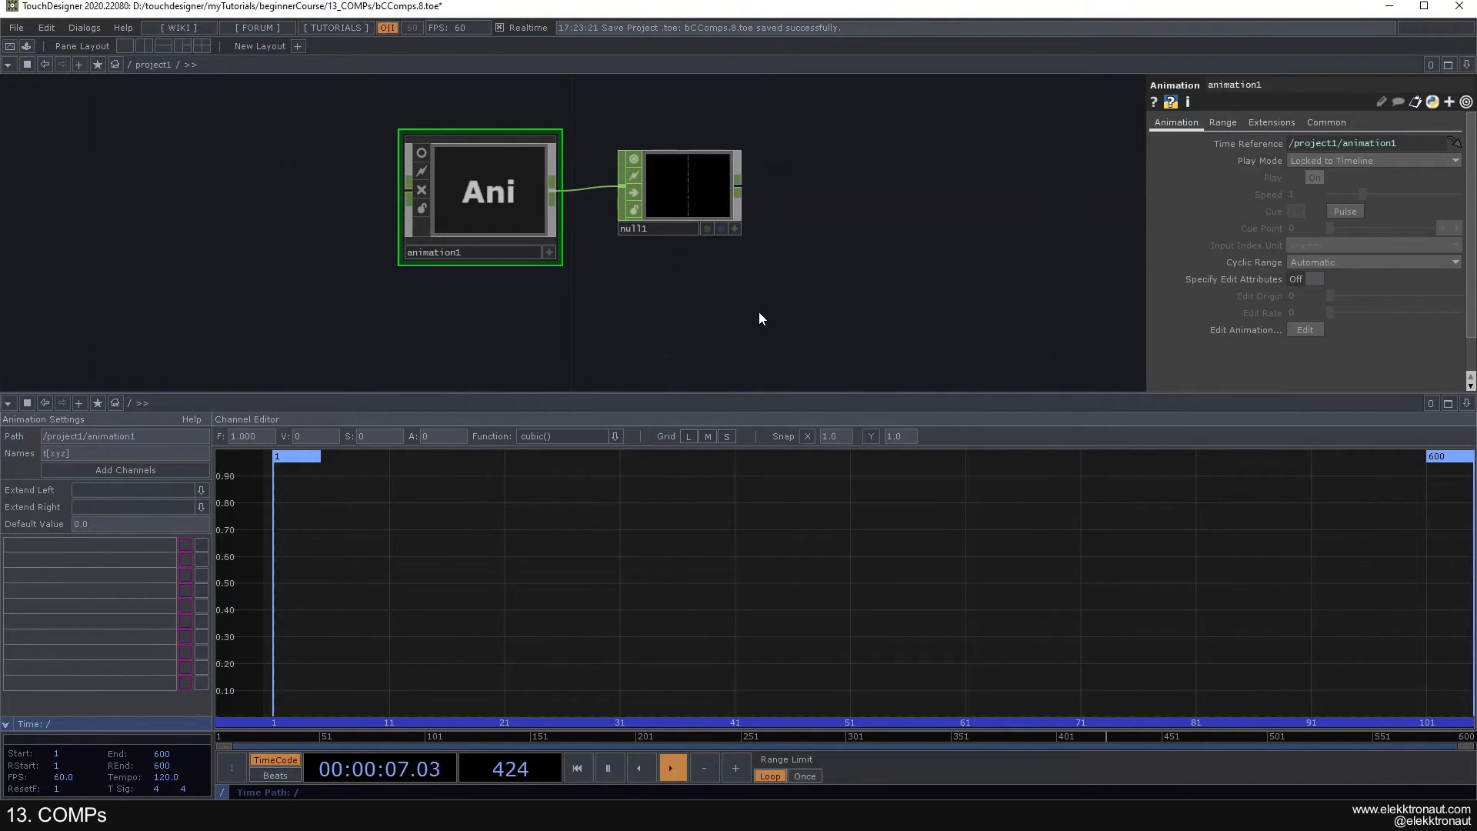
- Add the channels tx, ty and tz to animation1 with the name pattern t[xyz]
{"action": "left_click_drag", "start_coordinate": [511, 579], "coordinate": [512, 522]}
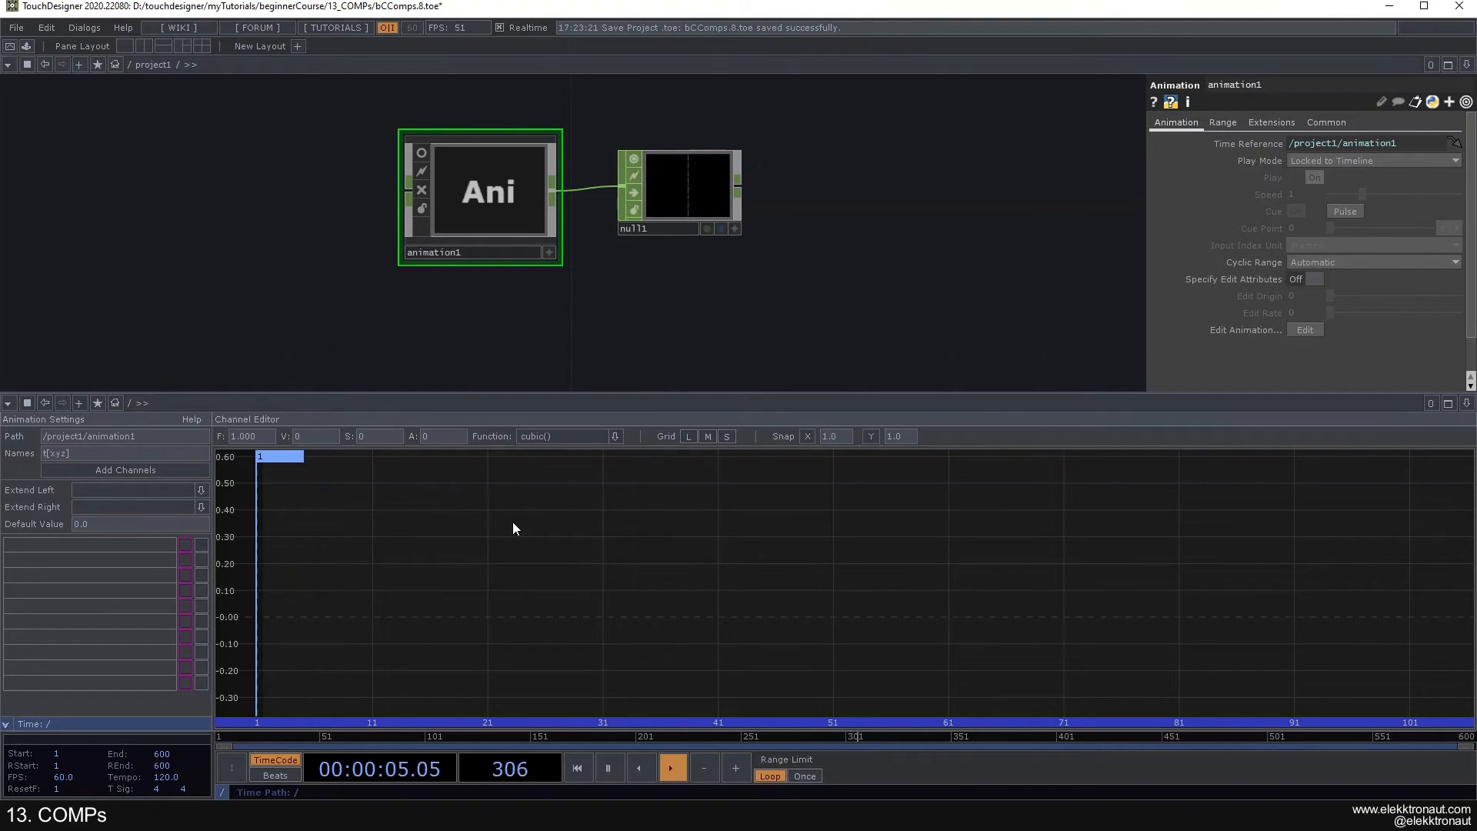
{"action": "left_click_drag", "start_coordinate": [493, 535], "coordinate": [493, 528]}
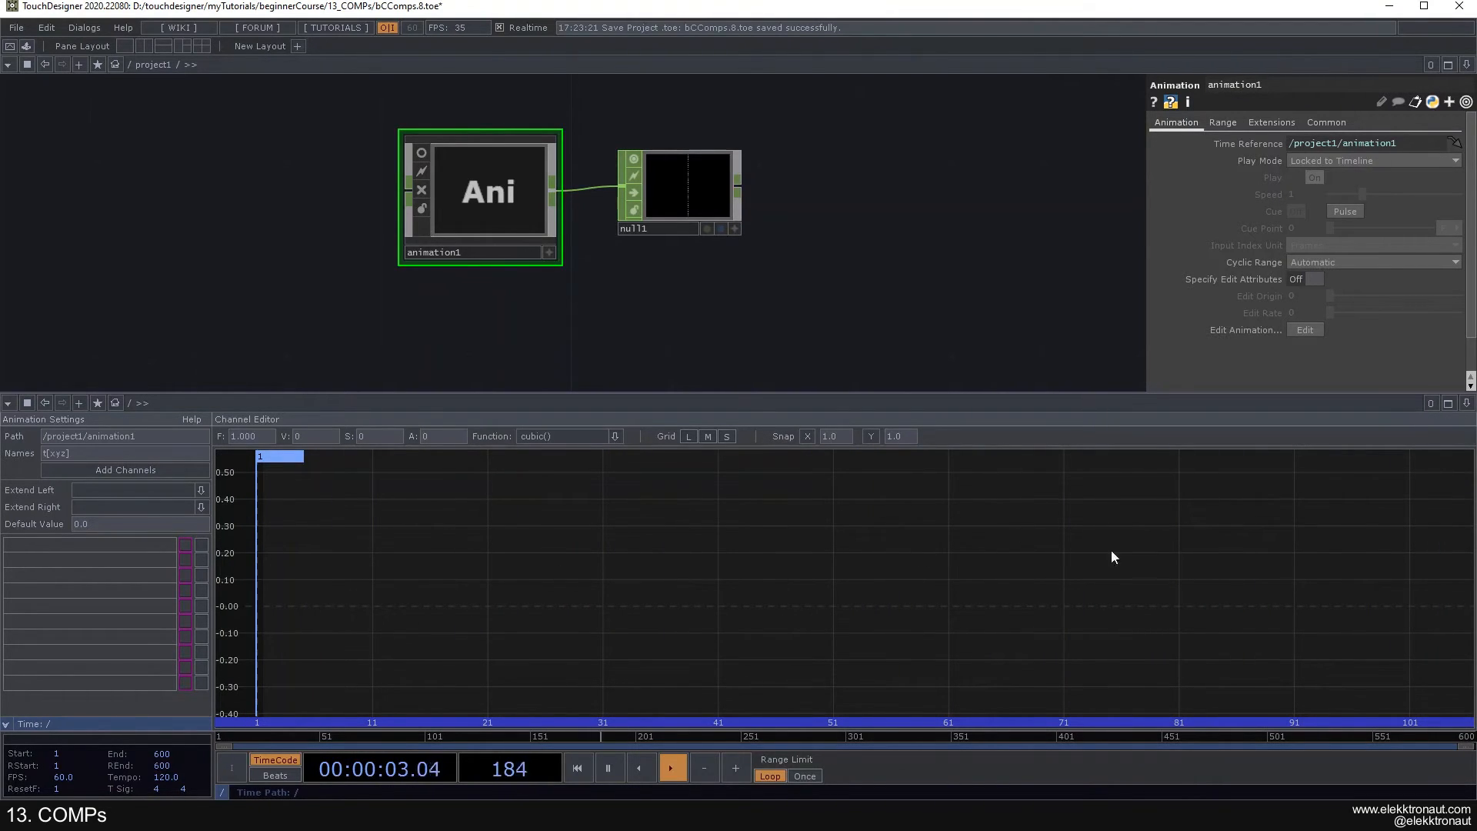
{"action": "left_click_drag", "start_coordinate": [773, 584], "coordinate": [648, 576]}
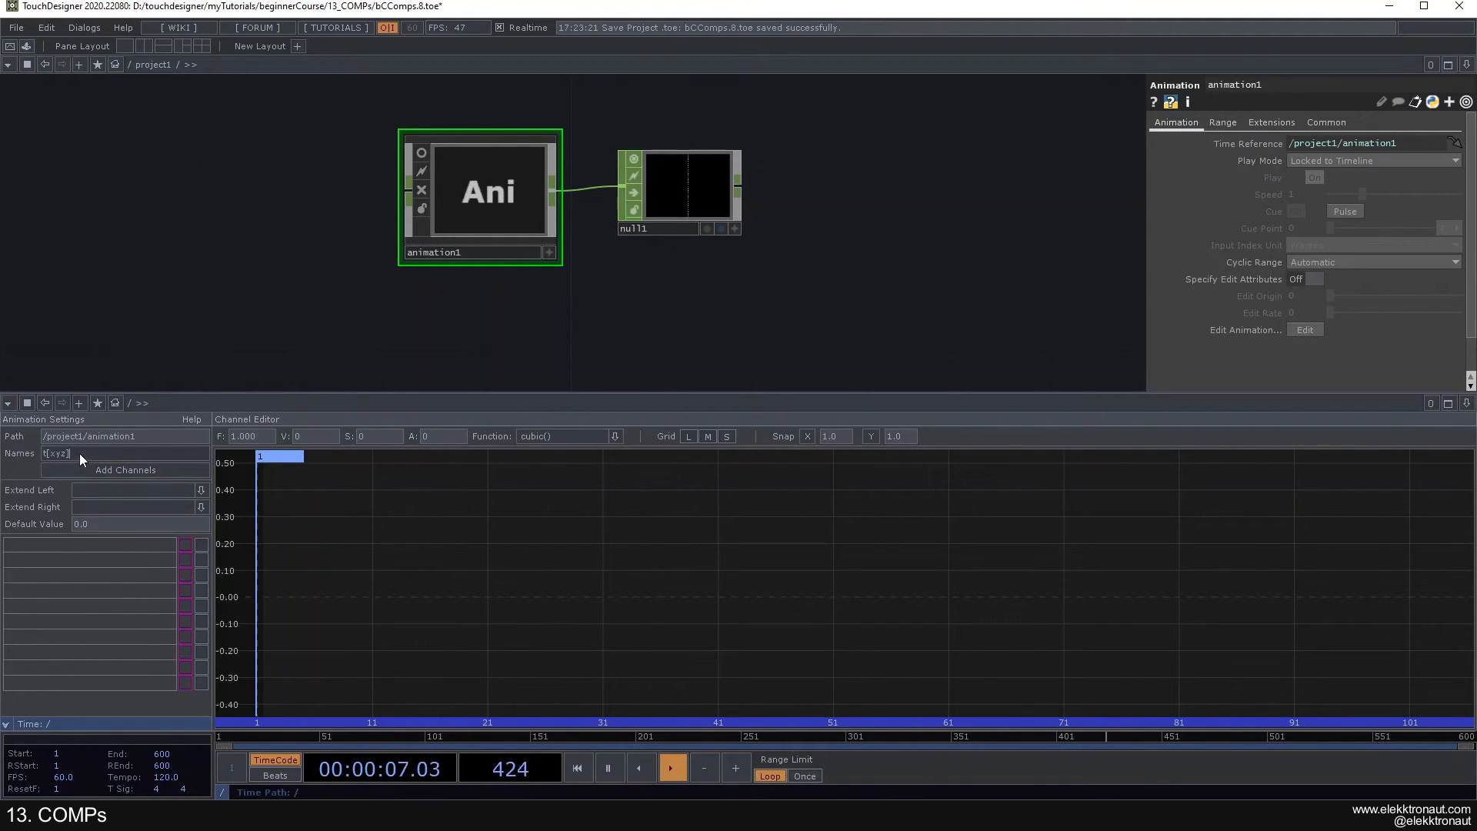
{"action": "left_click_drag", "start_coordinate": [65, 460], "coordinate": [40, 459]}
{"action": "left_click", "coordinate": [115, 453]}
{"action": "left_click", "coordinate": [132, 467]}
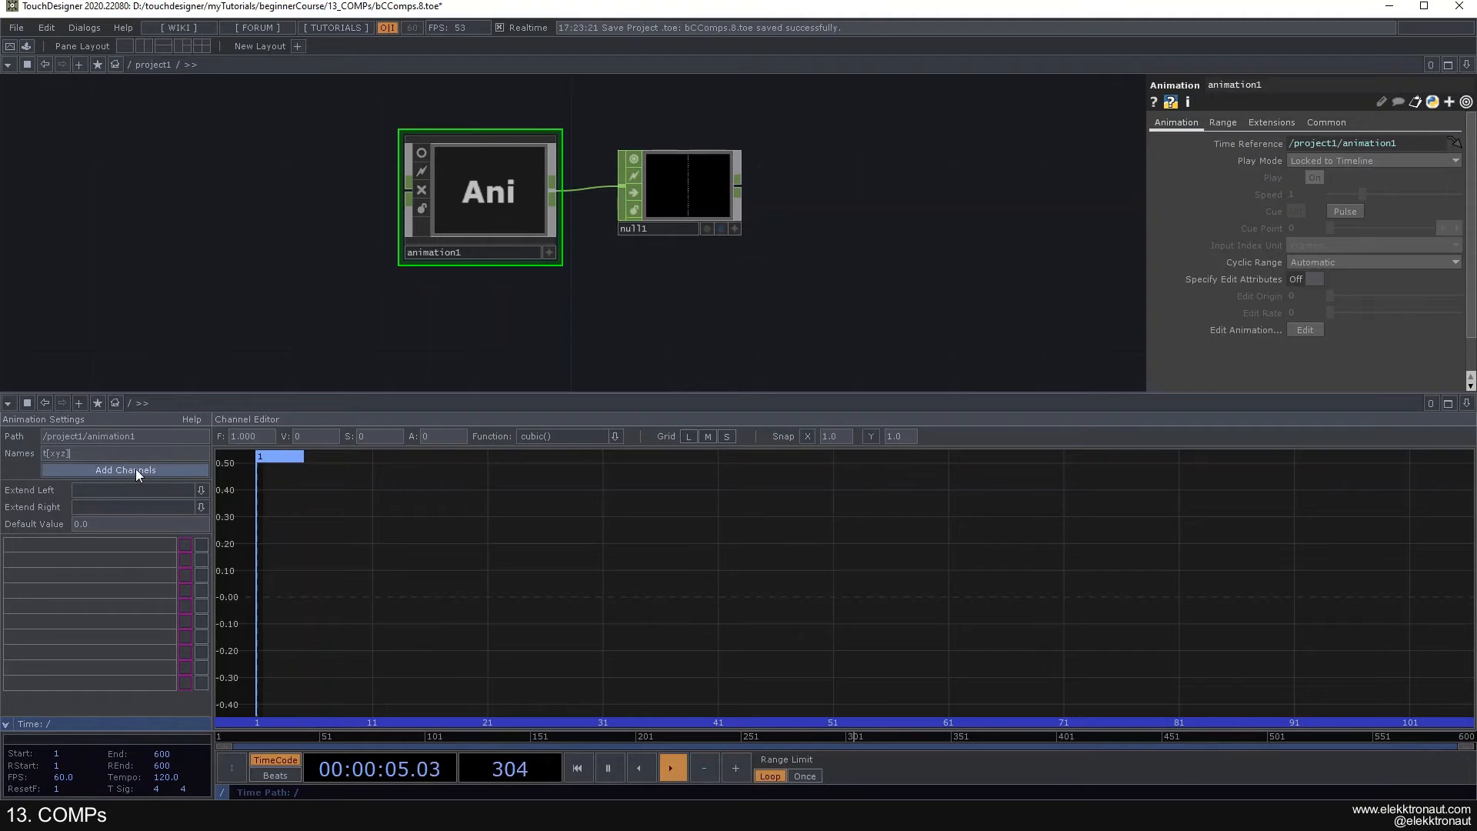
- Show the tx, ty and tz curves individually and toggle the template state of ty and tz on and off
{"action": "left_click", "coordinate": [62, 547]}
{"action": "left_click", "coordinate": [60, 562]}
{"action": "left_click", "coordinate": [54, 579]}
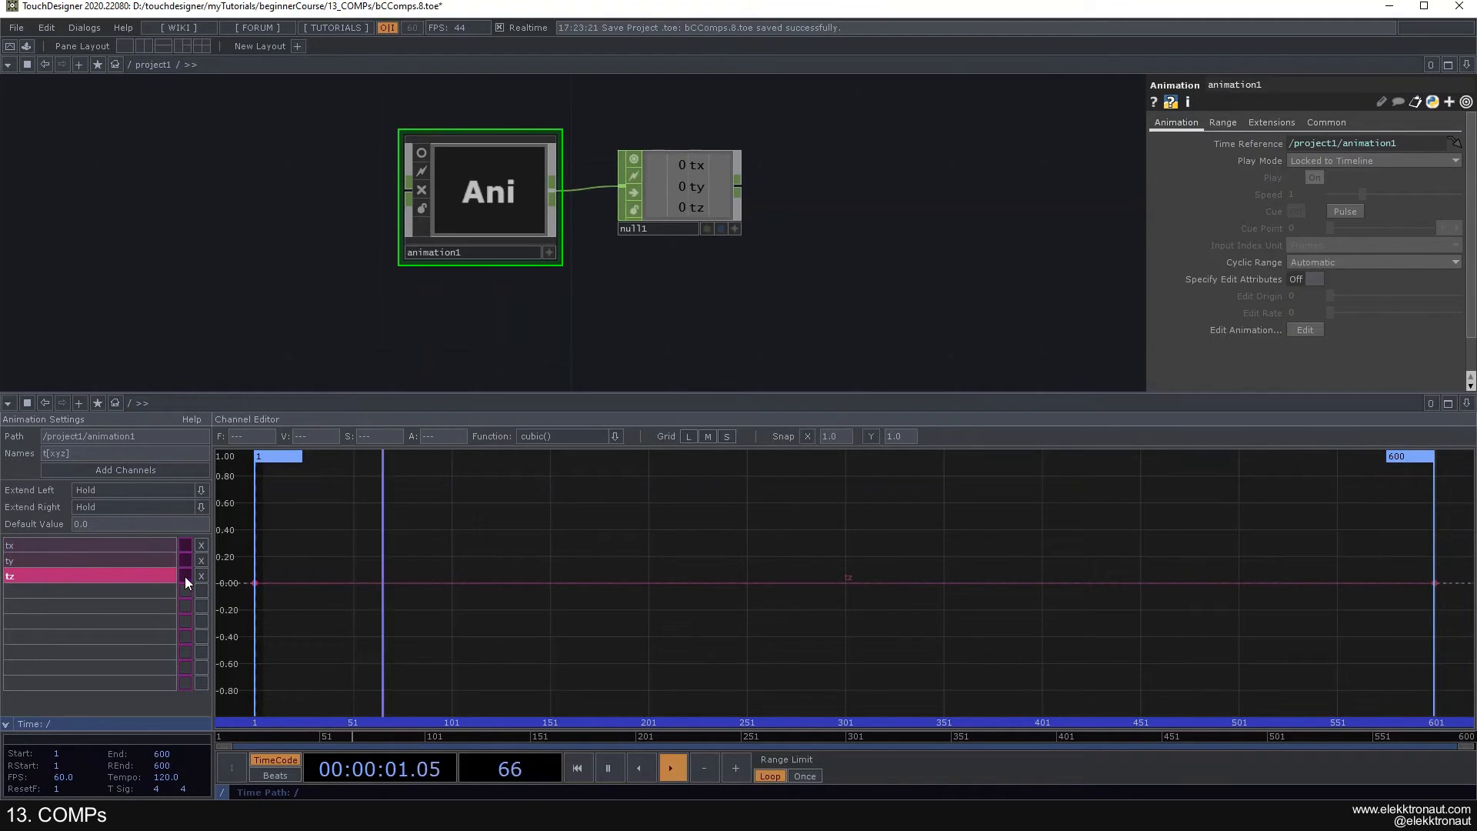
{"action": "left_click", "coordinate": [136, 565], "text": "ctrl"}
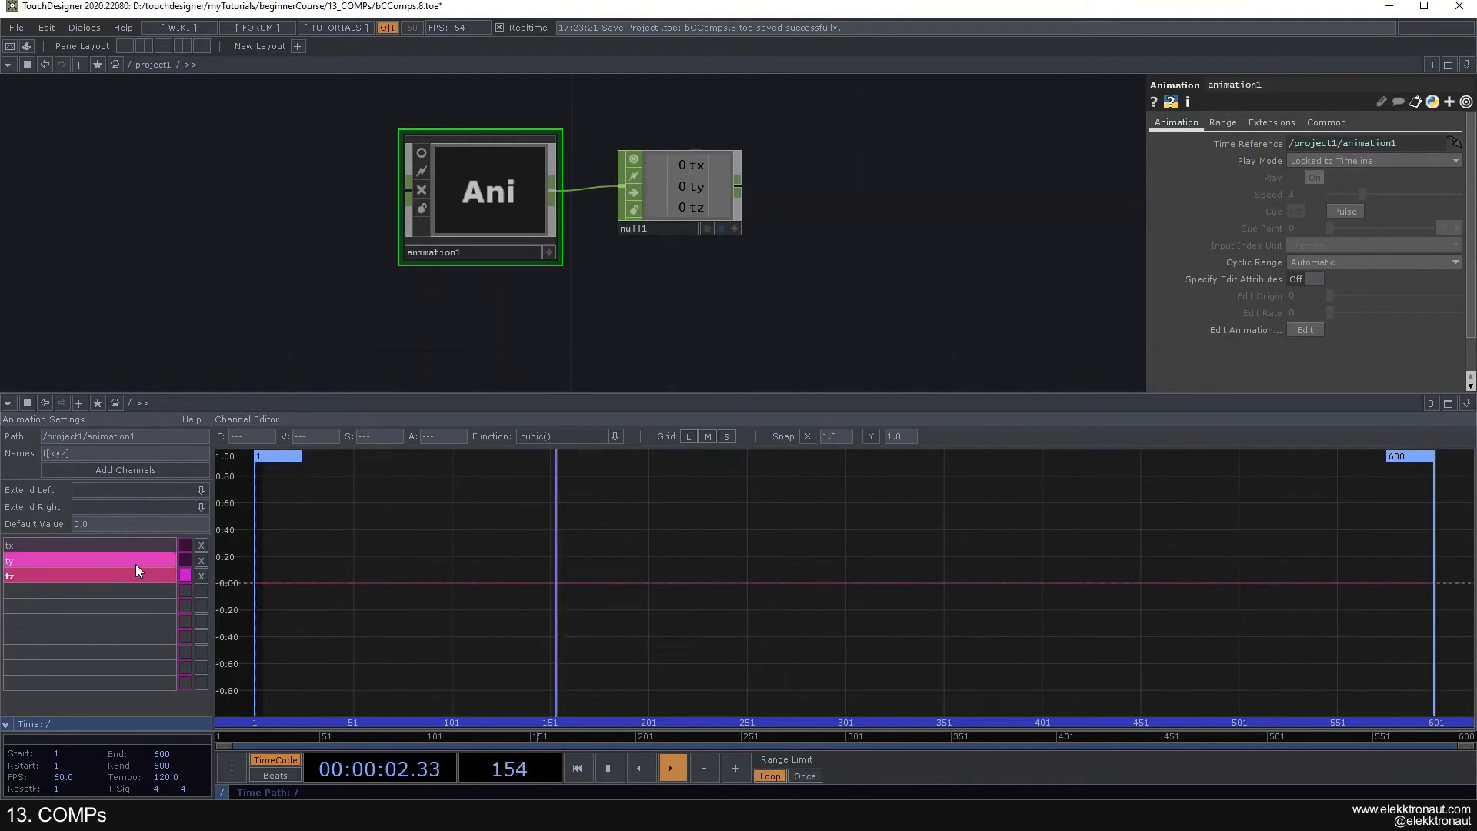
{"action": "left_click", "coordinate": [185, 577]}
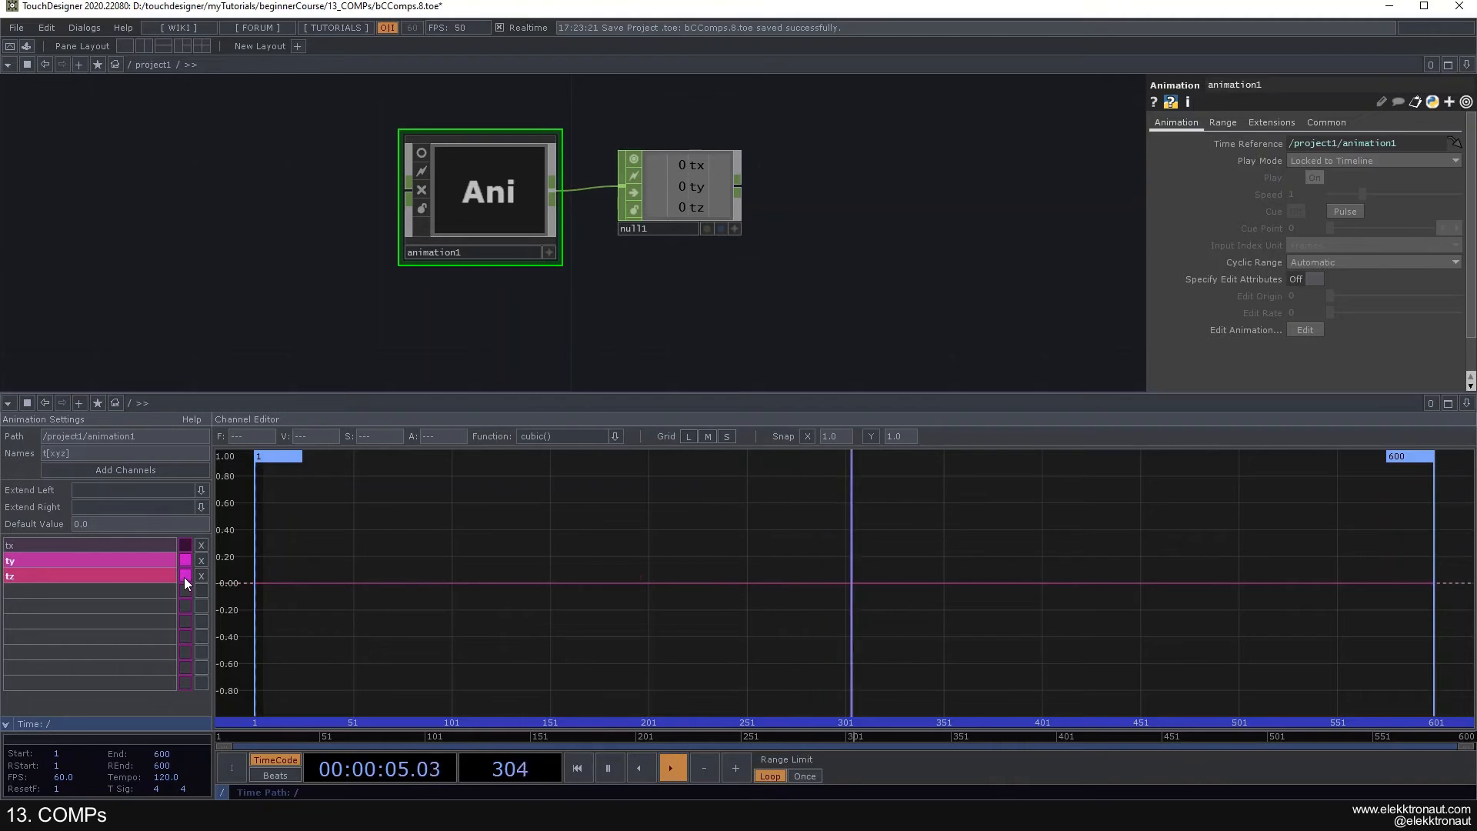
{"action": "left_click", "coordinate": [185, 577]}
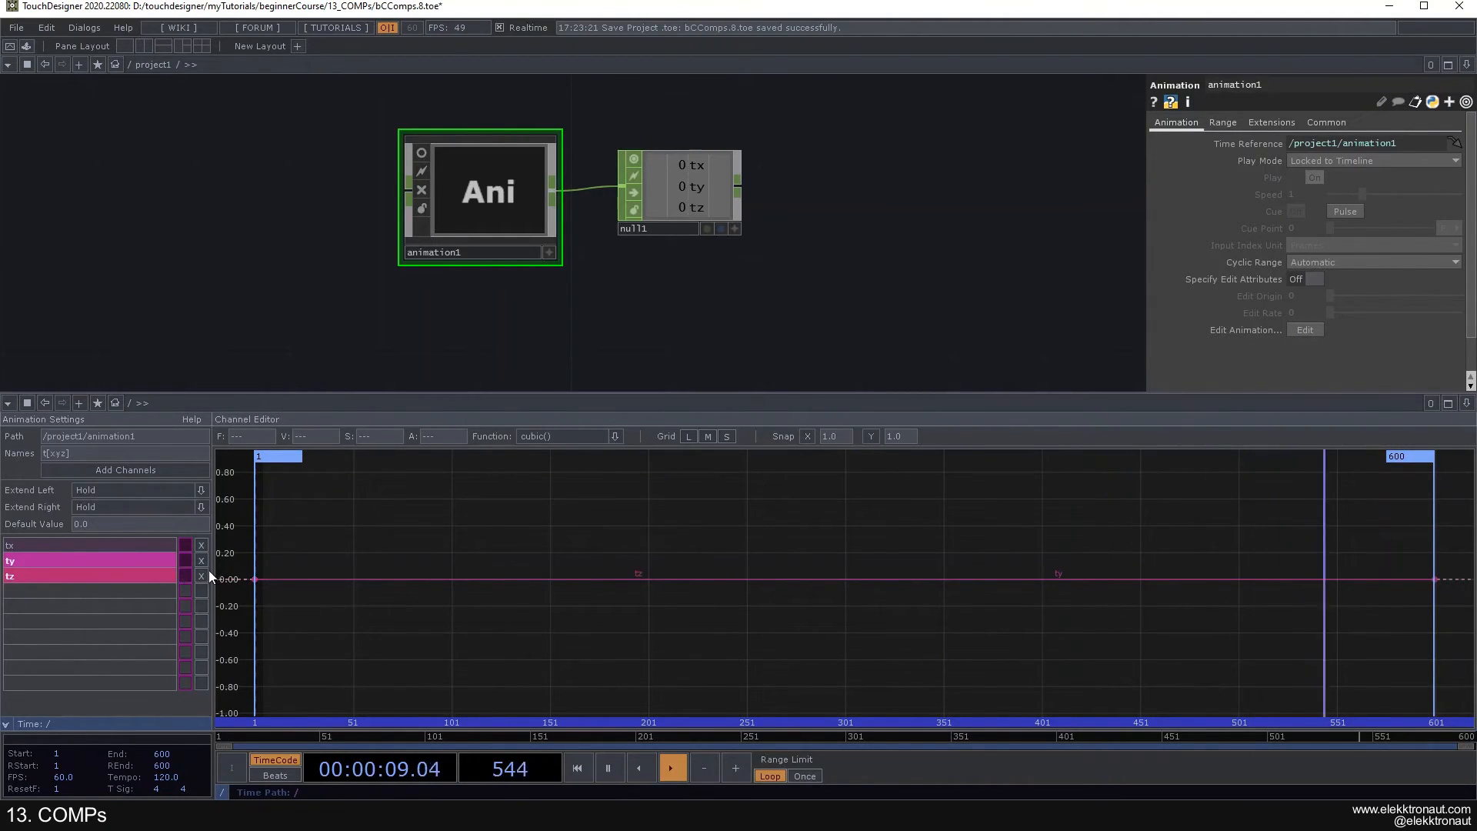
- Delete the tz and ty channels and select the remaining tx channel
{"action": "left_click", "coordinate": [201, 577]}
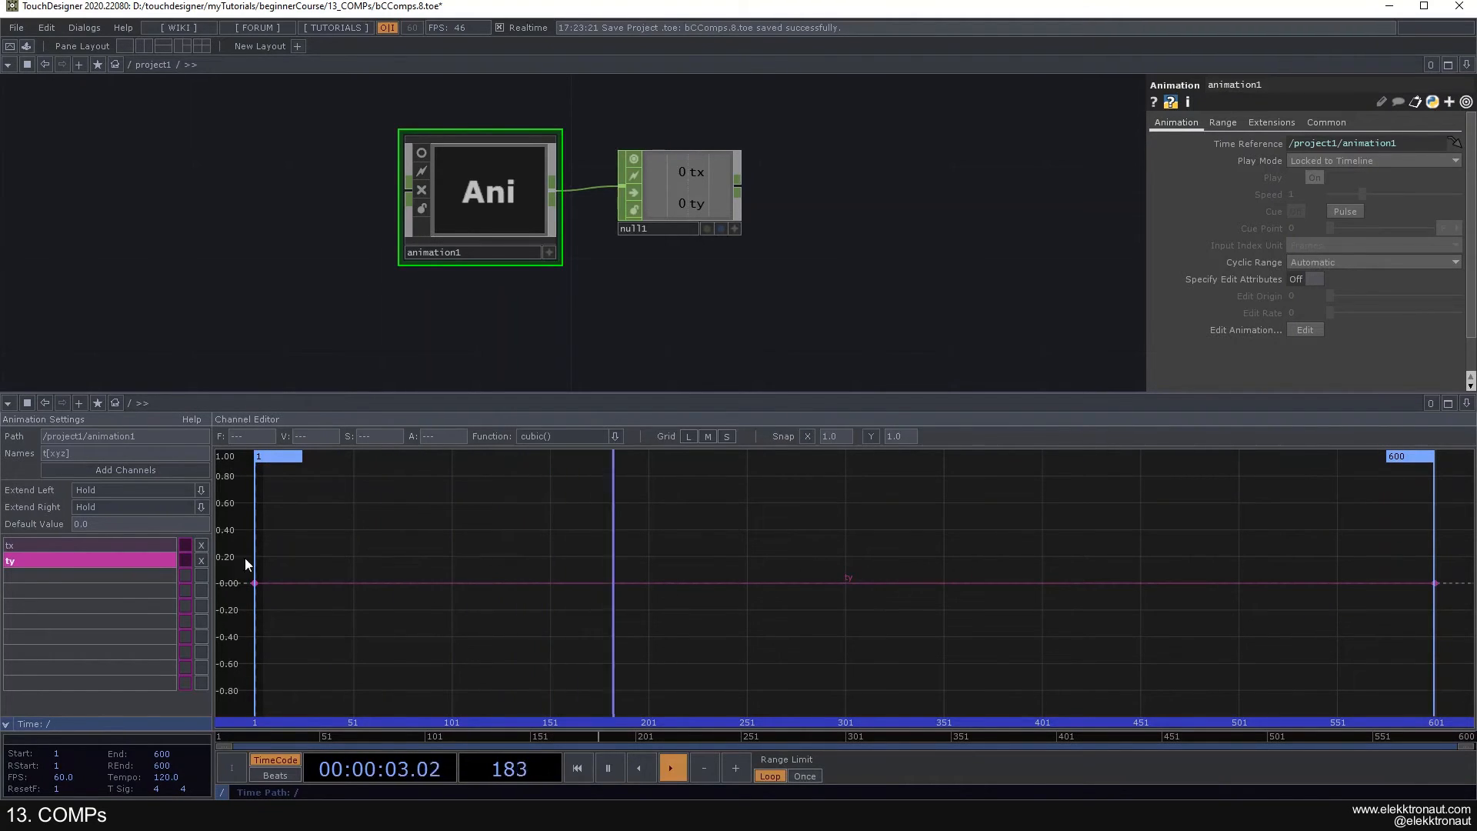
{"action": "left_click", "coordinate": [201, 561]}
{"action": "left_click", "coordinate": [126, 546]}
- Add a channel named ty to animation1 and make tx the selected channel
{"action": "left_click", "coordinate": [102, 456]}
{"action": "type", "text": "ty"}
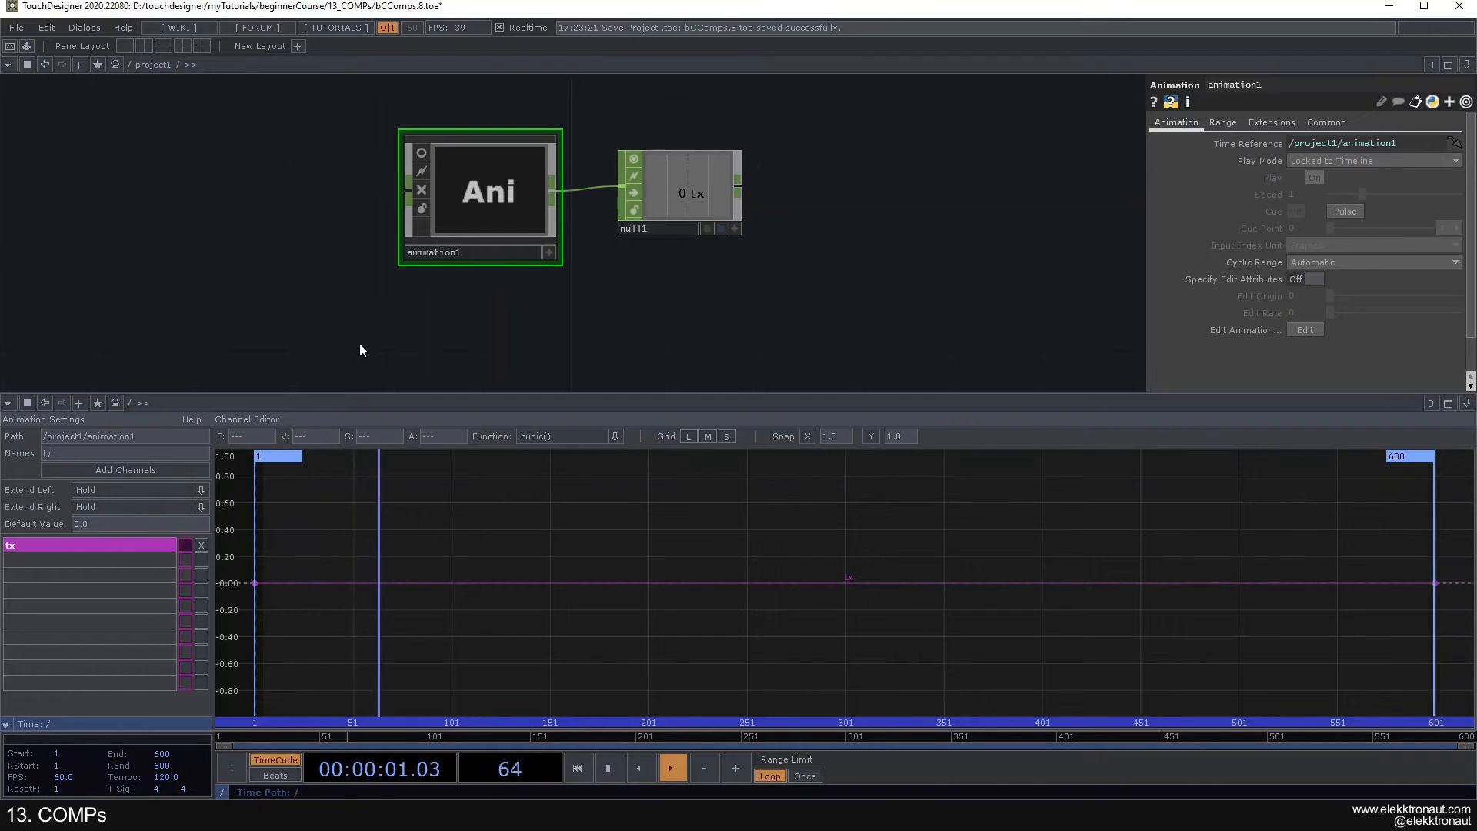
{"action": "key", "text": "ctrl+z"}
{"action": "left_click", "coordinate": [433, 511]}
{"action": "key", "text": "ctrl+z"}
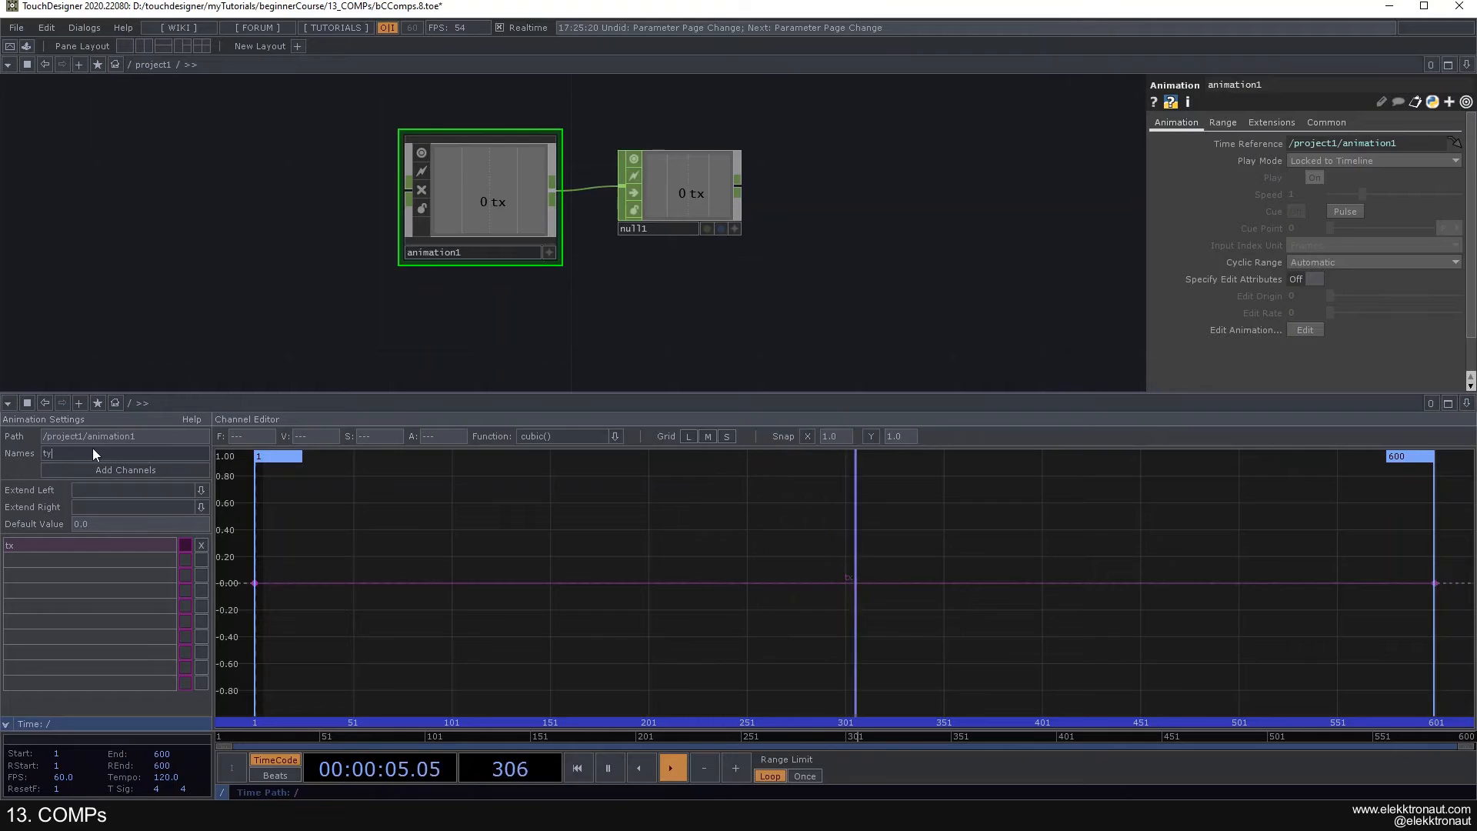
{"action": "left_click", "coordinate": [141, 472]}
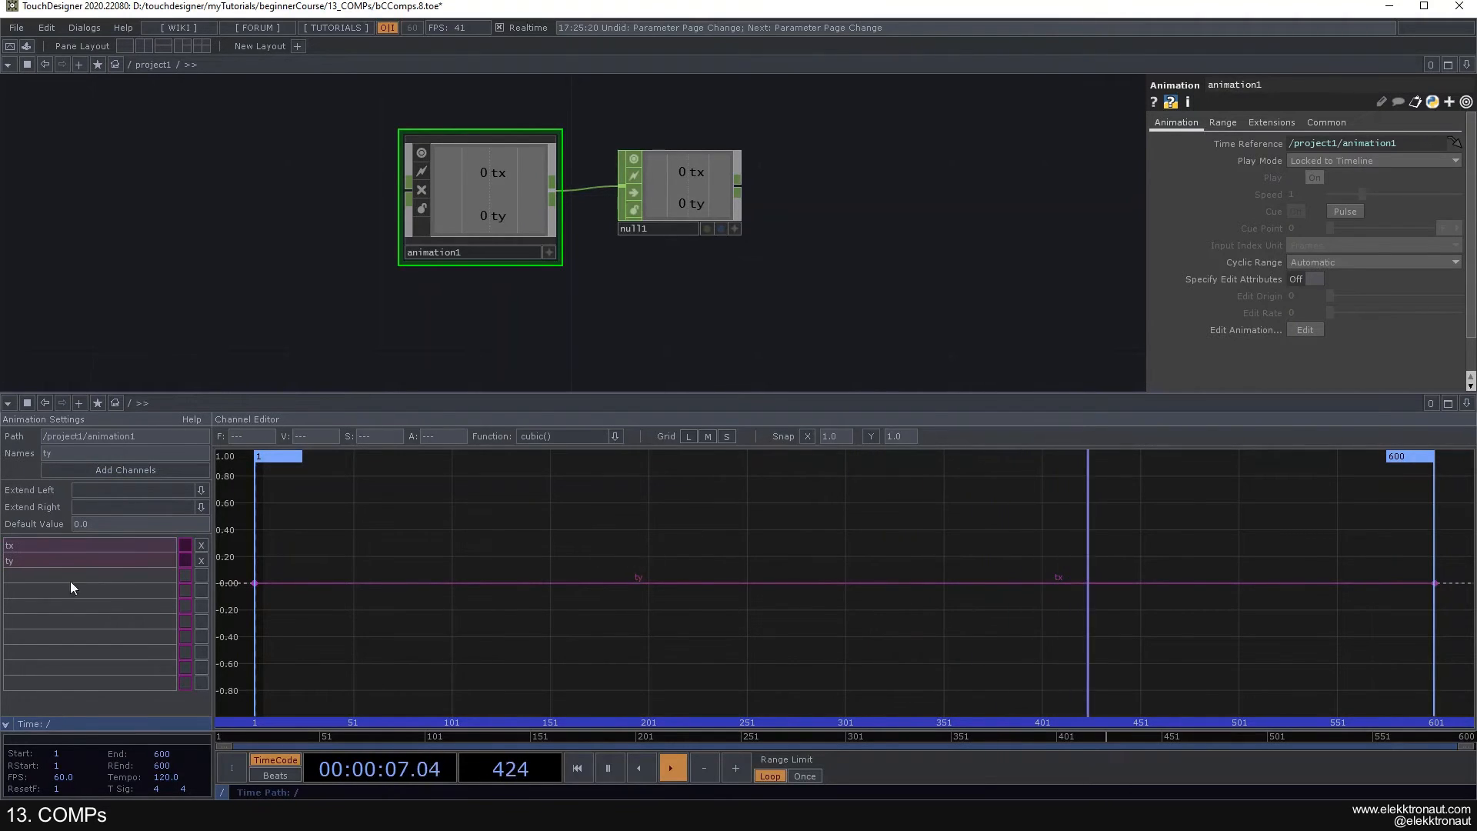
{"action": "left_click", "coordinate": [52, 565]}
{"action": "left_click", "coordinate": [71, 548]}
- Add a Circle TOP beside null1
{"action": "scroll", "coordinate": [539, 272], "scroll_direction": "down", "scroll_amount": 3}
{"action": "left_click_drag", "start_coordinate": [689, 270], "coordinate": [464, 276]}
{"action": "key", "text": "Tab"}
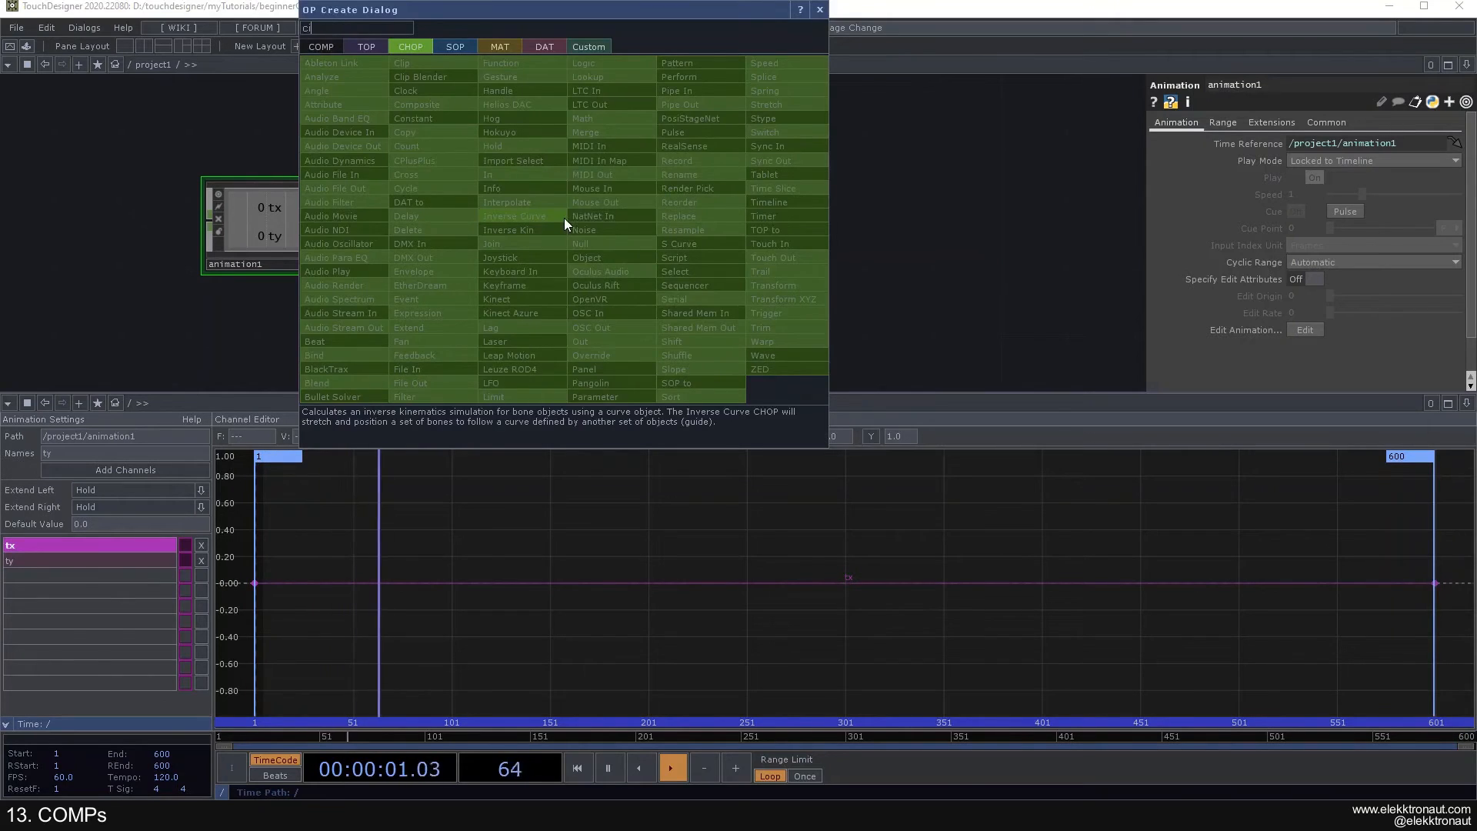
{"action": "left_click", "coordinate": [366, 46]}
{"action": "type", "text": "ci"}
{"action": "left_click", "coordinate": [375, 200]}
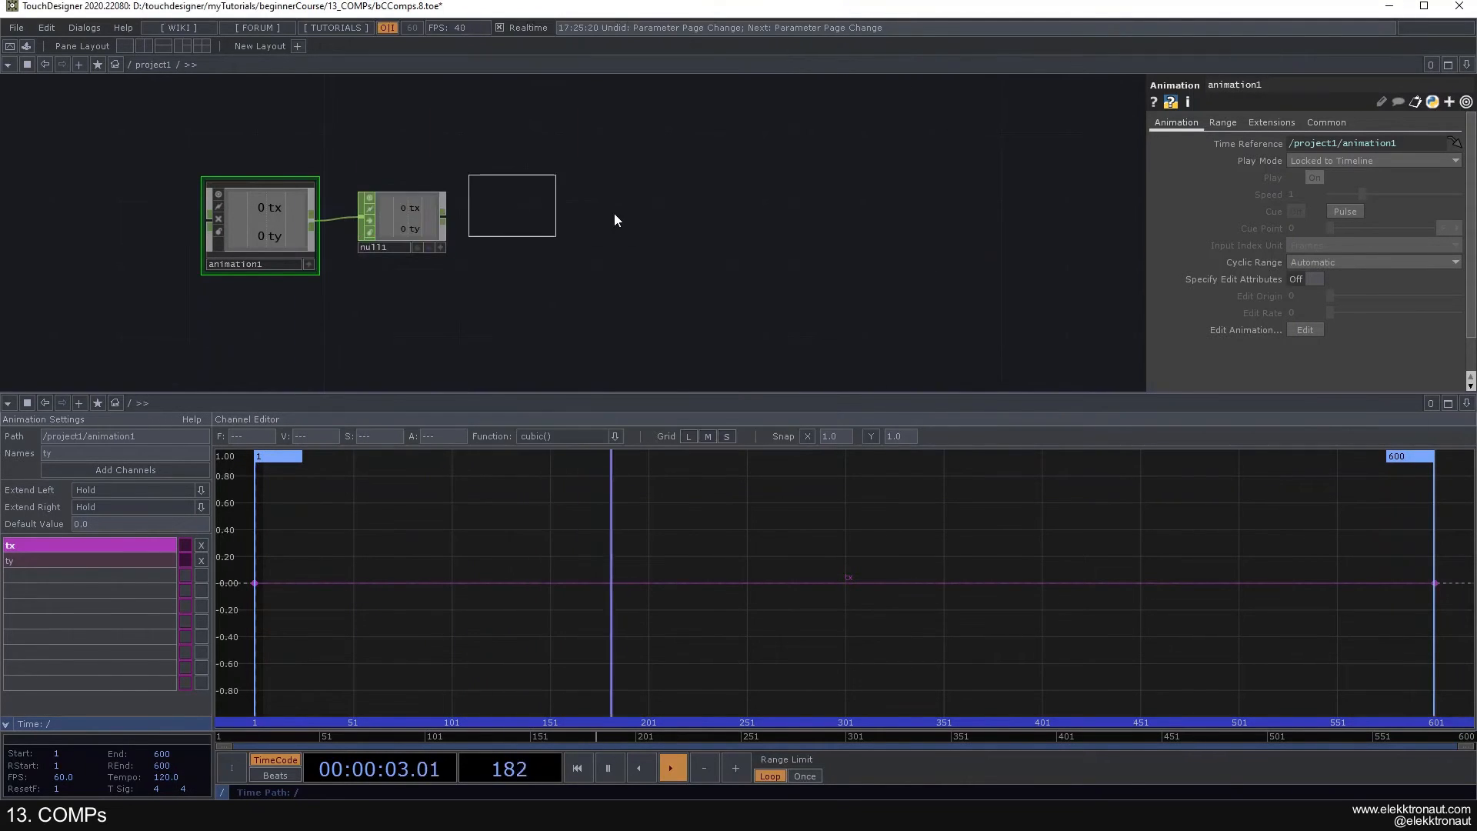
{"action": "left_click", "coordinate": [650, 215]}
- Change circle1's resolution to a widescreen preset
{"action": "left_click", "coordinate": [1277, 125]}
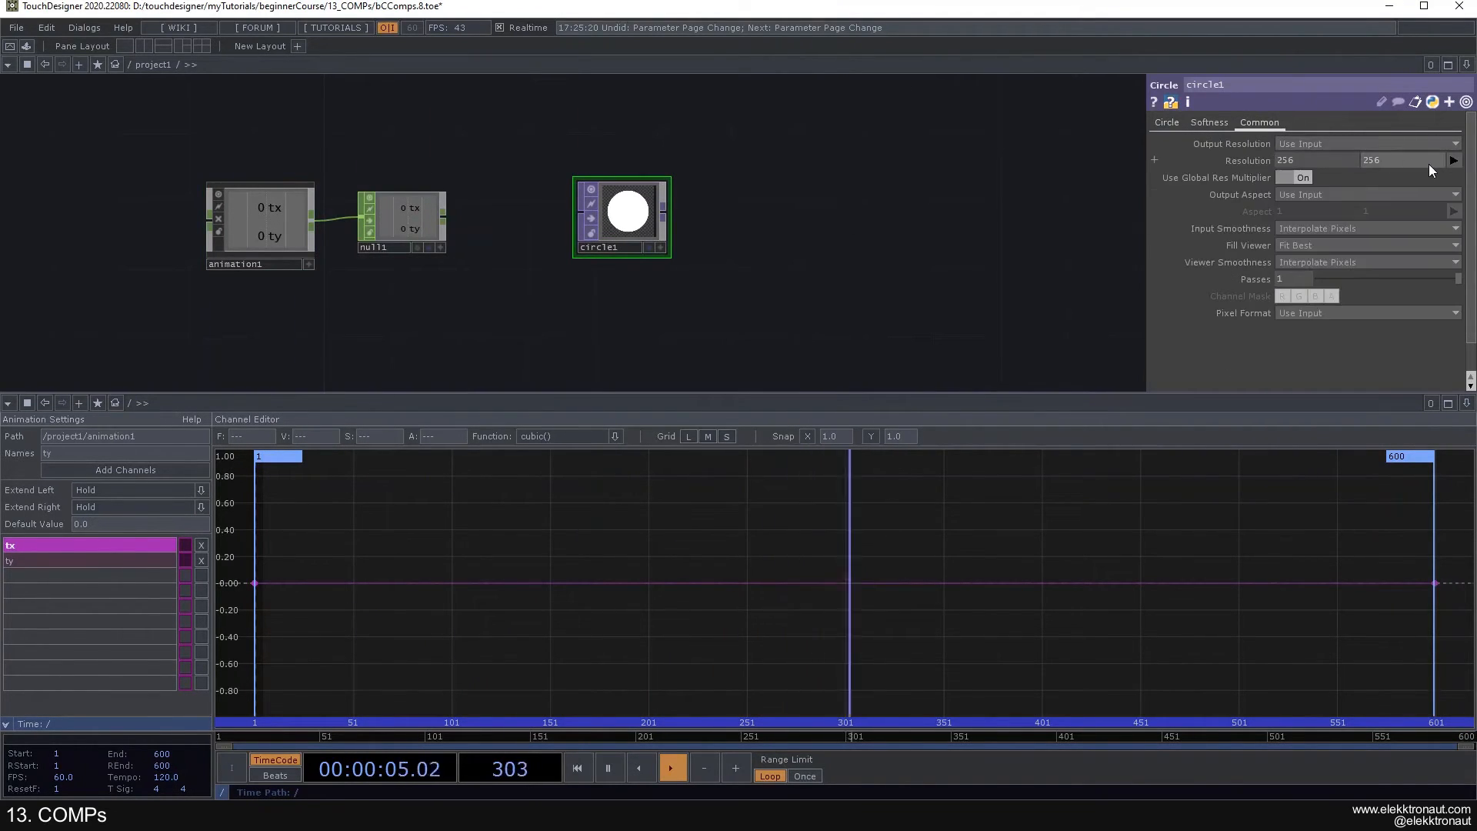
{"action": "left_click", "coordinate": [1454, 160]}
{"action": "left_click", "coordinate": [1442, 238]}
- Set both radius values of circle1 to 0.1
{"action": "left_click", "coordinate": [1170, 123]}
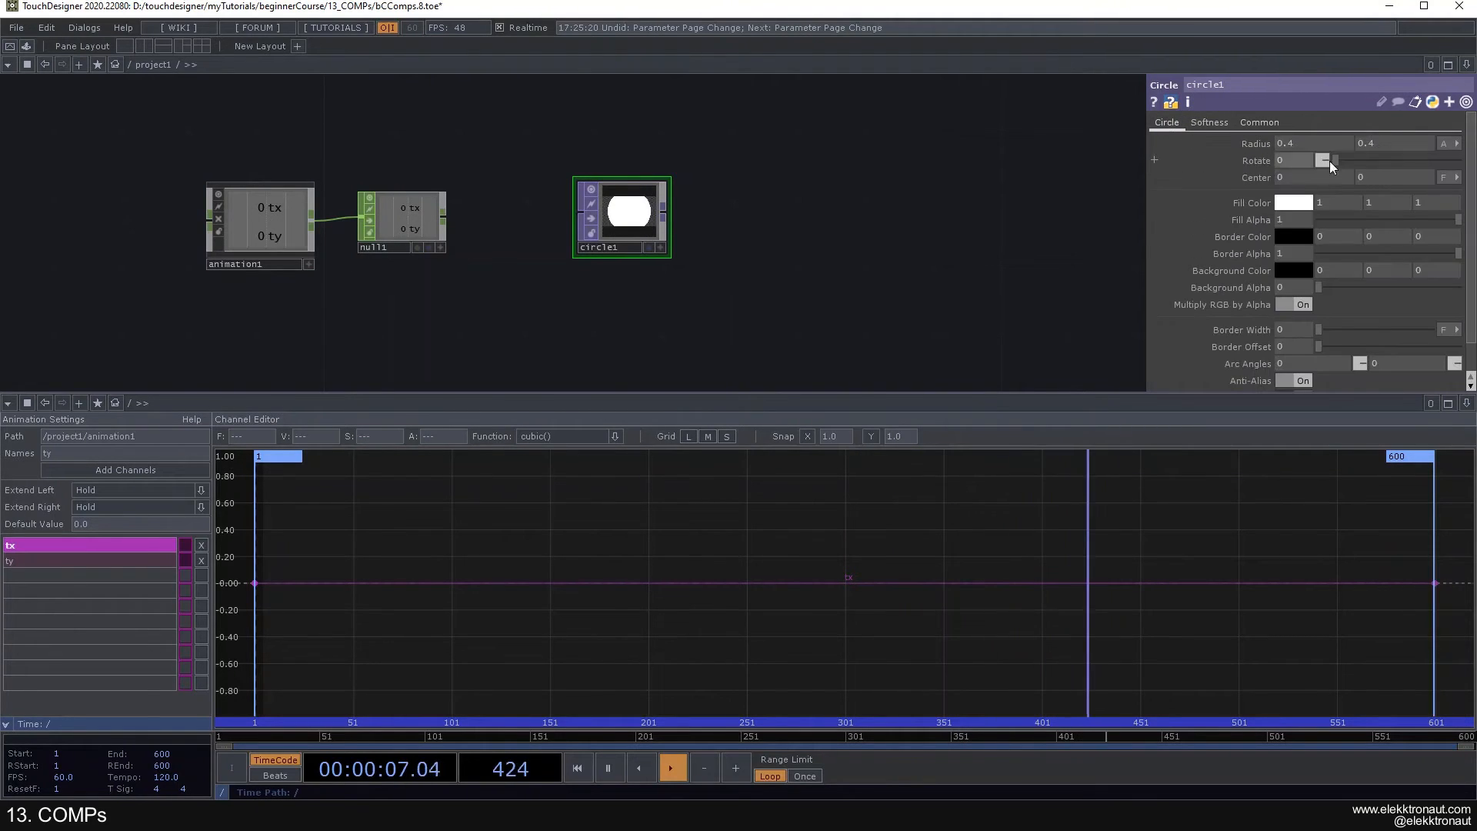
{"action": "type", "text": "1"}
{"action": "left_click_drag", "start_coordinate": [1386, 141], "coordinate": [1368, 143]}
{"action": "type", "text": "1"}
{"action": "key", "text": "Return"}
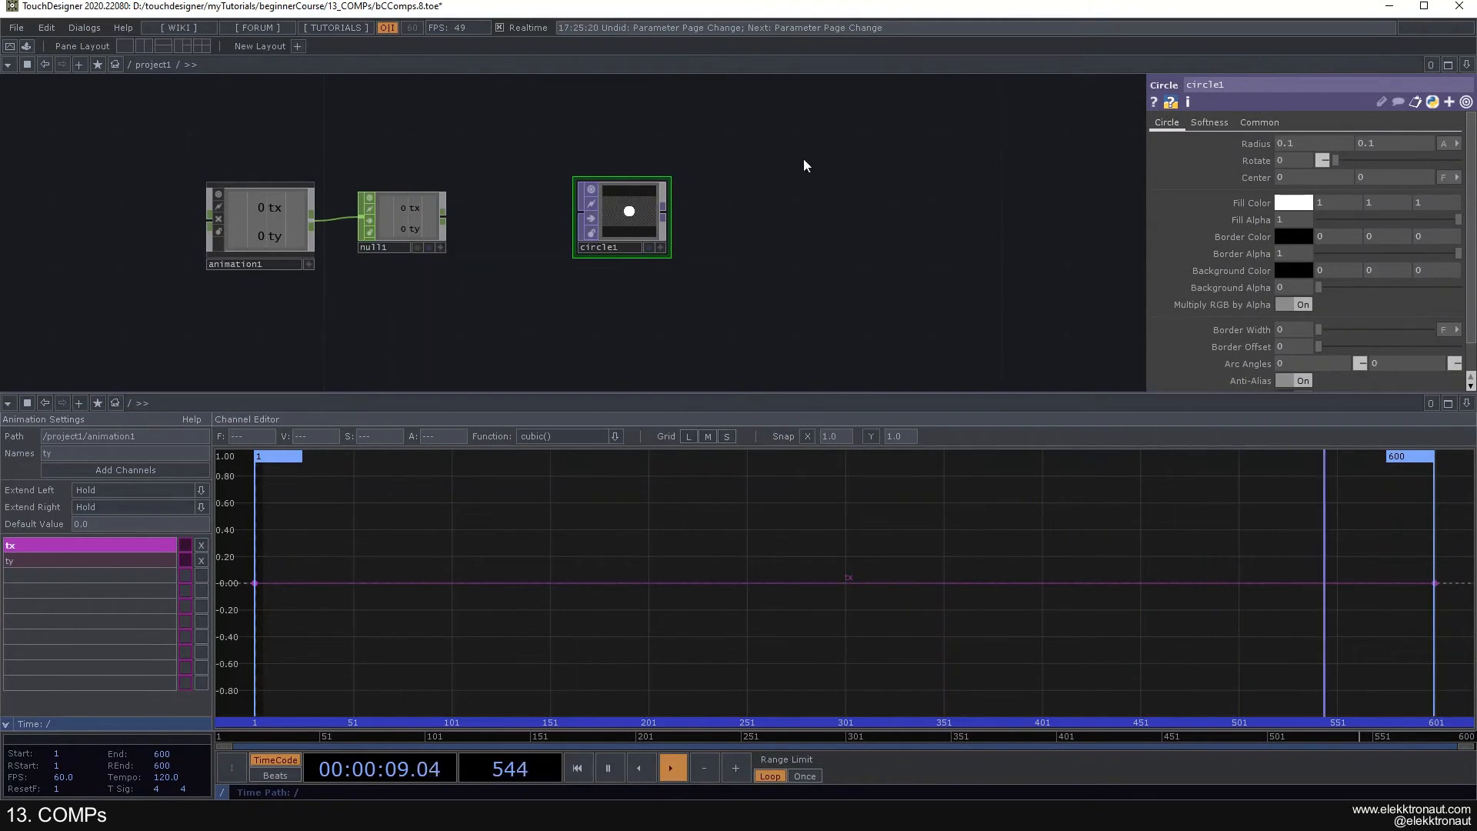
{"action": "left_click_drag", "start_coordinate": [501, 132], "coordinate": [672, 162]}
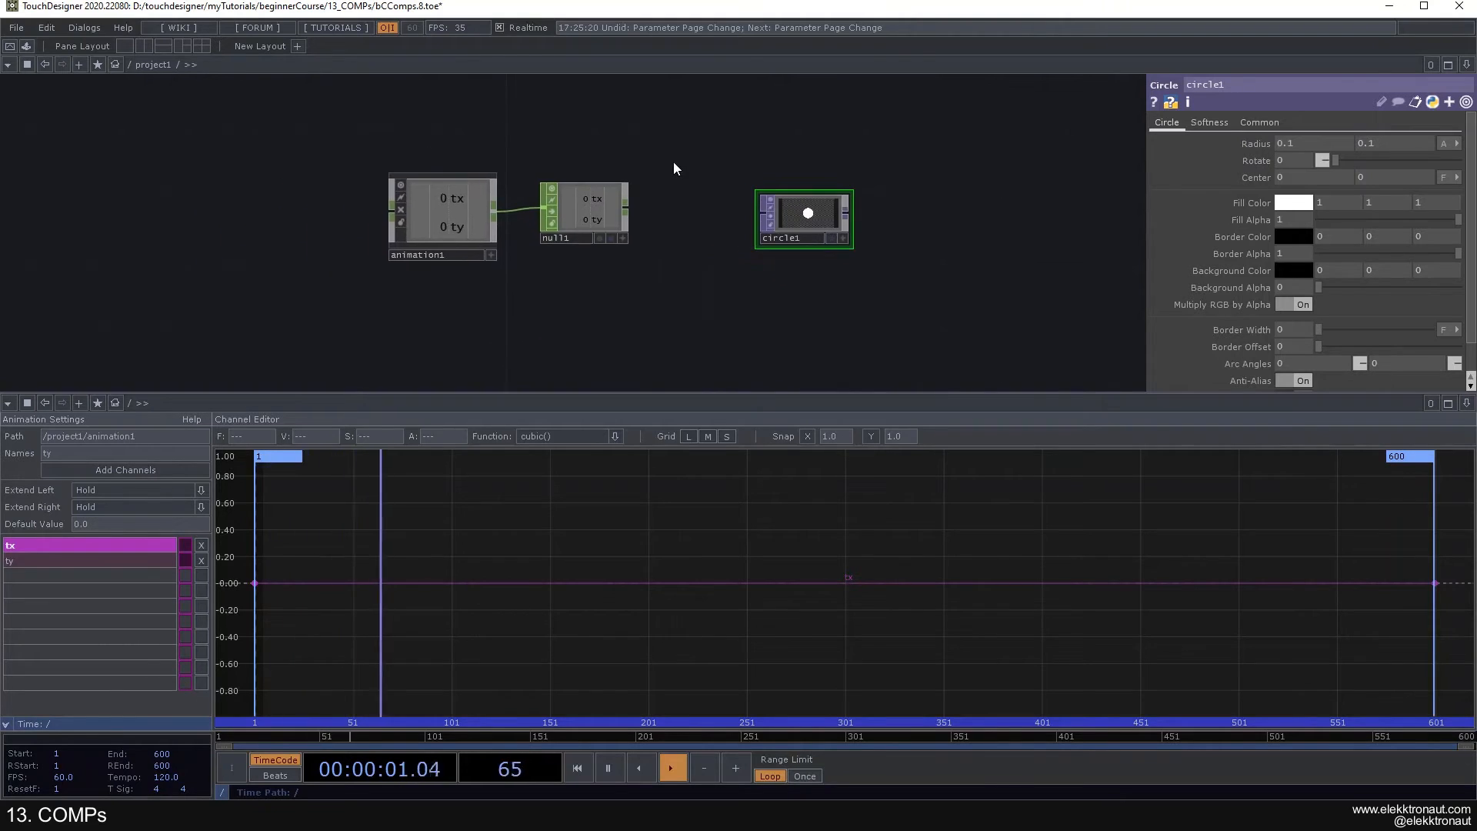
{"action": "scroll", "coordinate": [673, 161], "scroll_direction": "up", "scroll_amount": 3}
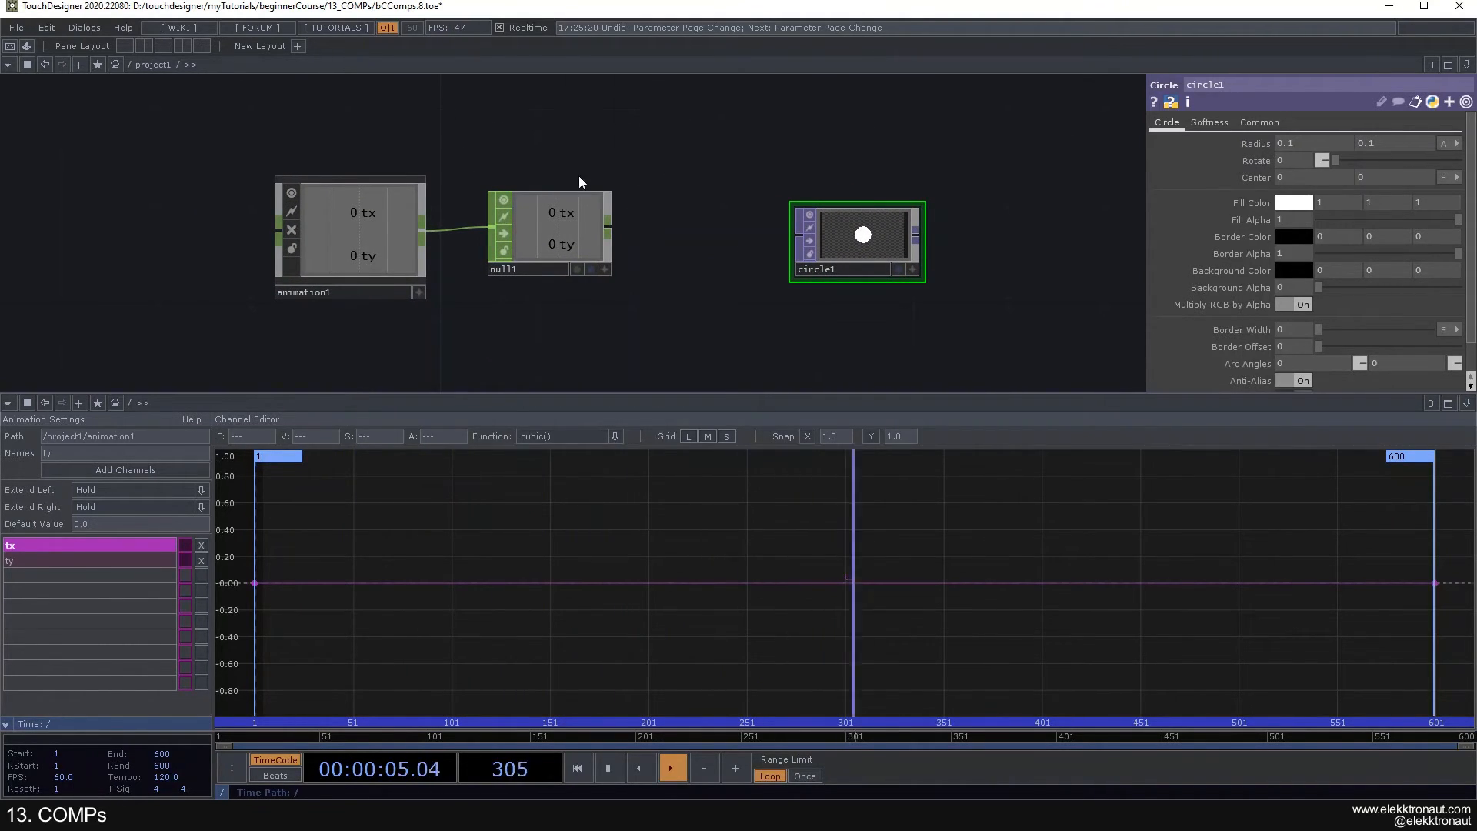
- Export null1's tx and ty channels to the X and Y Center parameters of circle1
{"action": "scroll", "coordinate": [862, 238], "scroll_direction": "up", "scroll_amount": 1}
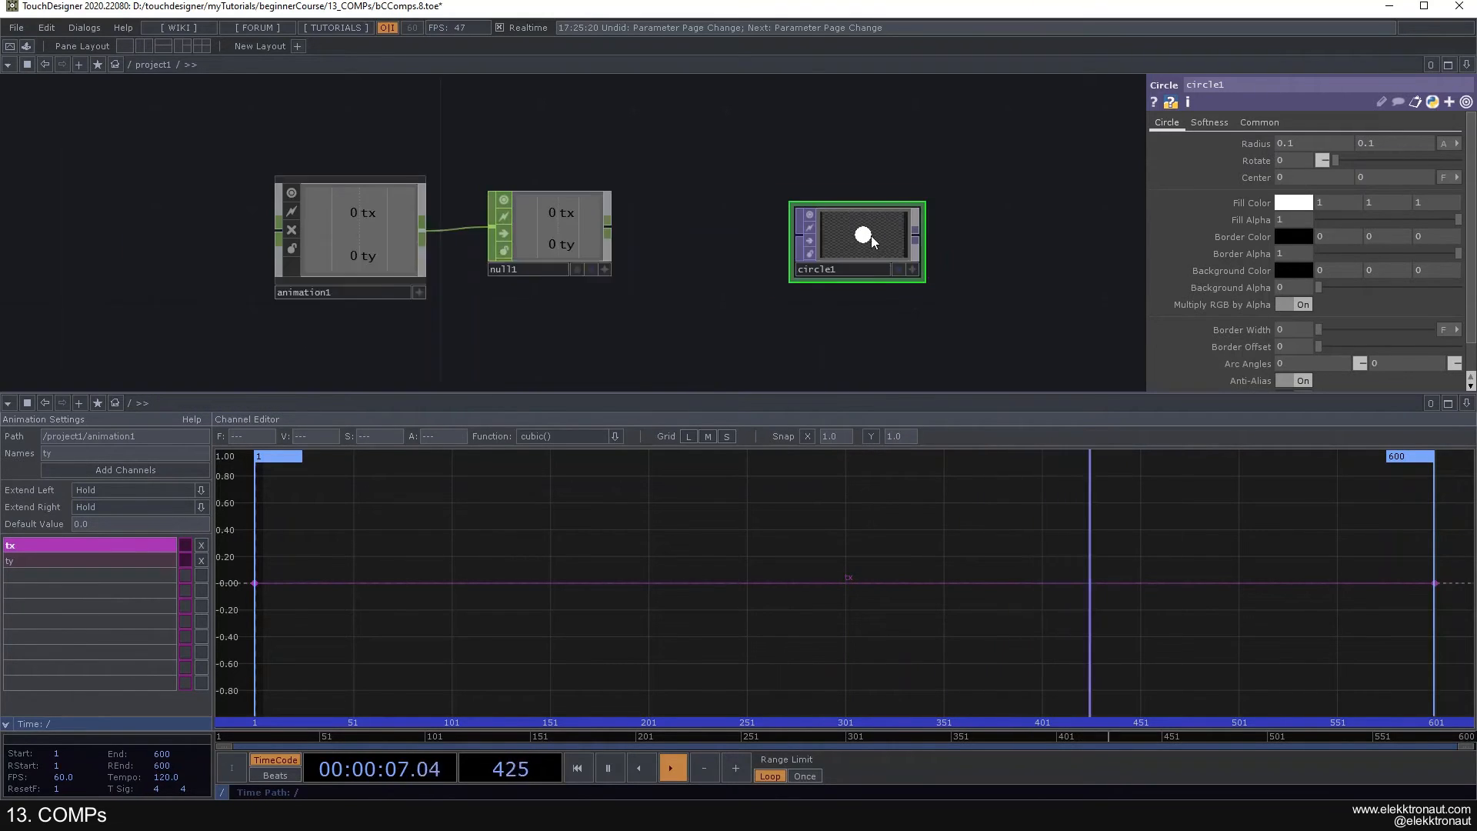
{"action": "scroll", "coordinate": [869, 233], "scroll_direction": "down", "scroll_amount": 1}
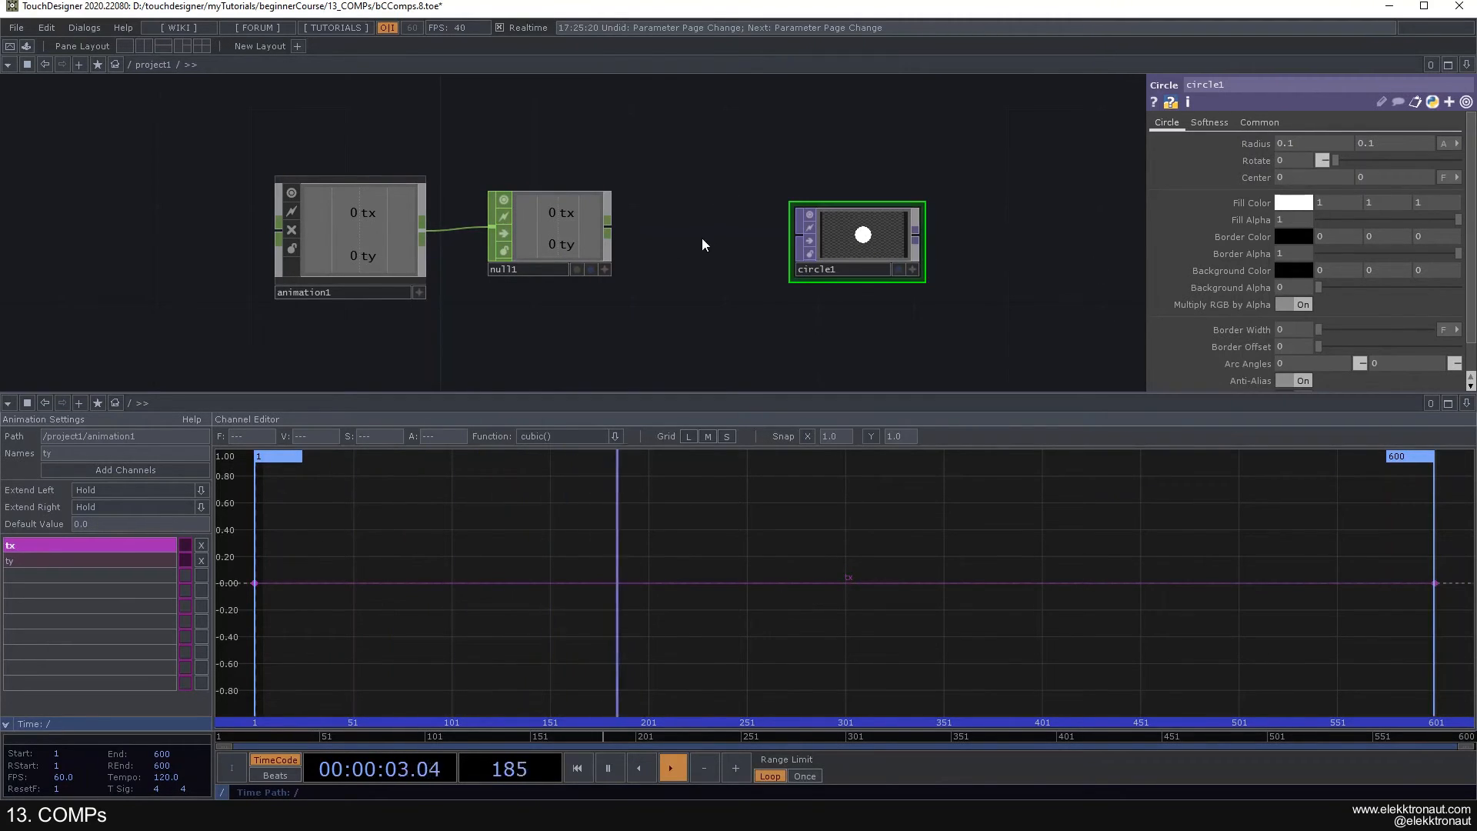
{"action": "left_click", "coordinate": [604, 270]}
{"action": "left_click_drag", "start_coordinate": [544, 217], "coordinate": [1277, 144]}
{"action": "left_click", "coordinate": [1276, 147]}
{"action": "key", "text": "ctrl+z"}
{"action": "left_click_drag", "start_coordinate": [560, 233], "coordinate": [1307, 178]}
{"action": "left_click", "coordinate": [1305, 178]}
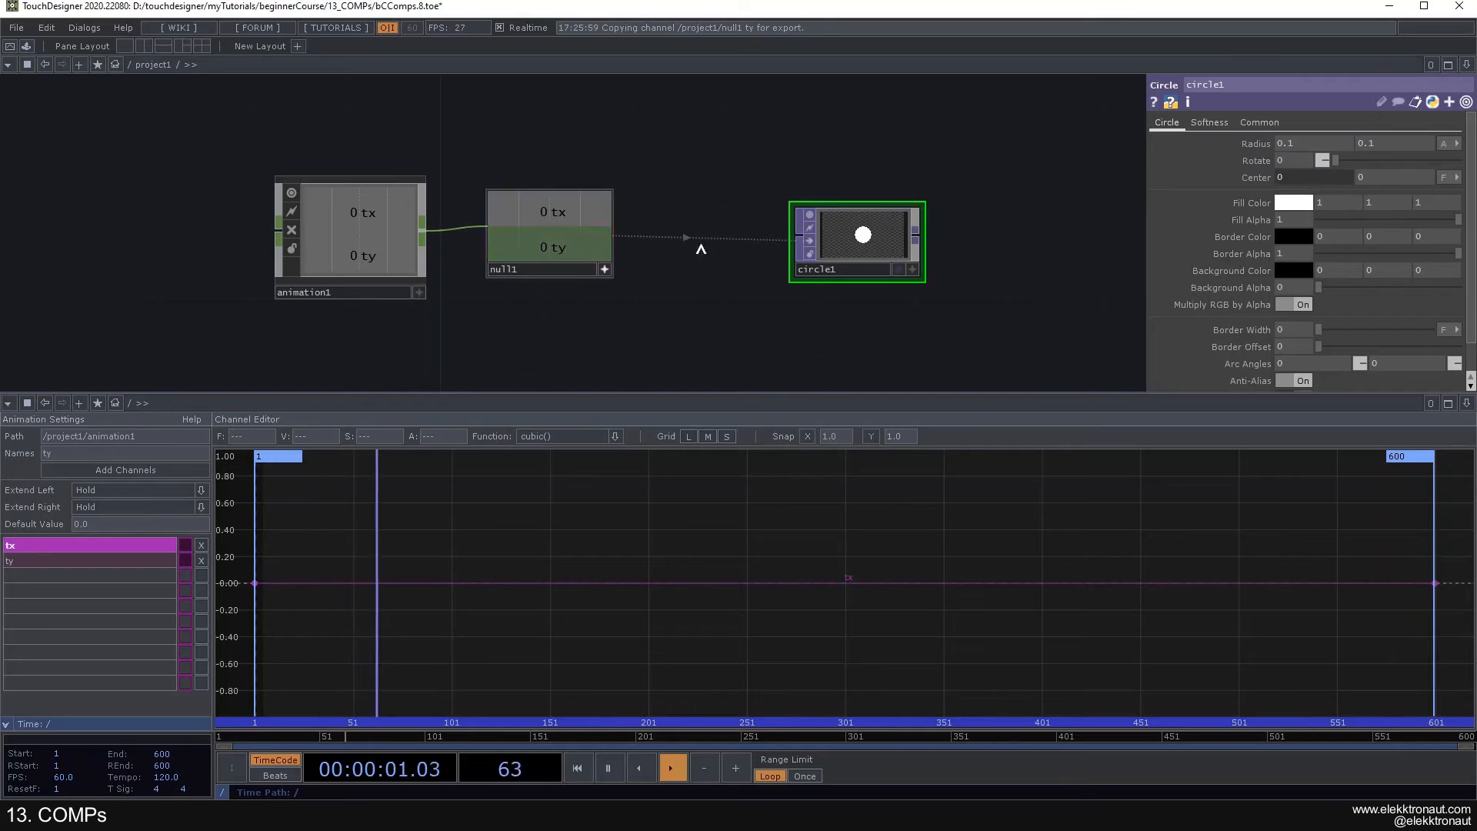
{"action": "left_click", "coordinate": [604, 270]}
{"action": "left_click_drag", "start_coordinate": [569, 327], "coordinate": [555, 309]}
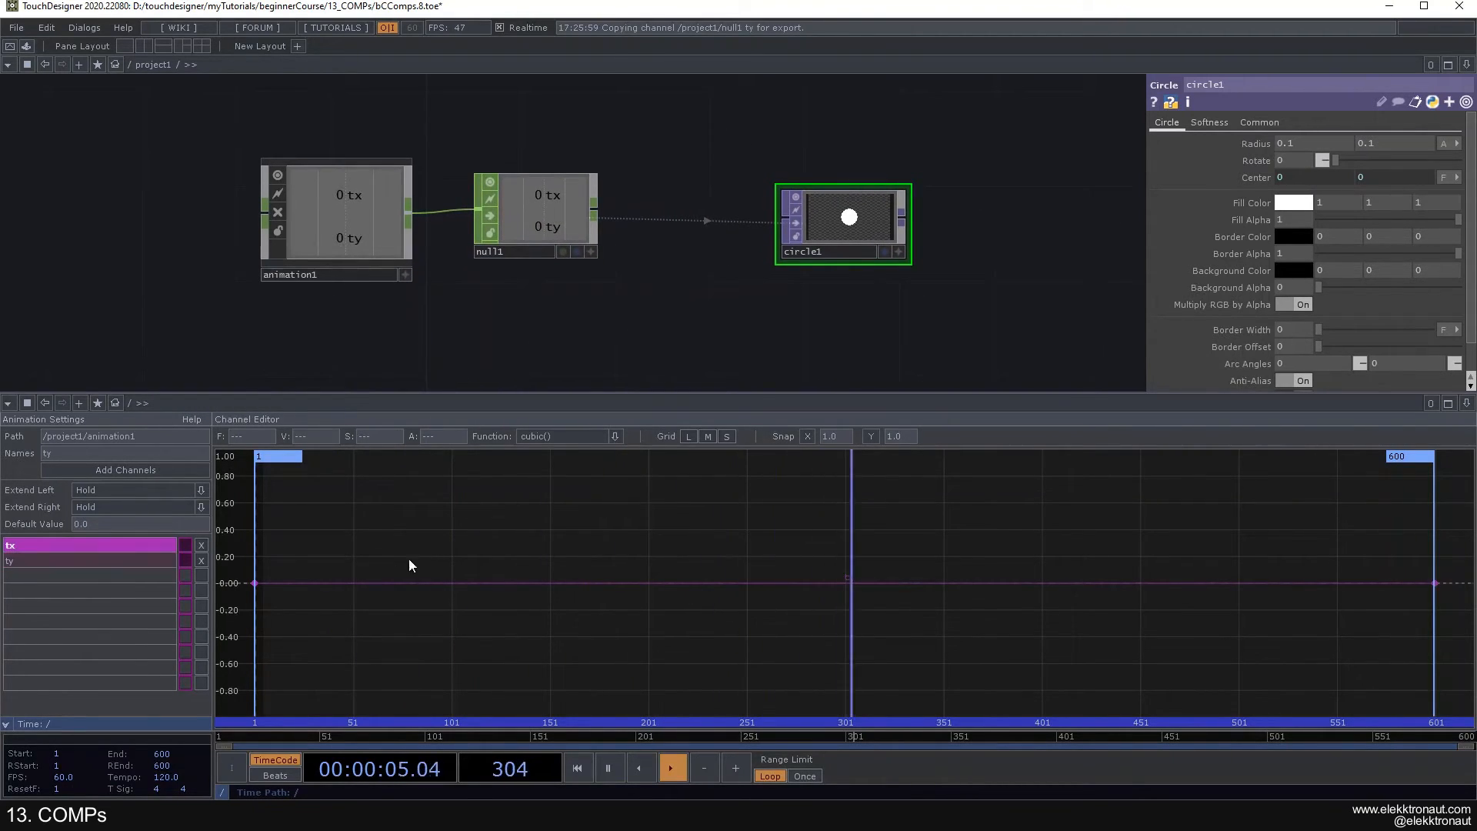
- Raise the first tx keyframe to a value of about 0.53 and lower the last one to about -0.53
{"action": "left_click_drag", "start_coordinate": [260, 584], "coordinate": [256, 510]}
{"action": "left_click_drag", "start_coordinate": [1436, 584], "coordinate": [1435, 653]}
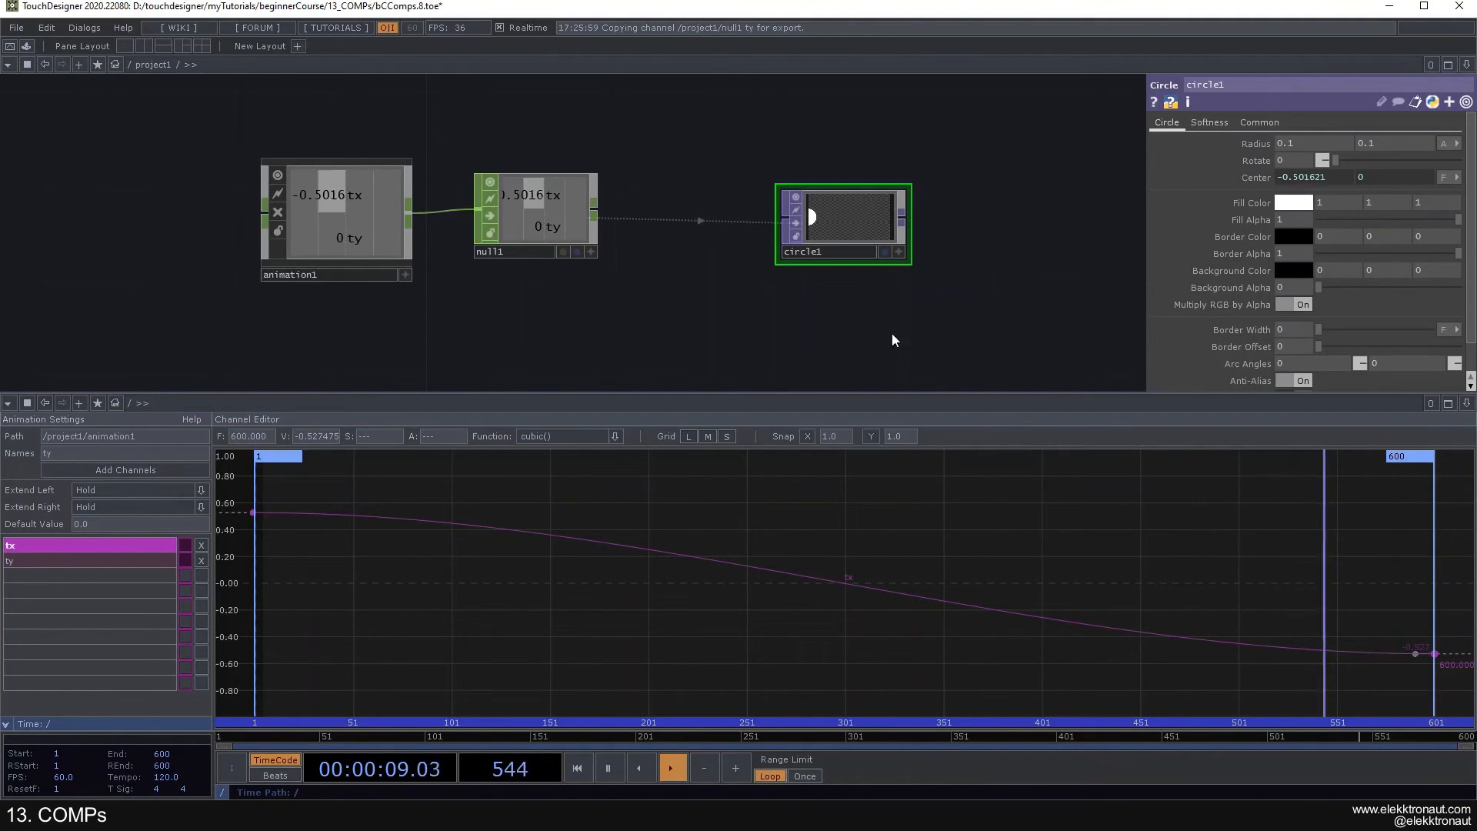
- Set the first tx keyframe to frame 0 and value 1
{"action": "left_click", "coordinate": [252, 512]}
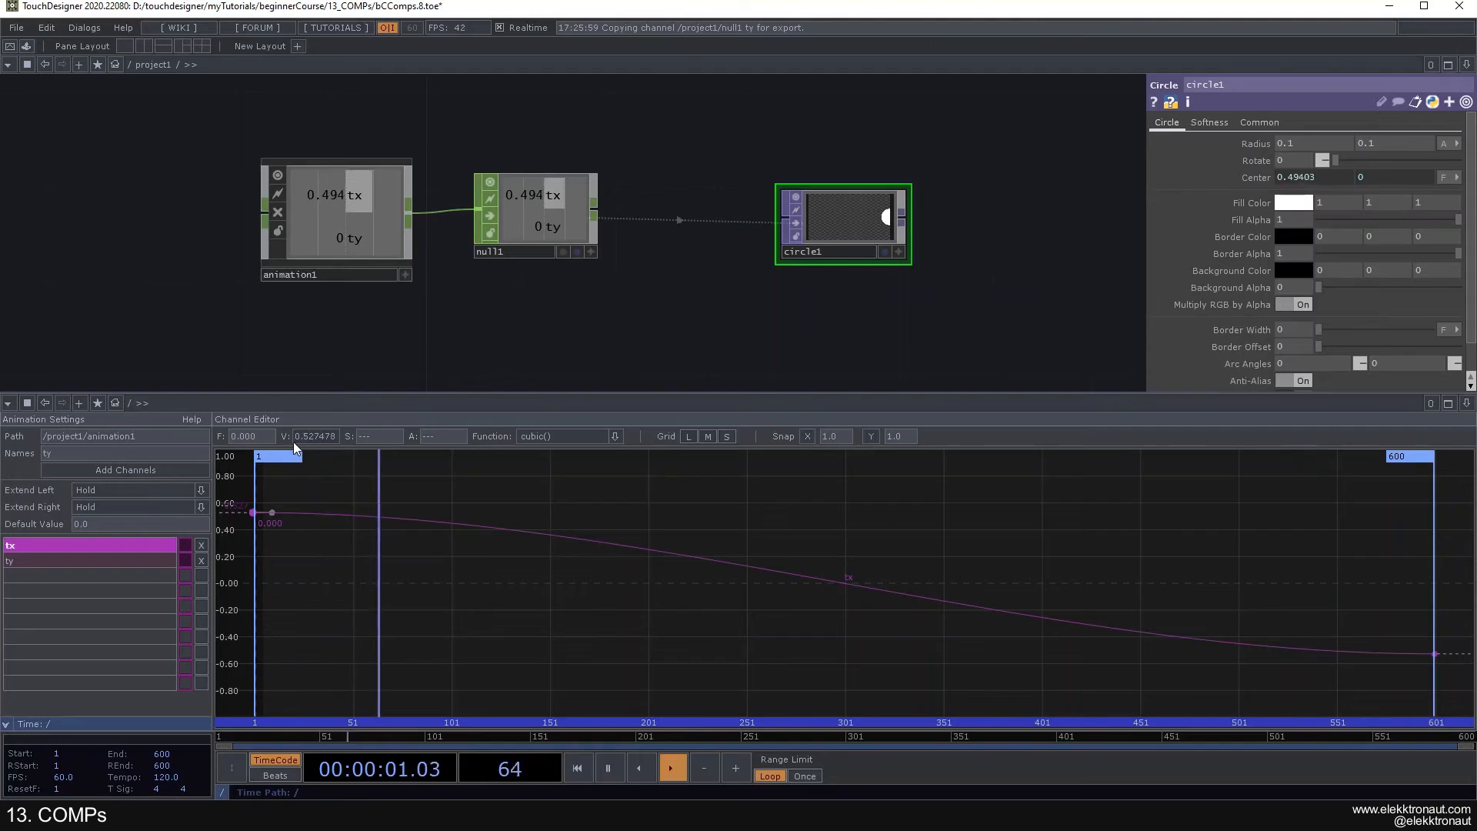
{"action": "left_click_drag", "start_coordinate": [256, 512], "coordinate": [292, 514]}
{"action": "left_click", "coordinate": [244, 437]}
{"action": "type", "text": "0"}
{"action": "key", "text": "Return"}
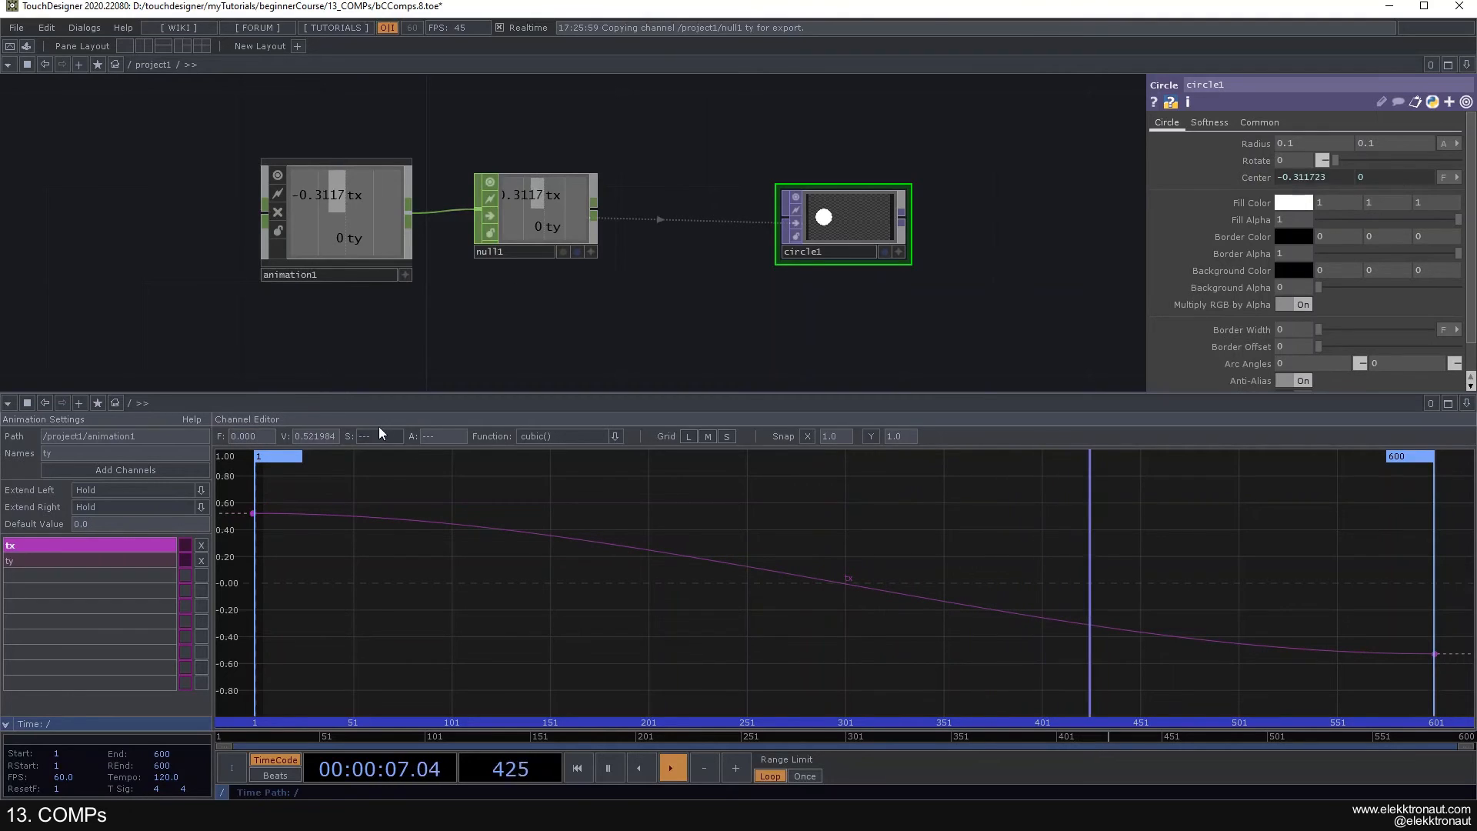
{"action": "left_click", "coordinate": [311, 438]}
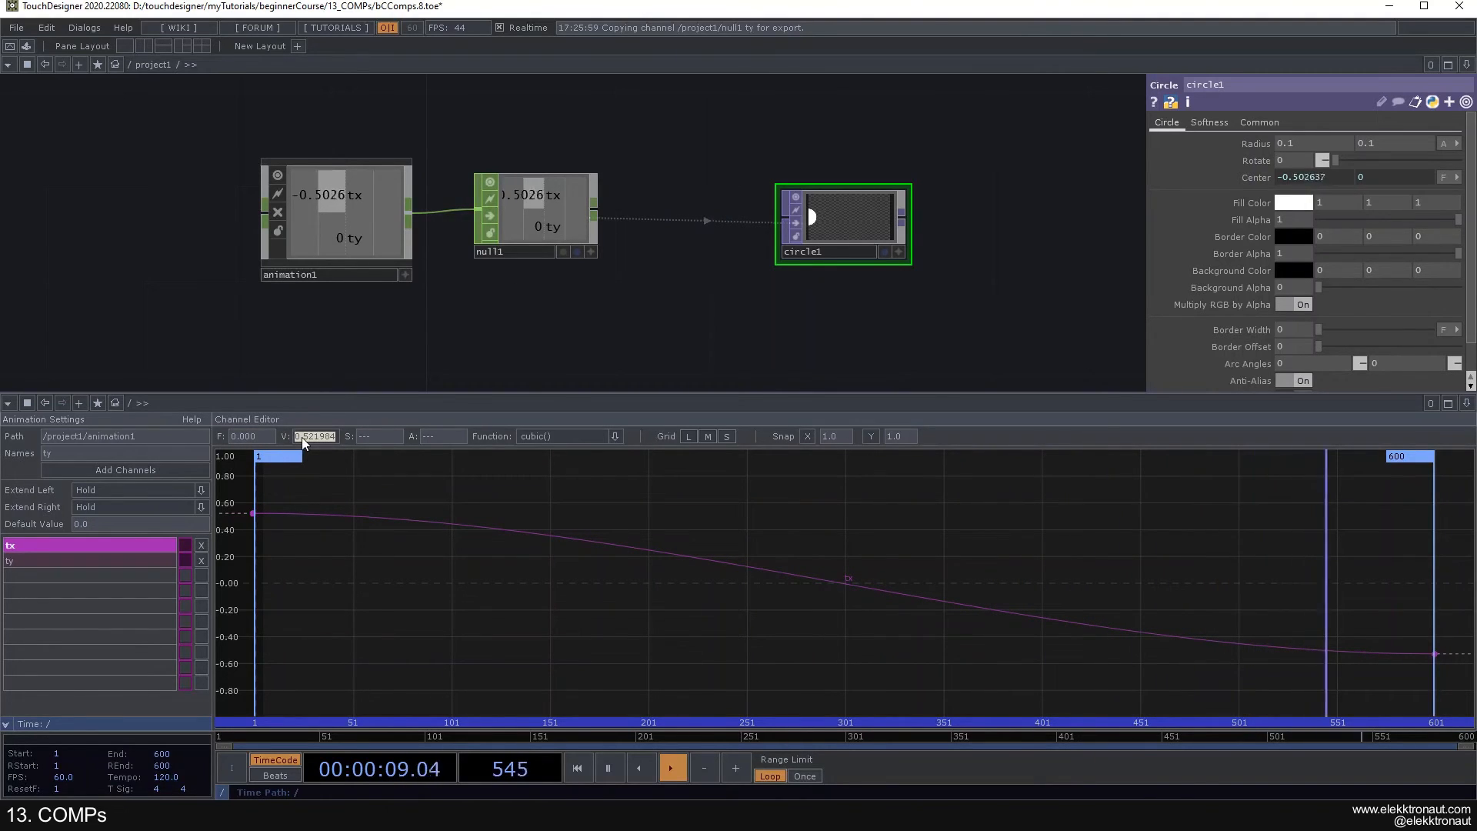
{"action": "type", "text": "1"}
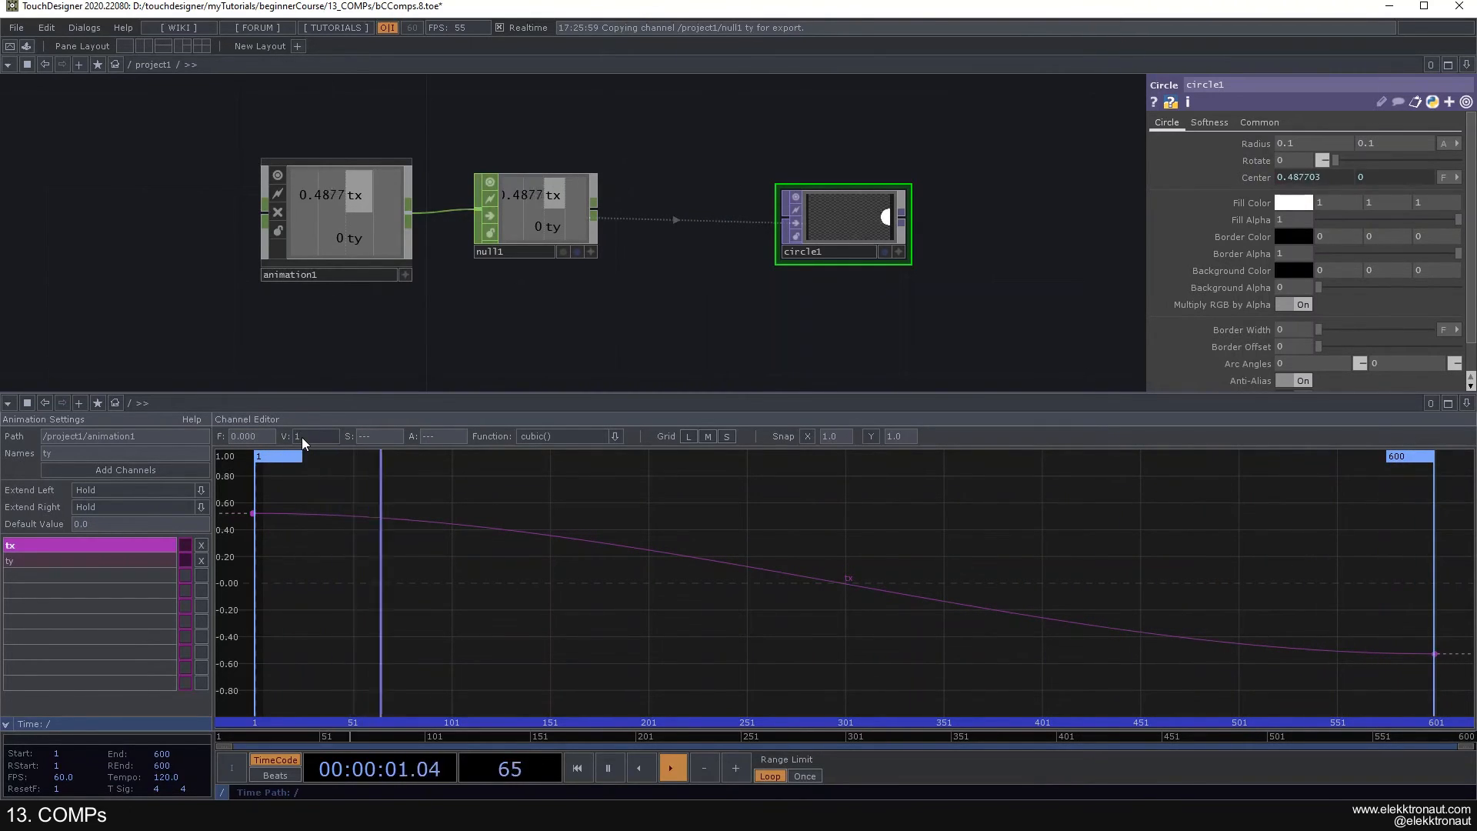
{"action": "left_click", "coordinate": [252, 514]}
{"action": "left_click", "coordinate": [314, 437]}
{"action": "type", "text": "1"}
{"action": "key", "text": "Return"}
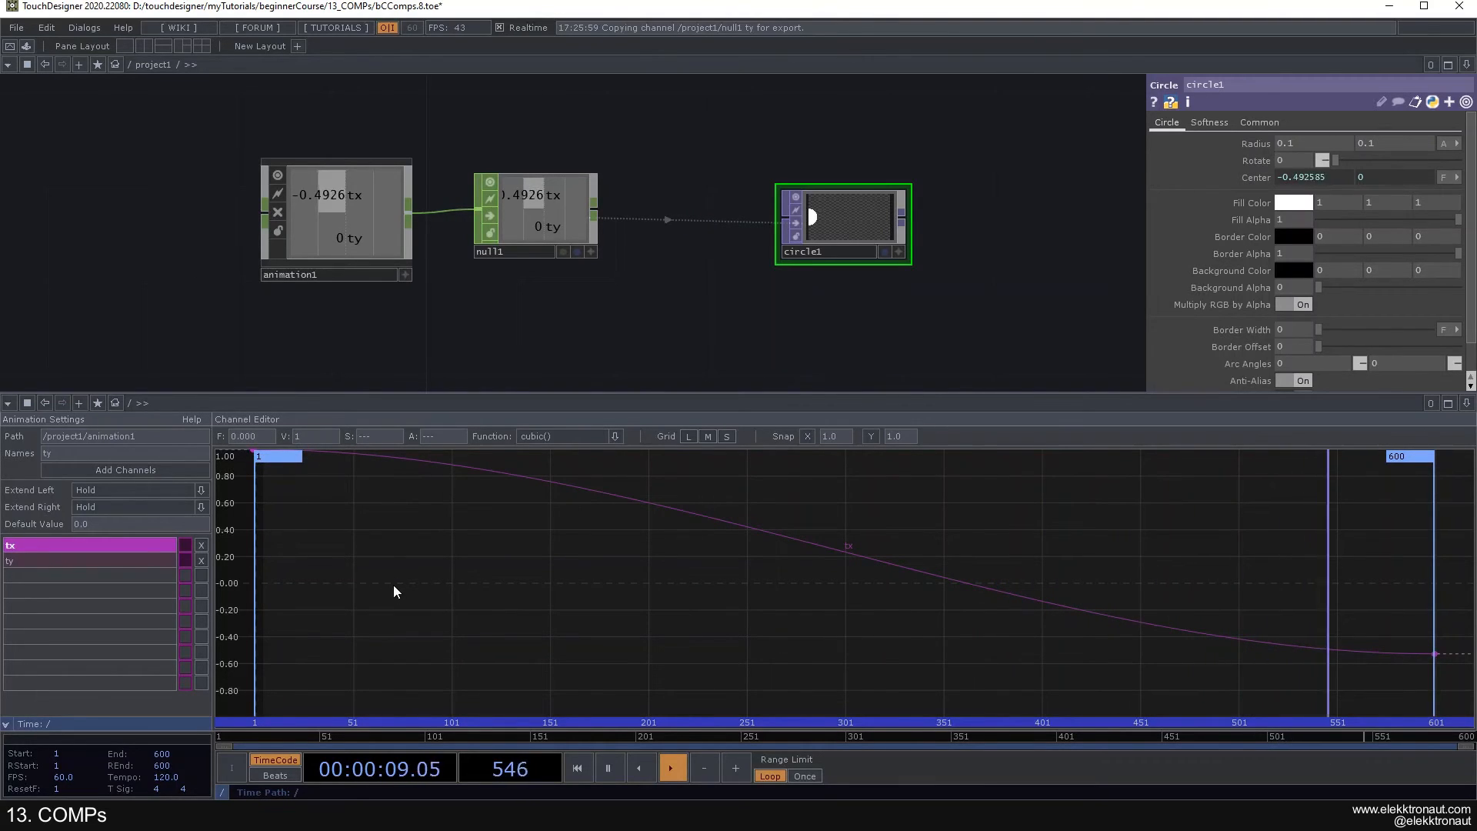
- Lower the first tx keyframe to a value of about 0.56 at frame 0
{"action": "key", "text": "h"}
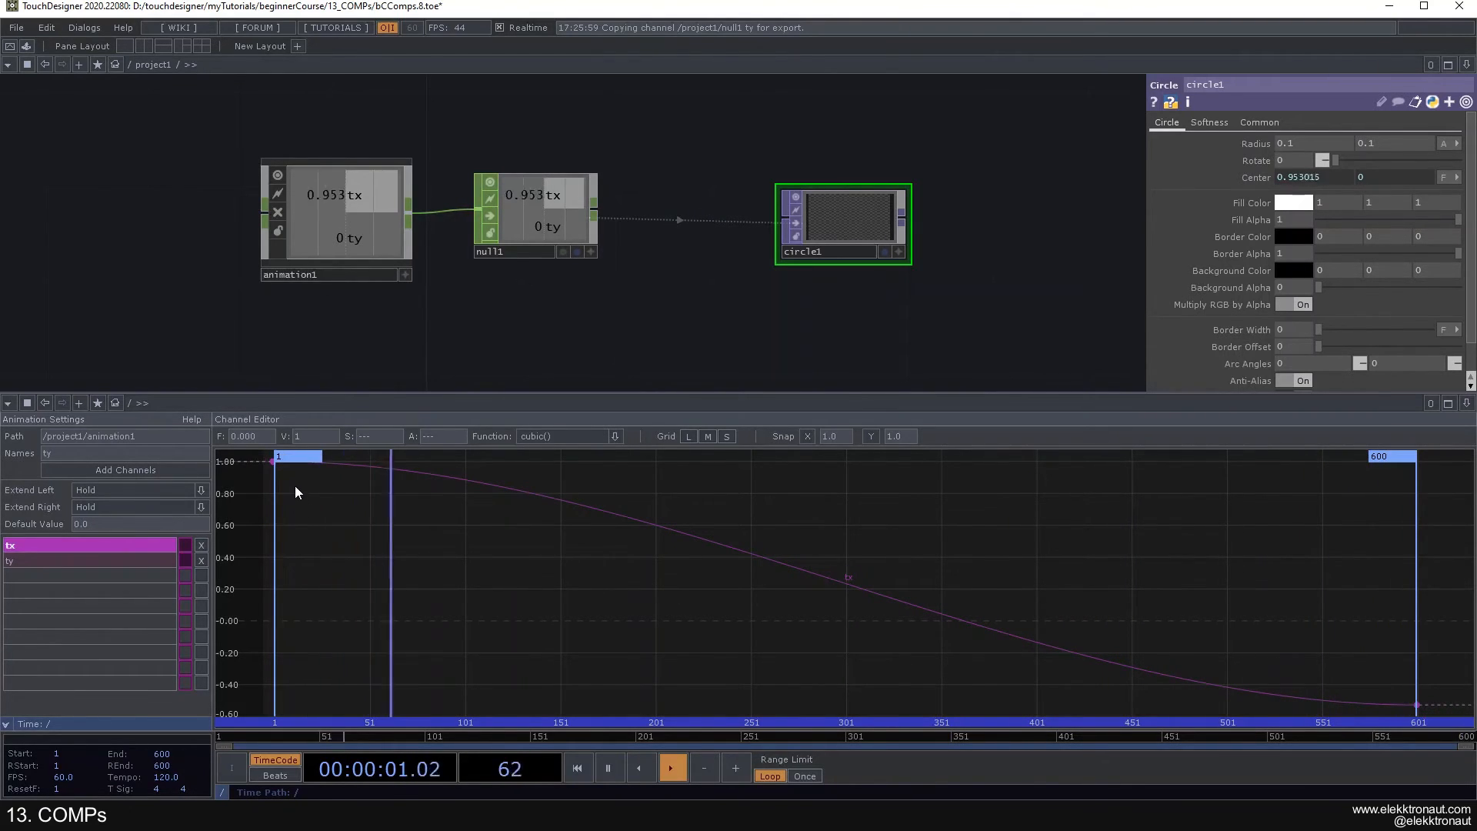
{"action": "left_click_drag", "start_coordinate": [271, 482], "coordinate": [302, 525]}
{"action": "left_click", "coordinate": [293, 531]}
{"action": "left_click", "coordinate": [304, 525]}
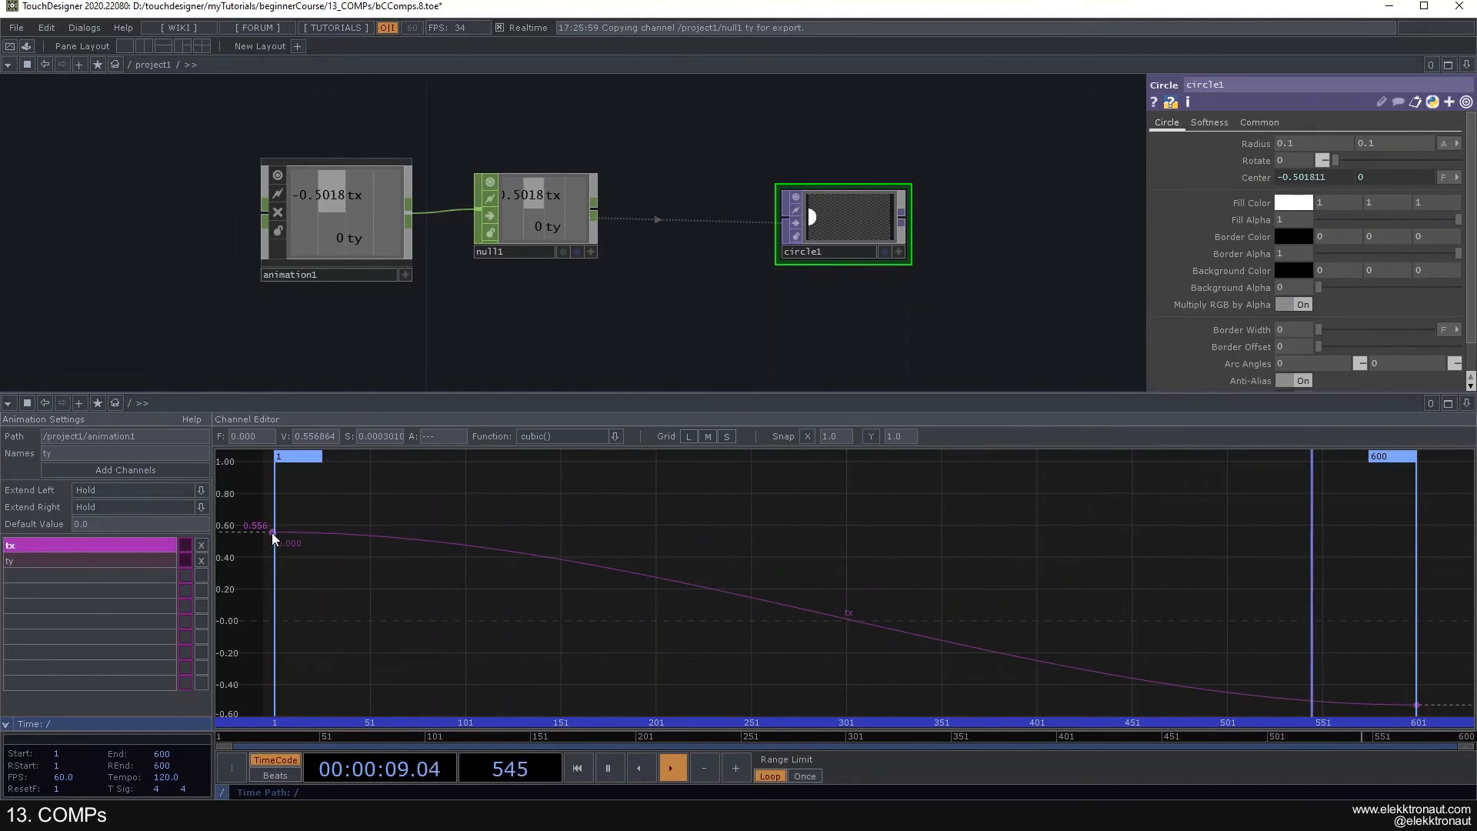
- Enter a slope of 0.2 for the first tx keyframe
{"action": "left_click", "coordinate": [291, 532]}
{"action": "left_click", "coordinate": [372, 436]}
{"action": "type", "text": ".2"}
{"action": "key", "text": "Return"}
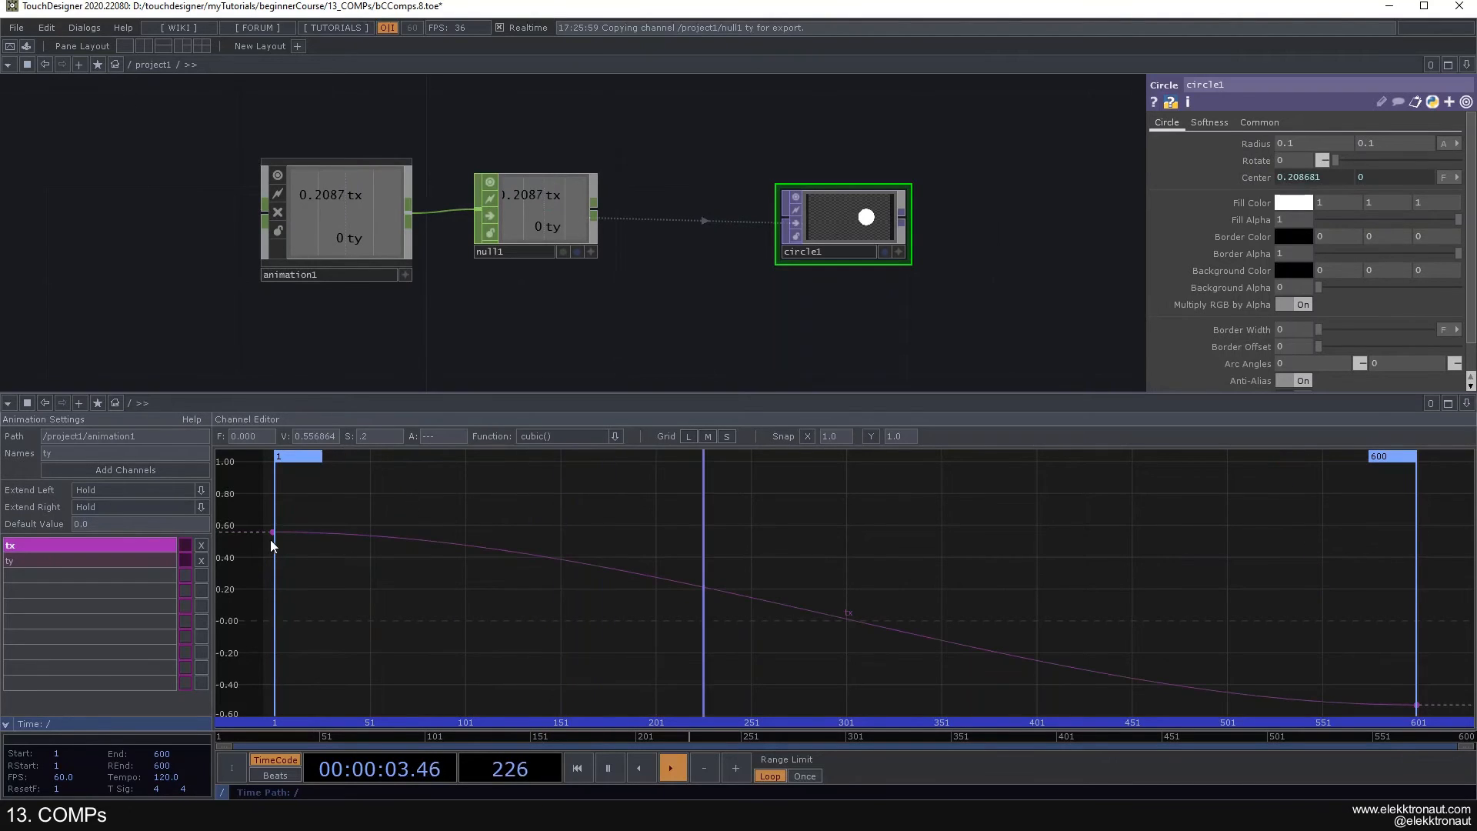
- Set the slope of the first tx keyframe's handle to 0
{"action": "left_click_drag", "start_coordinate": [279, 534], "coordinate": [370, 533]}
{"action": "left_click", "coordinate": [380, 438]}
{"action": "type", "text": "0"}
{"action": "key", "text": "Return"}
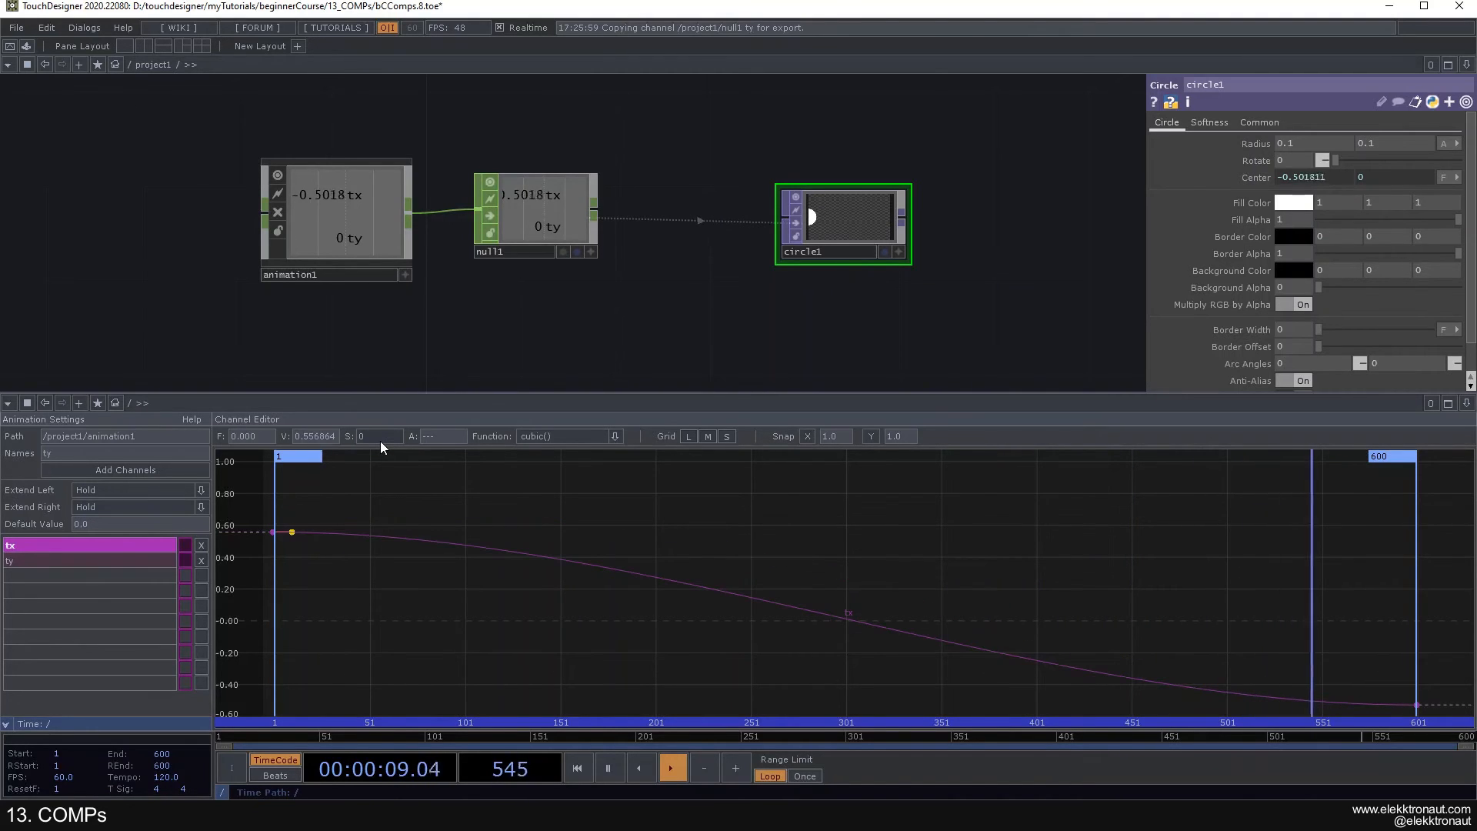
- Try the easein(), linear() and raw() functions on the whole tx curve, and undo the raw() change
{"action": "left_click", "coordinate": [848, 614]}
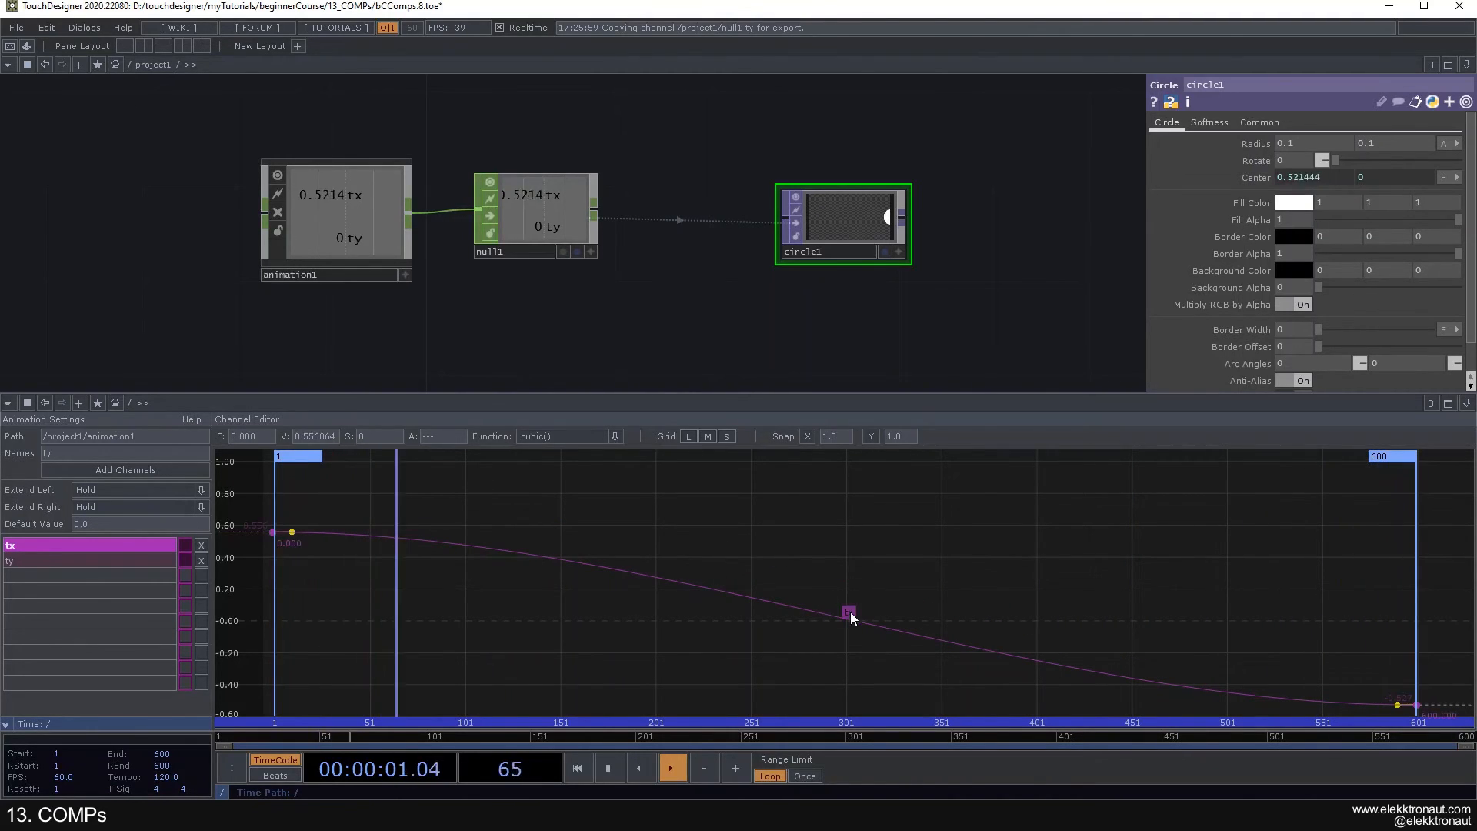
{"action": "left_click", "coordinate": [577, 436]}
{"action": "left_click", "coordinate": [615, 437]}
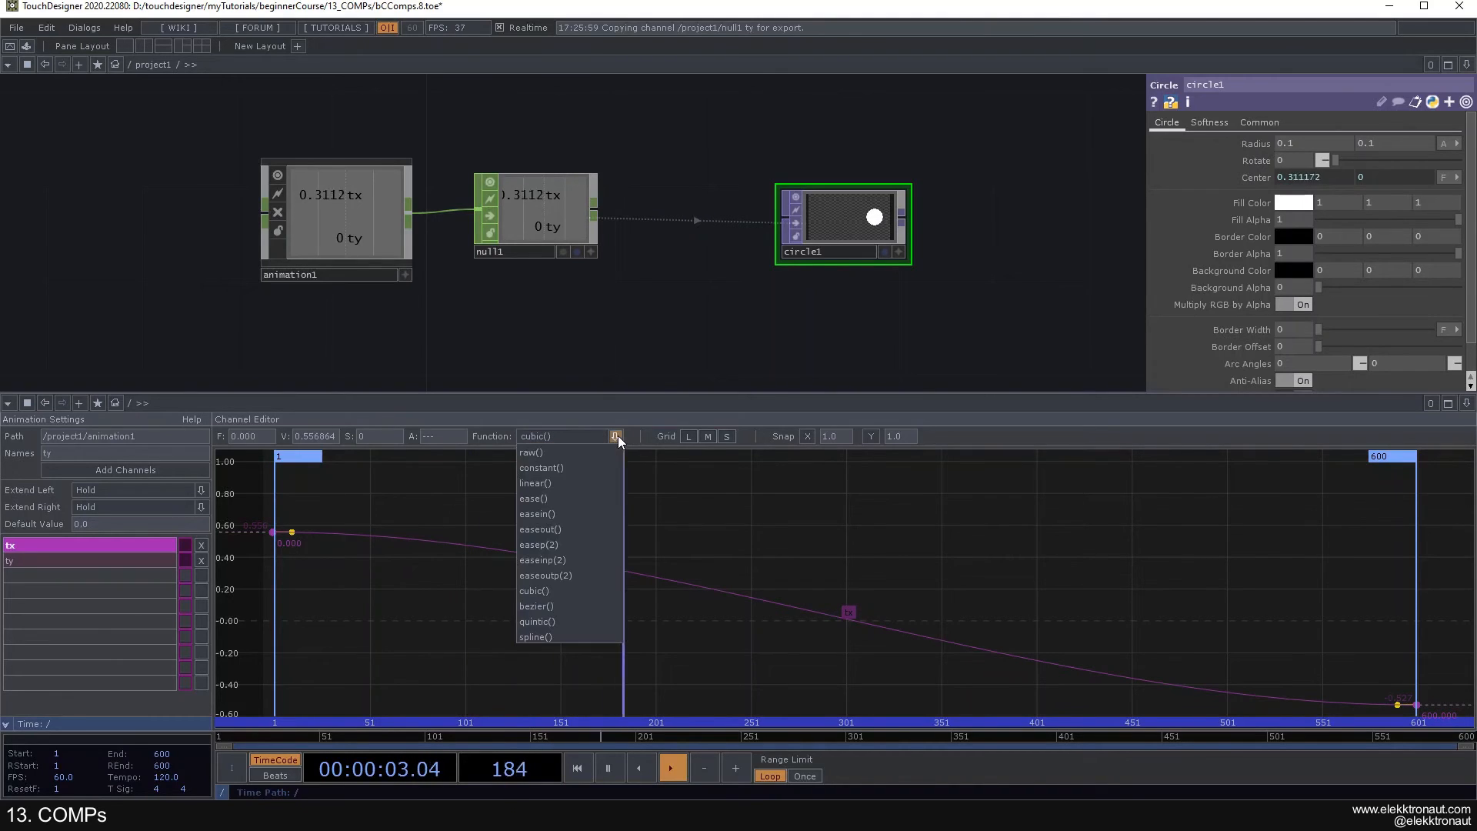
{"action": "left_click", "coordinate": [566, 514]}
{"action": "left_click", "coordinate": [613, 437]}
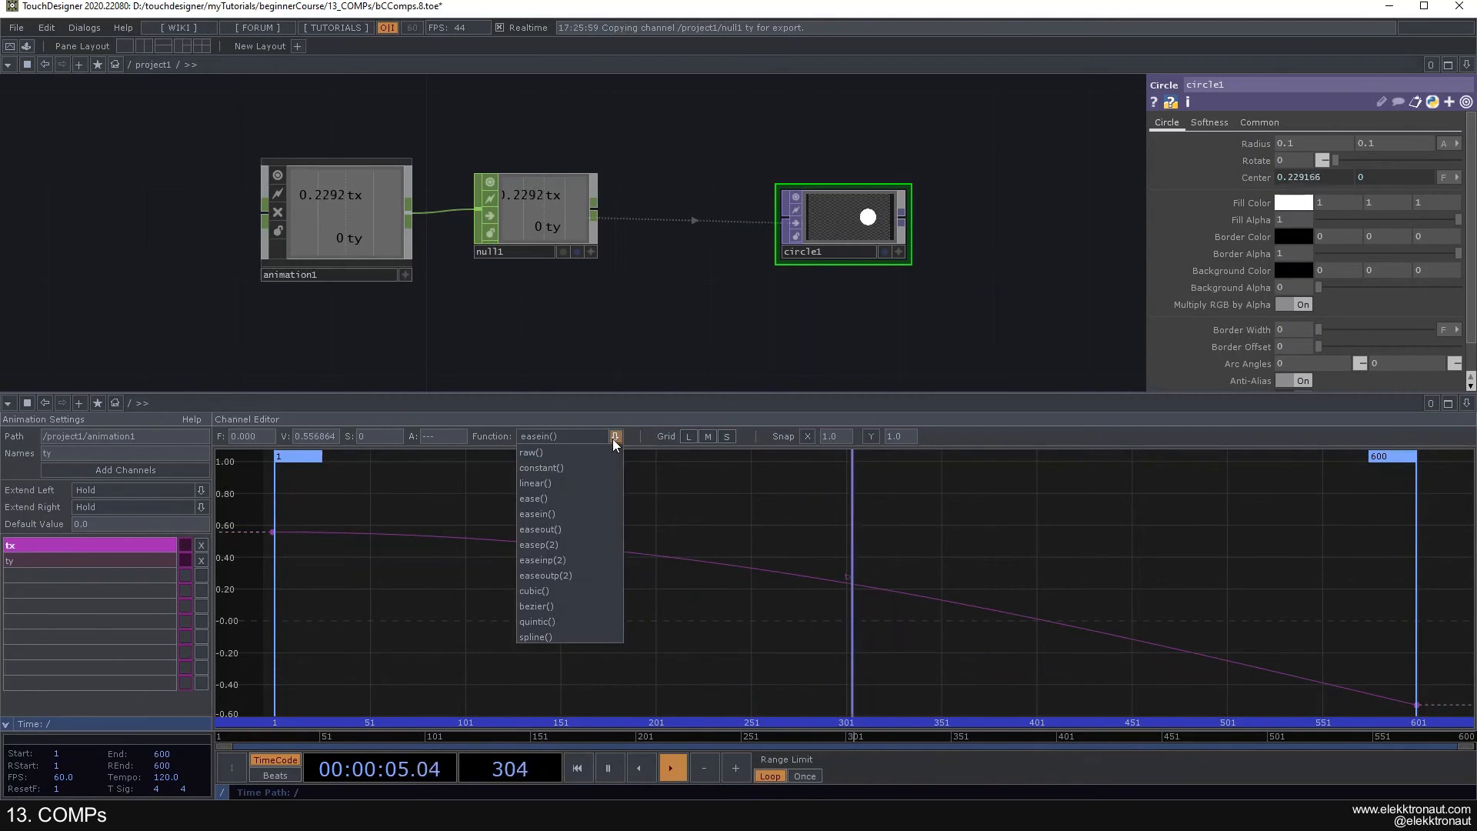
{"action": "left_click", "coordinate": [616, 436]}
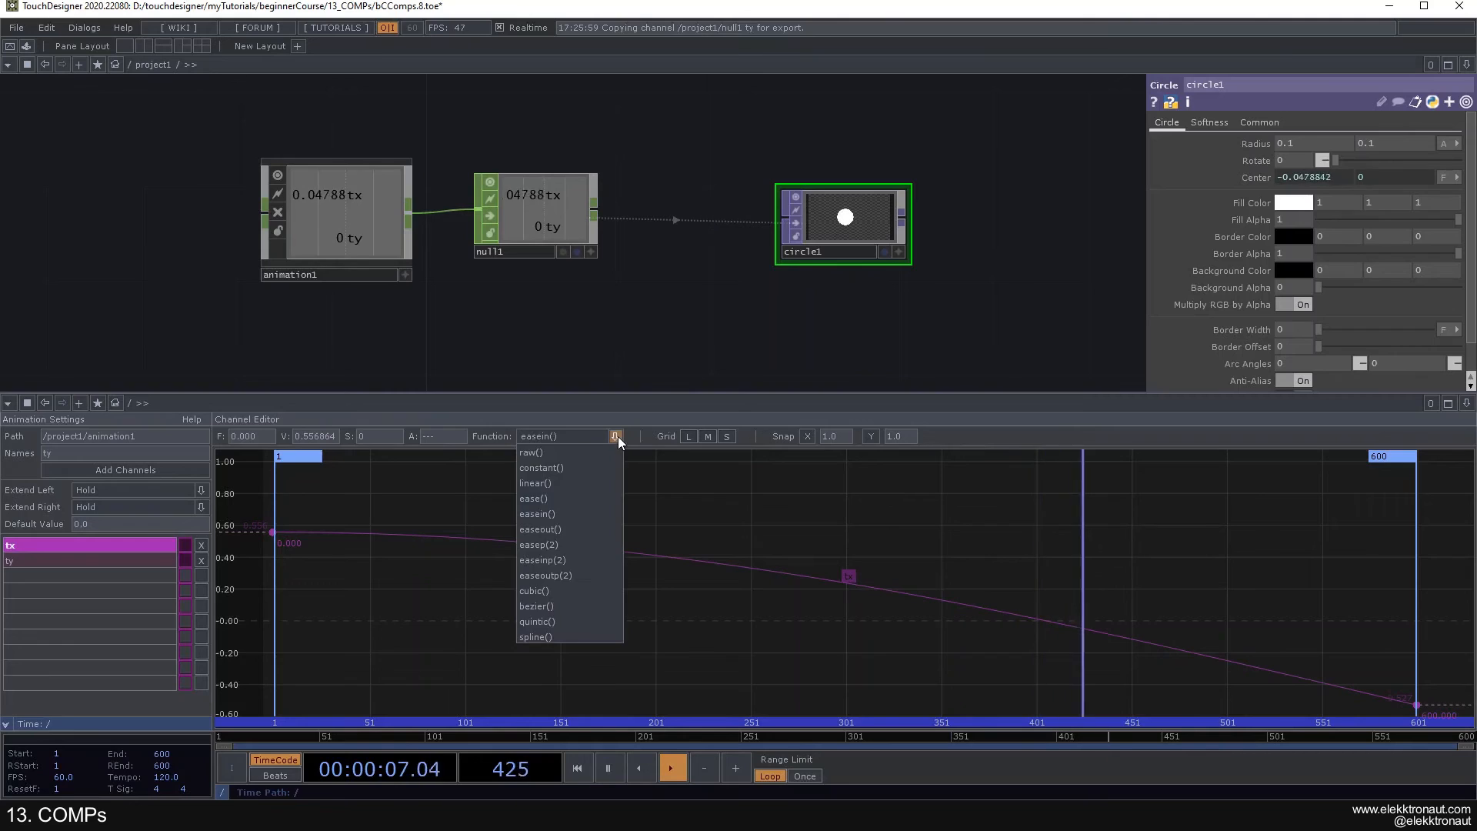
{"action": "left_click", "coordinate": [566, 478]}
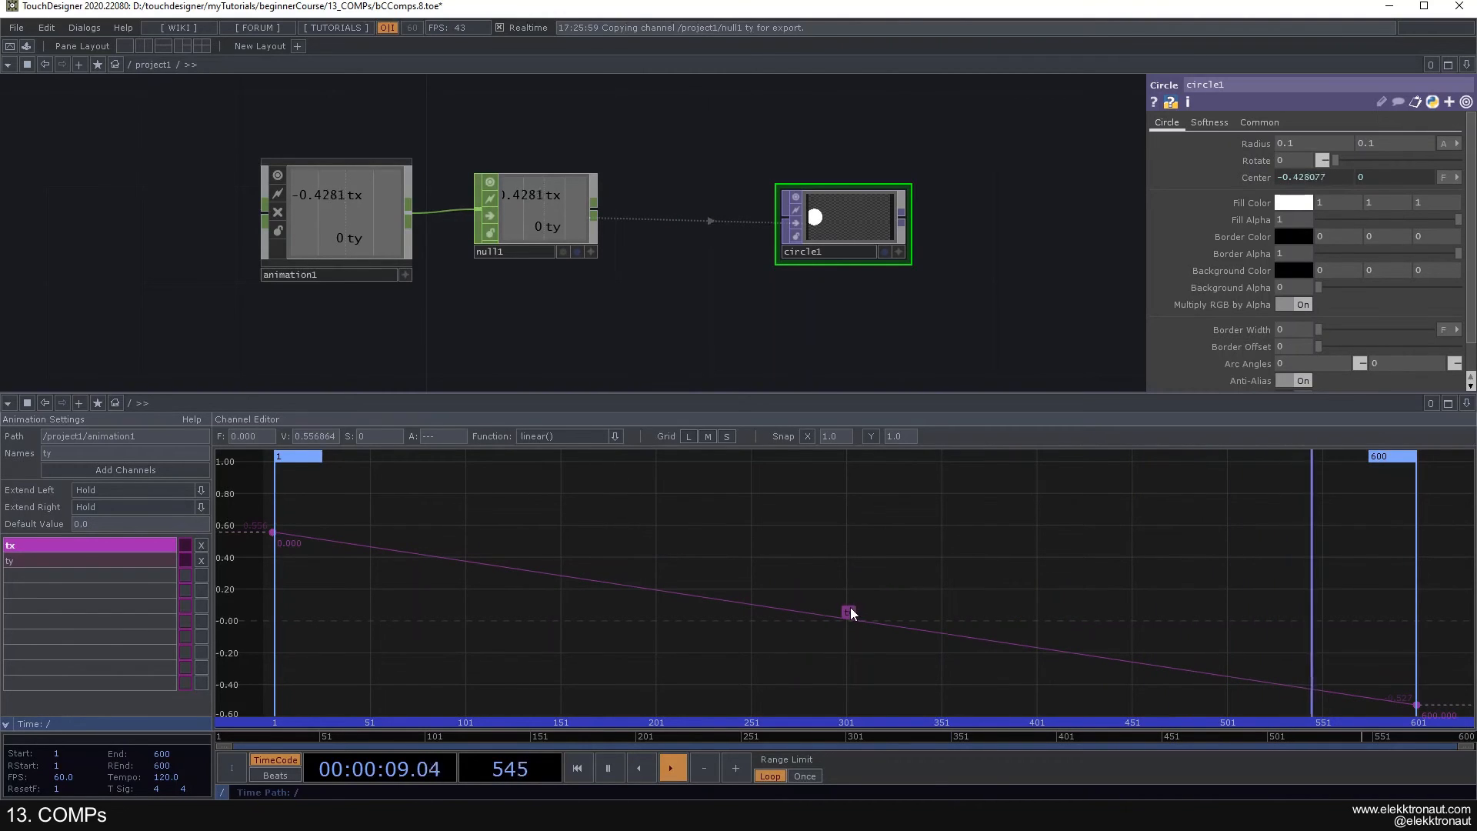
{"action": "left_click", "coordinate": [616, 437]}
{"action": "left_click", "coordinate": [588, 450]}
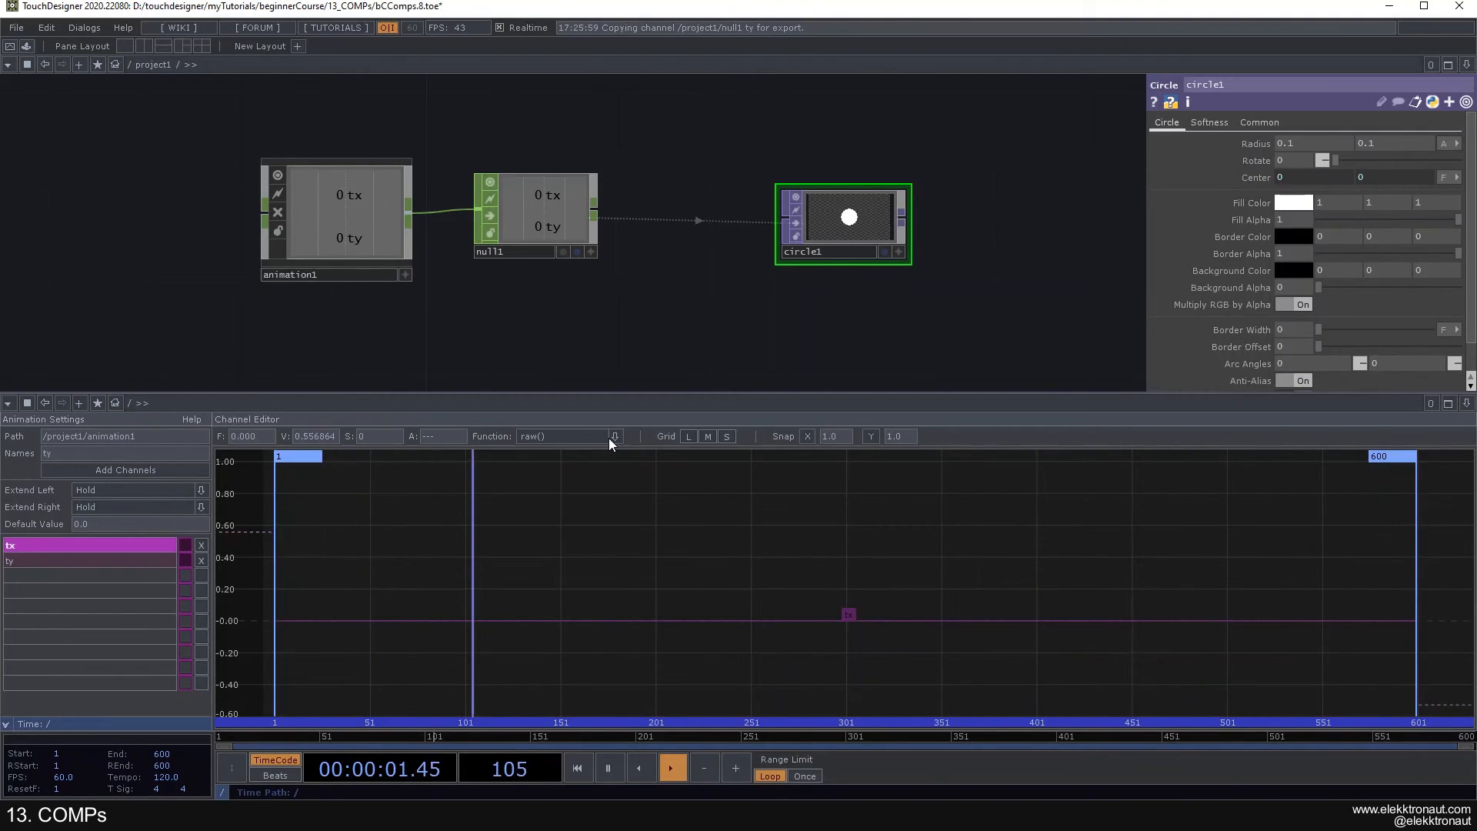
{"action": "key", "text": "ctrl+z"}
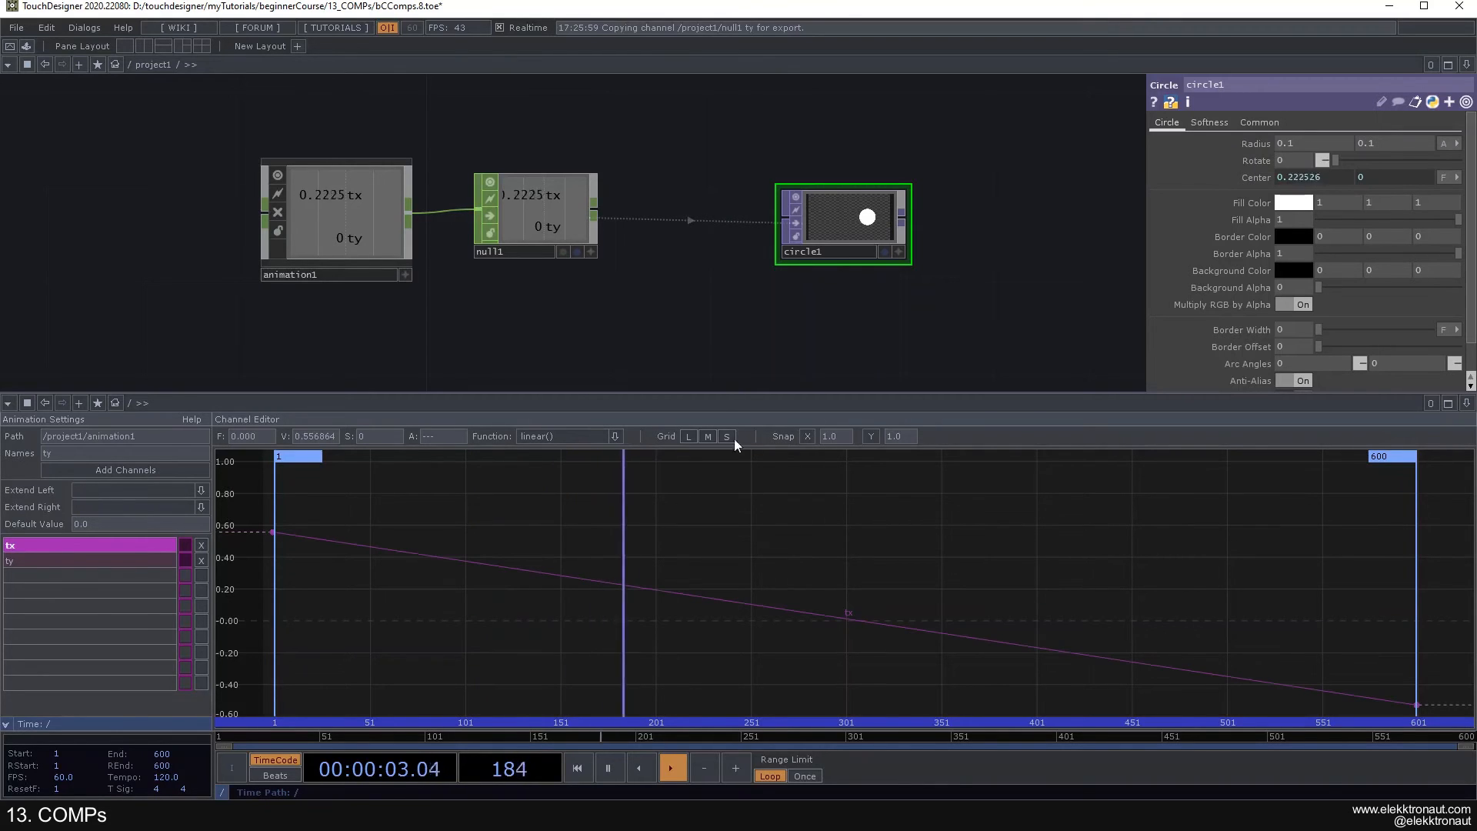
- Switch the channel editor's grid to M and set the tx curve's function to cubic()
{"action": "left_click", "coordinate": [688, 436]}
{"action": "left_click", "coordinate": [708, 436]}
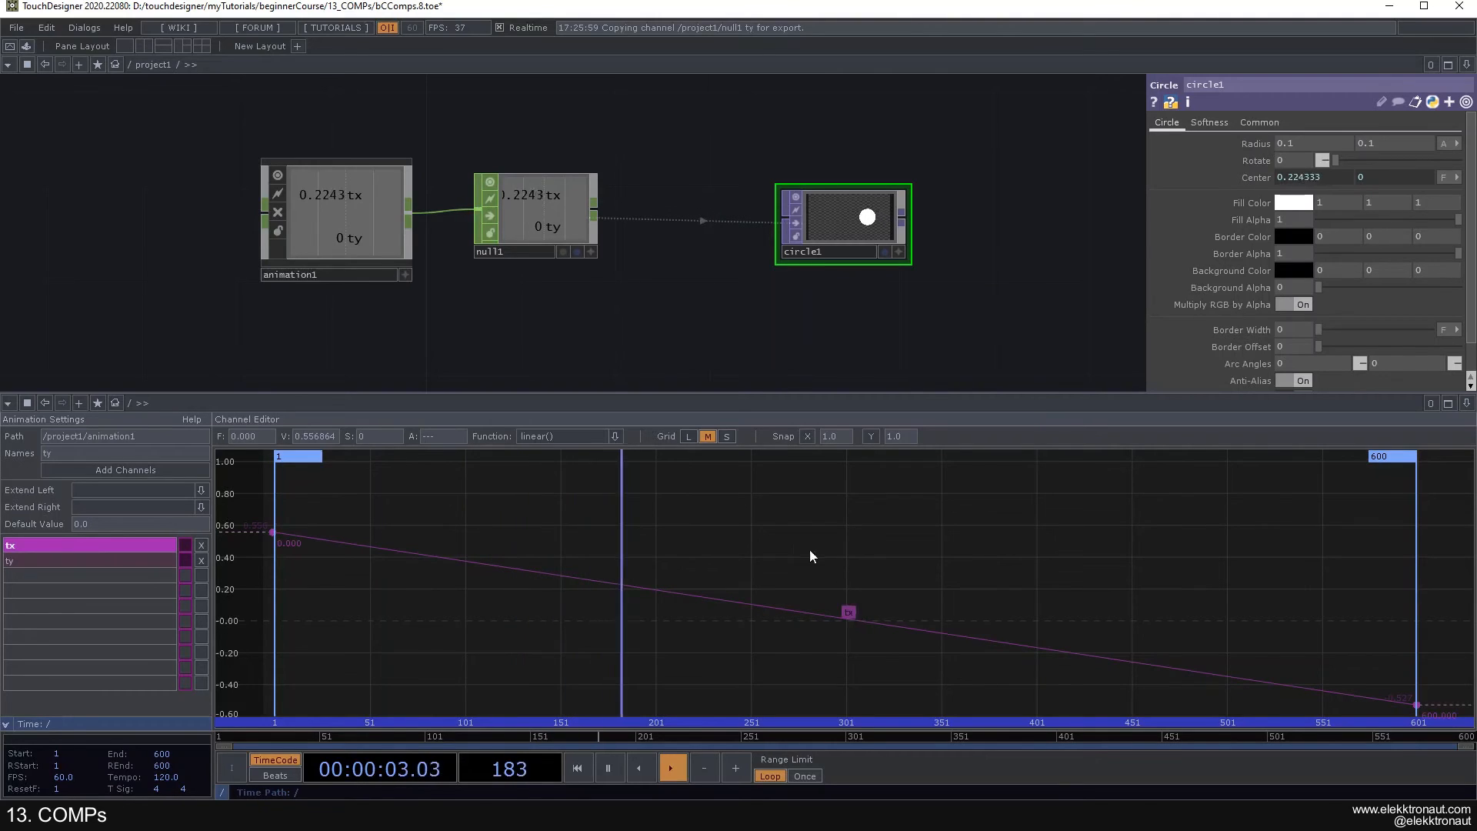
{"action": "left_click", "coordinate": [614, 437]}
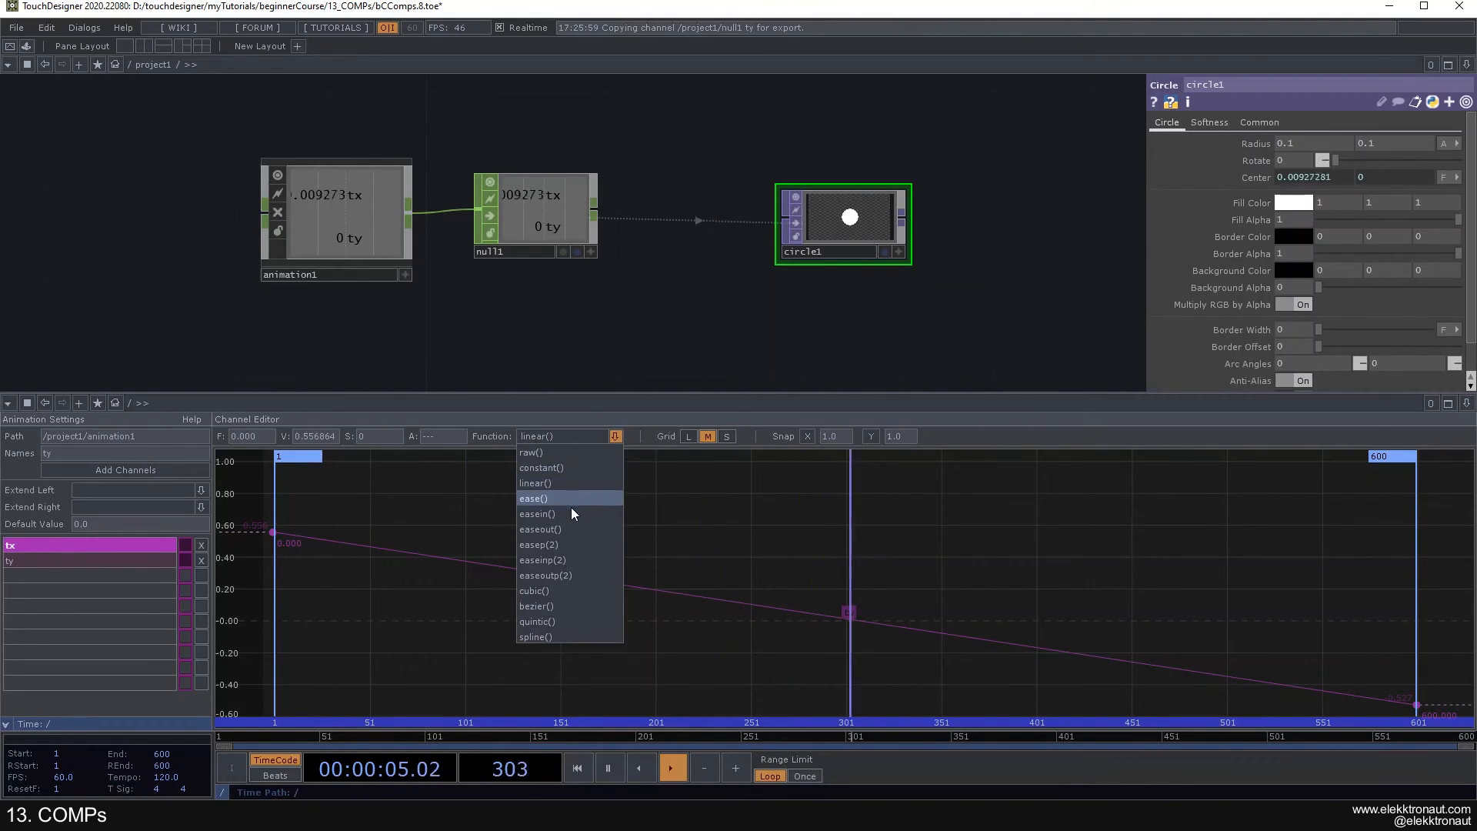
{"action": "left_click", "coordinate": [556, 591]}
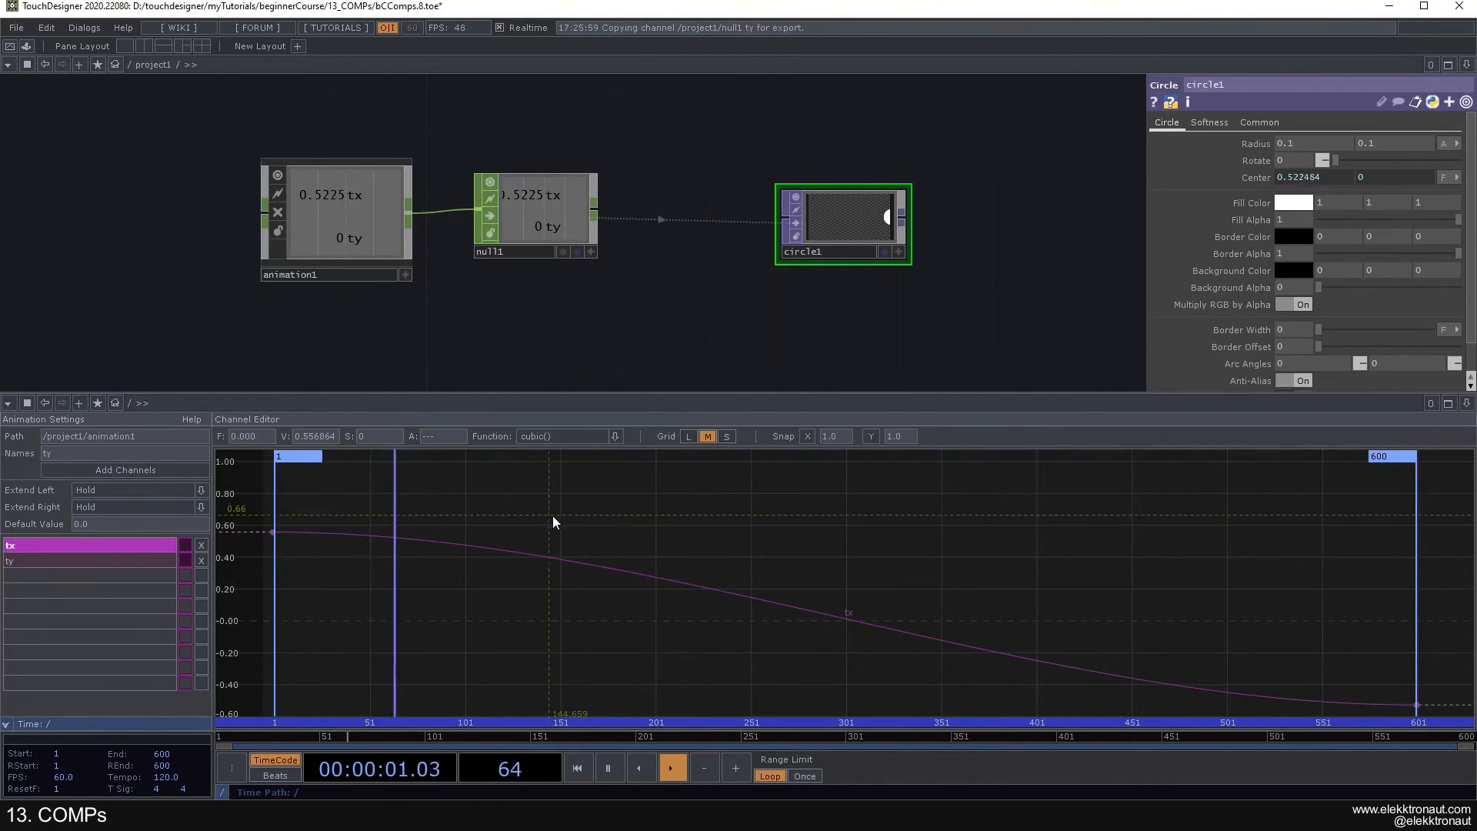
- Add four keyframes to the tx curve at about frames 178, 235, 330 and 353, shaped as alternating peaks and dips
{"action": "left_click", "coordinate": [653, 579]}
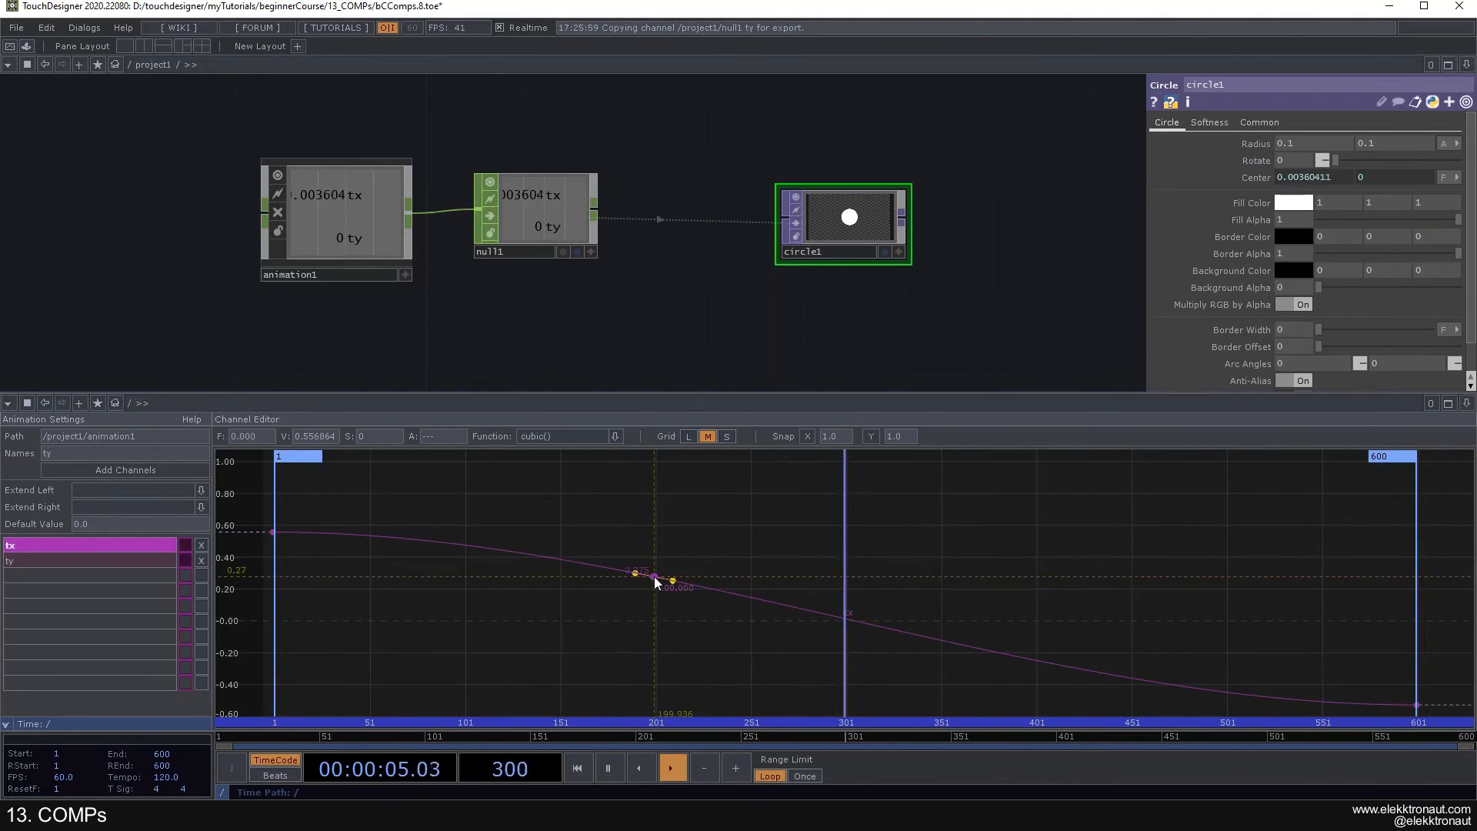
{"action": "left_click_drag", "start_coordinate": [643, 573], "coordinate": [613, 507]}
{"action": "left_click", "coordinate": [824, 566], "text": "alt"}
{"action": "left_click_drag", "start_coordinate": [821, 566], "coordinate": [720, 603]}
{"action": "left_click", "coordinate": [890, 651], "text": "alt"}
{"action": "left_click_drag", "start_coordinate": [891, 651], "coordinate": [903, 566]}
{"action": "left_click", "coordinate": [1094, 627], "text": "alt"}
{"action": "left_click_drag", "start_coordinate": [1093, 632], "coordinate": [944, 657]}
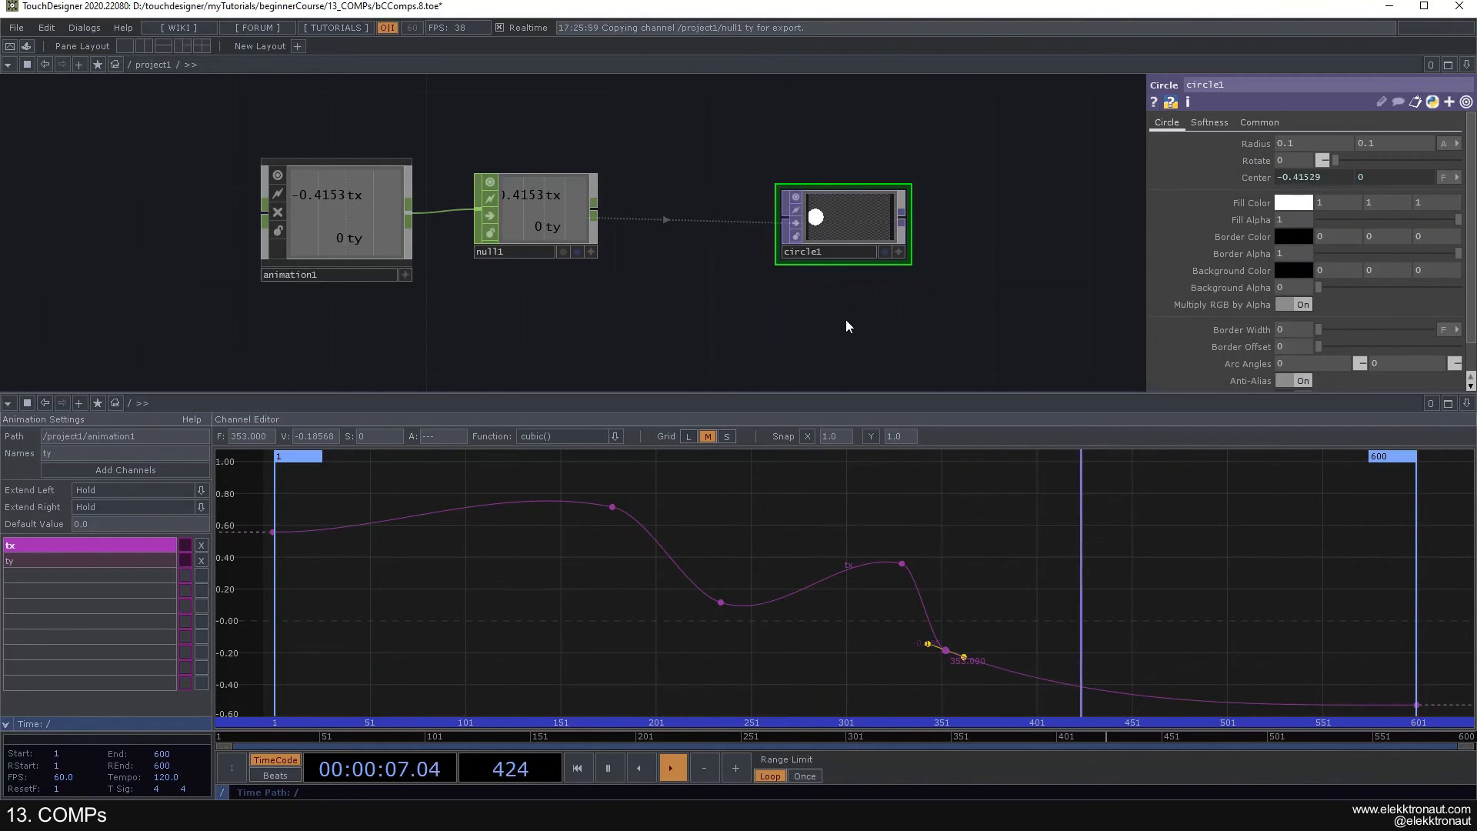
- Add two keyframes to the ty curve: a peak of about 0.52 near frame 125 and a dip of about -0.39 at frame 260
{"action": "left_click", "coordinate": [130, 562]}
{"action": "left_click", "coordinate": [560, 585], "text": "alt"}
{"action": "left_click_drag", "start_coordinate": [560, 587], "coordinate": [511, 514]}
{"action": "left_click", "coordinate": [737, 521], "text": "alt"}
{"action": "left_click_drag", "start_coordinate": [737, 522], "coordinate": [769, 635]}
- Add two more channels named size and noiseAmp to animation1
{"action": "type", "text": "size"}
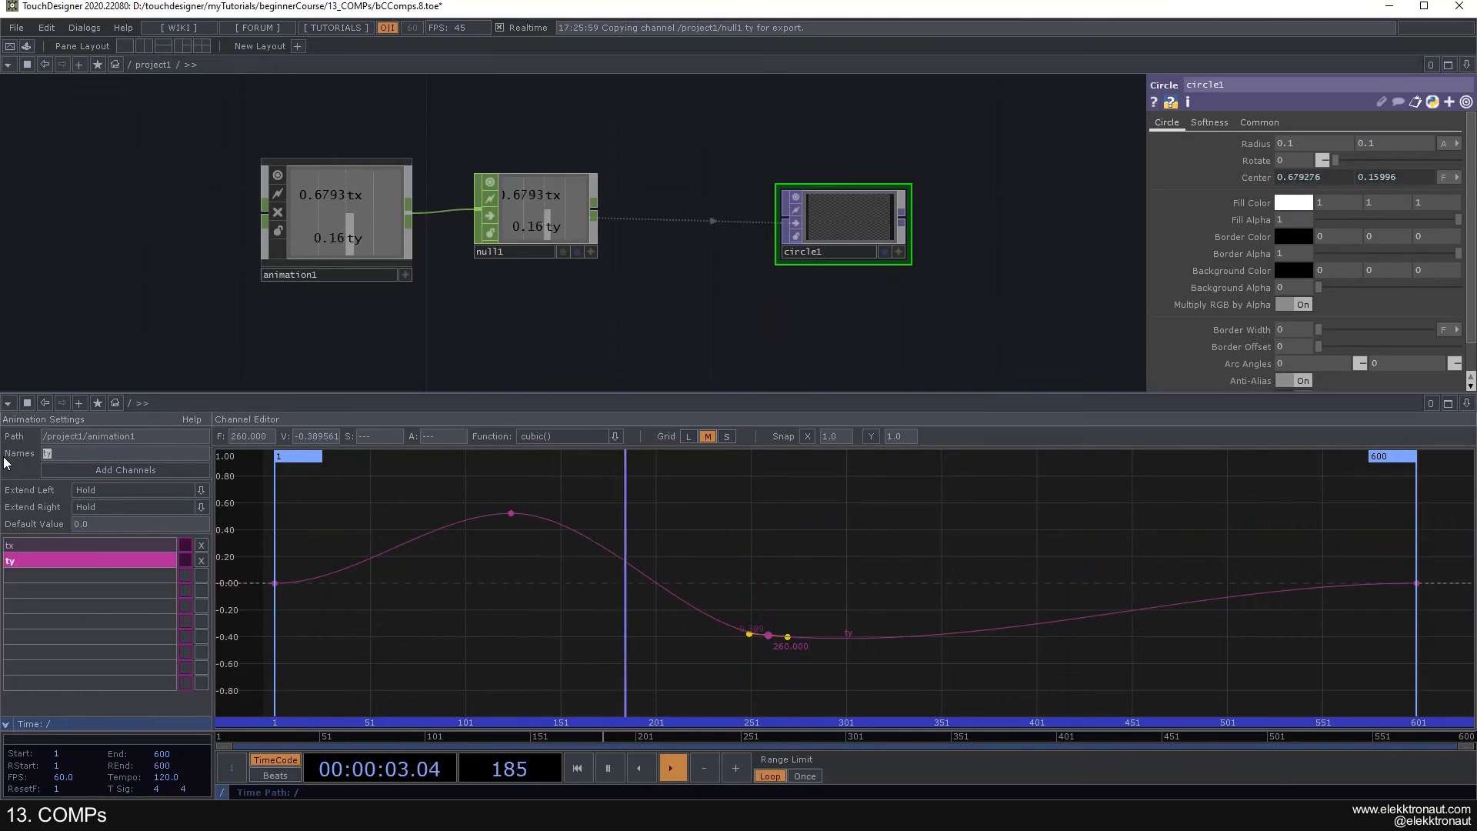
{"action": "left_click", "coordinate": [109, 468]}
{"action": "double_click", "coordinate": [53, 453]}
{"action": "type", "text": "noiseAmp"}
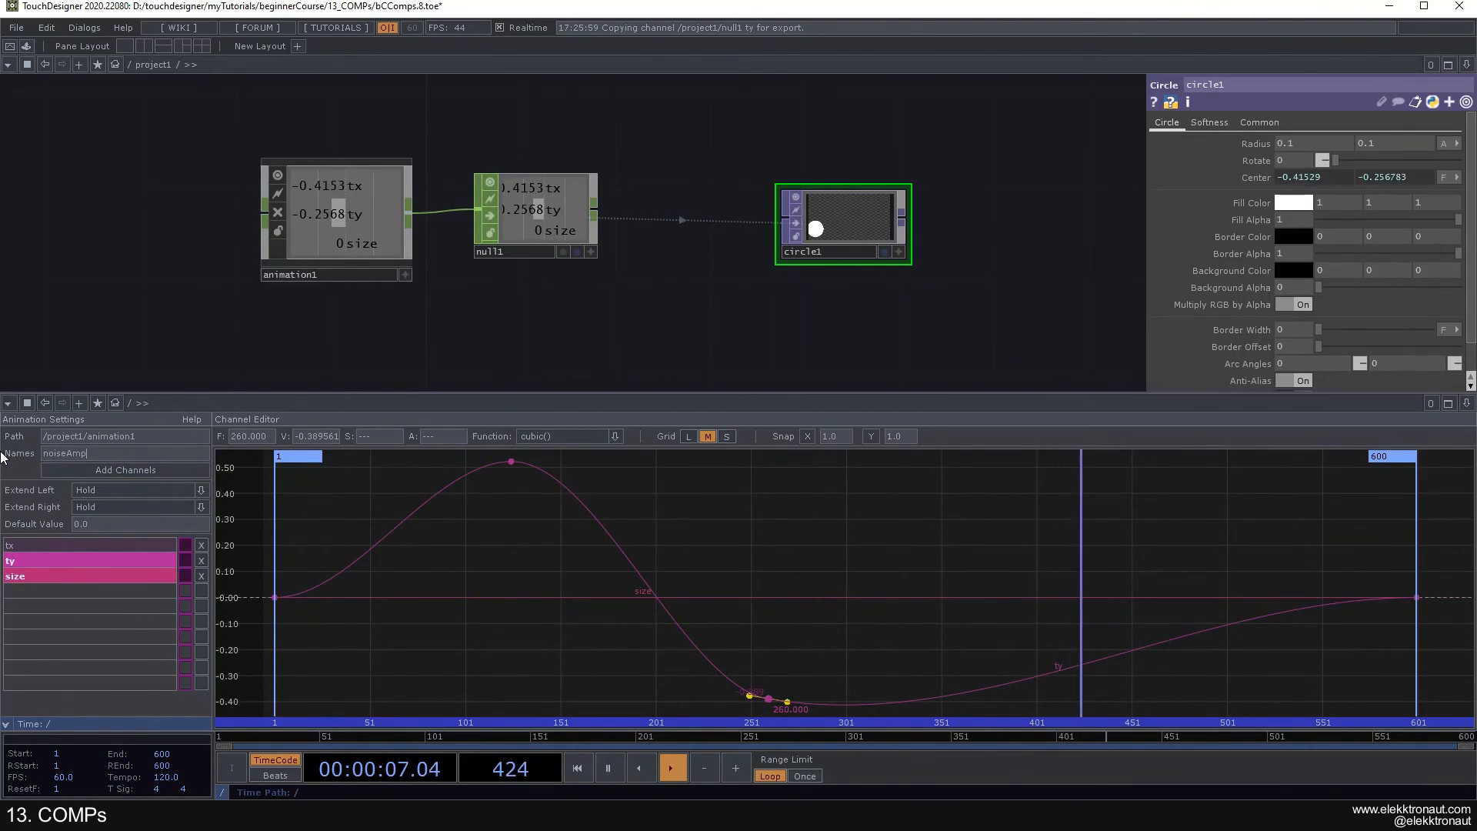
{"action": "left_click", "coordinate": [100, 469]}
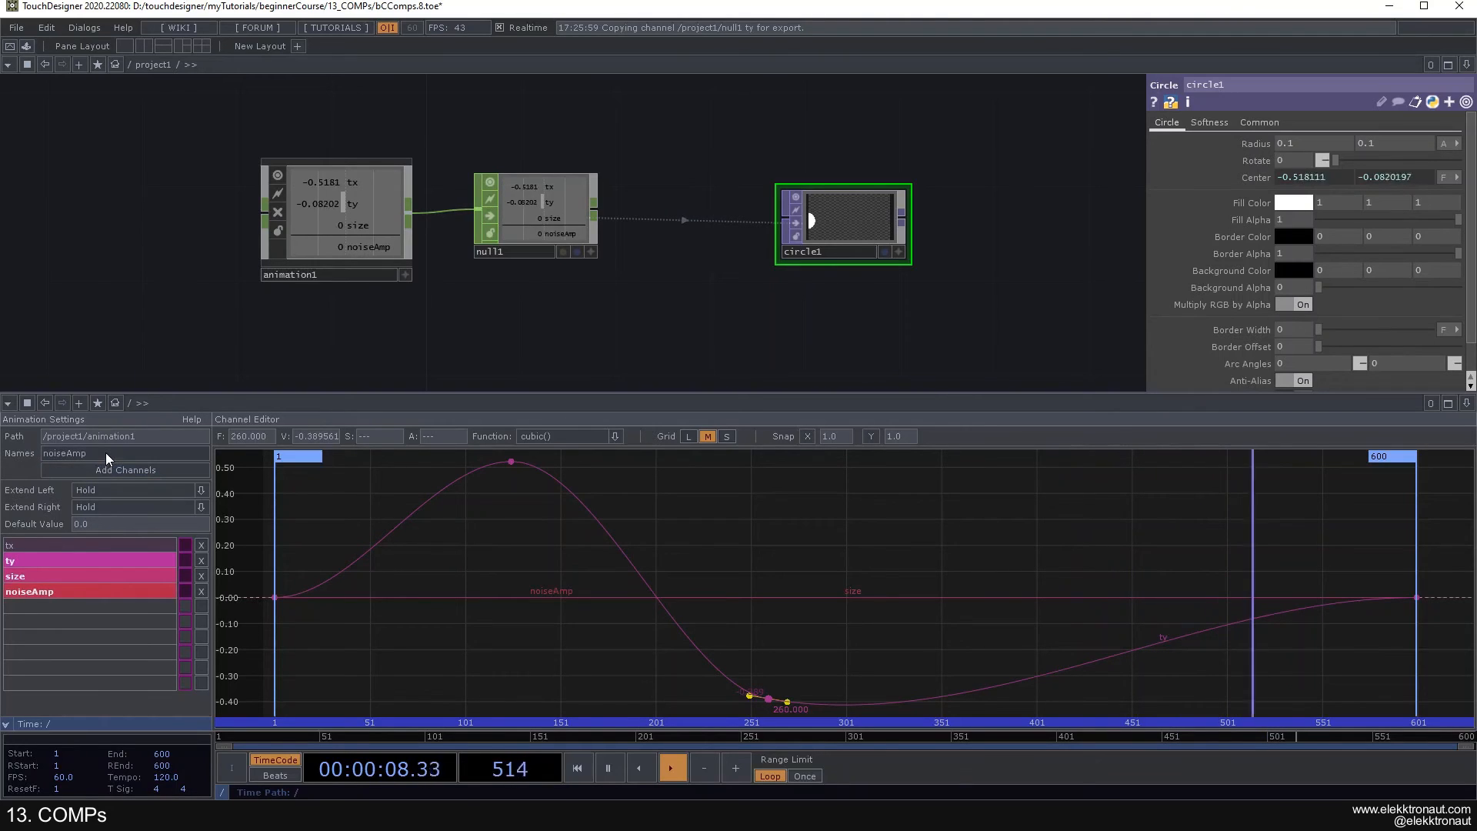
- View individual channel curves of animation1, and display tx, ty, size and noiseAmp together
{"action": "left_click", "coordinate": [92, 578]}
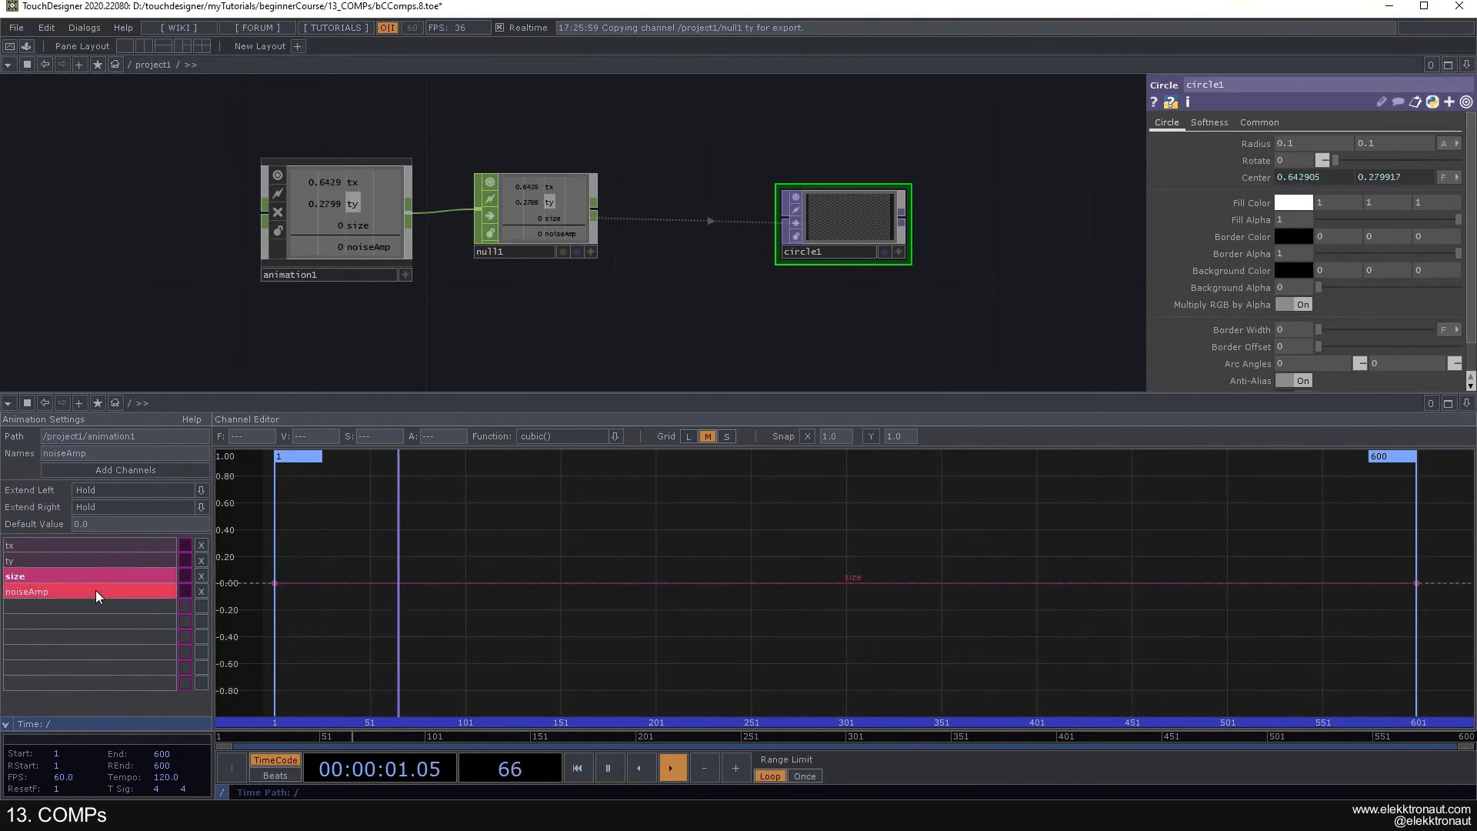
{"action": "left_click", "coordinate": [101, 561], "text": "ctrl"}
{"action": "left_click", "coordinate": [146, 564], "text": "ctrl"}
{"action": "left_click", "coordinate": [120, 591], "text": "ctrl"}
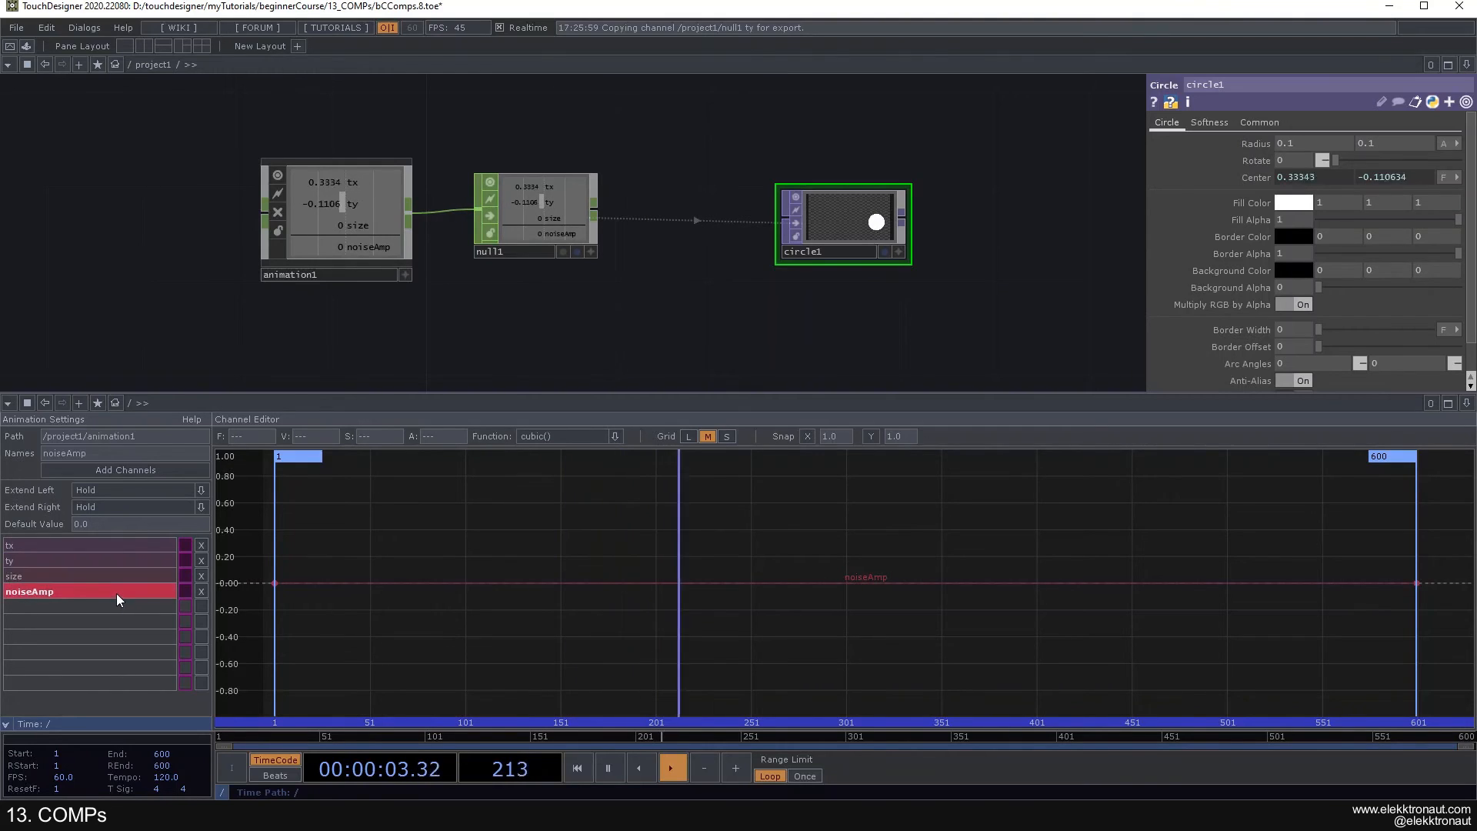
{"action": "left_click", "coordinate": [71, 573], "text": "shift"}
{"action": "left_click", "coordinate": [71, 560], "text": "shift"}
{"action": "left_click", "coordinate": [70, 548], "text": "shift"}
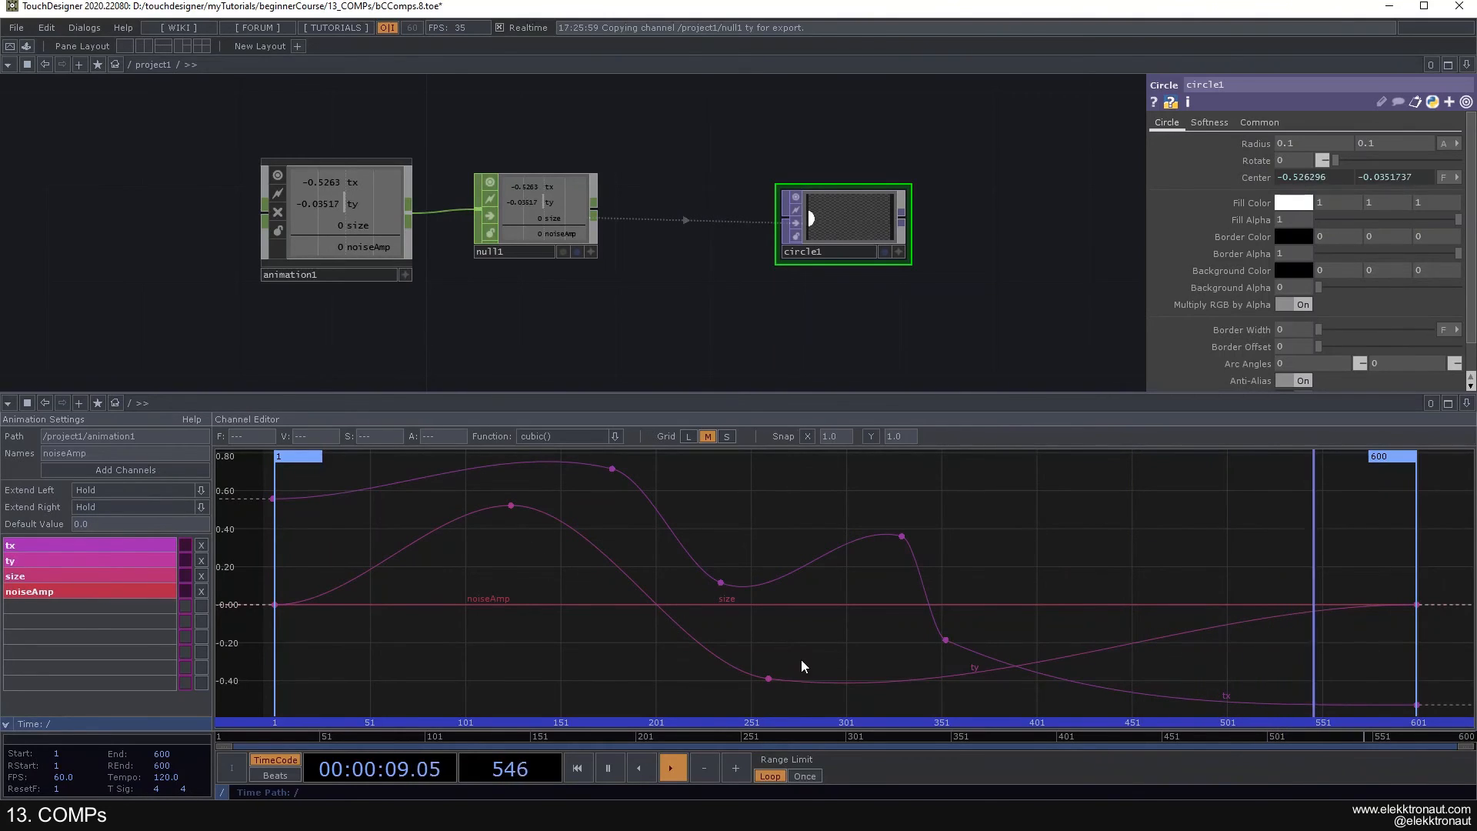
- Select the ty keyframe at frame 260 and the two middle tx keyframes, and set their frame to 300
{"action": "left_click", "coordinate": [768, 678]}
{"action": "left_click", "coordinate": [721, 583], "text": "shift"}
{"action": "left_click", "coordinate": [901, 536], "text": "shift"}
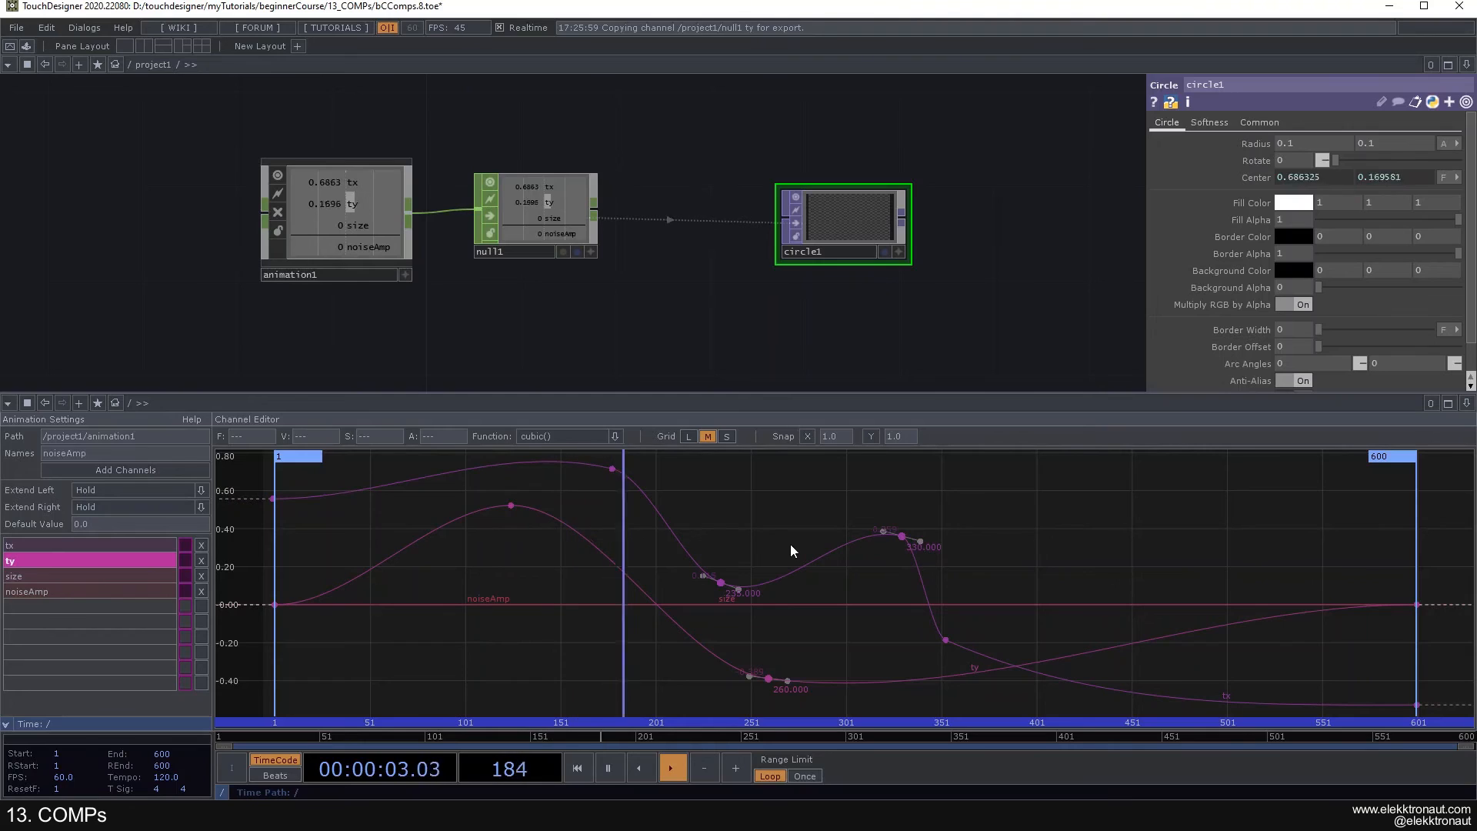
{"action": "double_click", "coordinate": [265, 441]}
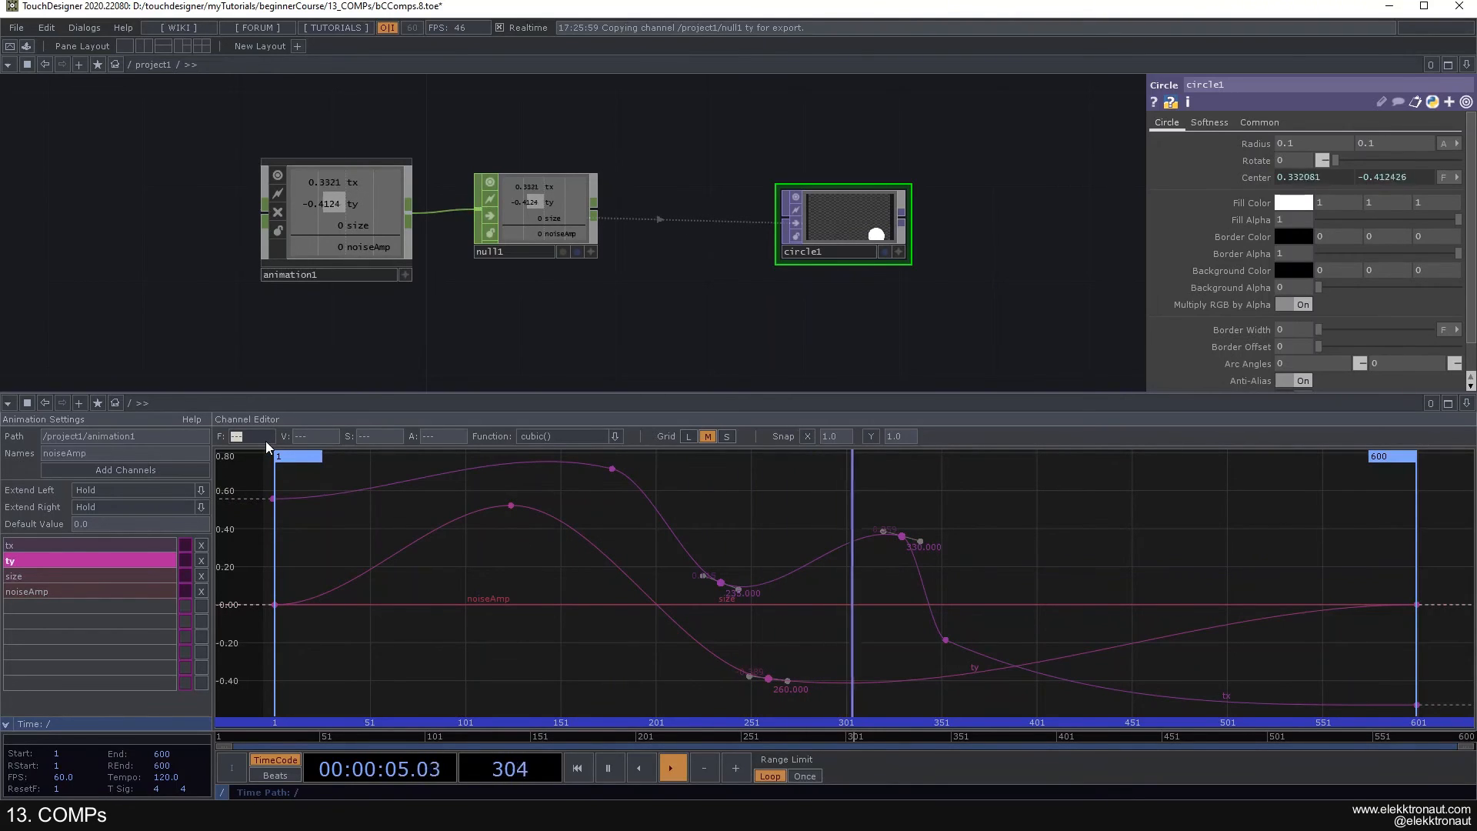
{"action": "type", "text": "300"}
{"action": "key", "text": "Return"}
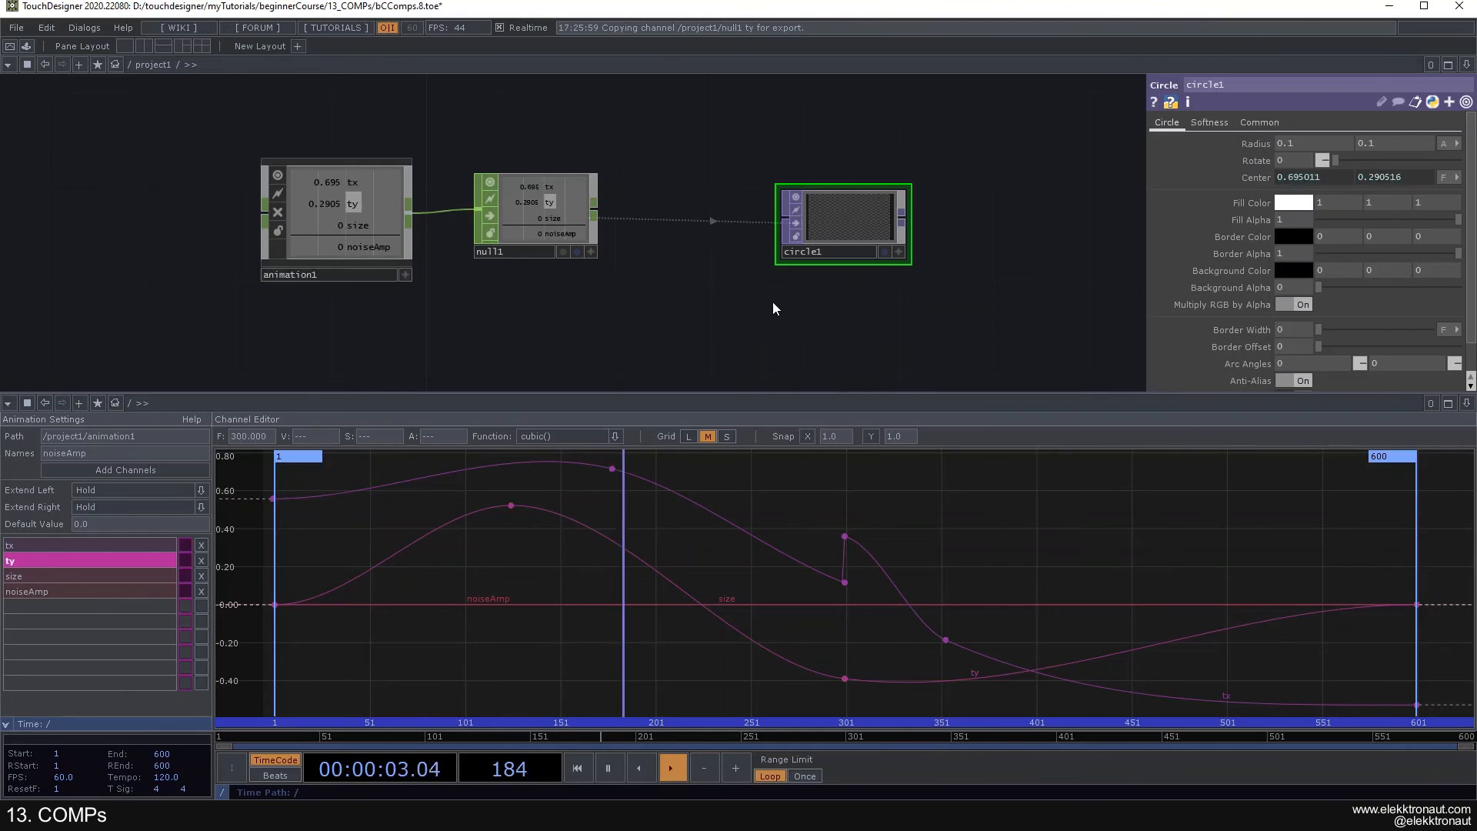
- Set the project timeline's end and range end to frame 1200
{"action": "left_click_drag", "start_coordinate": [732, 291], "coordinate": [665, 273]}
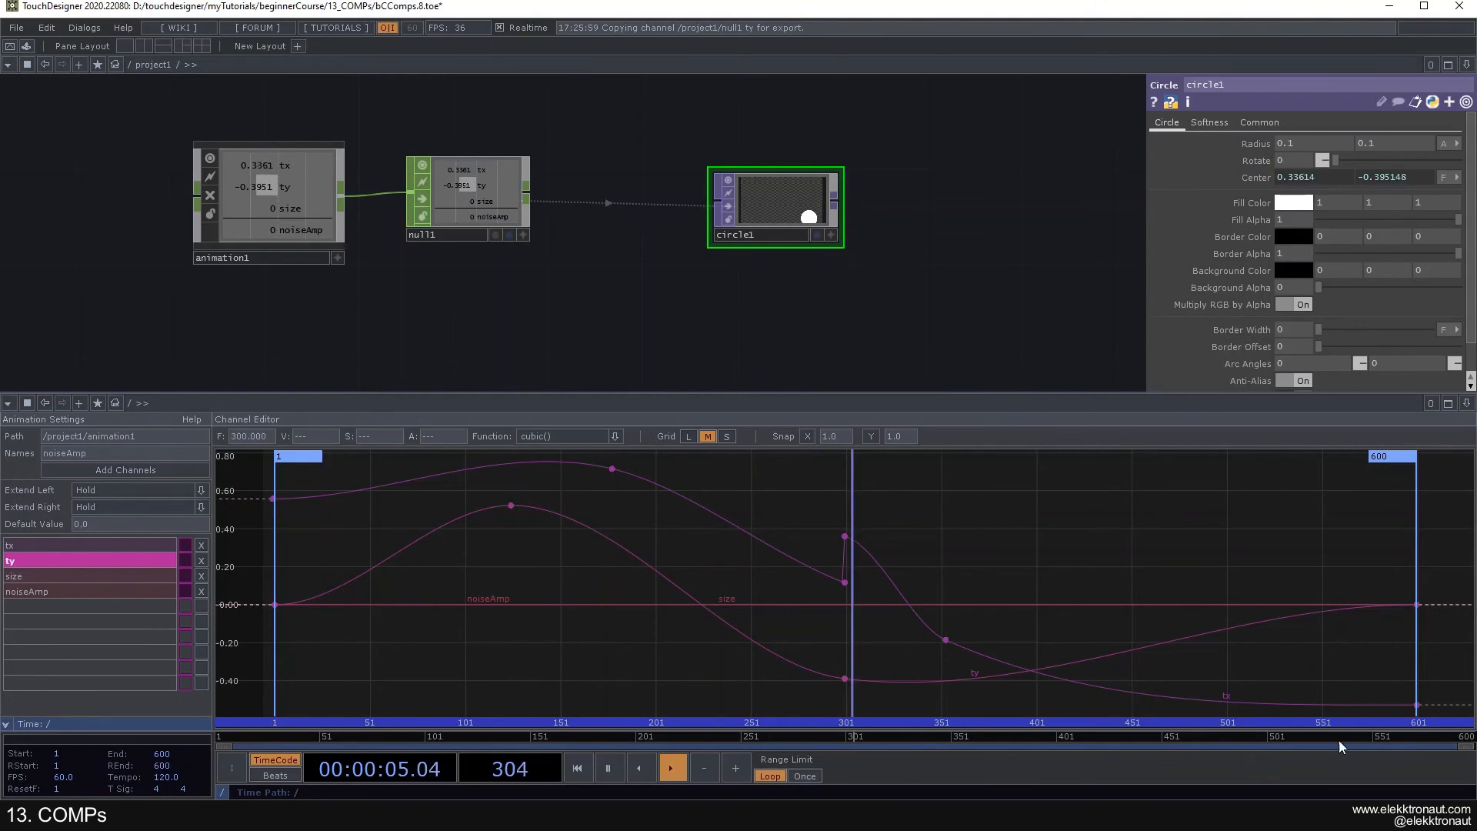
{"action": "left_click", "coordinate": [158, 756]}
{"action": "type", "text": "12"}
{"action": "left_click", "coordinate": [160, 767]}
{"action": "type", "text": "1"}
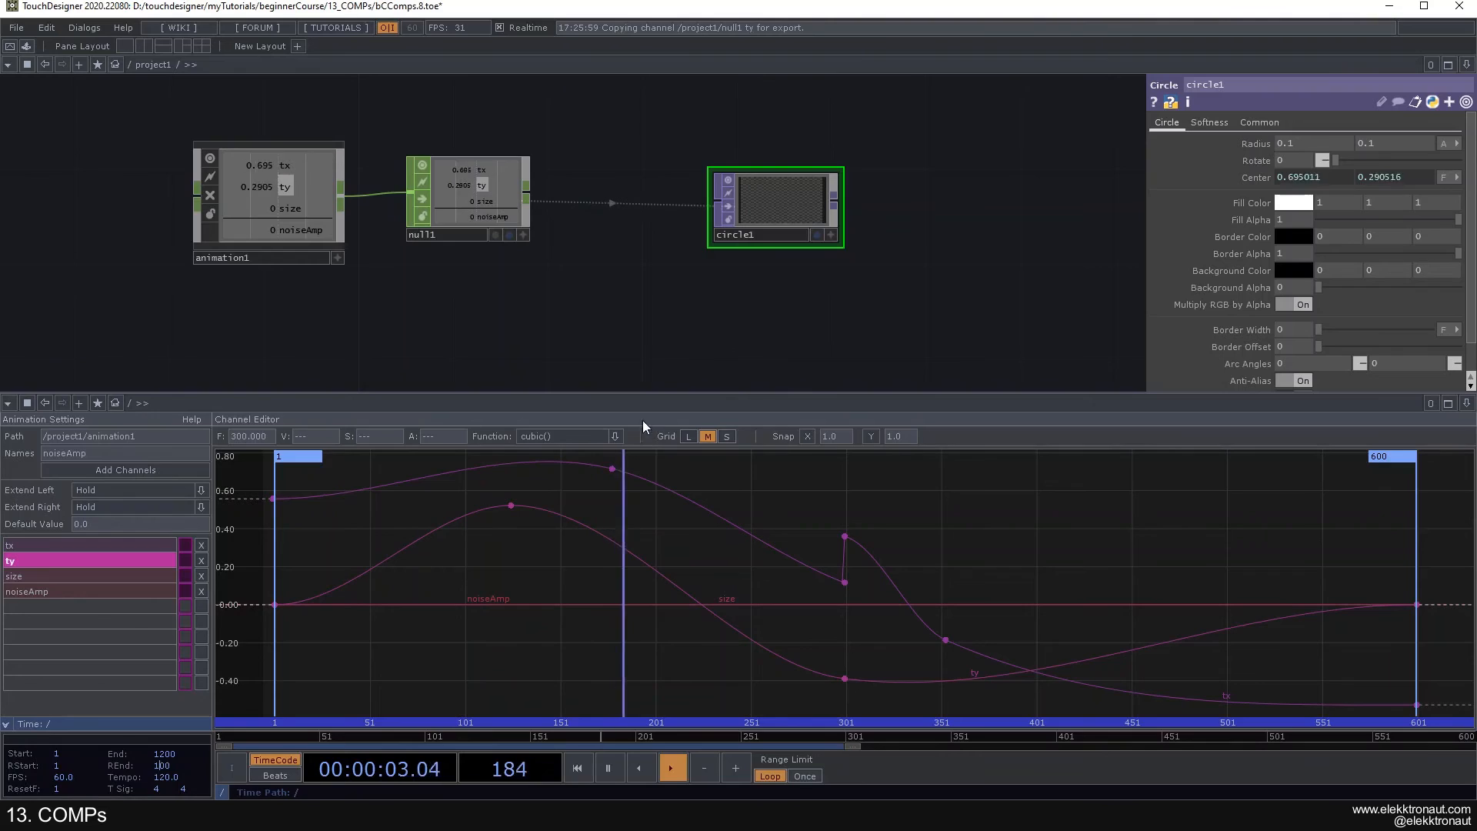
{"action": "key", "text": "Escape"}
{"action": "left_click", "coordinate": [157, 767]}
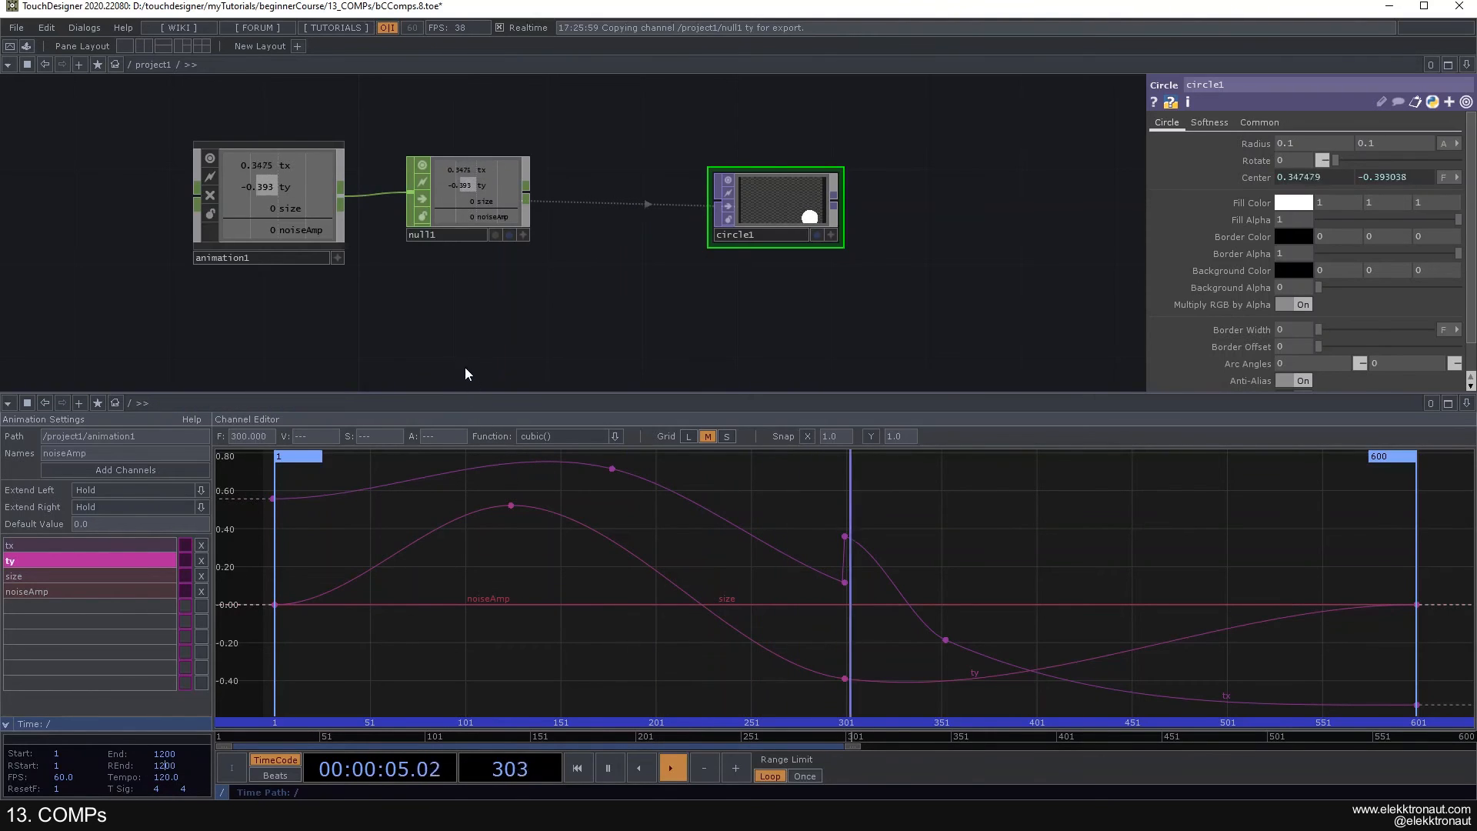
{"action": "type", "text": "1200"}
{"action": "key", "text": "Return"}
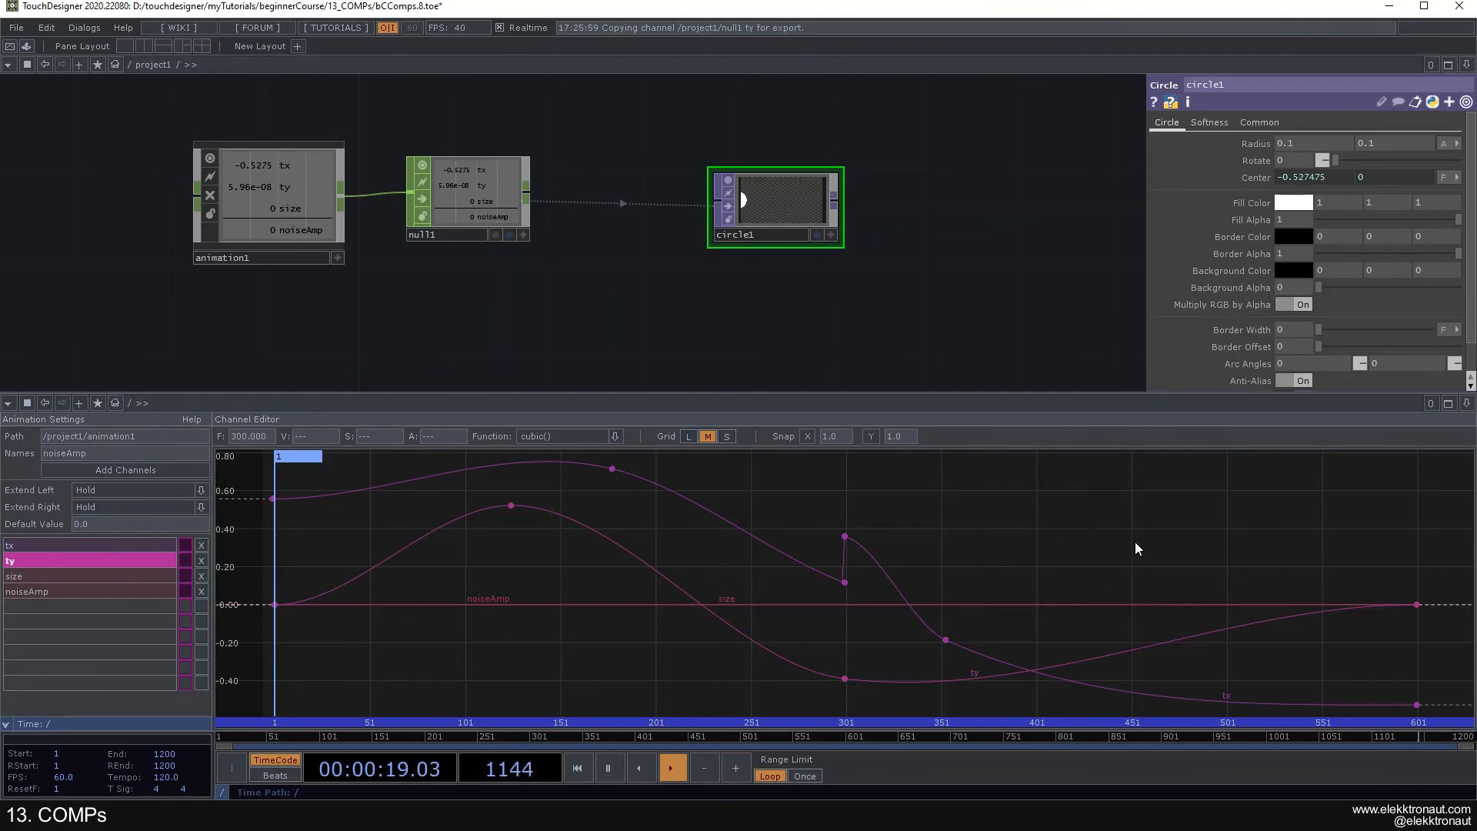
- Move the last ty and tx keyframes to near frame 1200, with tx at about 0.2, and flatten the tx dip after frame 350
{"action": "middle_click_drag", "start_coordinate": [1119, 538], "coordinate": [1033, 524]}
{"action": "middle_click_drag", "start_coordinate": [1180, 528], "coordinate": [930, 547]}
{"action": "scroll", "coordinate": [894, 550], "scroll_direction": "up", "scroll_amount": 1}
{"action": "left_click_drag", "start_coordinate": [803, 609], "coordinate": [1235, 611]}
{"action": "left_click_drag", "start_coordinate": [803, 709], "coordinate": [1230, 571]}
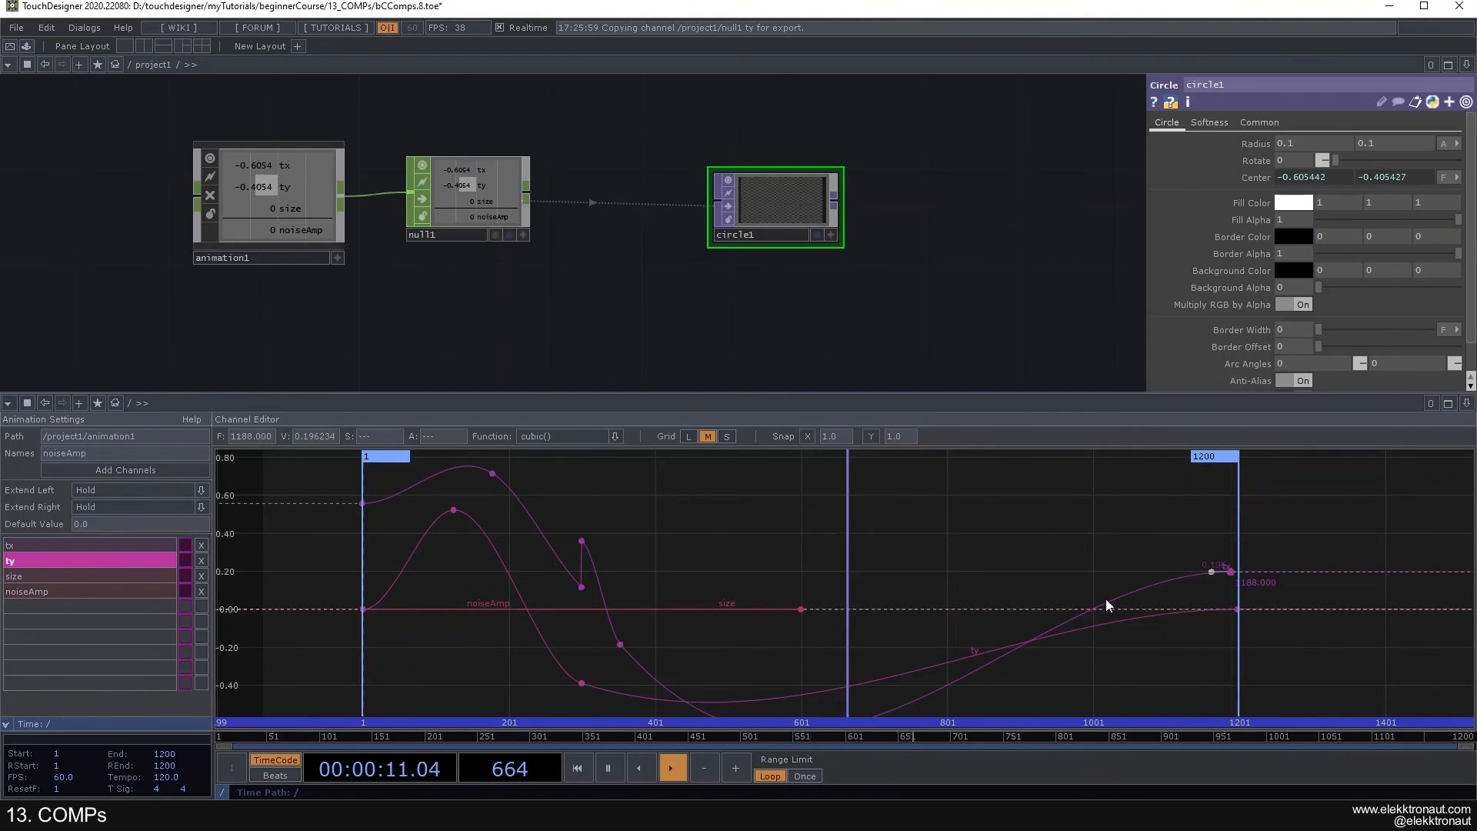
{"action": "left_click", "coordinate": [630, 652]}
{"action": "left_click_drag", "start_coordinate": [633, 659], "coordinate": [654, 644]}
- Move the end keyframes of size, tx and noiseAmp to about frame 1200 so all curves span the longer timeline
{"action": "left_click_drag", "start_coordinate": [1105, 612], "coordinate": [1238, 607]}
{"action": "key", "text": "h"}
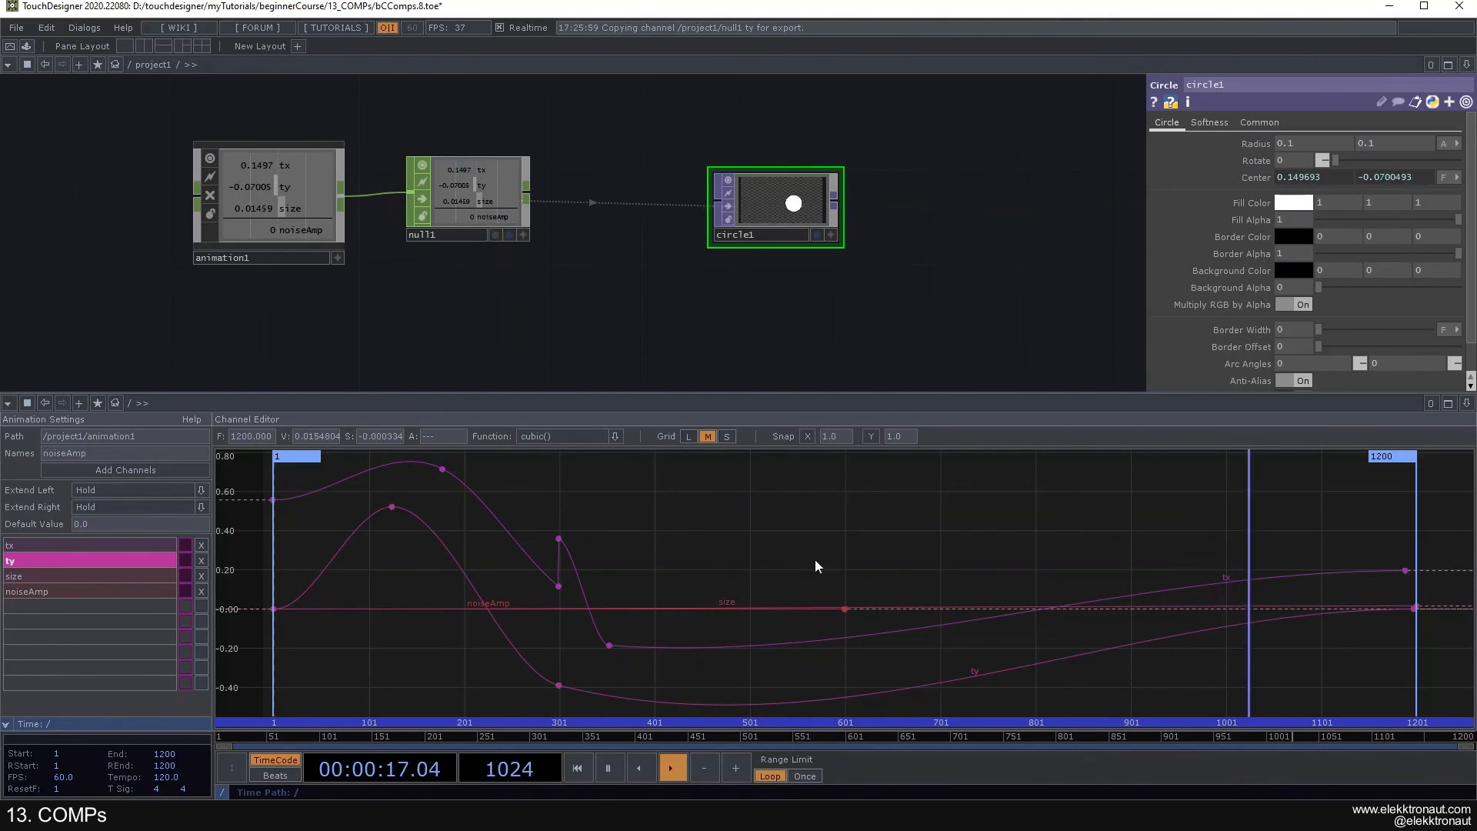
{"action": "left_click_drag", "start_coordinate": [1405, 570], "coordinate": [1420, 570]}
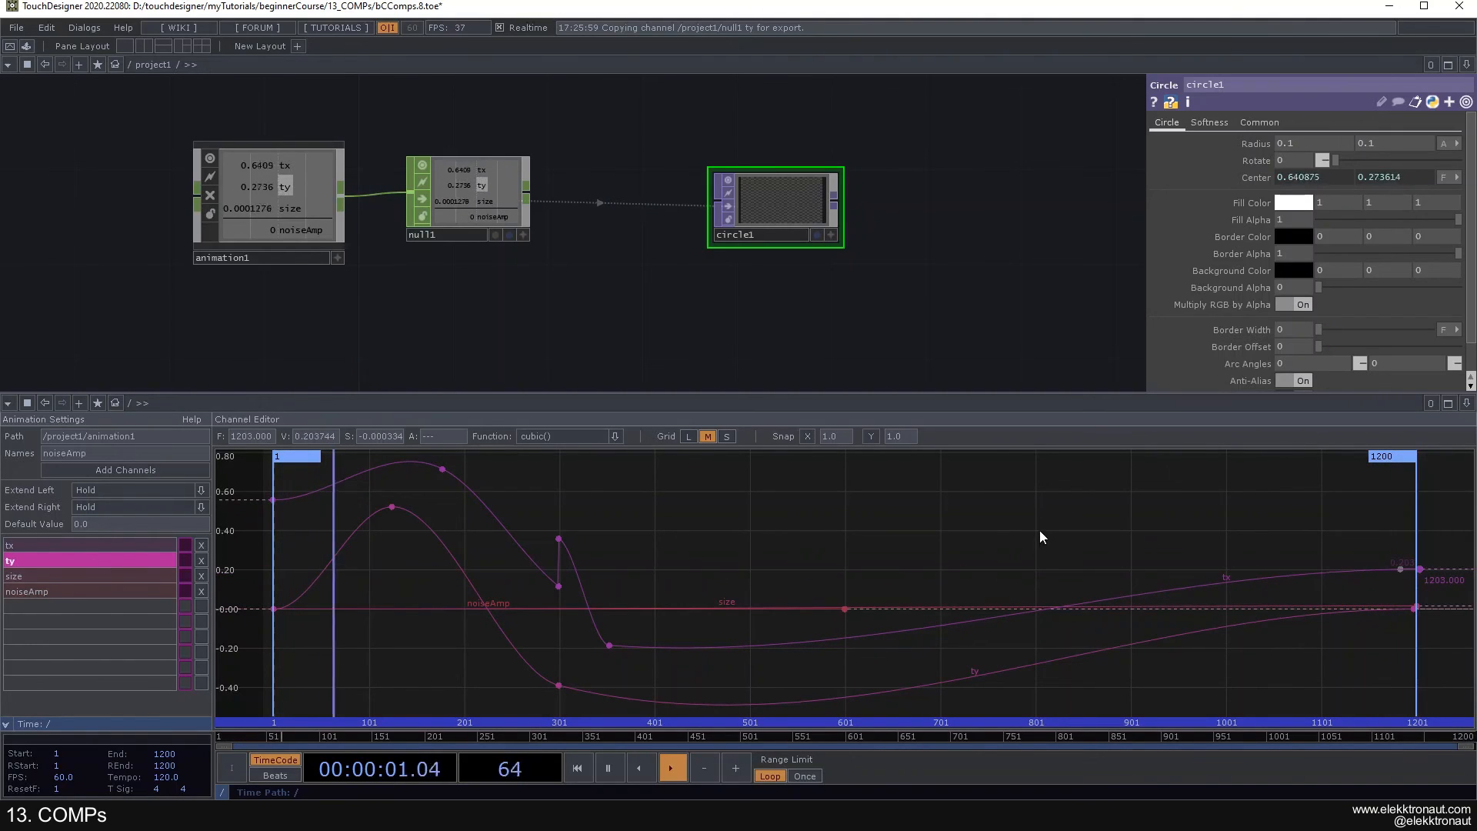
{"action": "left_click_drag", "start_coordinate": [844, 610], "coordinate": [1416, 604]}
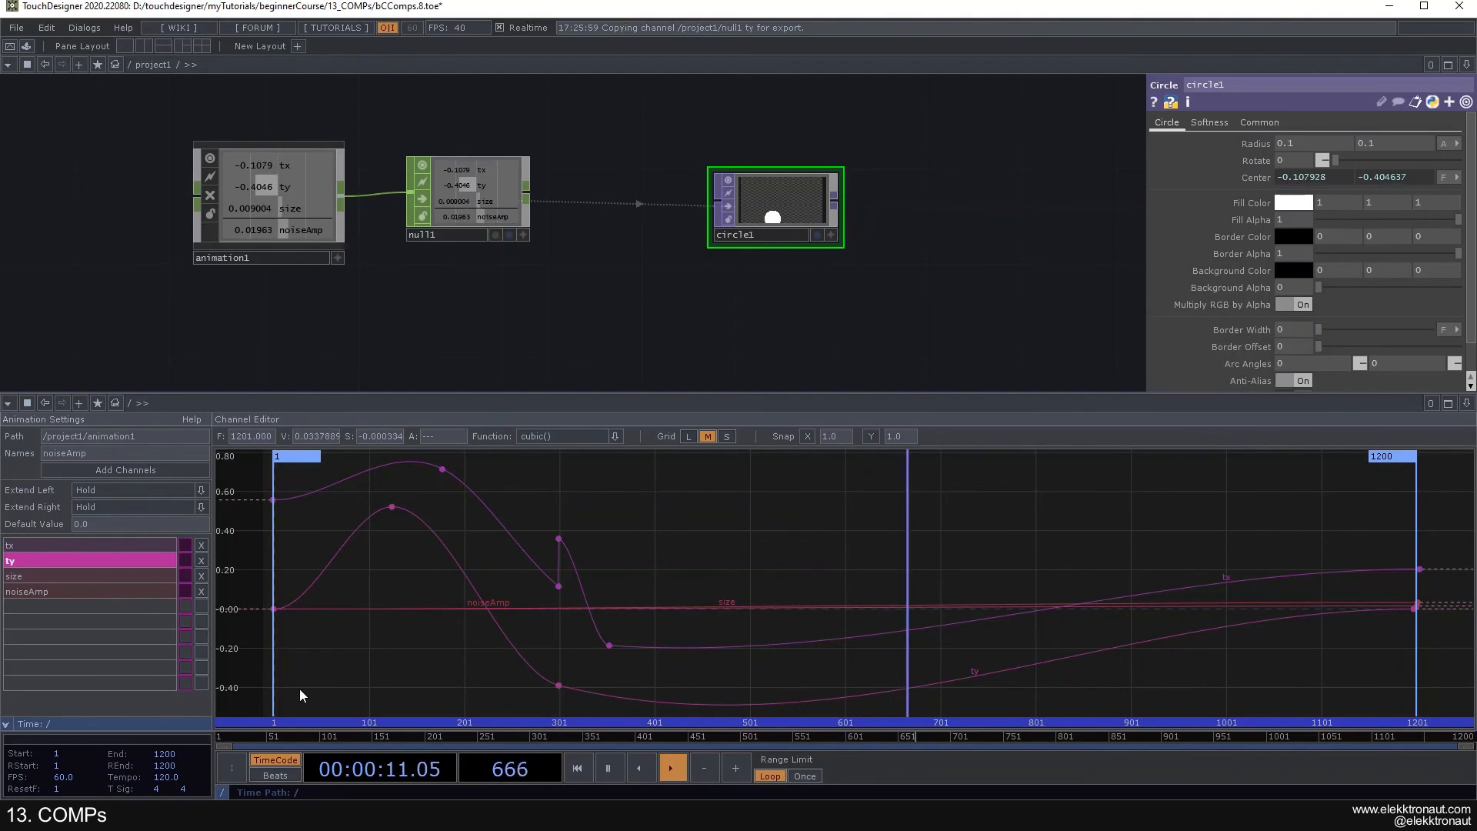
{"action": "left_click_drag", "start_coordinate": [156, 757], "coordinate": [156, 761]}
{"action": "left_click", "coordinate": [165, 758]}
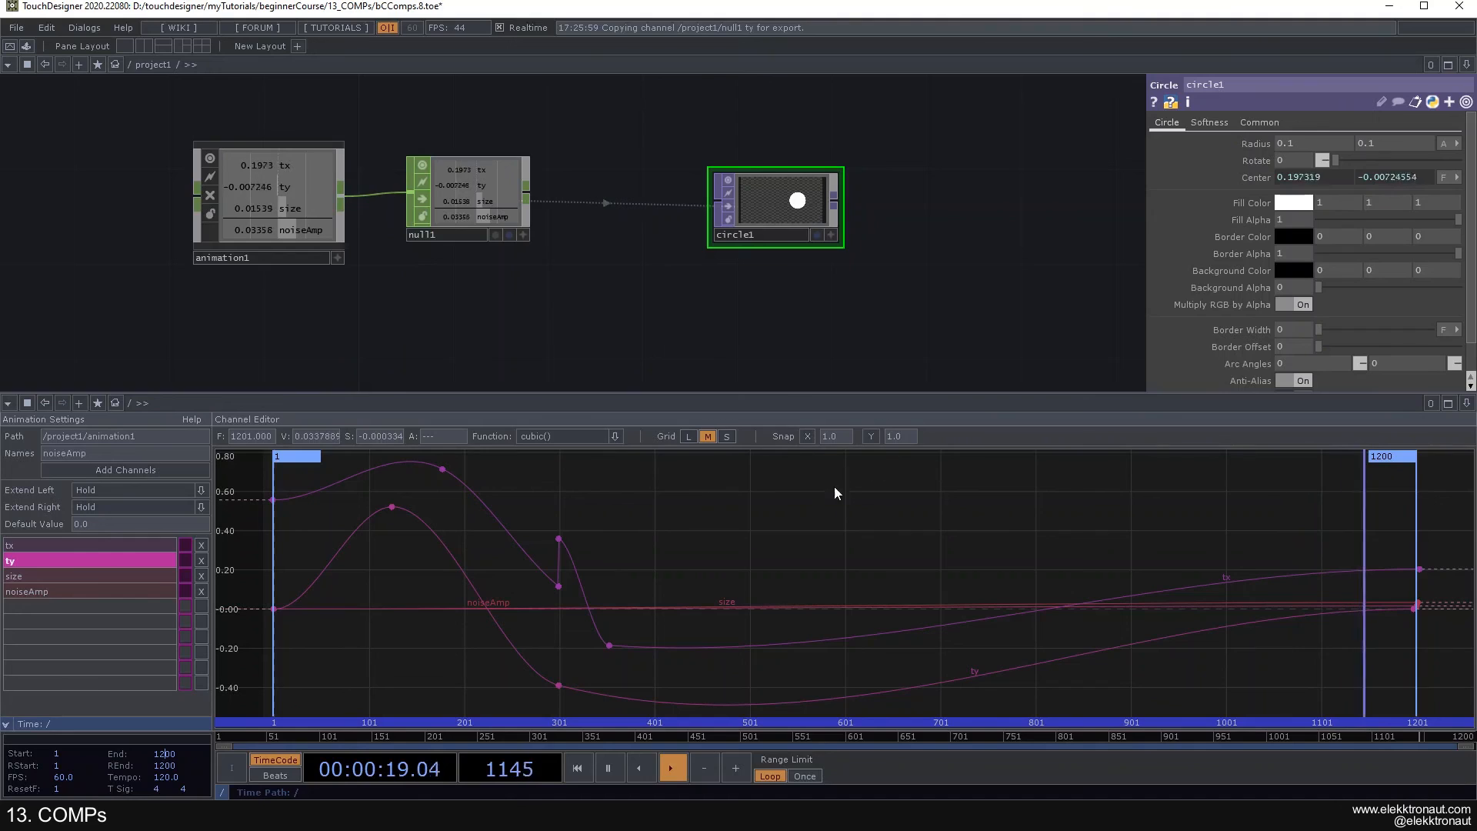
{"action": "left_click_drag", "start_coordinate": [523, 311], "coordinate": [686, 314]}
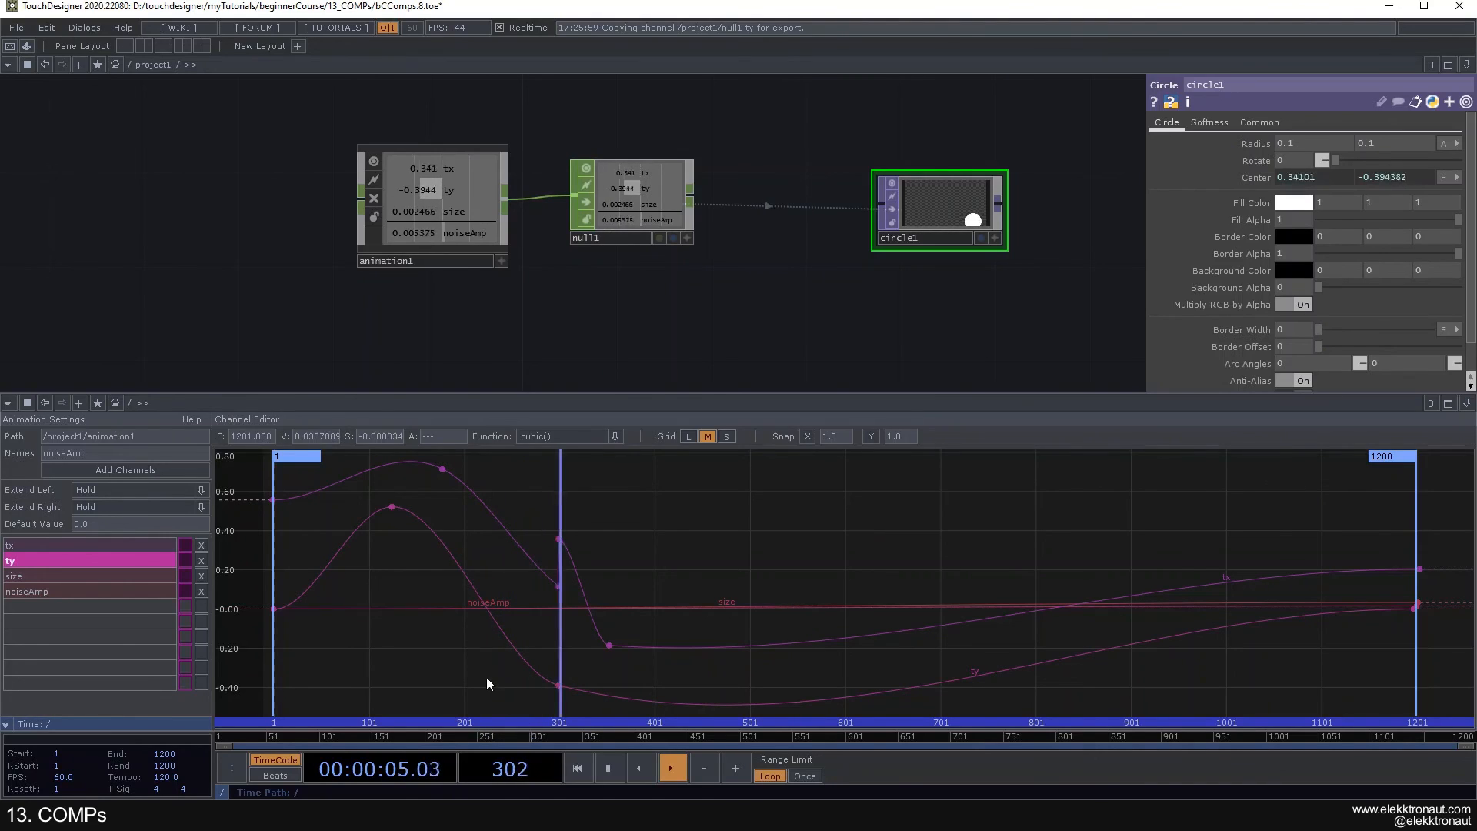
- Set the Play Mode of animation1 to Use Input Index
{"action": "left_click", "coordinate": [463, 216]}
{"action": "left_click_drag", "start_coordinate": [800, 320], "coordinate": [724, 259]}
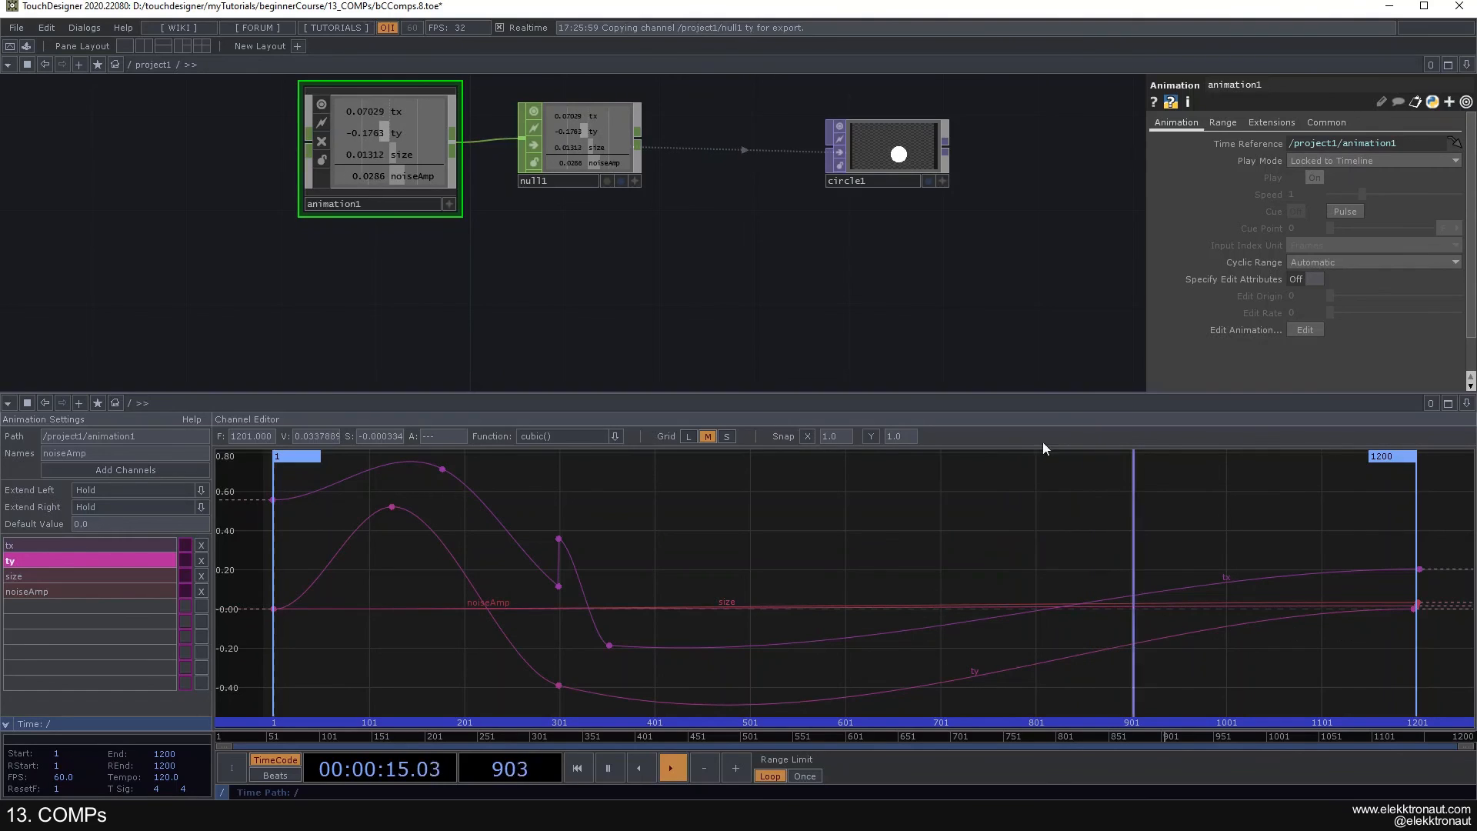
{"action": "left_click", "coordinate": [1339, 160]}
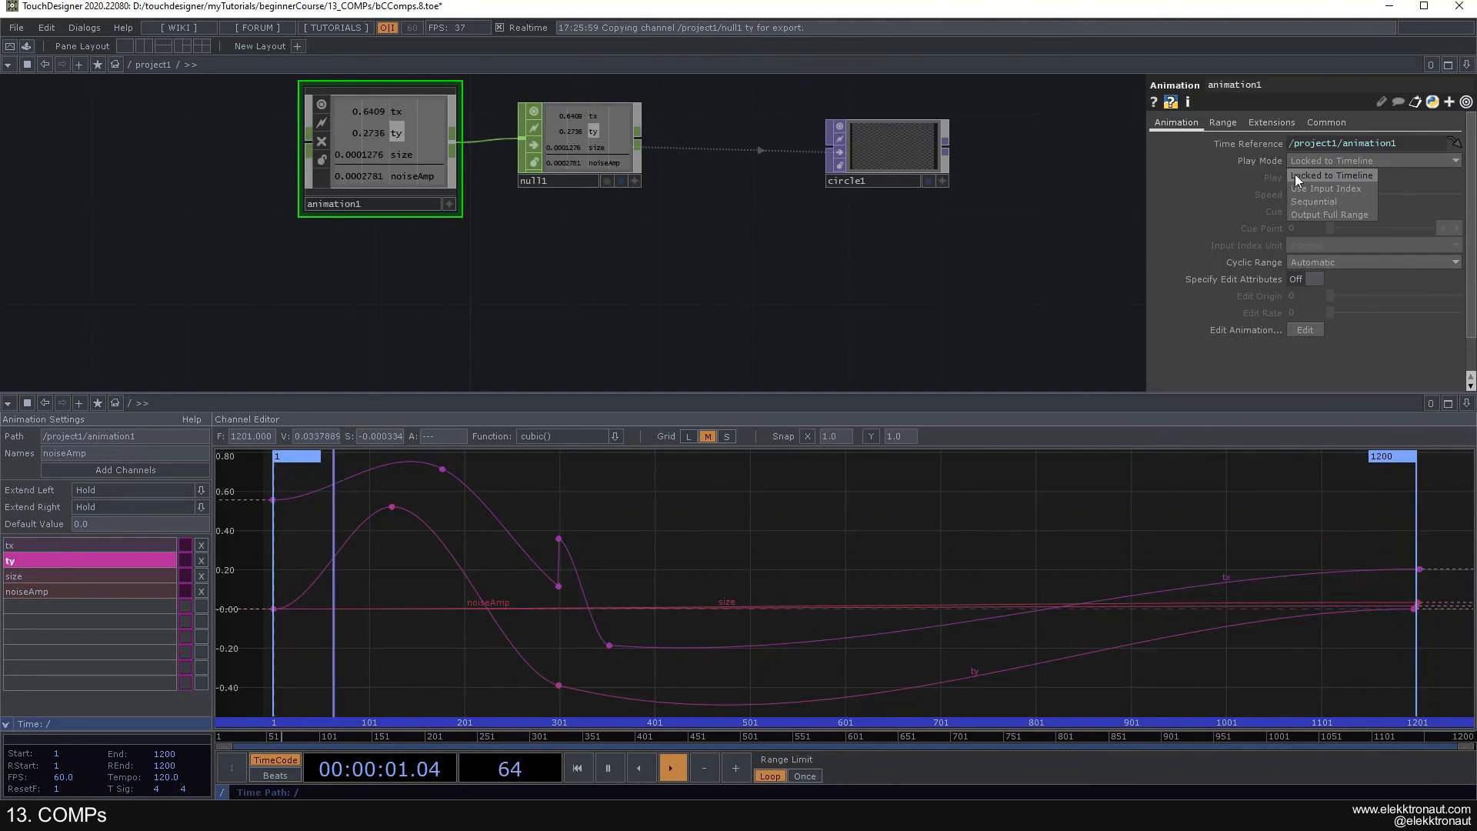
{"action": "left_click", "coordinate": [1336, 188]}
- Create an LFO CHOP, connect it to the input of animation1, and set its type to Gaussian
{"action": "left_click_drag", "start_coordinate": [707, 274], "coordinate": [911, 347]}
{"action": "key", "text": "Tab"}
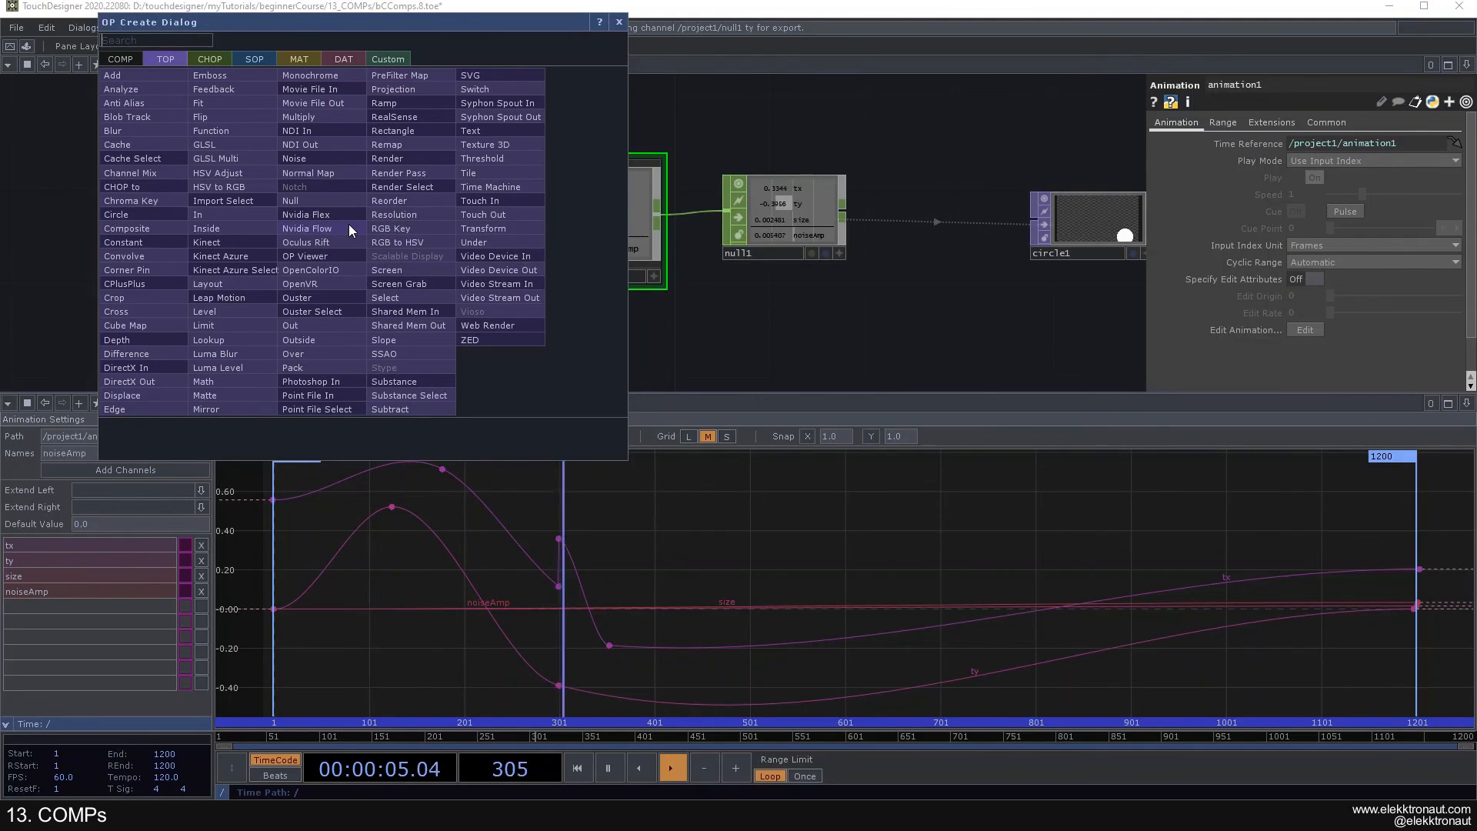
{"action": "left_click", "coordinate": [223, 60]}
{"action": "type", "text": "lf"}
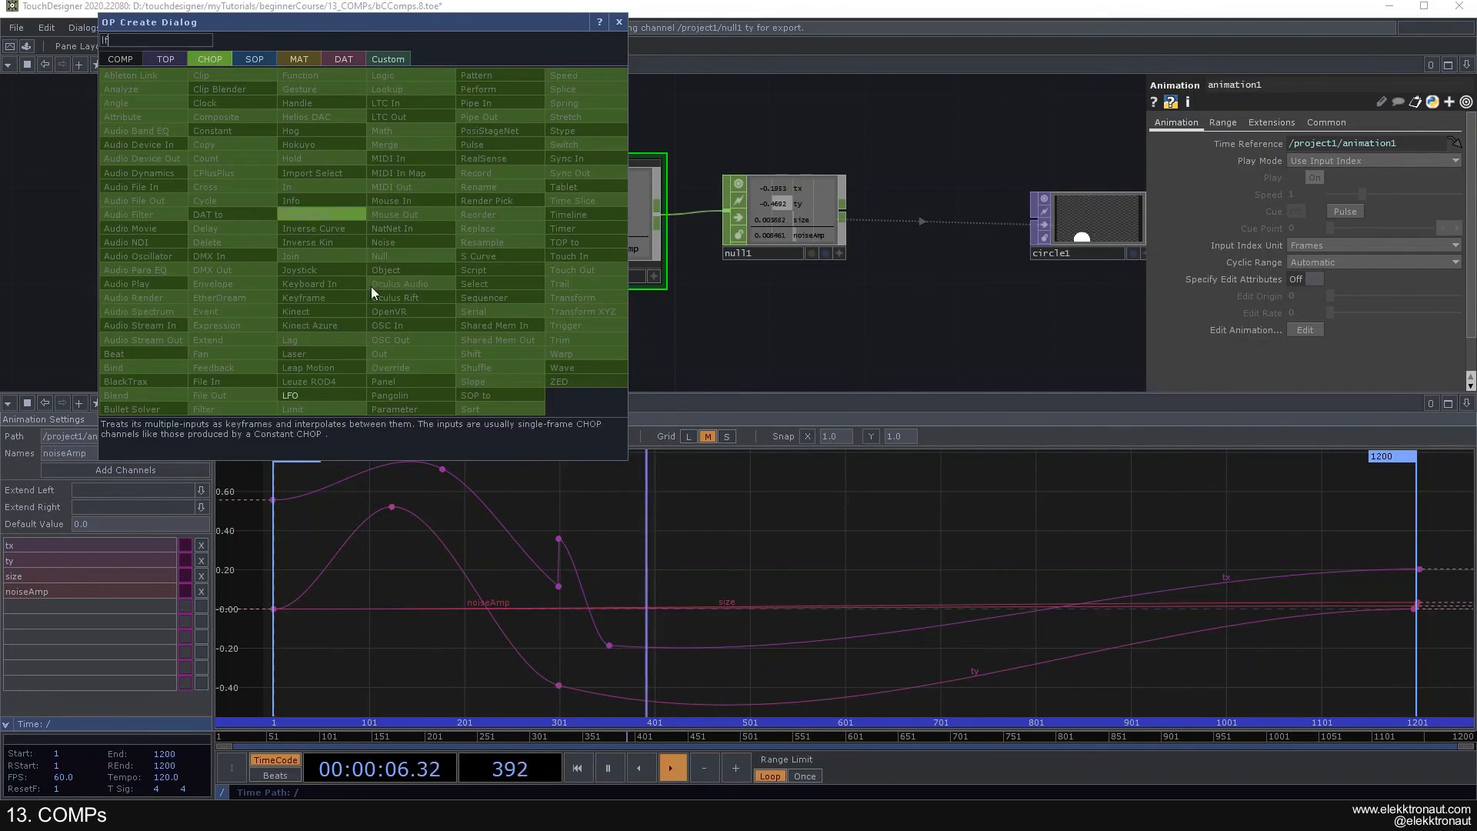
{"action": "left_click", "coordinate": [344, 394]}
{"action": "left_click", "coordinate": [352, 226]}
{"action": "left_click_drag", "start_coordinate": [420, 218], "coordinate": [515, 217]}
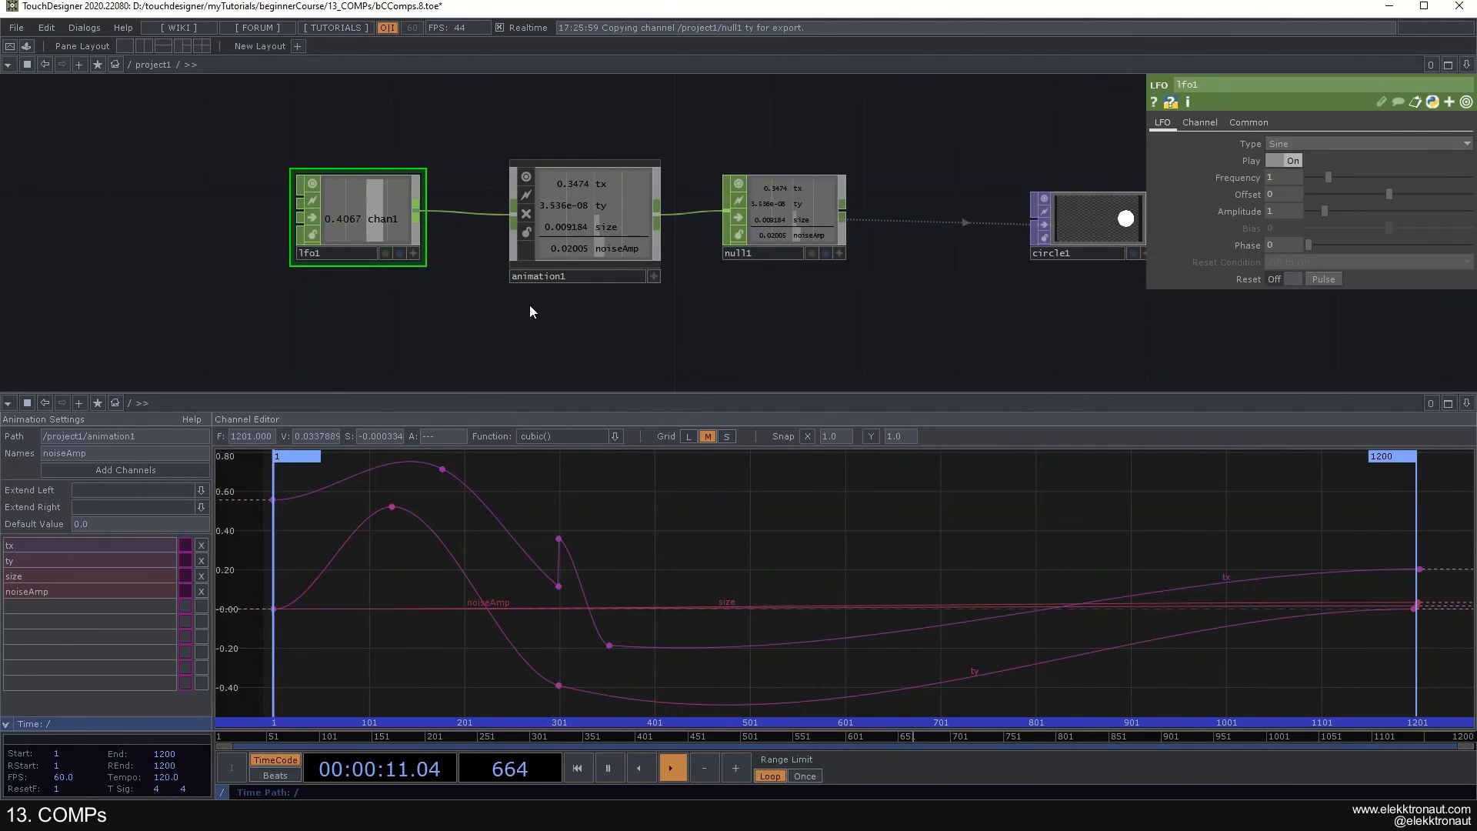
{"action": "left_click", "coordinate": [1311, 145]}
{"action": "left_click", "coordinate": [1291, 171]}
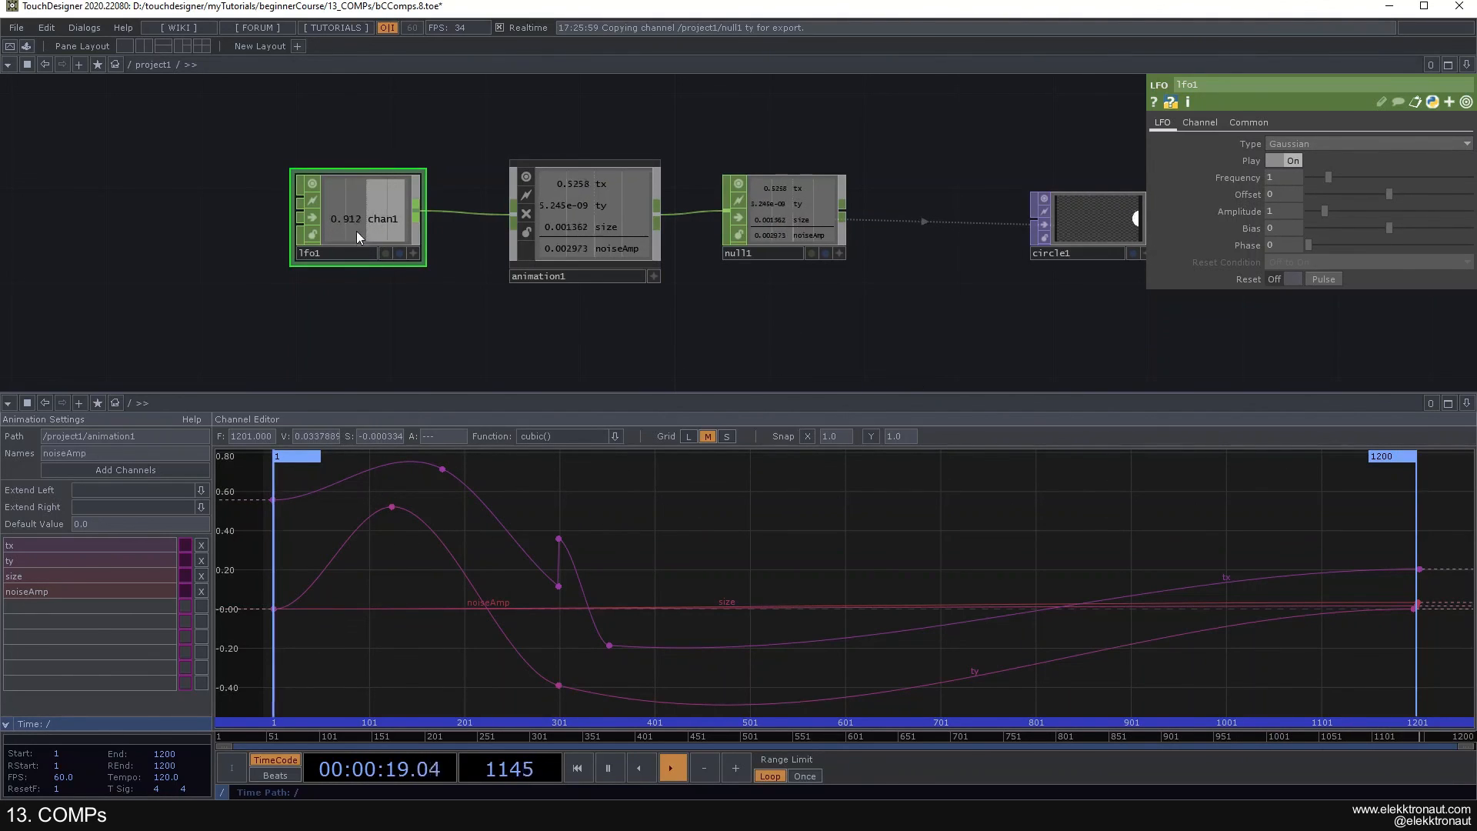
- Set the Play Mode of animation1 to Sequential, try a different playback speed, and return the speed to 1
{"action": "left_click", "coordinate": [577, 233]}
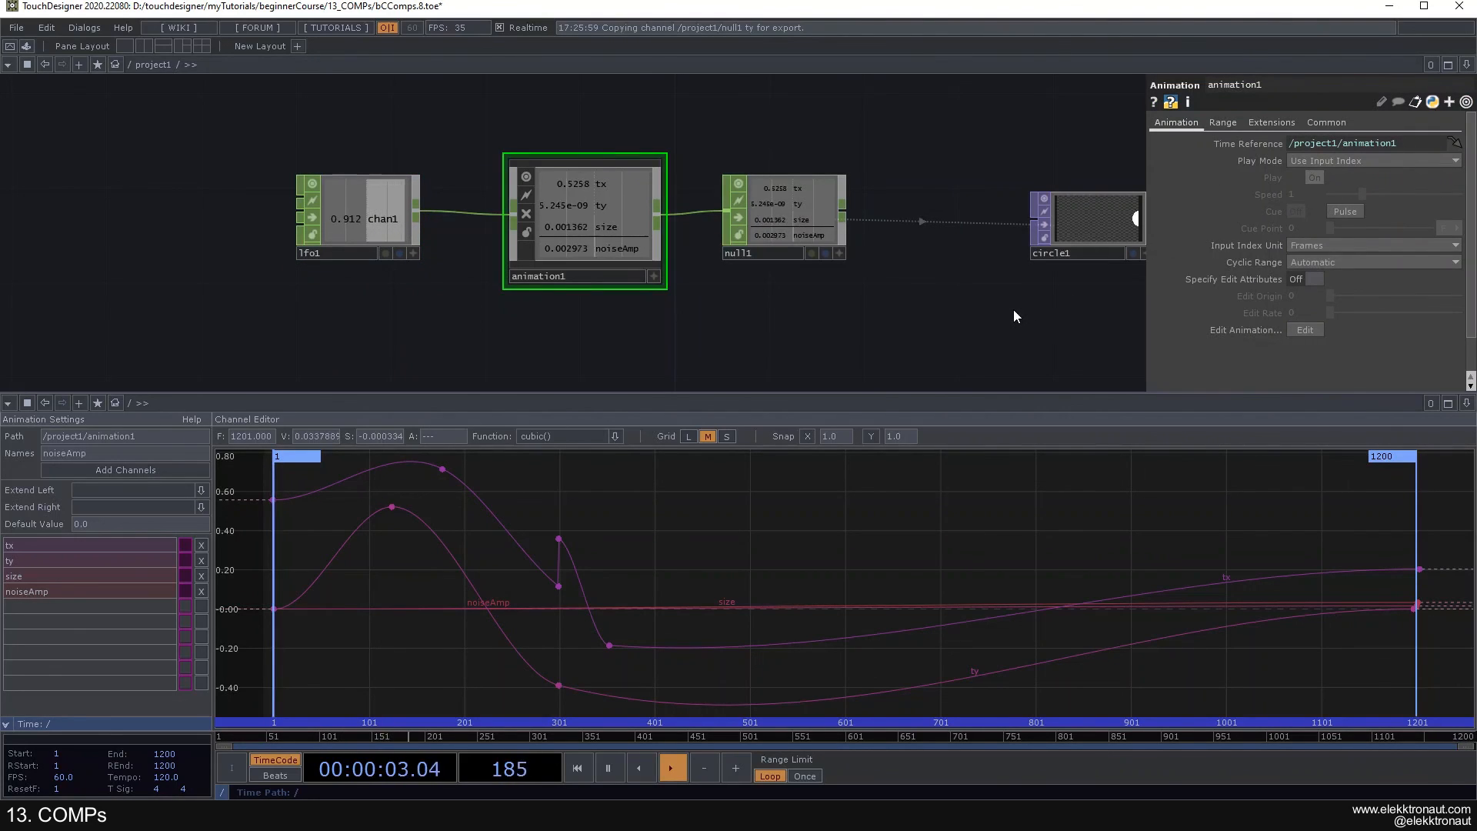
{"action": "left_click", "coordinate": [1329, 163]}
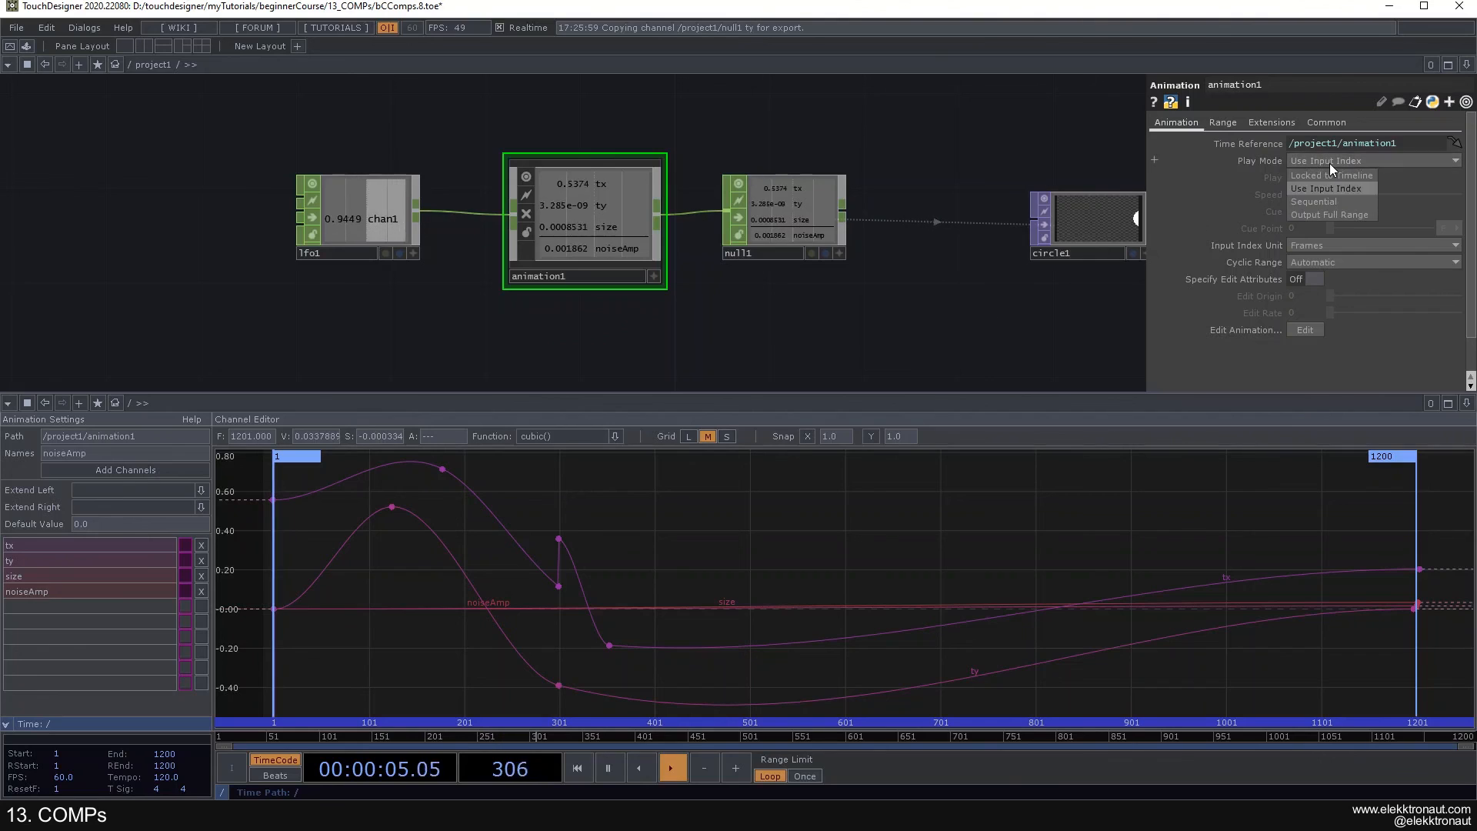
{"action": "left_click", "coordinate": [1327, 201]}
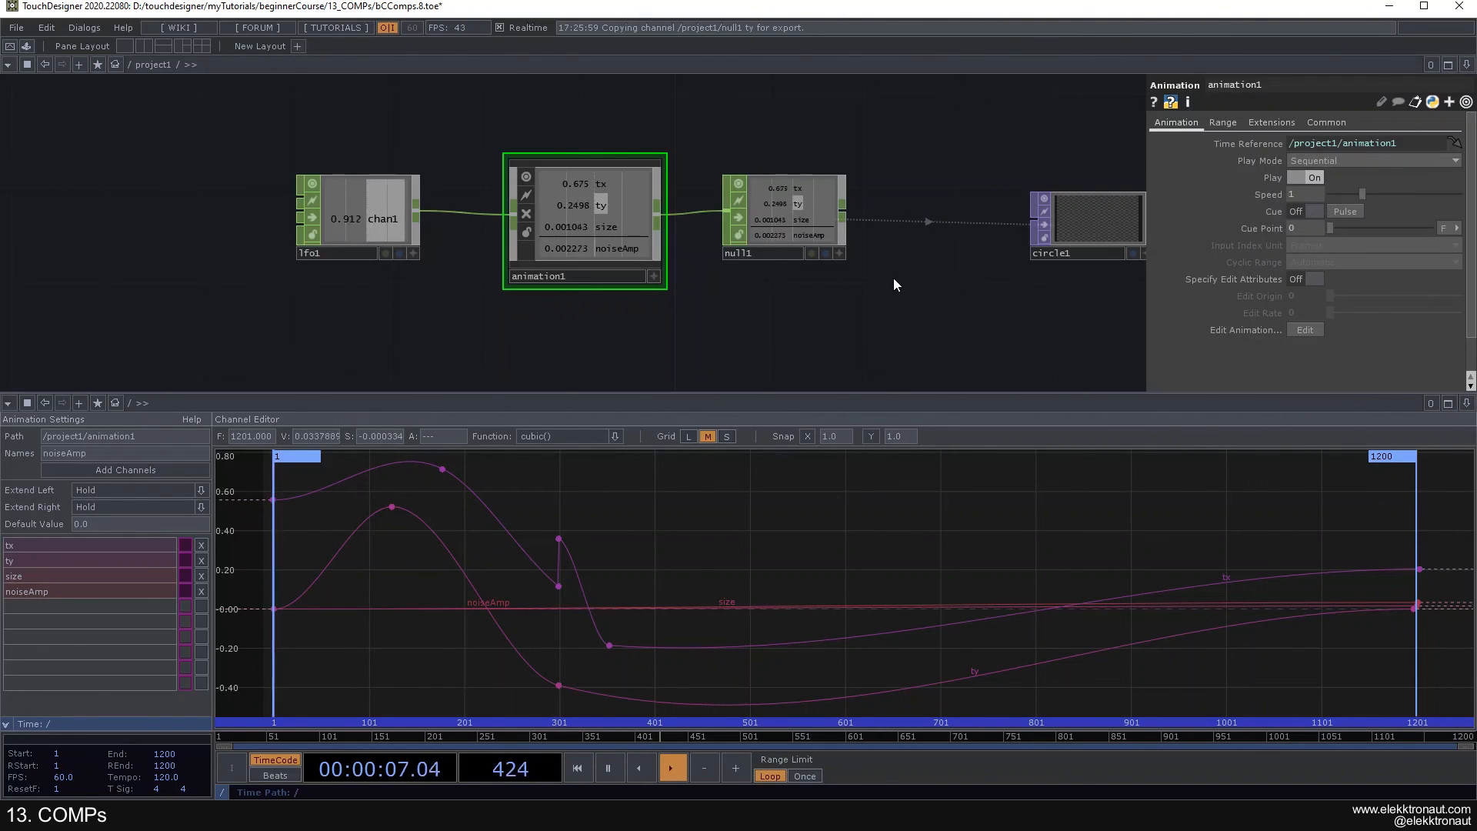
{"action": "left_click_drag", "start_coordinate": [924, 298], "coordinate": [878, 283]}
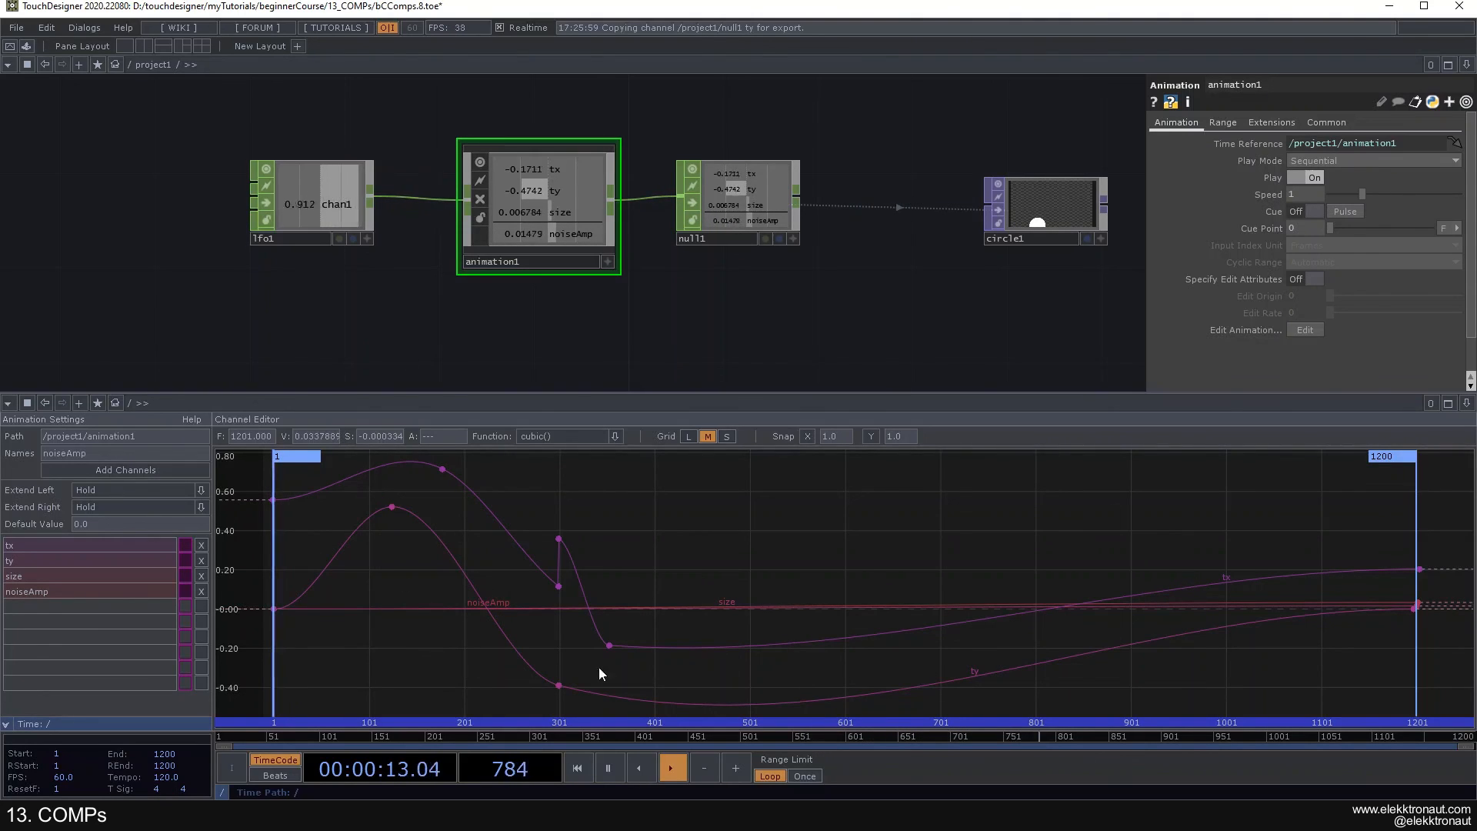
{"action": "mouse_move", "coordinate": [1376, 194]}
{"action": "left_mouse_down"}
{"action": "mouse_move", "coordinate": [1345, 197]}
{"action": "mouse_move", "coordinate": [1392, 208]}
{"action": "left_mouse_up"}
{"action": "left_click", "coordinate": [1317, 194]}
{"action": "type", "text": "1"}
{"action": "key", "text": "Return"}
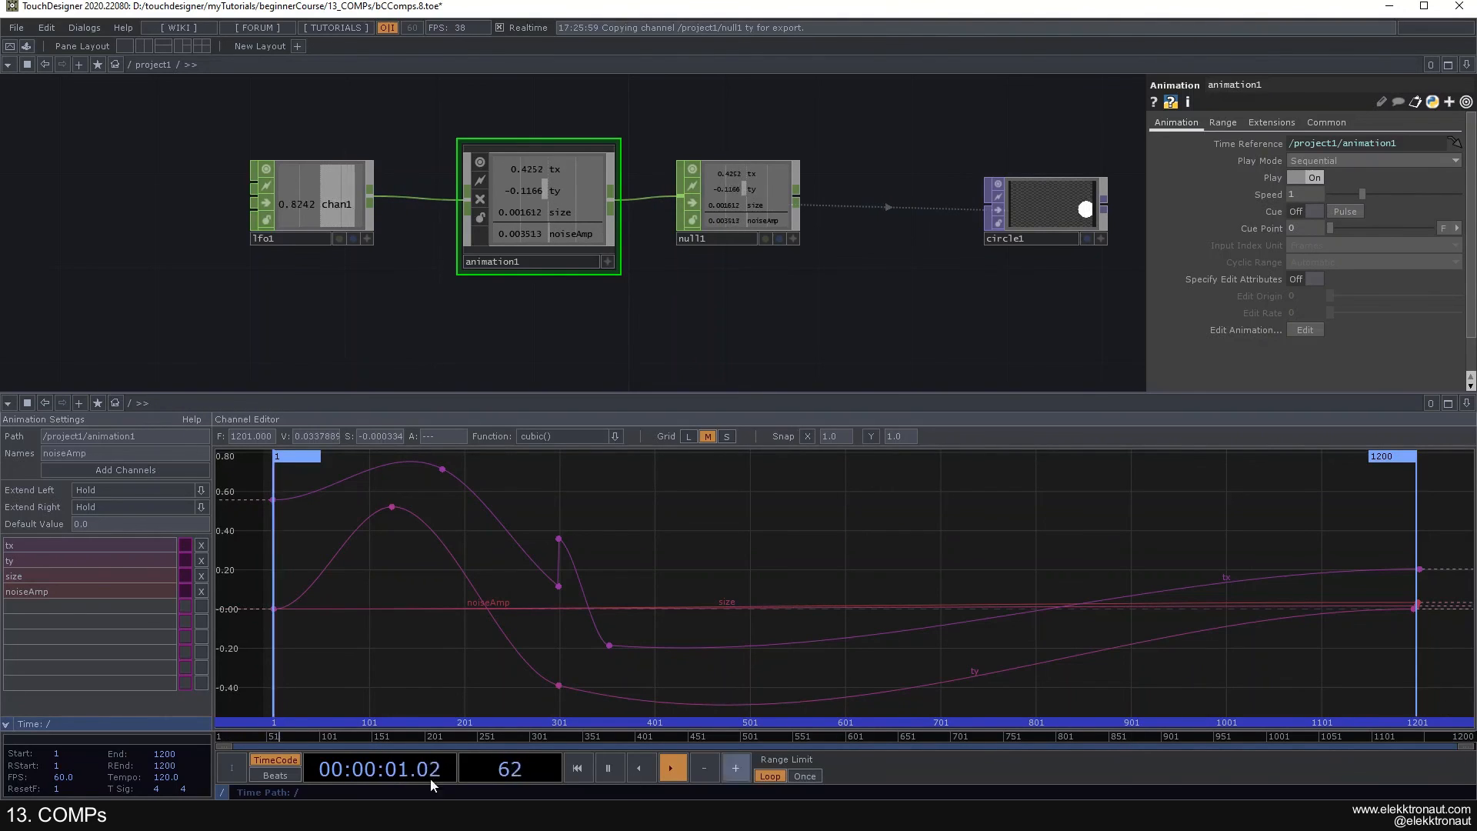
- Set the Play Mode of animation1 to Output Full Range and inspect the channel curves in animation1 and null1
{"action": "left_click", "coordinate": [1326, 158]}
{"action": "left_click", "coordinate": [1333, 216]}
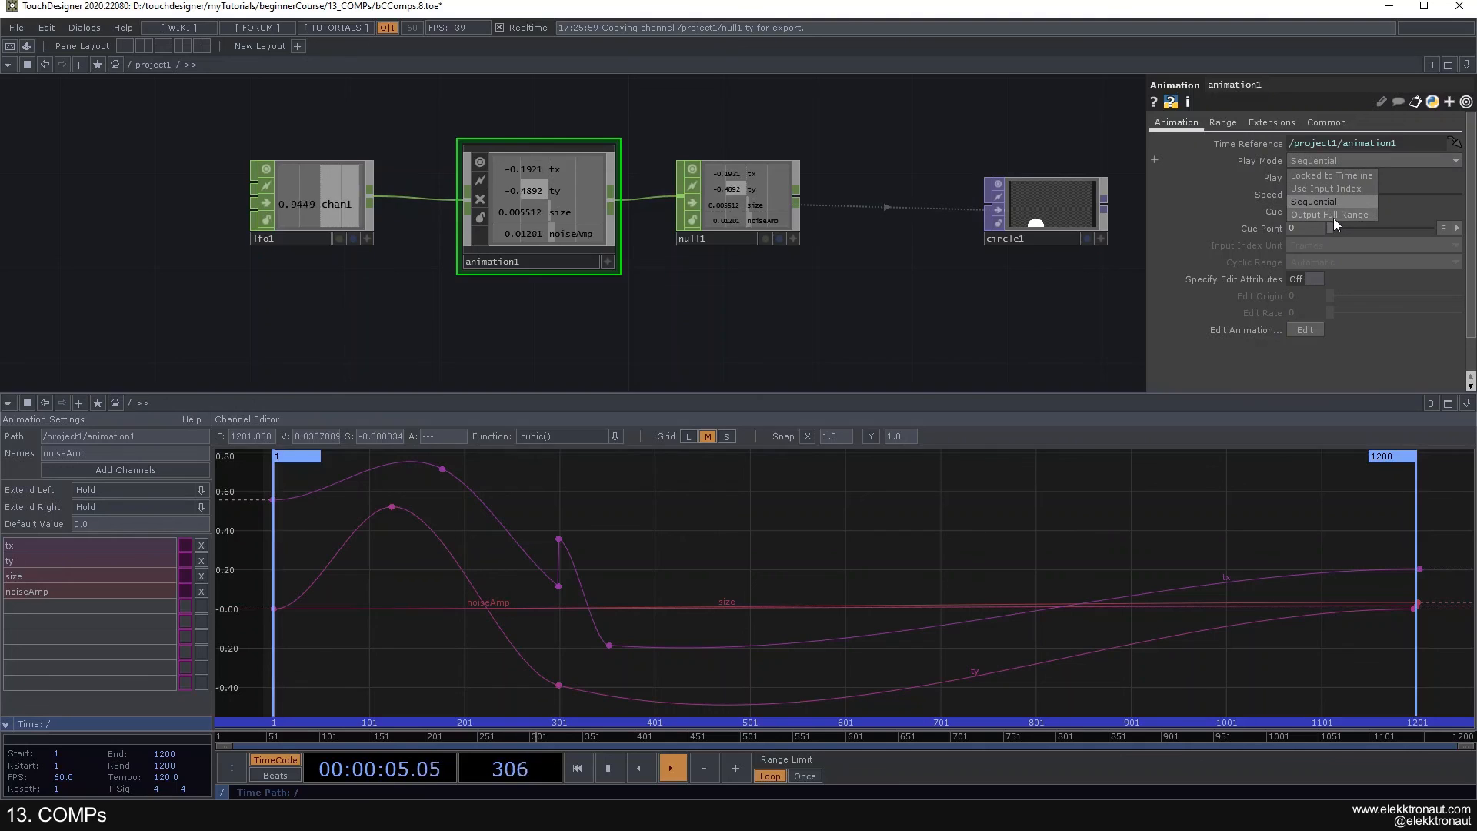
{"action": "scroll", "coordinate": [543, 205], "scroll_direction": "up", "scroll_amount": 3}
{"action": "scroll", "coordinate": [530, 209], "scroll_direction": "down", "scroll_amount": 3}
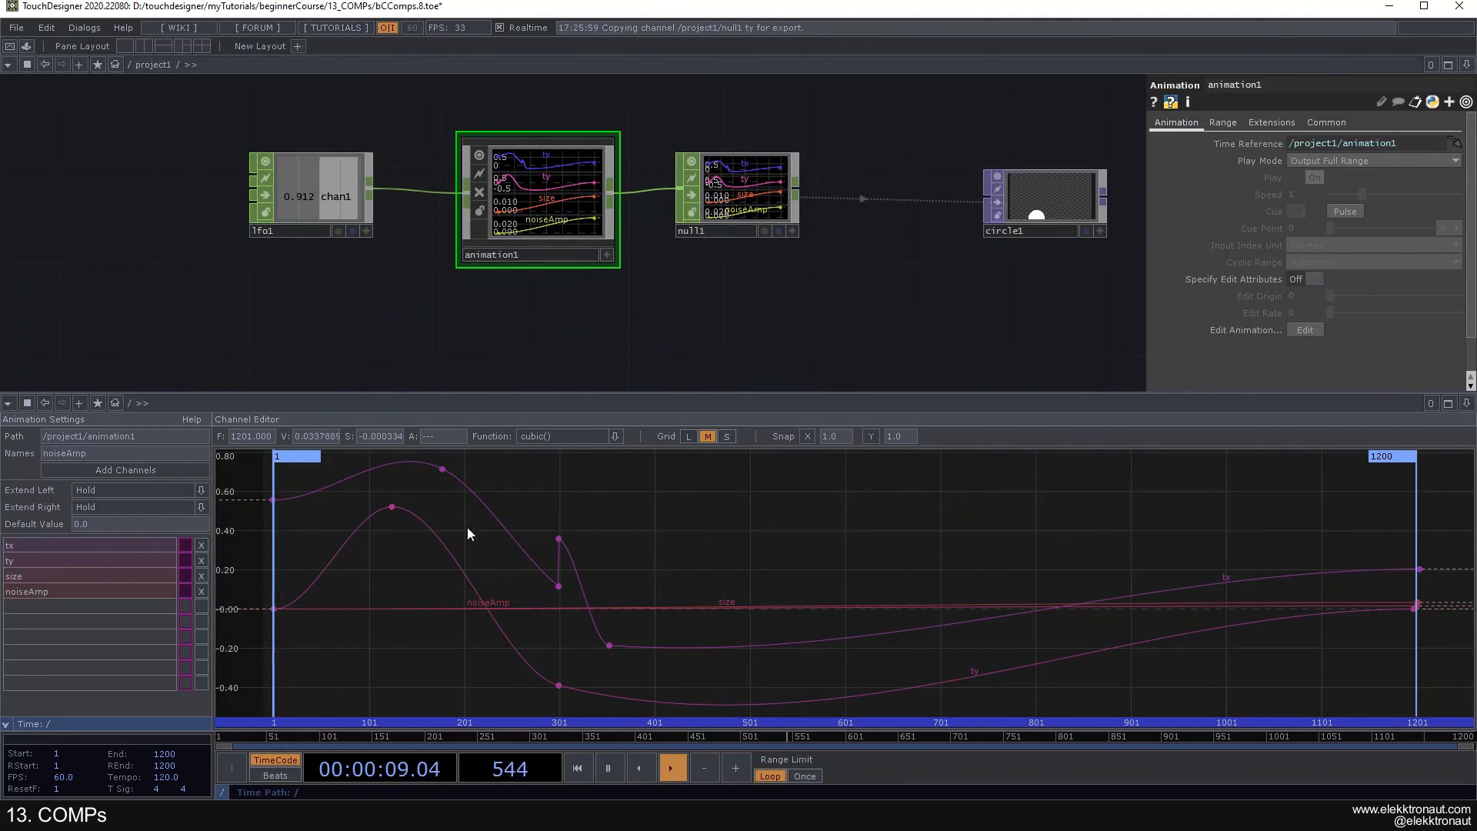
{"action": "scroll", "coordinate": [625, 271], "scroll_direction": "up", "scroll_amount": 3}
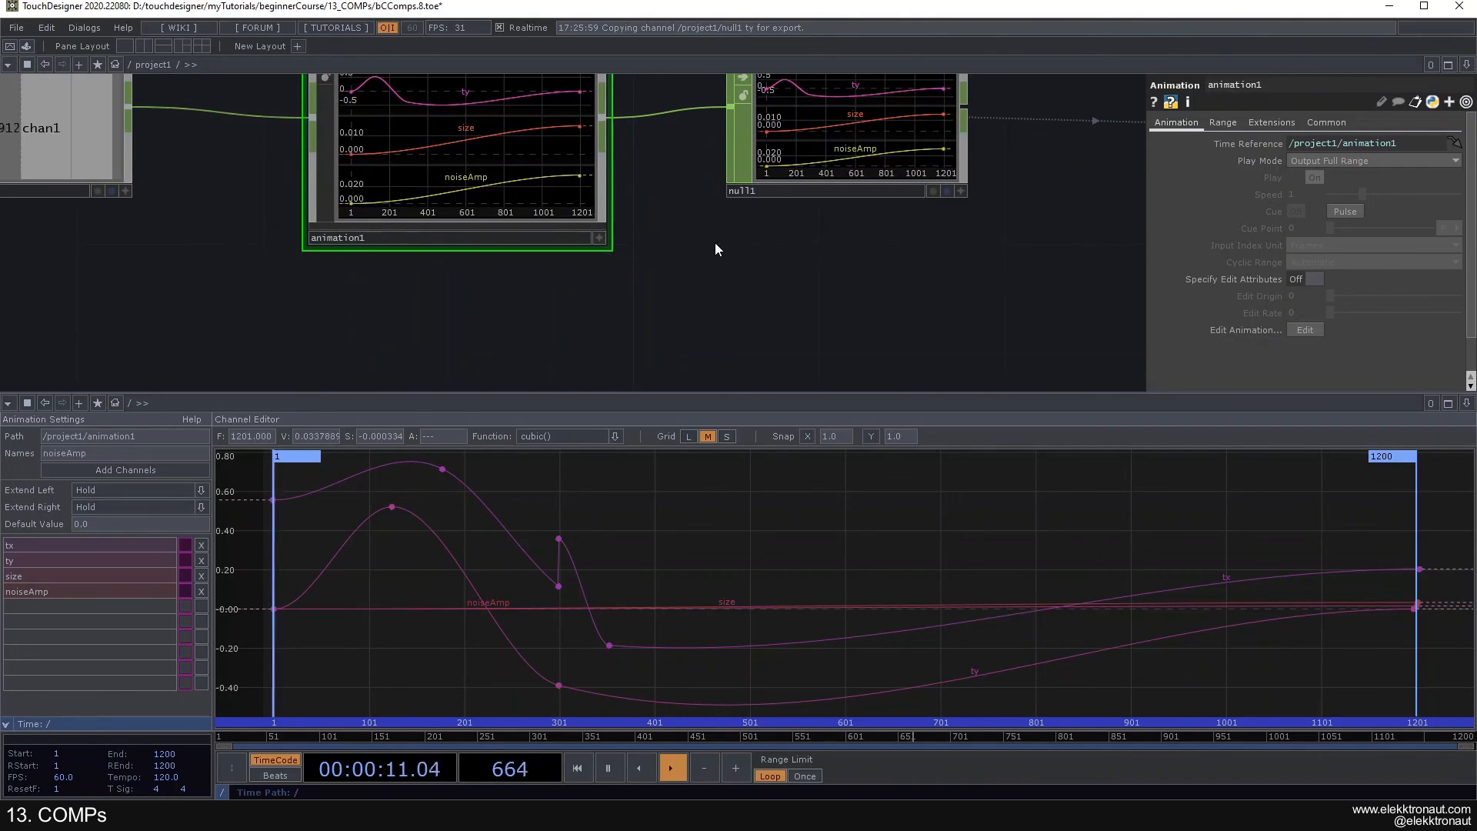
{"action": "scroll", "coordinate": [714, 242], "scroll_direction": "down", "scroll_amount": 3}
- Set the Play Mode of animation1 back to Locked to Timeline and close the animation curve editor
{"action": "left_click", "coordinate": [1336, 165]}
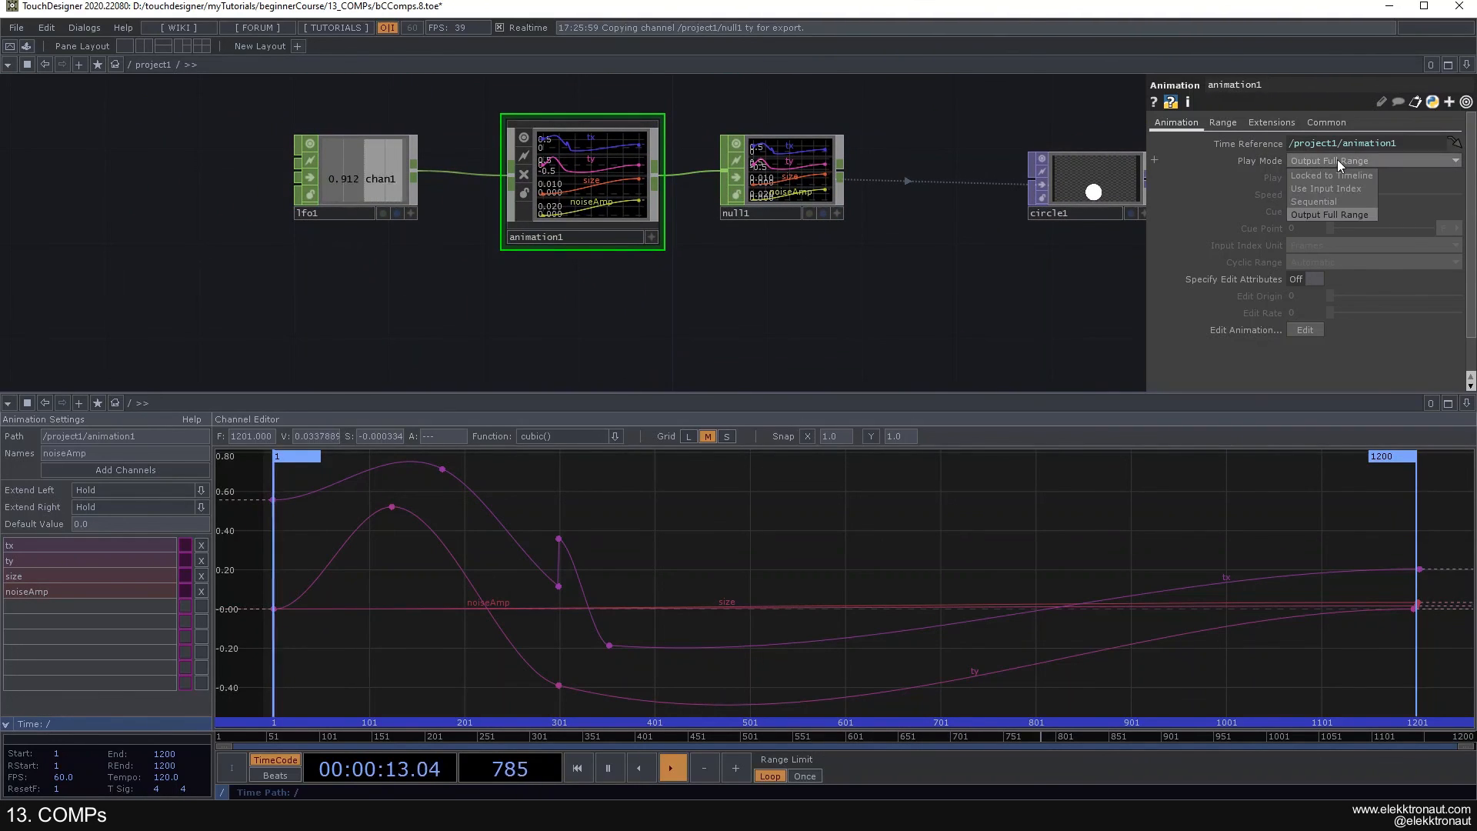
{"action": "left_click", "coordinate": [1331, 180]}
{"action": "scroll", "coordinate": [639, 374], "scroll_direction": "down", "scroll_amount": 3}
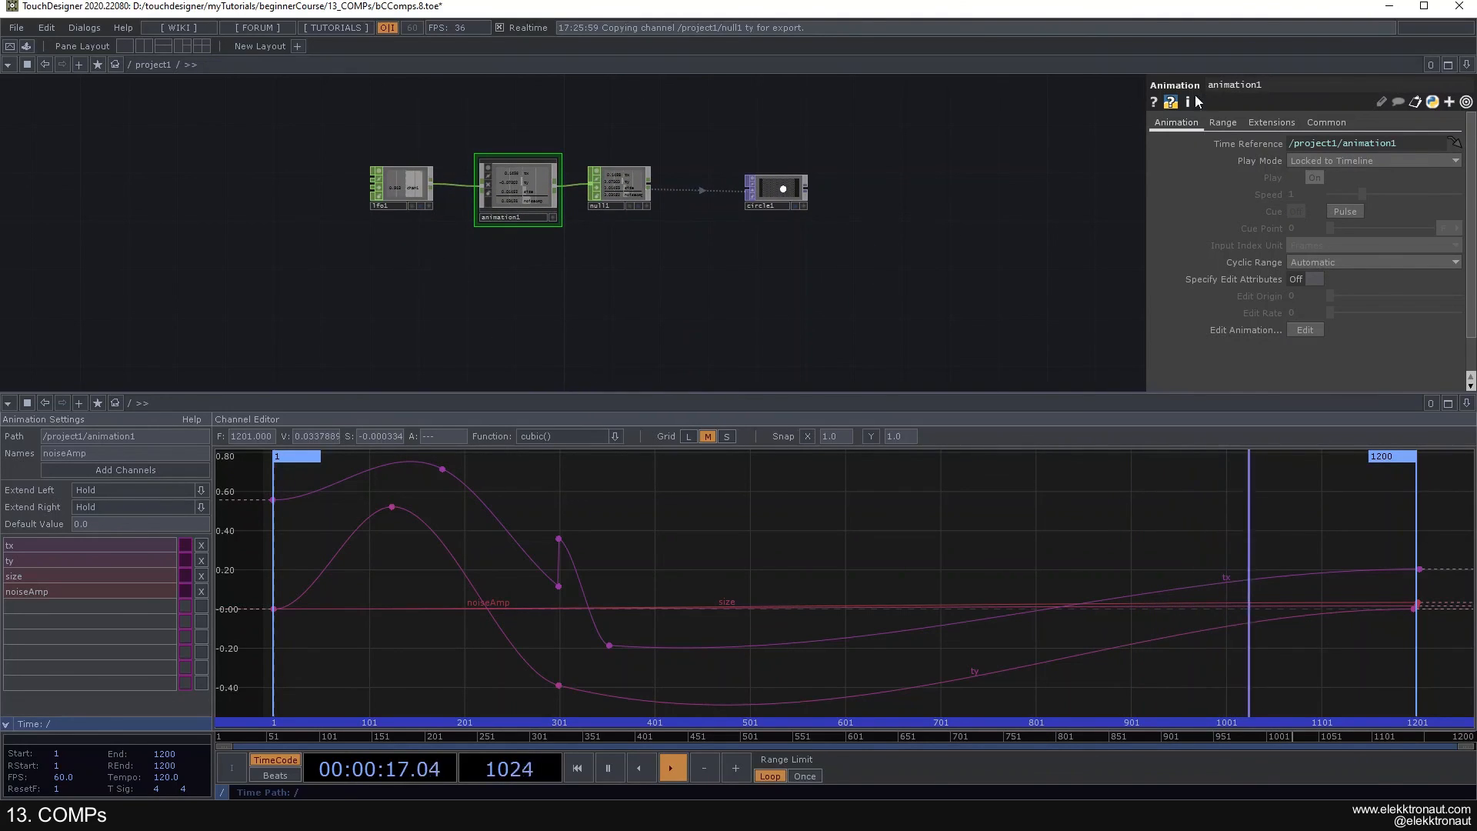
{"action": "scroll", "coordinate": [635, 223], "scroll_direction": "up", "scroll_amount": 2}
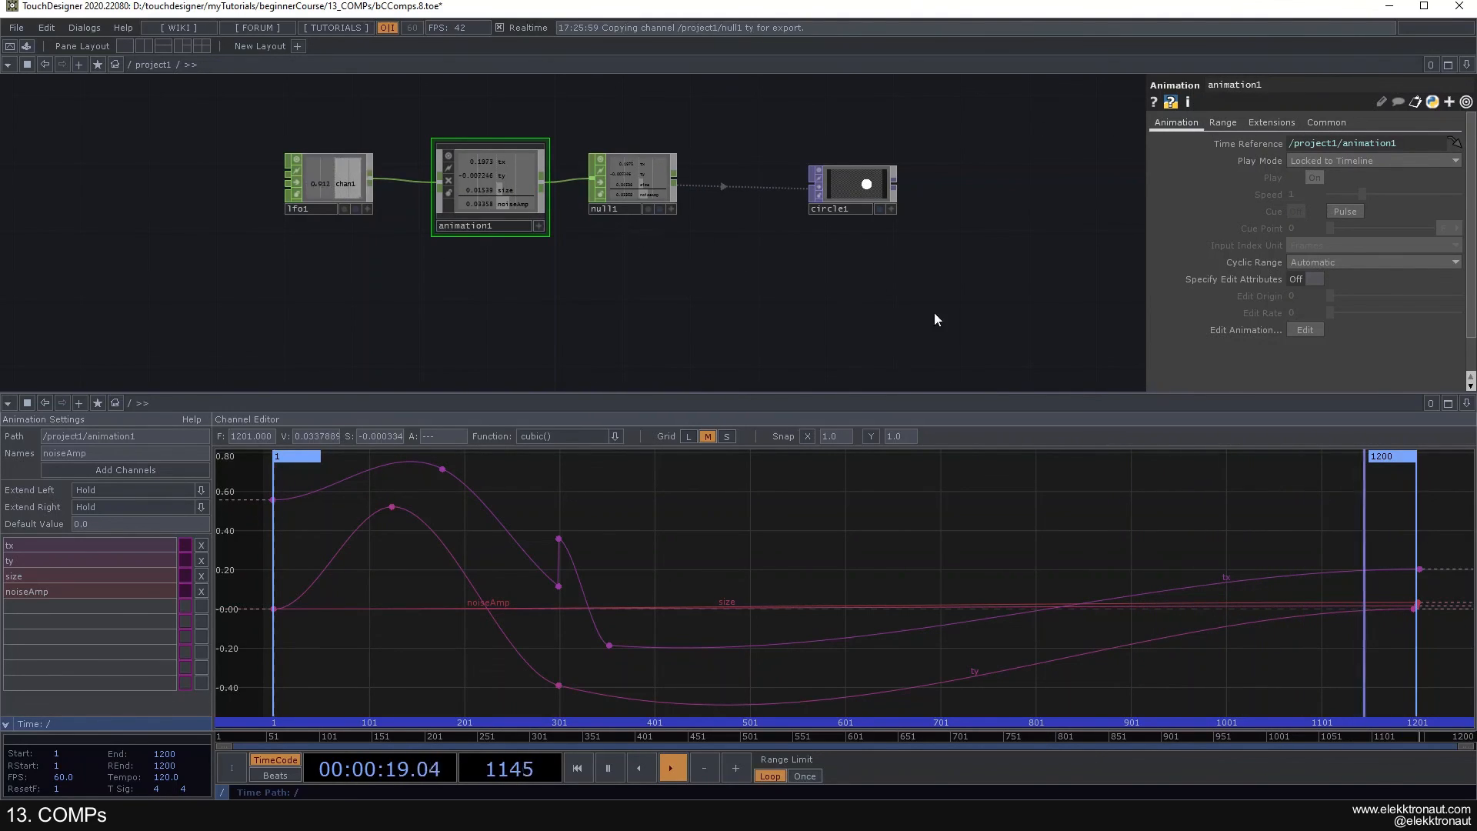
{"action": "left_click", "coordinate": [1465, 403]}
{"action": "left_click", "coordinate": [1351, 502]}
- Review the whole project network, covering the Base, Container, Replicator and Animation COMP setups
{"action": "scroll", "coordinate": [763, 473], "scroll_direction": "down", "scroll_amount": 2}
{"action": "left_click_drag", "start_coordinate": [720, 492], "coordinate": [488, 224]}
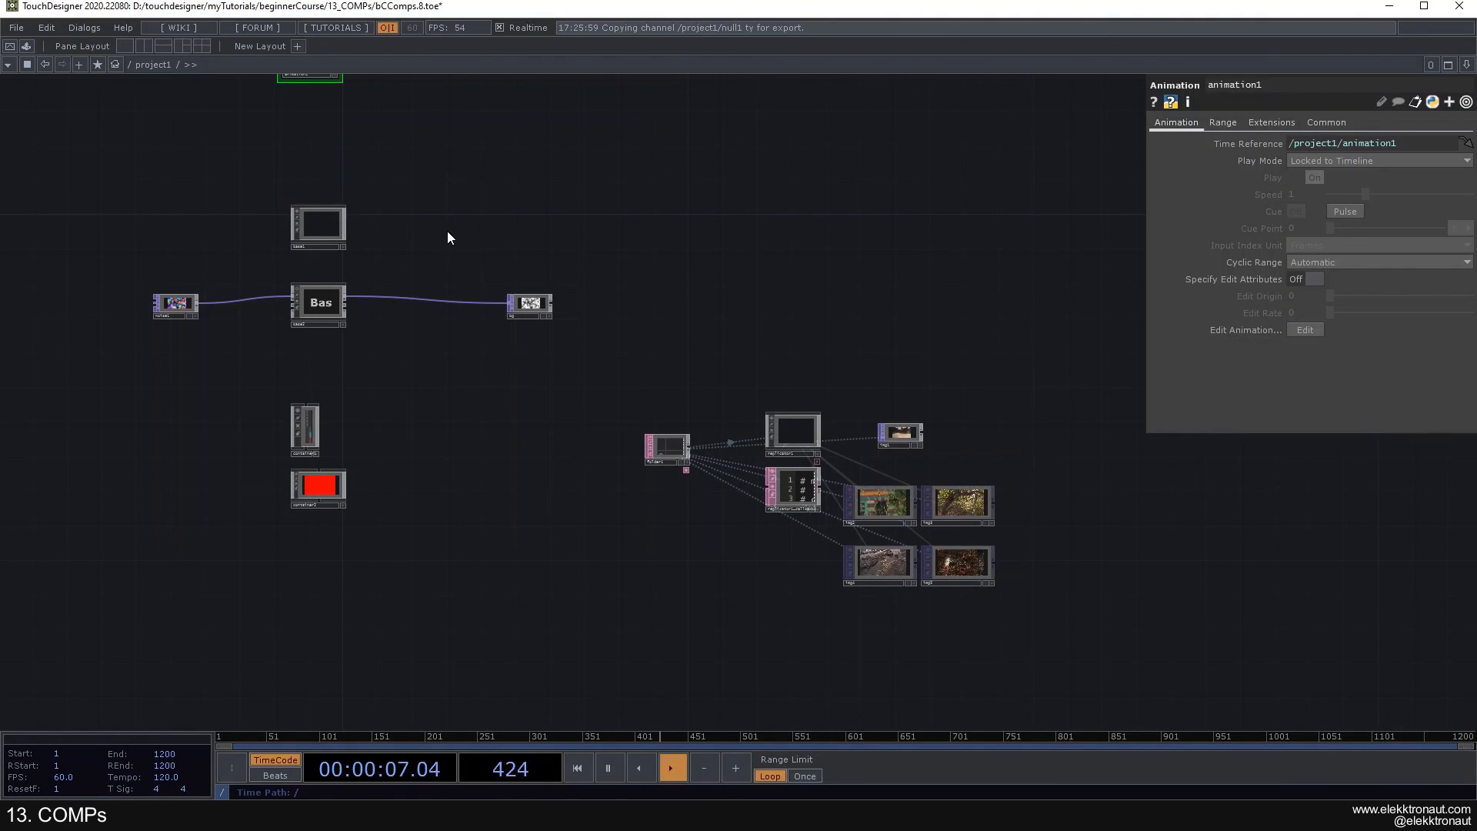
{"action": "left_click_drag", "start_coordinate": [428, 431], "coordinate": [464, 419]}
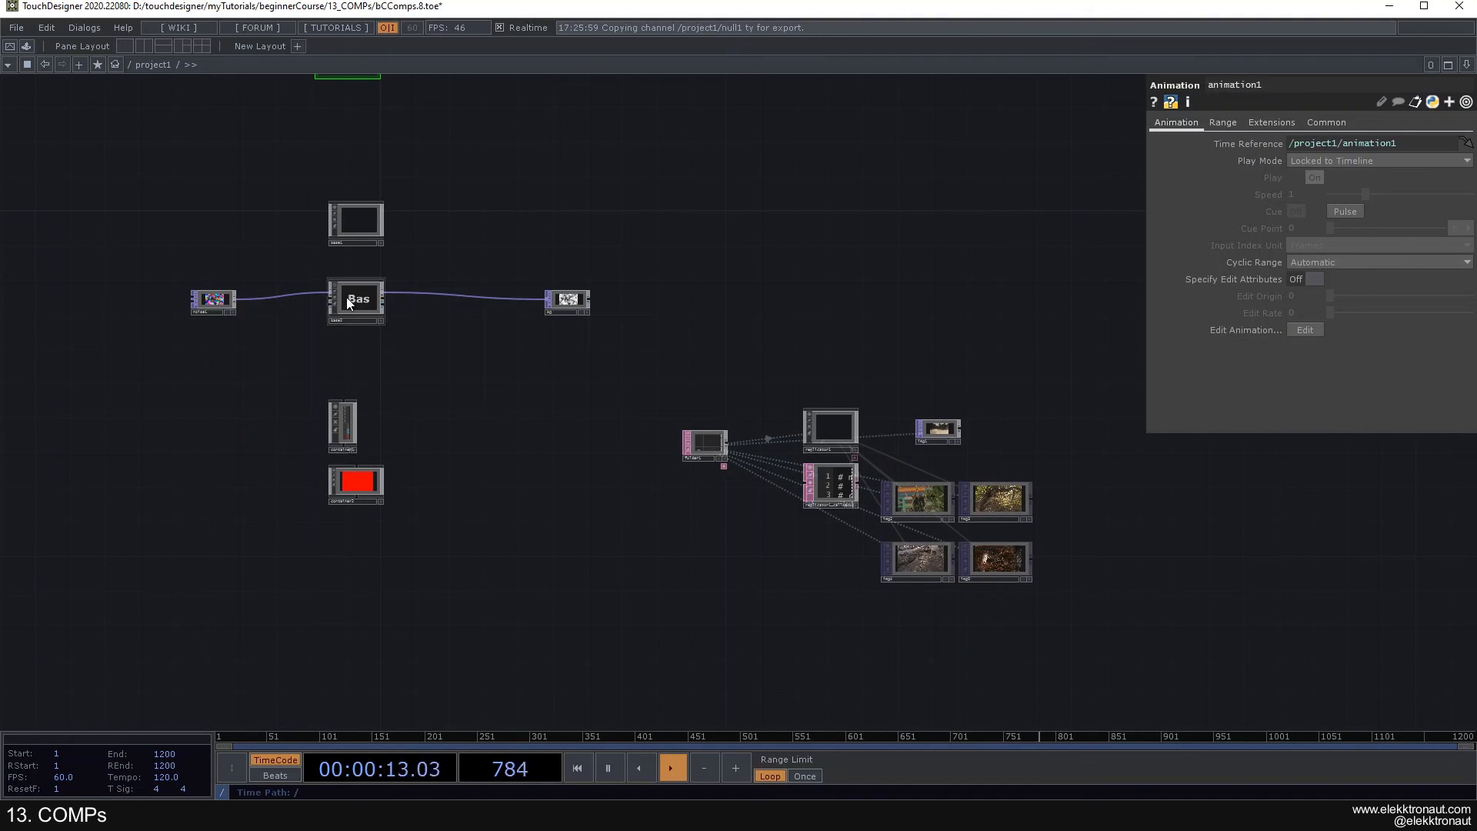
{"action": "scroll", "coordinate": [324, 384], "scroll_direction": "up", "scroll_amount": 3}
{"action": "left_click", "coordinate": [376, 289]}
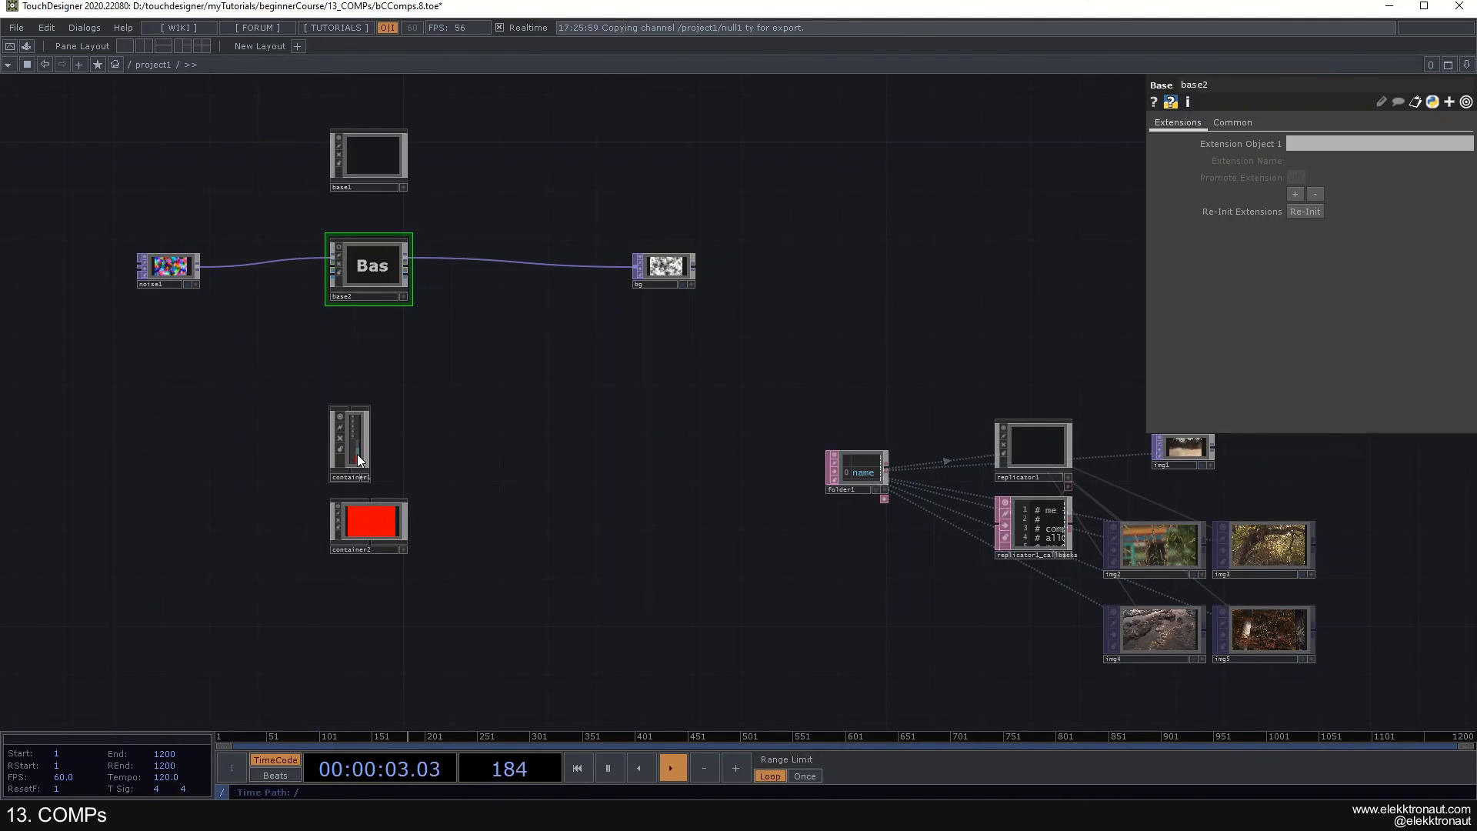
{"action": "left_click_drag", "start_coordinate": [1076, 480], "coordinate": [897, 399]}
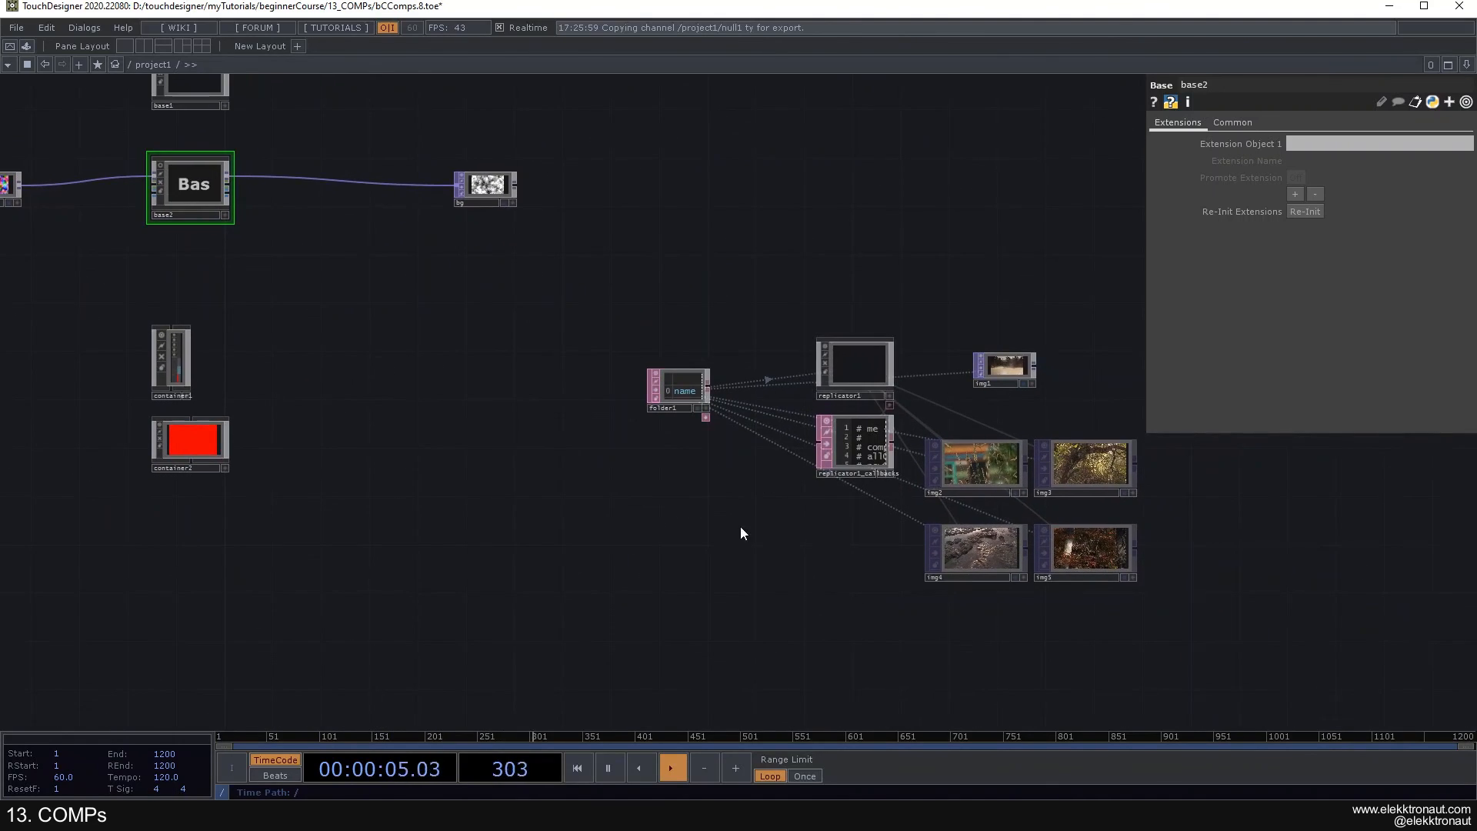
{"action": "left_click_drag", "start_coordinate": [741, 524], "coordinate": [586, 511]}
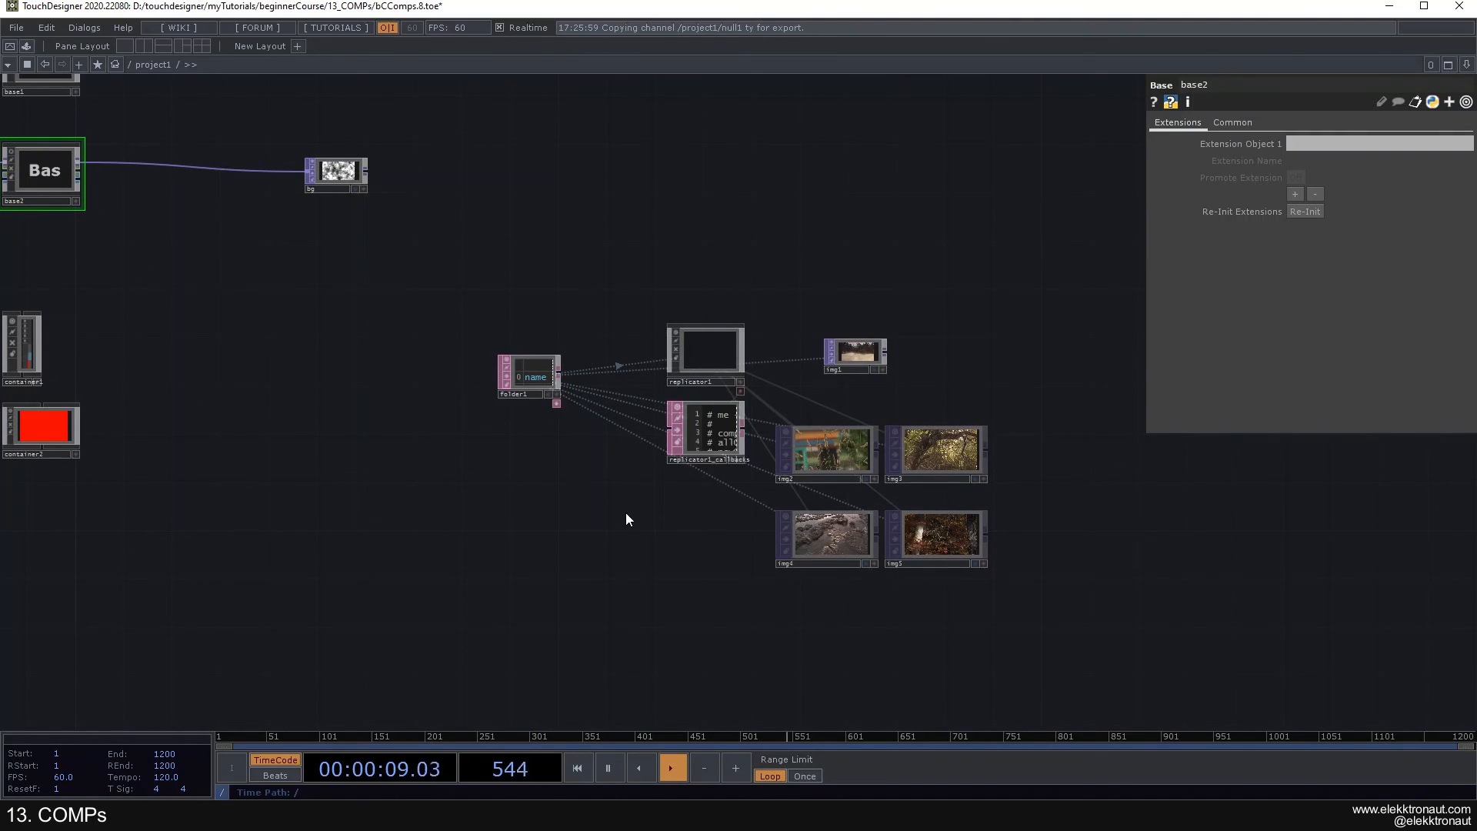
{"action": "left_click_drag", "start_coordinate": [681, 538], "coordinate": [991, 821]}
{"action": "left_click_drag", "start_coordinate": [457, 329], "coordinate": [497, 363]}
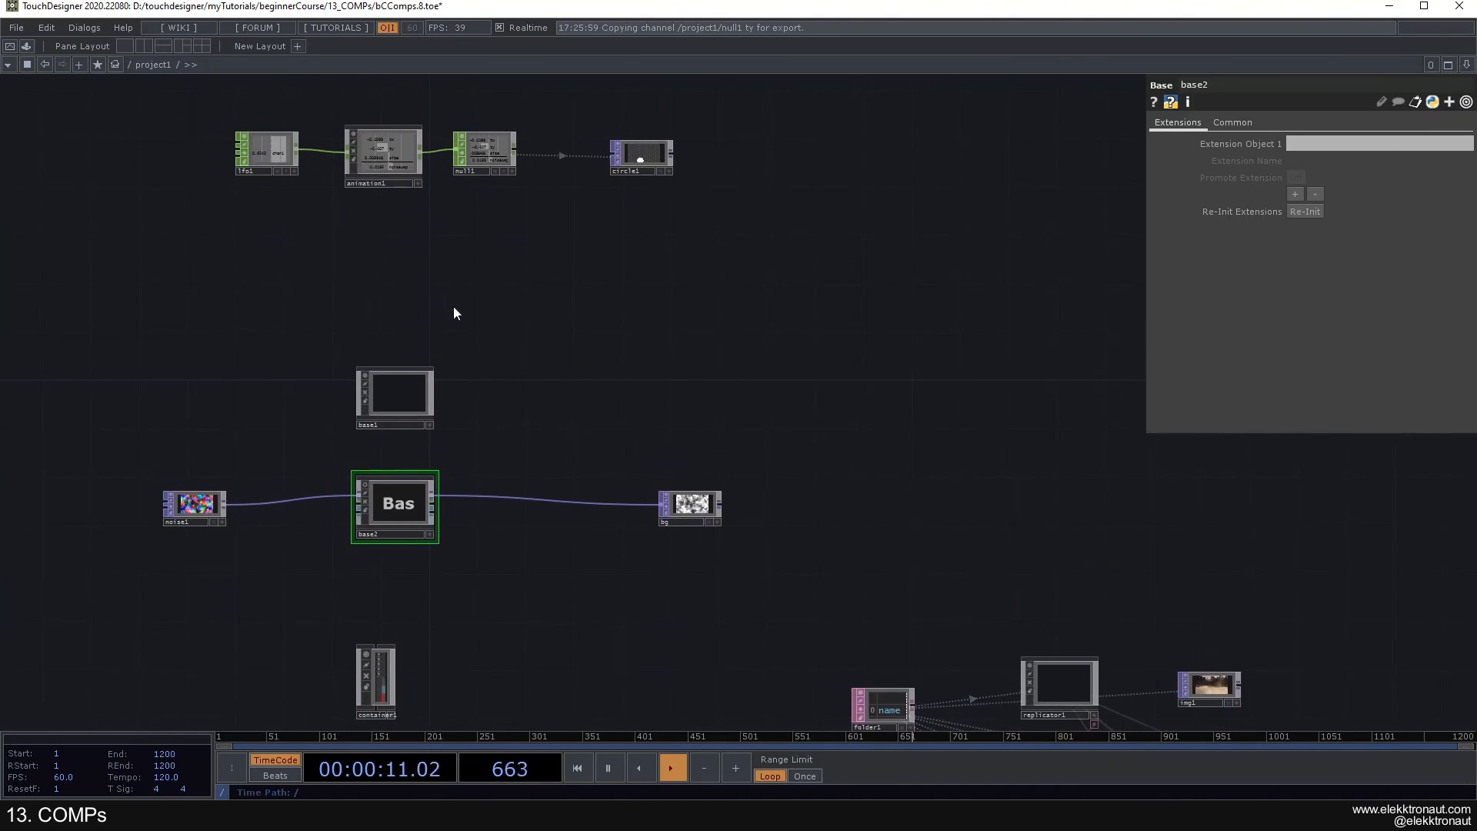
{"action": "scroll", "coordinate": [511, 379], "scroll_direction": "down", "scroll_amount": 10}
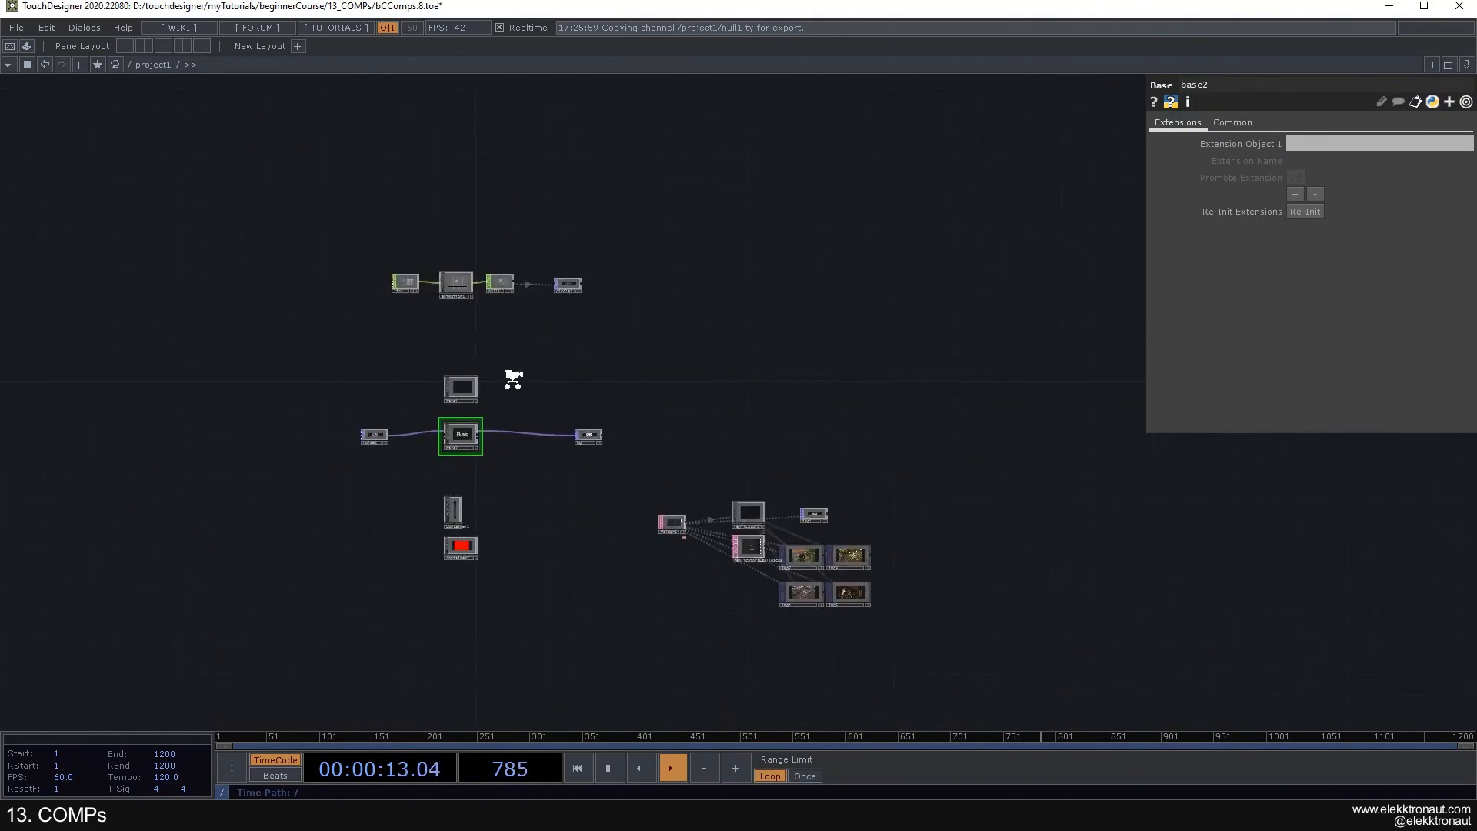
{"action": "scroll", "coordinate": [513, 379], "scroll_direction": "up", "scroll_amount": 10}
{"action": "scroll", "coordinate": [569, 369], "scroll_direction": "up", "scroll_amount": 5}
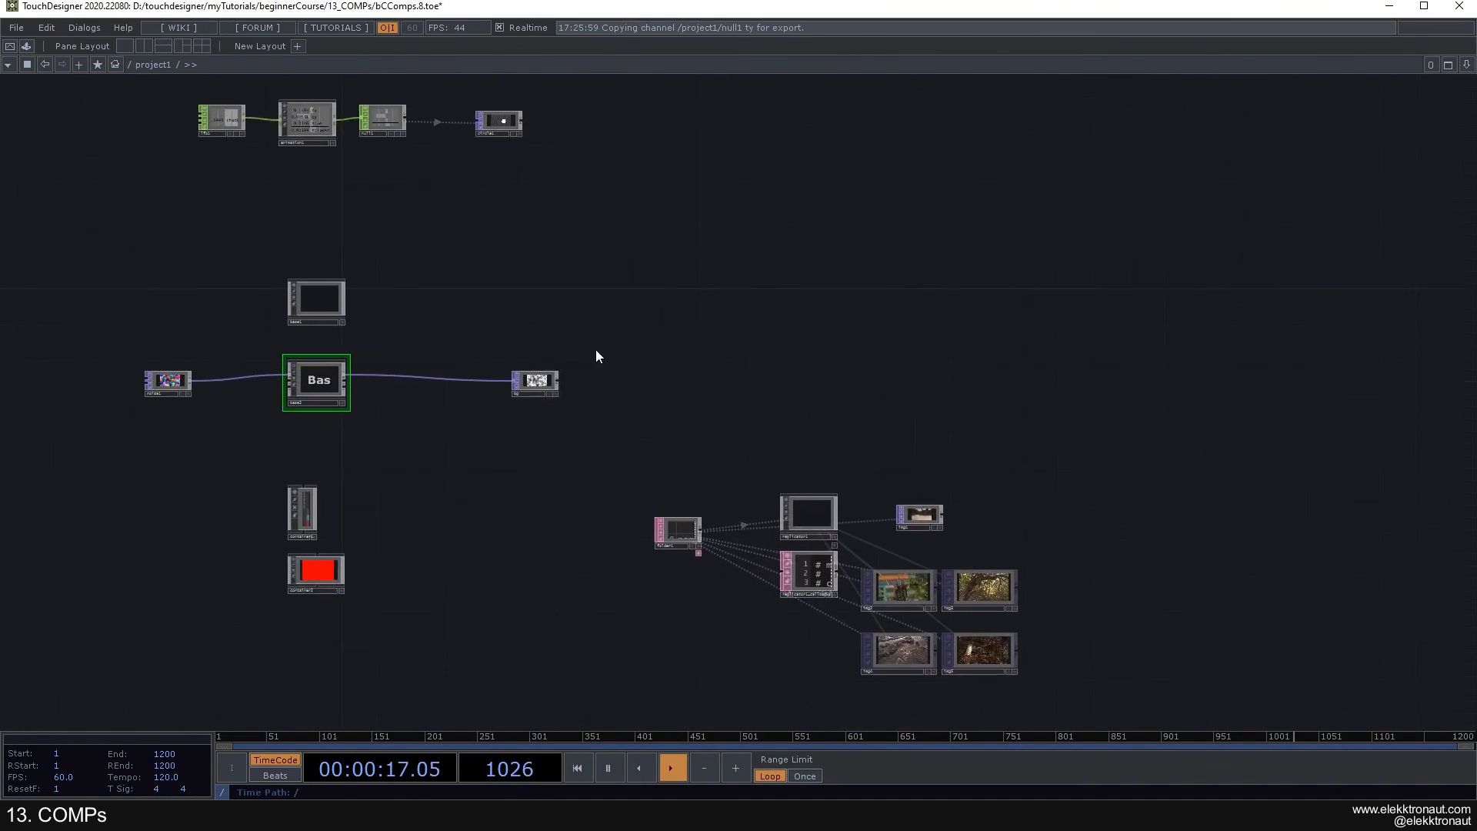
{"action": "key", "text": "p"}
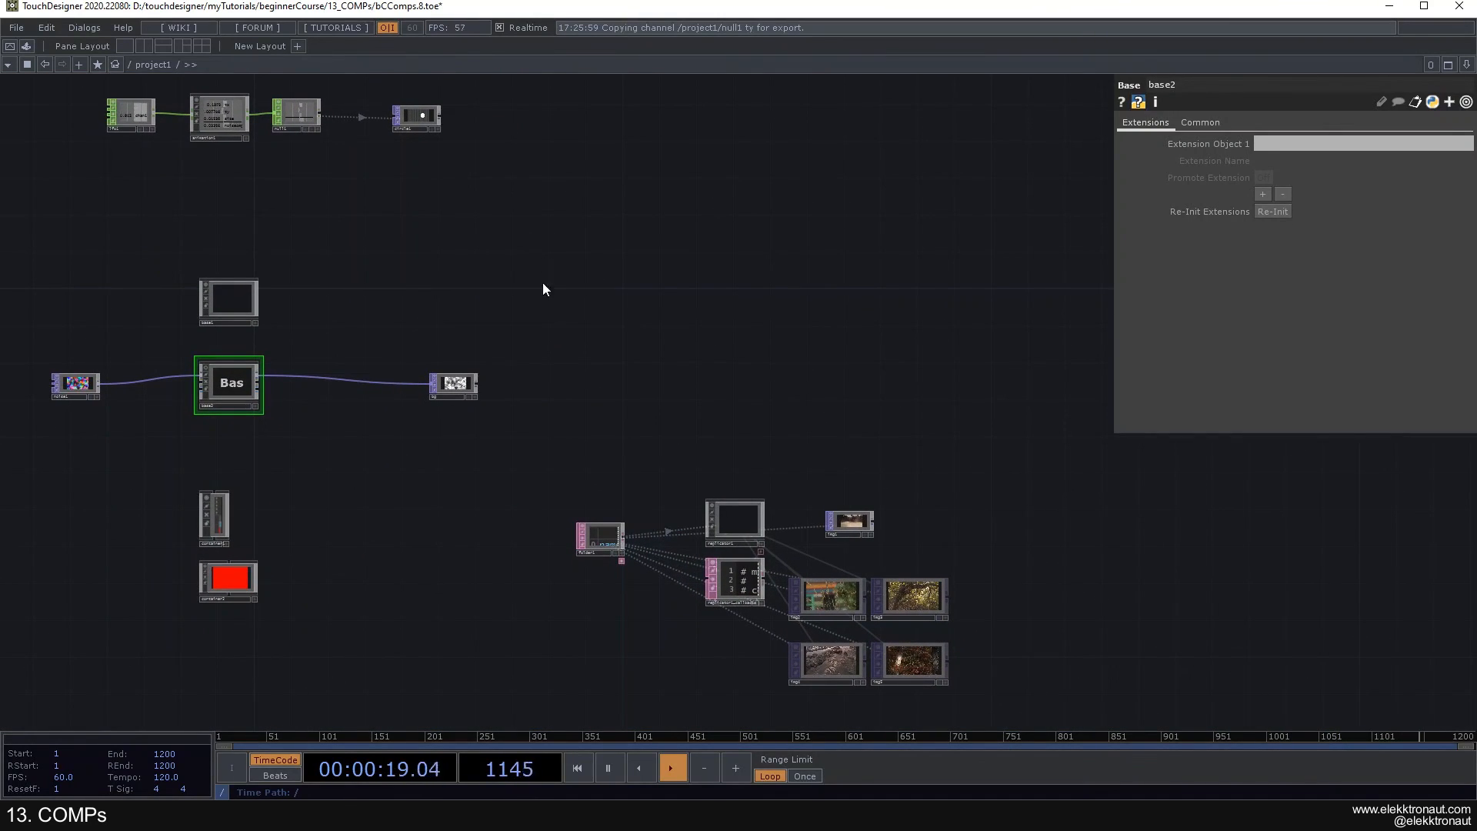